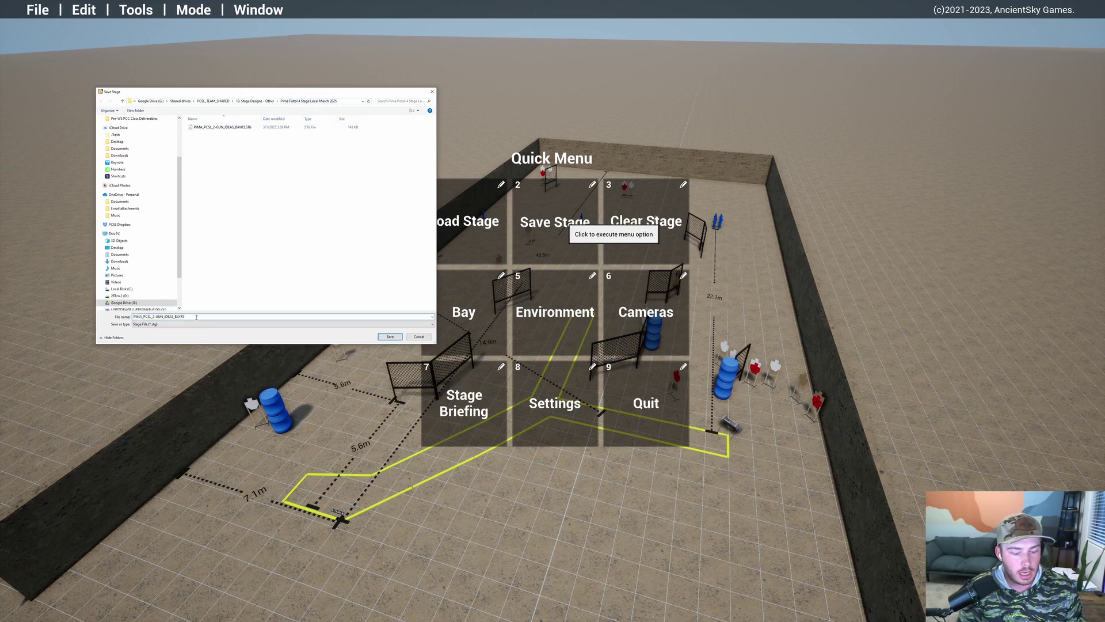
Step: Save the stage under the same file name with its final number changed to 4
key("BackSpace")
type("4")
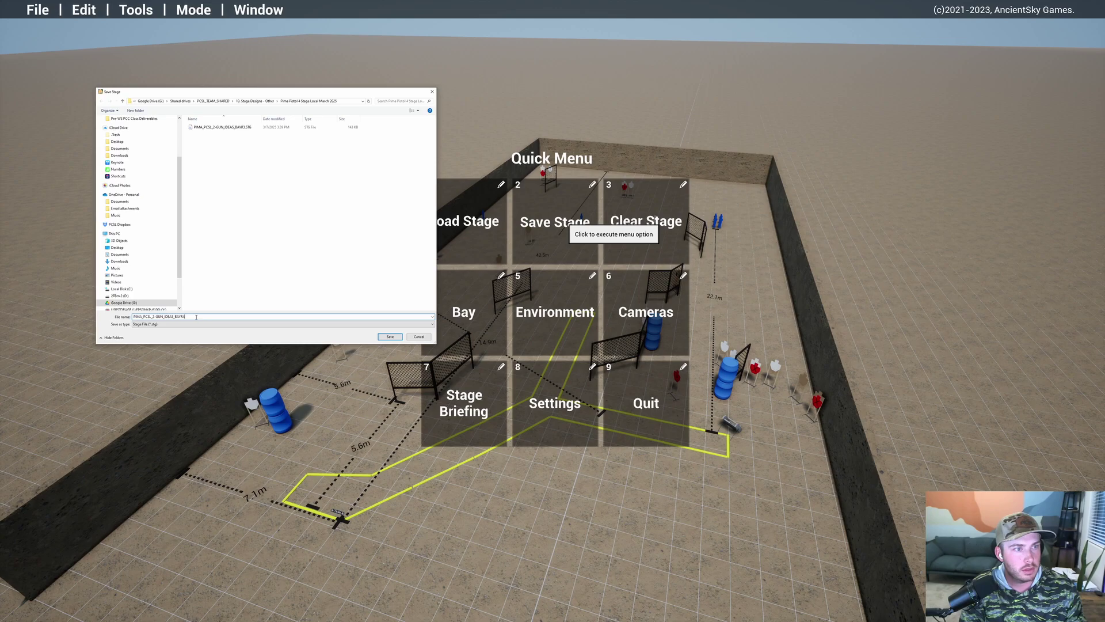
key("Return")
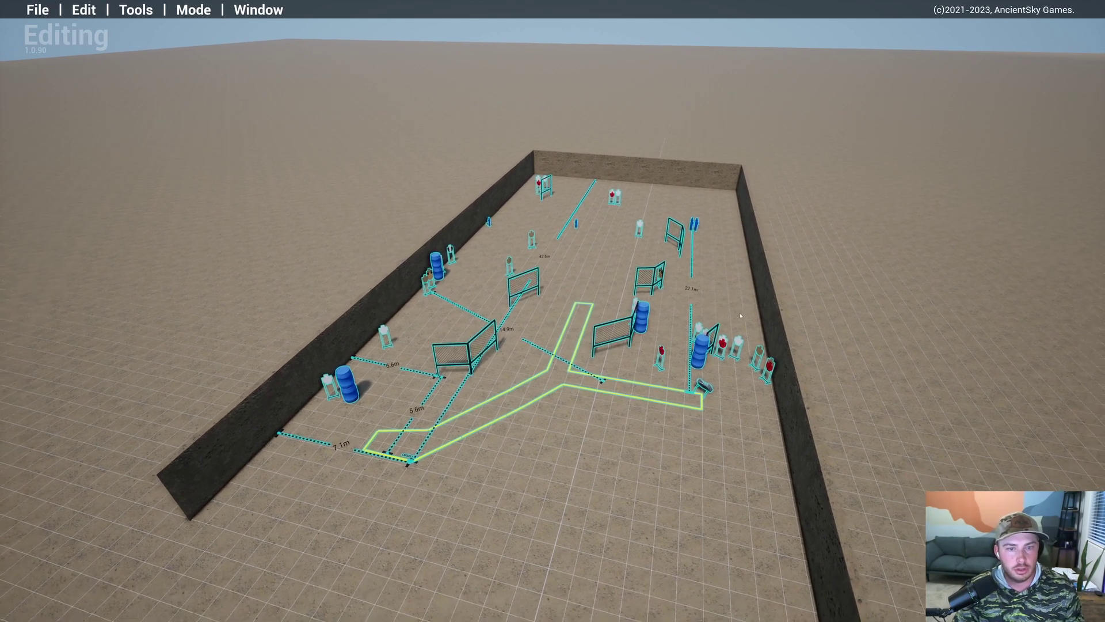
Step: Move all stage props together out of the bay onto the open ground beside it, and remove the rulers
left_click_drag(575, 371, 955, 404)
key("a")
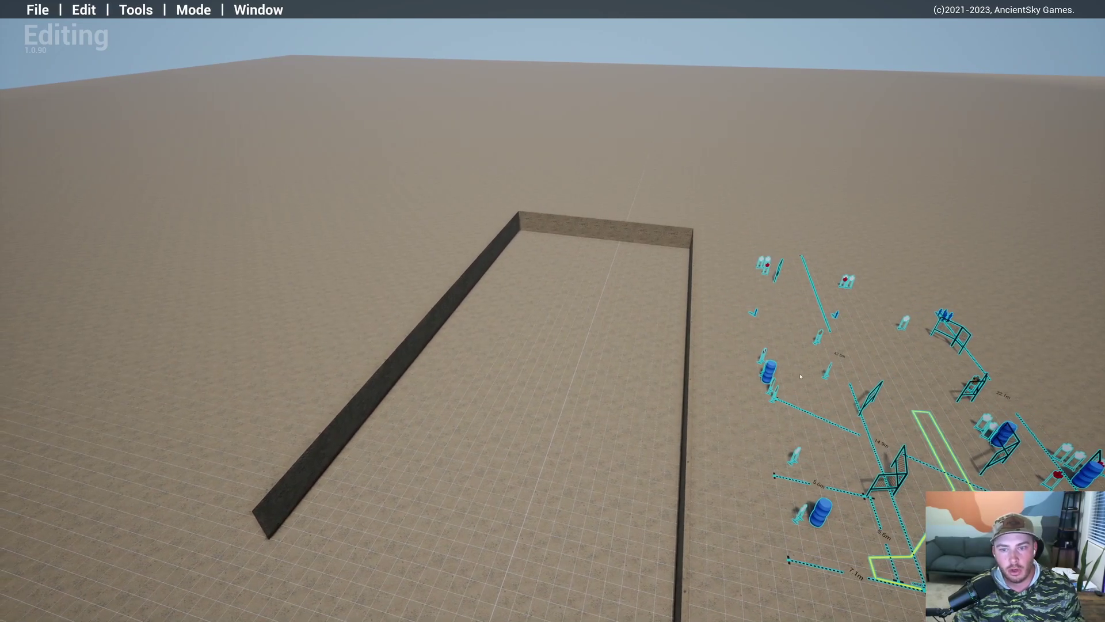
key("d")
left_click(688, 360)
key("d")
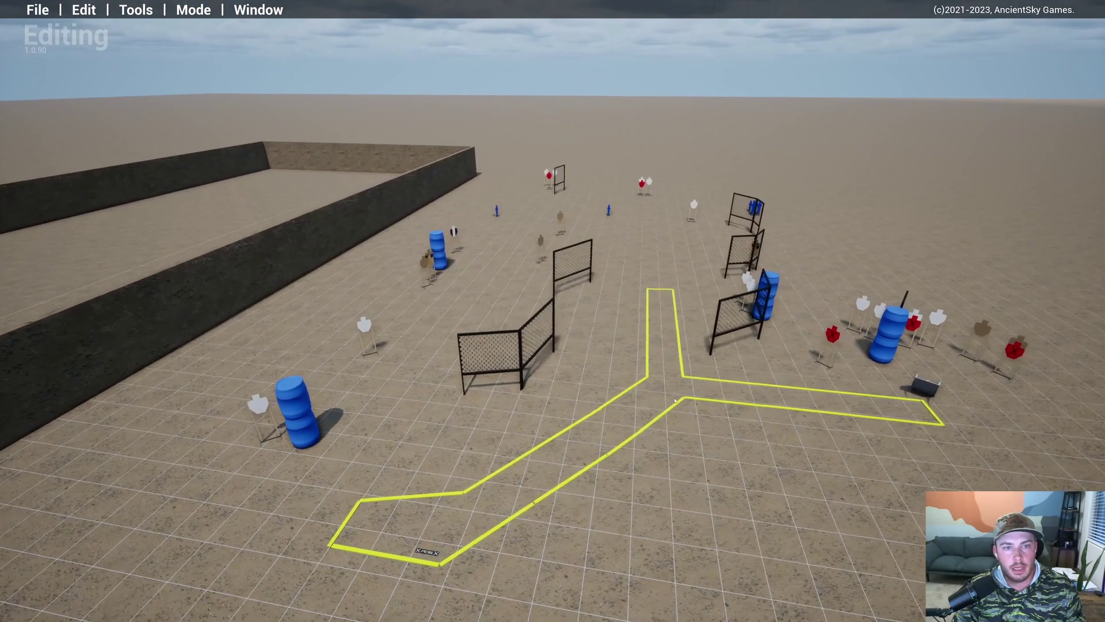
Step: Examine the relocated layout of fault lines, mesh walls, barrels and targets from several heights and angles
scroll(675, 400, "up", 5)
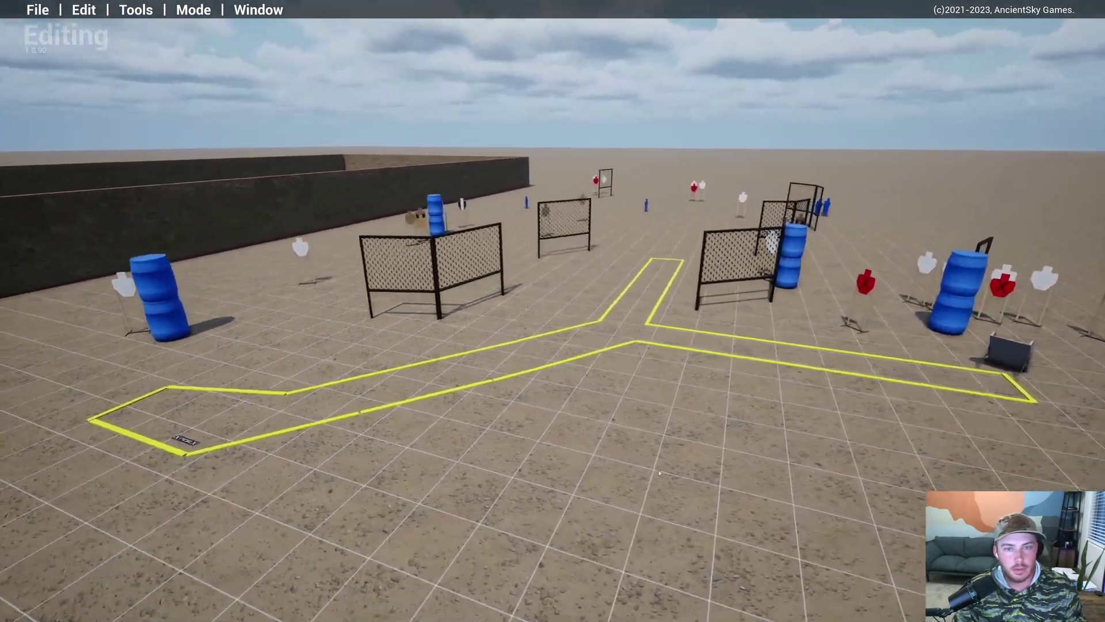
scroll(658, 472, "down", 5)
scroll(658, 472, "up", 5)
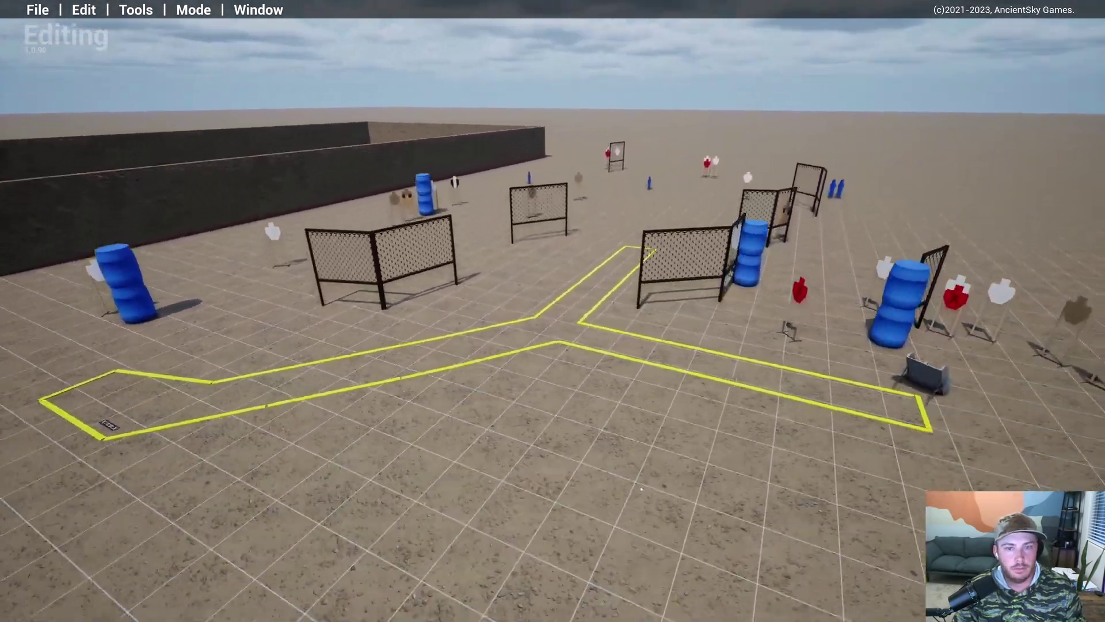
scroll(715, 192, "down", 5)
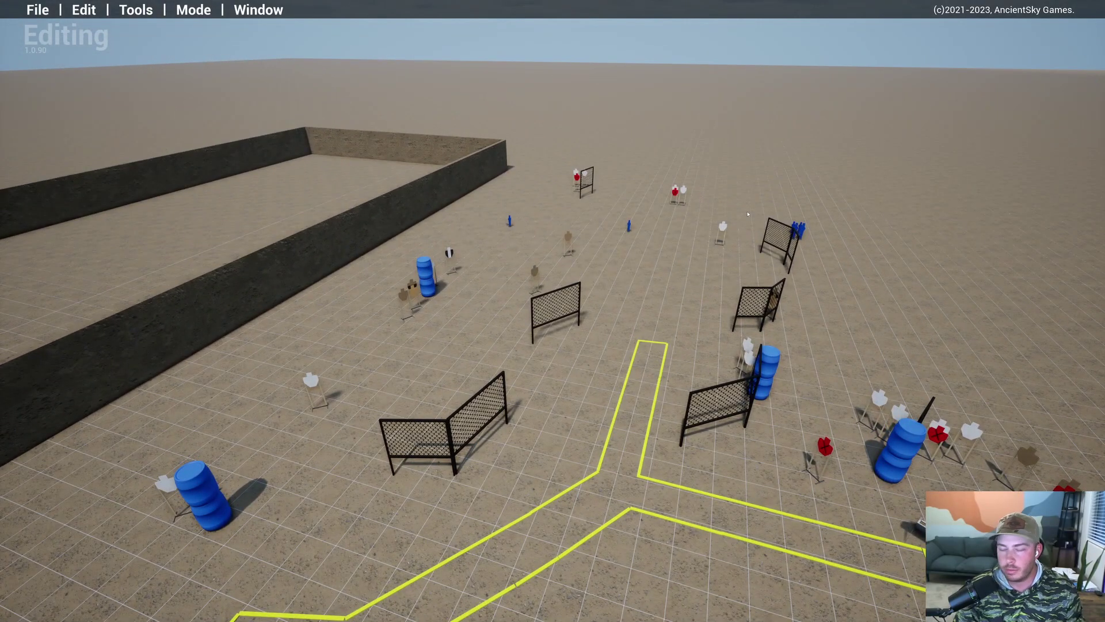
scroll(812, 217, "down", 3)
scroll(738, 327, "up", 2)
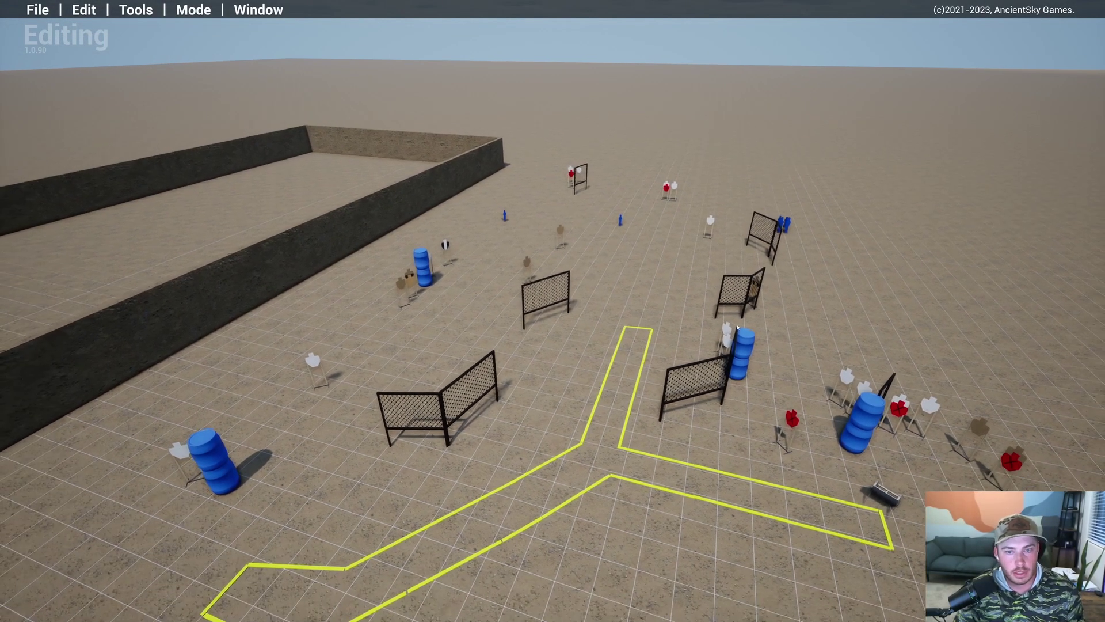
scroll(604, 354, "down", 2)
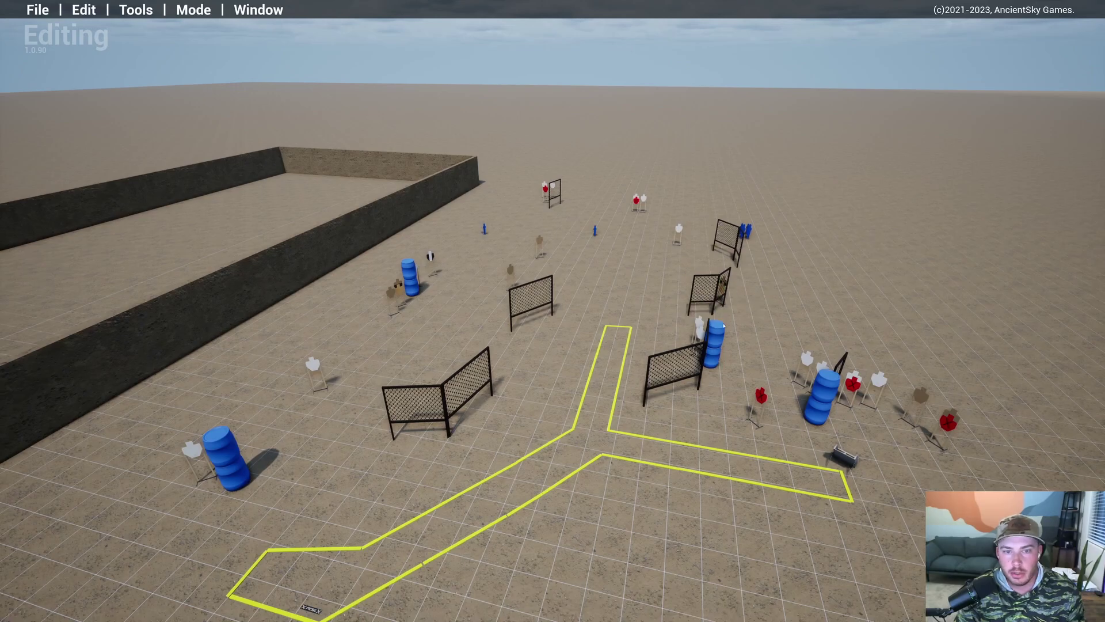
scroll(678, 398, "down", 2)
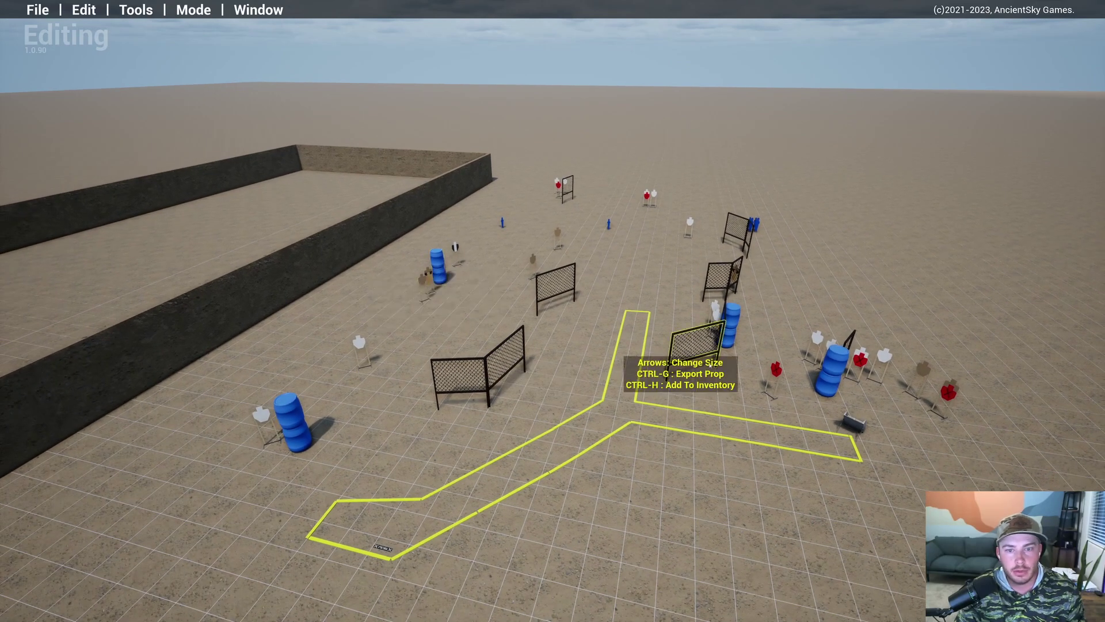
middle_click_drag(726, 366, 661, 392)
scroll(762, 493, "down", 2)
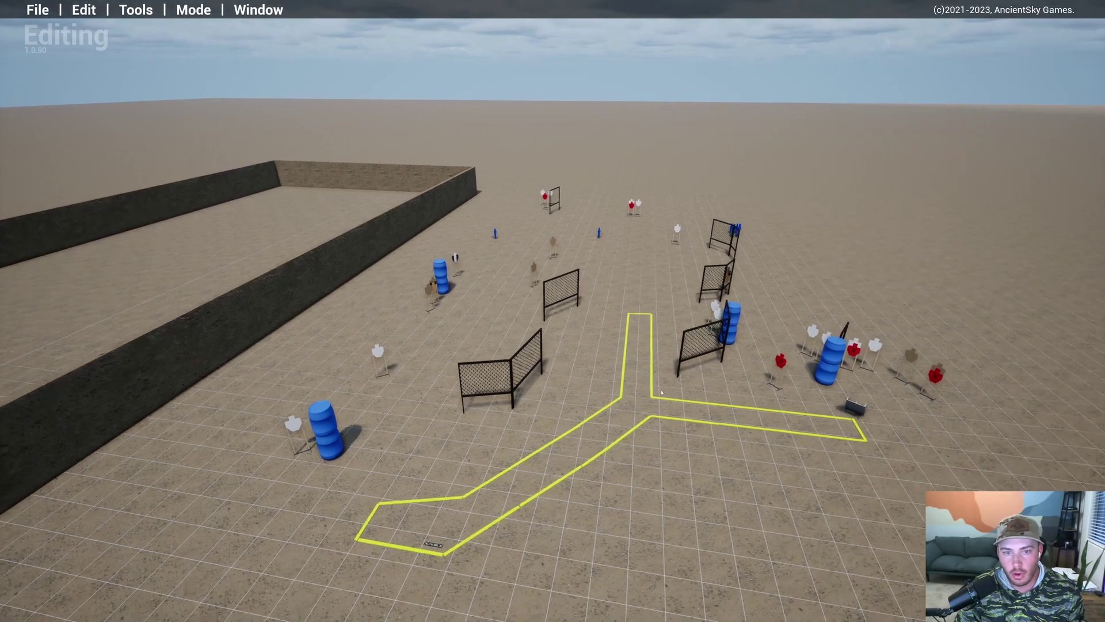
middle_click_drag(720, 464, 596, 410)
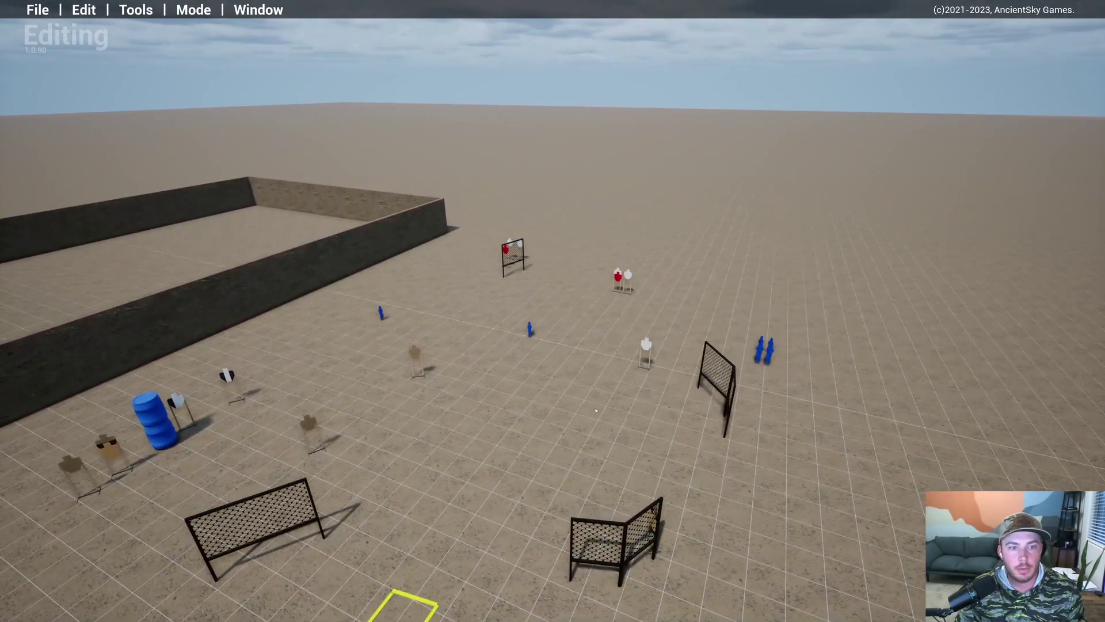
scroll(596, 410, "down", 4)
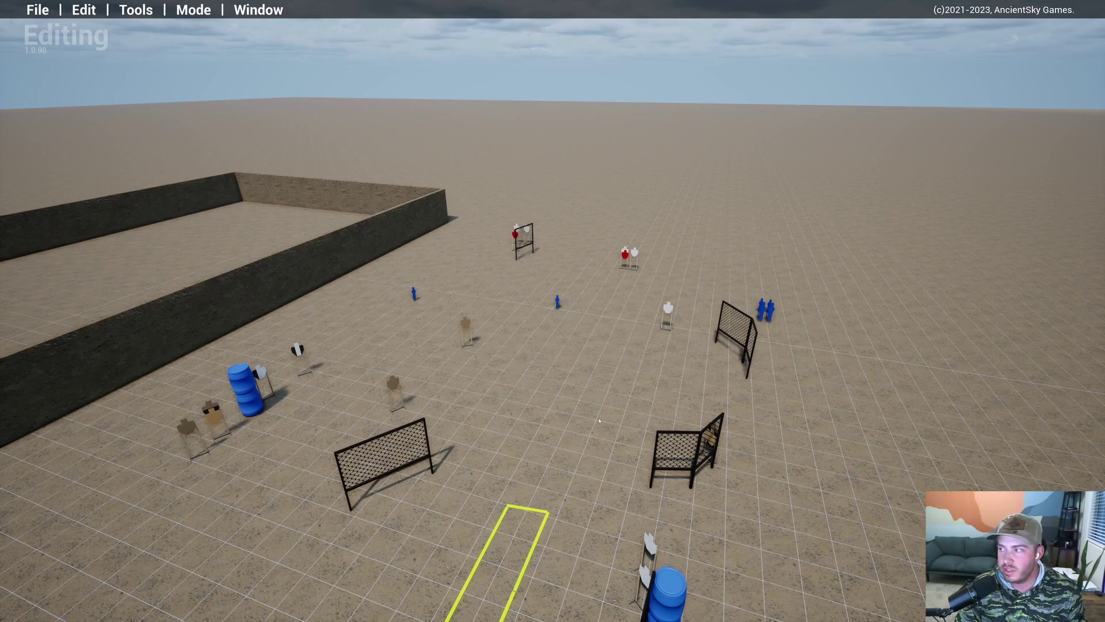
scroll(615, 419, "down", 6)
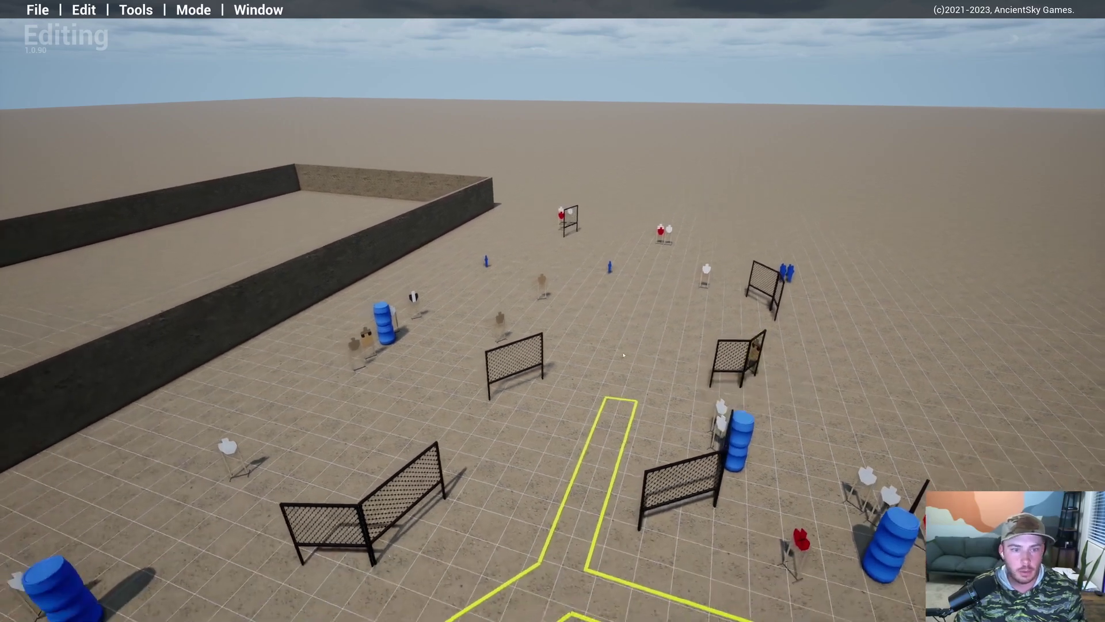
scroll(564, 400, "down", 3)
middle_click_drag(563, 400, 820, 358)
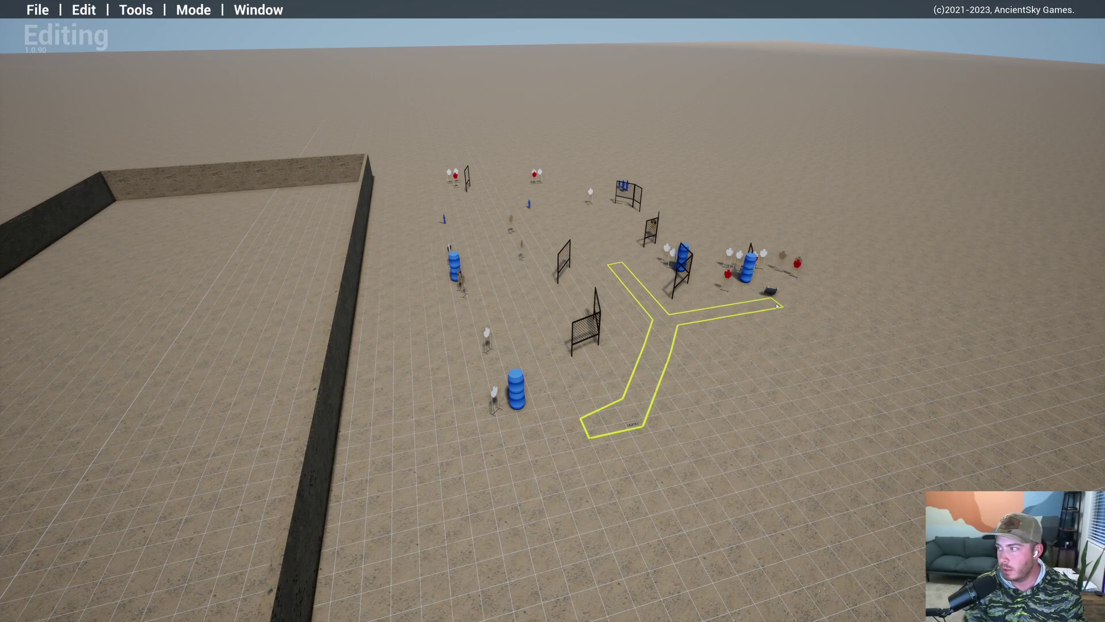
Step: Set the bay's width to 74.99 ft in the bay customization and apply it
middle_click_drag(649, 297, 347, 406)
key("Tab")
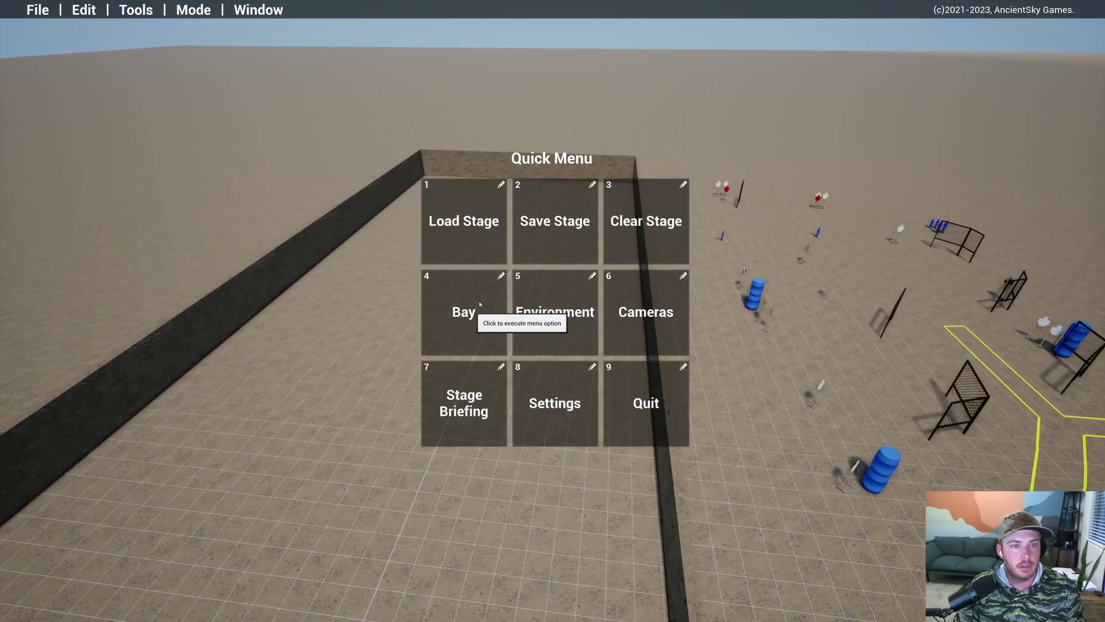
left_click(495, 312)
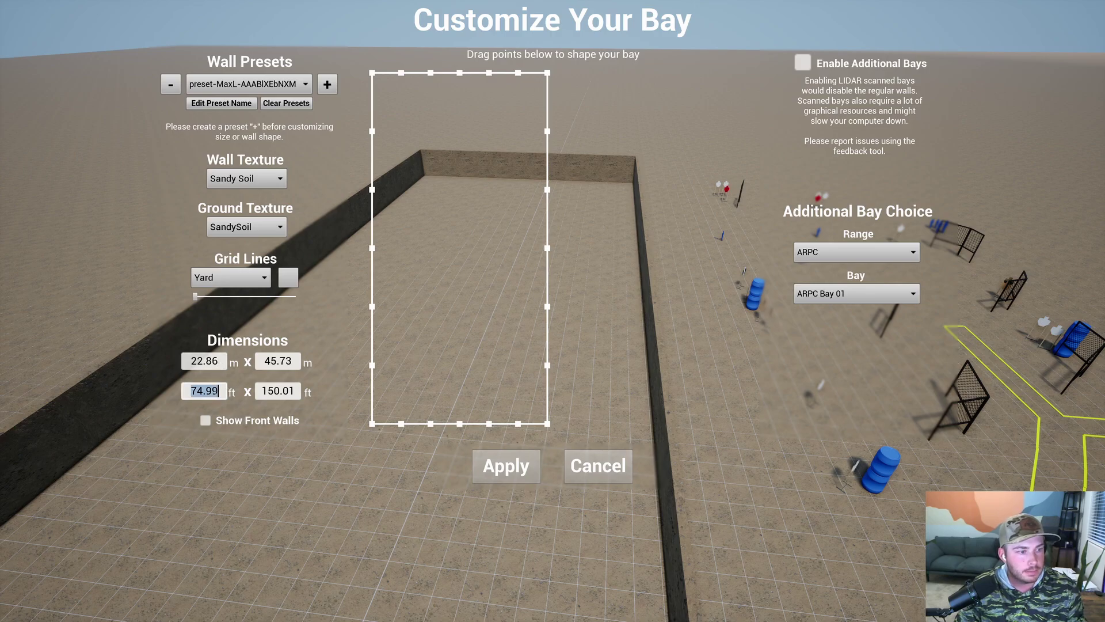
left_click(507, 465)
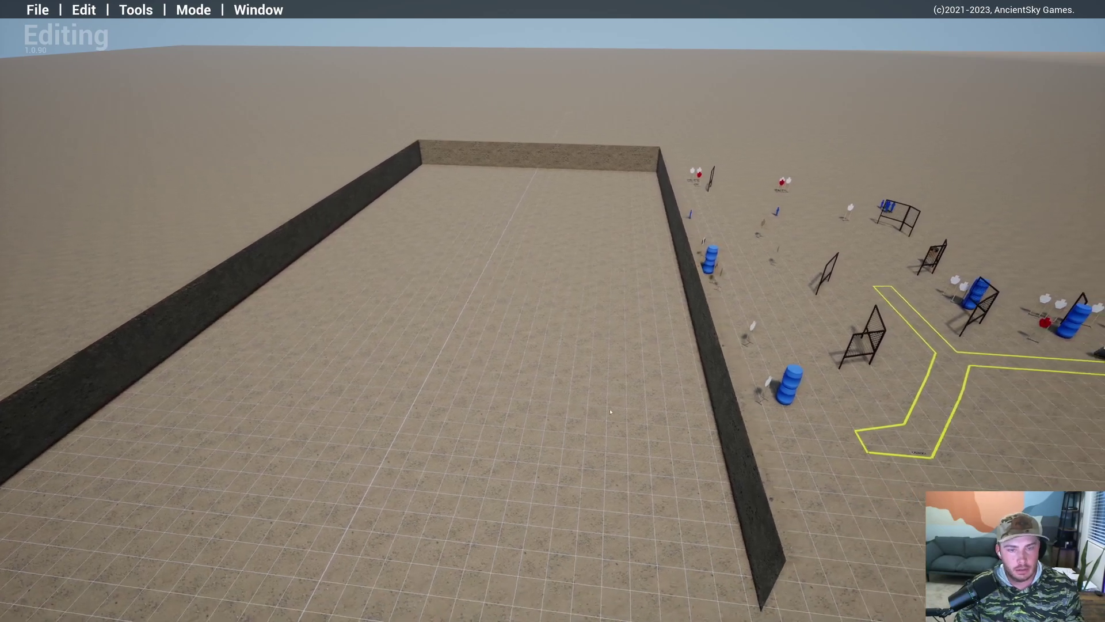
Step: Select all stage props and shift the whole group farther from the bay's side wall
key("d")
key("ctrl+a")
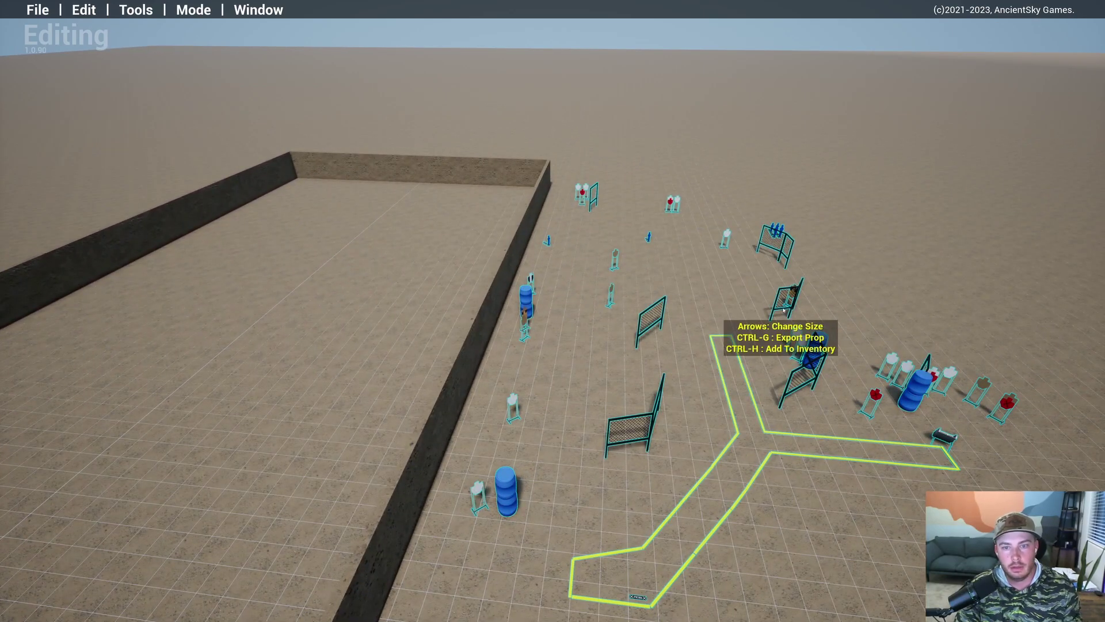
left_click_drag(784, 311, 814, 337)
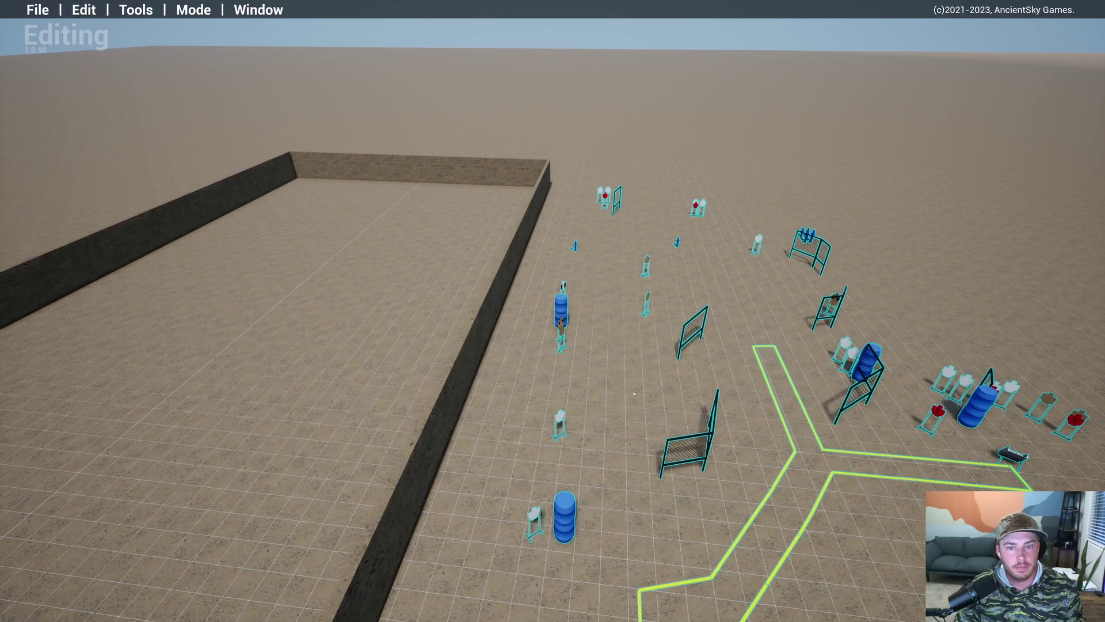
key("s")
left_click(712, 452)
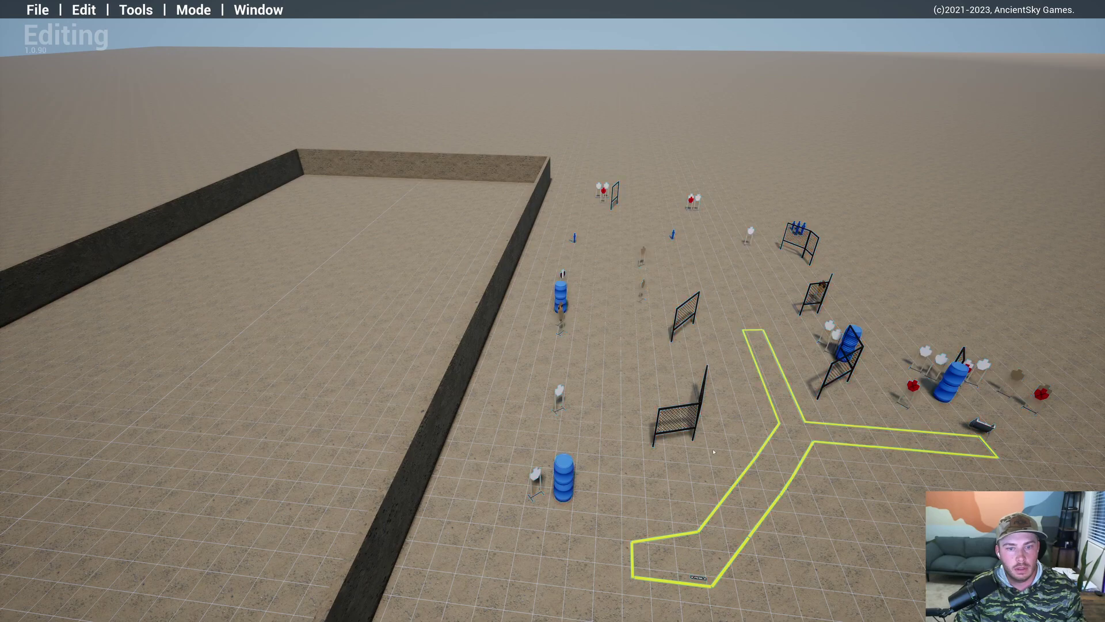
Step: Examine the empty bay and its side walls from above, next to the relocated props
key("d")
mouse_move(713, 451)
right_mouse_down()
mouse_move(627, 488)
mouse_move(719, 432)
right_mouse_up()
key("a")
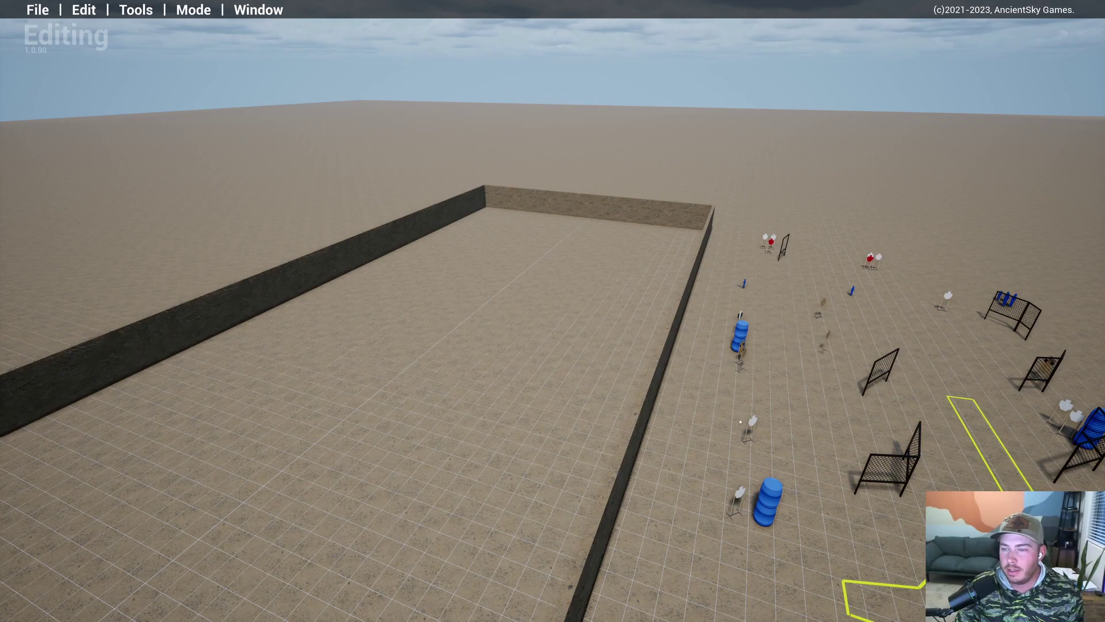
key("a")
right_click_drag(691, 425, 648, 486)
key("s")
key("w")
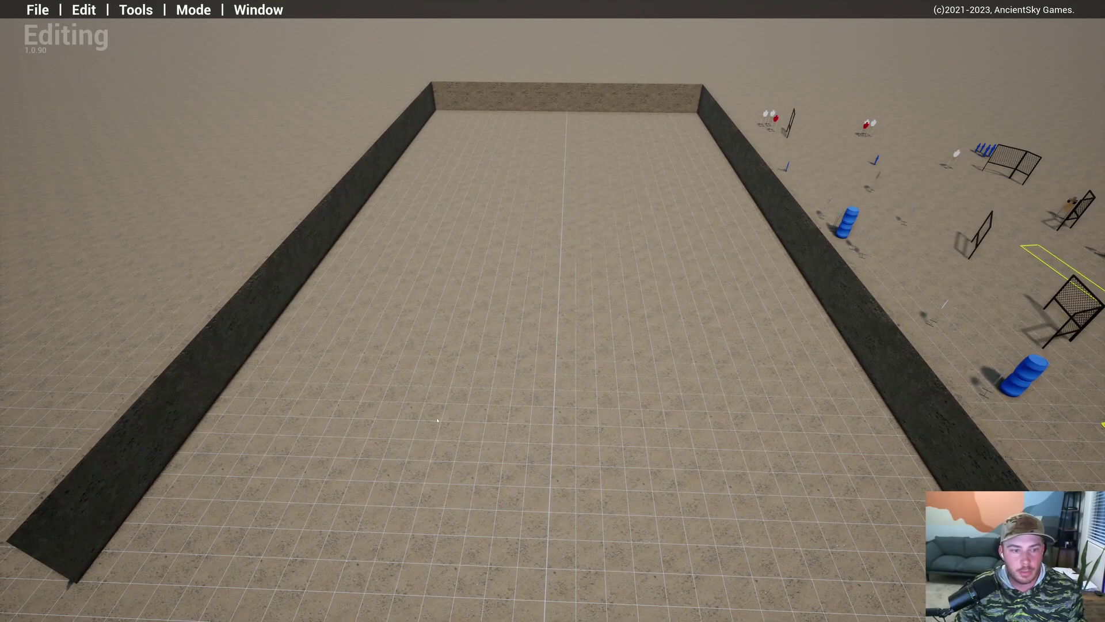
Step: Move one straight fault line segment from the relocated layout into the bay, just left of its centre line and parallel to the back wall
key("d")
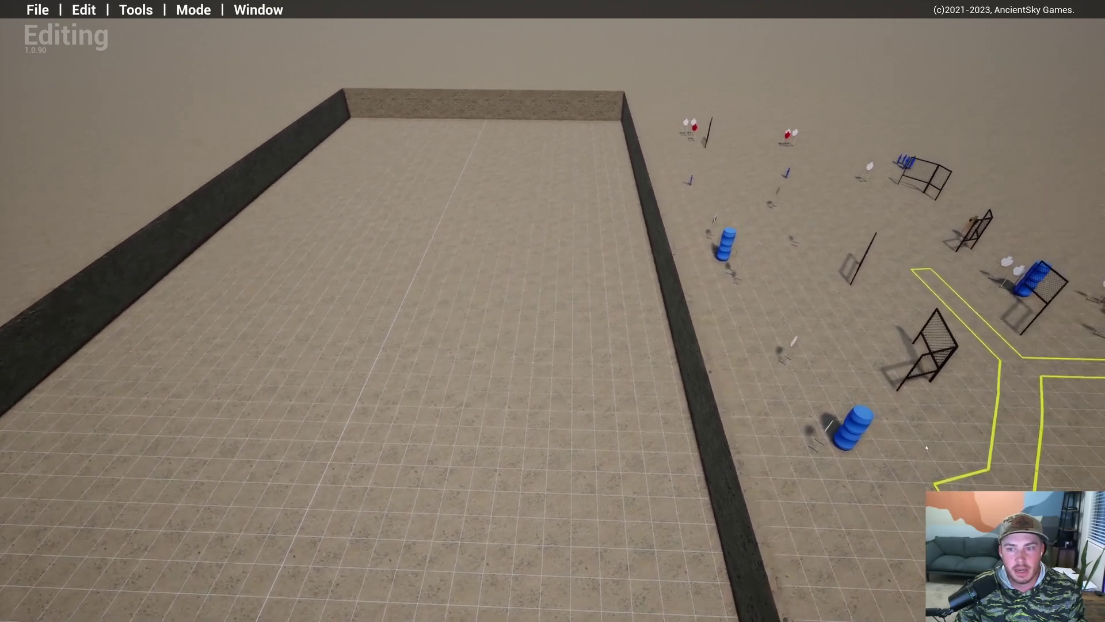
key("a")
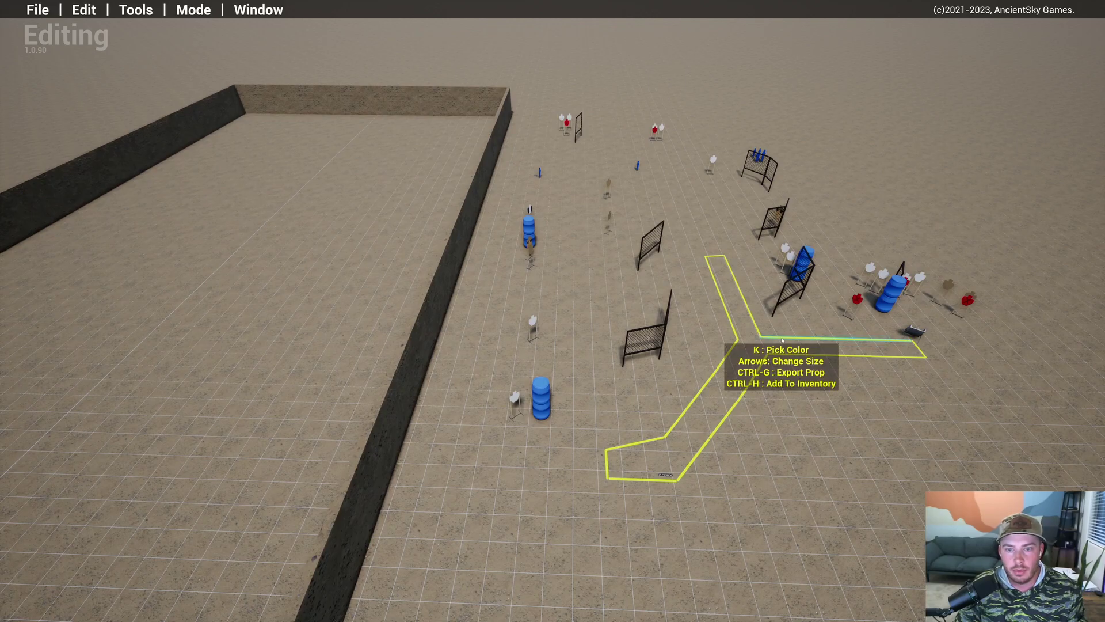
key("a")
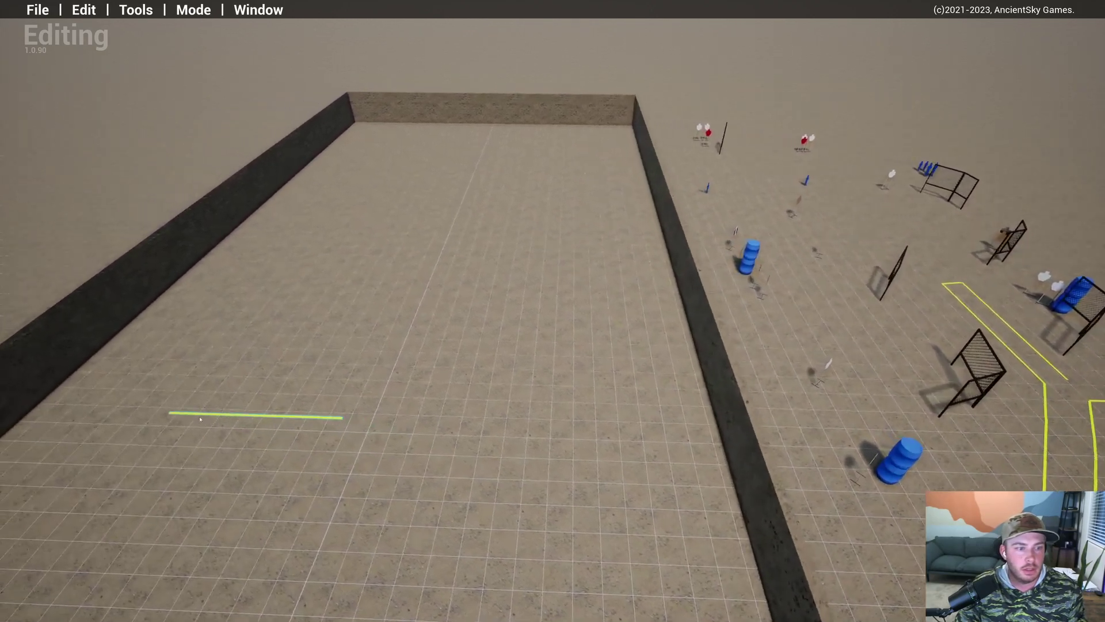
key("d")
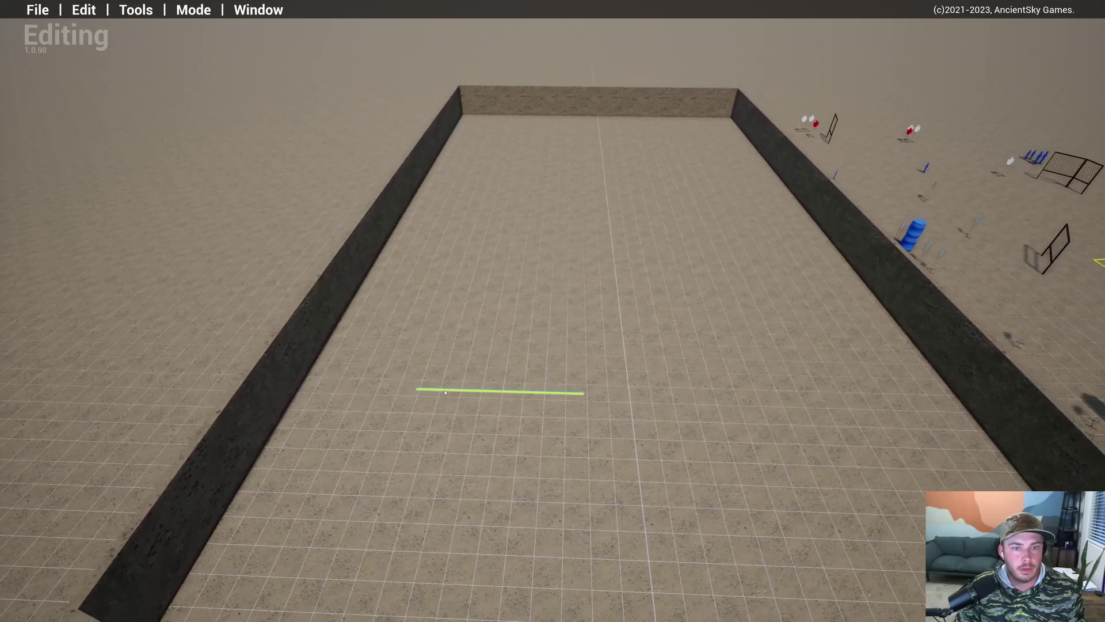
key("s")
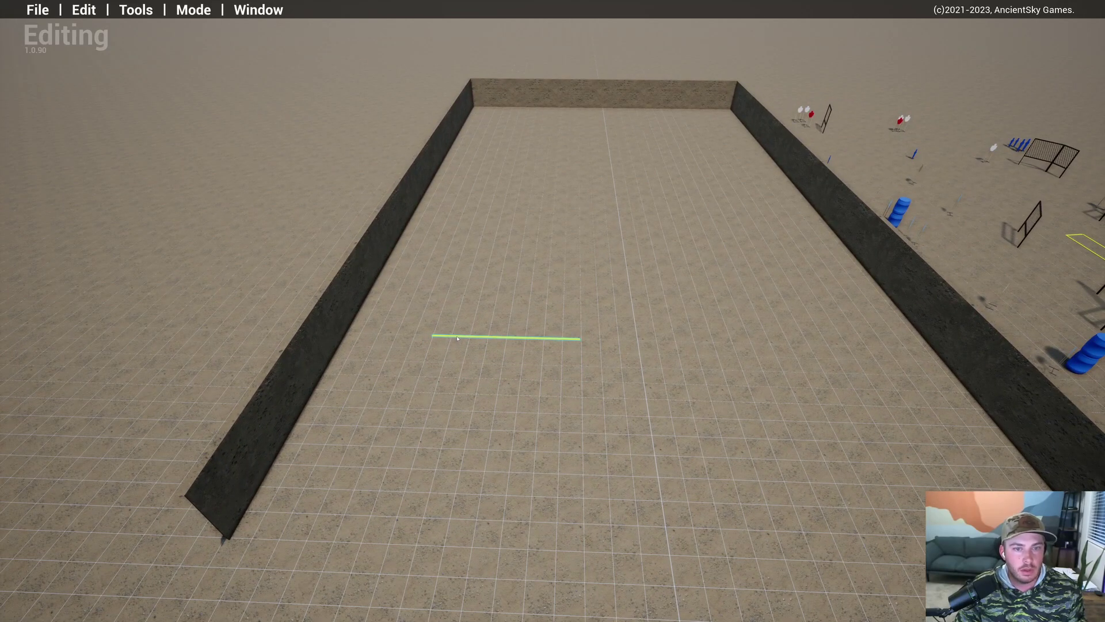
key("d")
key("w")
key("s")
key("a")
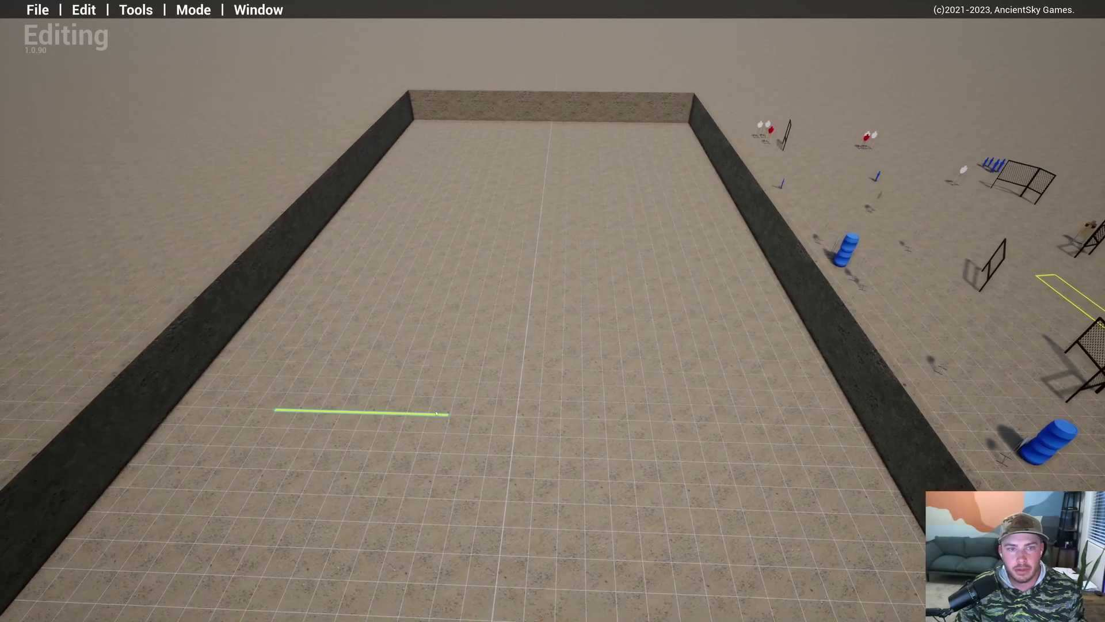
key("a")
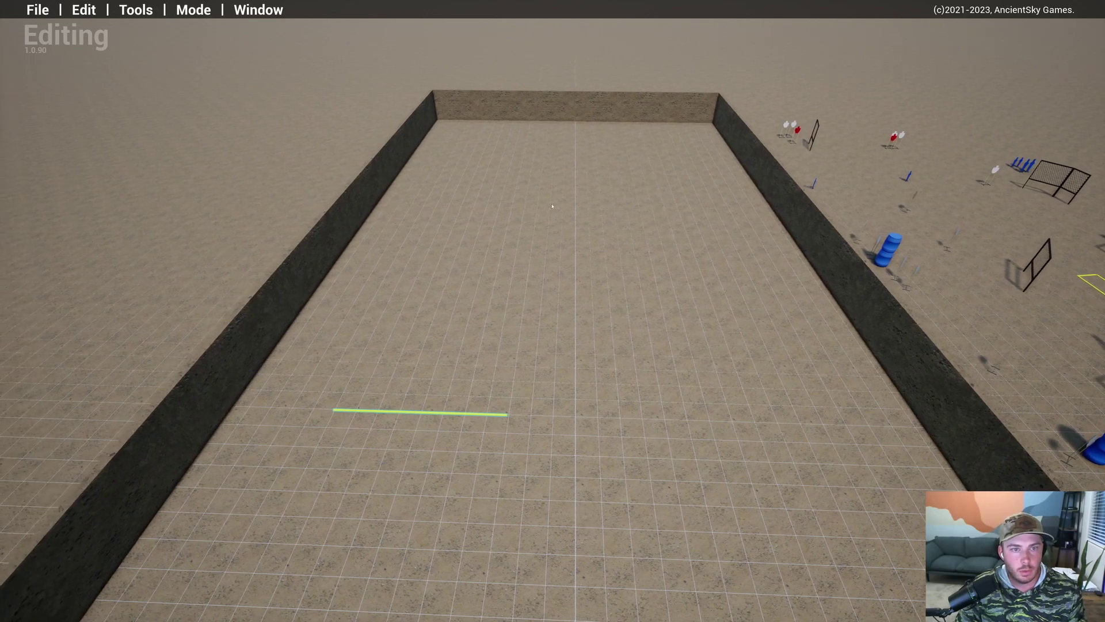
key("s")
key("a")
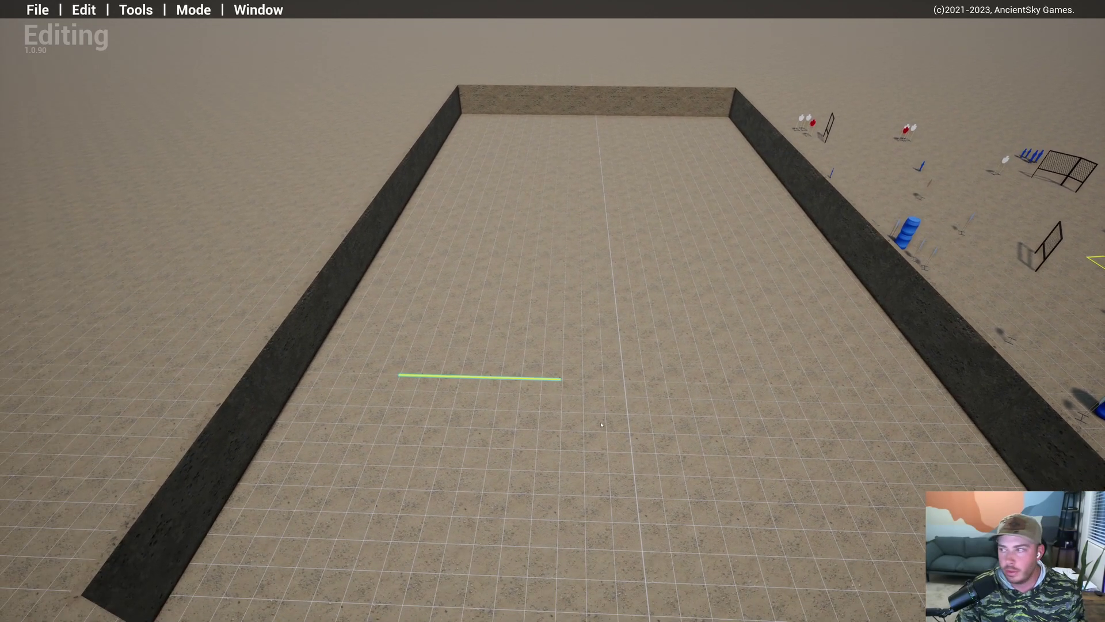
key("a")
key("s")
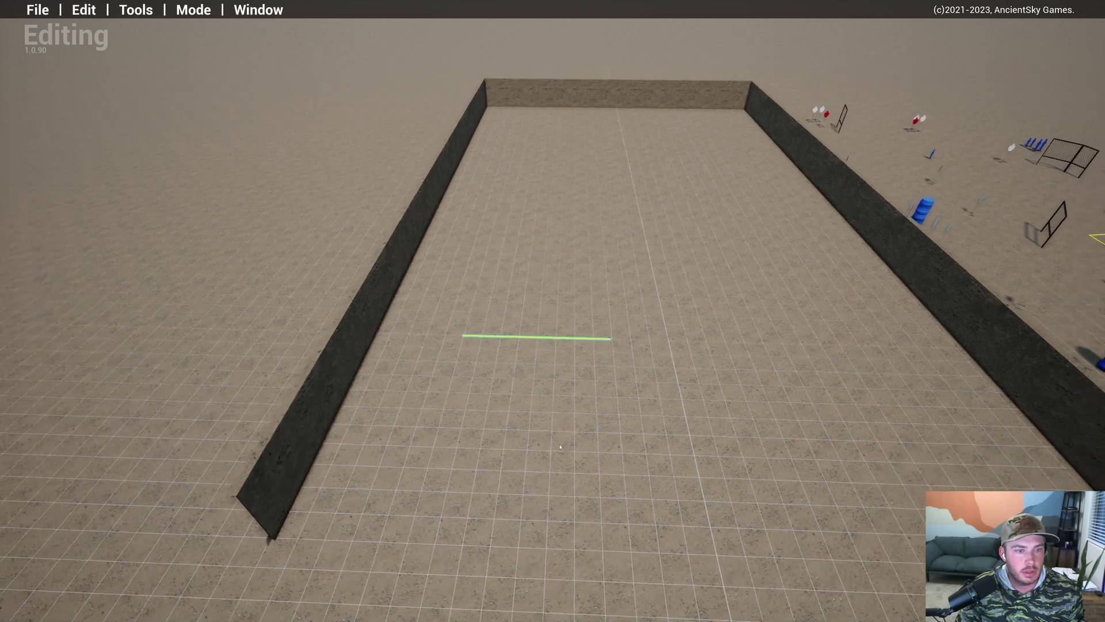
Step: Measure the distance from the bay's back wall to the fault line with the ruler
key("r")
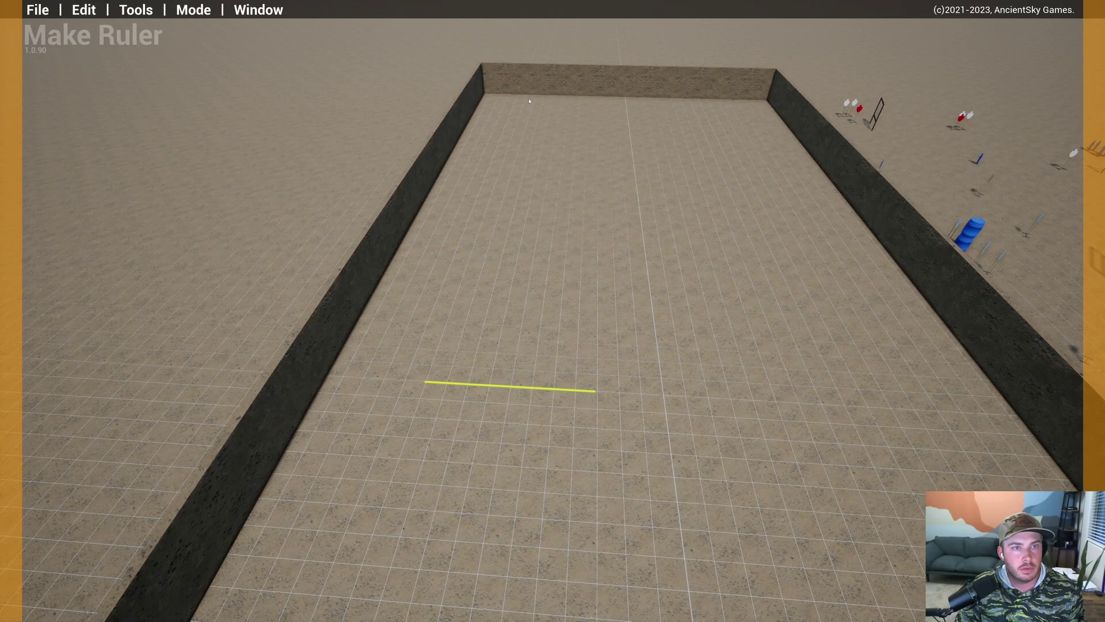
left_click_drag(531, 207, 435, 387)
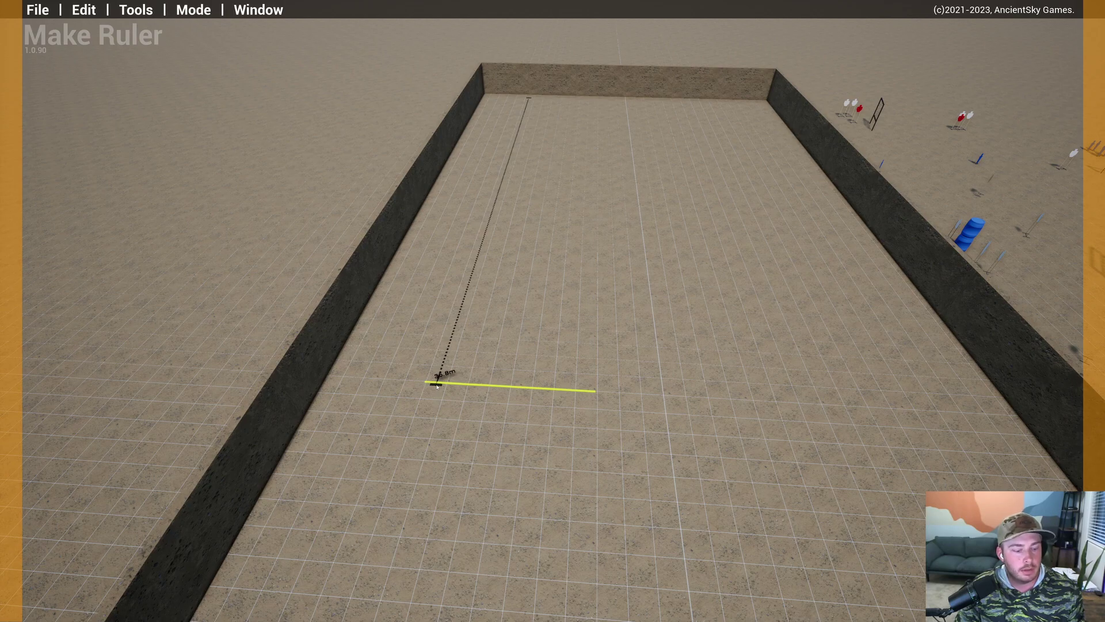
key("Escape")
key("Escape")
key("Escape")
key("d")
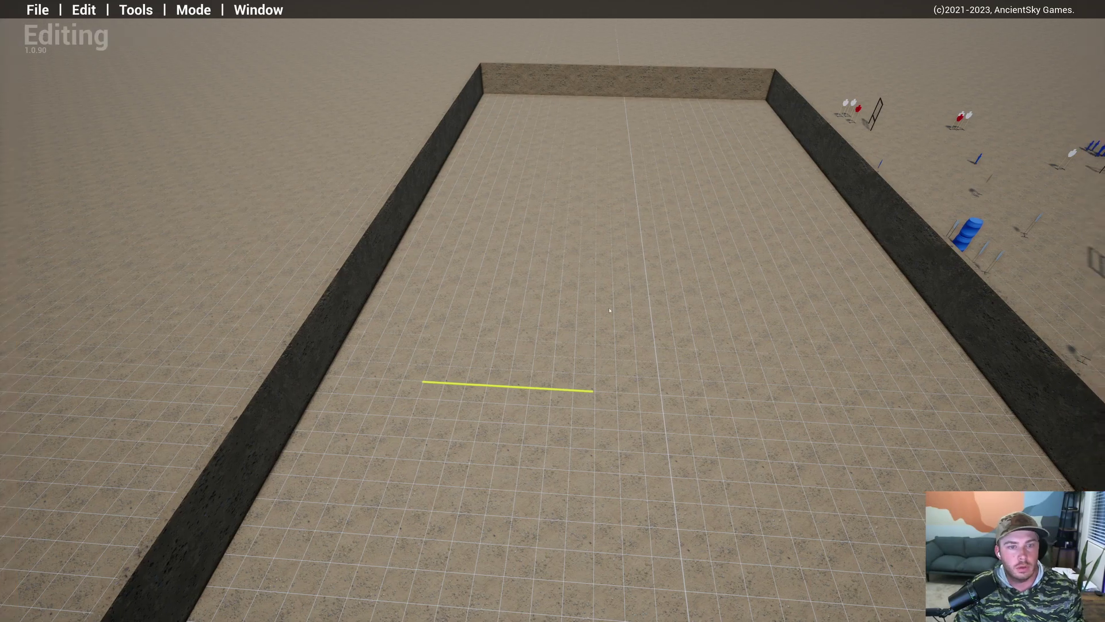
Step: Duplicate the straight fault line segment in the bay and move the copy sideways, parallel to the original
left_click_drag(527, 352, 302, 424)
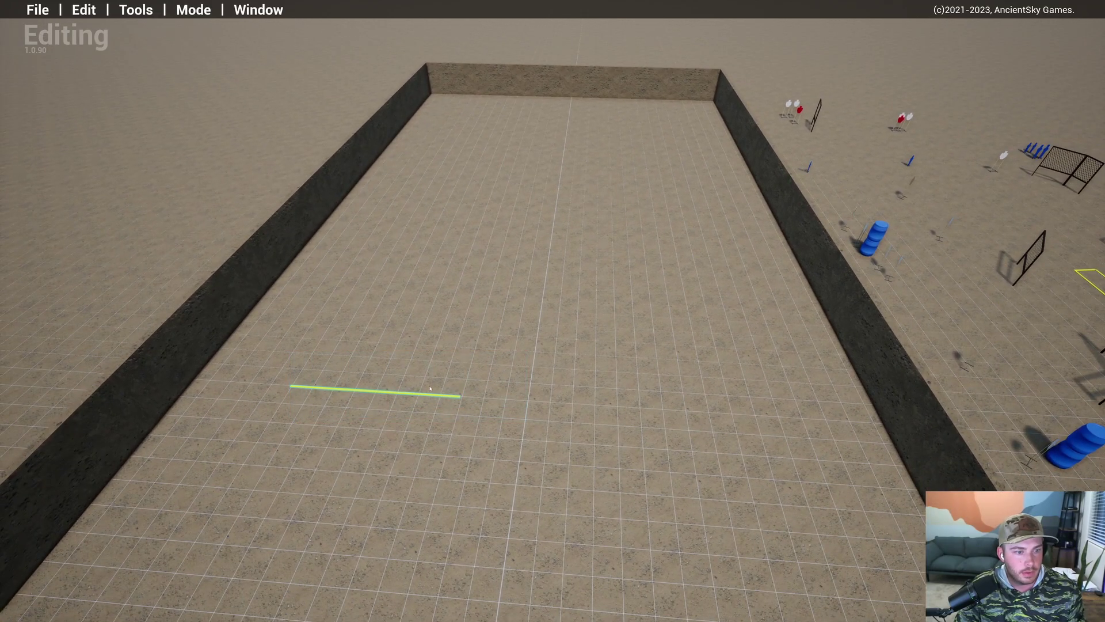
left_click_drag(431, 394, 610, 409, "alt")
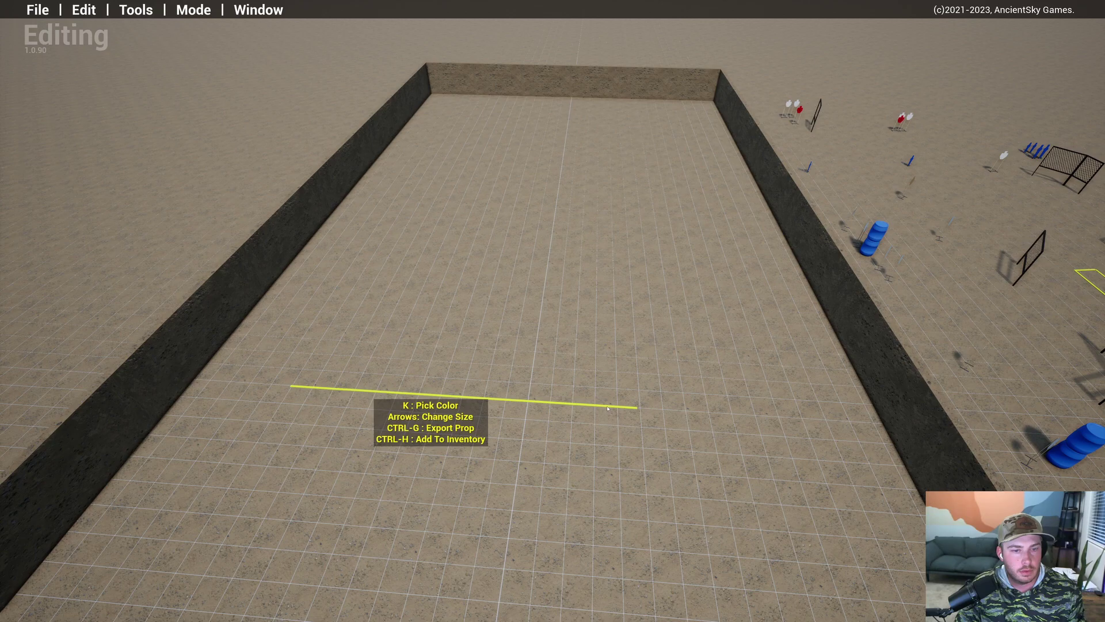
left_click_drag(607, 408, 635, 430)
key("s")
key("a")
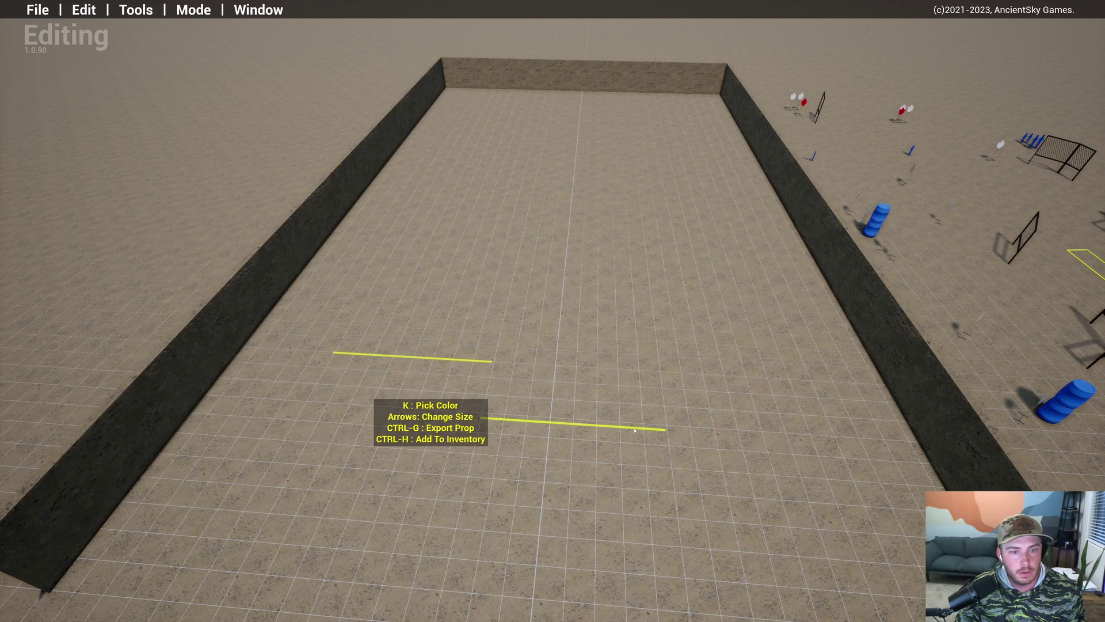
Step: Try the copied fault line segment at the far end of the bay, along the foot of the back wall
key("w")
key("a")
left_click_drag(634, 430, 698, 155)
key("d")
key("a")
key("s")
key("w")
key("a")
key("s")
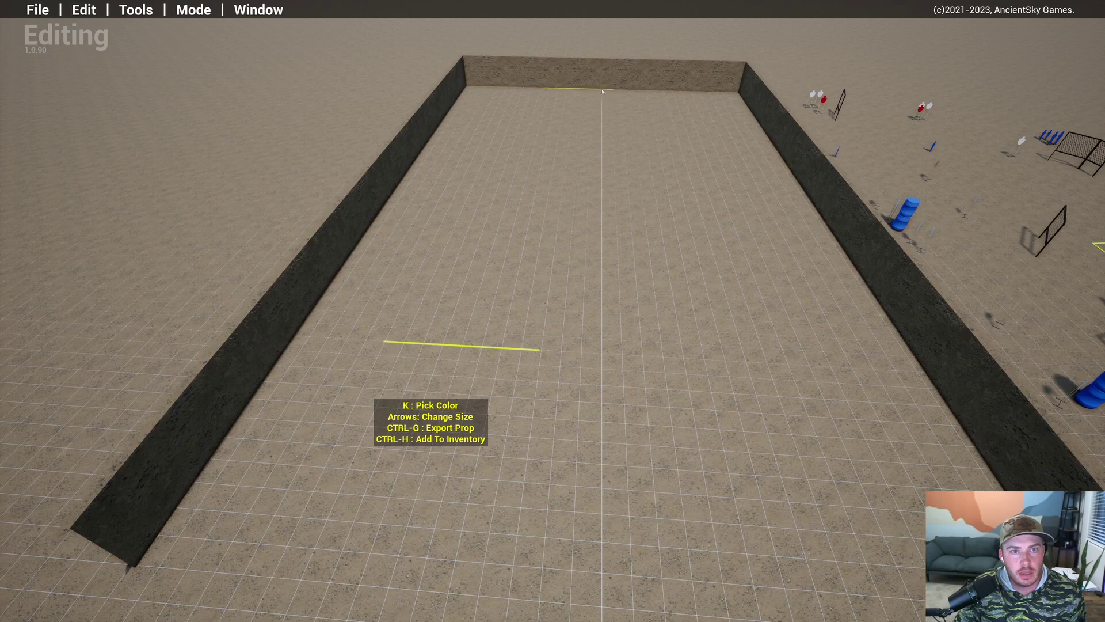
key("d")
left_click_drag(603, 91, 598, 99)
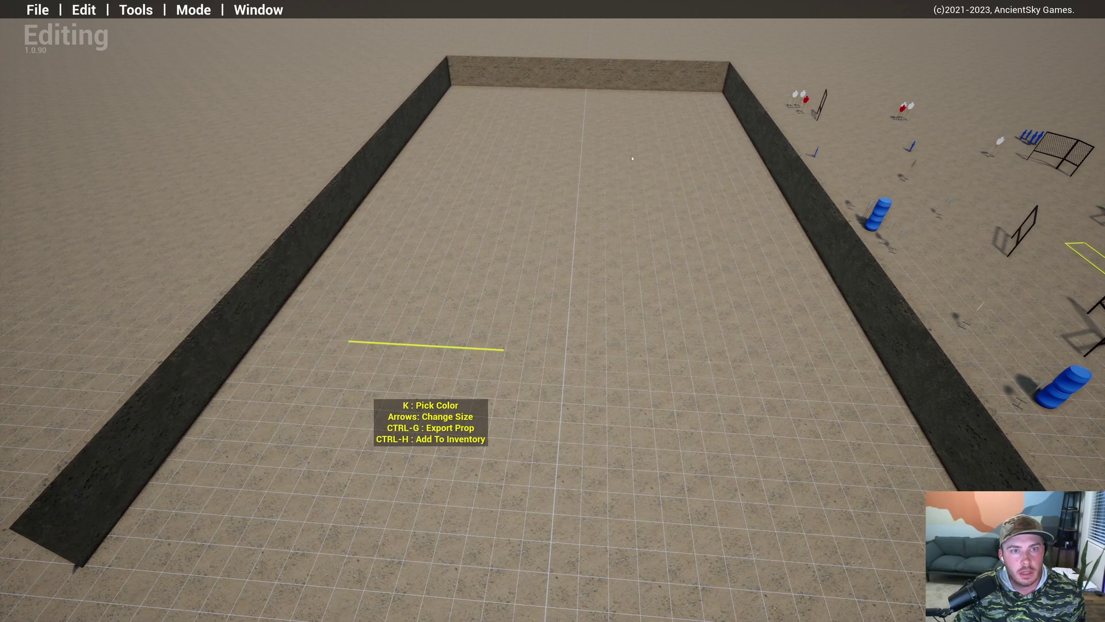
Step: Place the copied fault line segment right of the bay's centre line, in line with the original segment and separated by a gap
key("w")
left_click_drag(633, 159, 770, 421)
key("d")
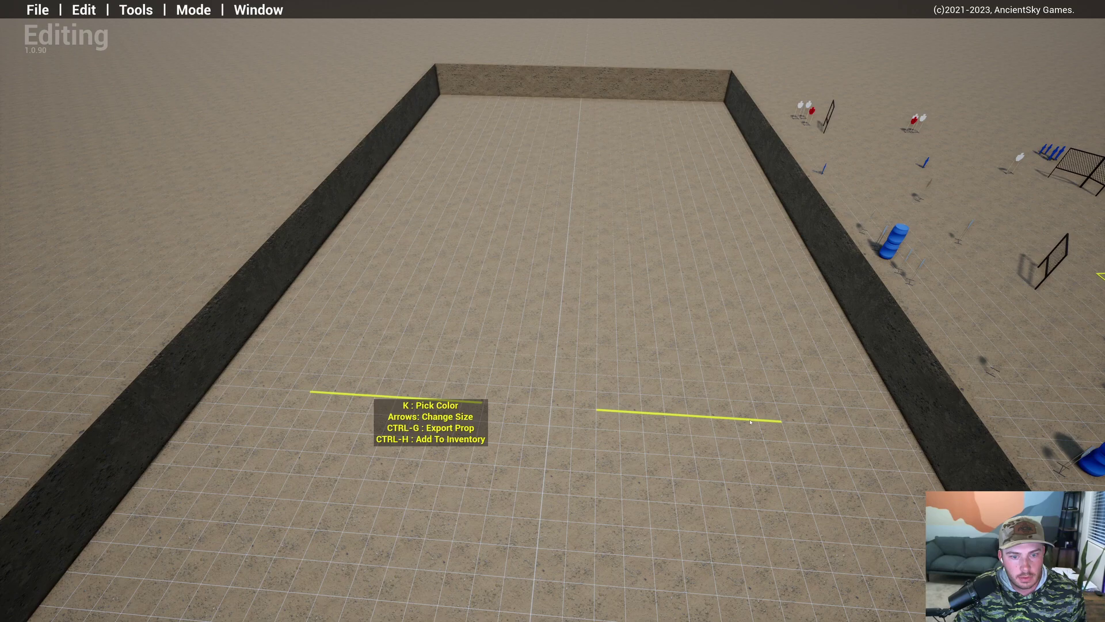
key("a")
key("w")
Step: Shift the left fault line segment slightly toward the centre line to narrow the gap between the two segments
left_click_drag(548, 380, 293, 449)
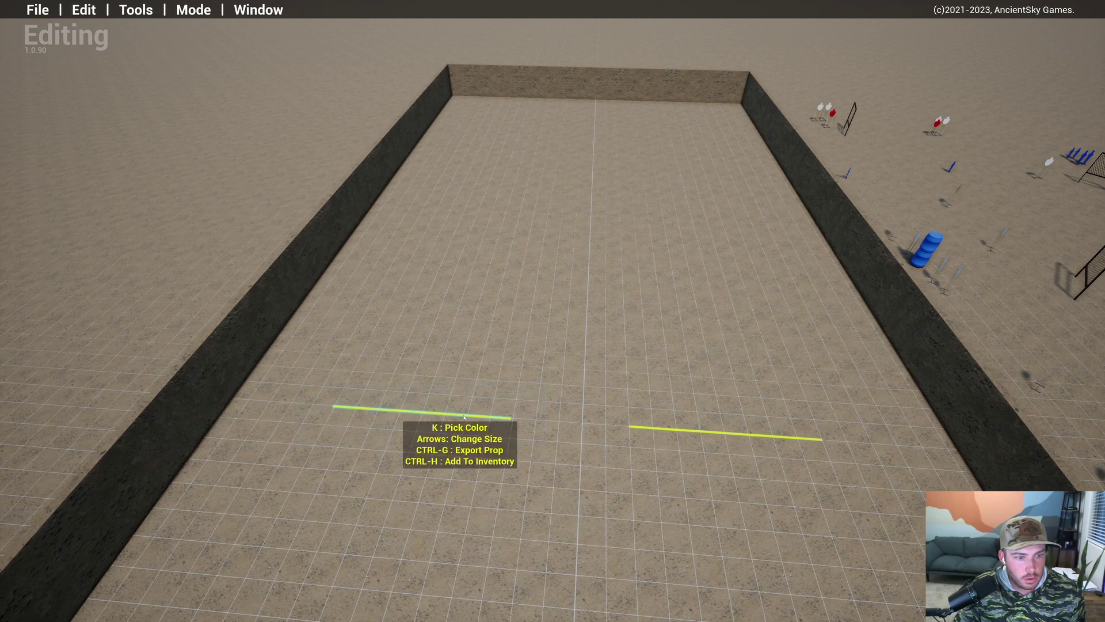
left_click_drag(464, 417, 487, 419)
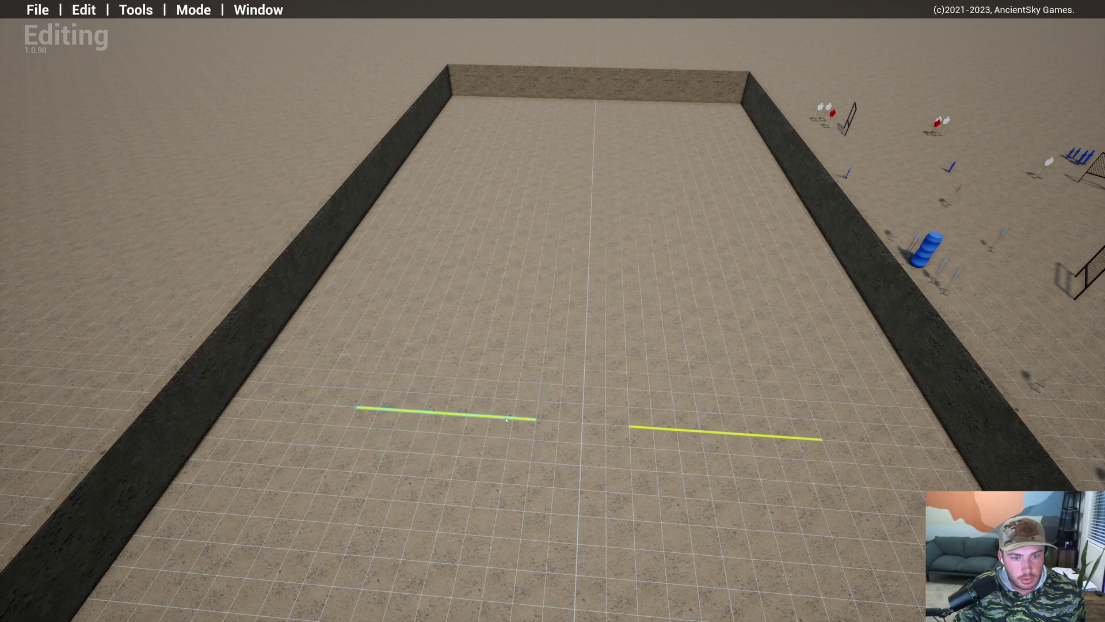
key("s")
key("w")
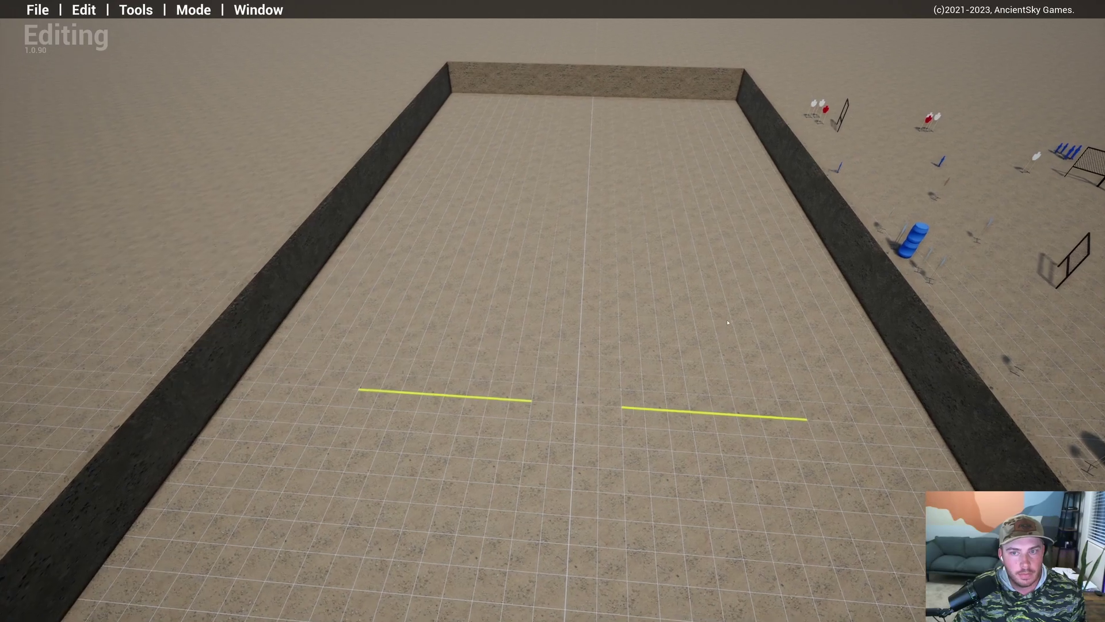
Step: Search the Custom prop category for "shootin"
right_click_drag(738, 338, 697, 286)
key("d")
key("a")
key("w")
key("Tab")
key("Tab")
key("Tab")
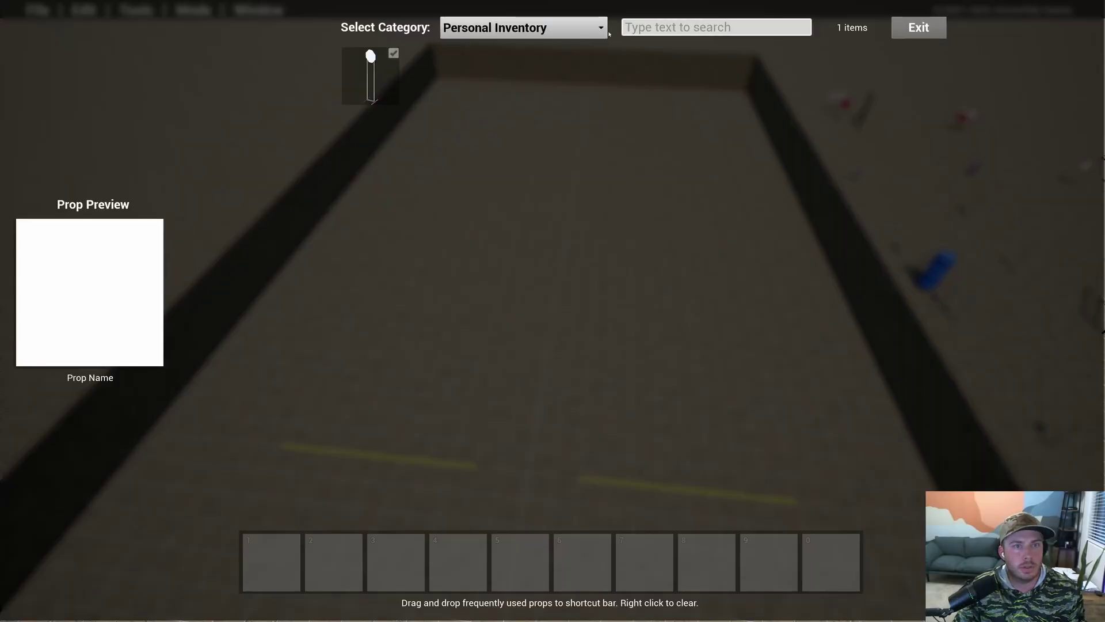
left_click(588, 31)
left_click(656, 28)
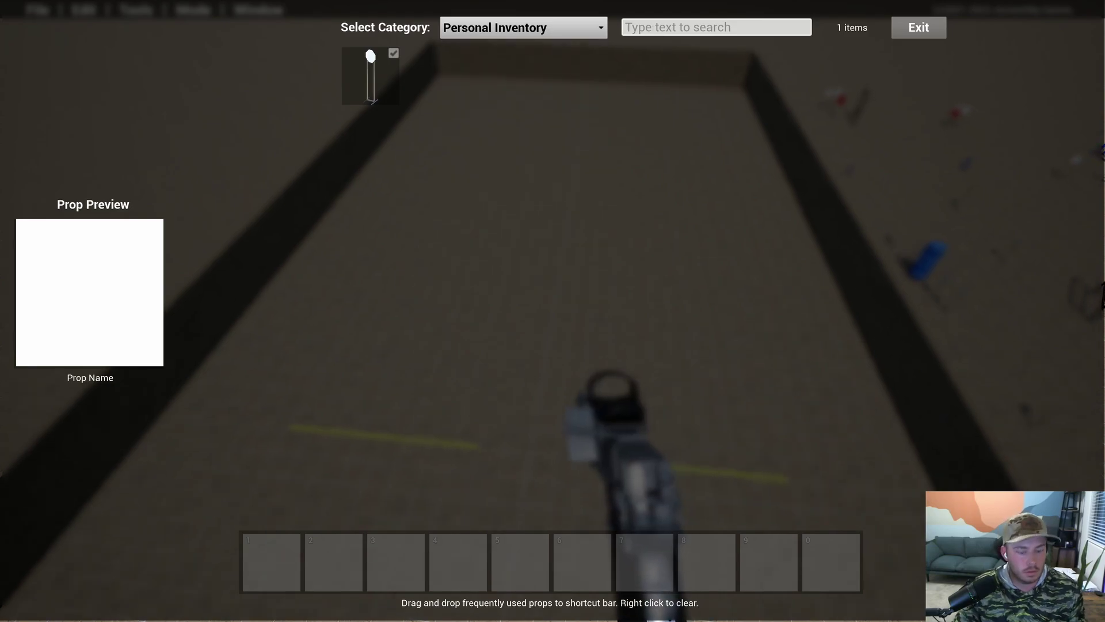
left_click(576, 28)
left_click(656, 27)
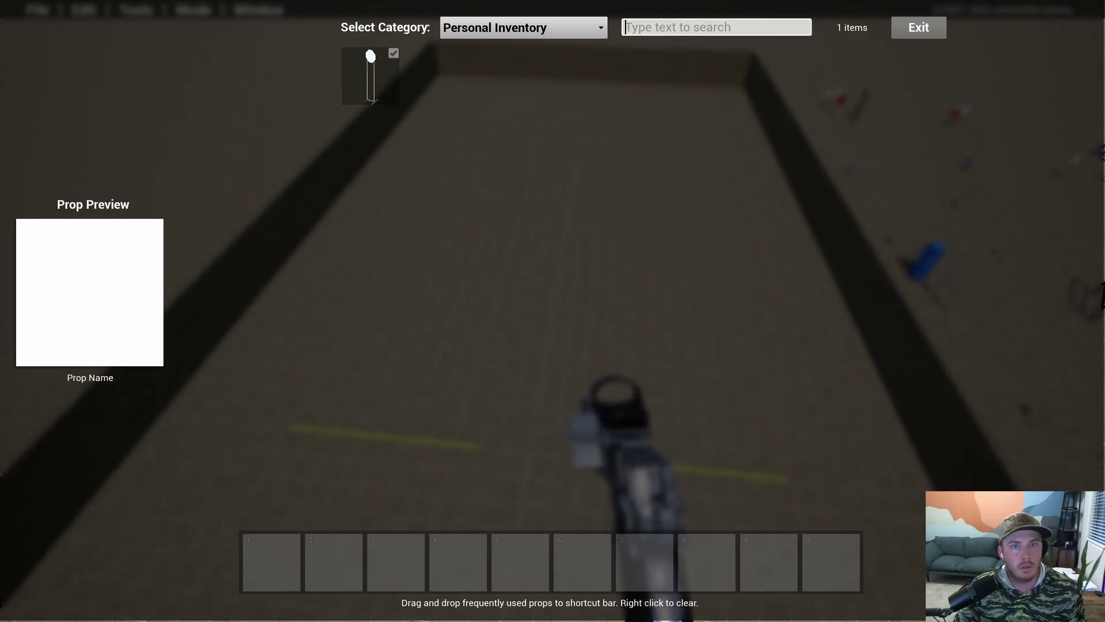
type("shooting")
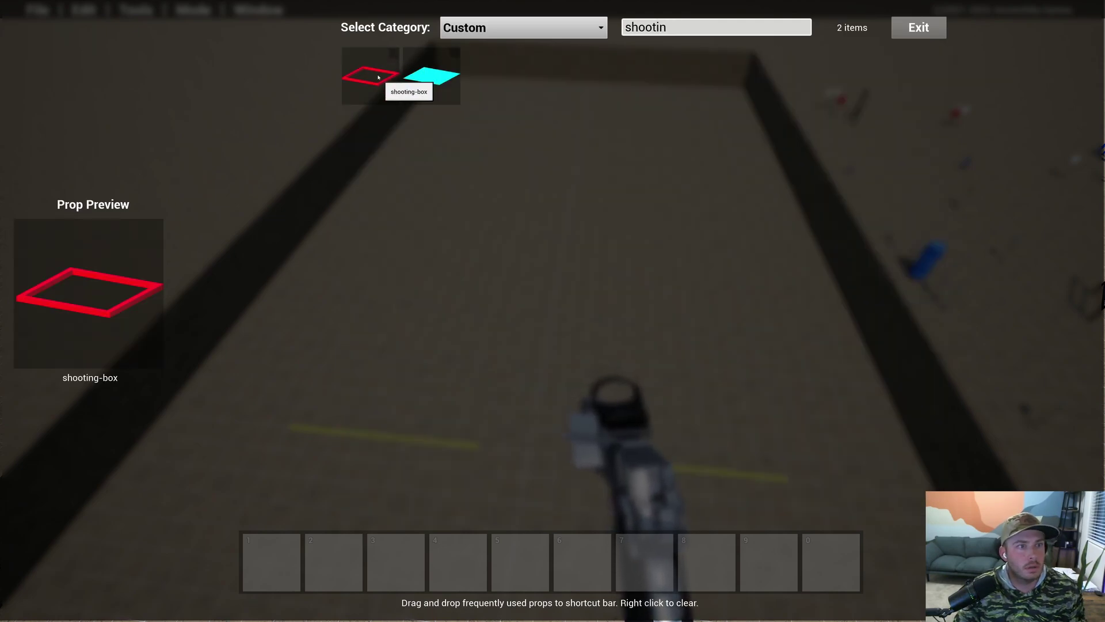
Step: Place the shooting-box prop on the bay's centre line, a few grid squares ahead of the gap between the fault lines
left_click(379, 77)
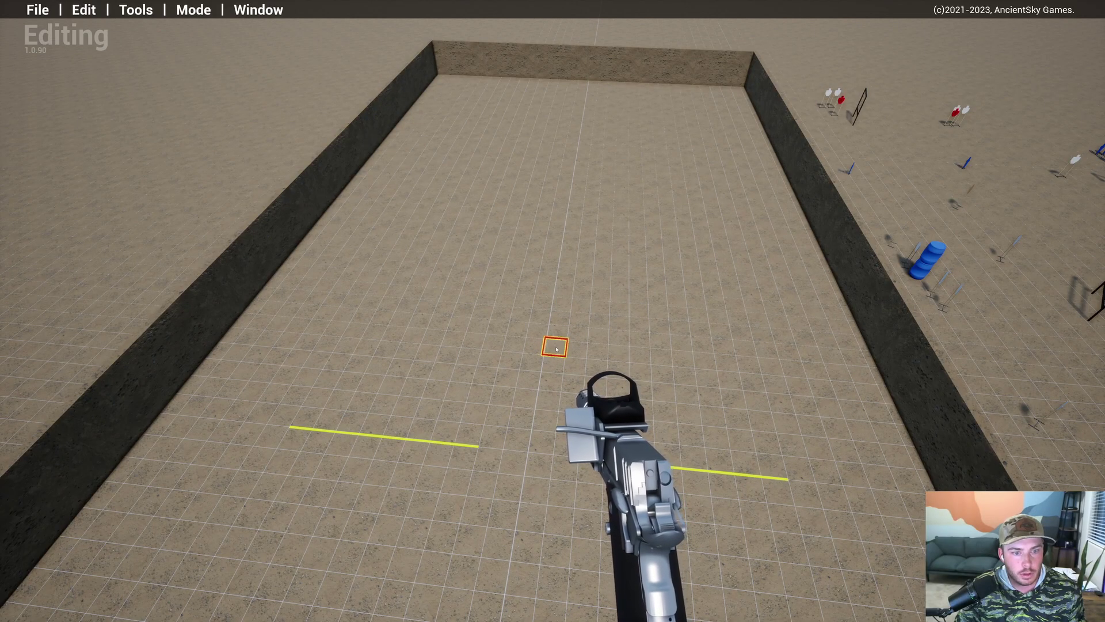
key("w")
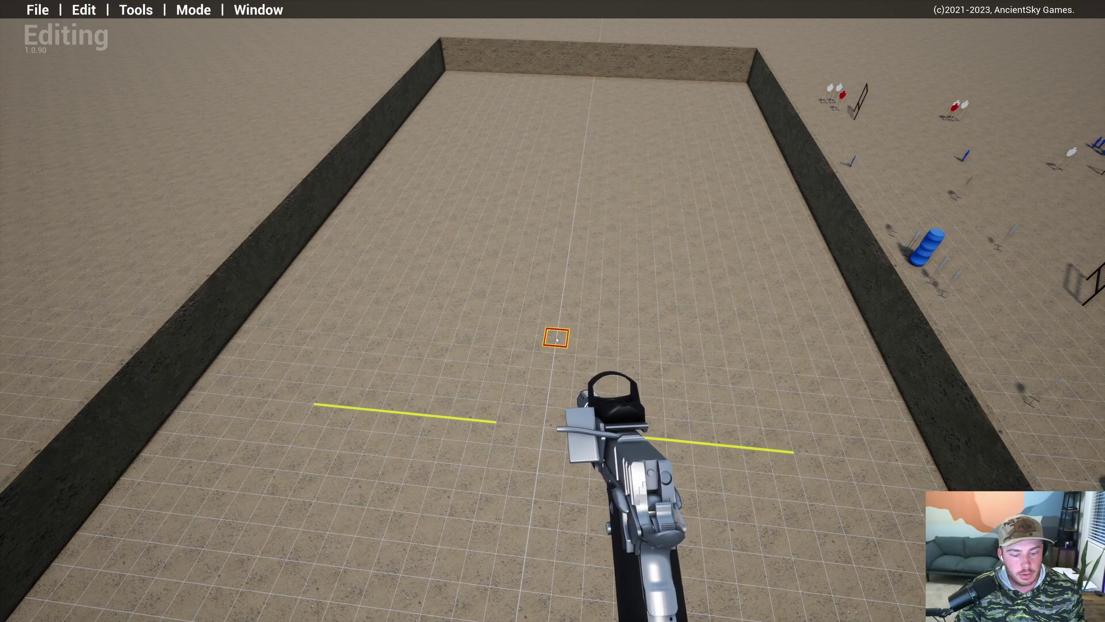
key("Tab")
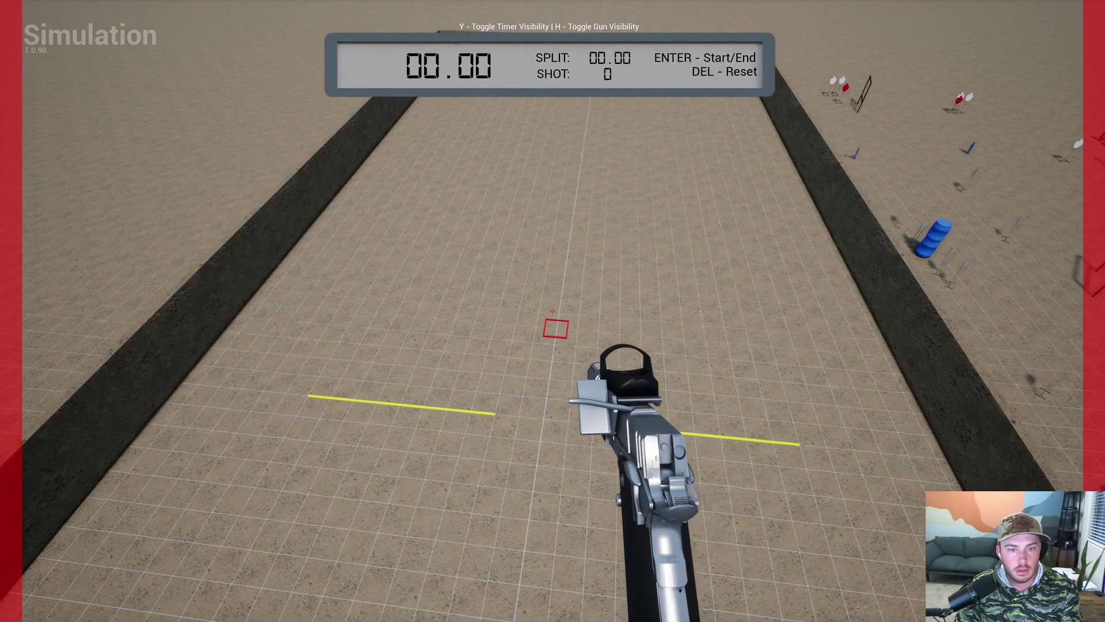
key("w")
key("Tab")
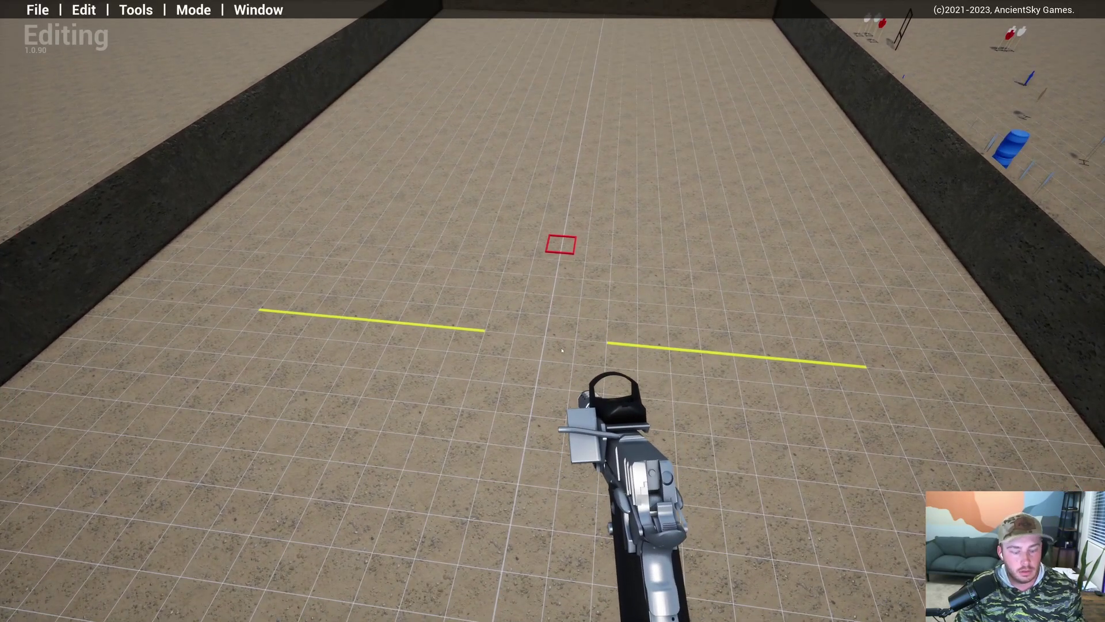
key("s")
key("w")
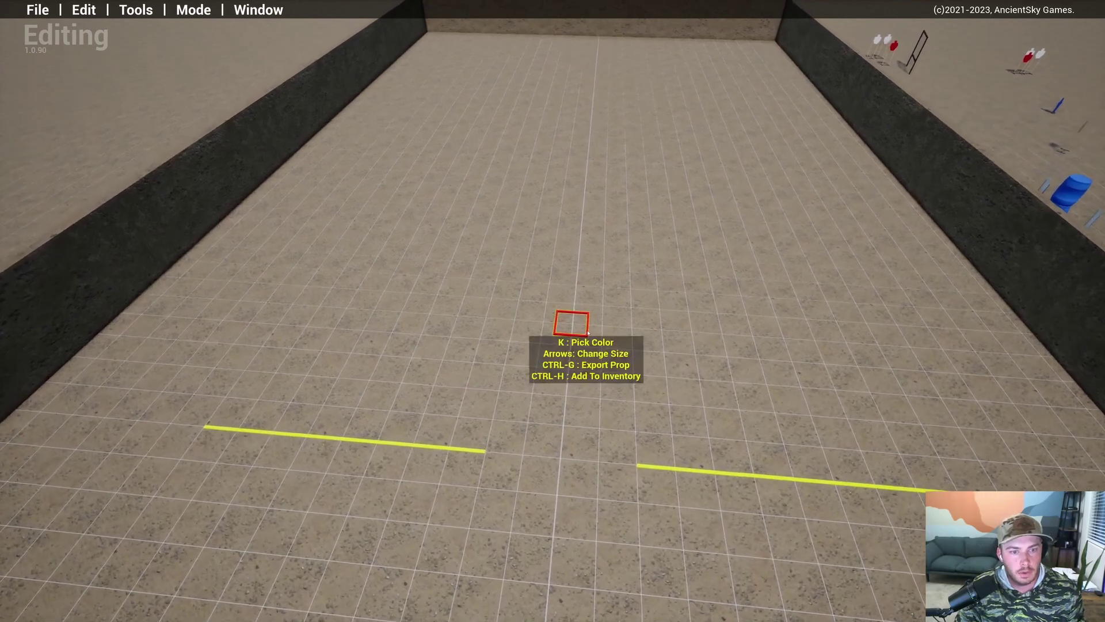
Step: Recolor the shooting box yellow (FFFF00) to match the fault lines
key("k")
left_click(353, 108)
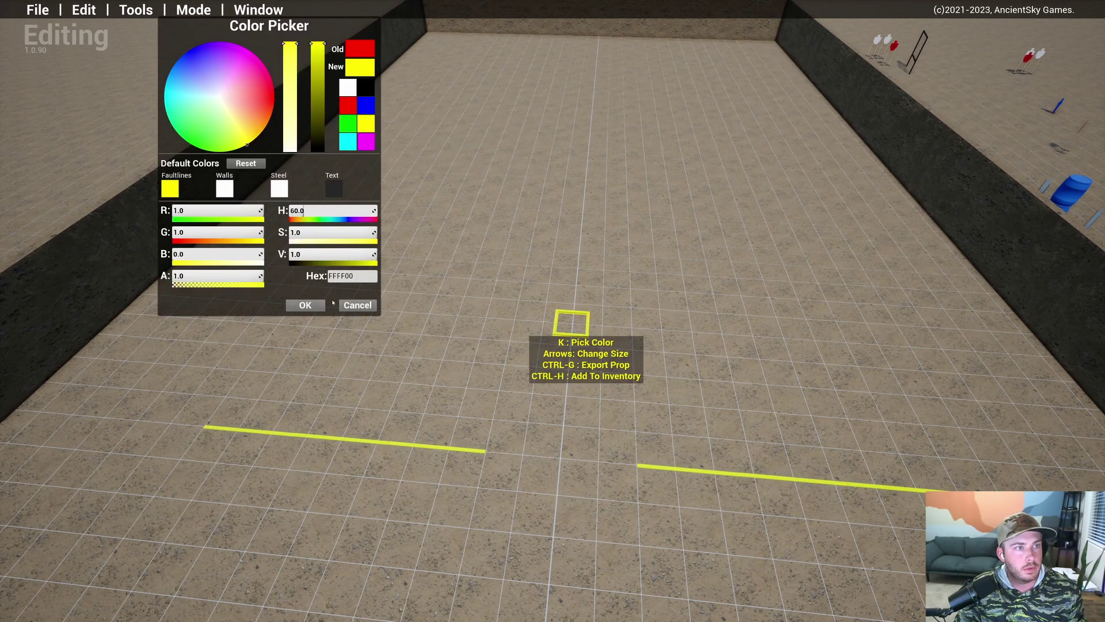
left_click(304, 304)
key("s")
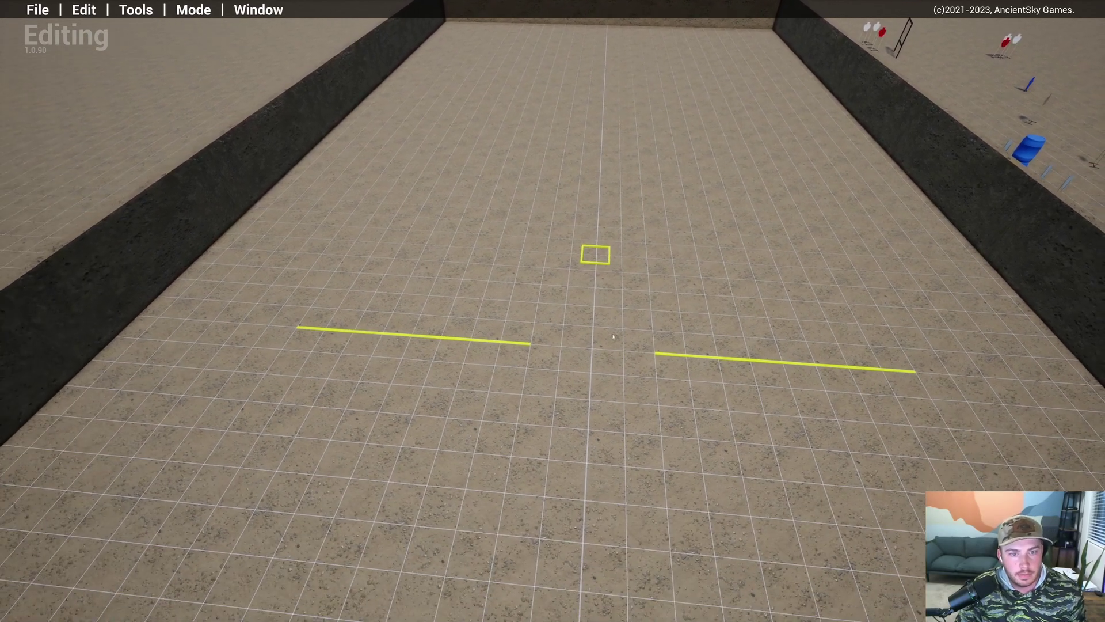
Step: Duplicate both fault line segments a short distance behind the originals, keeping each copy parallel and aligned with its original
right_click_drag(560, 314, 551, 315)
left_click_drag(425, 338, 400, 366, "shift")
key("d")
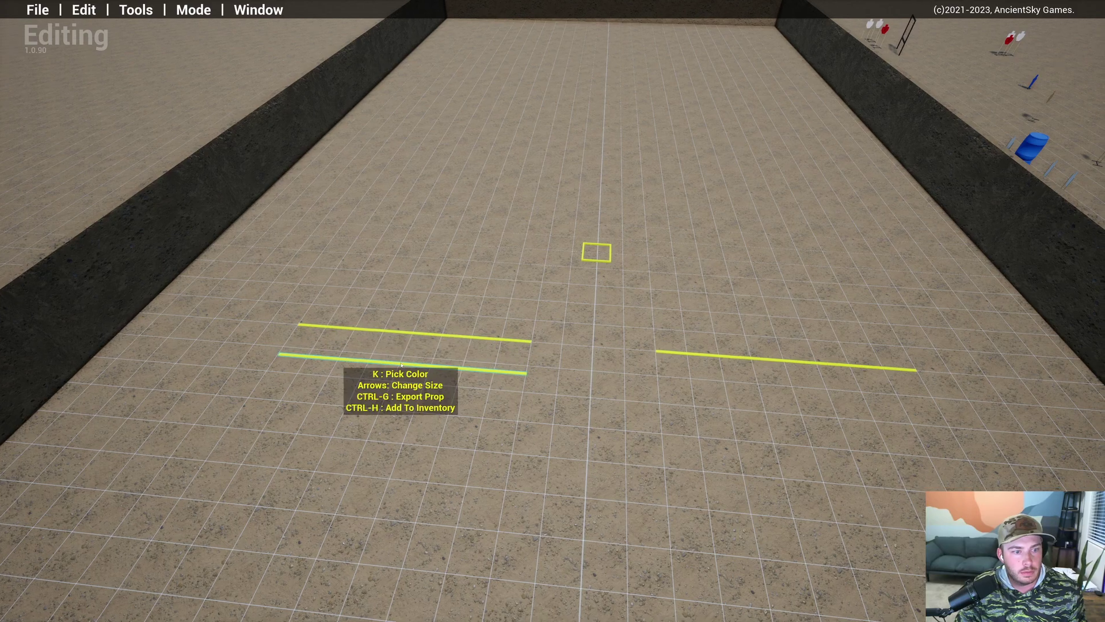
key("d")
left_click_drag(769, 365, 717, 405, "shift")
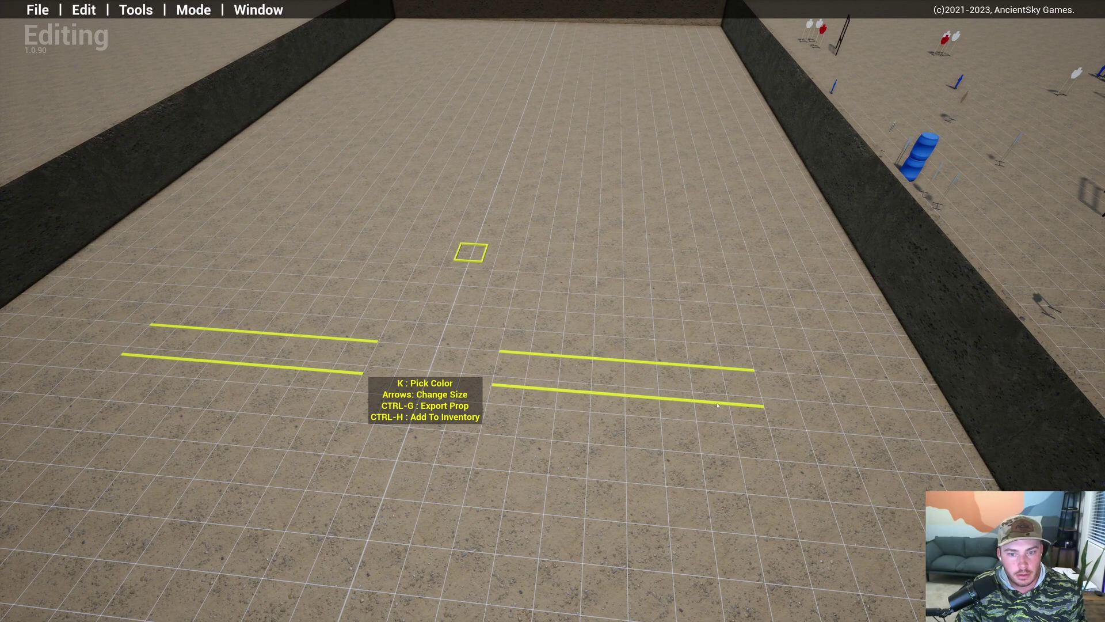
left_click_drag(717, 404, 717, 405, "shift")
key("a")
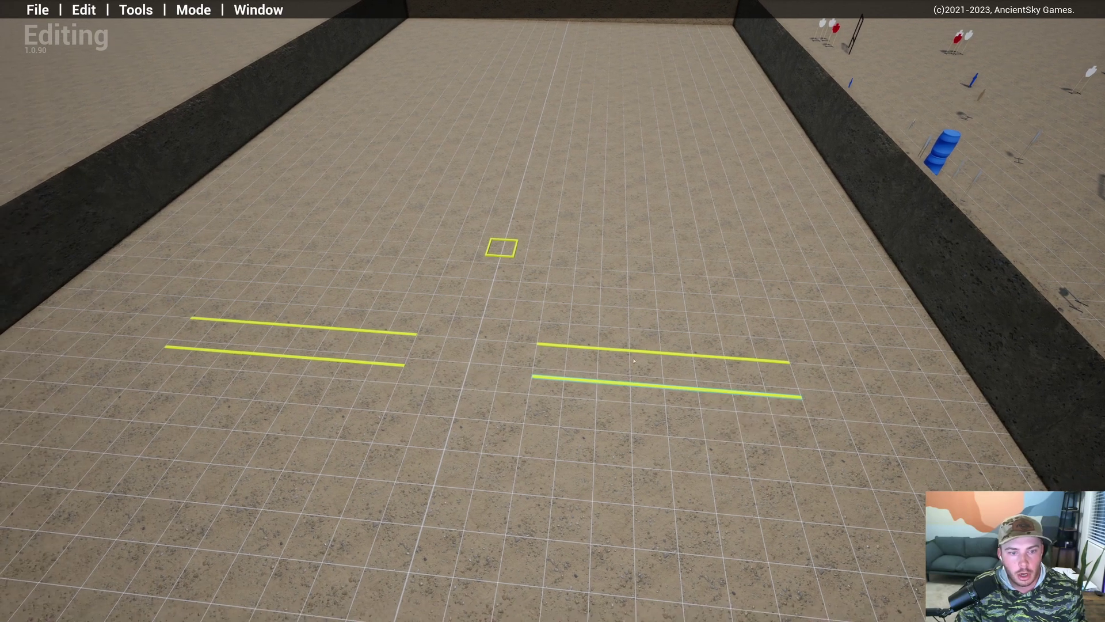
Step: Close both ends of each fault line pair with short crosswise segments to form two rectangular shooting areas
key("d")
right_click_drag(942, 299, 977, 313)
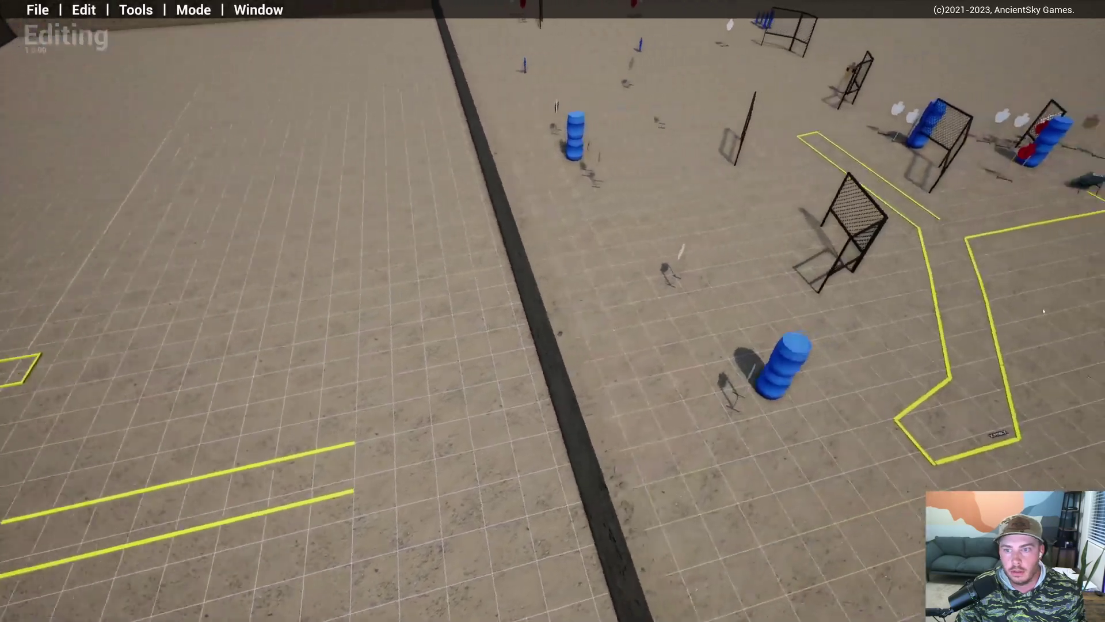
key("a")
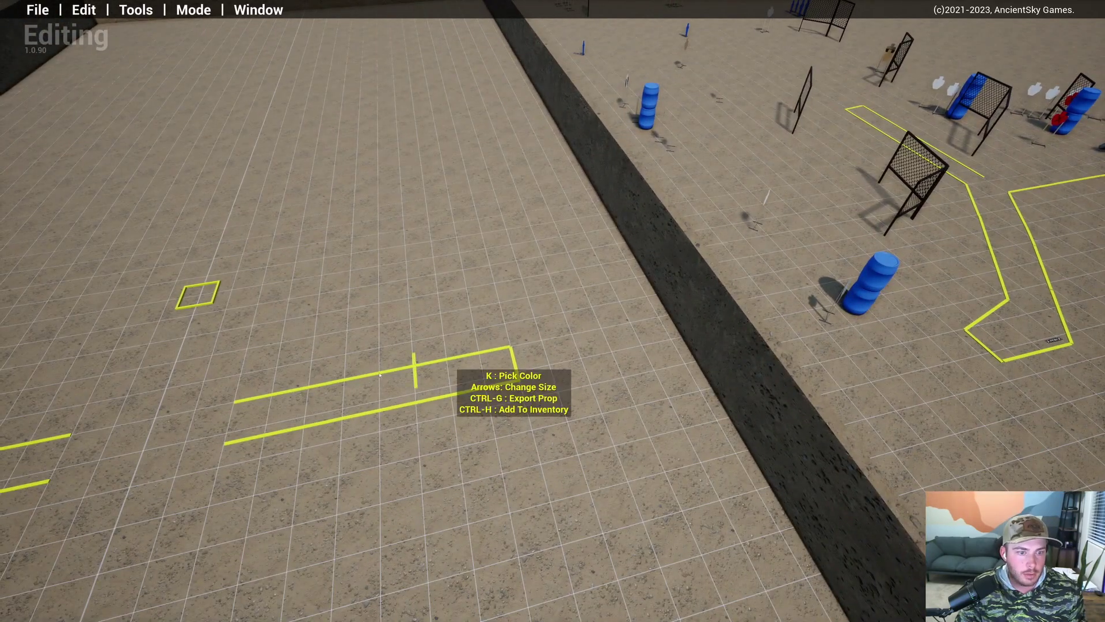
key("a")
key("a")
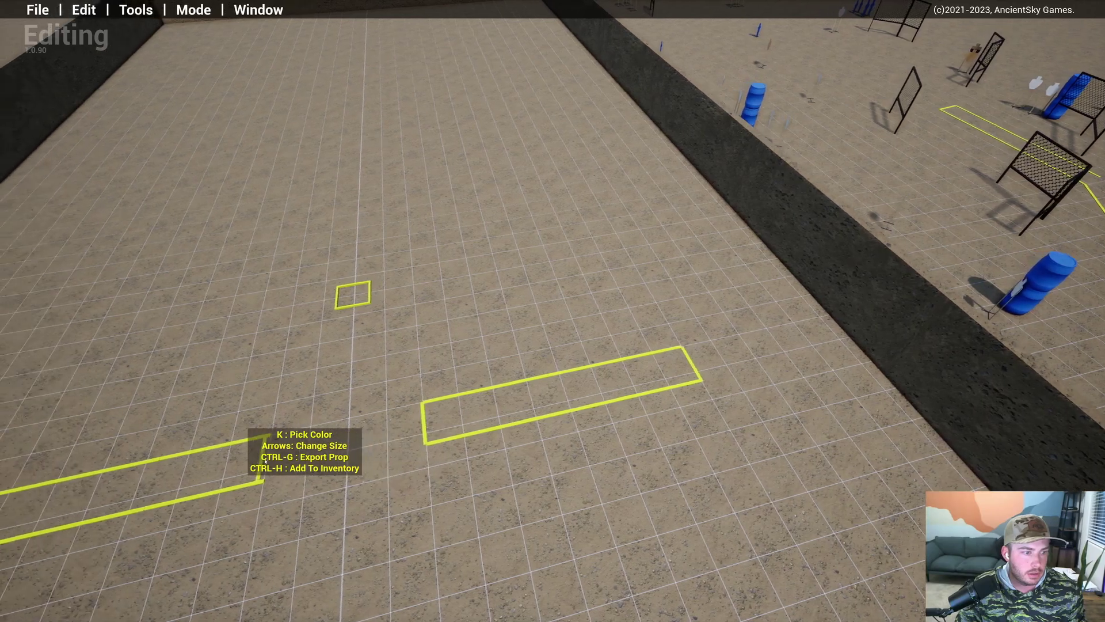
key("a")
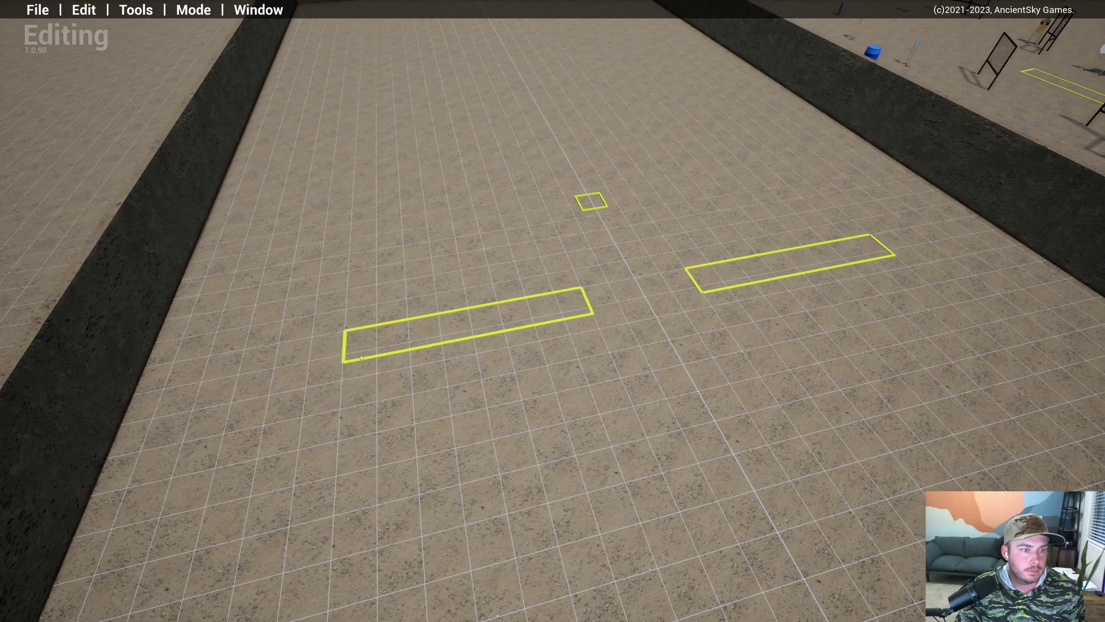
Step: Move the yellow shooting box farther downrange along the centre line, about eight grid squares ahead of the two rectangles
key("d")
key("w")
right_click_drag(610, 291, 542, 290)
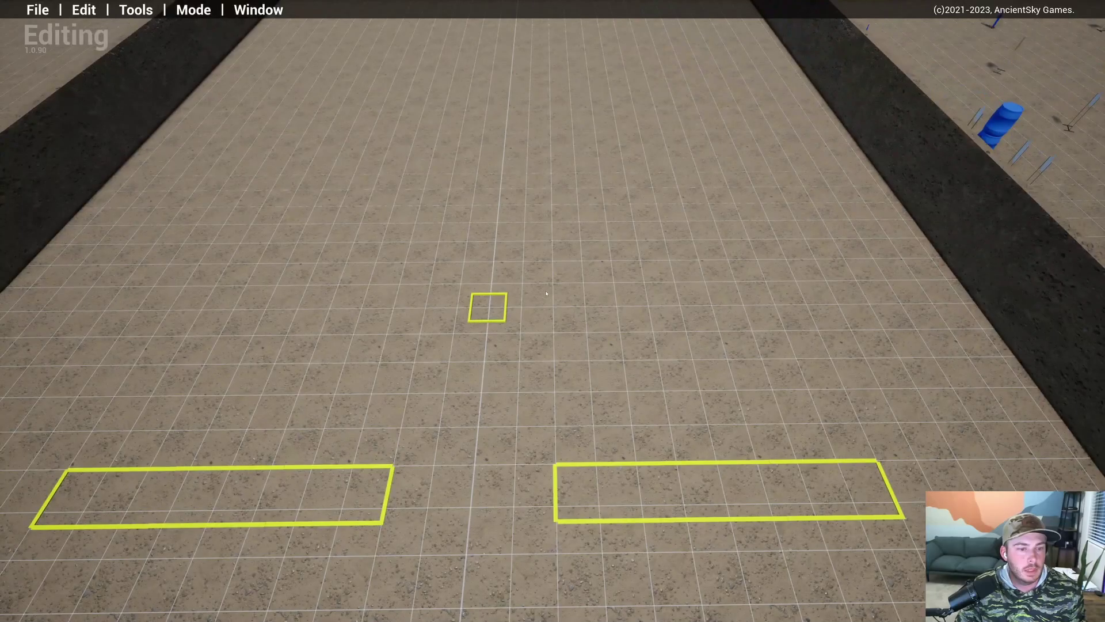
key("w")
key("a")
key("s")
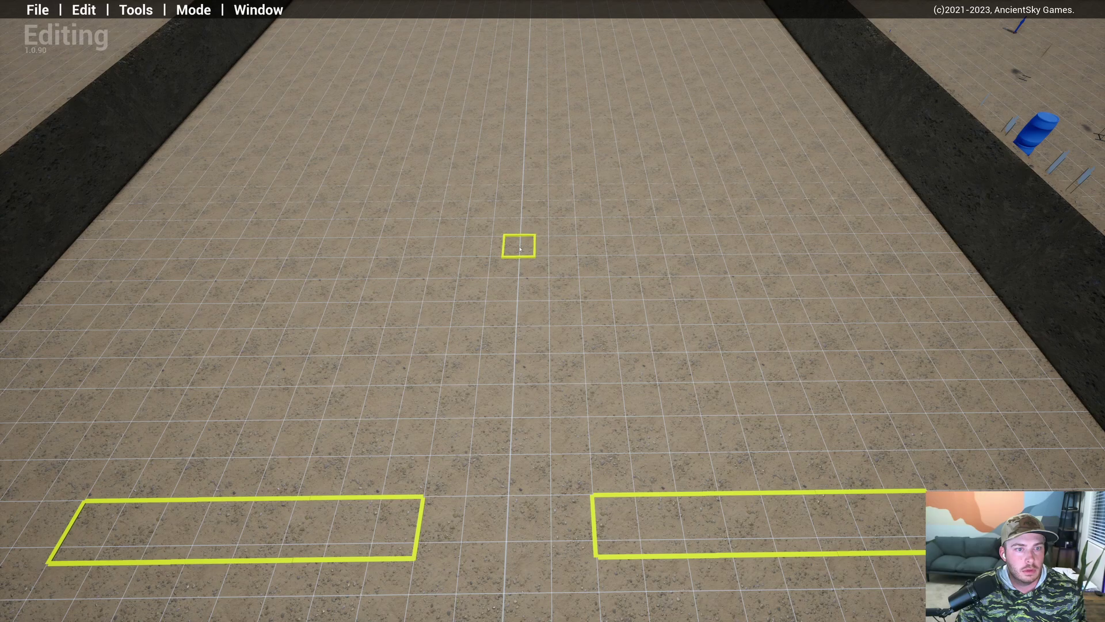
key("s")
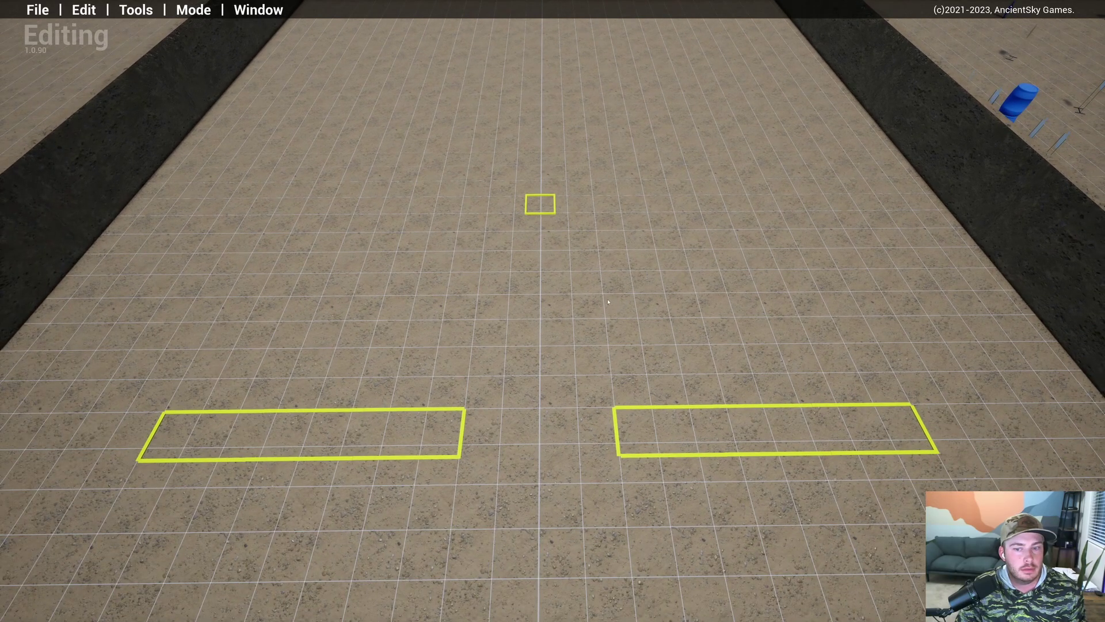
key("s")
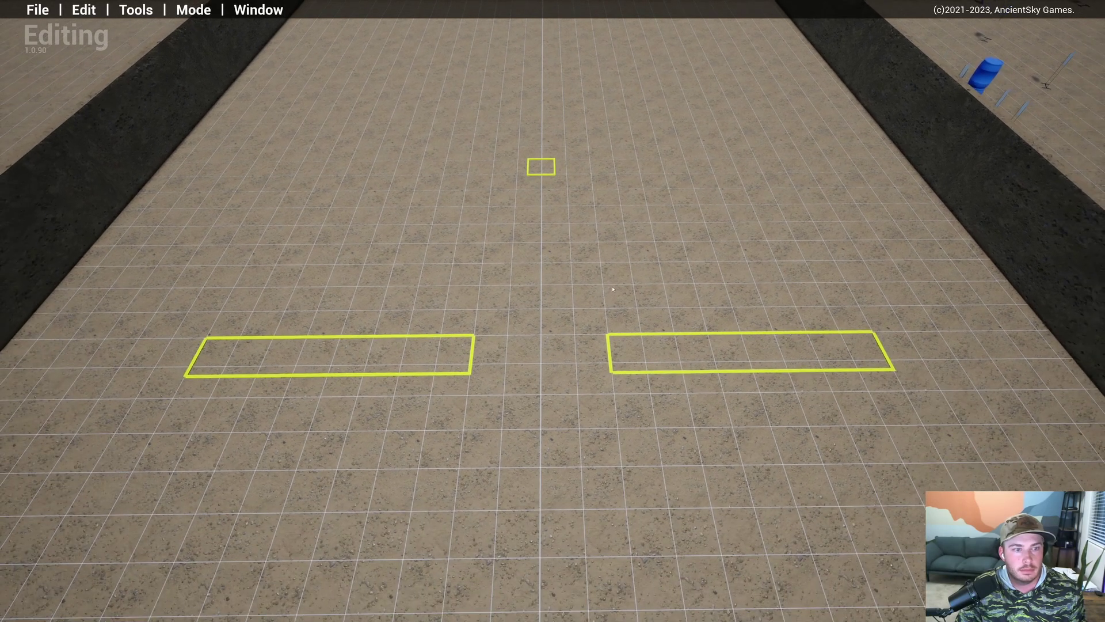
Step: Examine the fault line layout in the bay from above, alongside the relocated props outside the side wall
key("e")
right_click_drag(613, 289, 647, 316)
key("d")
key("w")
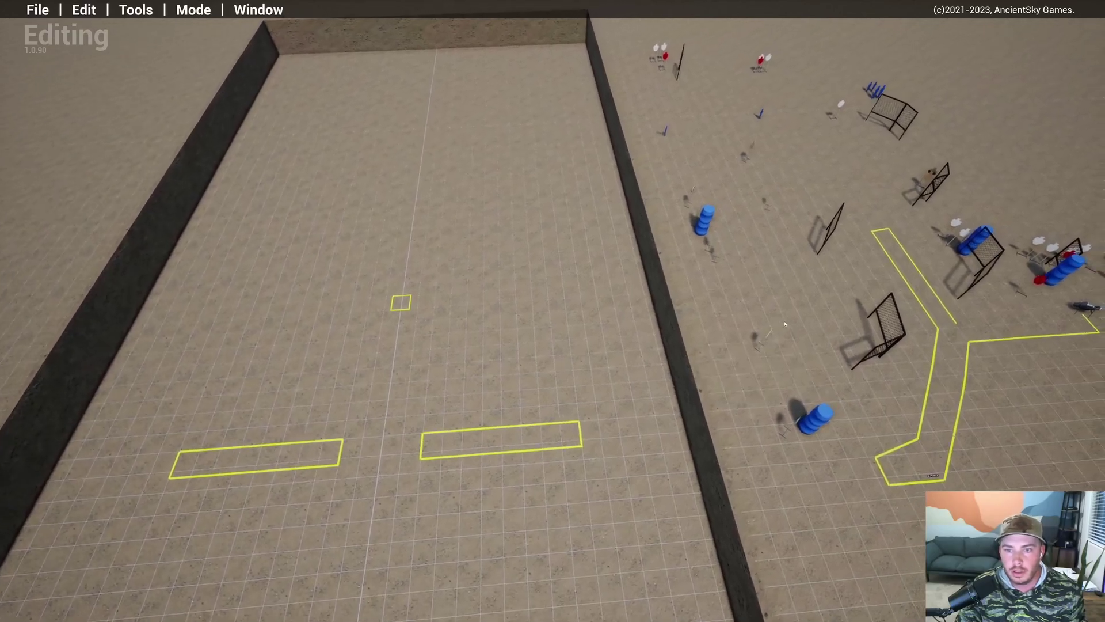
key("d")
right_click_drag(785, 324, 467, 353)
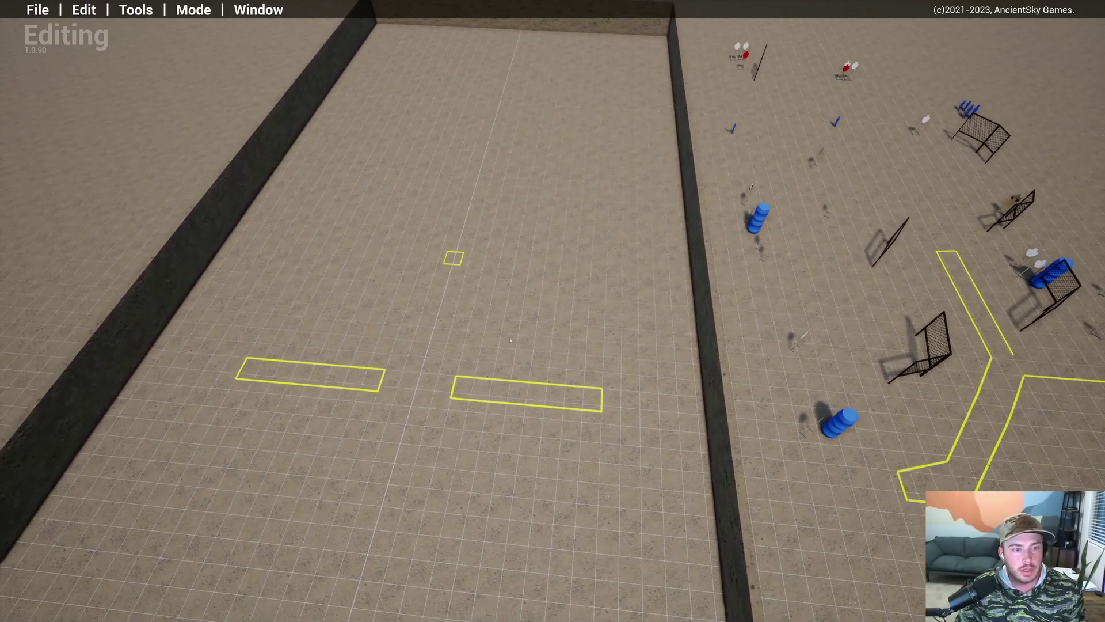
key("a")
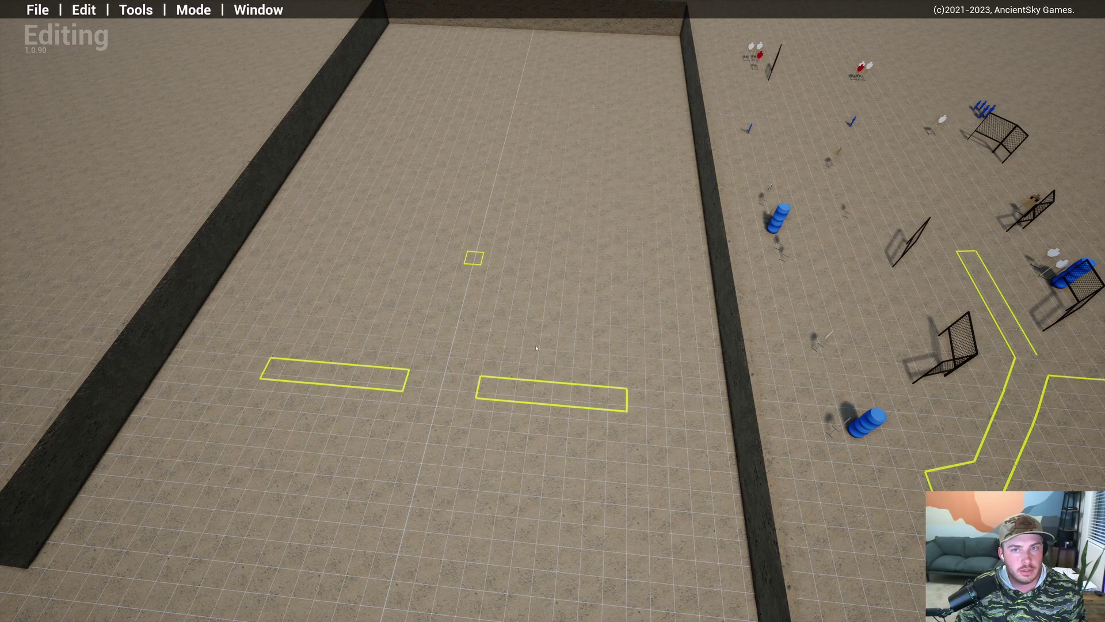
right_click_drag(536, 348, 728, 271)
right_click_drag(519, 386, 449, 388)
key("d")
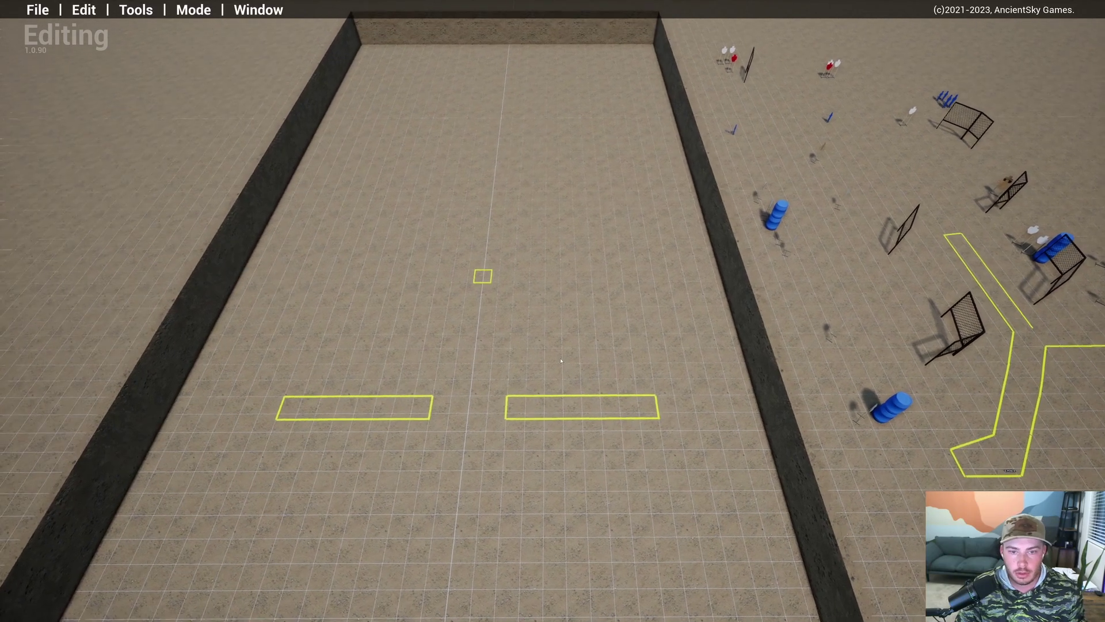
Step: Place a small grey stand just ahead of the outer front corner of each fault line rectangle
key("w")
key("d")
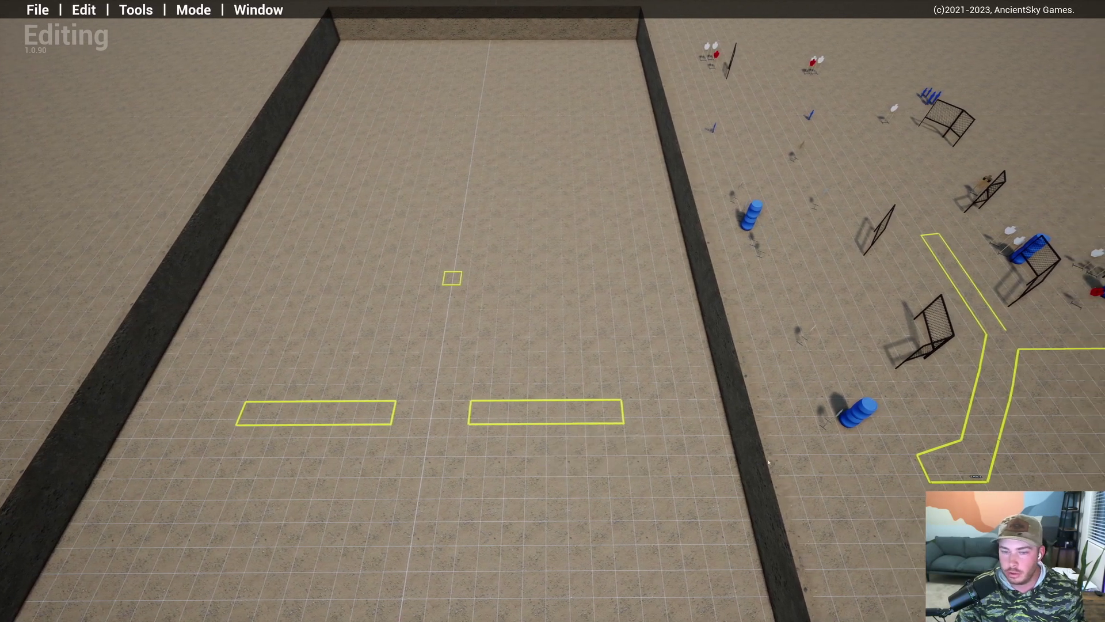
right_click_drag(639, 427, 921, 376)
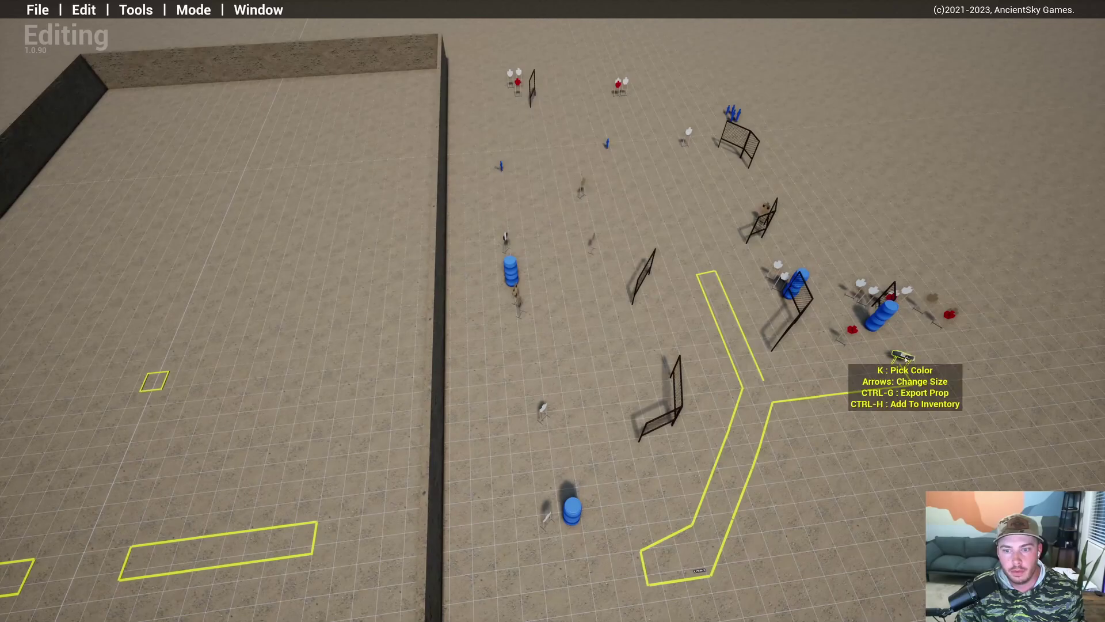
key("a")
key("s")
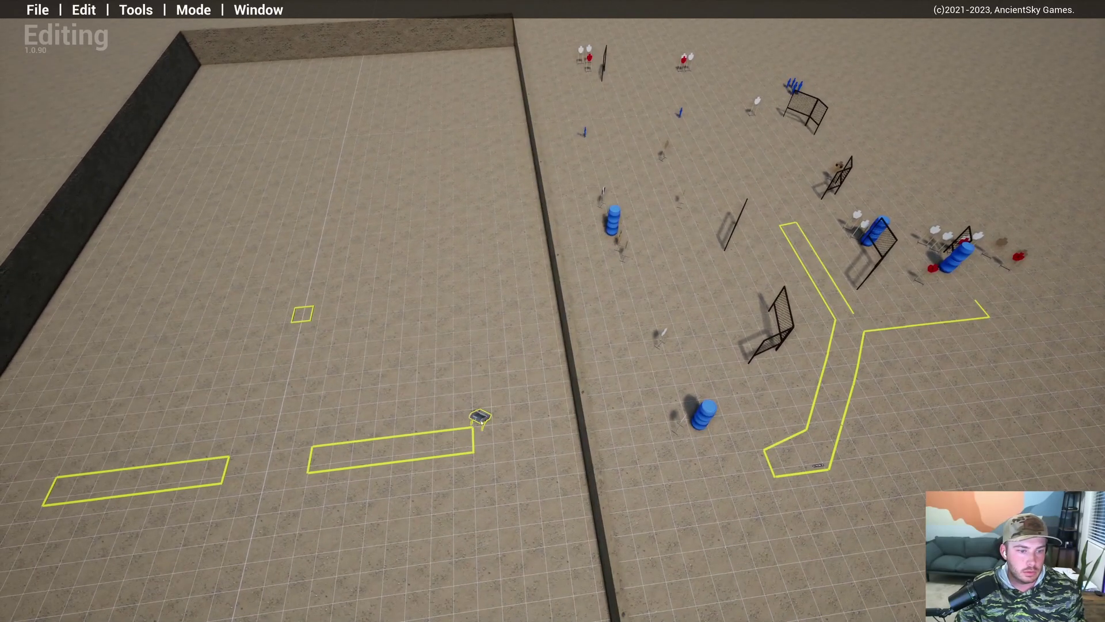
left_click(478, 416)
key("a")
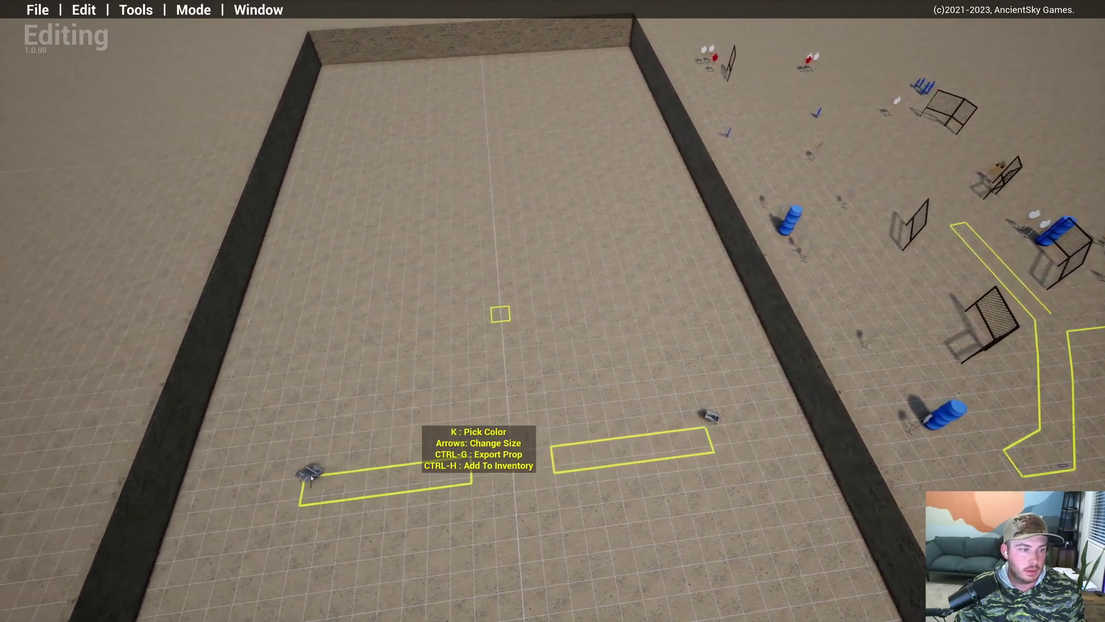
left_click(301, 474)
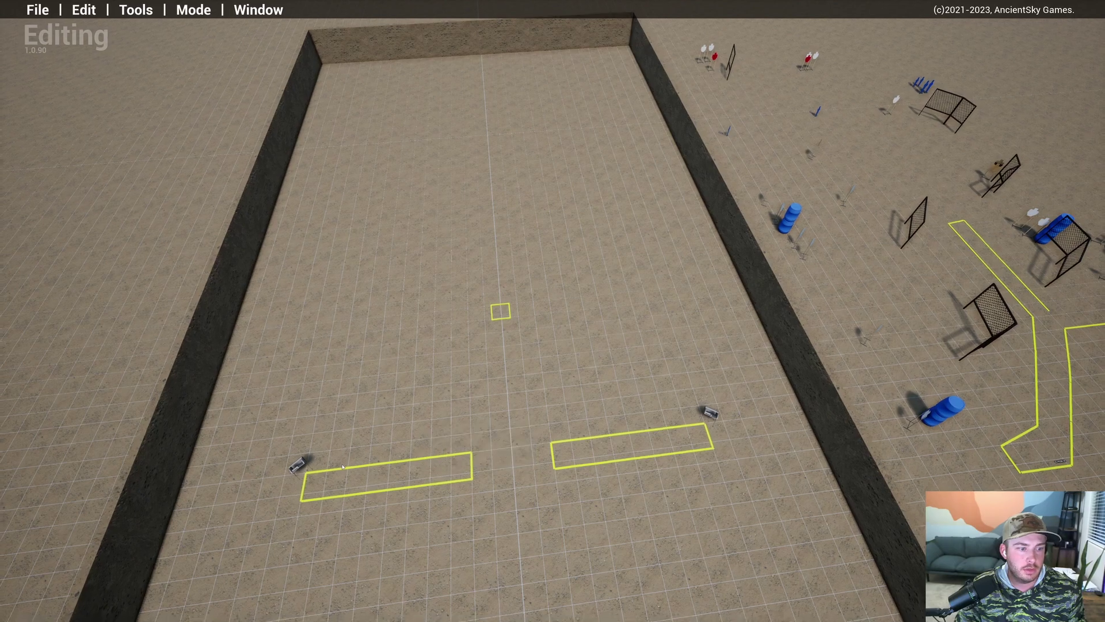
Step: Fine-tune the two grey stands so each sits close to the outer front corner of its rectangle
key("s")
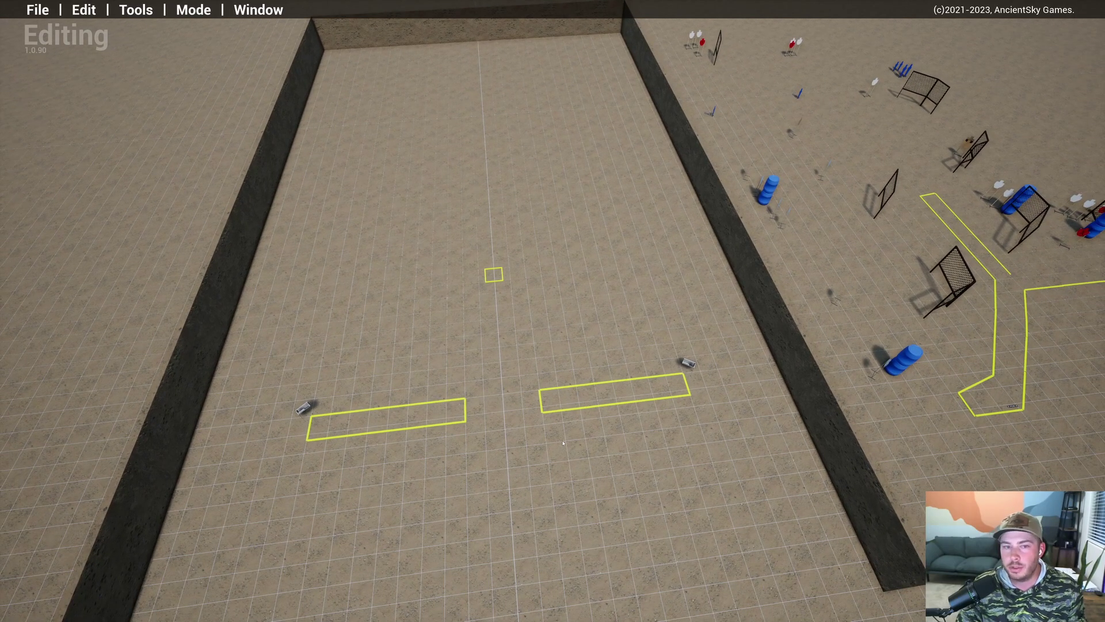
key("a")
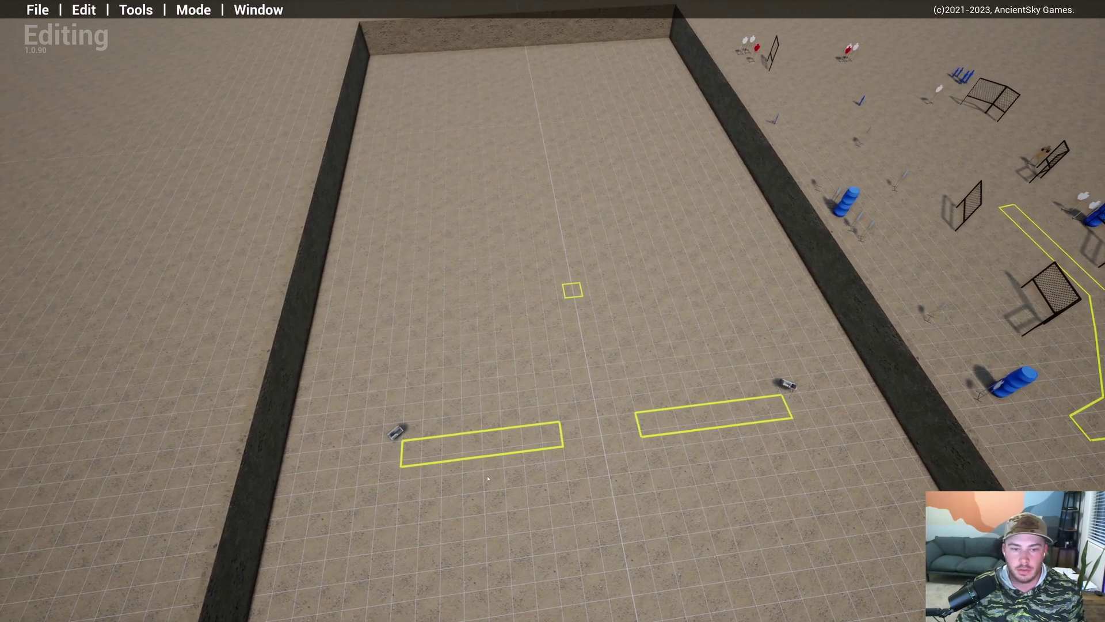
scroll(488, 479, "up", 5)
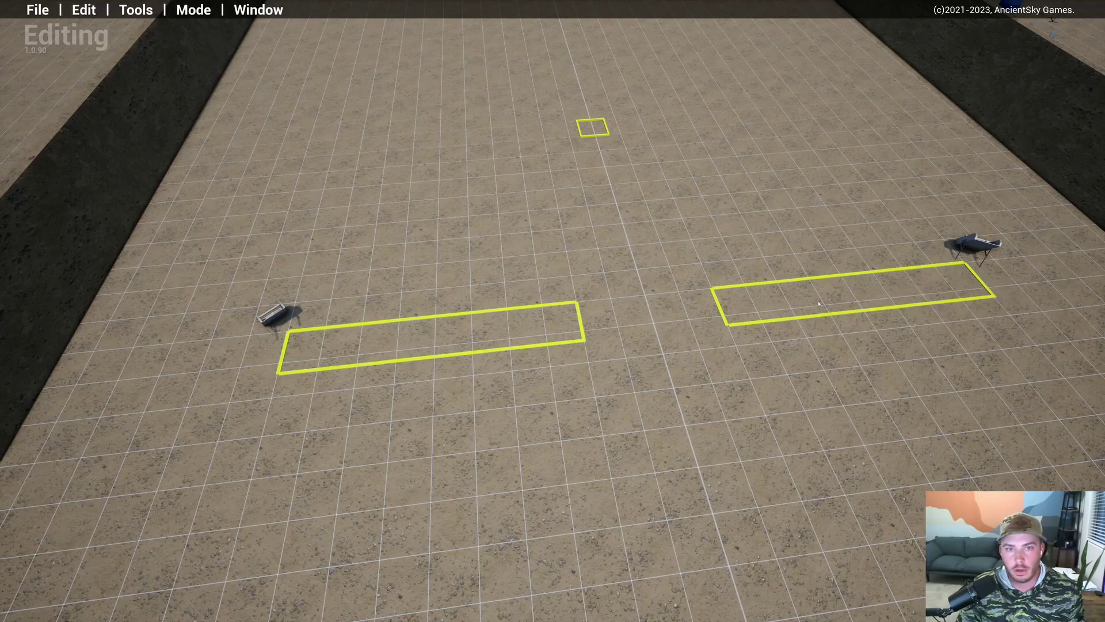
key("a")
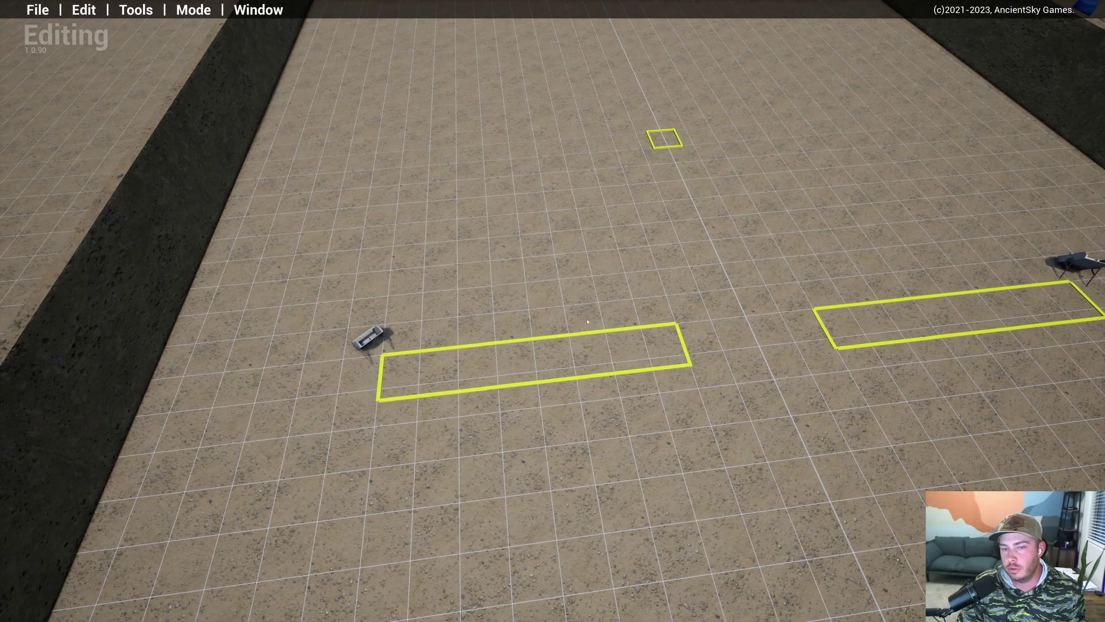
key("a")
key("w")
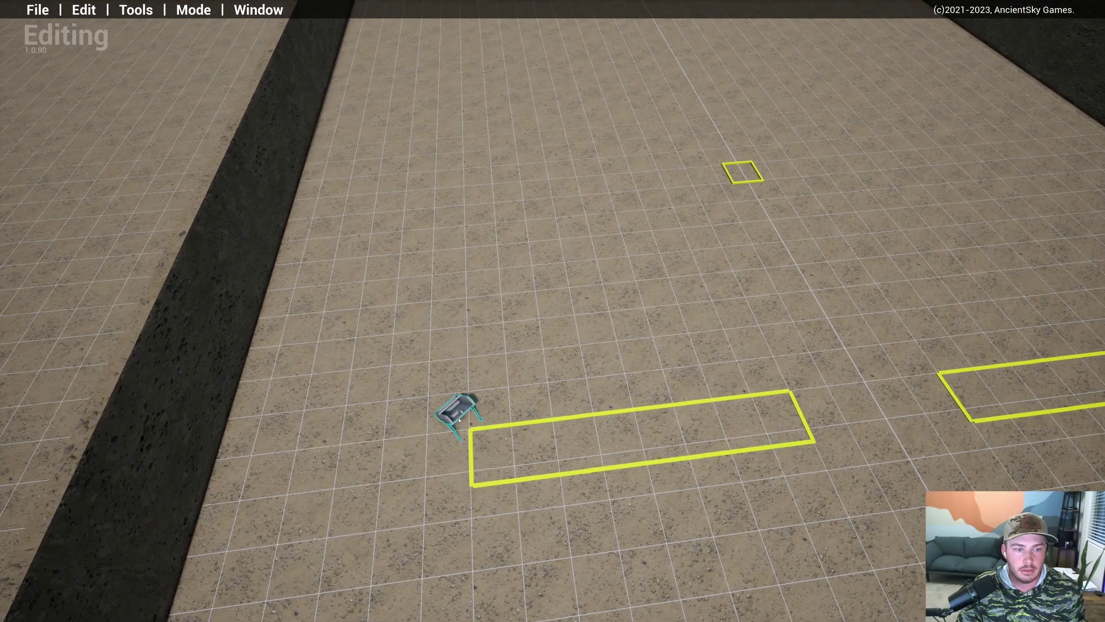
key("d")
key("w")
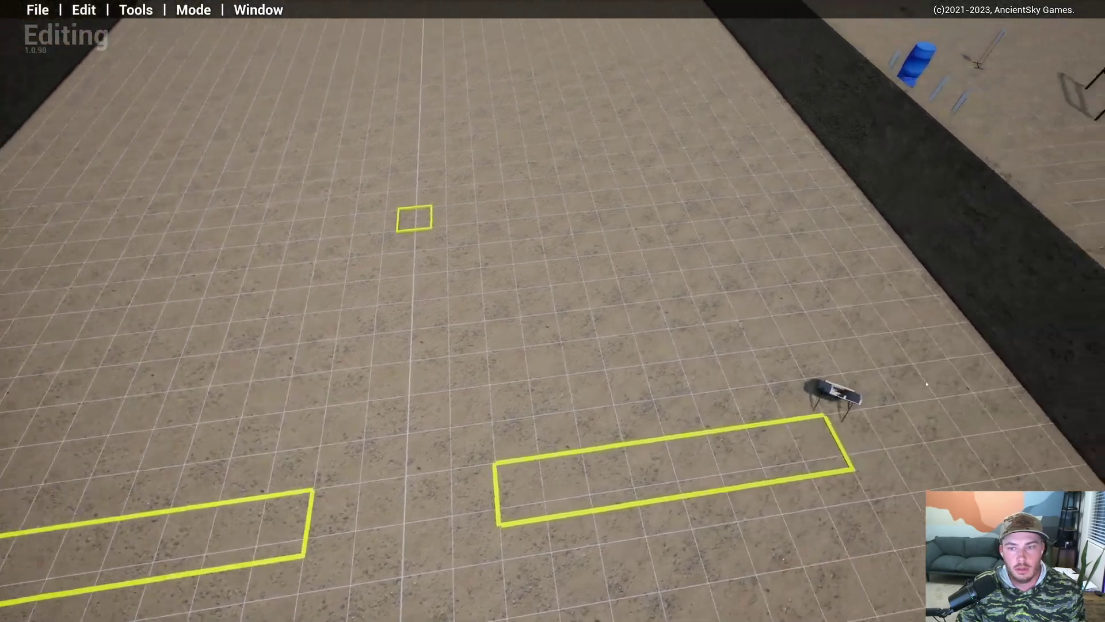
left_click_drag(537, 482, 538, 487)
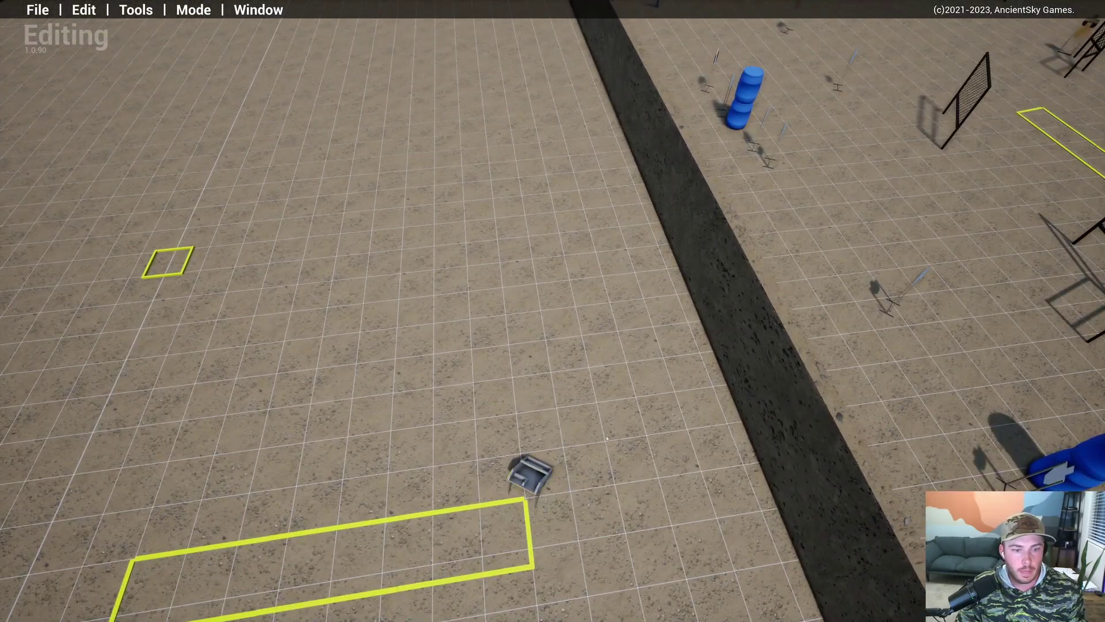
key("s")
Step: Inspect the grey stands' positions at the rectangles' outer corners from close range
right_click_drag(606, 438, 568, 235)
key("a")
key("s")
key("w")
key("w")
key("d")
key("d")
right_click_drag(582, 349, 460, 308)
key("w")
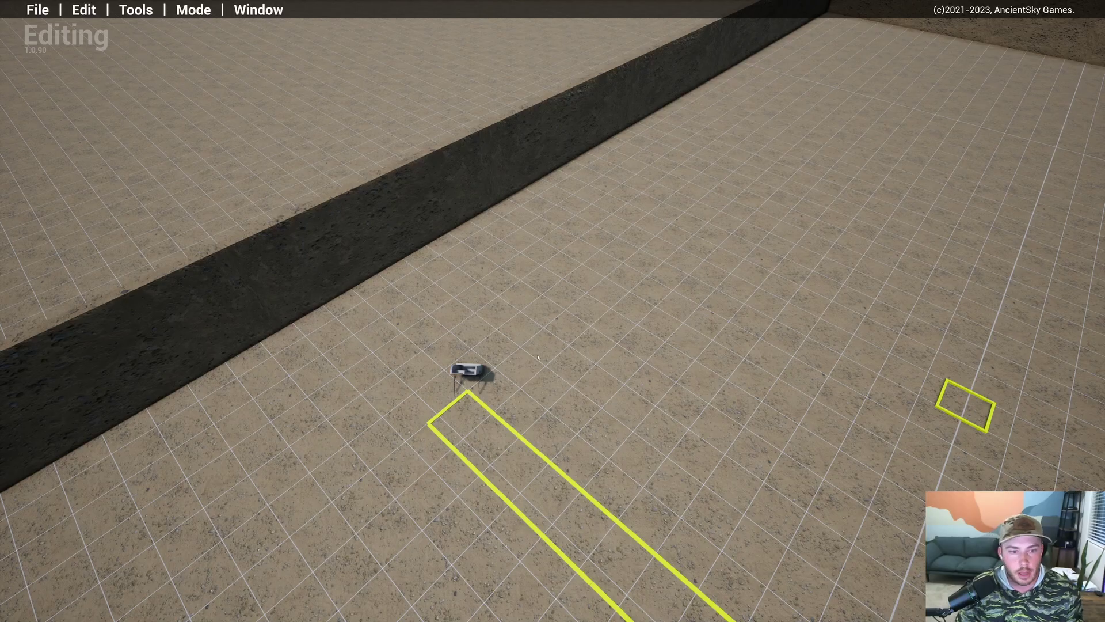
Step: Examine the bay from behind the two rectangles, looking downrange past the yellow box to the back wall
right_click_drag(632, 374, 628, 368)
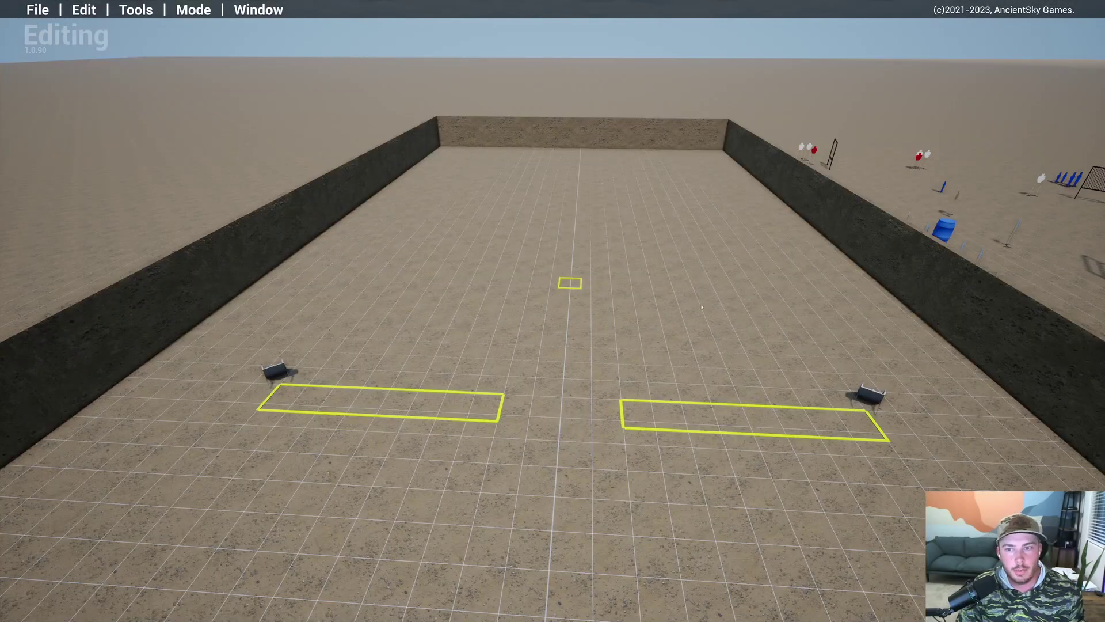
key("e")
right_click_drag(702, 307, 668, 472)
key("q")
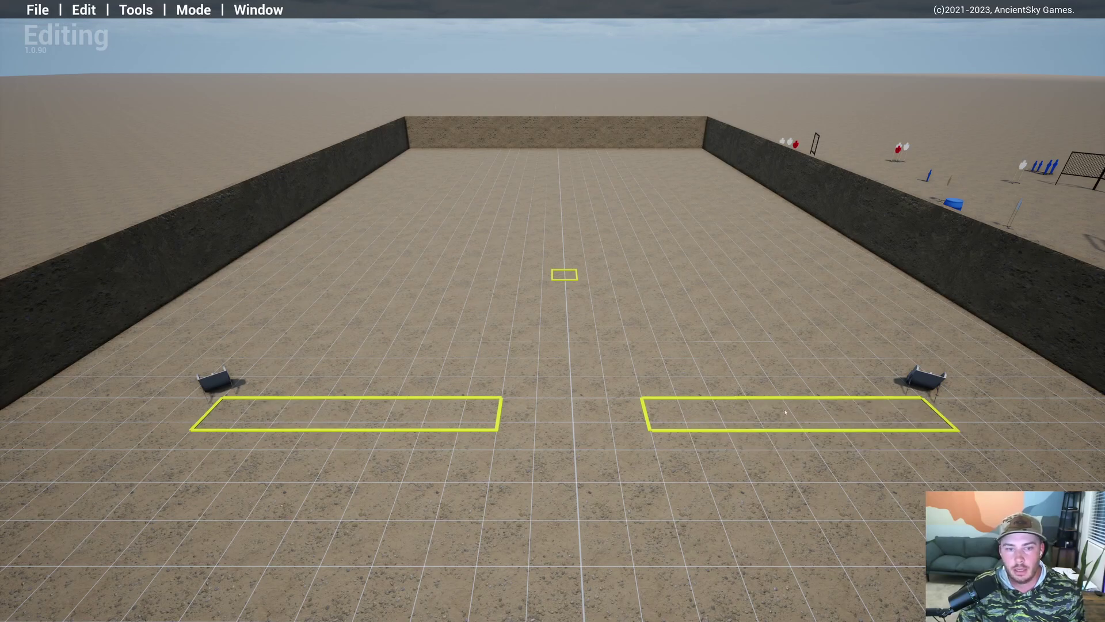
key("s")
key("d")
key("w")
key("a")
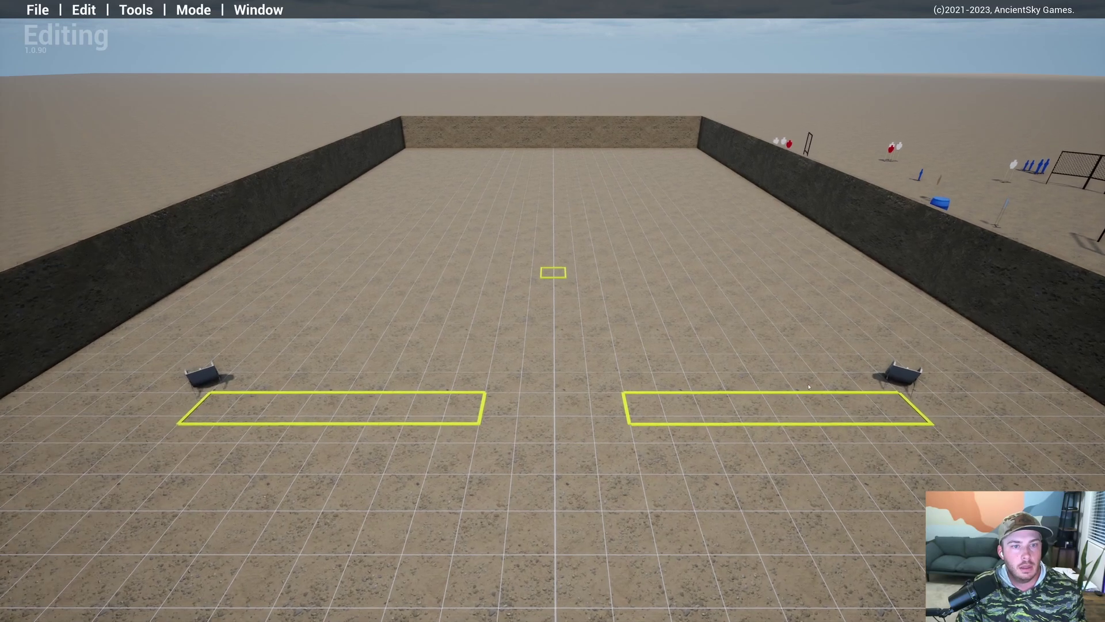
key("a")
key("w")
key("d")
key("s")
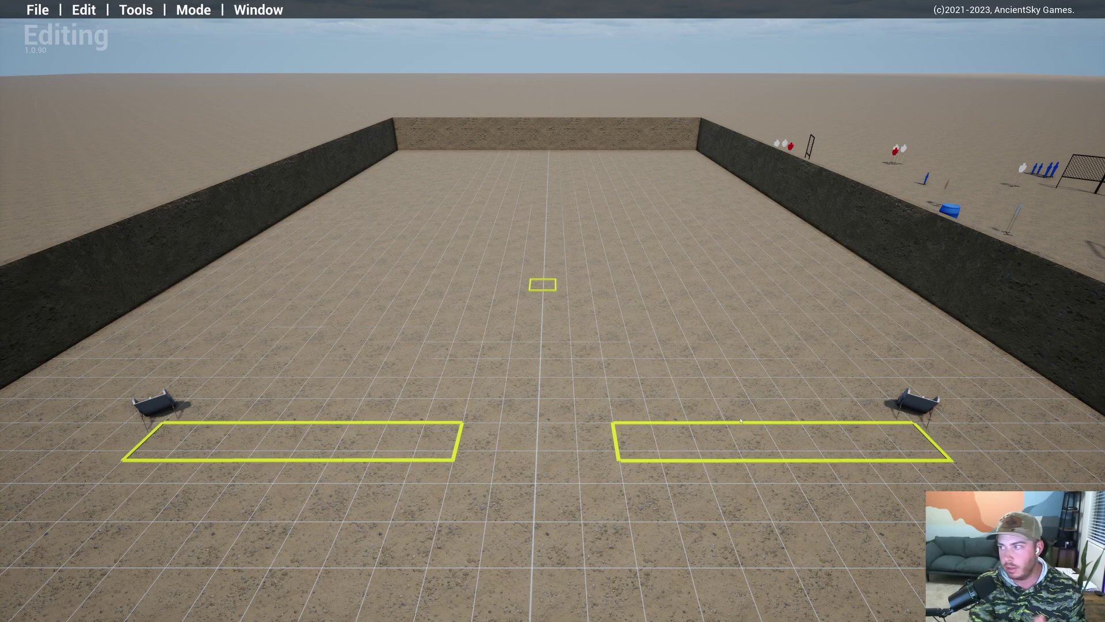
key("d")
right_click_drag(690, 345, 259, 276)
key("w")
key("s")
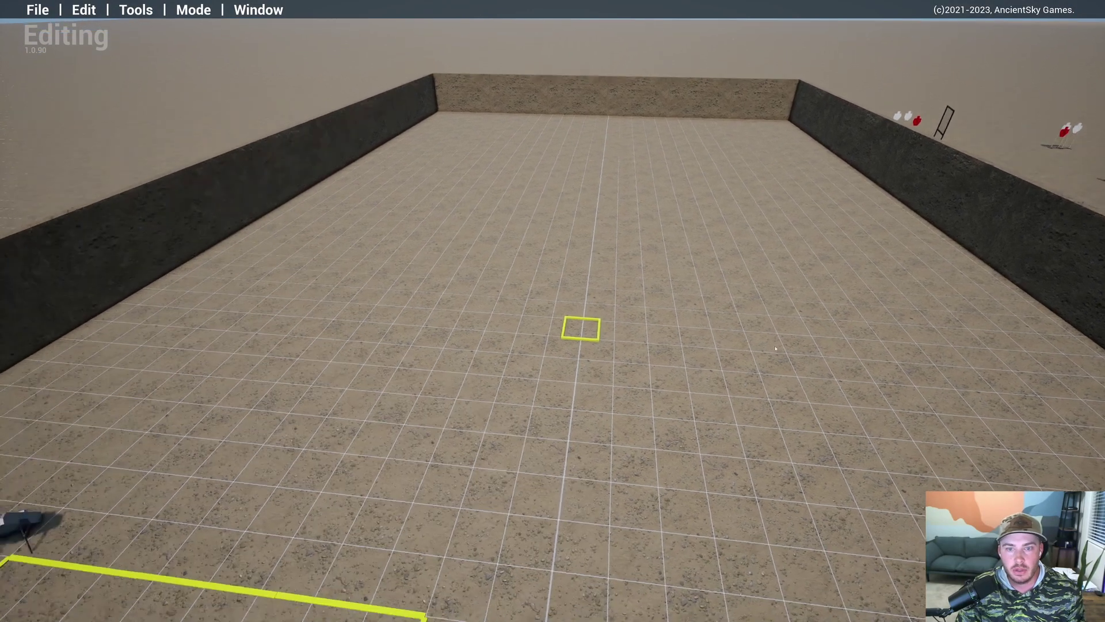
Step: Place a cluster of two large and two small blue poppers near the right side wall, downrange of the yellow box
right_click_drag(798, 340, 588, 406)
key("d")
key("w")
key("e")
left_click(671, 377)
key("ctrl+c")
key("ctrl+v")
key("w")
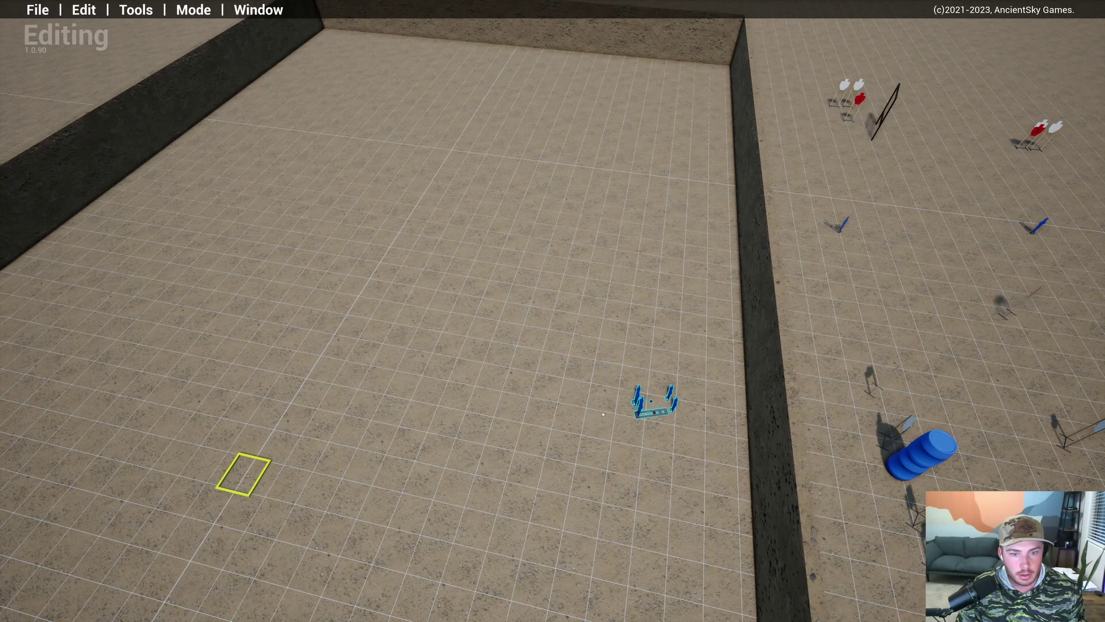
Step: Examine the blue popper cluster and the empty downrange area from the shooting box side
right_click_drag(577, 413, 552, 184)
key("d")
key("s")
key("w")
key("s")
key("a")
key("s")
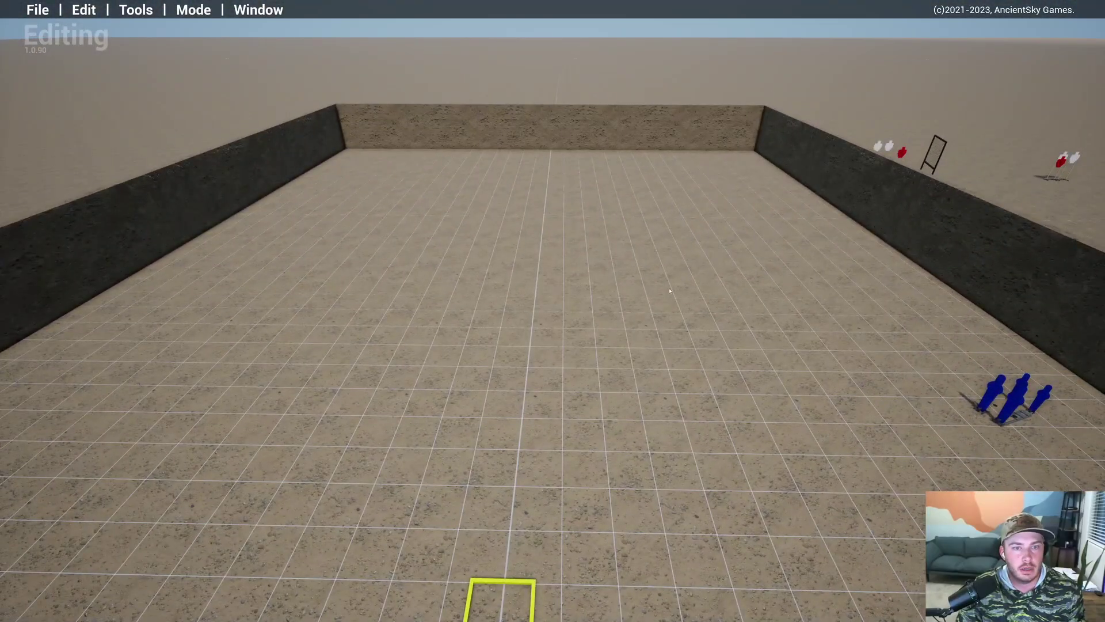
key("d")
key("a")
right_click_drag(669, 291, 785, 388)
key("d")
key("w")
key("d")
key("a")
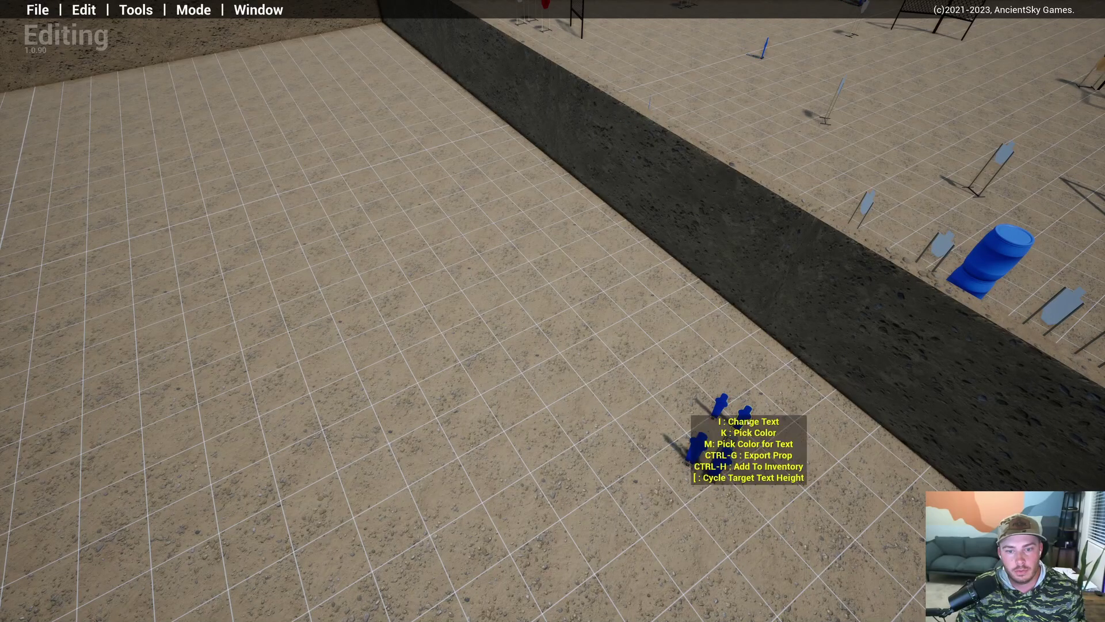
Step: Duplicate the small blue popper to form a row of four near the back wall, beside the centre line
left_click(749, 423)
key("ctrl+v")
key("a")
key("s")
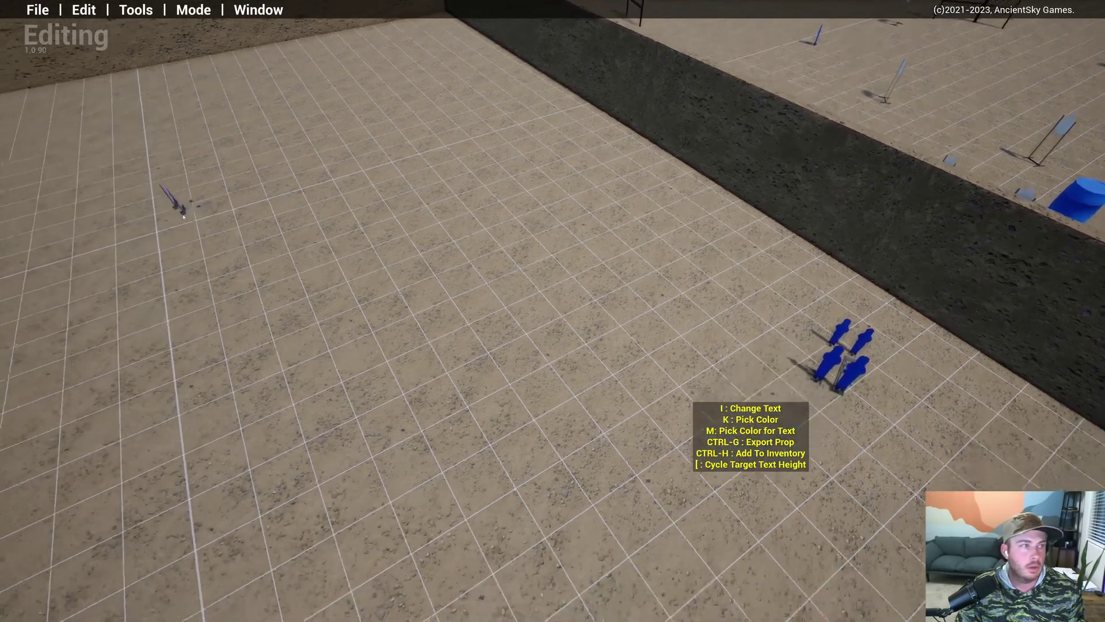
left_click(138, 149)
right_click_drag(138, 148, 74, 197)
key("w")
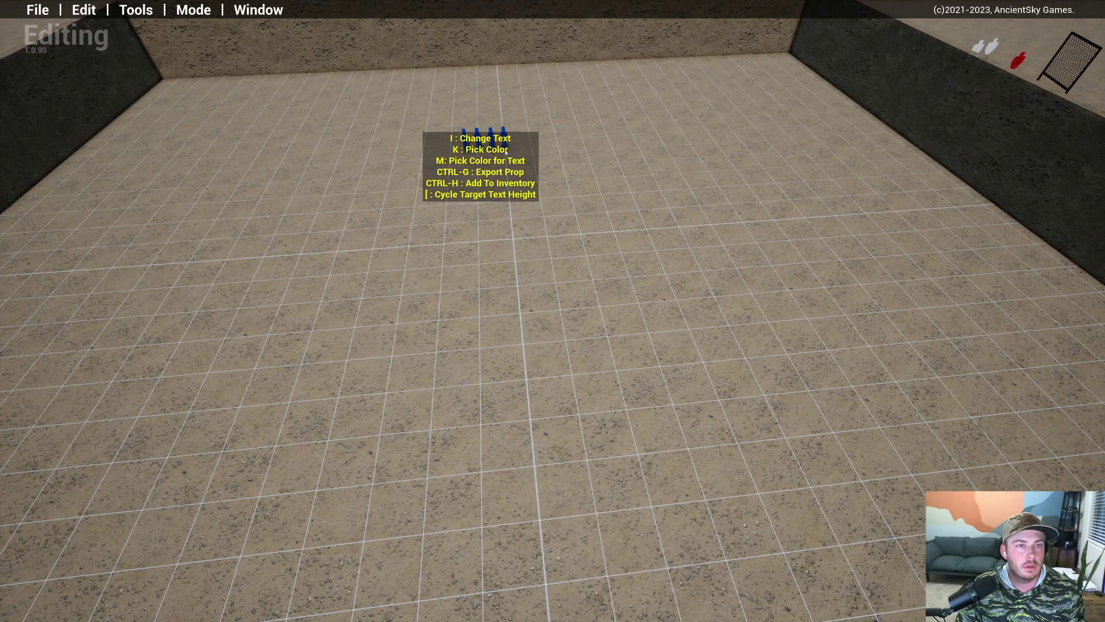
Step: Add a large blue popper directly behind the row of four small poppers near the back wall
key("s")
key("d")
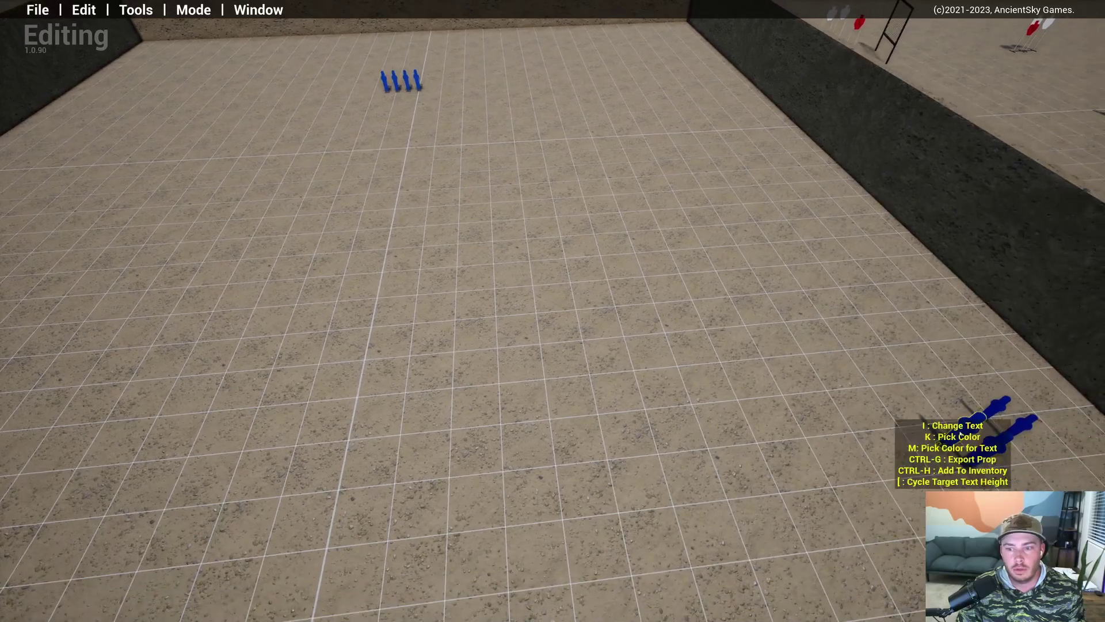
key("a")
left_click_drag(961, 433, 508, 428)
key("w")
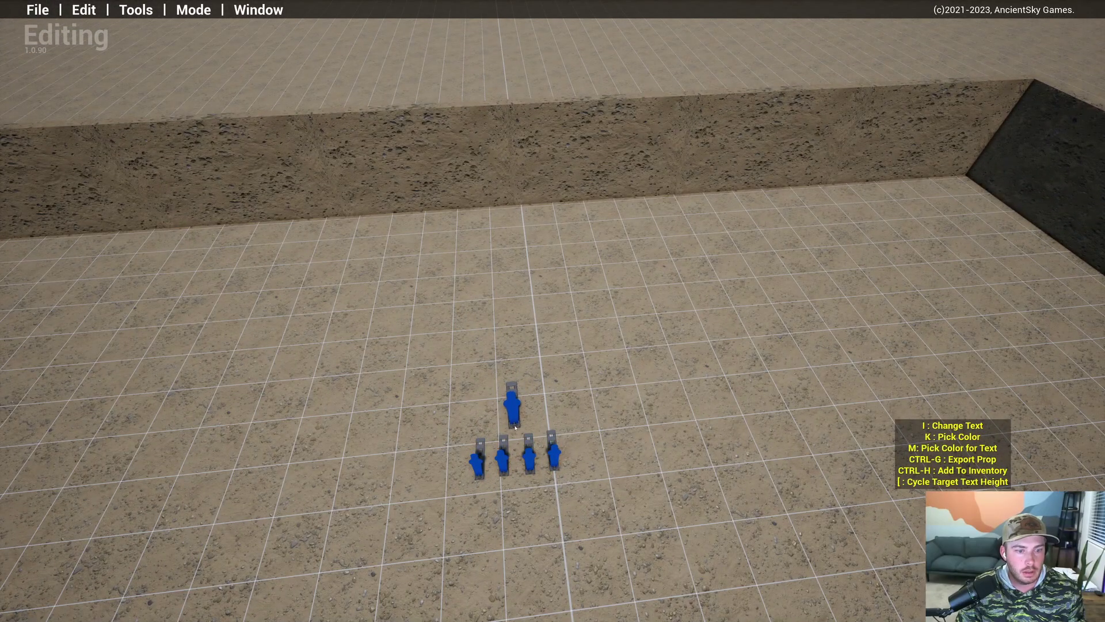
Step: Shift the group of five poppers sideways to centre it on the bay's centre line
key("s")
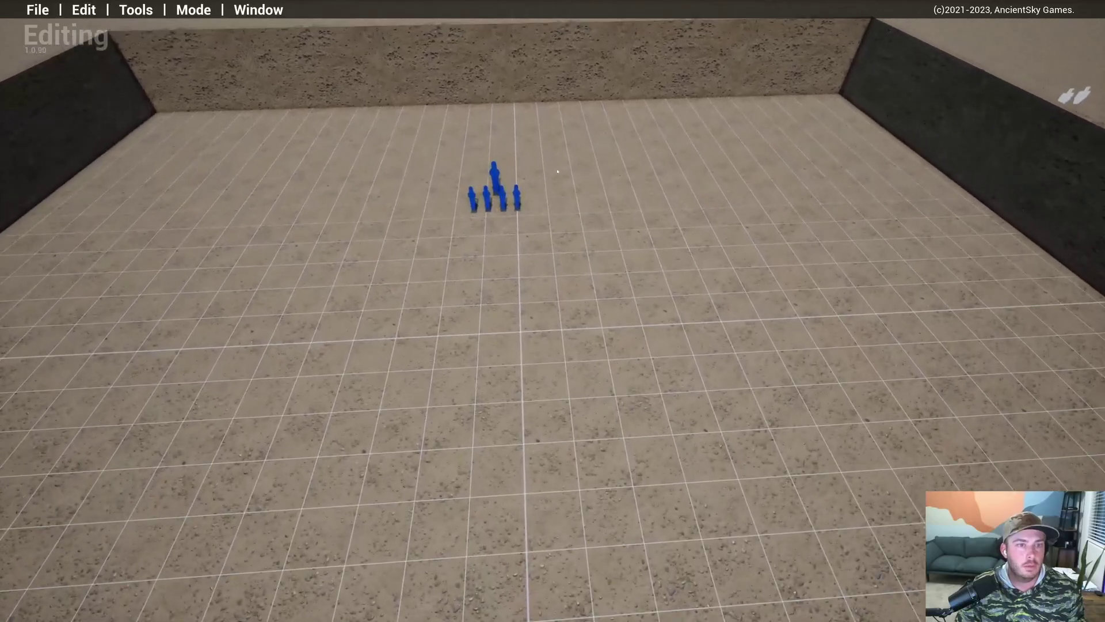
left_click_drag(496, 196, 522, 192)
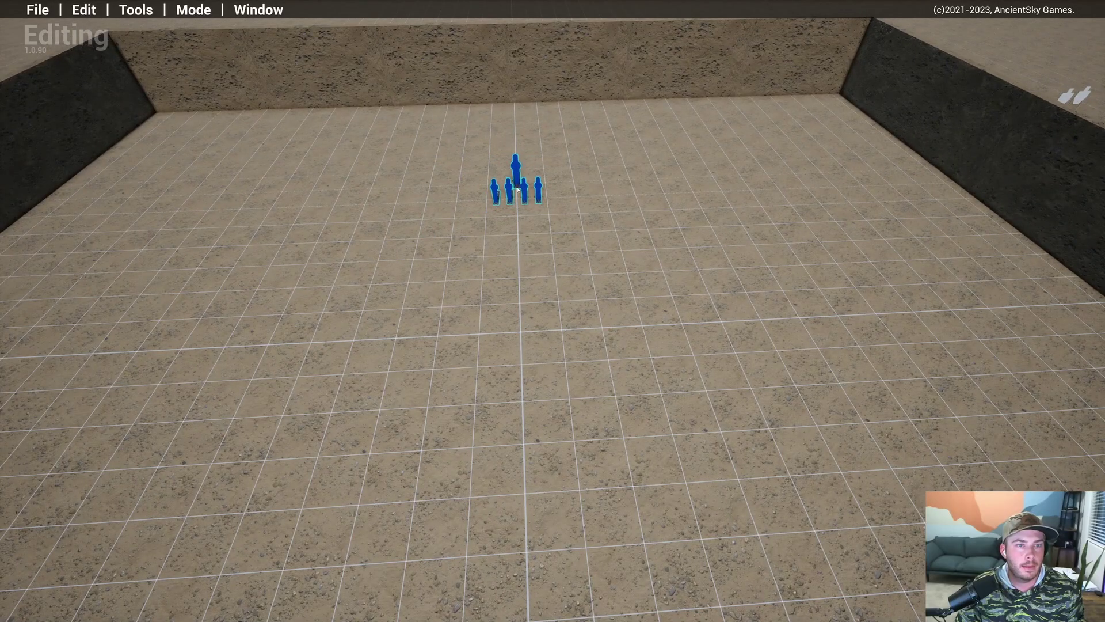
key("s")
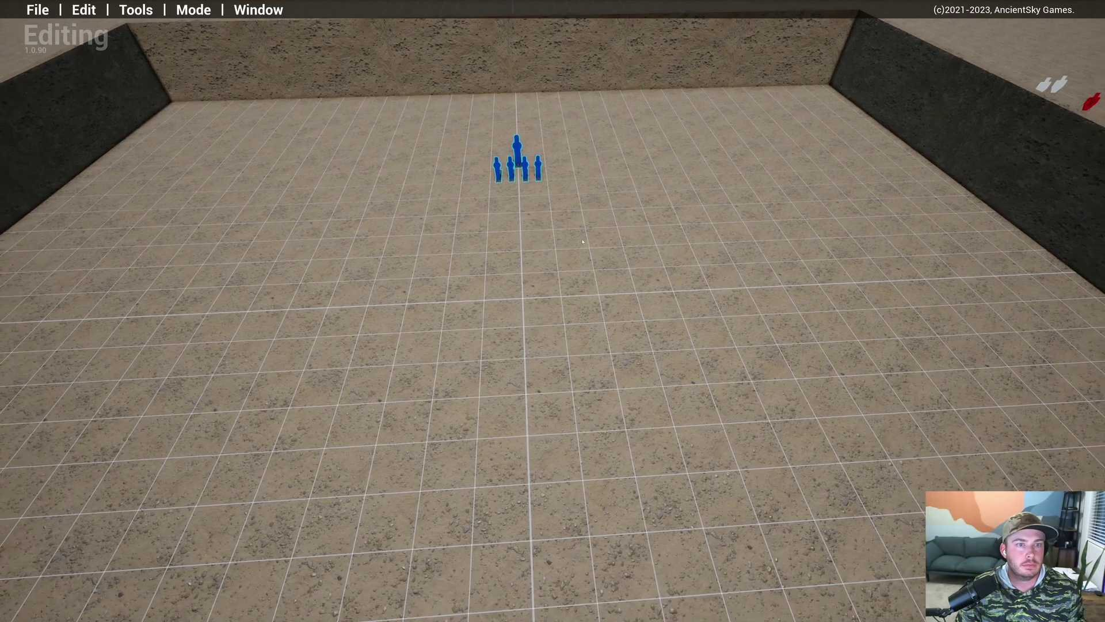
left_click(611, 271)
Step: Measure the distance from the popper group near the back wall to the yellow shooting box
key("s")
right_click_drag(611, 271, 589, 227)
key("r")
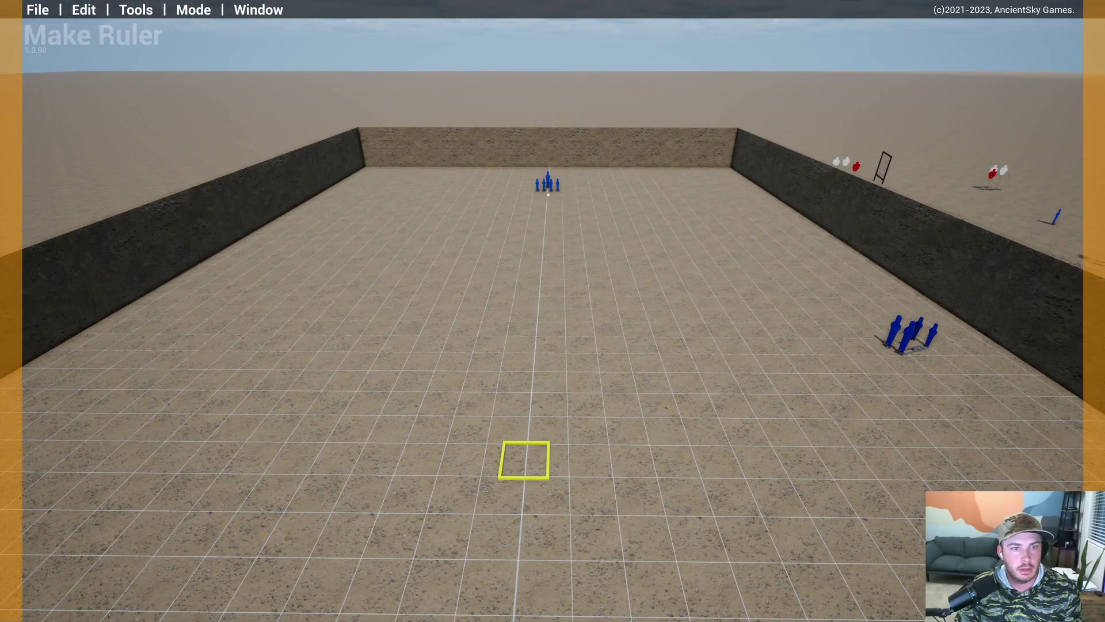
left_click_drag(547, 192, 531, 444)
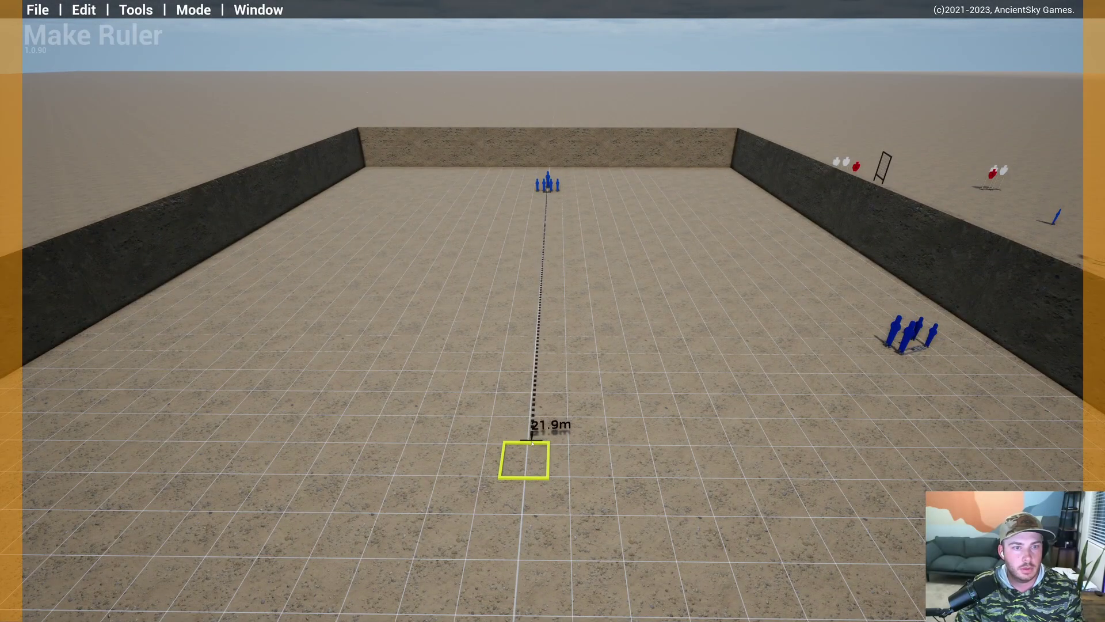
key("Escape")
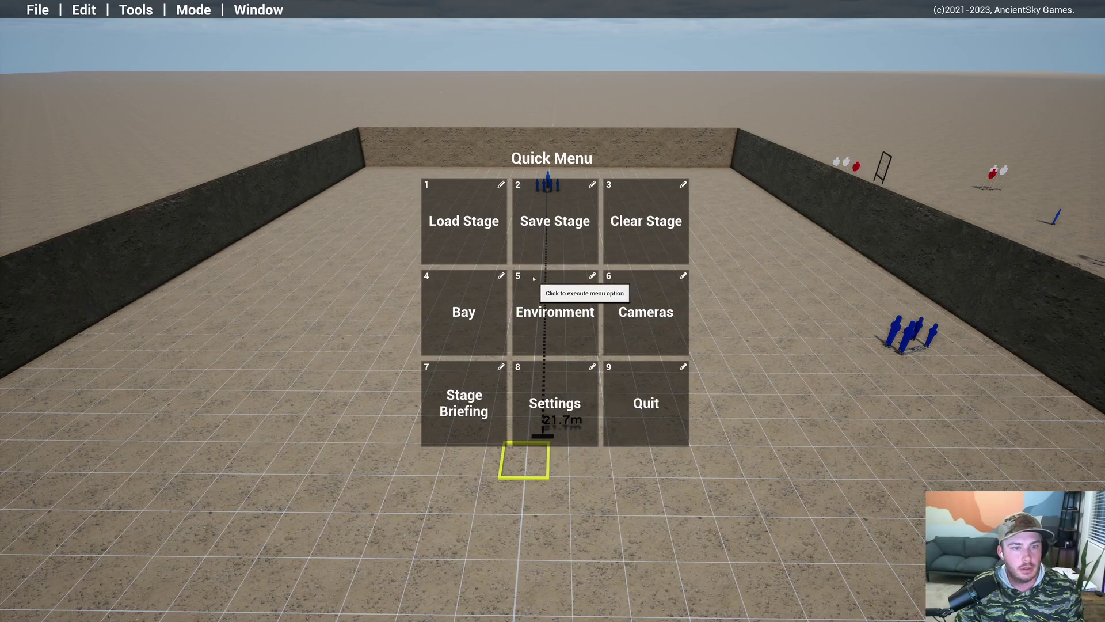
key("Escape")
Step: Move the two small poppers of the side wall cluster in front of the two large ones
right_click_drag(532, 279, 598, 379)
key("w")
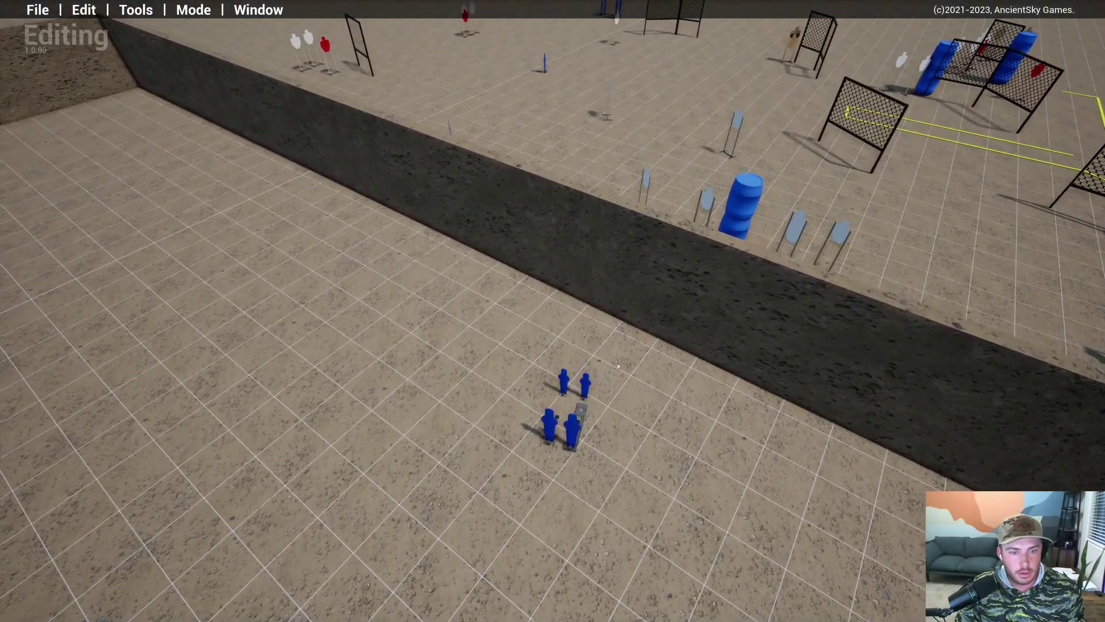
left_click_drag(617, 366, 558, 494)
left_click_drag(551, 445, 550, 444)
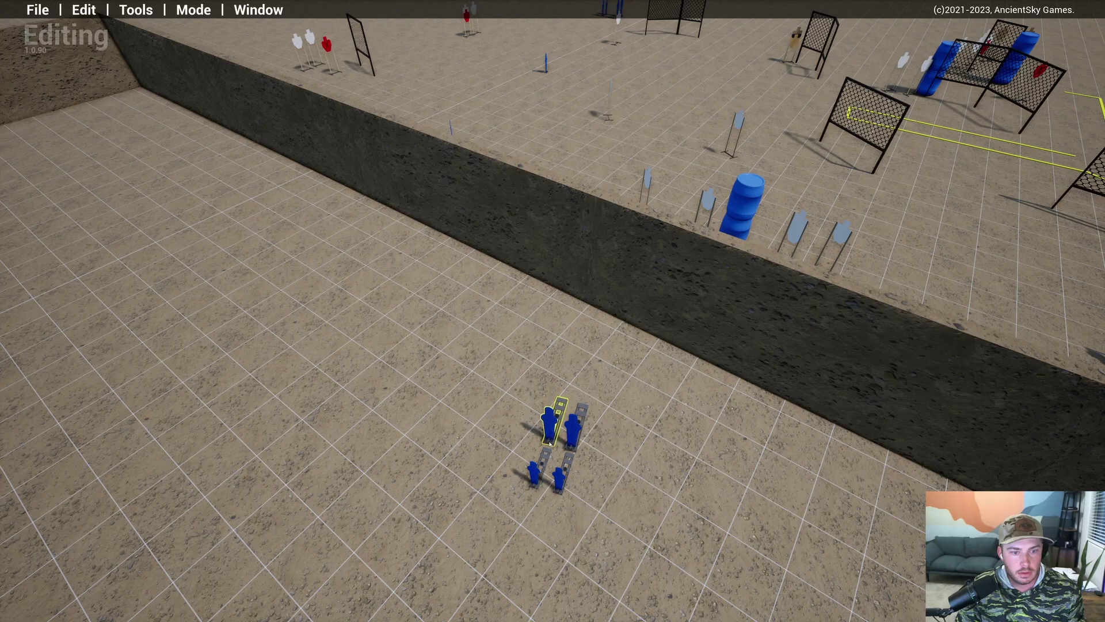
Step: Select all four poppers of the side cluster and move them together closer to the side wall
key("s")
key("a")
left_click_drag(675, 279, 564, 406)
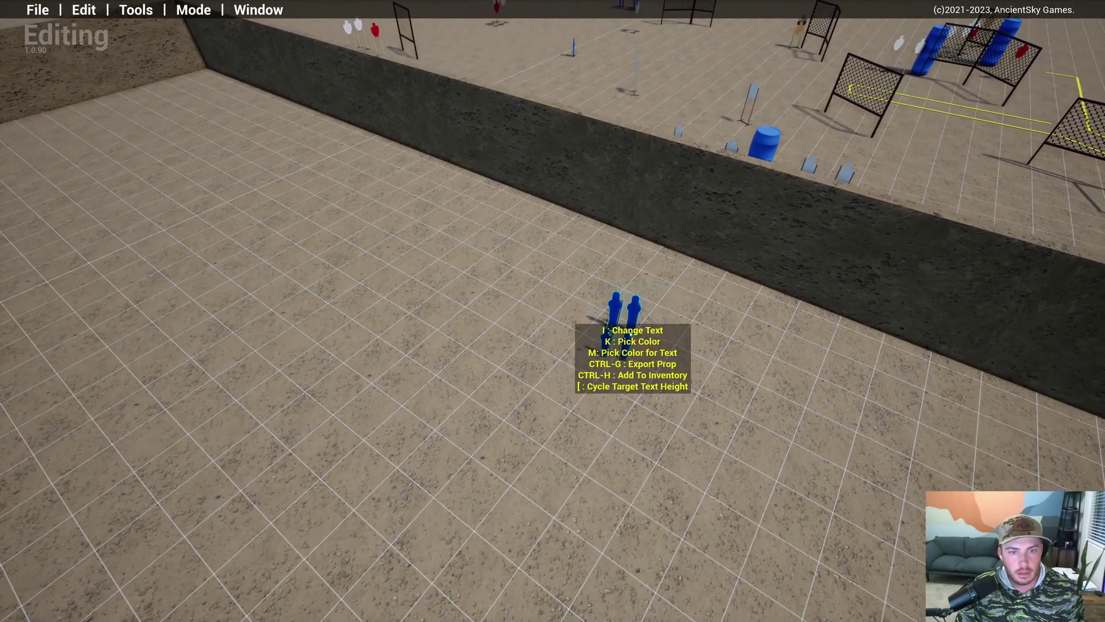
left_click_drag(630, 336, 645, 297)
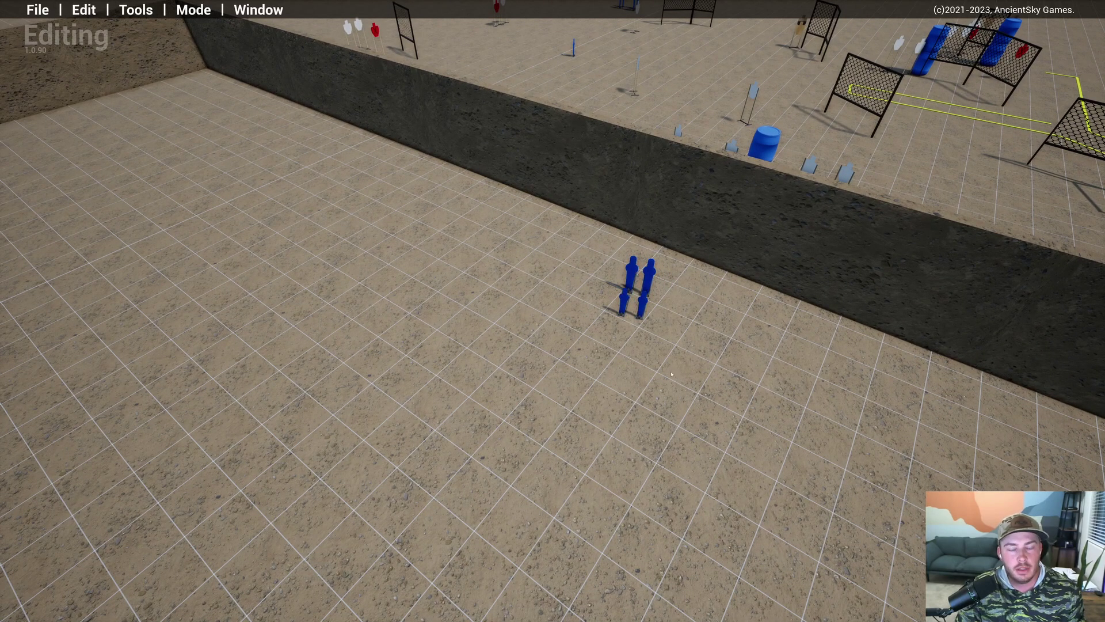
Step: Duplicate the side cluster of four blue poppers and place the copy near the opposite side wall
scroll(671, 374, "up", 5)
right_click_drag(671, 374, 653, 176)
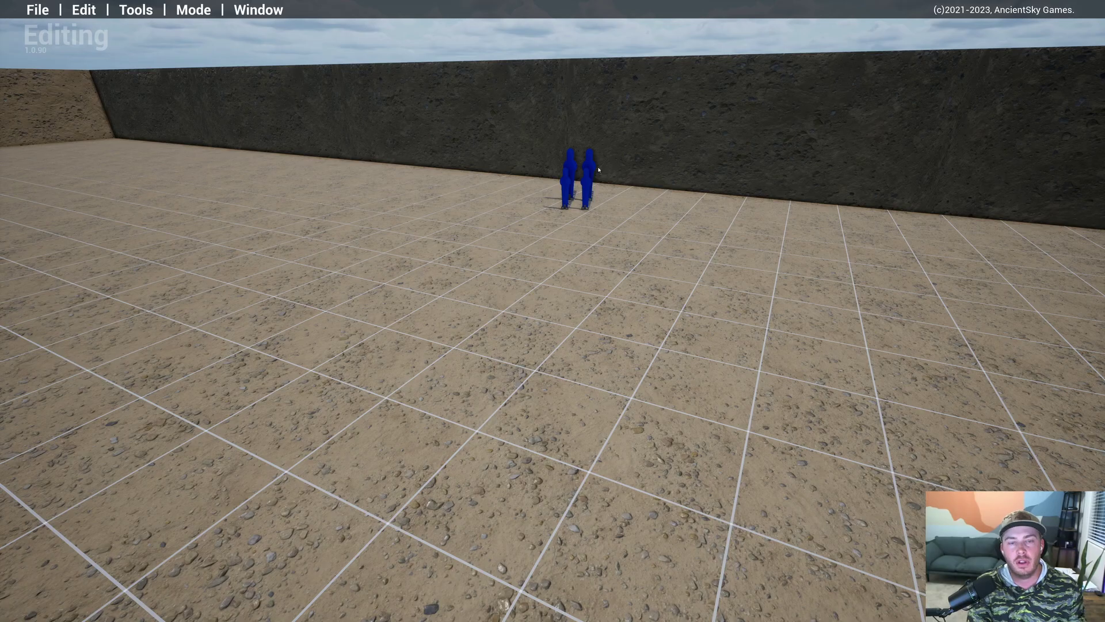
scroll(599, 170, "up", 5)
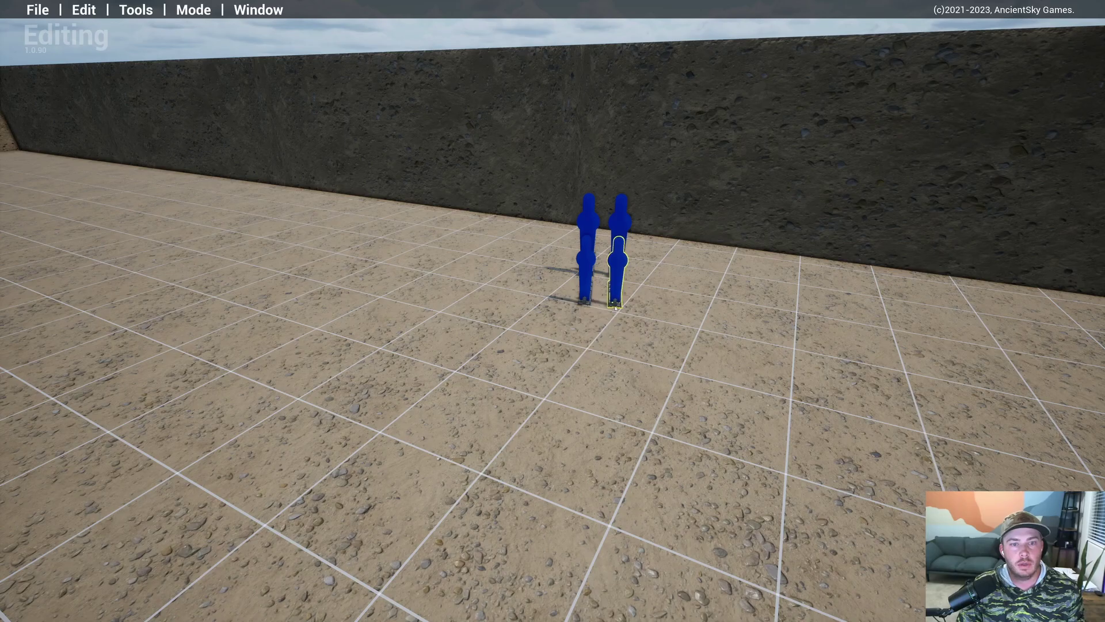
key("s")
right_click_drag(615, 308, 577, 405)
scroll(729, 294, "down", 3)
left_click(689, 291)
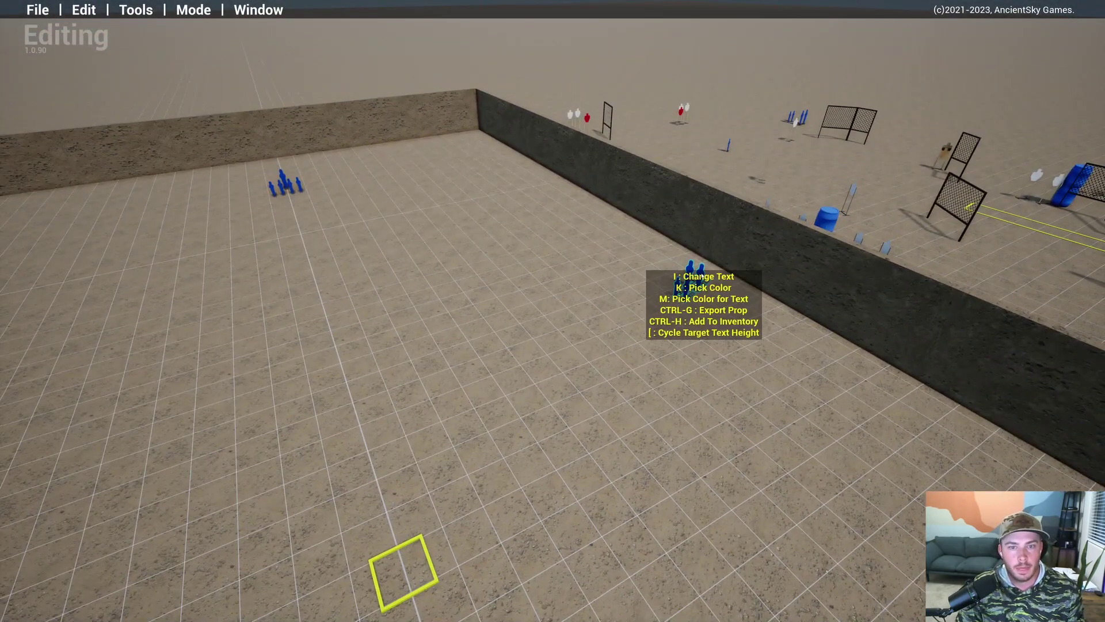
right_click_drag(514, 345, 259, 353)
scroll(323, 328, "up", 3)
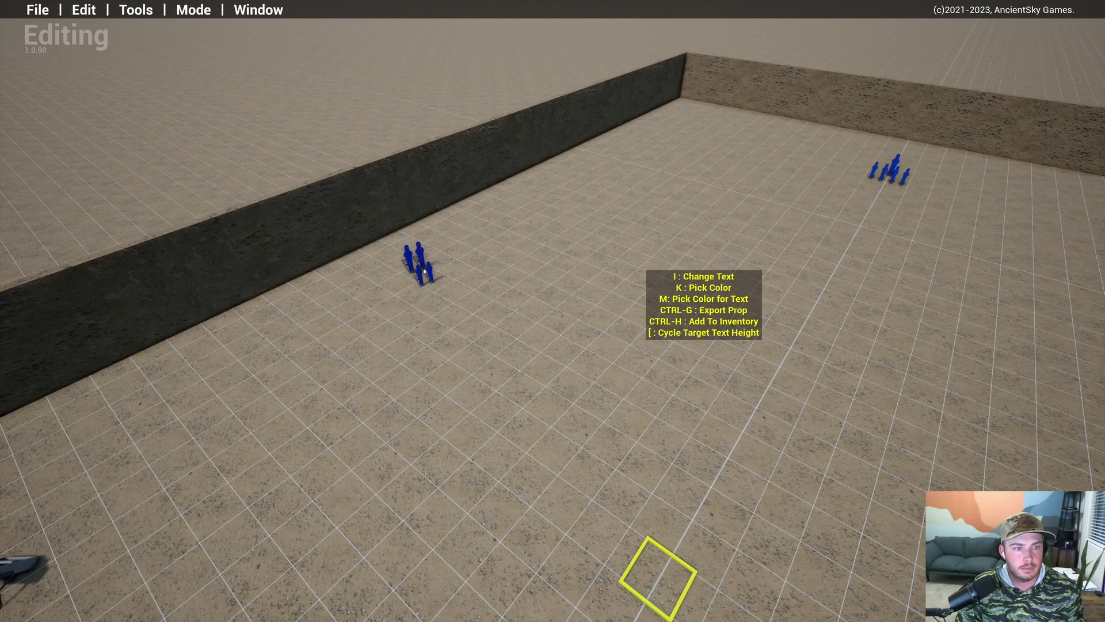
right_click_drag(304, 298, 427, 271)
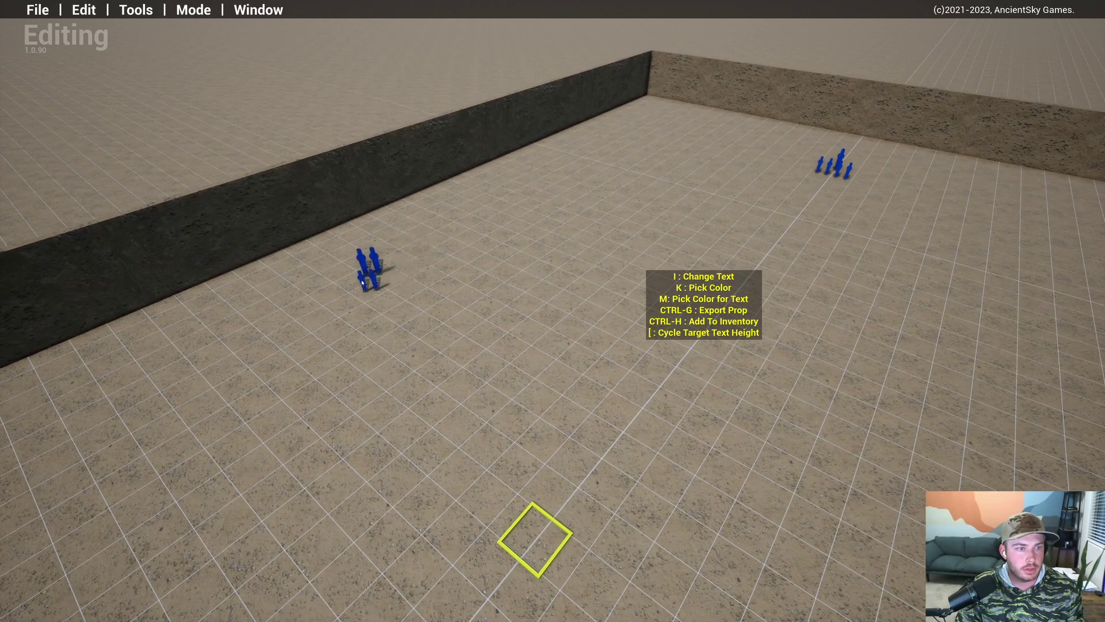
Step: Turn the copied four-popper cluster so that it stands square to its side wall
left_click(324, 255)
key("a")
right_click_drag(335, 328, 560, 247)
key("a")
key("w")
right_click_drag(461, 314, 564, 364)
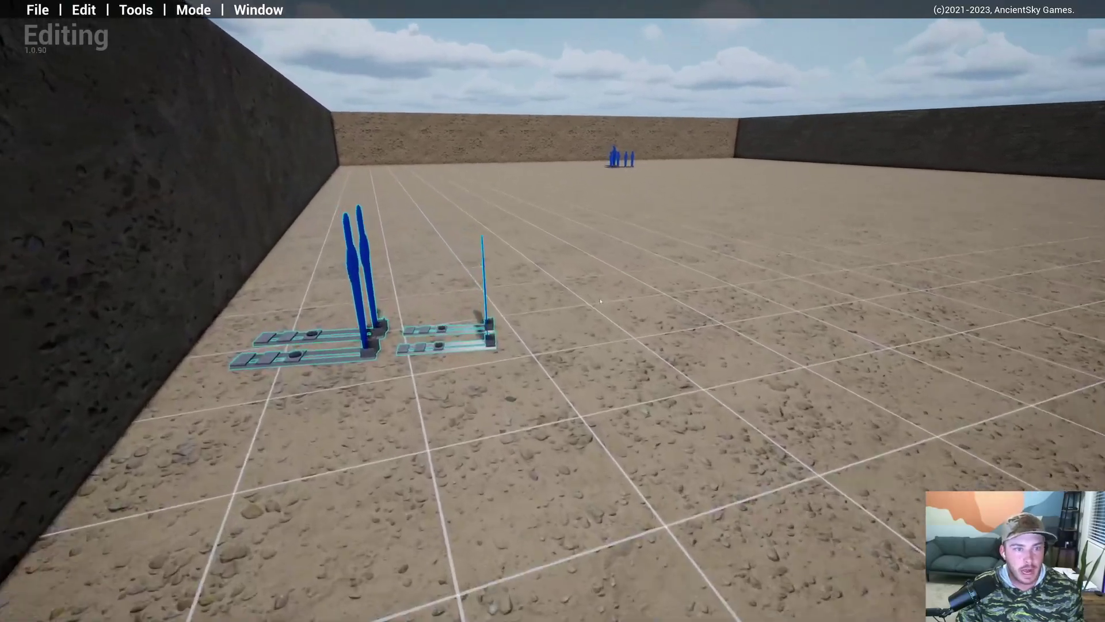
left_click(564, 364)
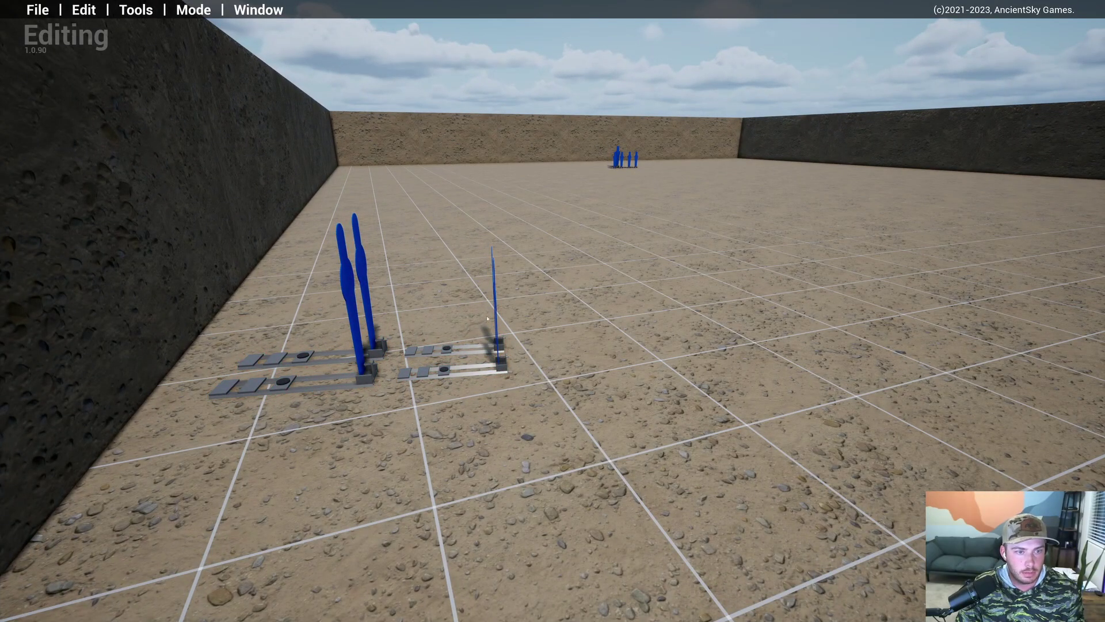
key("d")
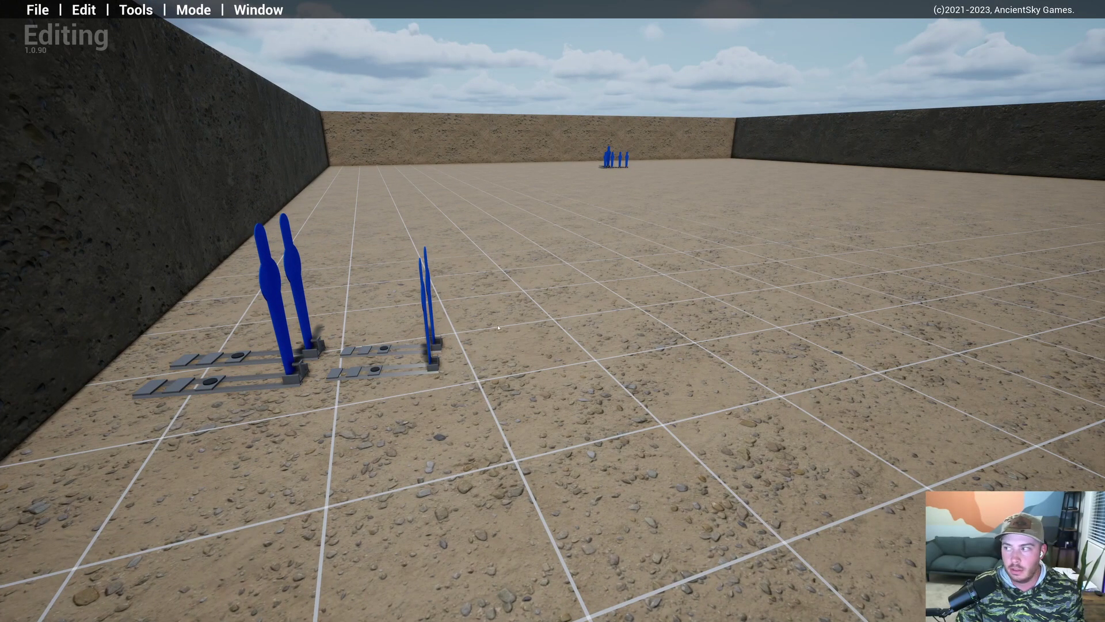
key("a")
key("s")
left_click(477, 331)
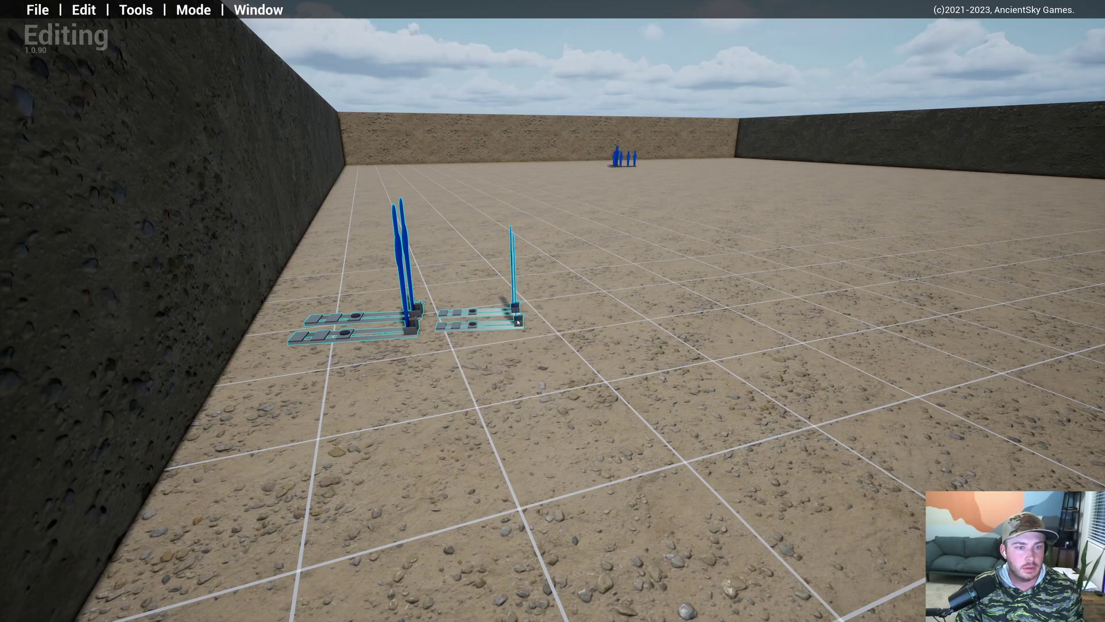
Step: Adjust the selected copied cluster's position along its side wall to stand opposite the original cluster
key("d")
key("e")
right_click_drag(518, 322, 385, 393)
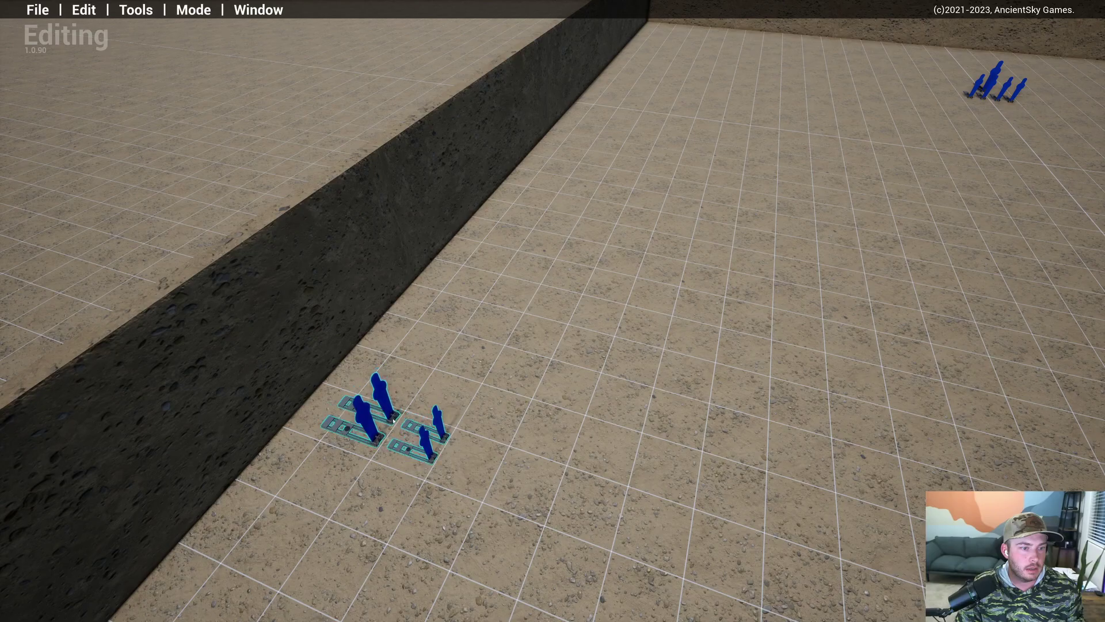
left_click_drag(392, 427, 576, 441)
key("s")
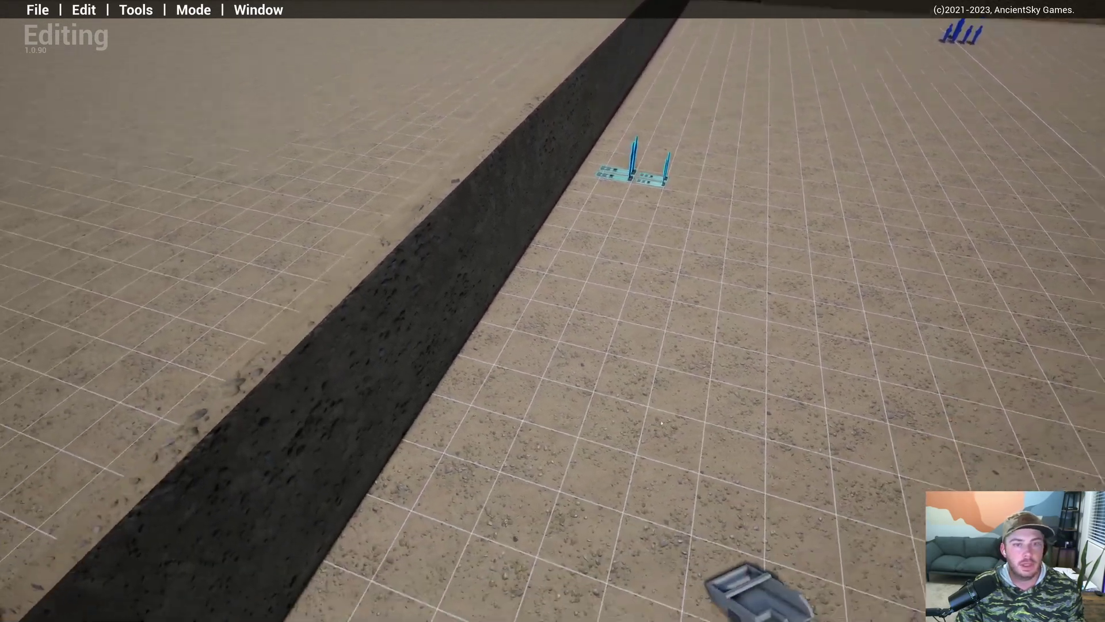
right_click_drag(576, 440, 760, 292)
key("q")
key("w")
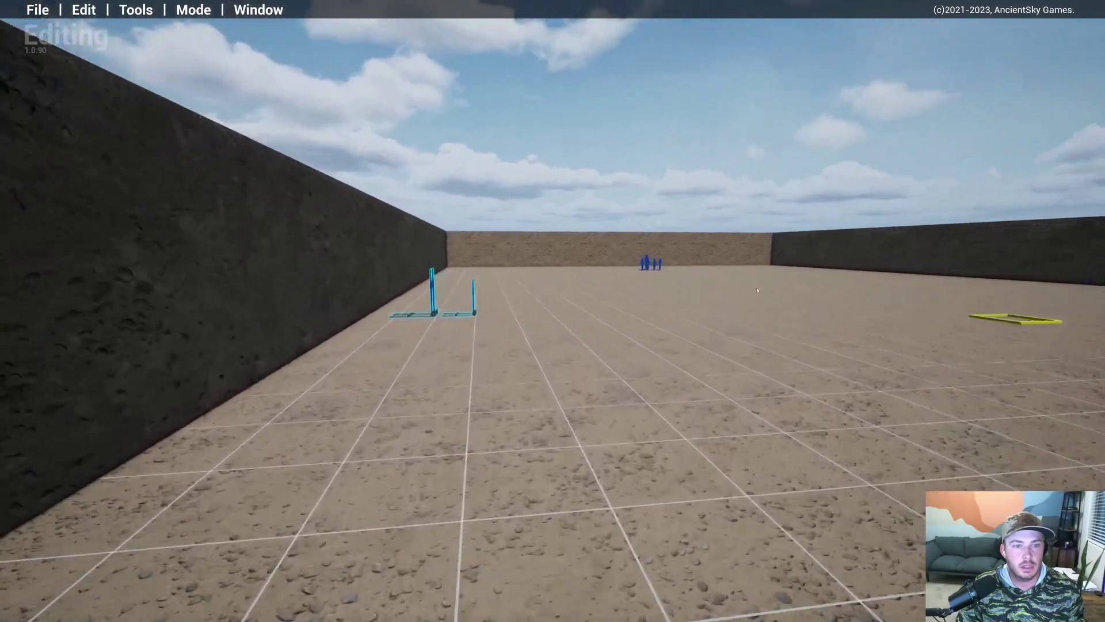
key("a")
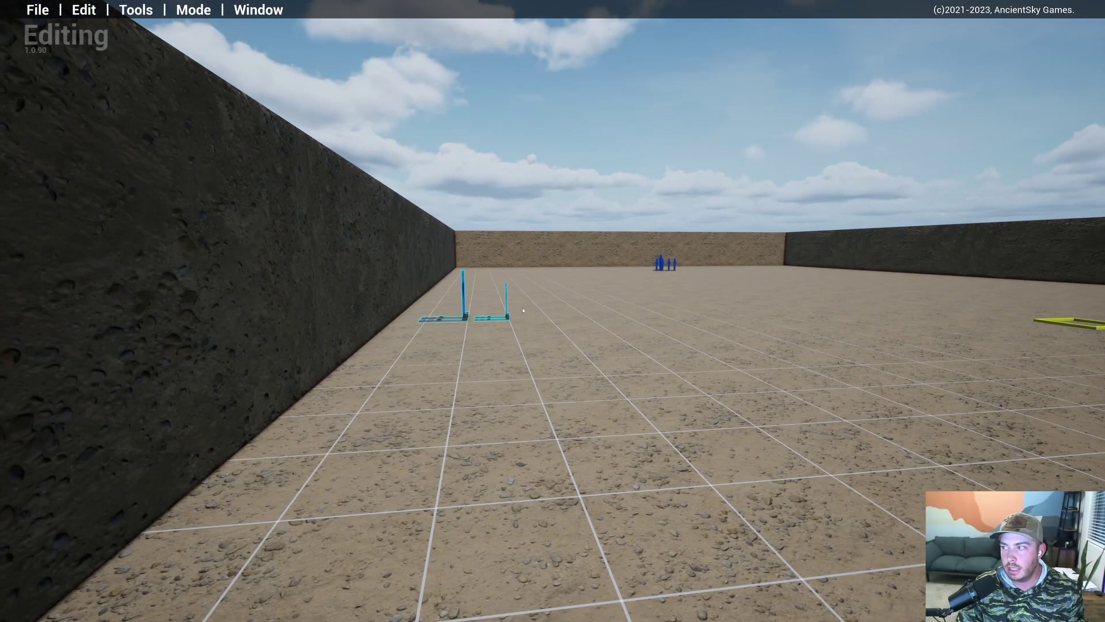
key("s")
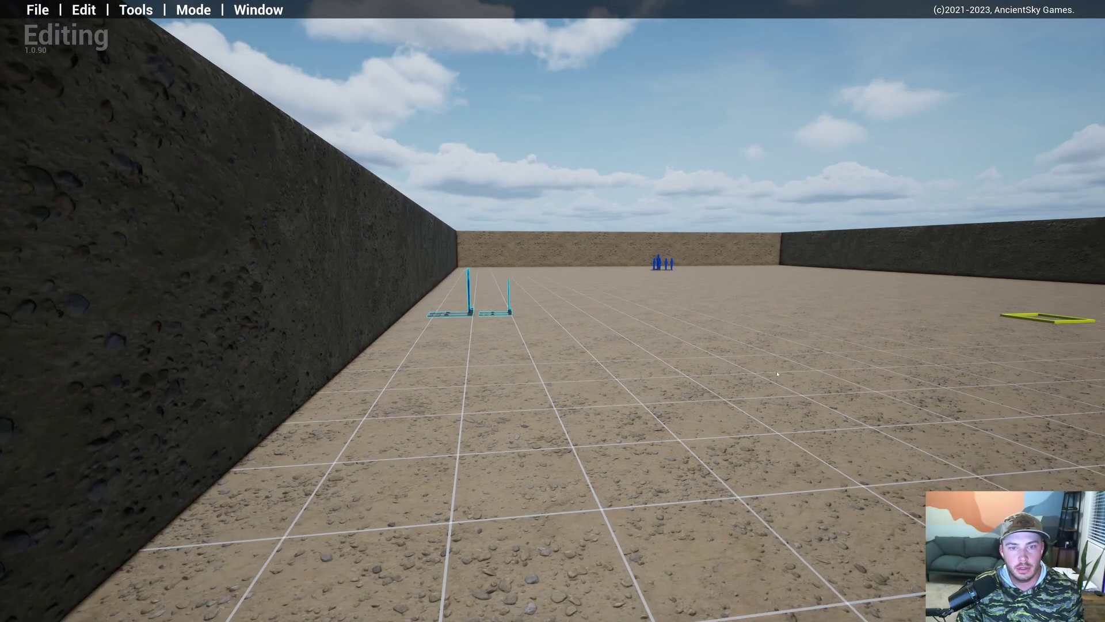
key("e")
right_click_drag(605, 366, 516, 461)
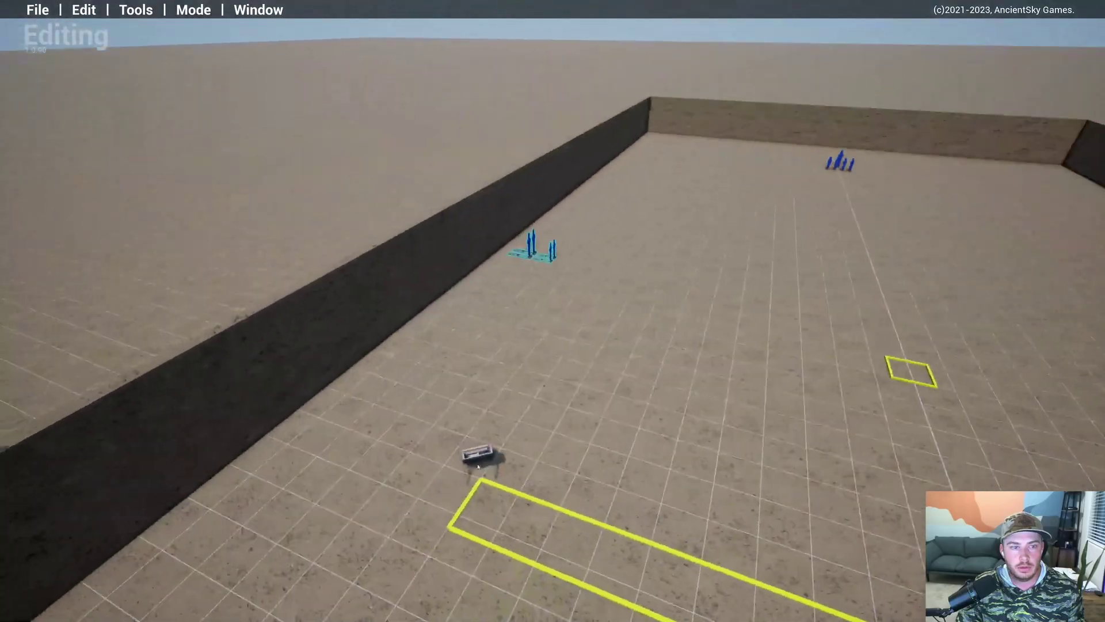
key("a")
key("w")
key("s")
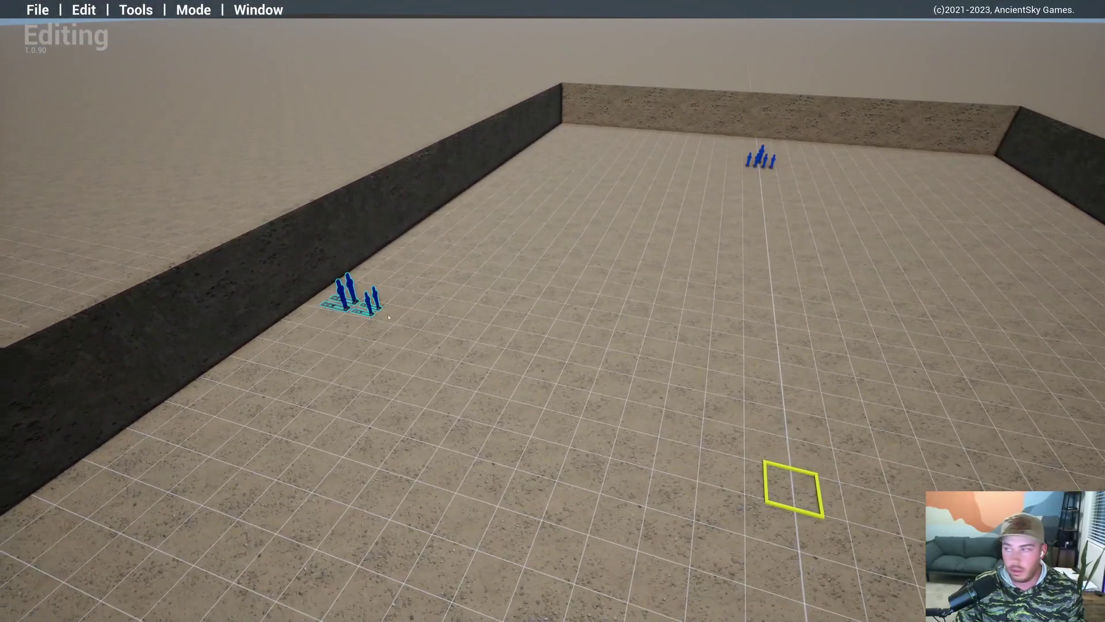
Step: Try a stack of blue barrels beside the copied popper cluster, and delete the barrels
right_click_drag(523, 391, 915, 348)
key("s")
key("a")
left_click_drag(1062, 287, 194, 548)
key("s")
key("s")
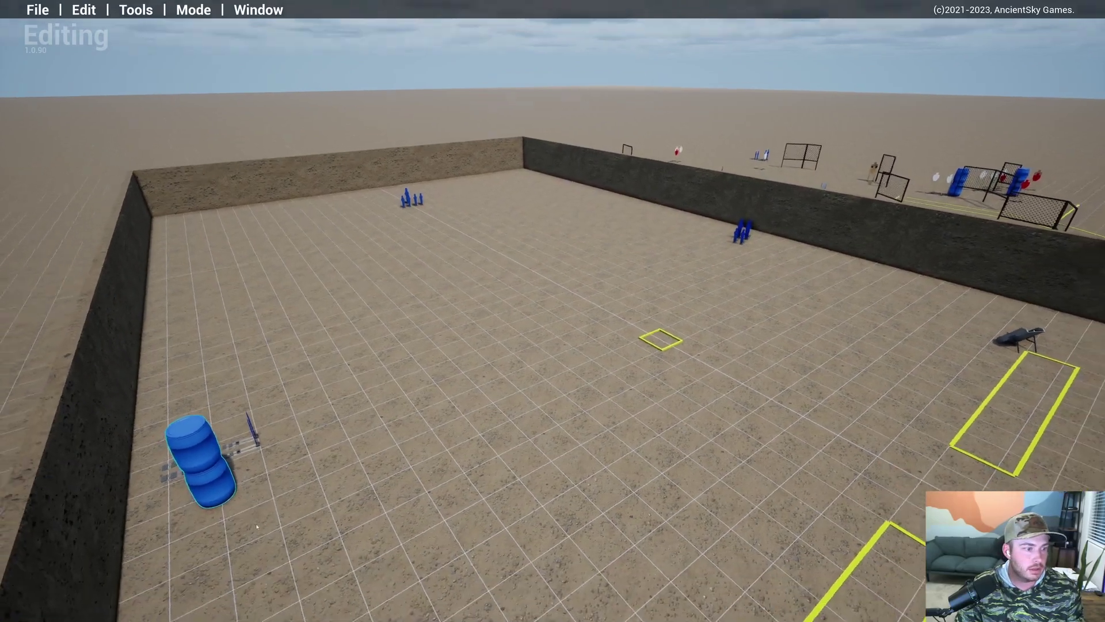
right_click_drag(553, 478, 319, 472)
key("d")
key("Delete")
Step: Move the copied cluster inward from its side wall and turn it towards the yellow shooting box
key("w")
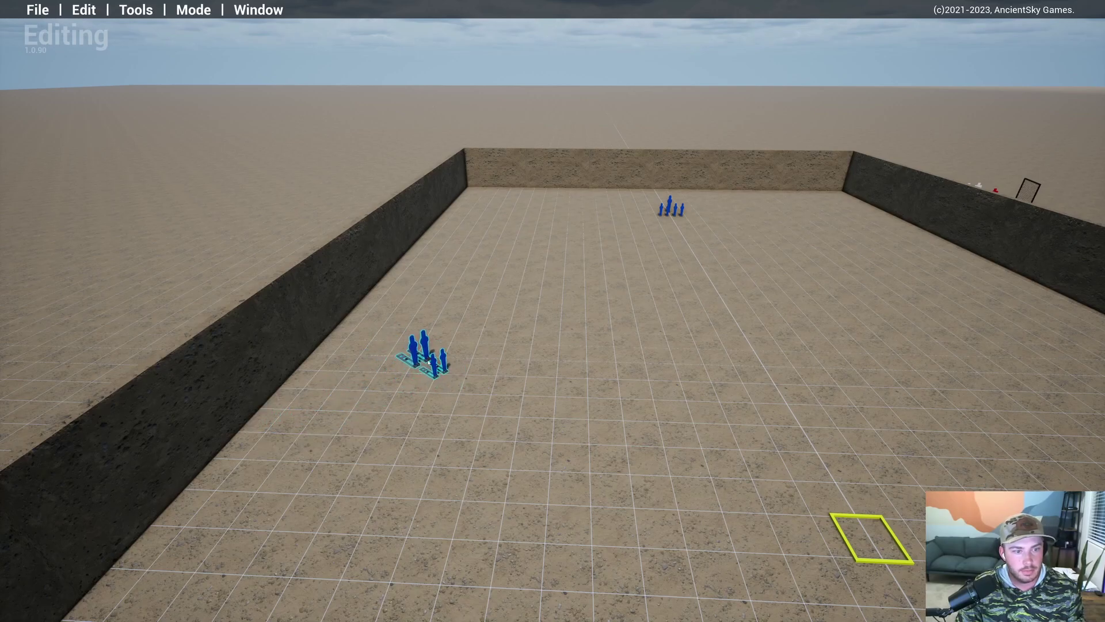
key("s")
key("d")
Step: Move the original side cluster inward, turn it towards the shooting box and line it up level with the copied cluster
right_click_drag(520, 378, 732, 373)
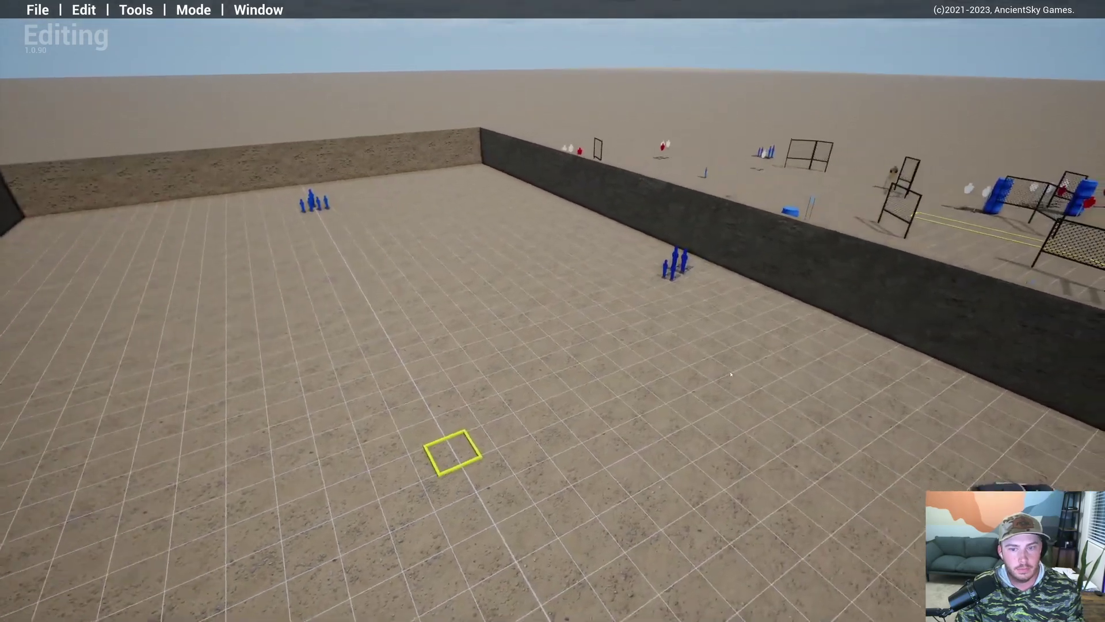
key("w")
left_click_drag(691, 278, 619, 279)
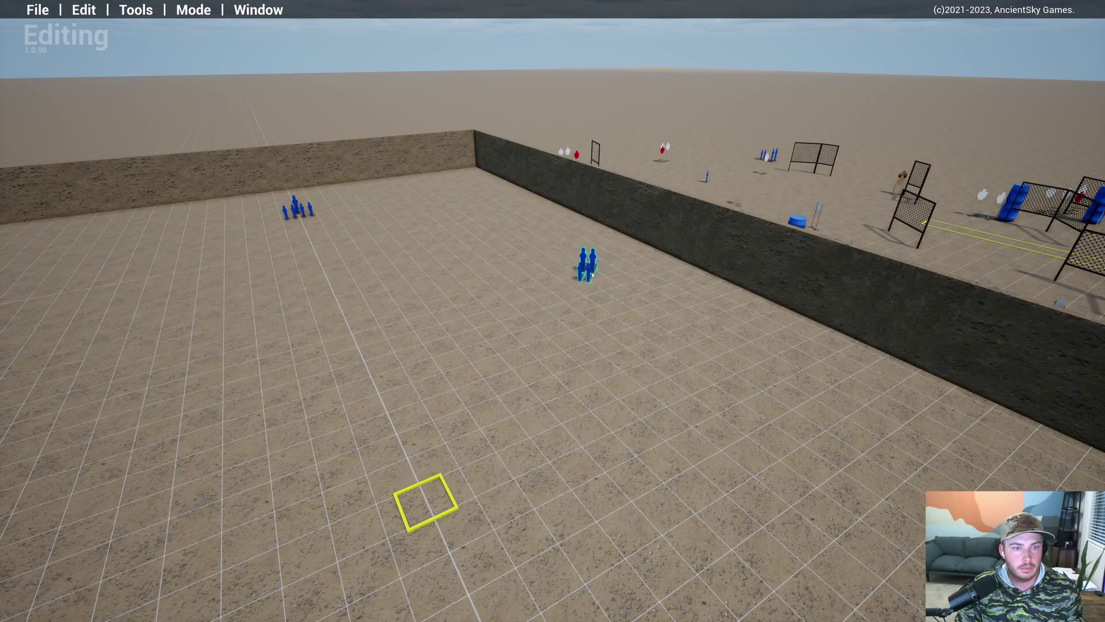
left_click(607, 304)
right_click_drag(607, 304, 445, 263)
key("w")
right_click_drag(493, 294, 765, 417)
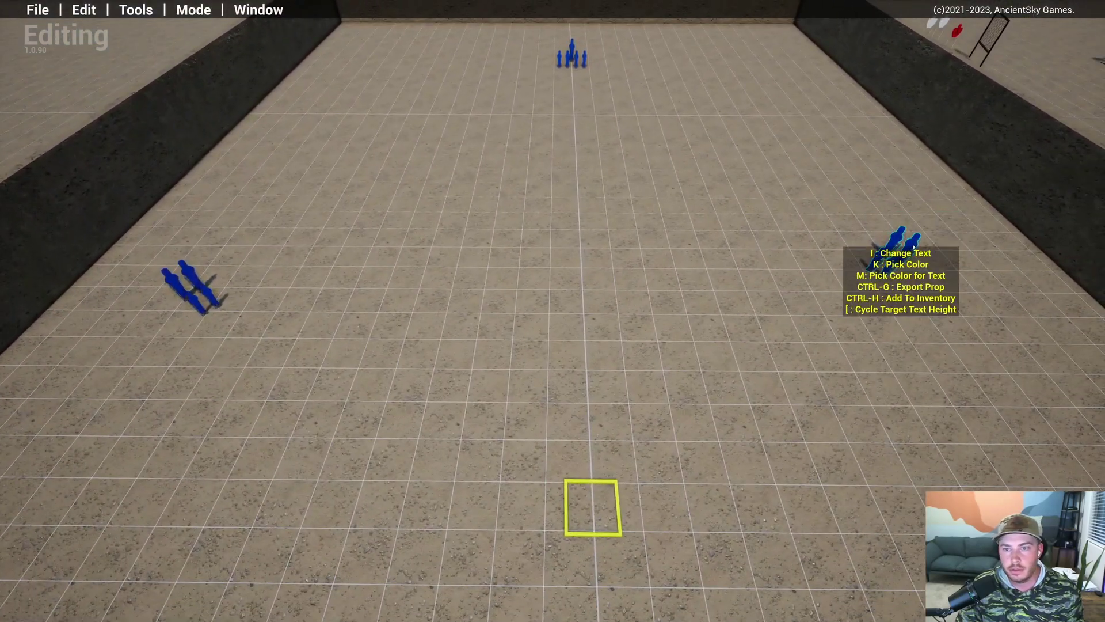
left_click(913, 283)
mouse_move(913, 283)
left_mouse_down()
mouse_move(901, 309)
mouse_move(907, 300)
left_mouse_up()
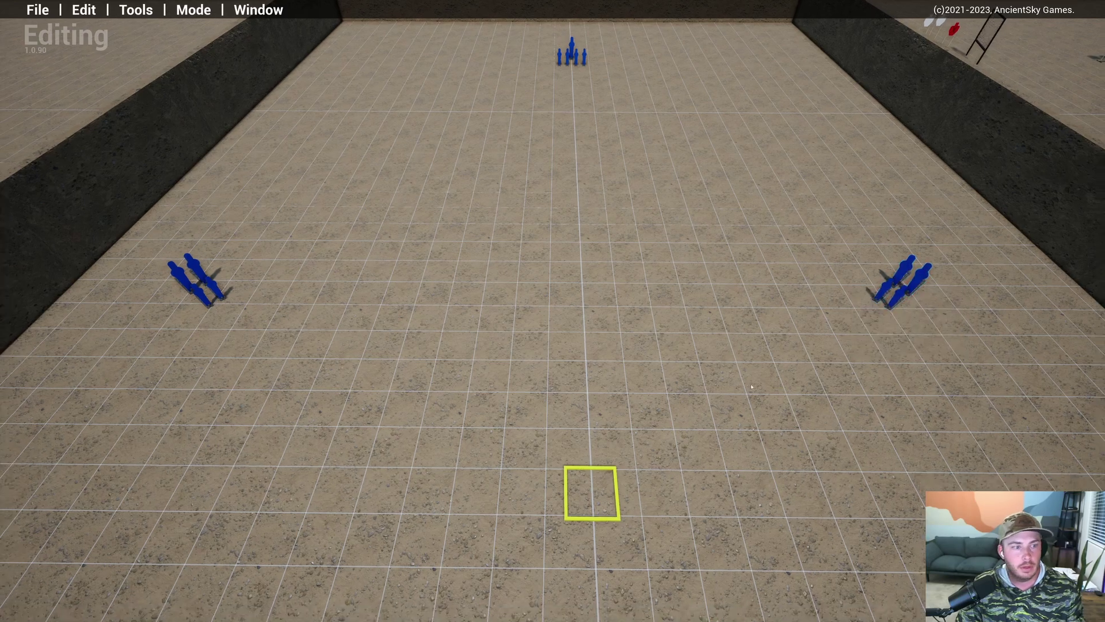
Step: Measure the distance from each of the two side clusters to the yellow shooting box, and remove the rulers
scroll(724, 332, "down", 5)
right_click_drag(724, 331, 727, 356)
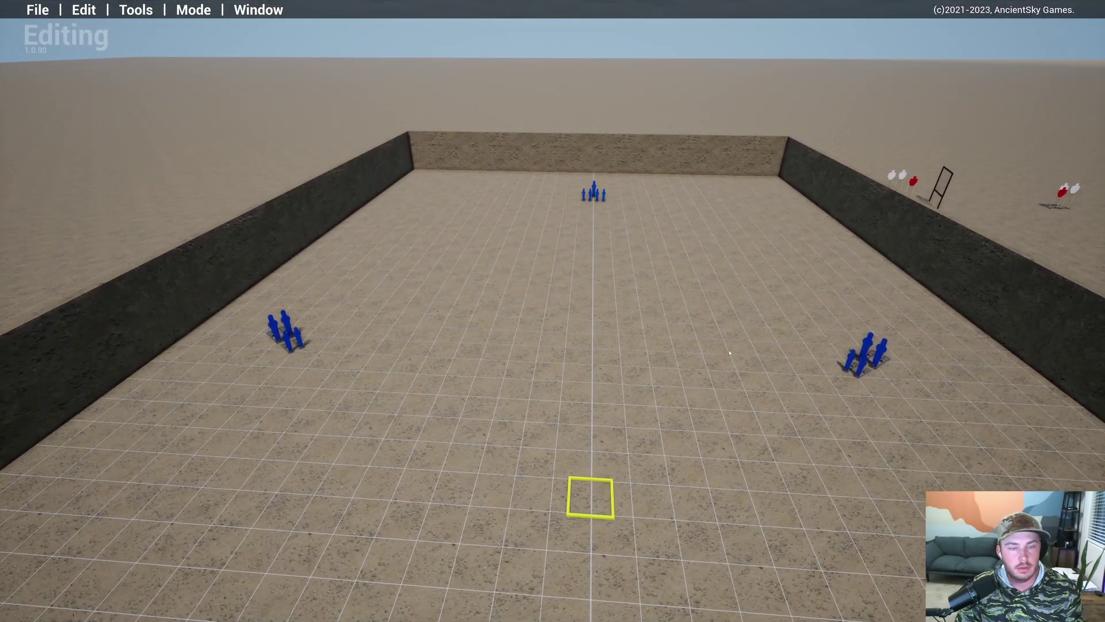
key("r")
left_click_drag(299, 353, 578, 490)
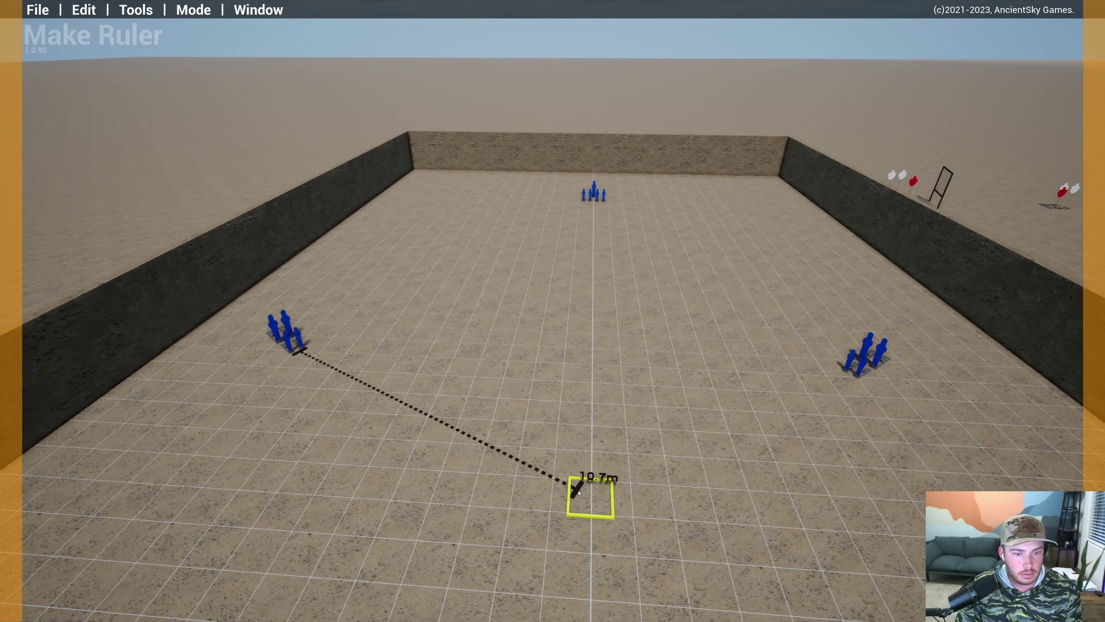
key("Escape")
key("Escape")
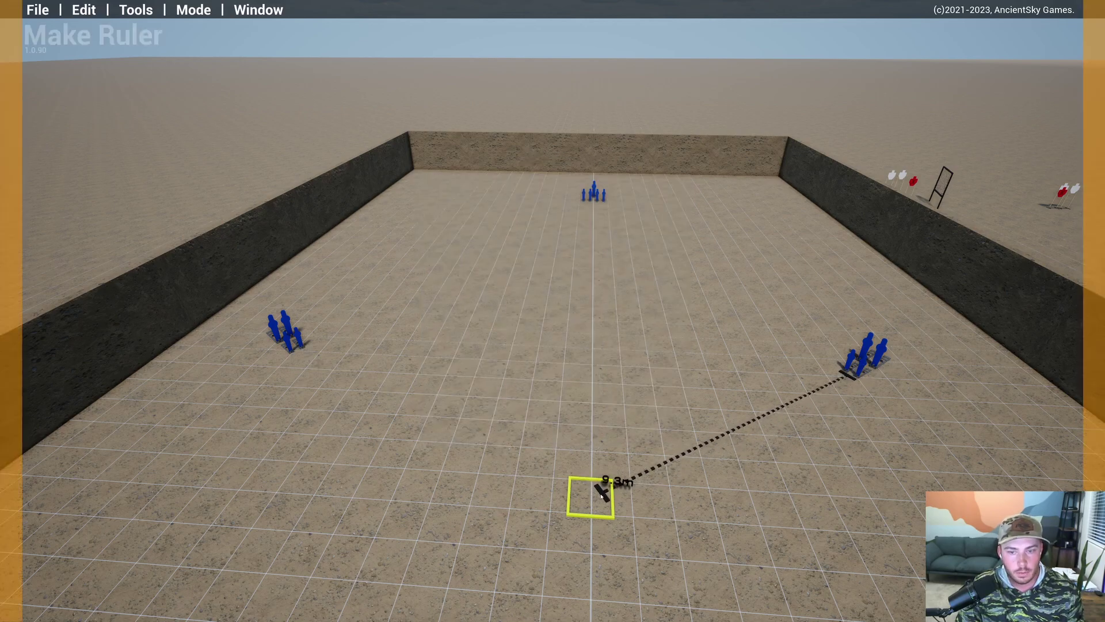
key("d")
key("w")
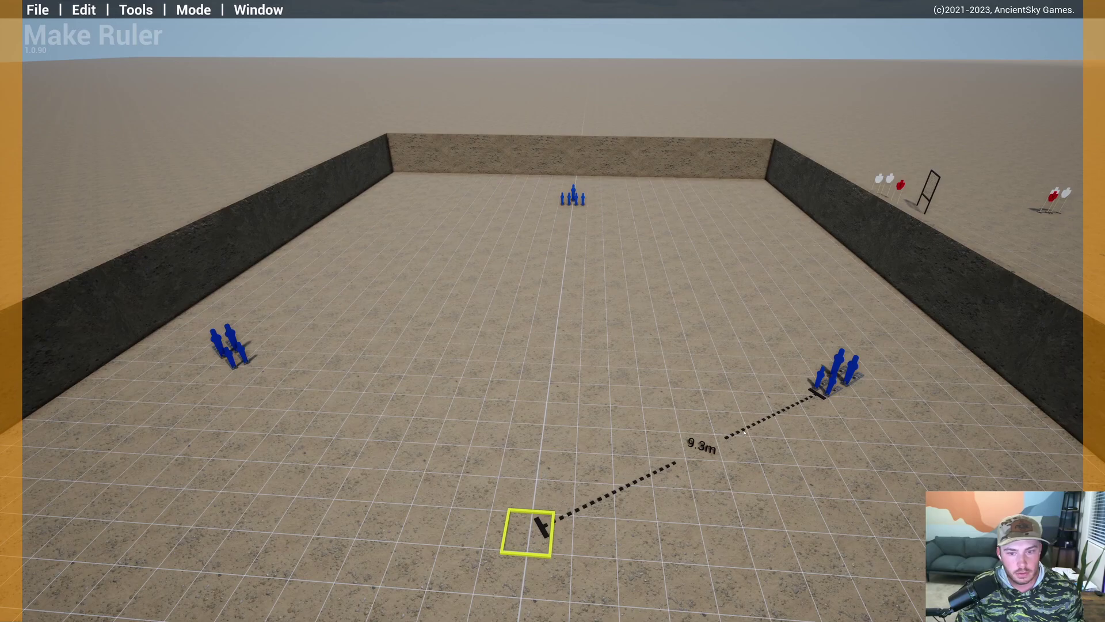
key("Escape")
key("Delete")
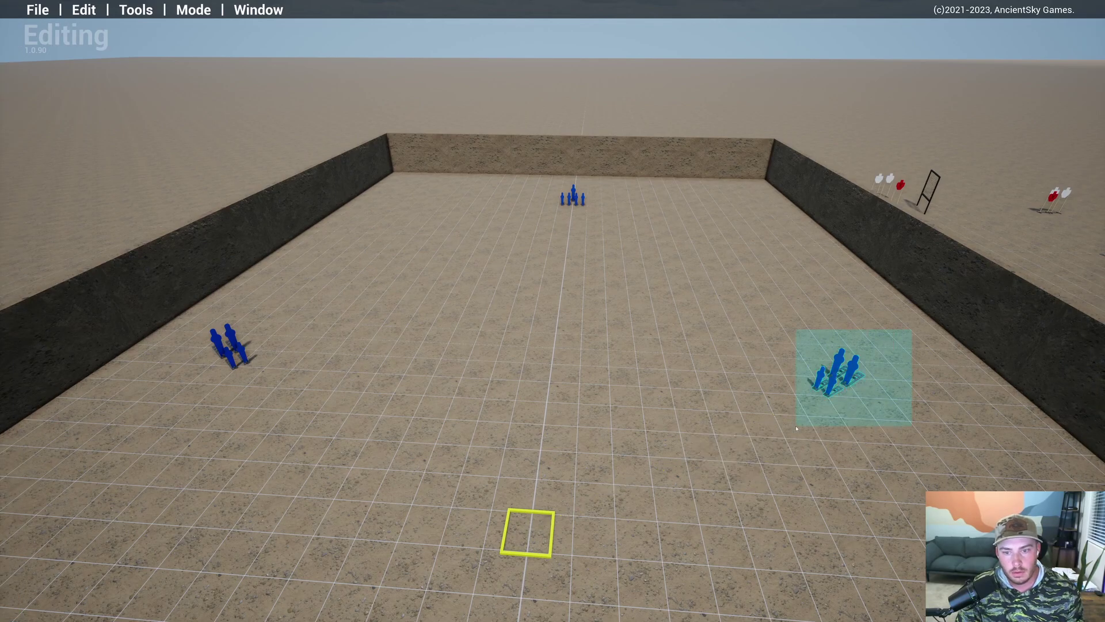
Step: Move the original side cluster slightly outward from the shooting box and adjust the copied cluster to match
left_click_drag(796, 428, 798, 427)
key("s")
key("a")
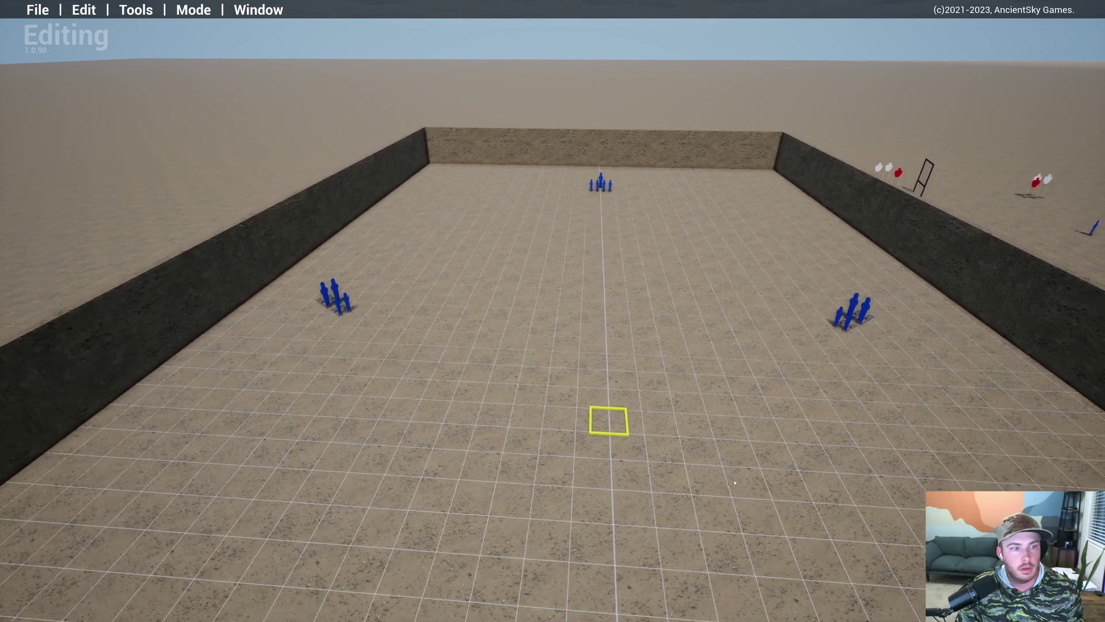
key("w")
left_click_drag(387, 294, 332, 341)
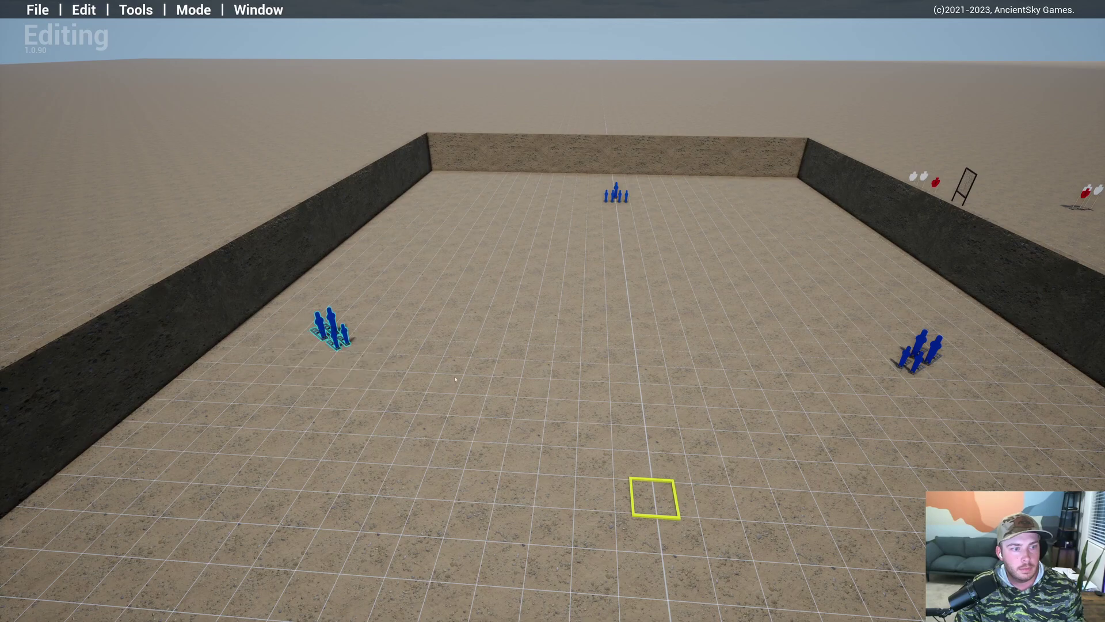
left_click(703, 433)
Step: Examine the whole stage from behind the two fault line areas to check the symmetry of the popper clusters
key("s")
key("d")
key("a")
key("w")
right_click_drag(705, 334, 723, 344)
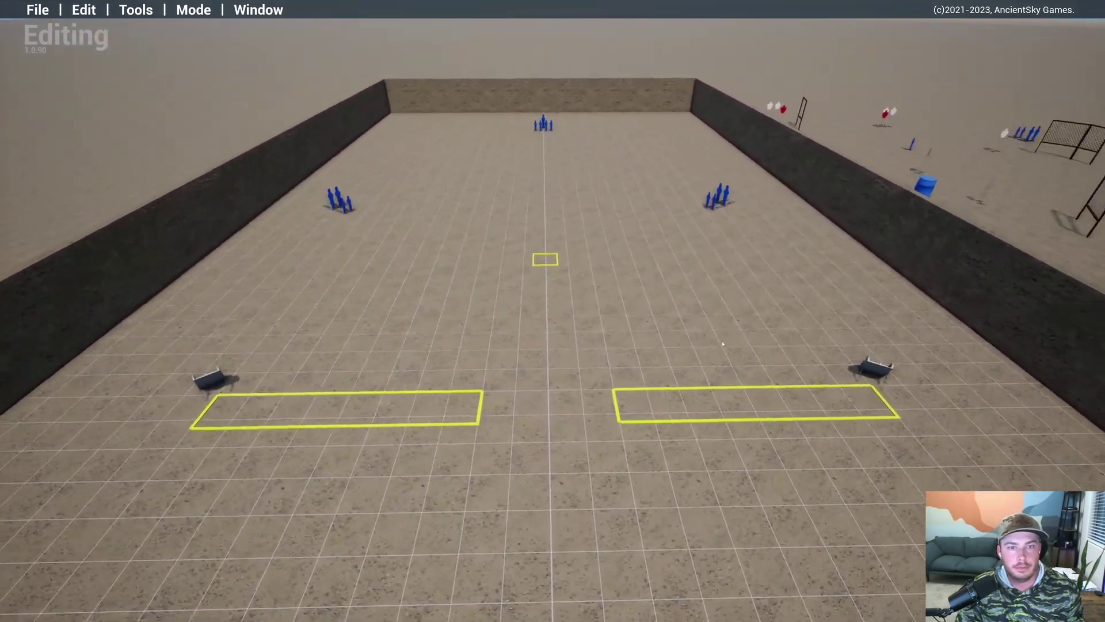
key("a")
key("w")
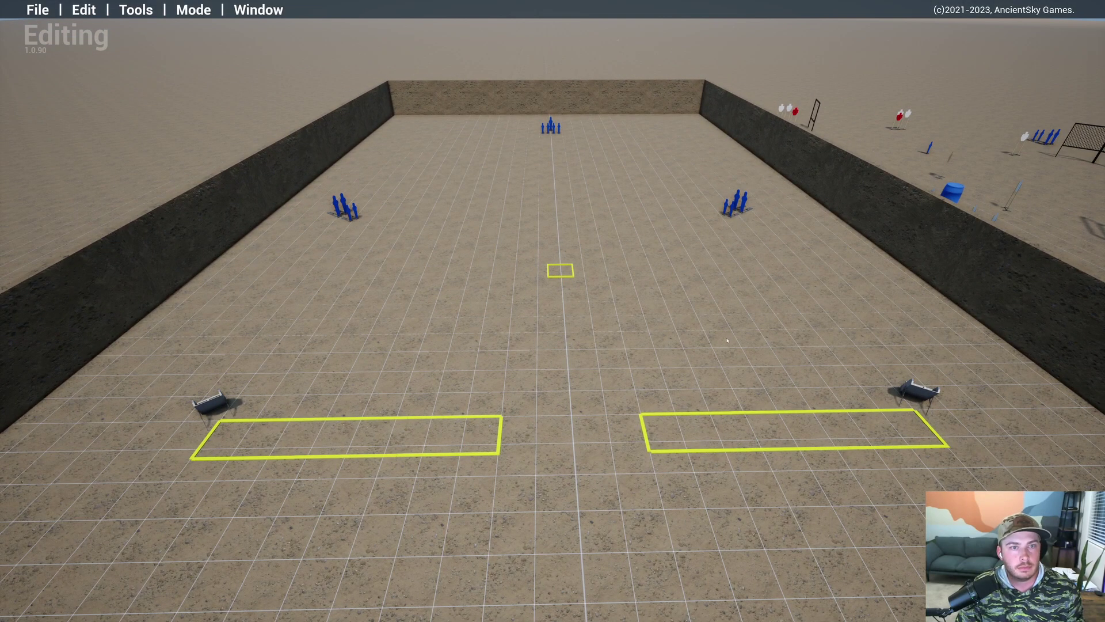
key("d")
right_click_drag(682, 332, 629, 317)
key("w")
key("s")
key("a")
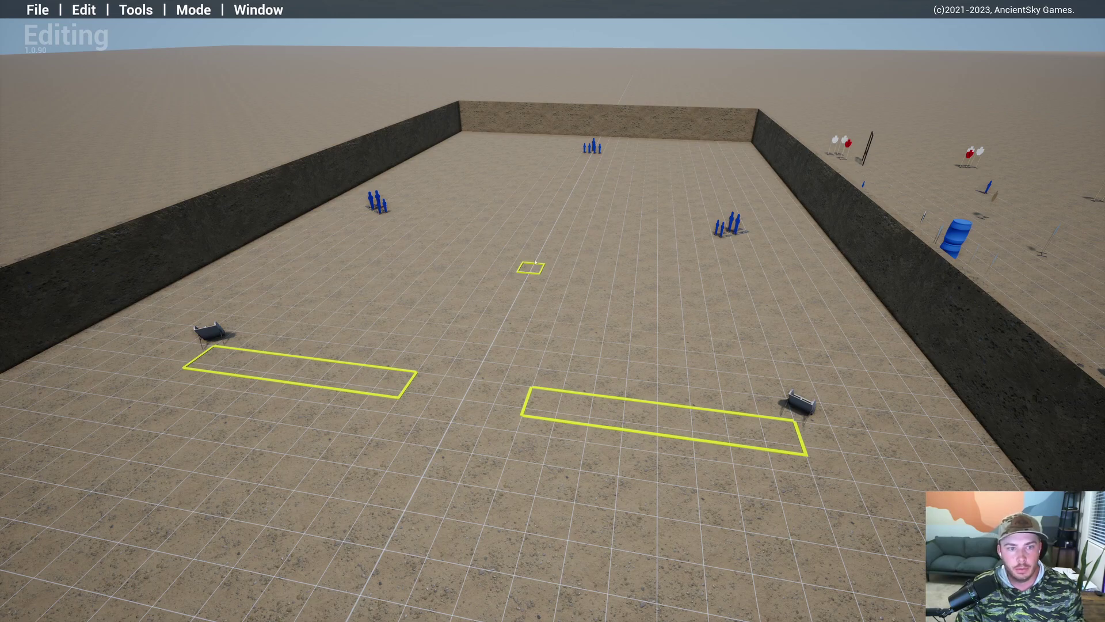
Step: Inspect the central shooting box and the sight lines to the poppers from the fault line area beside the grey stand
mouse_move(528, 265)
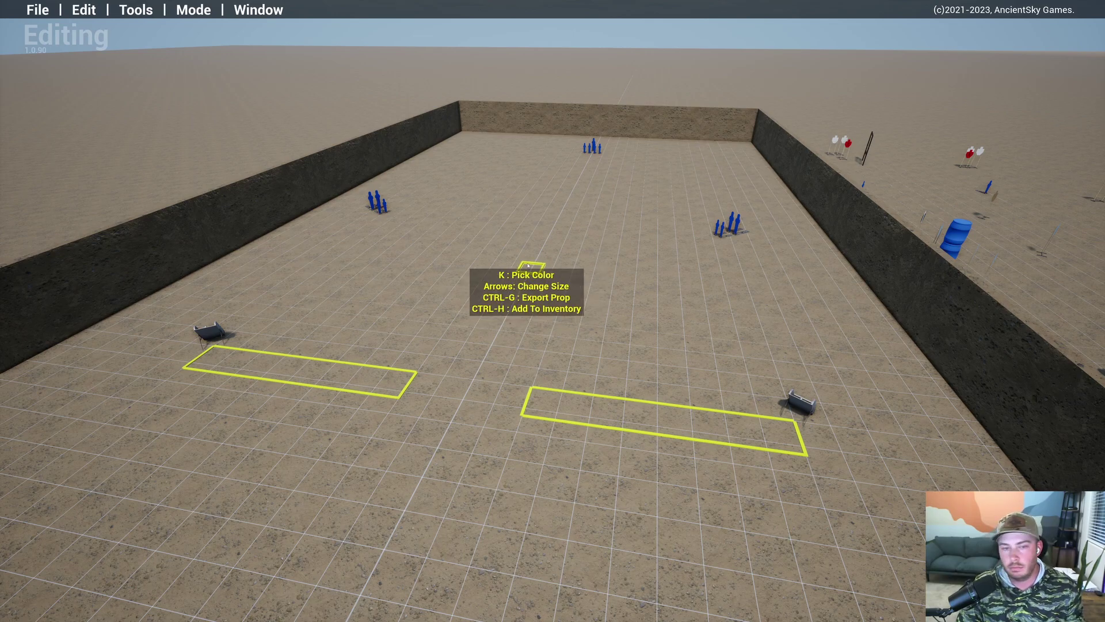
key("a")
right_click_drag(528, 266, 703, 351)
key("w")
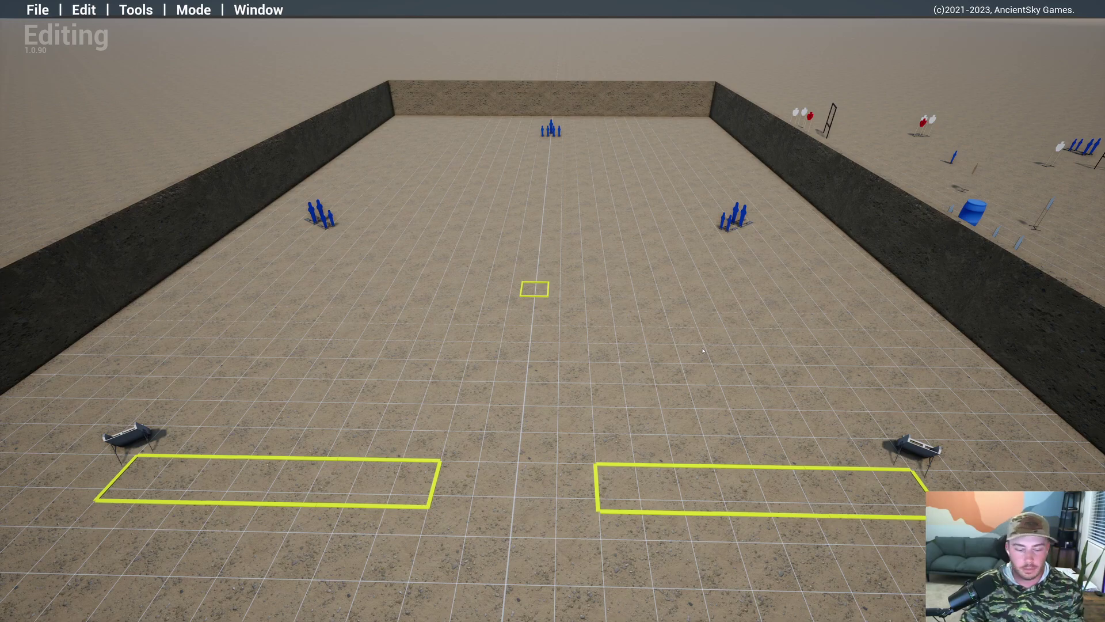
key("w")
right_click_drag(687, 354, 694, 258)
key("s")
key("a")
key("w")
key("s")
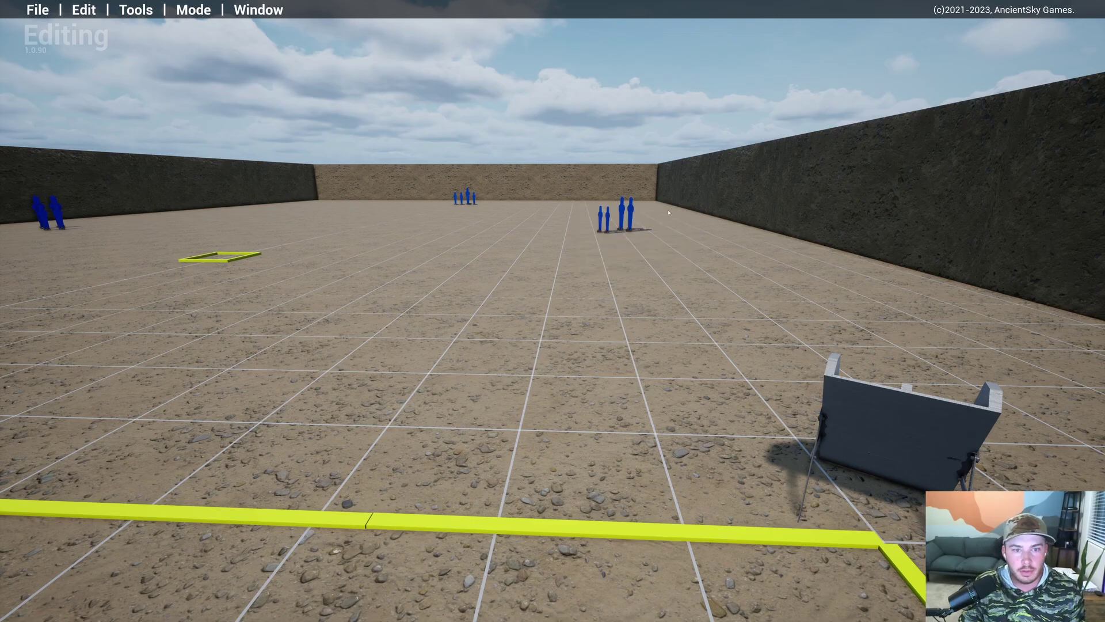
Step: Examine the popper clusters and the central box from several positions inside and behind the fault line area
key("a")
right_click_drag(669, 213, 772, 248)
key("w")
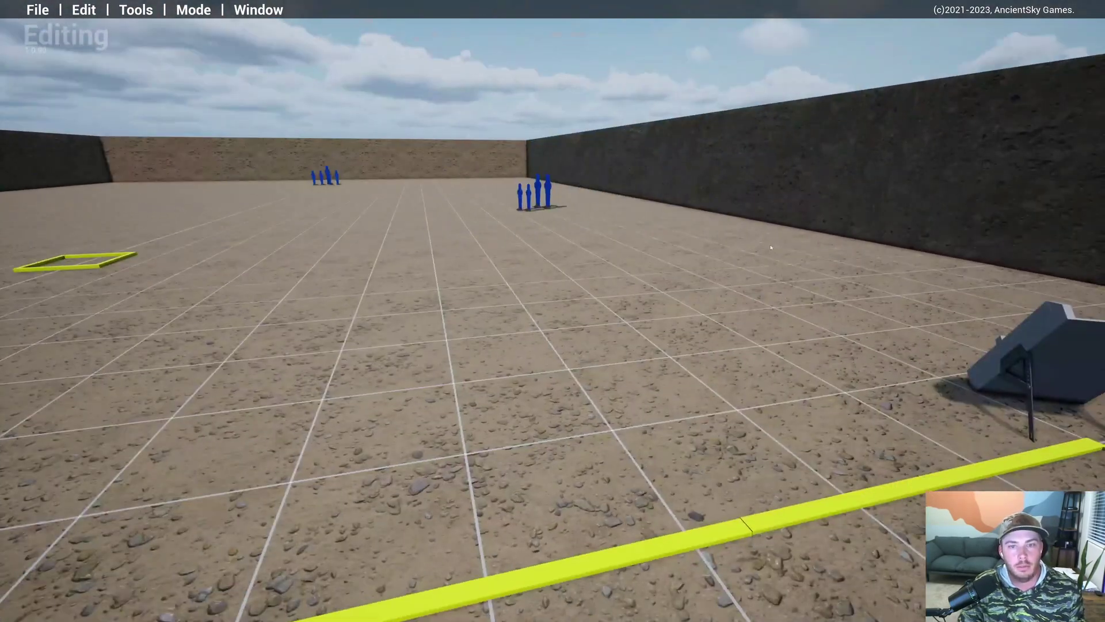
key("d")
right_click_drag(580, 188, 394, 223)
key("a")
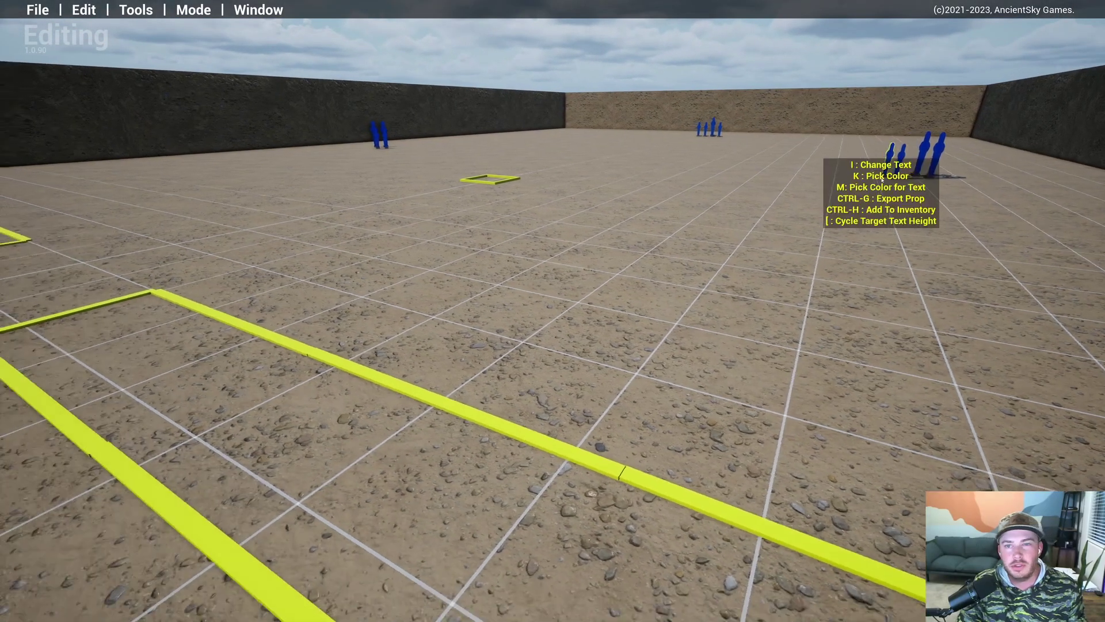
right_click_drag(846, 235, 888, 239)
key("s")
key("w")
key("w")
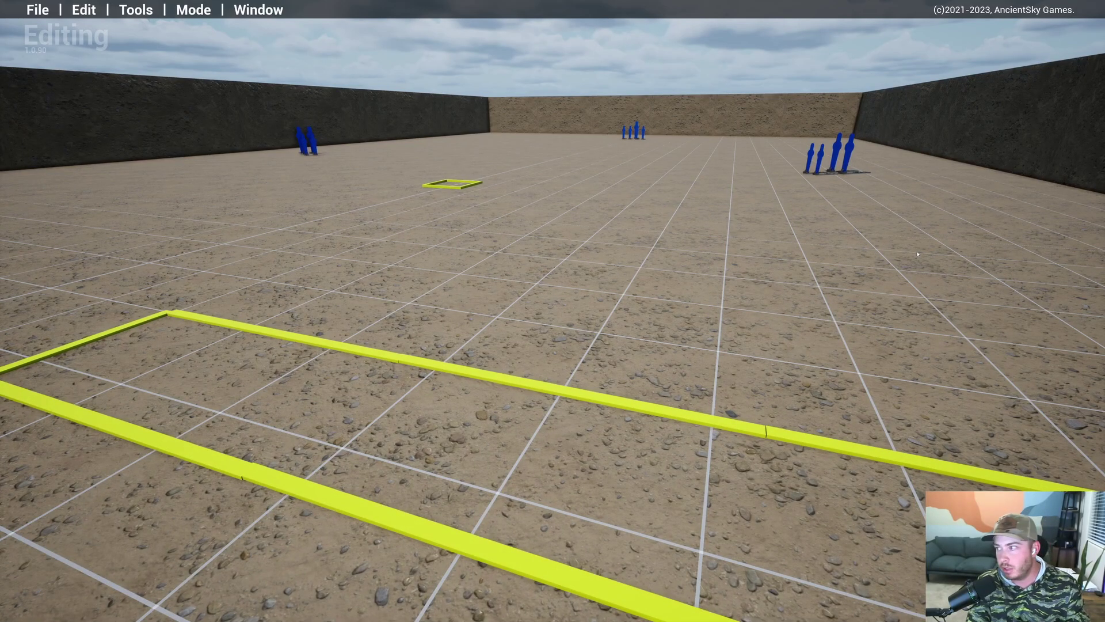
Step: Examine the full stage from above, comparing both fault line areas, the grey stands and the popper clusters
right_click_drag(918, 254, 821, 396)
key("a")
key("e")
key("s")
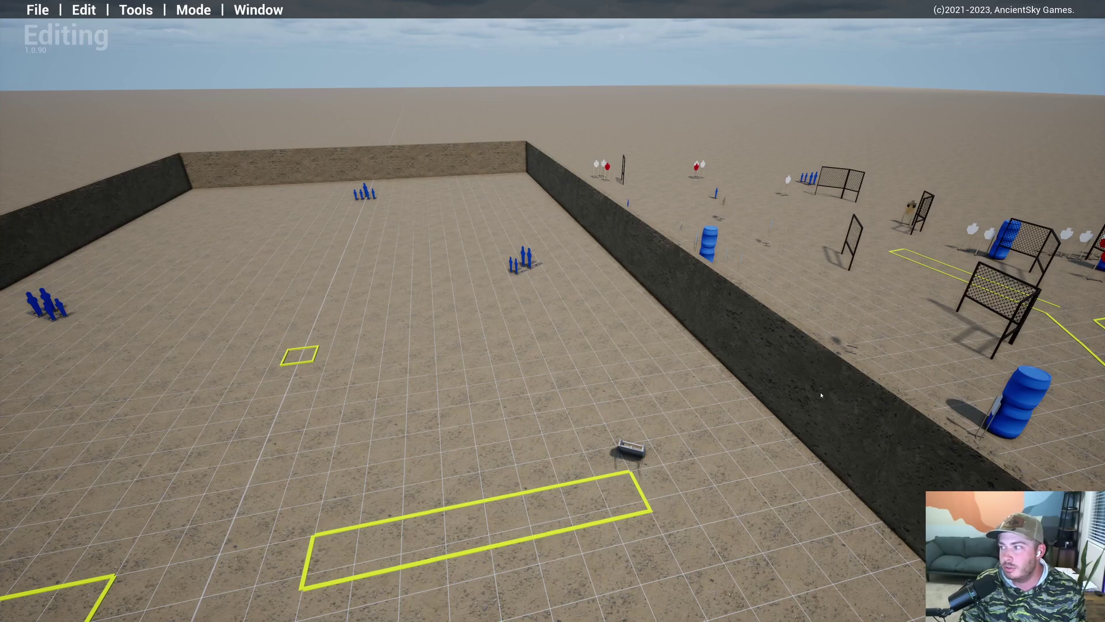
right_click_drag(705, 382, 772, 352)
key("w")
key("d")
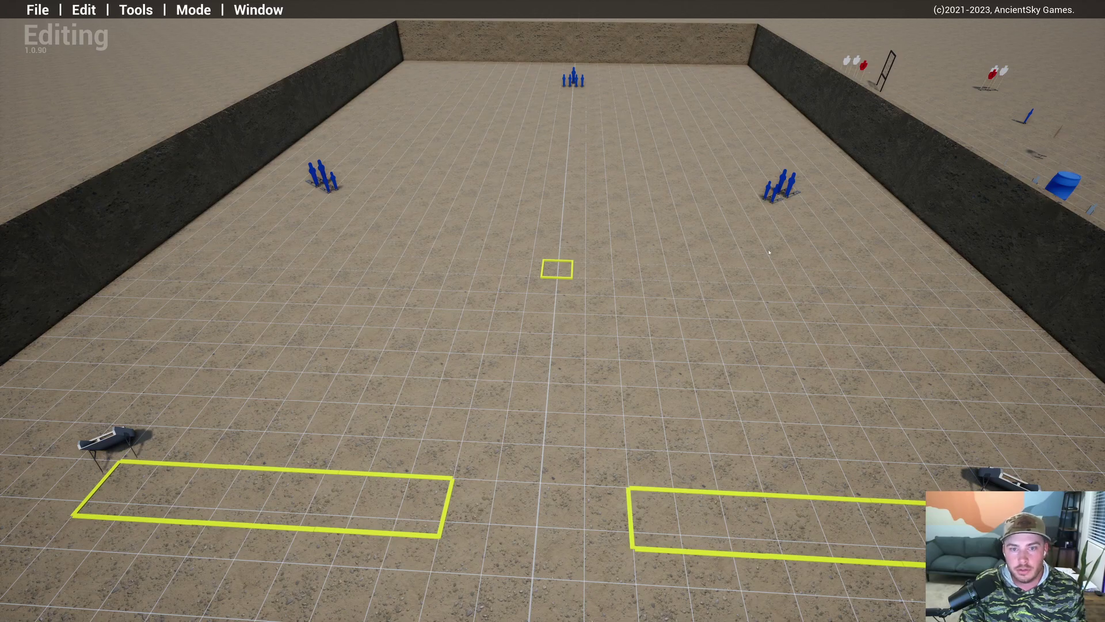
right_click_drag(769, 252, 543, 238)
key("d")
key("a")
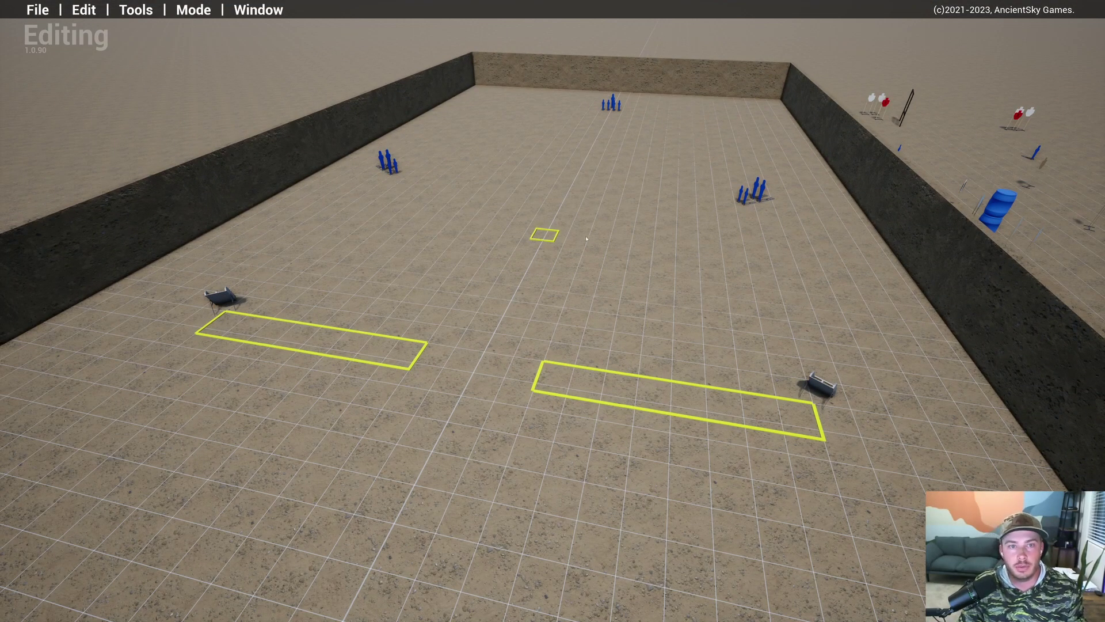
Step: Inspect the lines to the poppers from ground level around the central shooting box
key("w")
right_click_drag(604, 251, 382, 245)
key("w")
key("a")
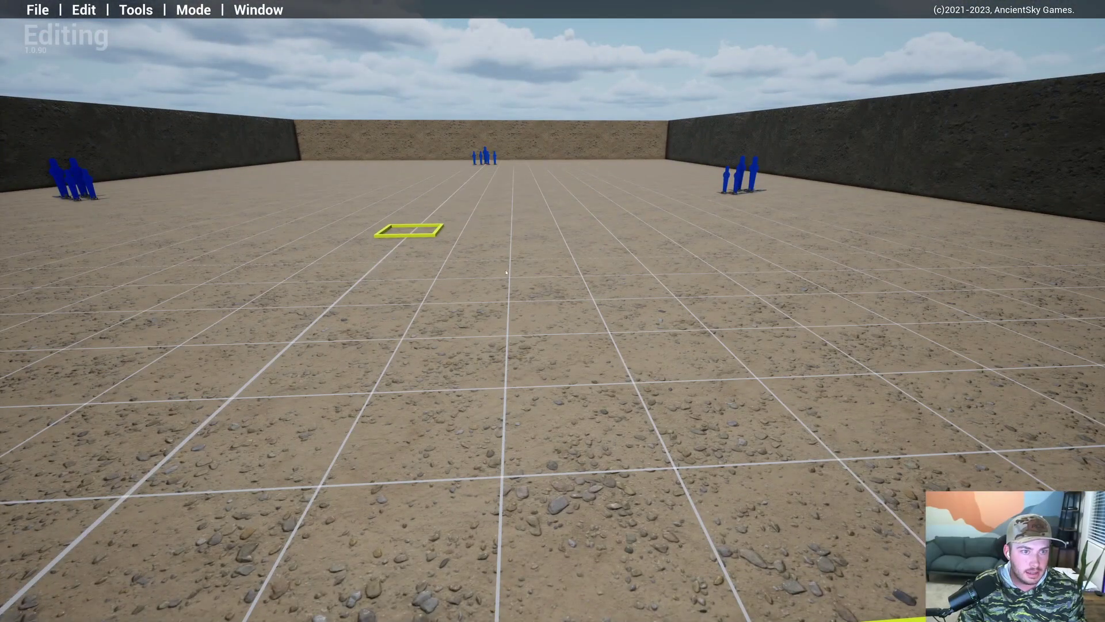
key("w")
key("a")
key("s")
key("d")
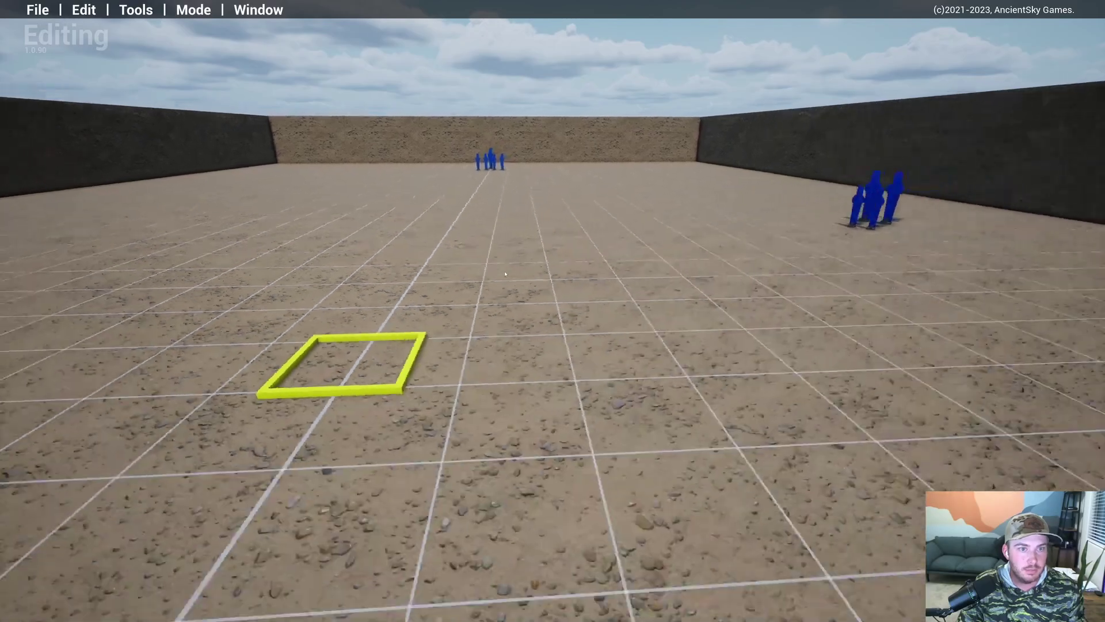
Step: Bring a black mesh wall over from the neighbouring stage and set up an angled, mirrored pair just downrange of the central shooting box
right_click_drag(506, 274, 572, 329)
key("s")
key("d")
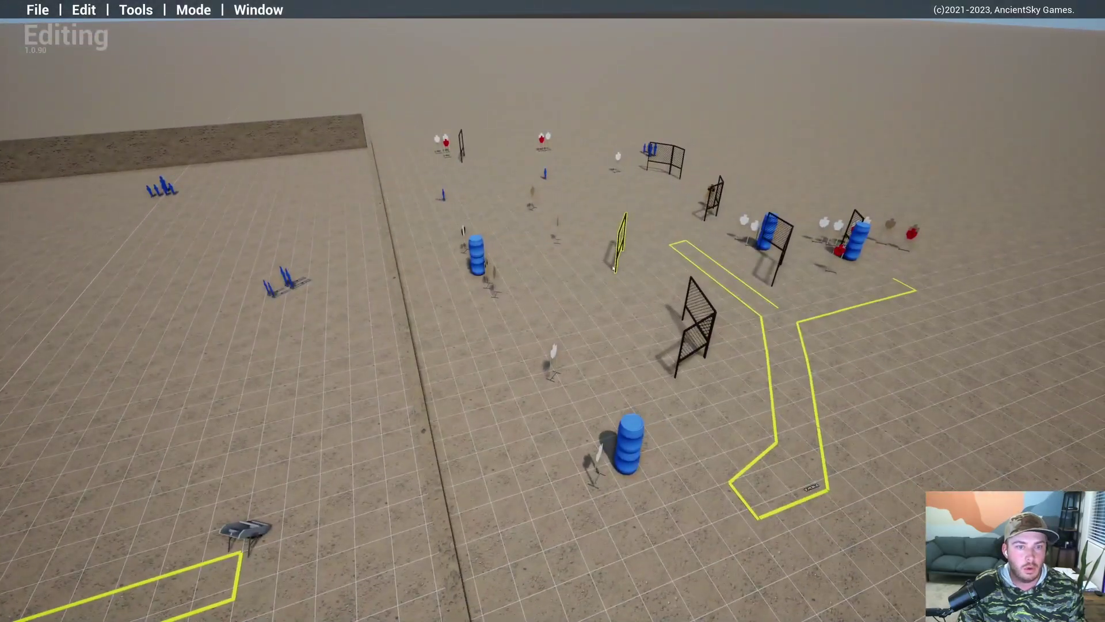
key("a")
key("w")
left_click_drag(619, 246, 388, 480)
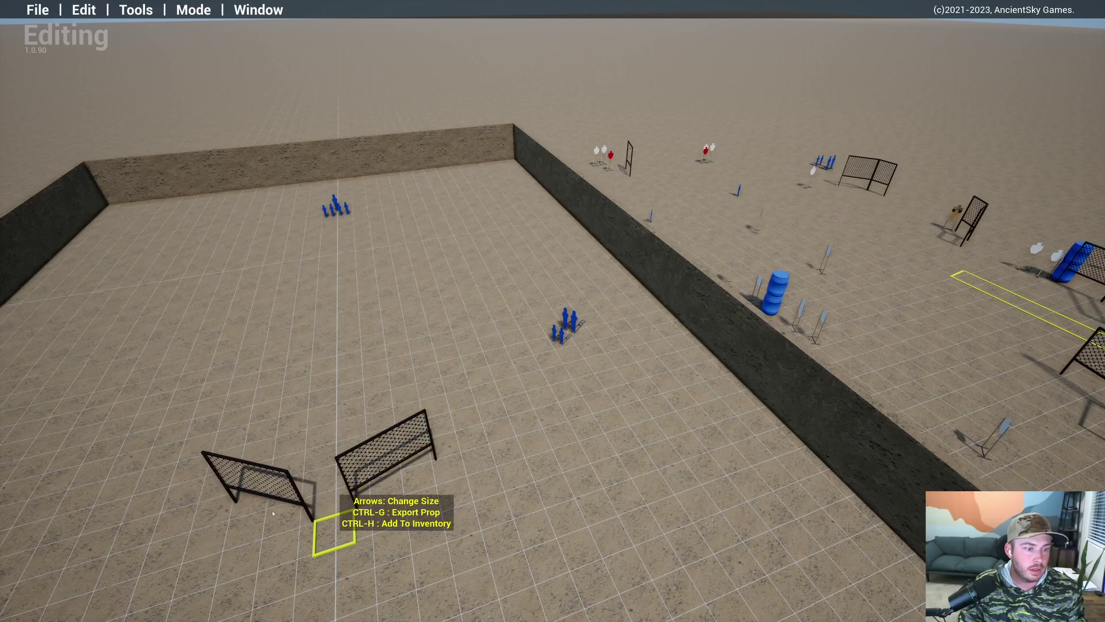
Step: Copy the two mesh walls downrange to form a second angled pair in front of the rear popper cluster
key("s")
key("q")
key("d")
right_click_drag(269, 520, 352, 484)
key("w")
key("s")
key("w")
key("s")
key("d")
key("e")
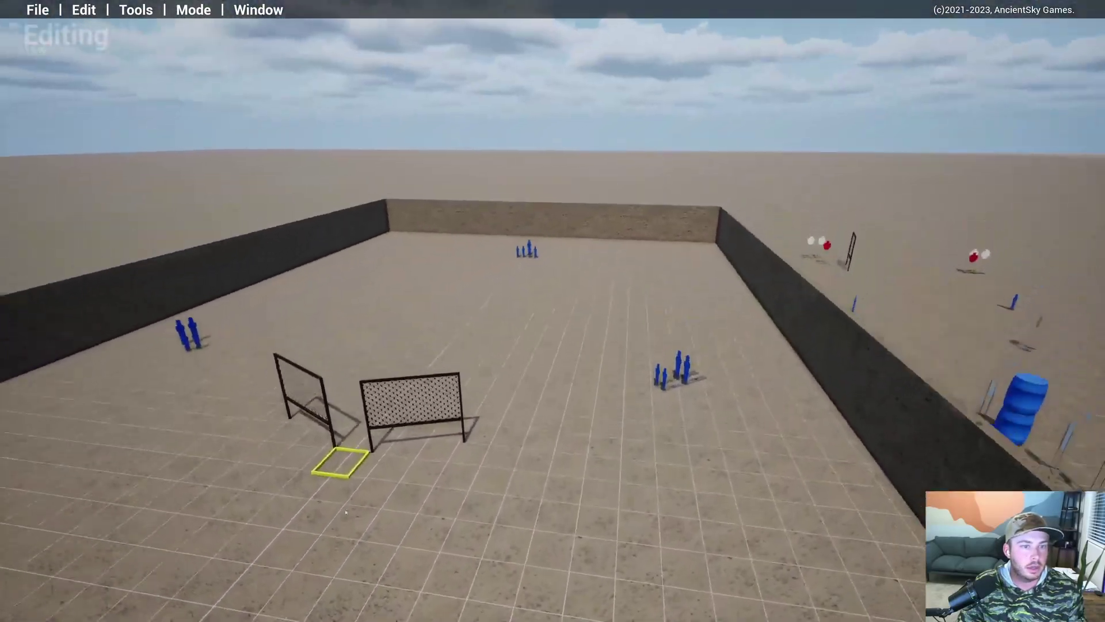
key("a")
left_click(461, 446, "shift")
key("a")
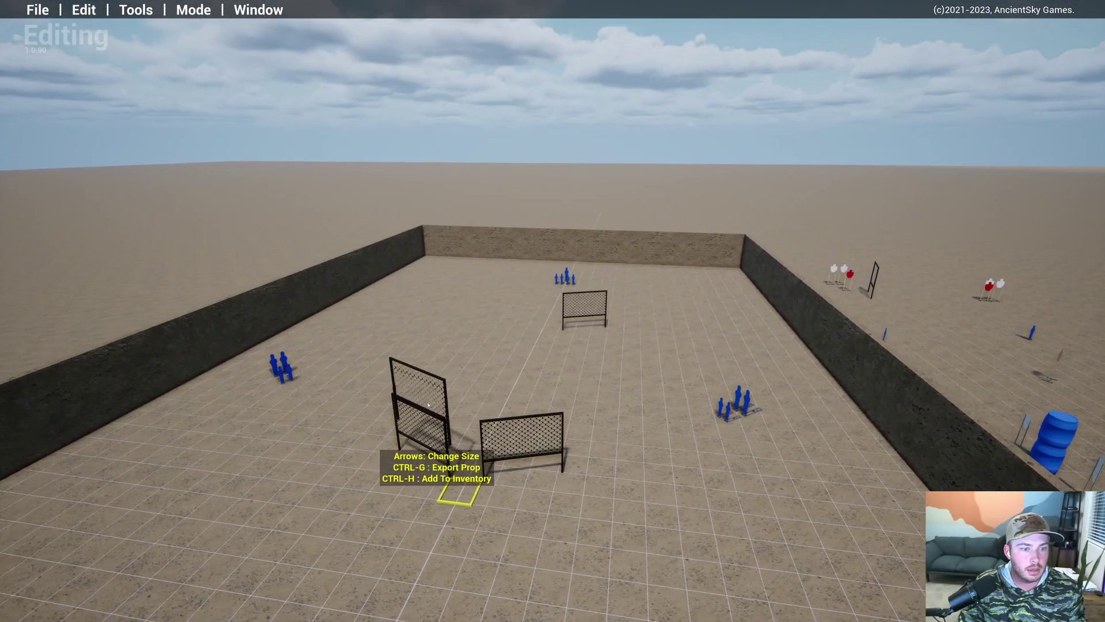
Step: Check from the fault line area how the mesh walls block the sight lines to each popper cluster
key("s")
key("q")
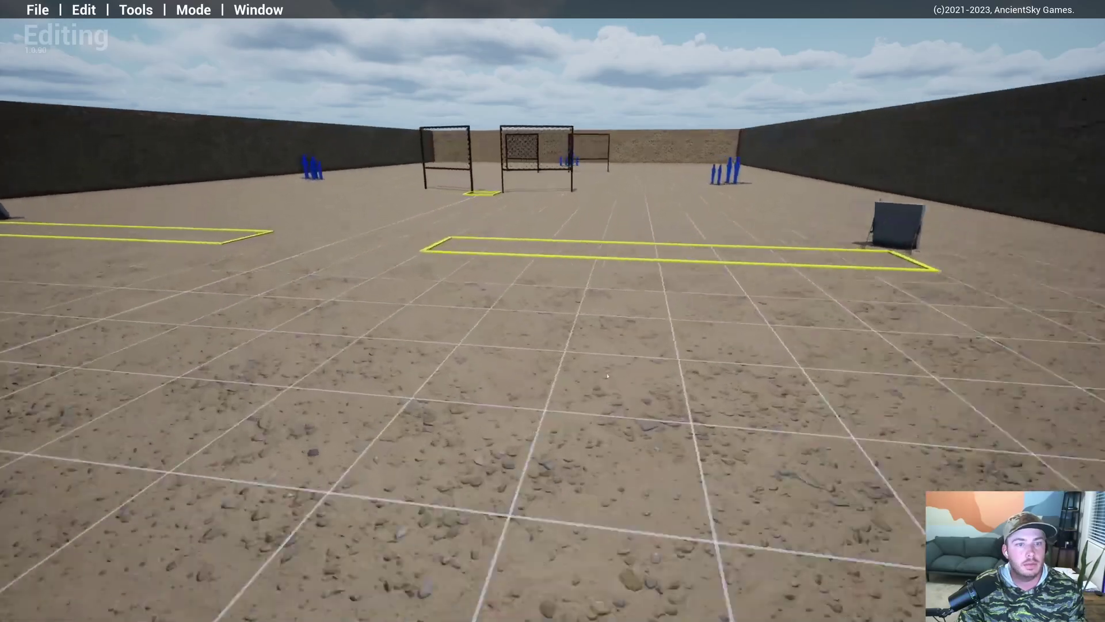
key("w")
key("d")
key("s")
key("d")
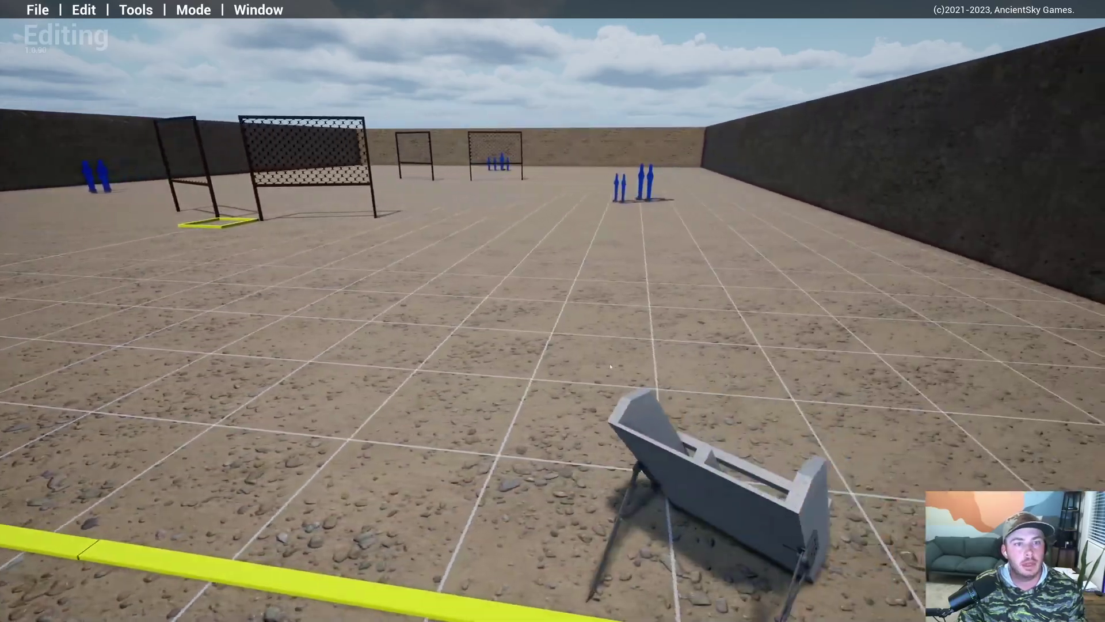
key("a")
key("s")
key("d")
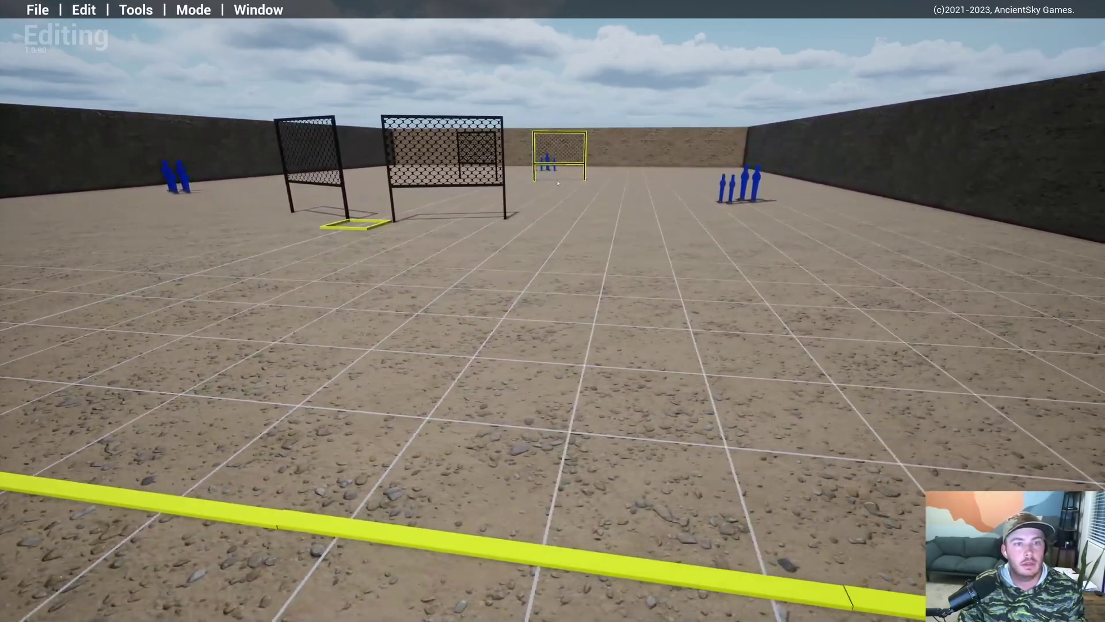
key("a")
key("d")
key("a")
Step: Examine the placement and symmetry of both mesh wall pairs from above the bay
key("e")
right_click_drag(558, 186, 645, 327)
key("s")
key("s")
left_click(514, 183)
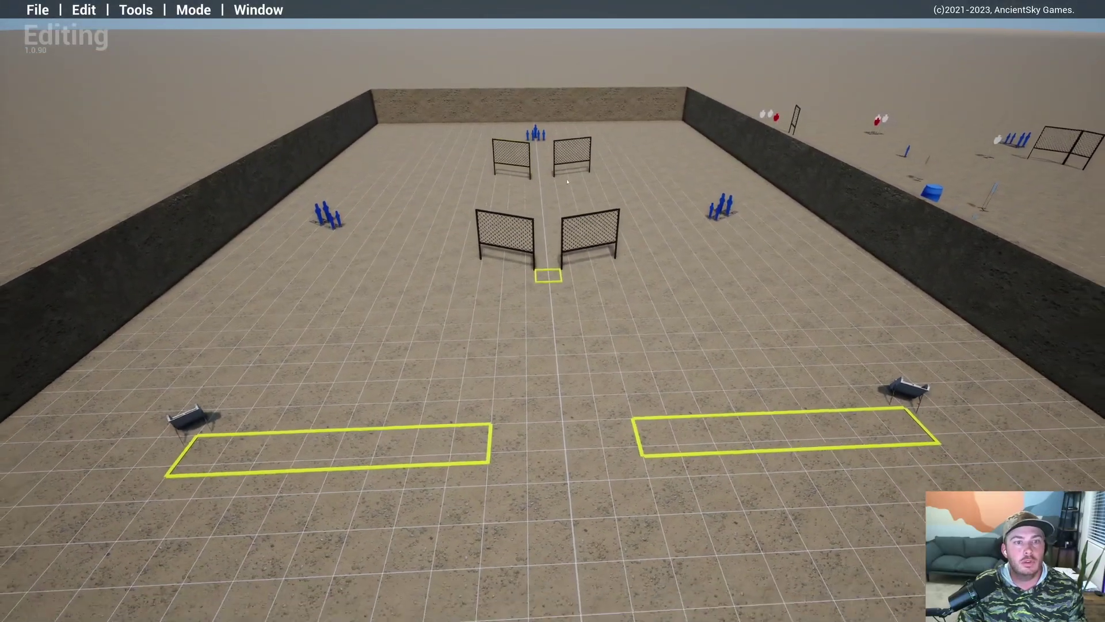
key("w")
key("s")
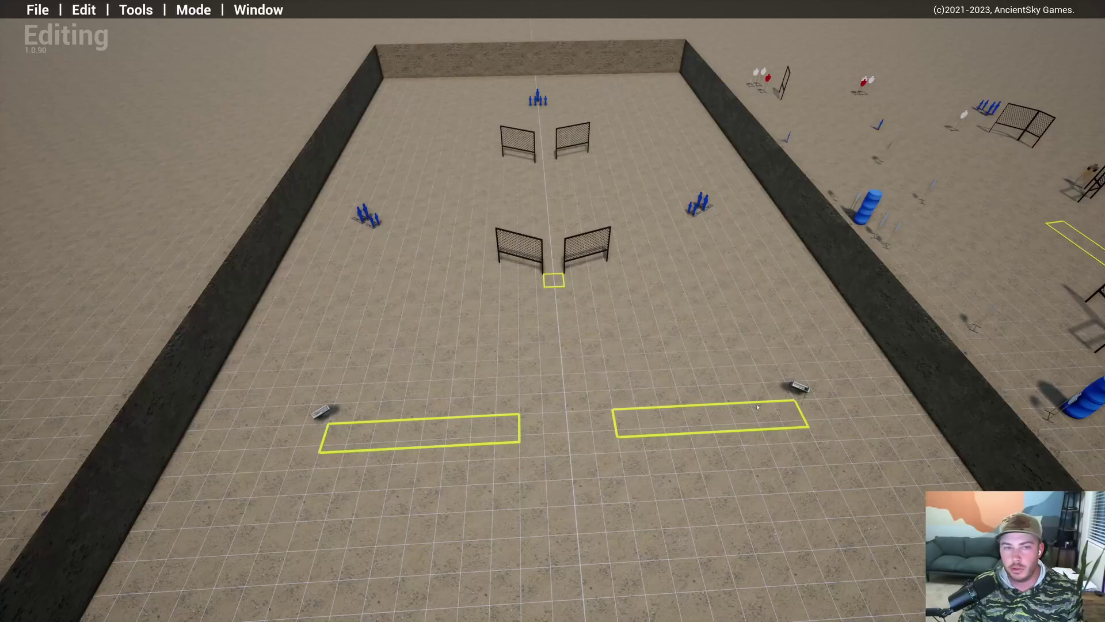
key("w")
key("s")
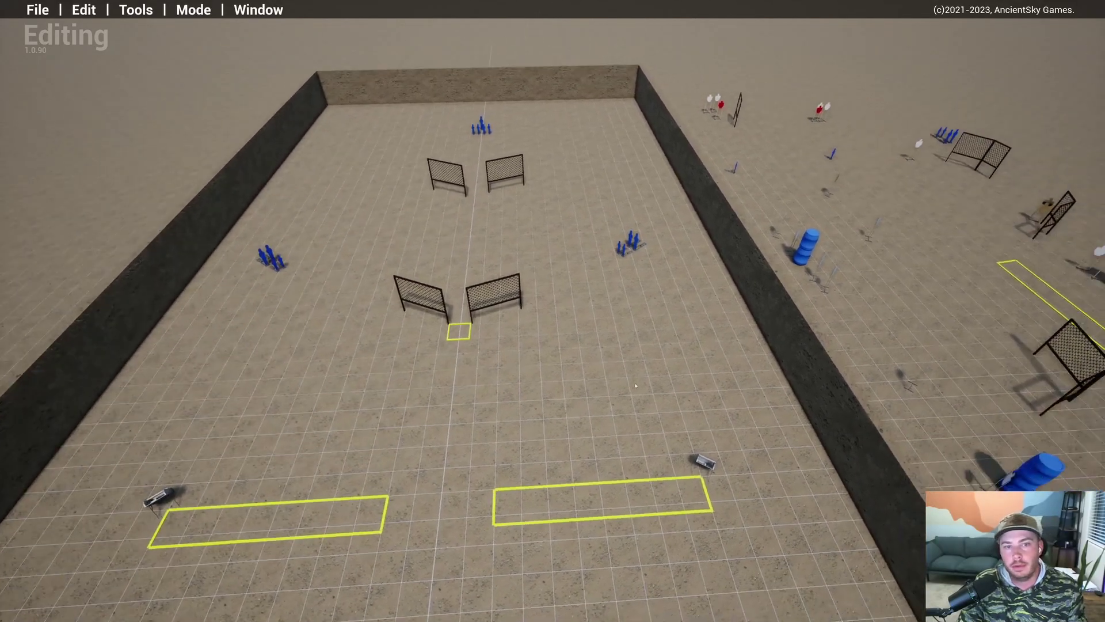
key("w")
key("a")
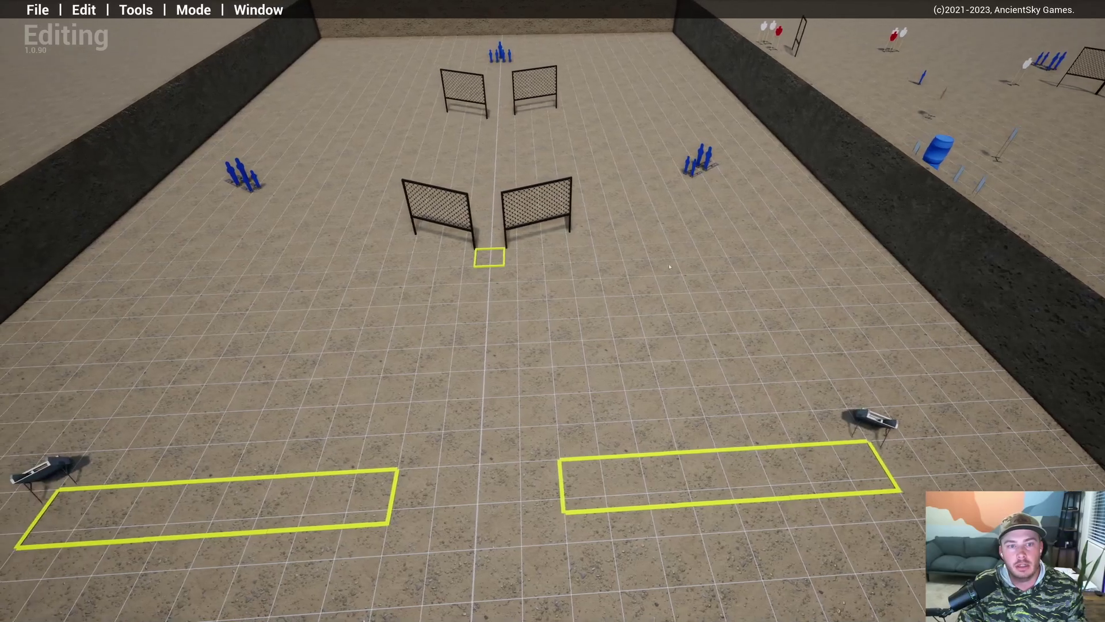
Step: Move one of the mesh walls at the central shooting box in front of the side popper cluster nearest the neighbouring stage
right_click_drag(658, 268, 610, 274)
key("w")
key("d")
key("s")
key("a")
left_click_drag(488, 274, 636, 279)
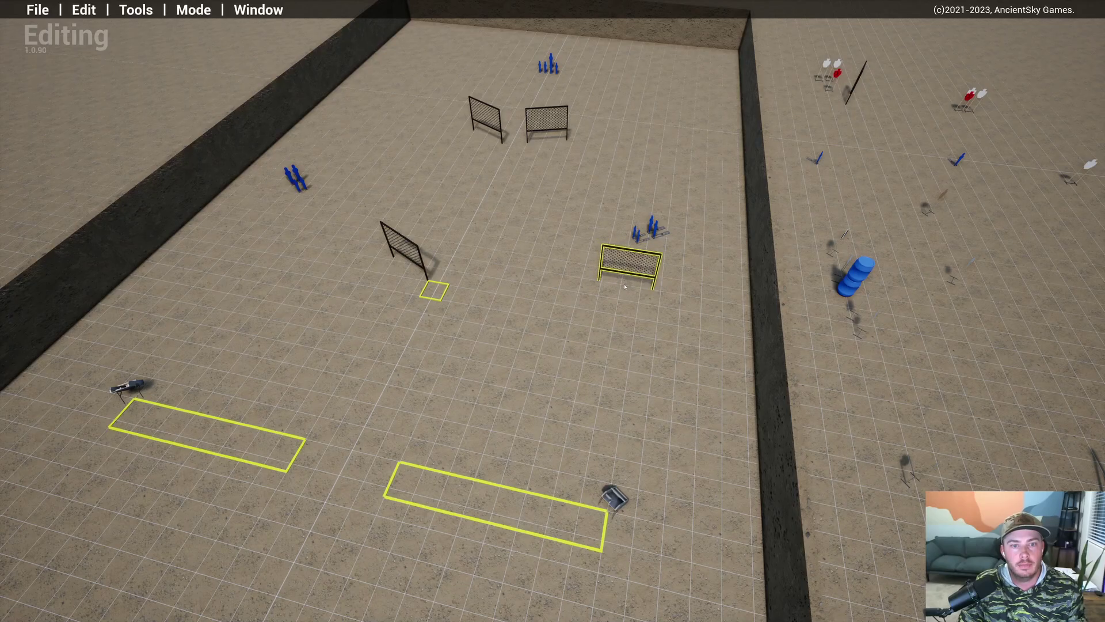
Step: Move the other mesh wall at the shooting box in front of the opposite side cluster, mirroring the first wall
key("a")
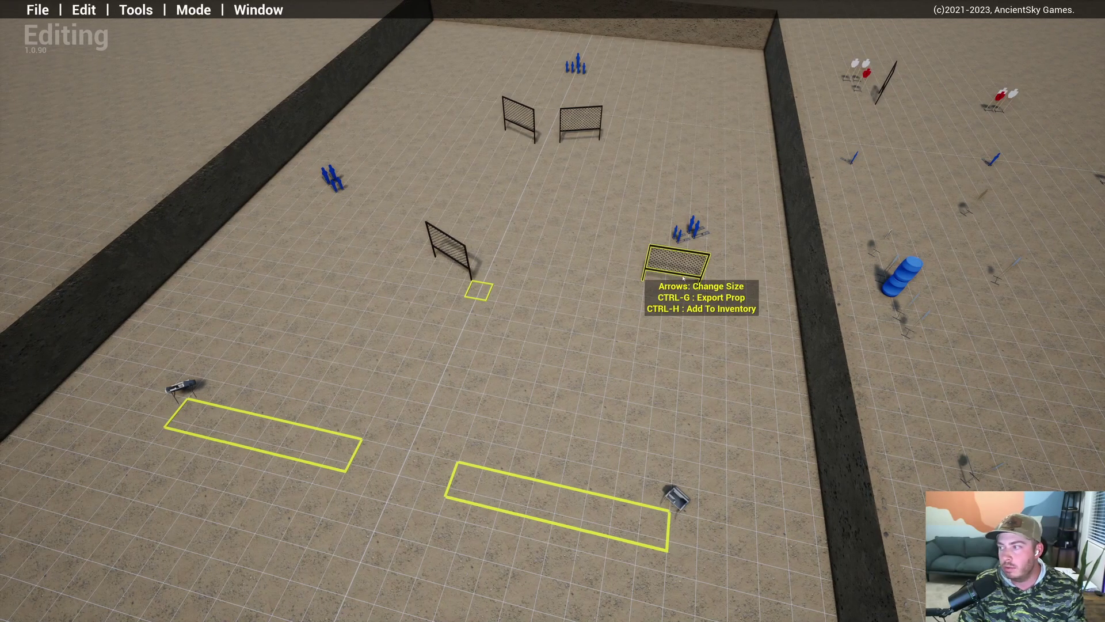
key("a")
right_click_drag(633, 372, 716, 366)
key("a")
left_click_drag(499, 269, 366, 260)
key("w")
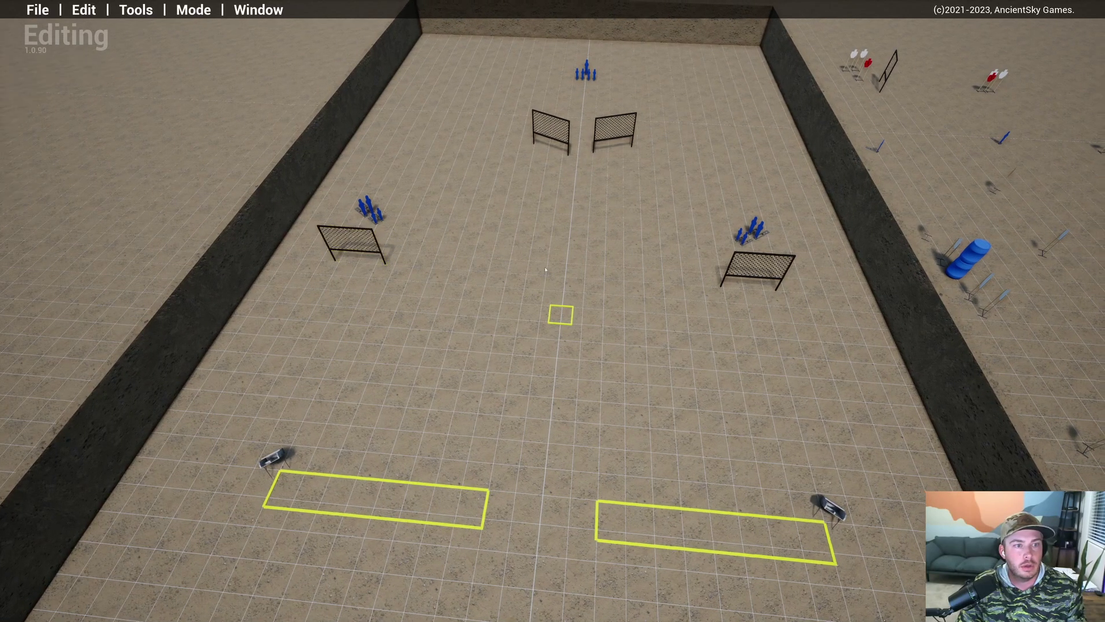
Step: Delete the two mesh walls in front of the rear popper cluster
key("a")
key("Delete")
key("Delete")
key("s")
key("s")
key("a")
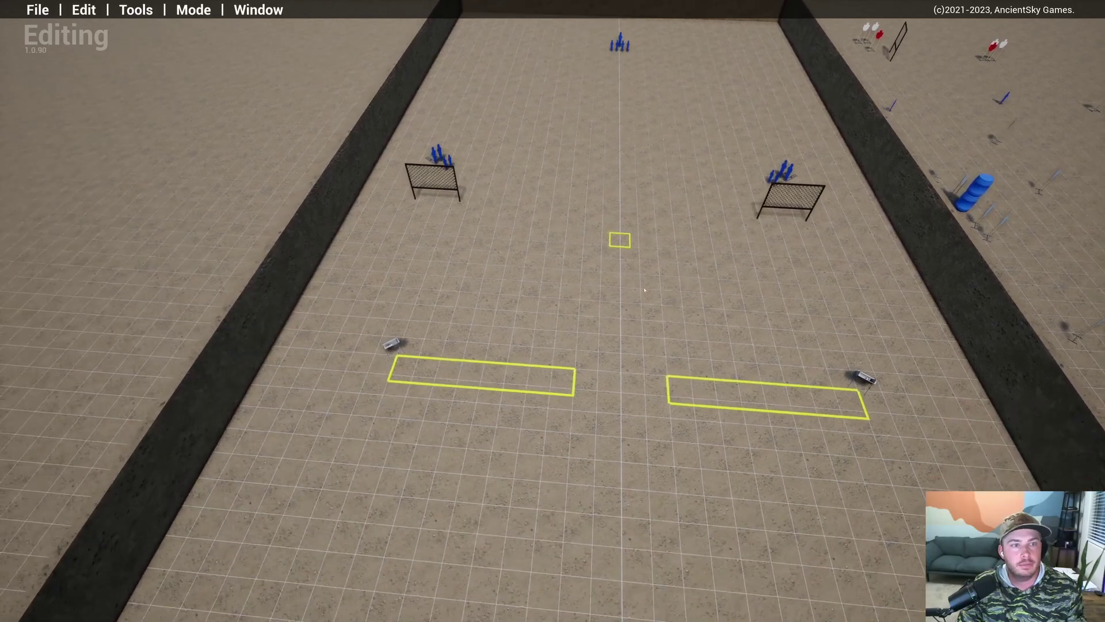
key("s")
key("a")
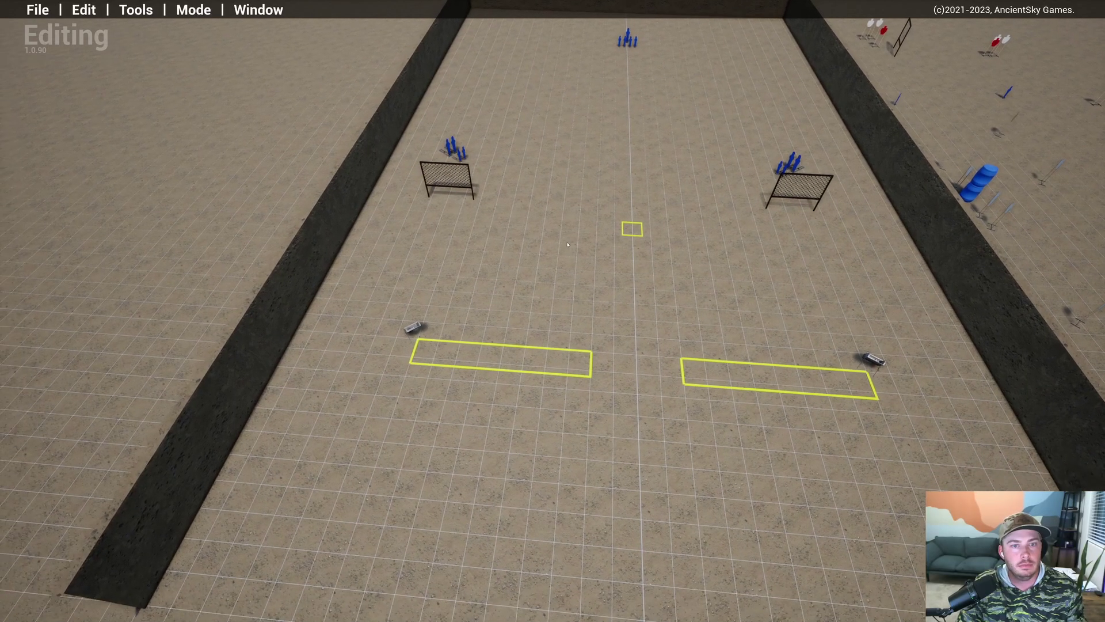
Step: Move the small start marker from the neighbouring stage to the centre line between the two fault line areas
key("w")
right_click_drag(650, 278, 795, 290)
key("s")
key("w")
key("d")
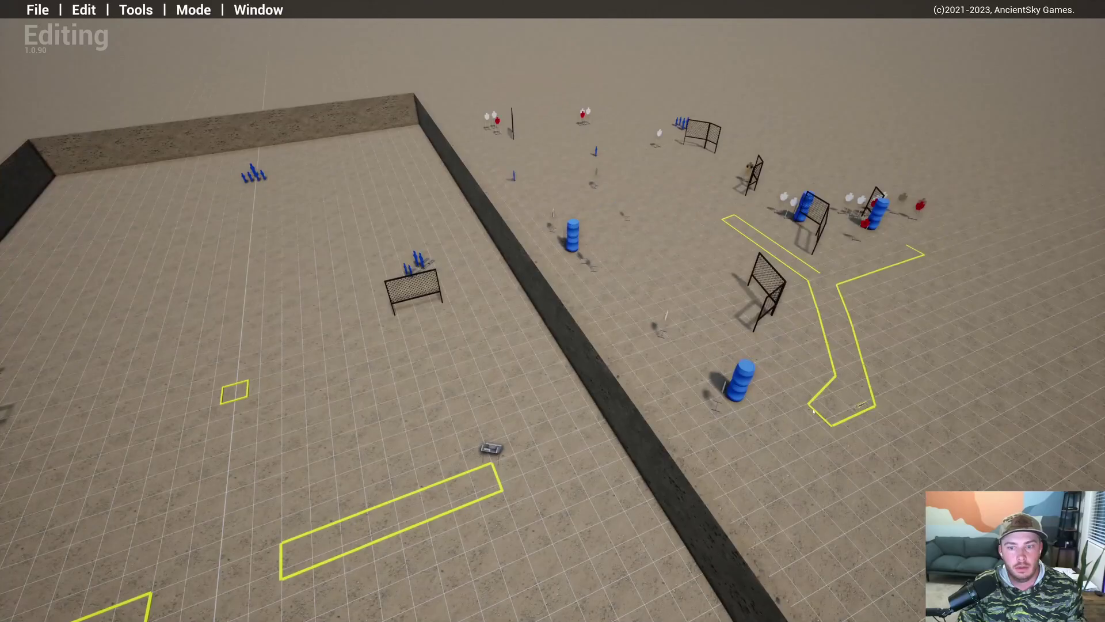
key("s")
key("a")
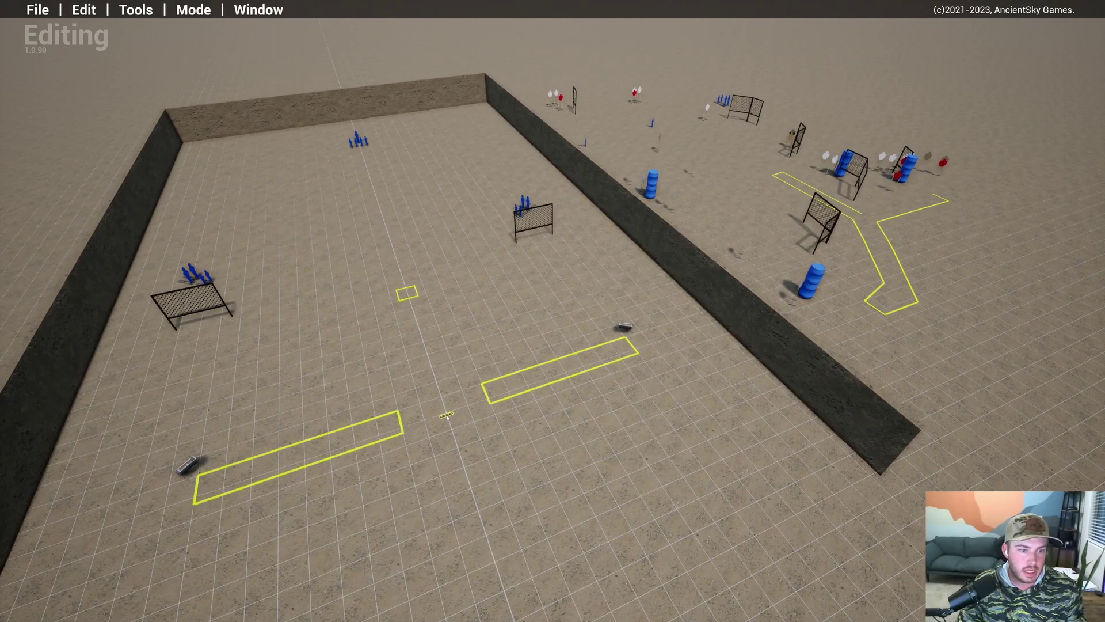
key("s")
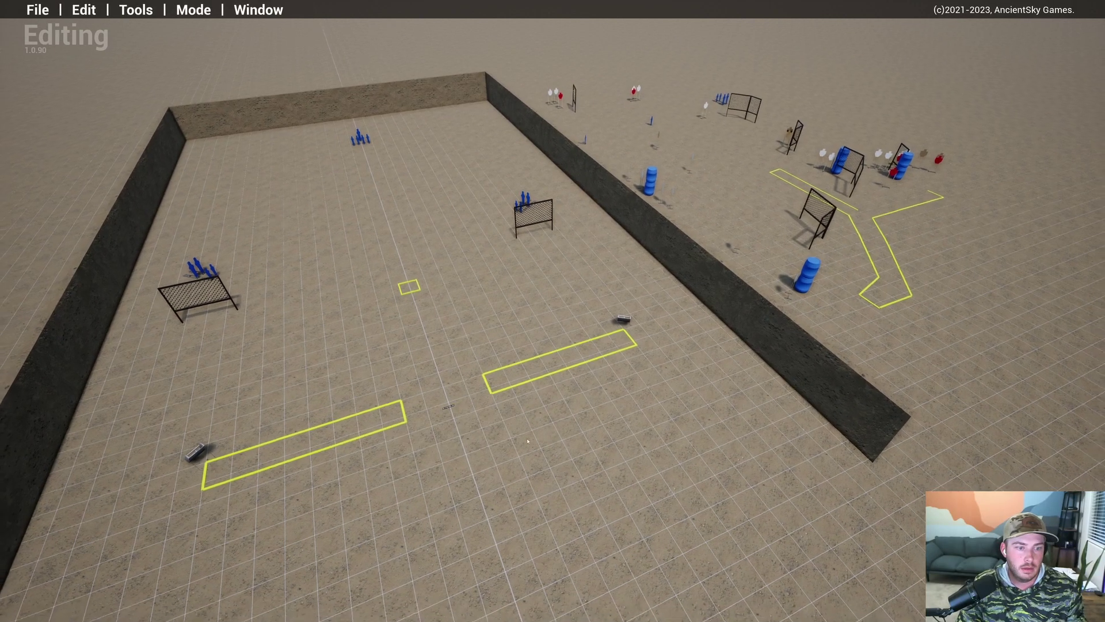
Step: Examine the whole stage from behind the start marker, including the mesh walls in front of the side clusters
right_click_drag(447, 420, 461, 371)
key("w")
scroll(416, 333, "down", 6)
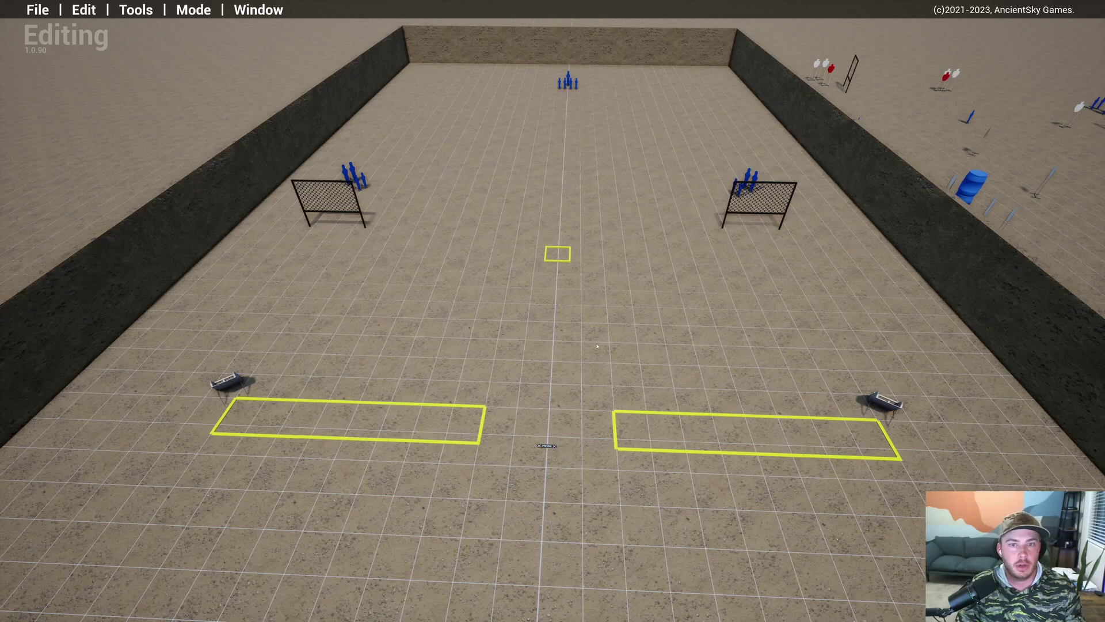
scroll(639, 339, "up", 4)
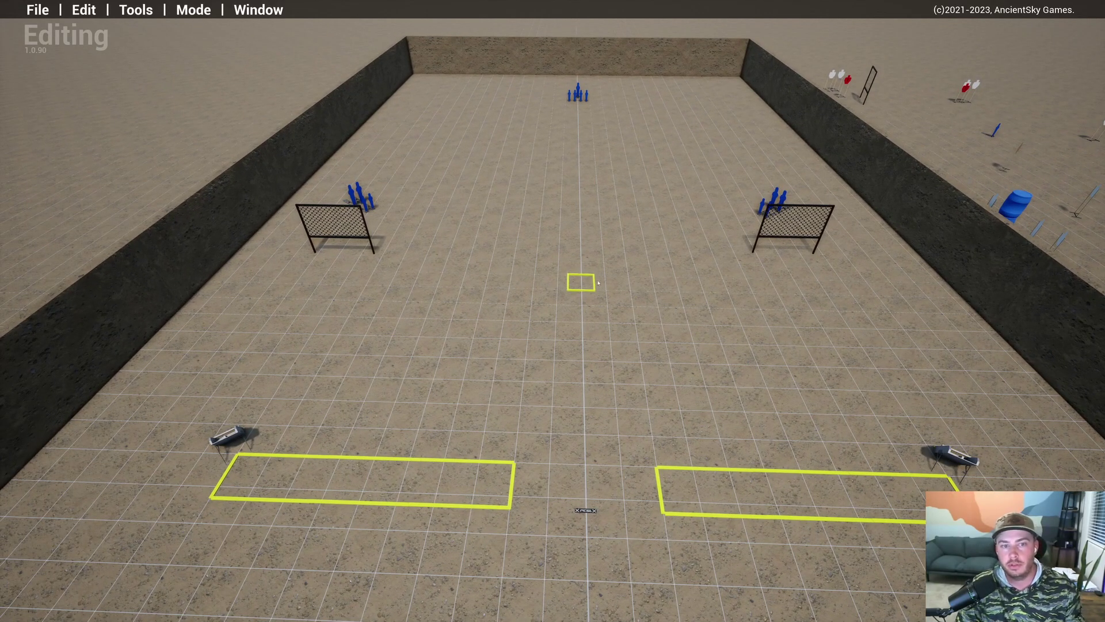
right_click_drag(751, 349, 982, 334)
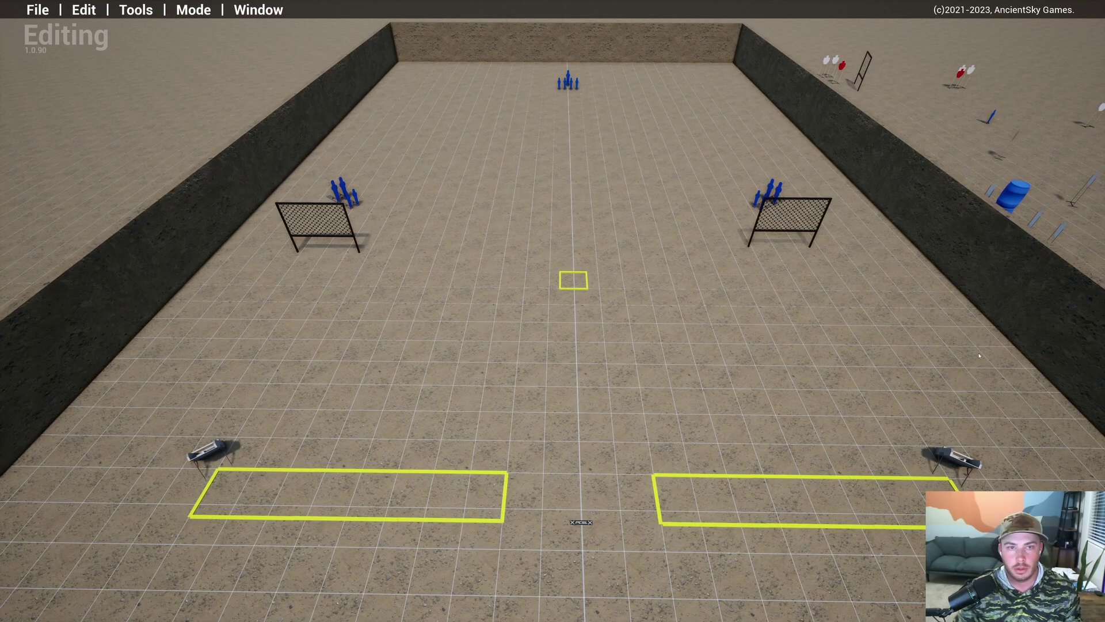
right_click_drag(755, 343, 748, 384)
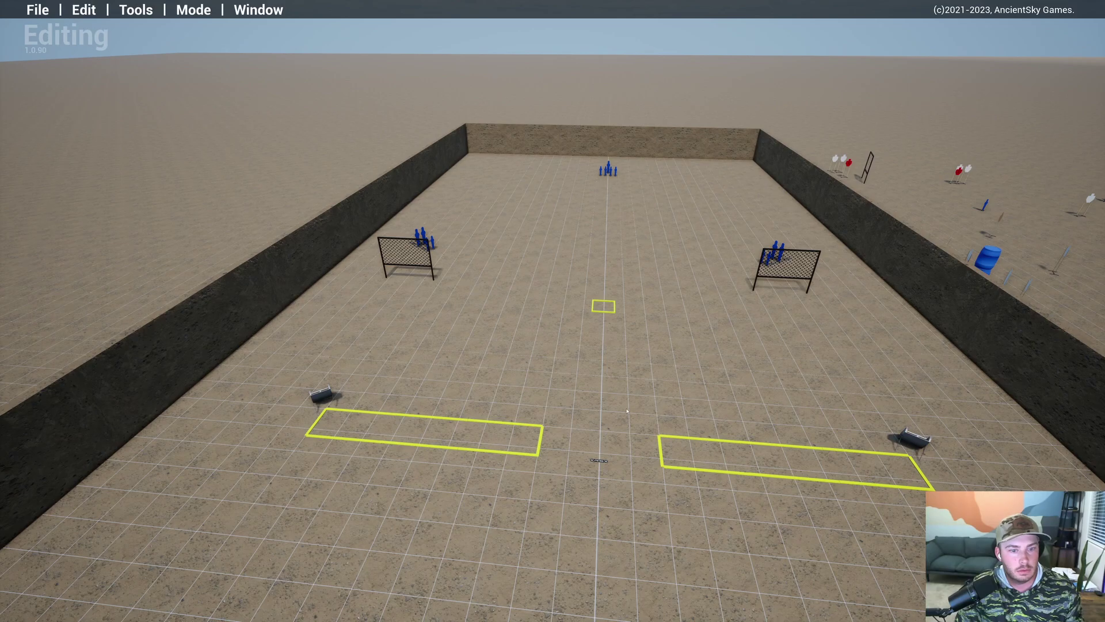
Step: Examine the stage layout at an angle from both sides of the bay
right_click_drag(627, 411, 704, 392)
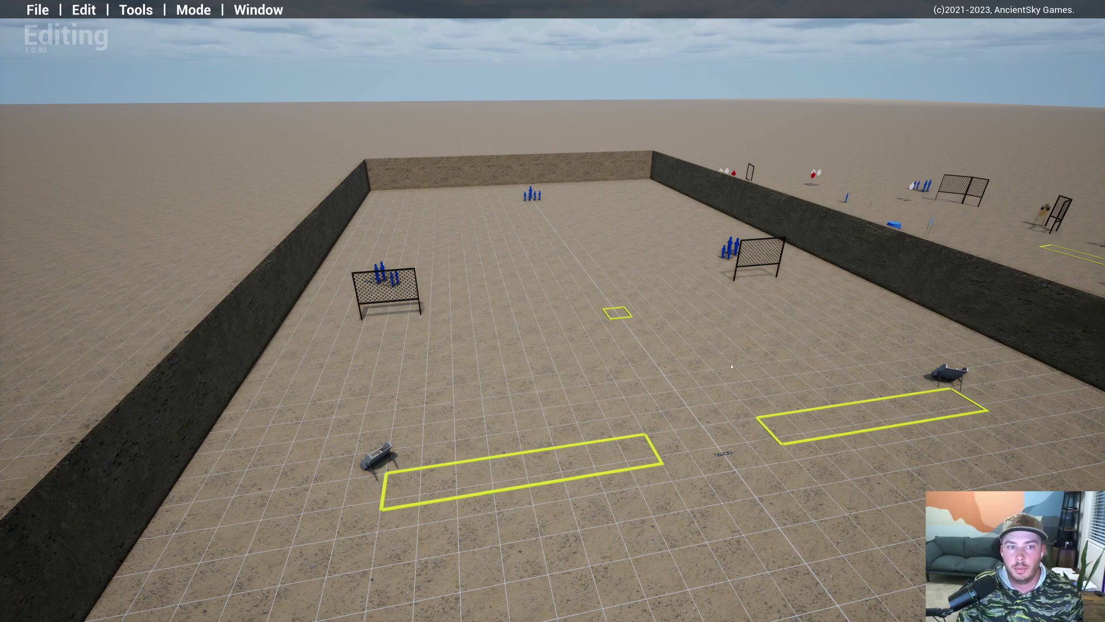
right_click_drag(742, 363, 622, 378)
key("w")
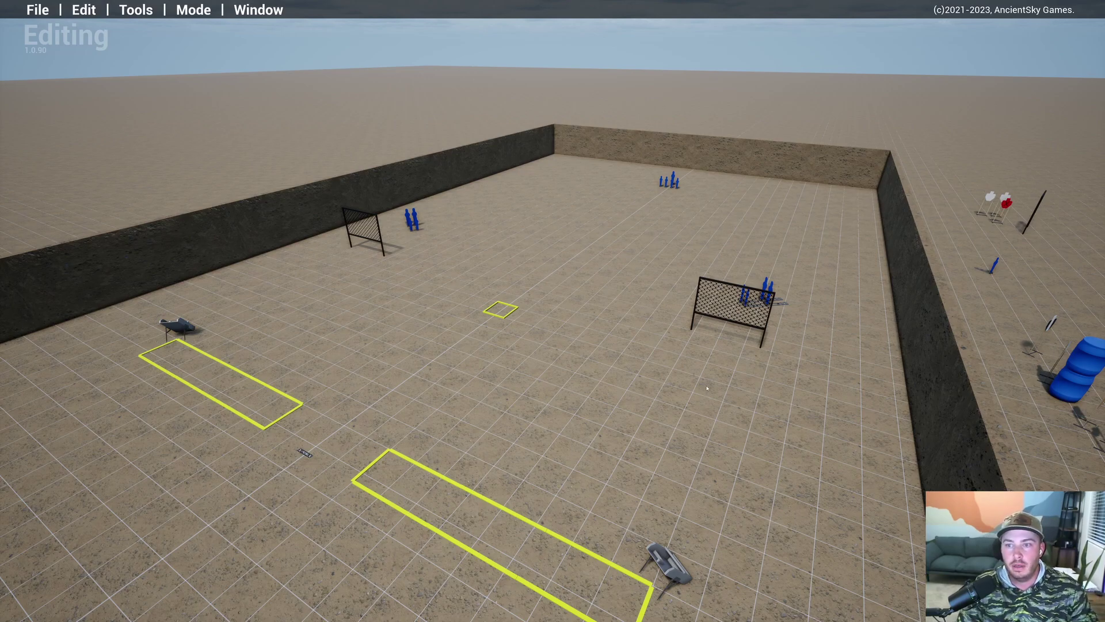
key("a")
right_click_drag(689, 425, 757, 436)
key("w")
key("a")
mouse_move(685, 447)
right_mouse_down()
mouse_move(694, 439)
mouse_move(672, 432)
right_mouse_up()
key("s")
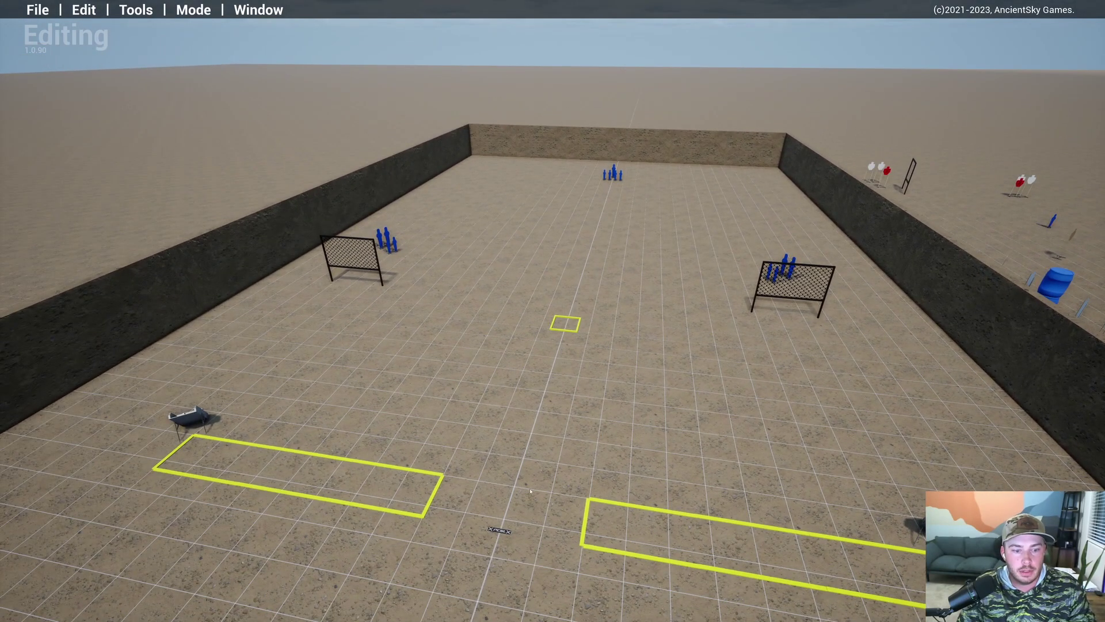
key("a")
key("s")
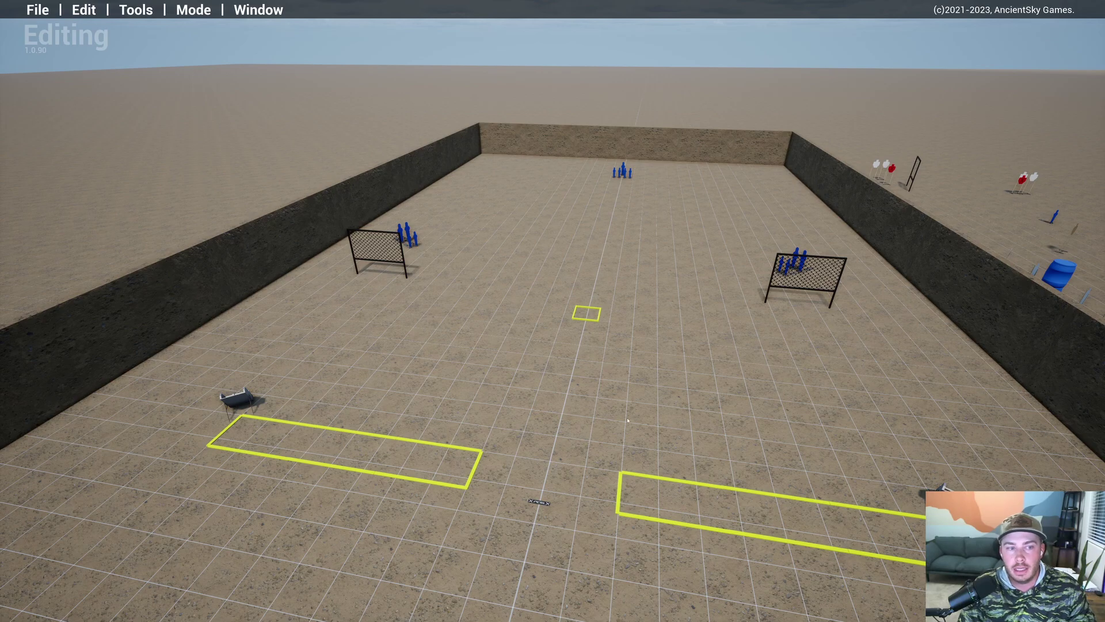
Step: Examine the full stage from behind the fault line areas and obliquely, comparing the mesh walls, grey stands and popper clusters
right_click_drag(717, 404, 783, 396)
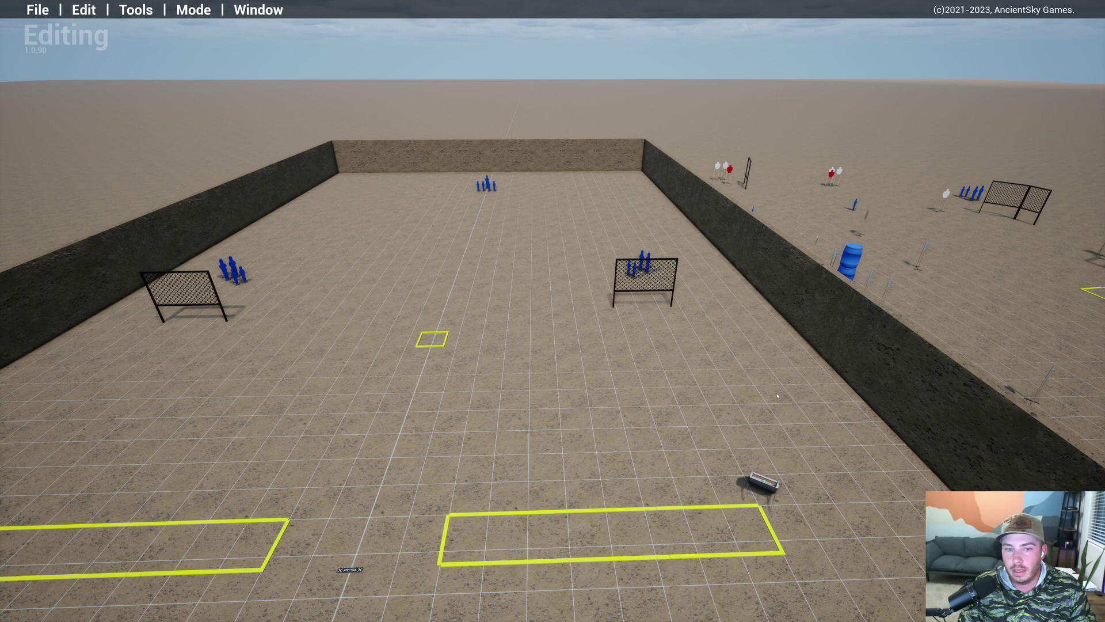
key("w")
key("a")
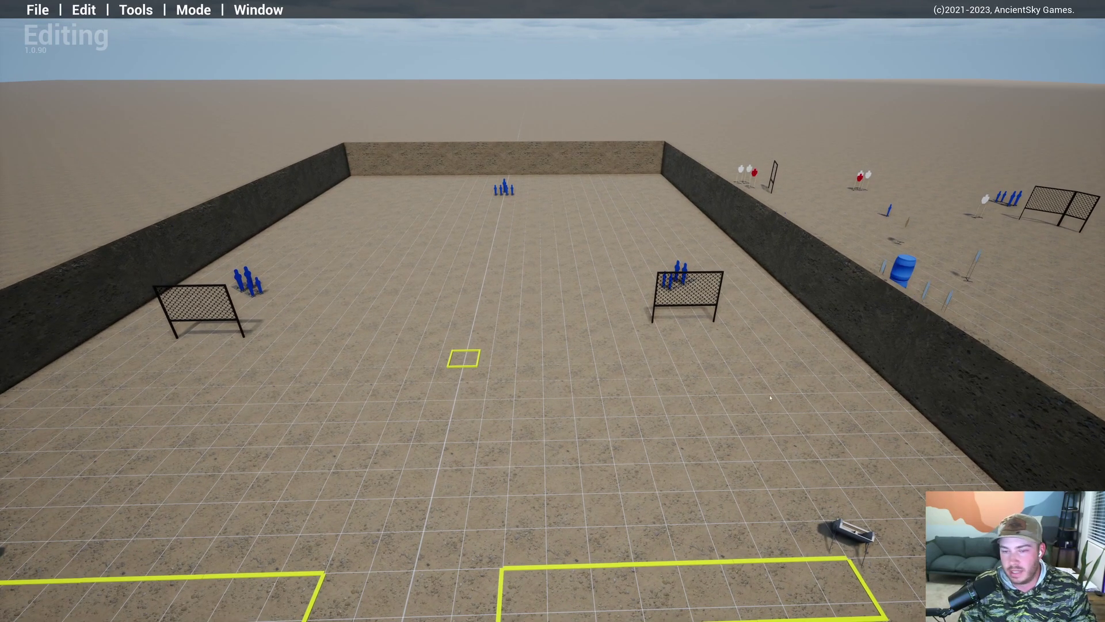
key("s")
right_click_drag(771, 392, 701, 390)
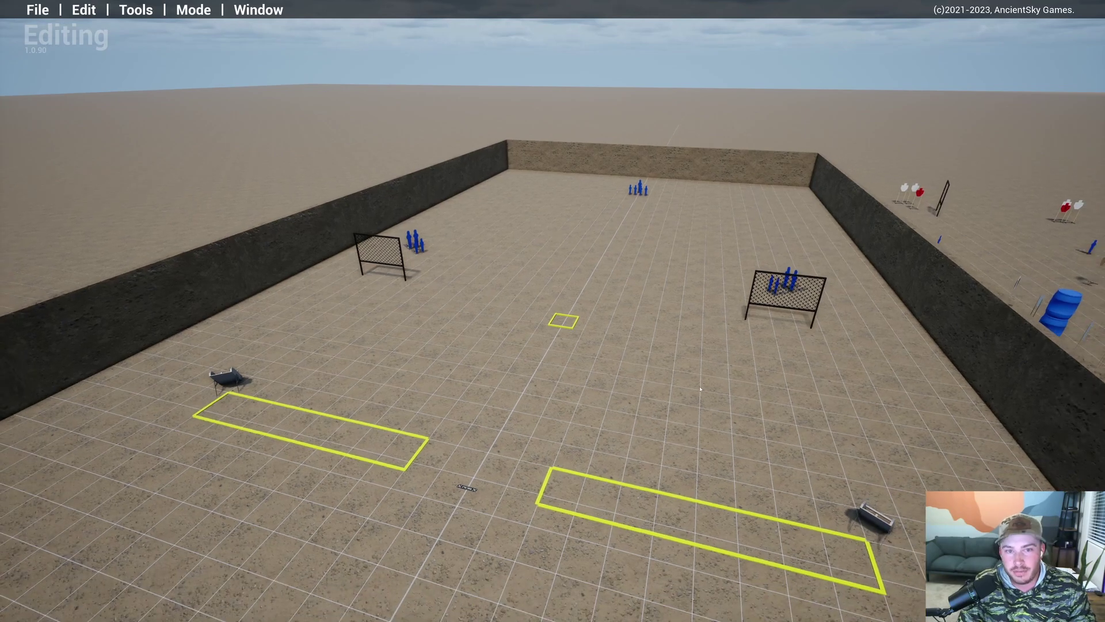
key("a")
key("w")
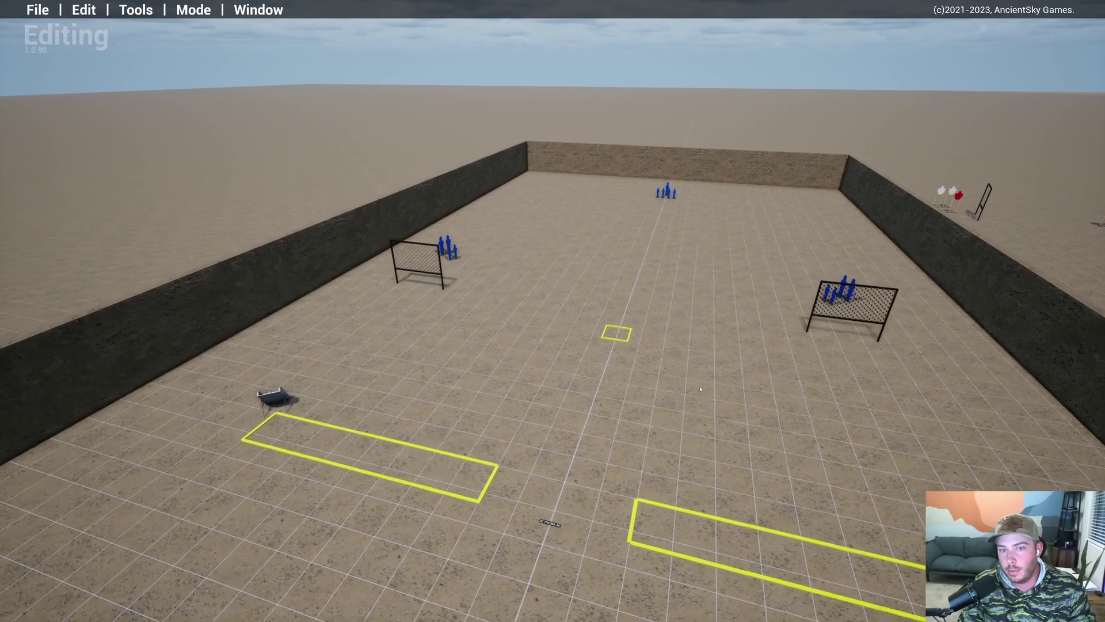
key("d")
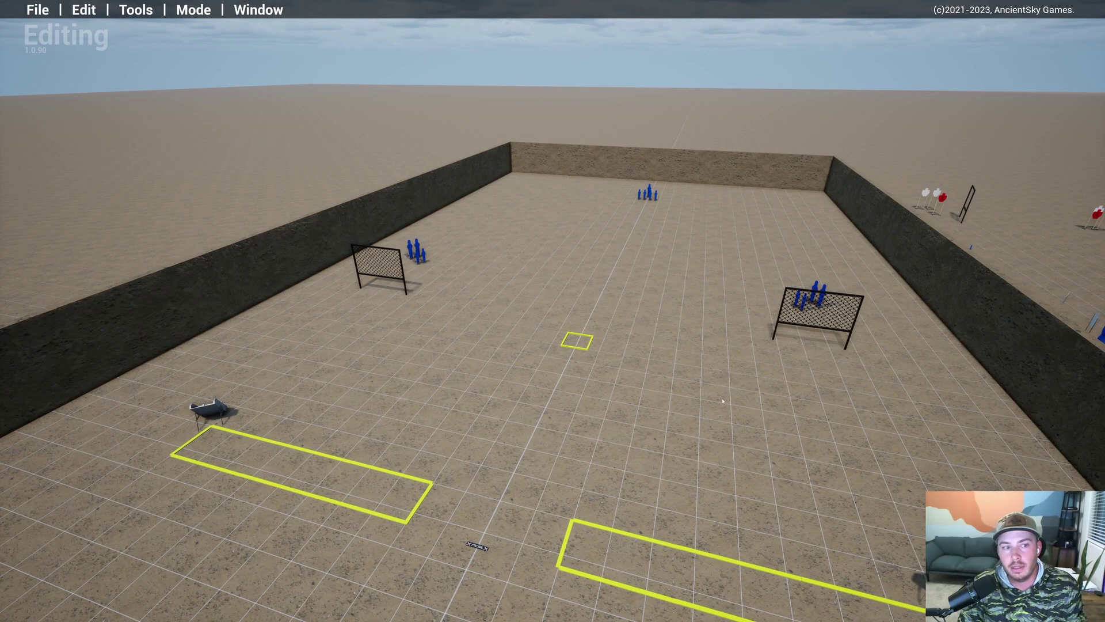
mouse_move(722, 401)
right_mouse_down()
mouse_move(955, 402)
mouse_move(567, 405)
mouse_move(717, 410)
mouse_move(665, 417)
mouse_move(512, 356)
mouse_move(595, 348)
mouse_move(536, 359)
right_mouse_up()
key("d")
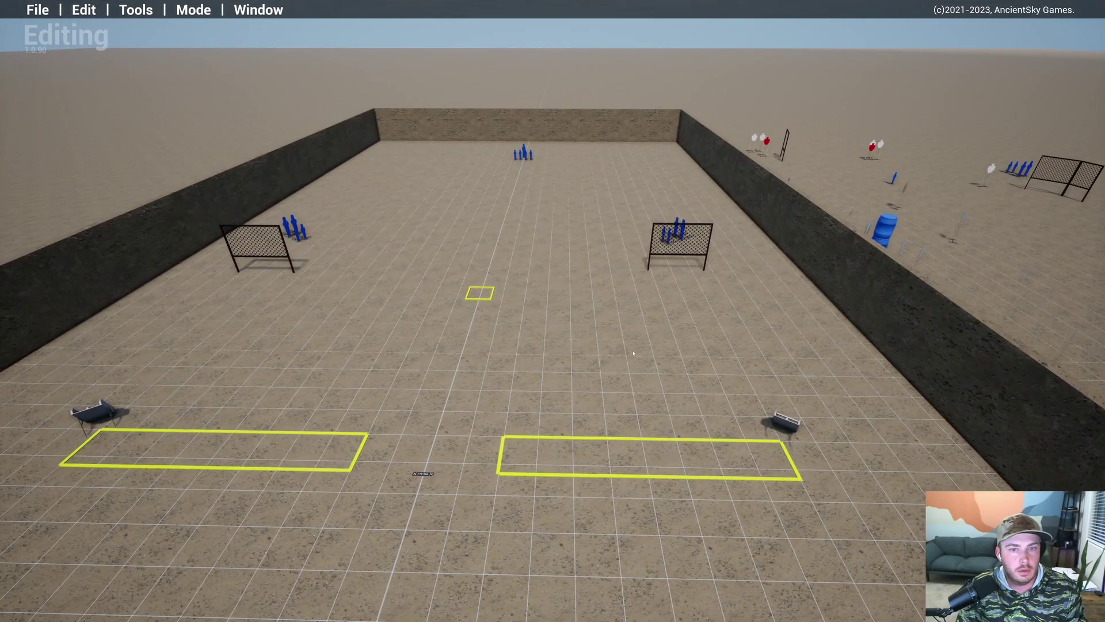
right_click_drag(633, 353, 623, 364)
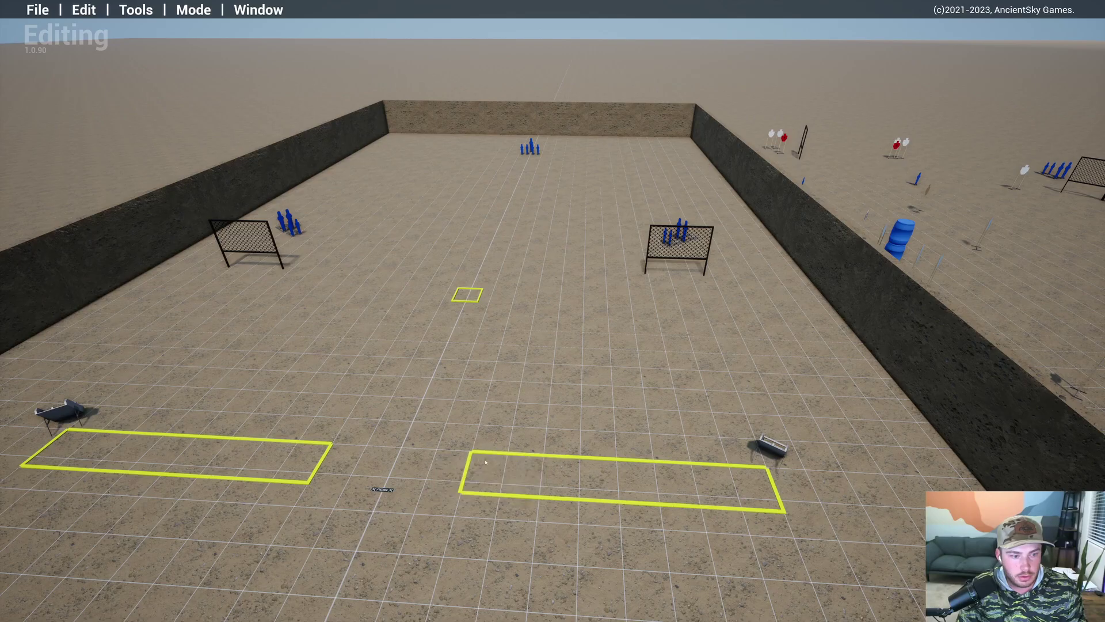
Step: Search the prop inventory for "text" and pick a flat text prop to lay on the ground
key("a")
right_click_drag(710, 469, 610, 413)
key("s")
key("Tab")
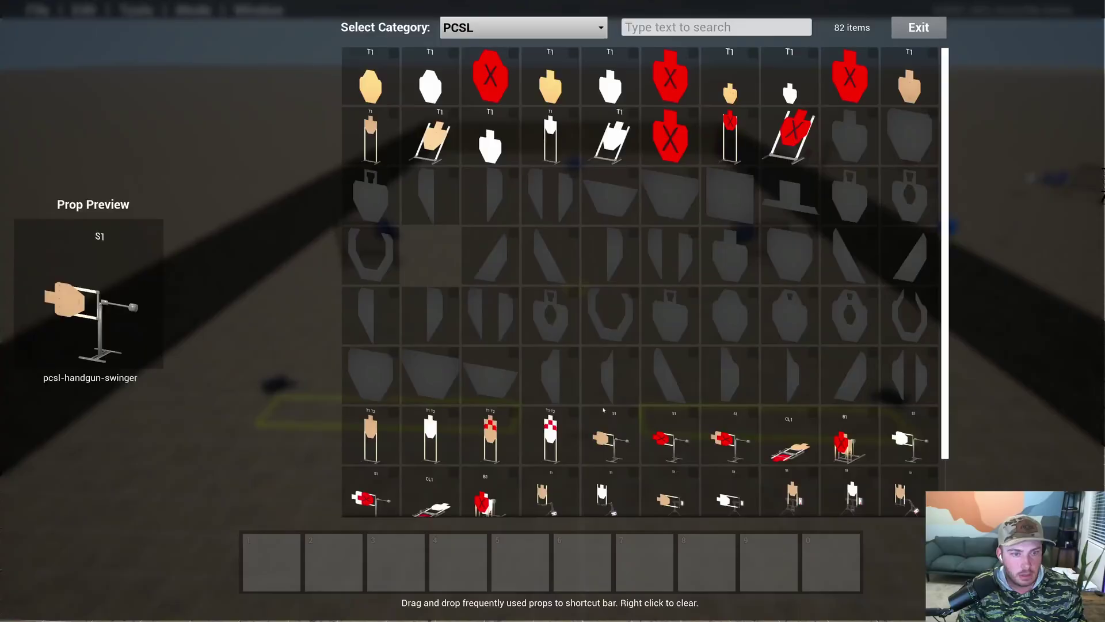
left_click(716, 27)
type("text")
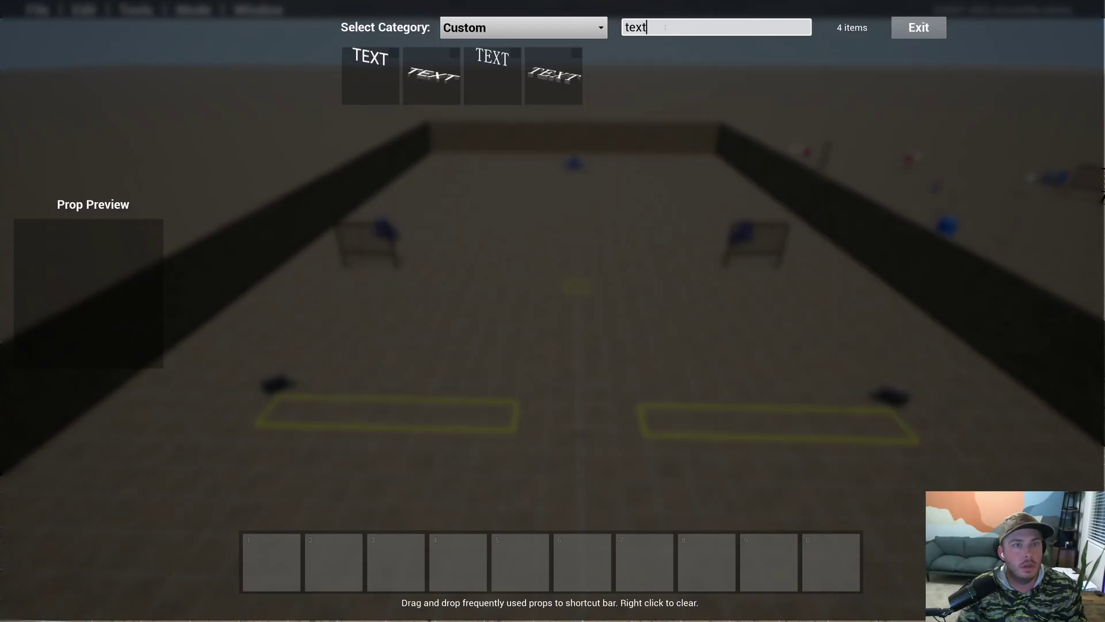
left_click(553, 87)
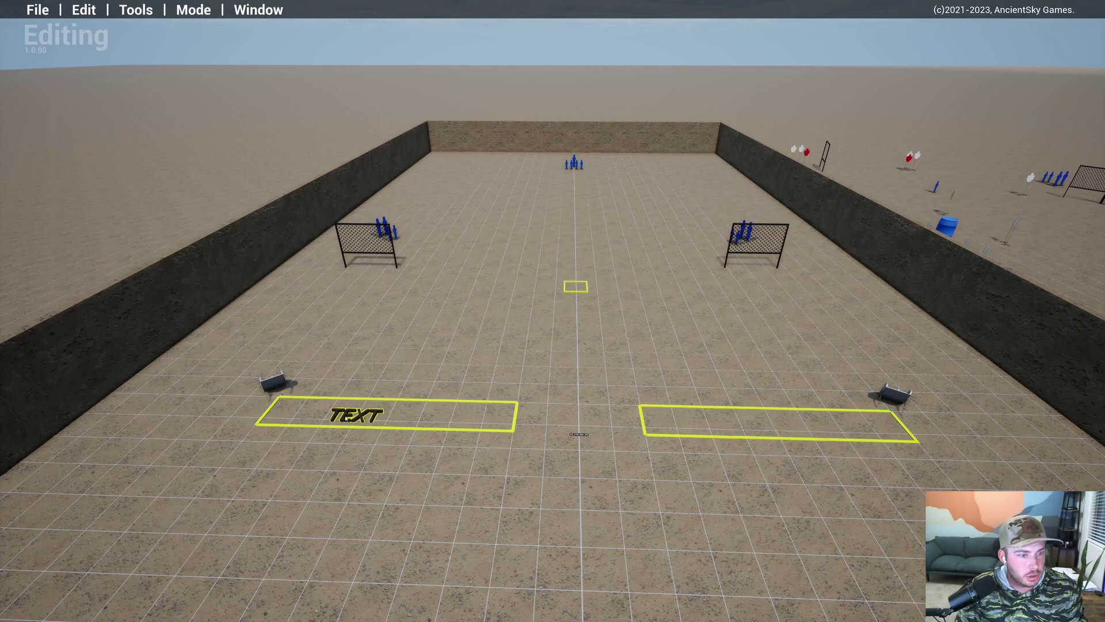
Step: Place the text at the outer end of the left fault line area and change it to "1"
left_click(321, 412)
key("i")
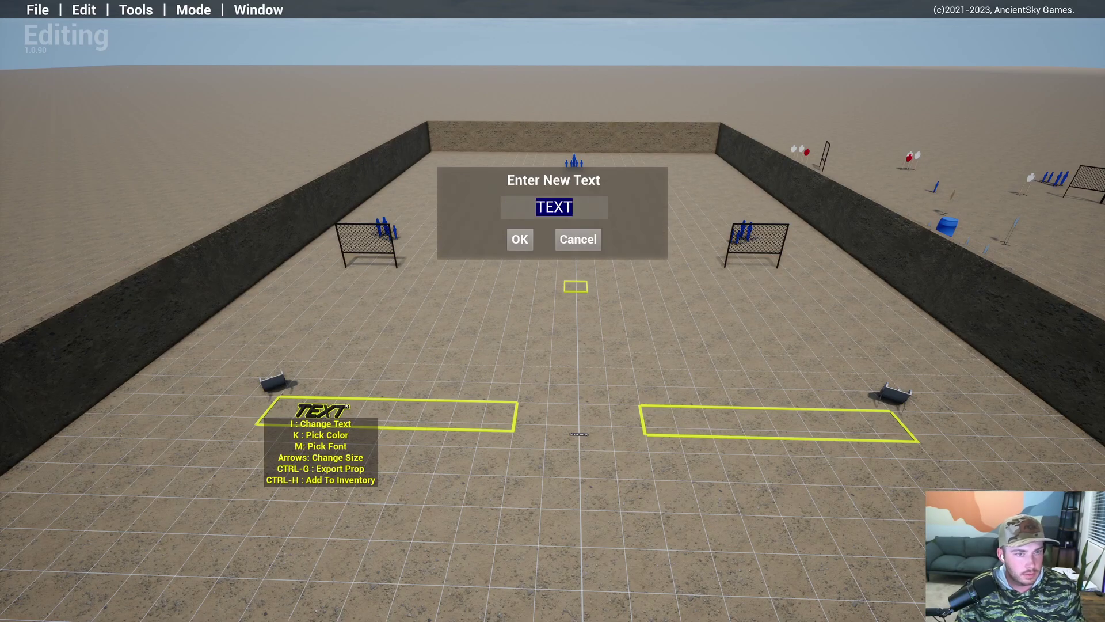
key("BackSpace")
key("Return")
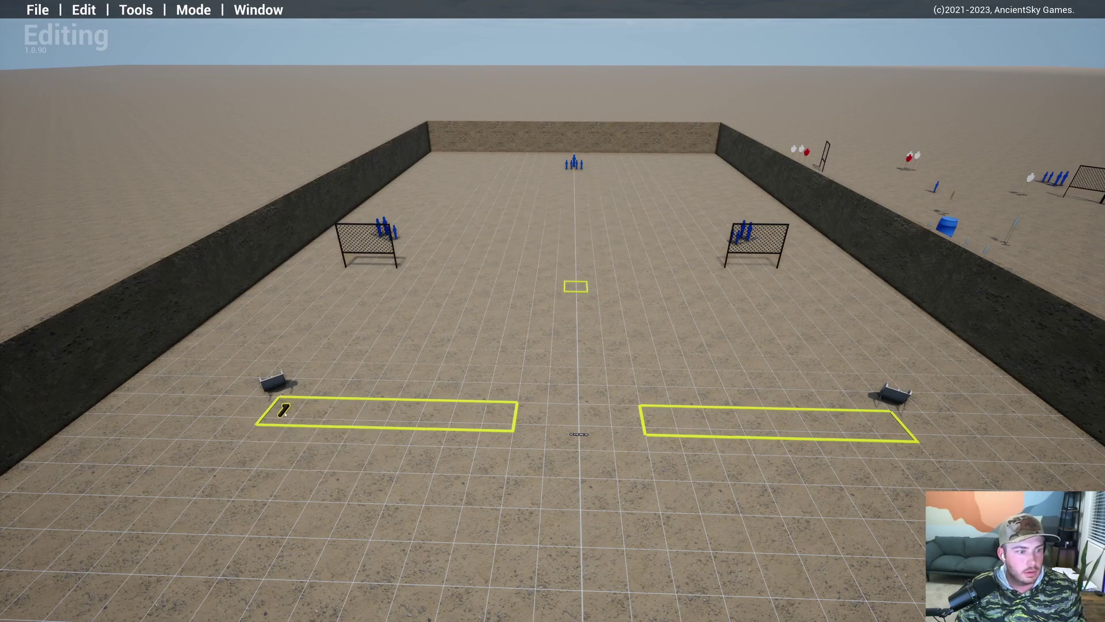
left_click(285, 412)
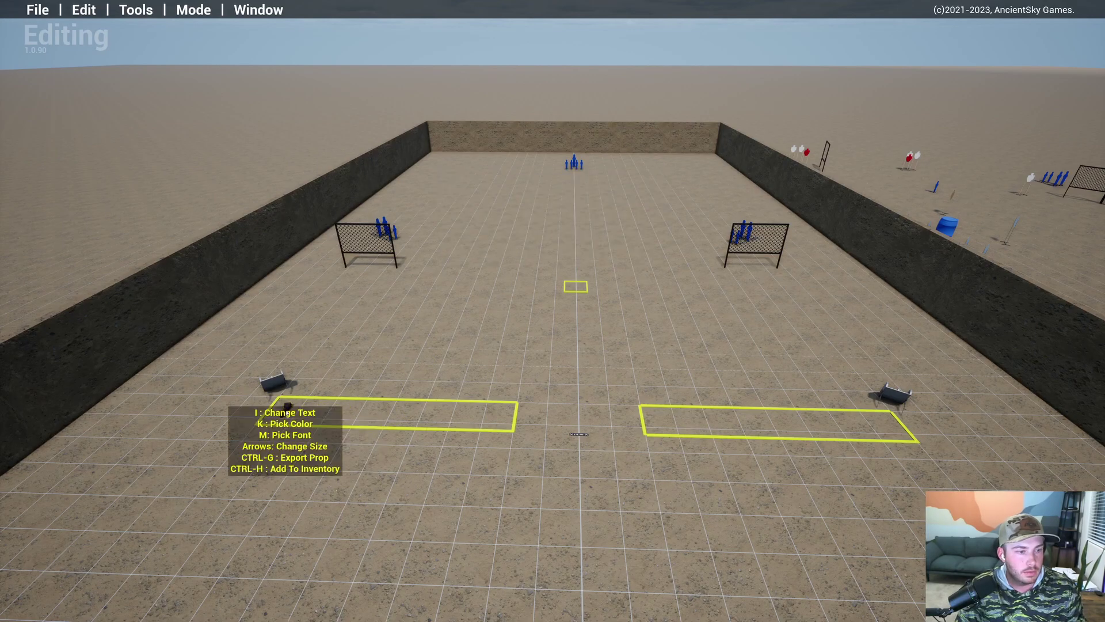
Step: Place a copy of the number at the inner end of the left fault line area and change it to "2"
left_click(494, 413)
type("i")
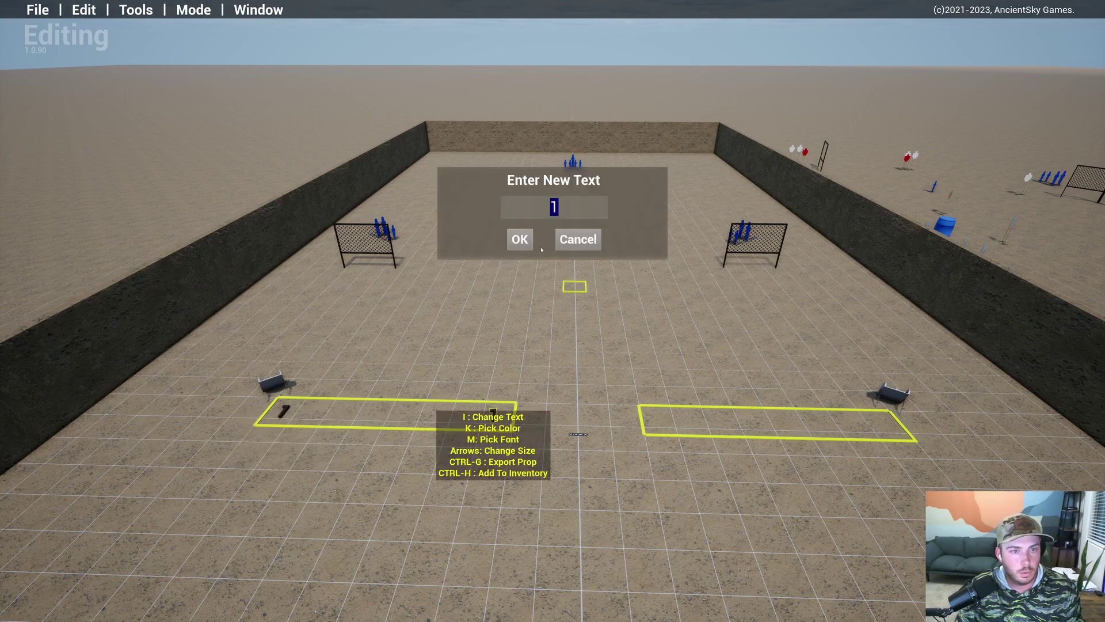
type("2")
left_click(520, 239)
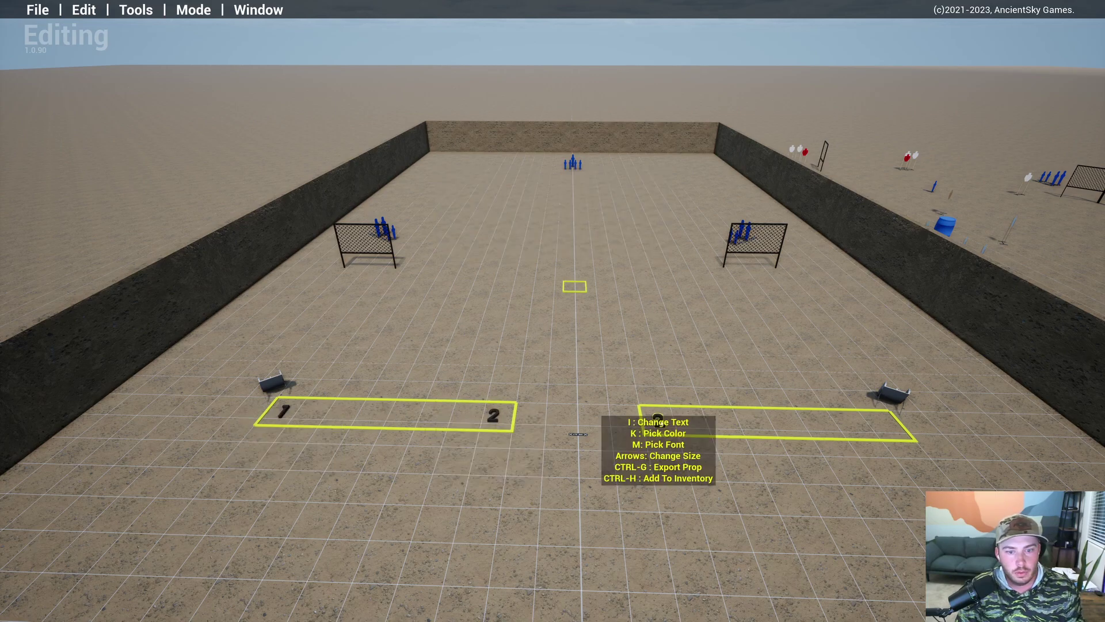
Step: Number the right fault line area with text copies, "3" at its inner end and "4" at its outer end
type("i3")
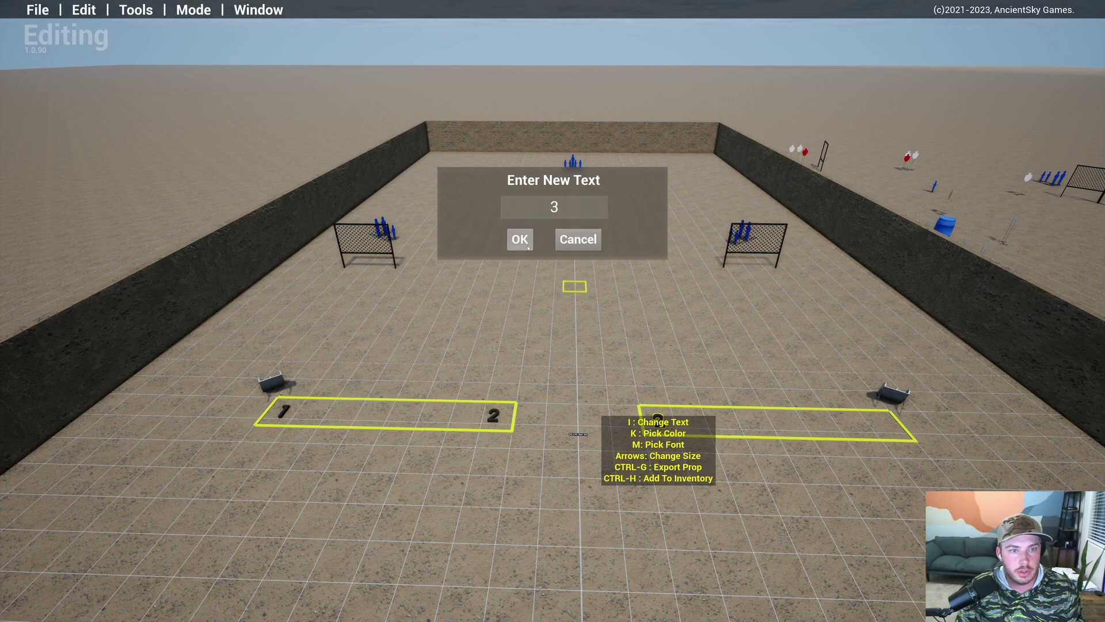
left_click(519, 239)
left_click_drag(660, 423, 884, 428, "ctrl")
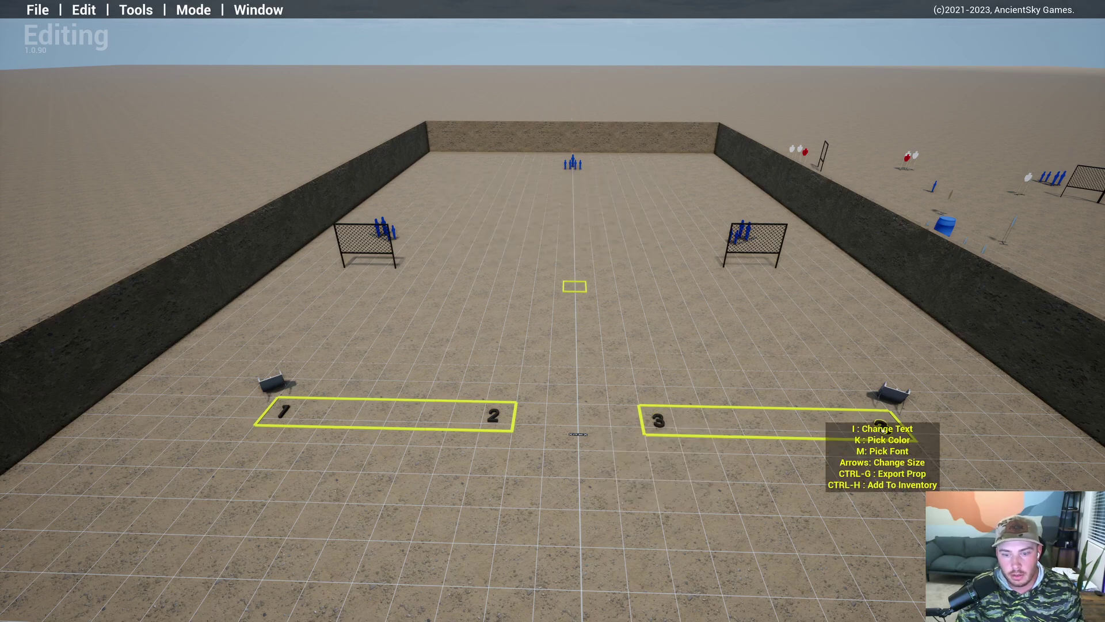
type("i4")
left_click(520, 239)
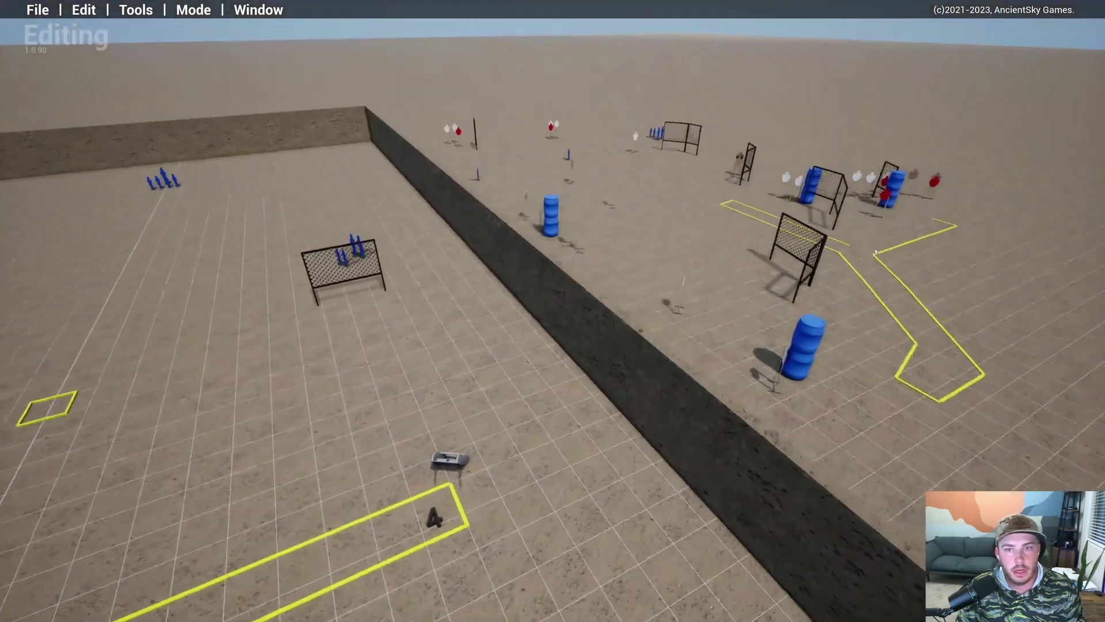
Step: Move the white target pair, two red-and-white target groups and one mesh wall from the neighbouring stage into the bay
right_click_drag(876, 252, 832, 254)
left_click_drag(859, 217, 355, 205)
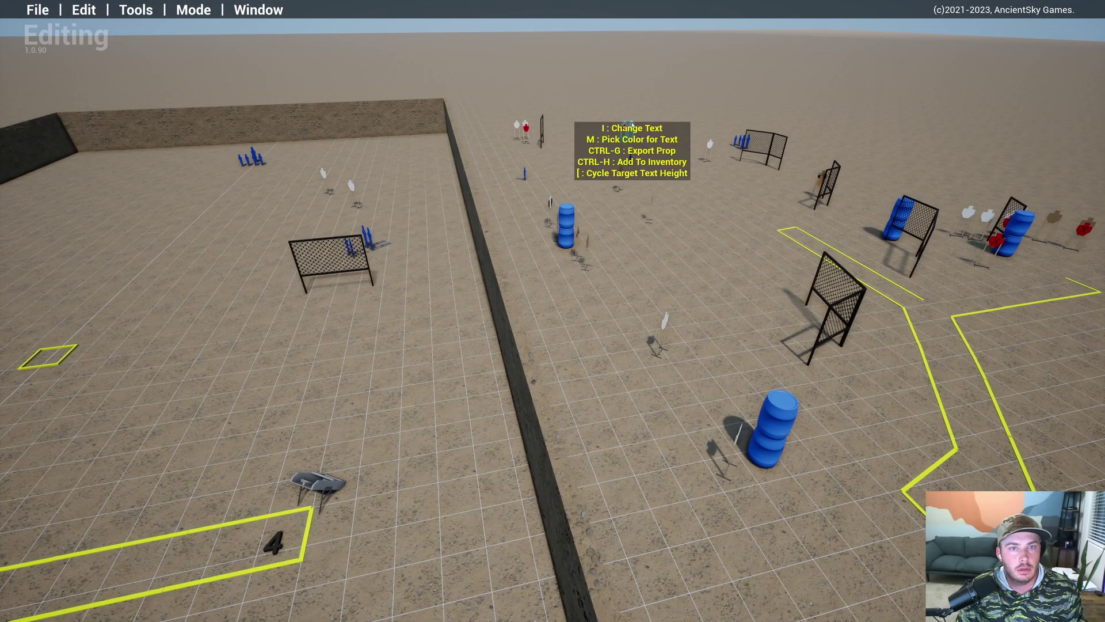
left_click_drag(627, 128, 99, 168)
left_click_drag(527, 129, 433, 443)
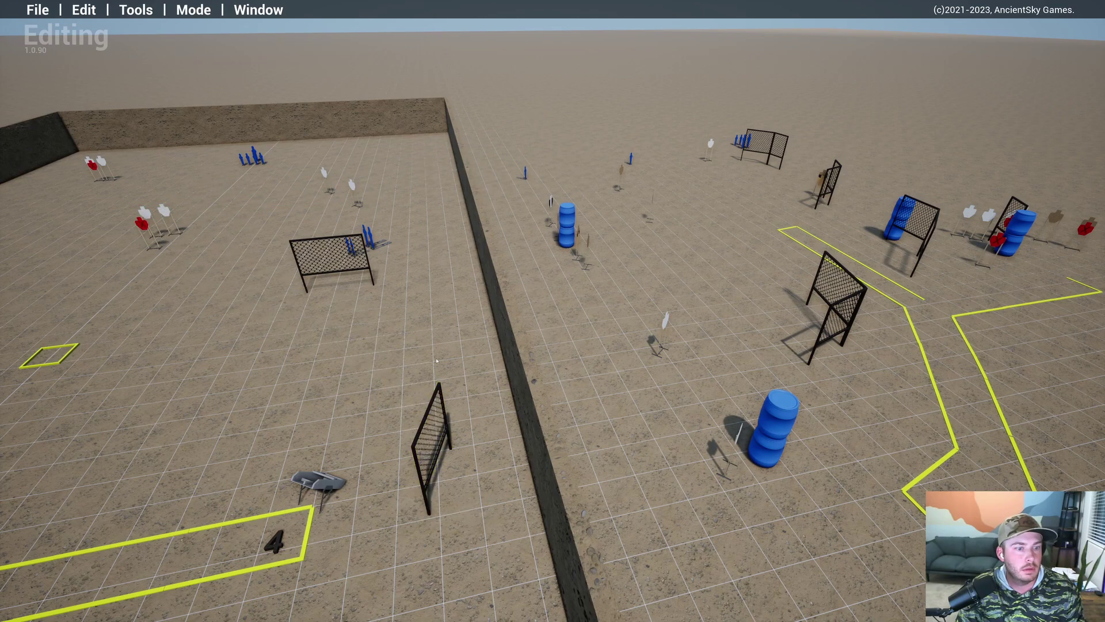
Step: Examine the relocated targets and mesh wall from behind the numbered fault line areas and from the side
key("s")
key("a")
right_click_drag(298, 380, 435, 384)
key("a")
key("s")
key("w")
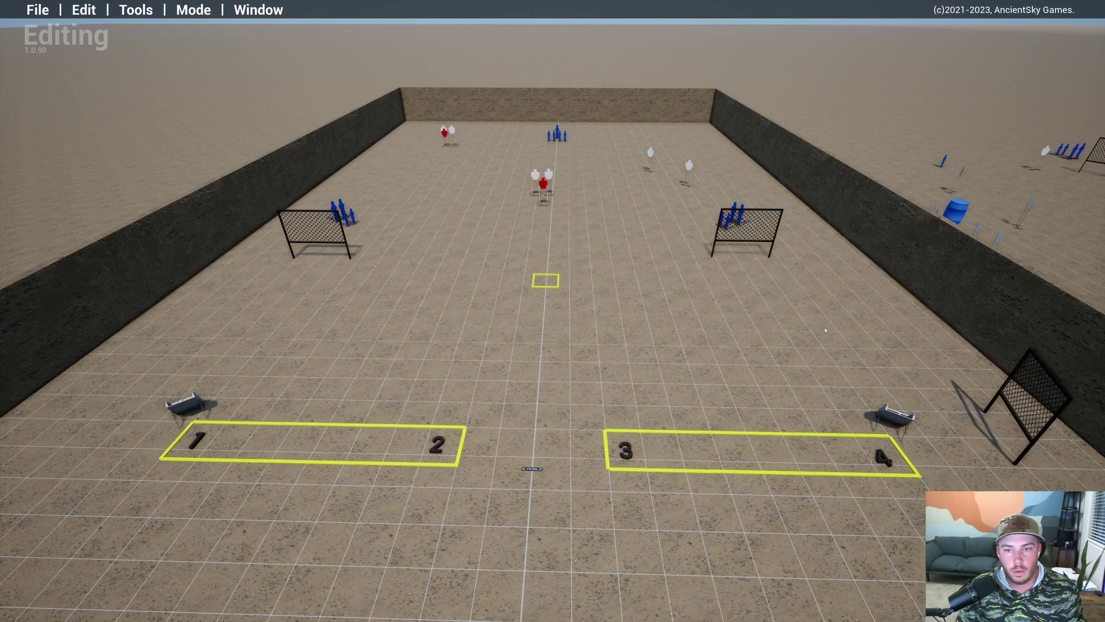
key("d")
mouse_move(850, 310)
right_mouse_down()
mouse_move(839, 301)
mouse_move(802, 317)
mouse_move(841, 313)
right_mouse_up()
key("s")
key("w")
key("d")
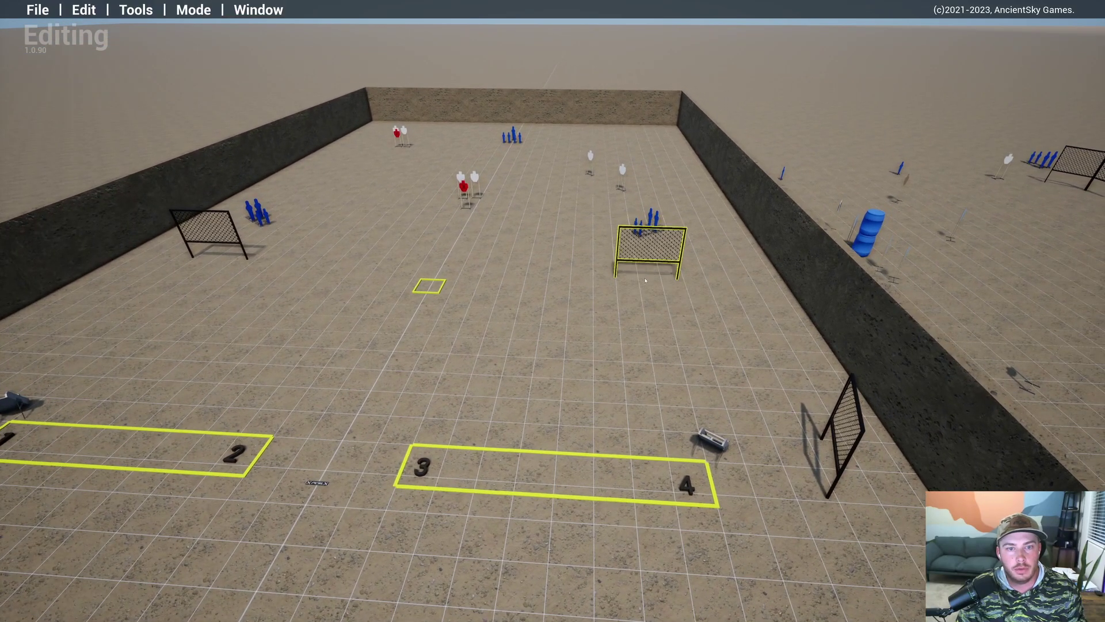
Step: Add a perpendicular mesh wall at the outer end of the right cluster's mesh wall and set a white target beside it
left_click_drag(645, 280, 650, 284)
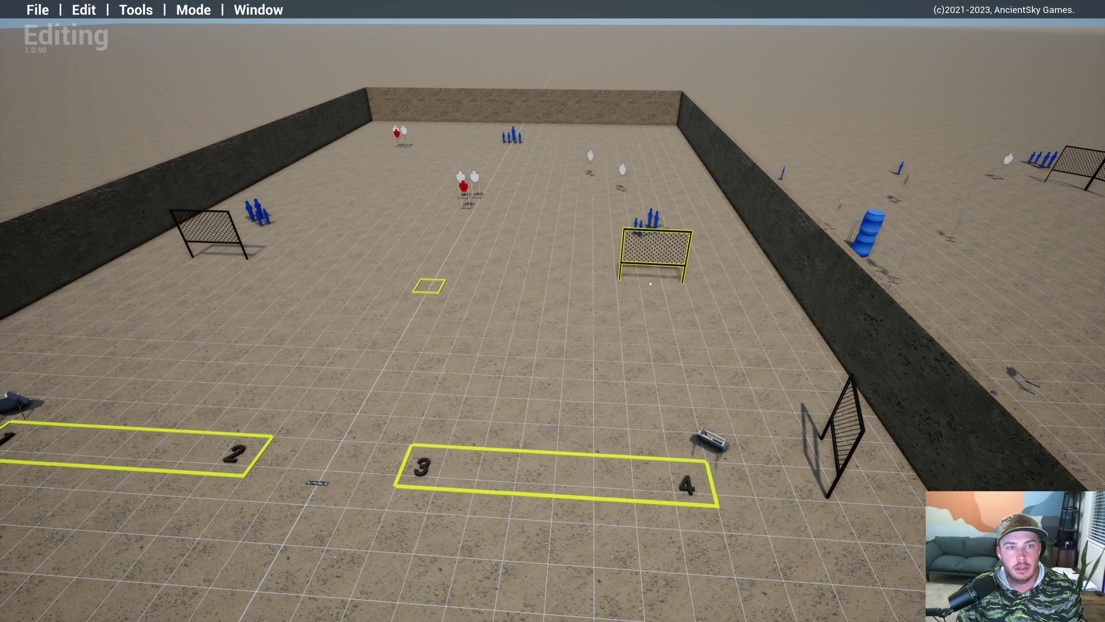
key("s")
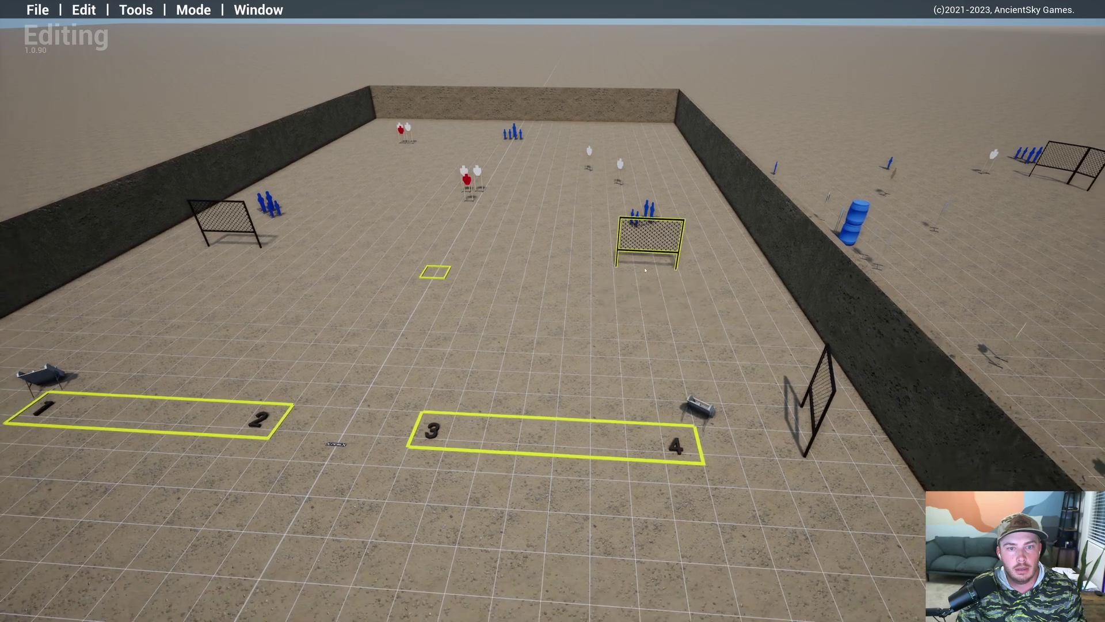
key("d")
right_click_drag(687, 310, 817, 277)
key("a")
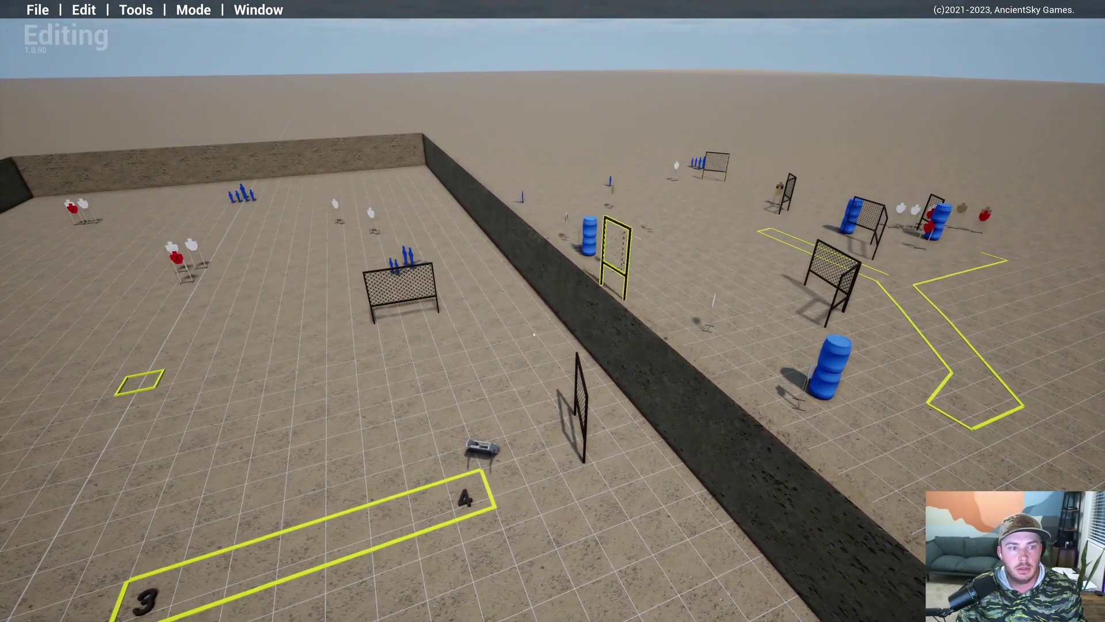
left_click_drag(448, 327, 442, 324)
key("a")
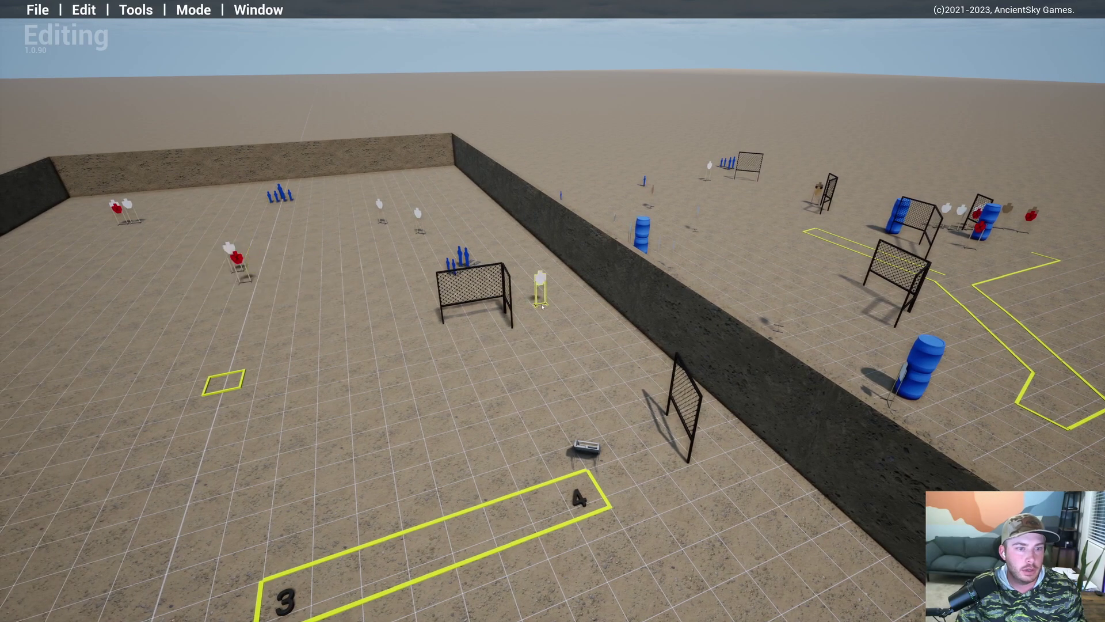
key("a")
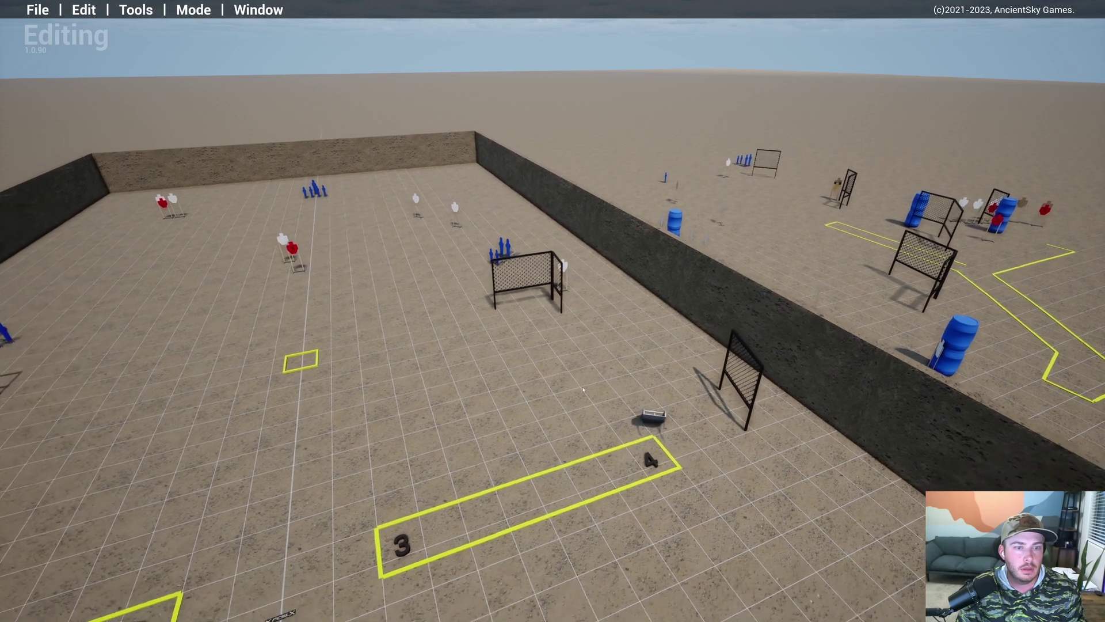
Step: Add a matching perpendicular mesh wall at the left cluster's wall and move a white target from the central group beside it
key("w")
right_click_drag(636, 375, 689, 324)
key("s")
key("a")
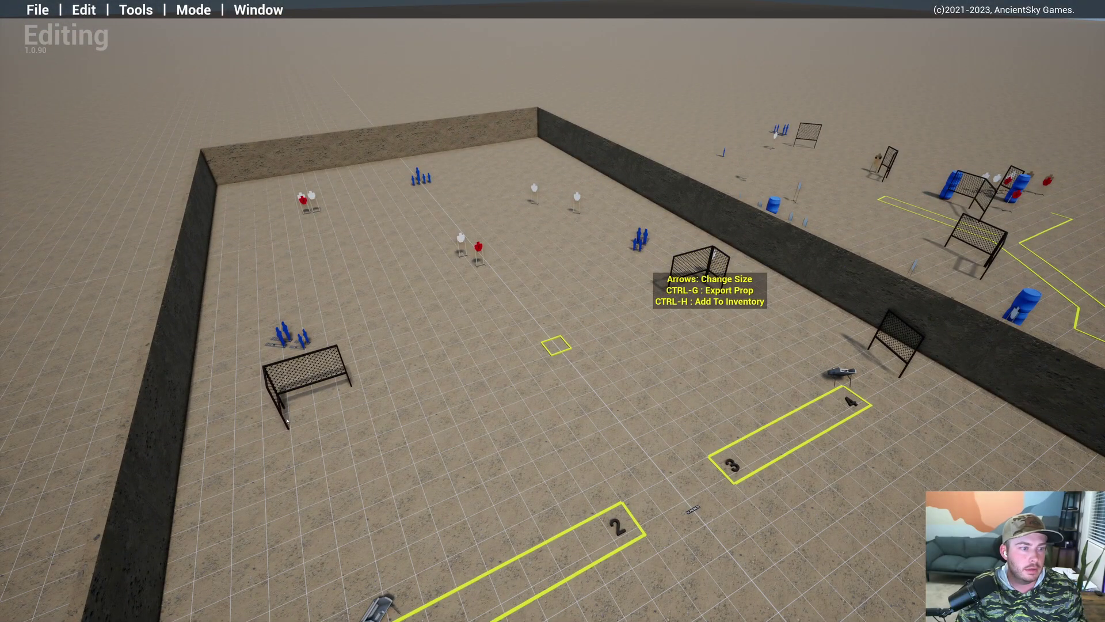
key("a")
left_click_drag(468, 247, 273, 412)
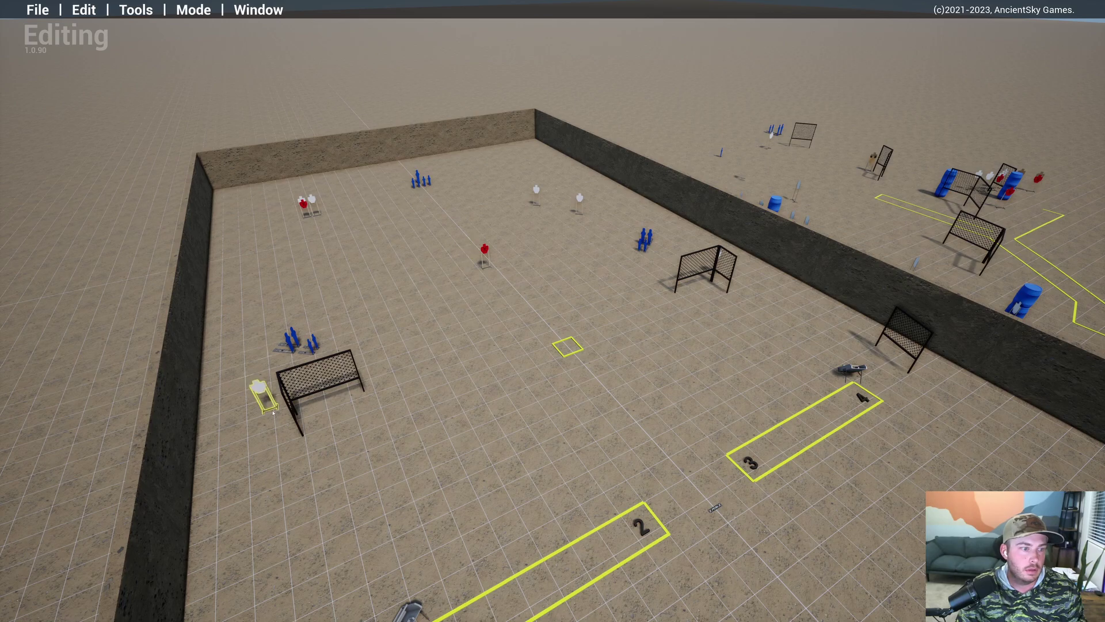
right_click_drag(278, 420, 806, 304)
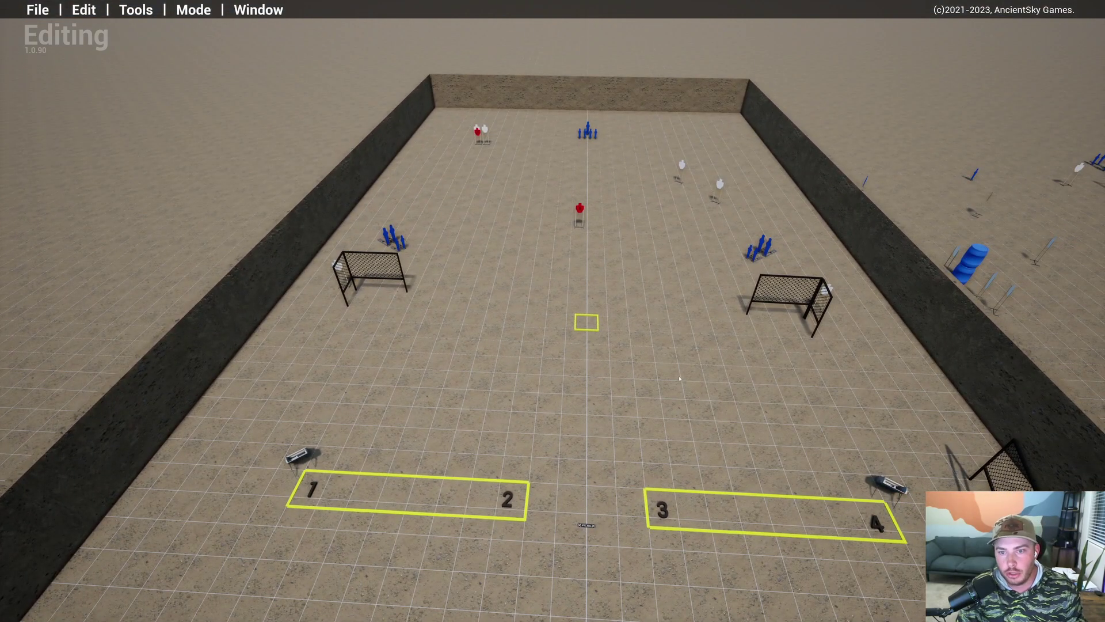
Step: Move the single red target from the centre line into the left half of the bay, near the left popper cluster
key("s")
key("d")
right_click_drag(679, 378, 660, 360)
key("a")
key("w")
key("a")
key("d")
key("w")
left_click(558, 262)
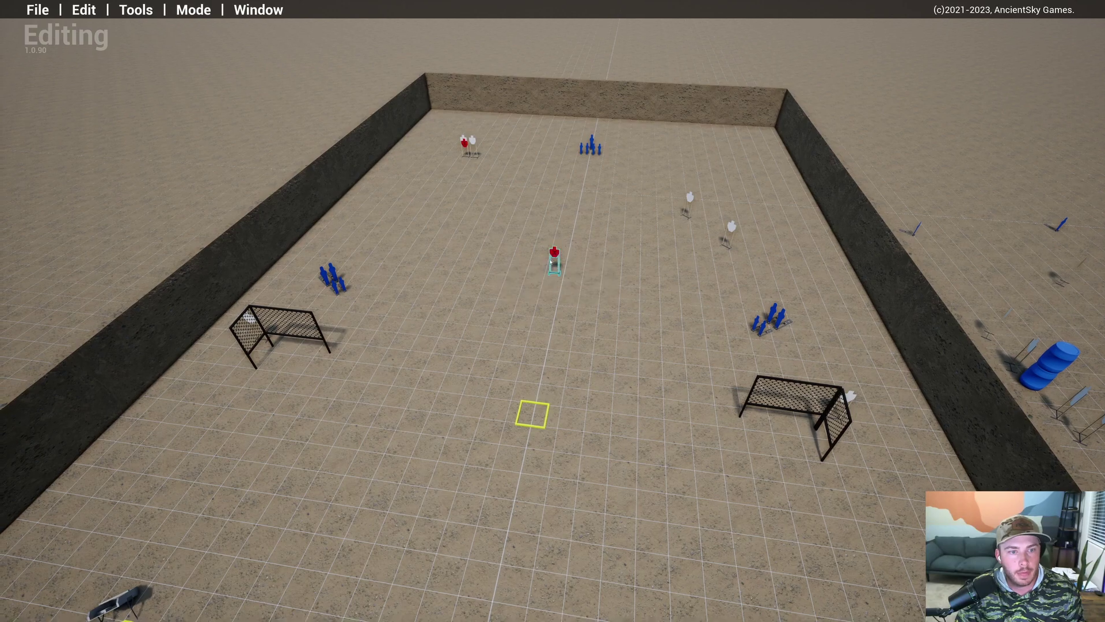
left_click_drag(556, 263, 454, 266)
left_click(585, 277)
Step: Move the rear red-and-white target group outward into the far left corner of the bay
key("s")
right_click_drag(605, 369, 635, 370)
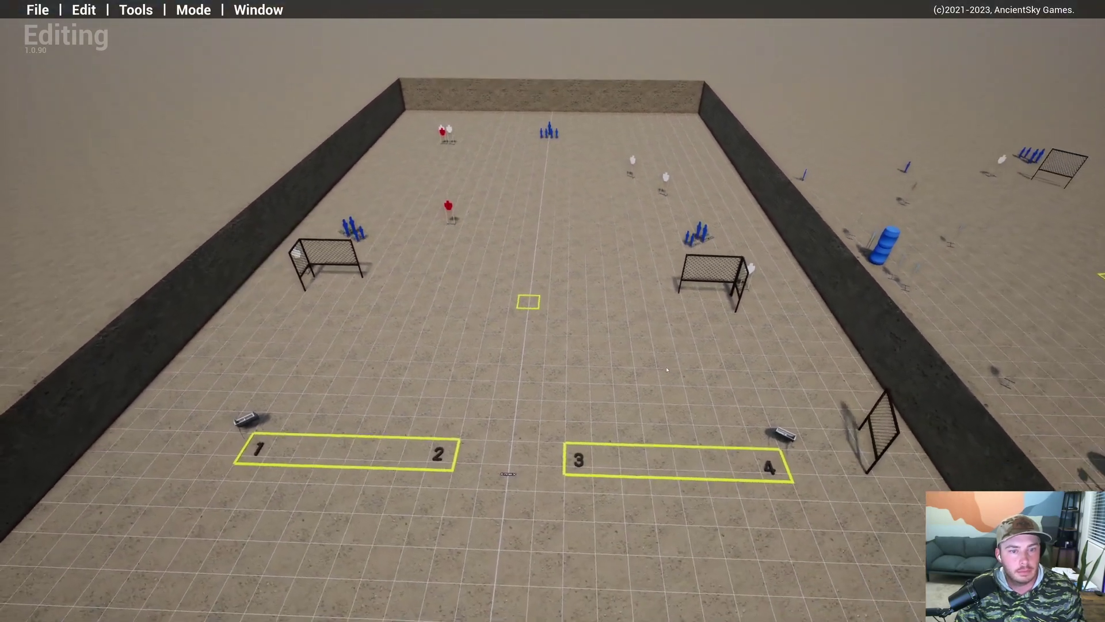
key("a")
key("w")
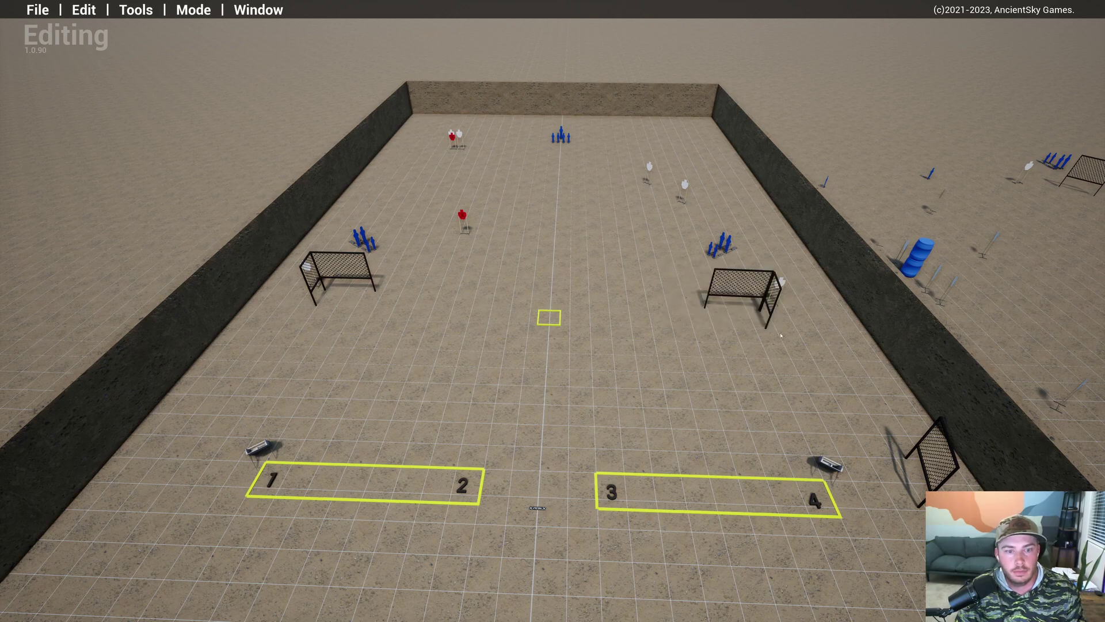
key("w")
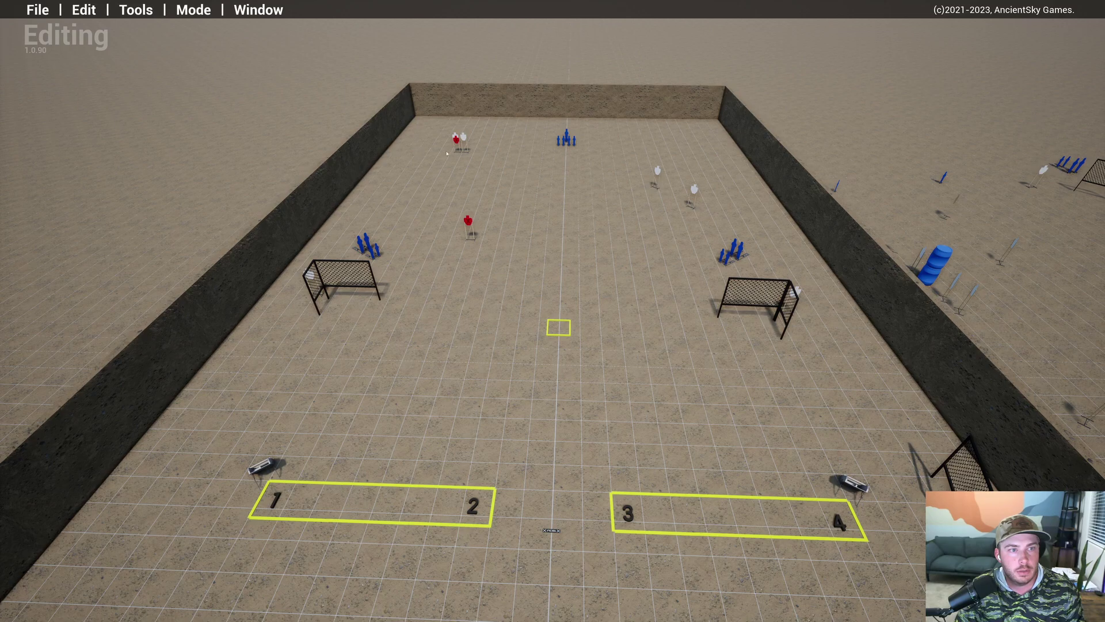
left_click_drag(464, 152, 434, 150)
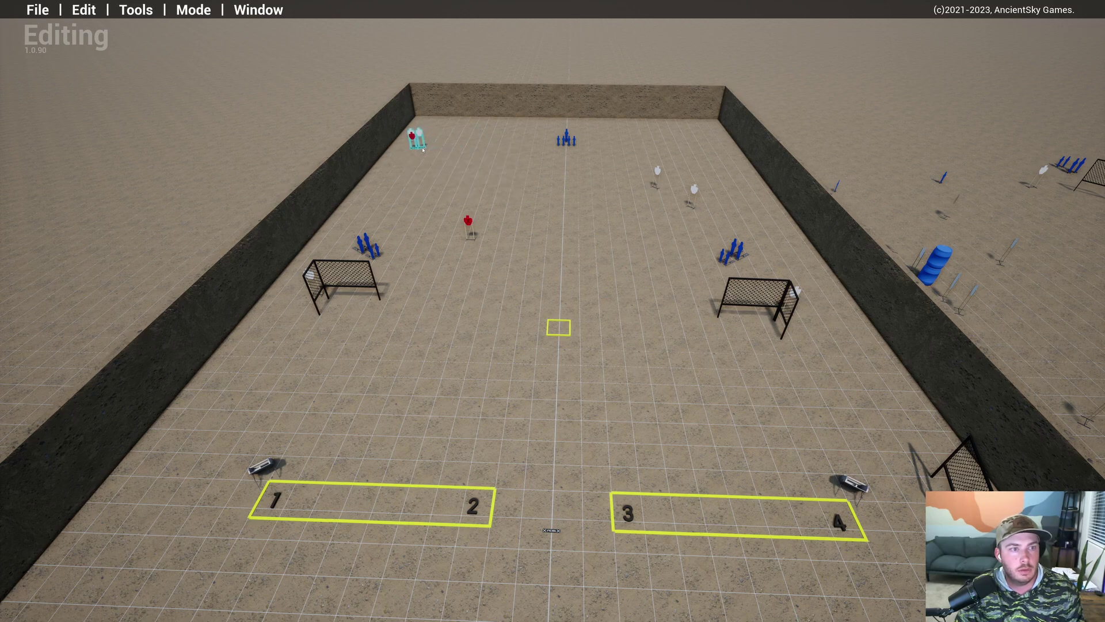
Step: Examine the popper clusters, mesh walls and targets at eye level from both numbered shooting areas
key("a")
key("w")
right_click_drag(432, 154, 427, 359)
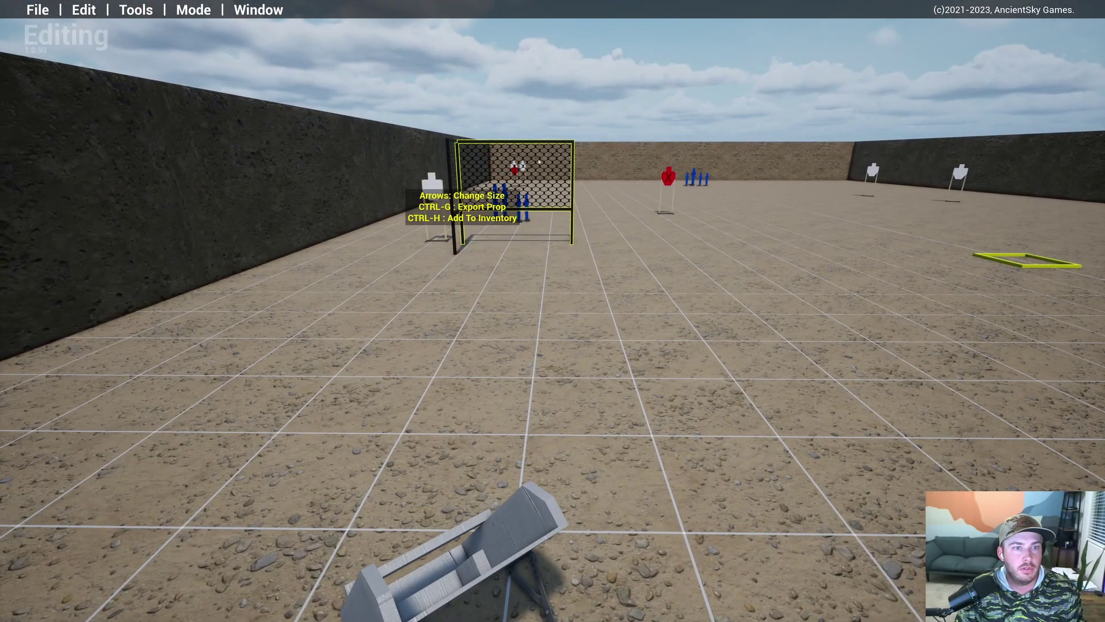
right_click_drag(540, 224, 590, 259)
right_click_drag(485, 196, 551, 265)
key("a")
key("d")
key("e")
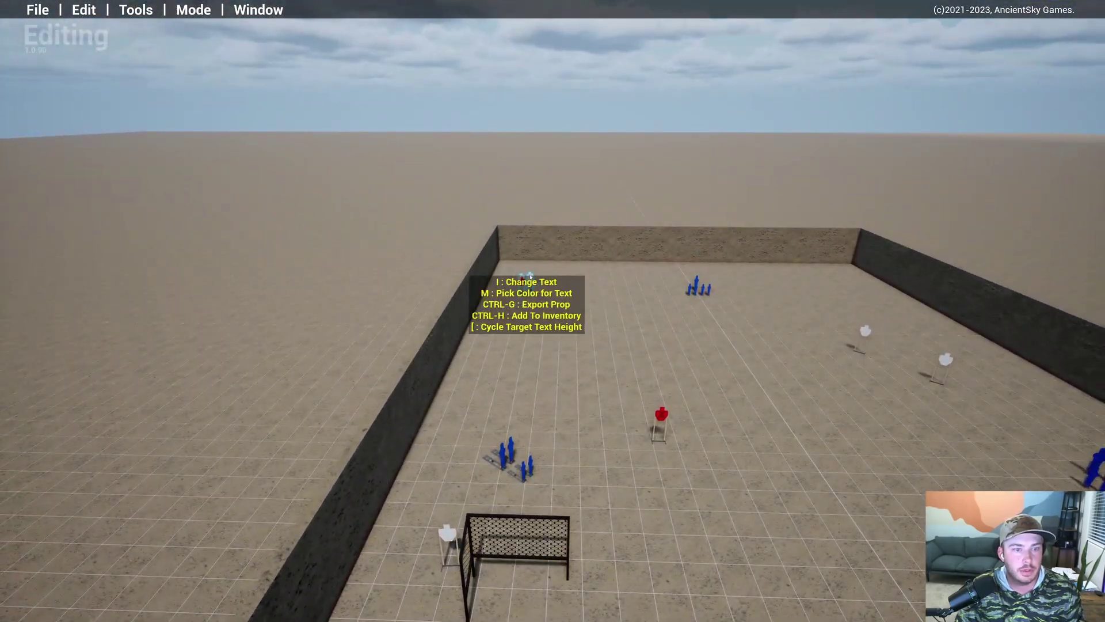
key("q")
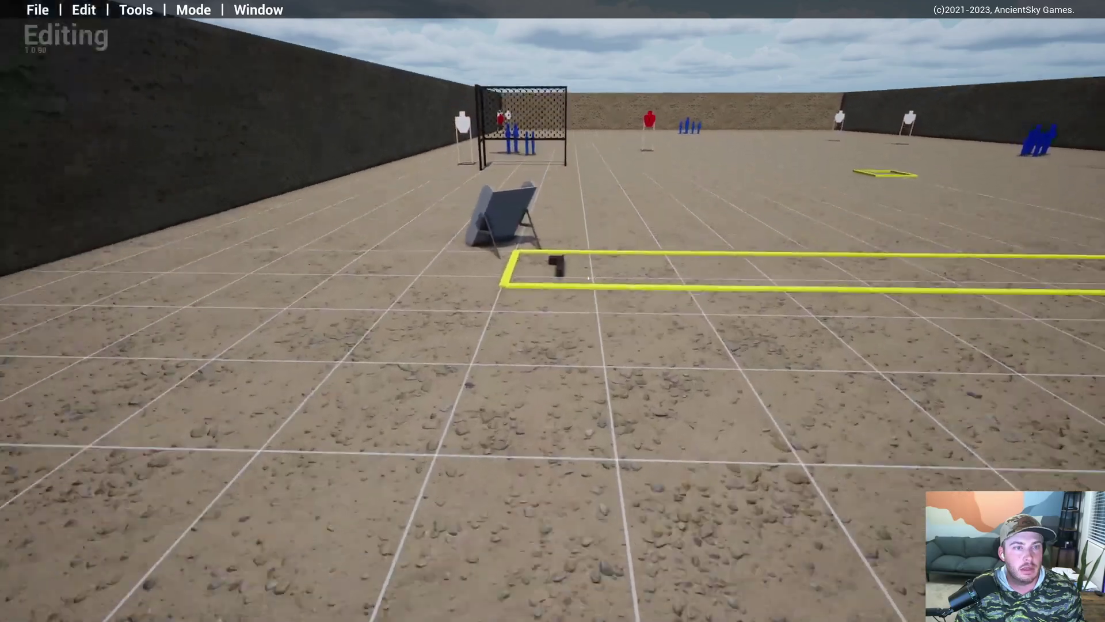
key("w")
key("s")
right_click_drag(643, 267, 619, 336)
right_click_drag(699, 359, 734, 295)
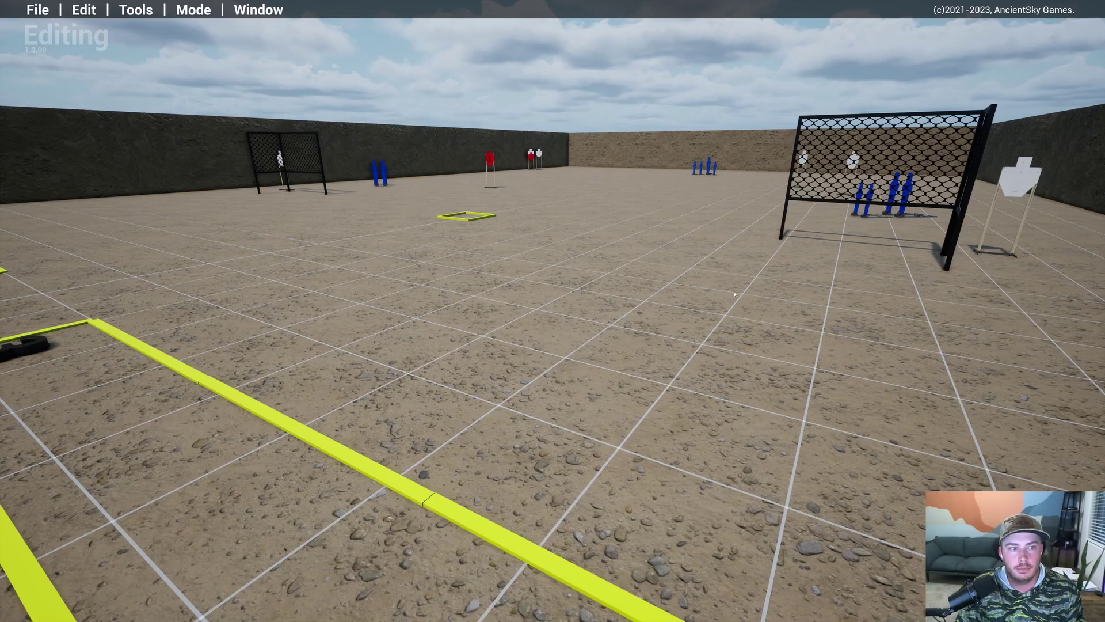
Step: Add another mesh wall in the bay's right half in front of shooting area 3–4 and turn it at an angle
right_click_drag(735, 295, 219, 313)
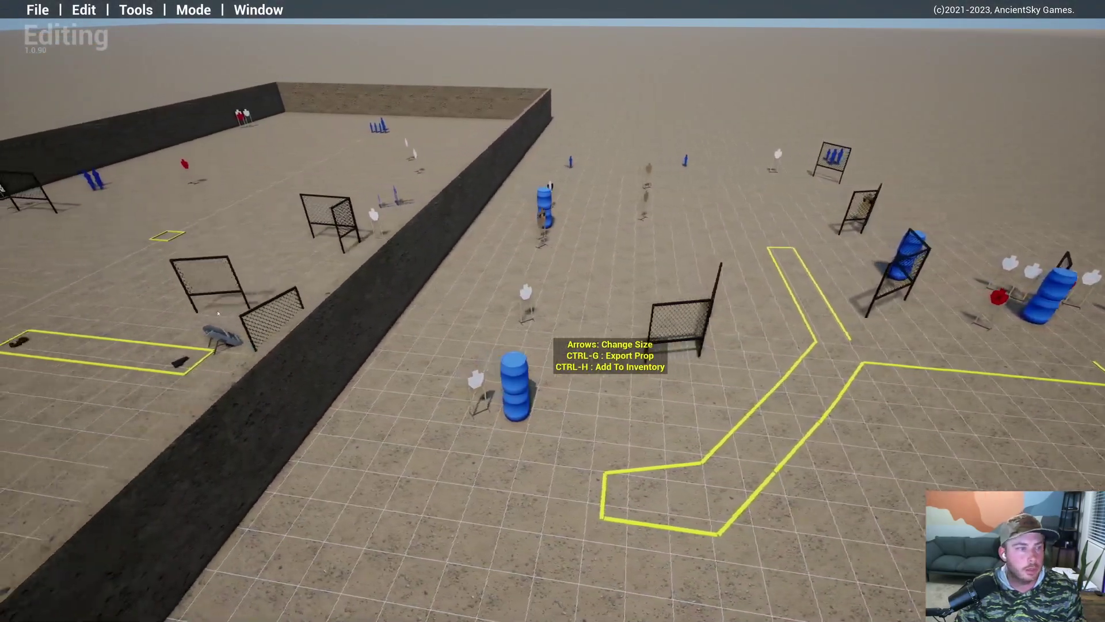
middle_click_drag(218, 313, 634, 435)
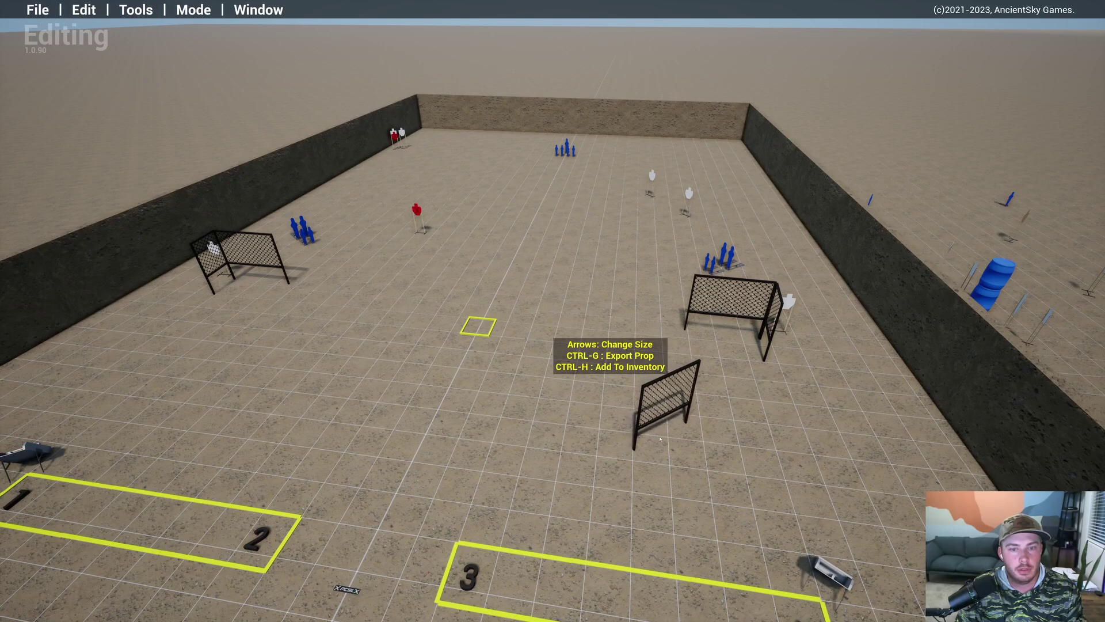
mouse_move(718, 459)
left_mouse_down()
mouse_move(728, 460)
mouse_move(723, 447)
mouse_move(697, 467)
left_mouse_up()
scroll(723, 449, "down", 2)
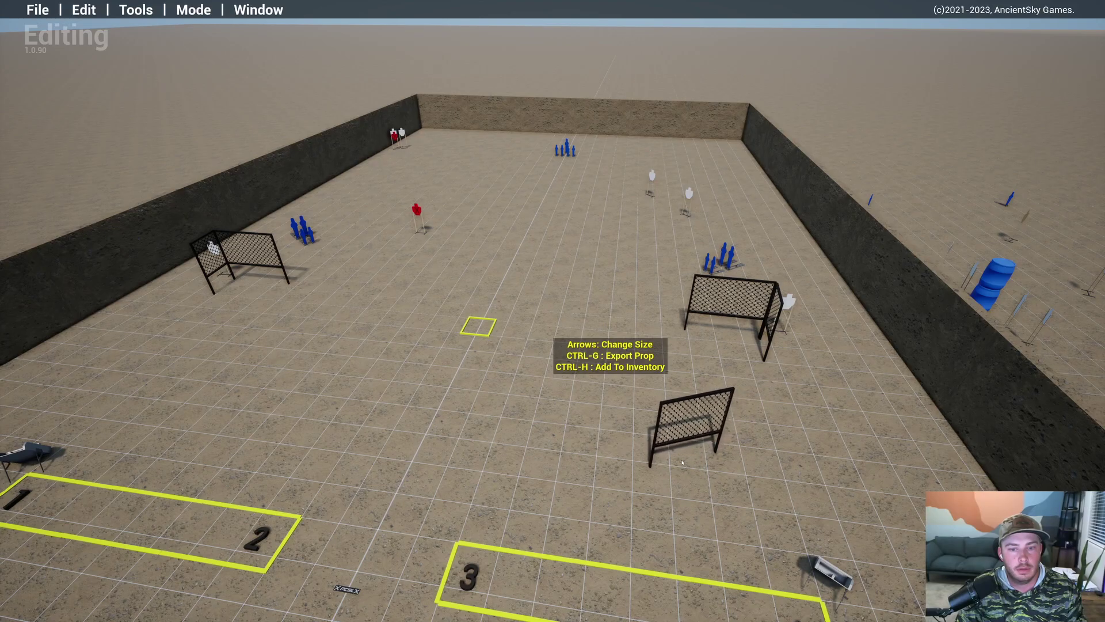
key("s")
key("a")
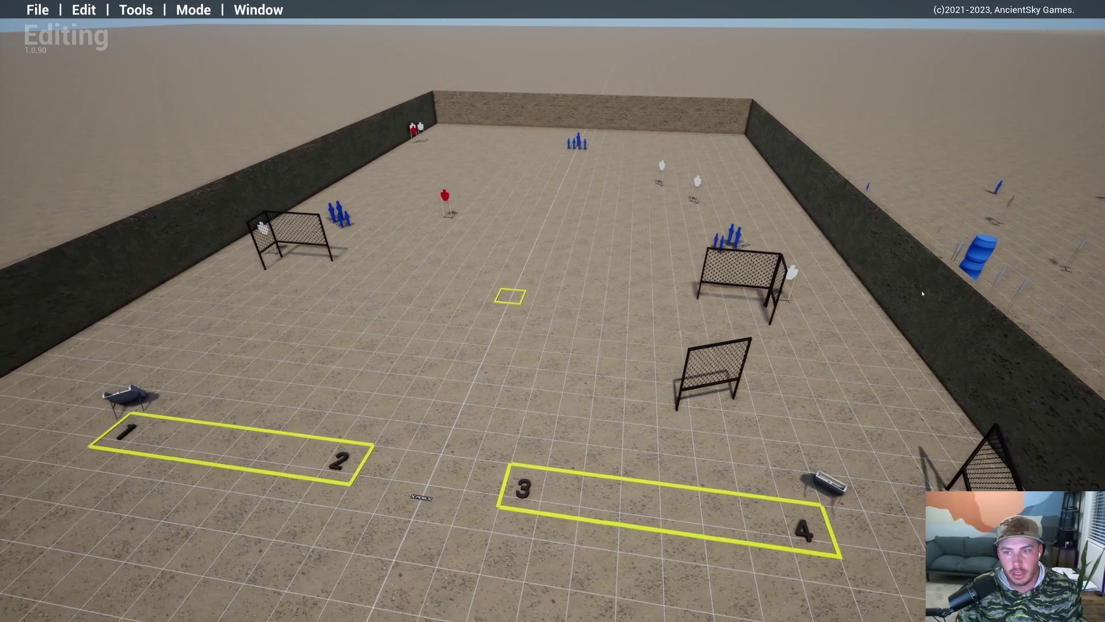
Step: Move a blue barrel stack from outside the bay to the inner side of the angled mesh wall
key("w")
left_click_drag(1009, 254, 695, 415)
key("w")
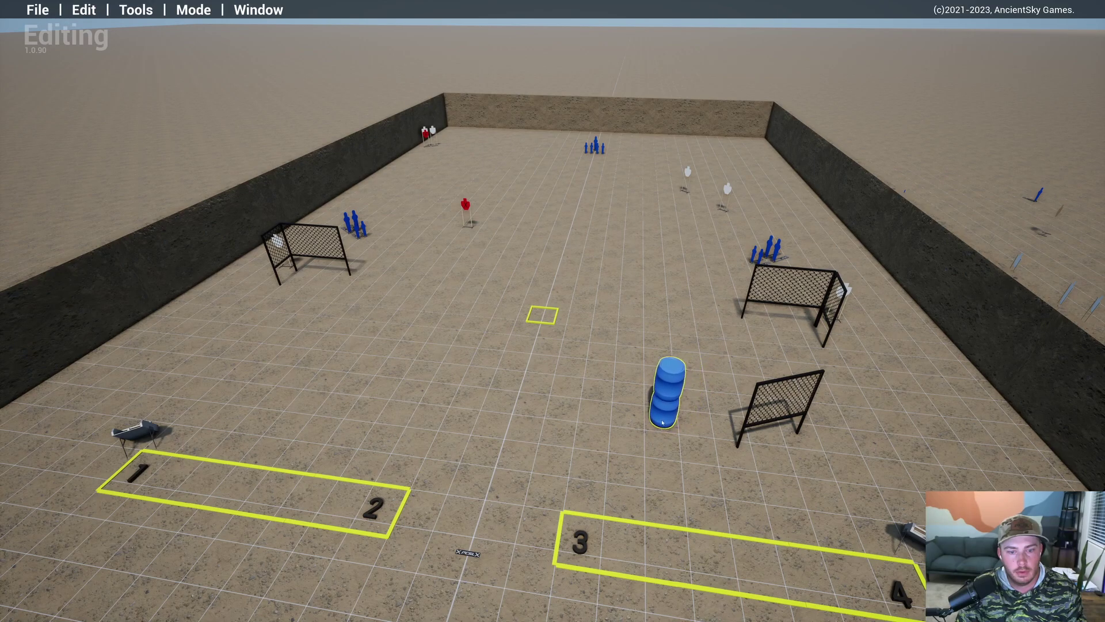
key("s")
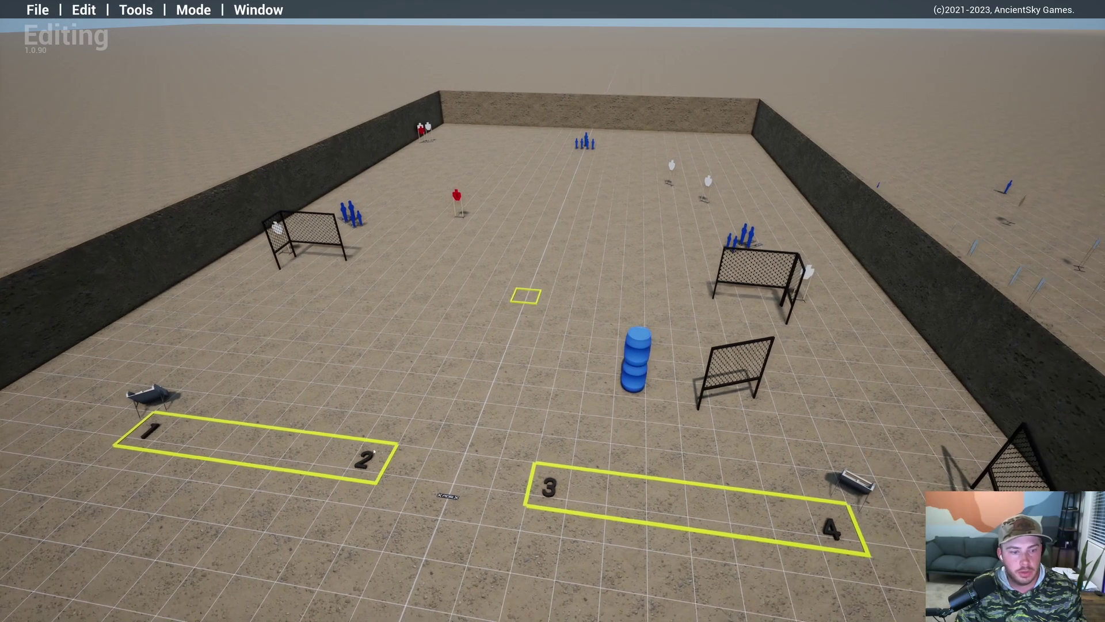
right_click_drag(701, 466, 766, 443)
Step: Move the red-and-white target pair from the far left corner behind the angled mesh wall, leaving one white target in the corner
key("w")
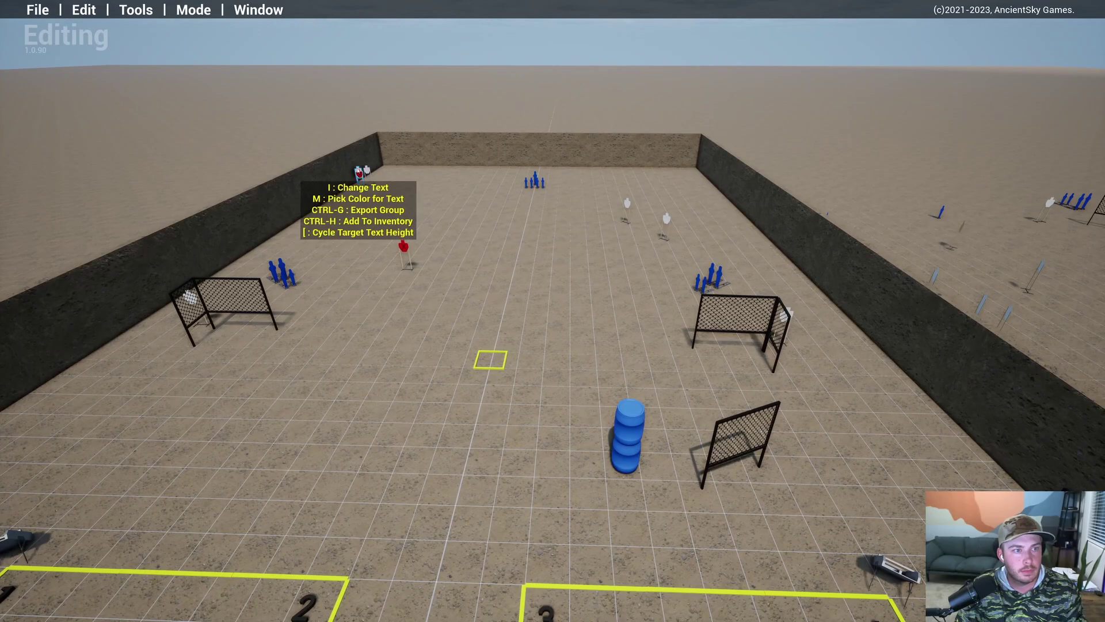
key("a")
left_click_drag(359, 173, 851, 571)
key("w")
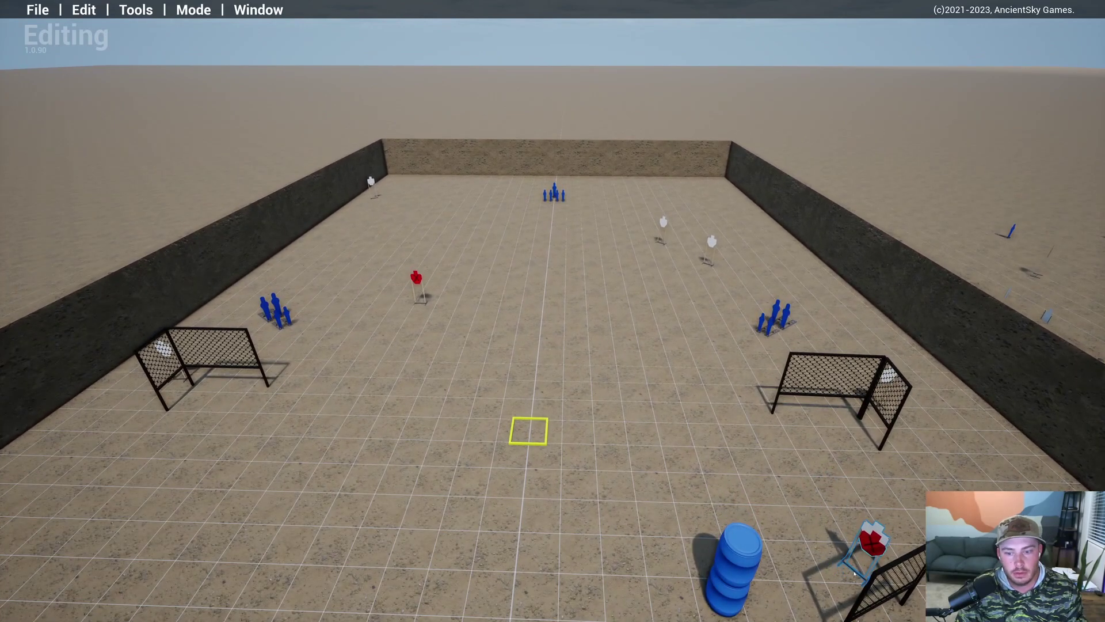
right_click_drag(798, 516, 881, 500)
key("a")
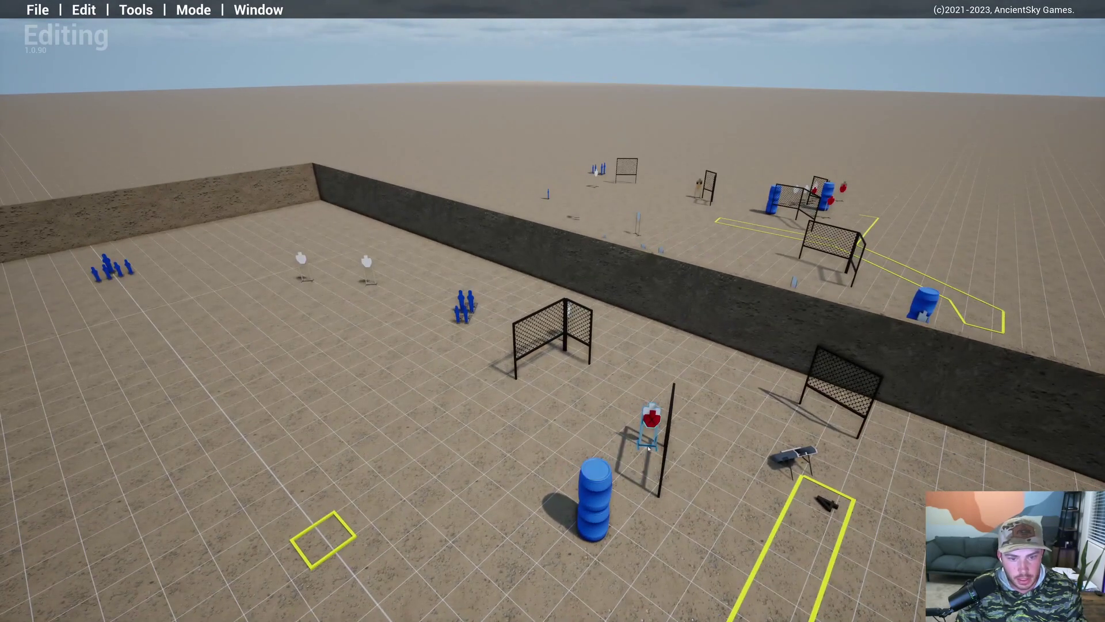
key("s")
key("a")
key("q")
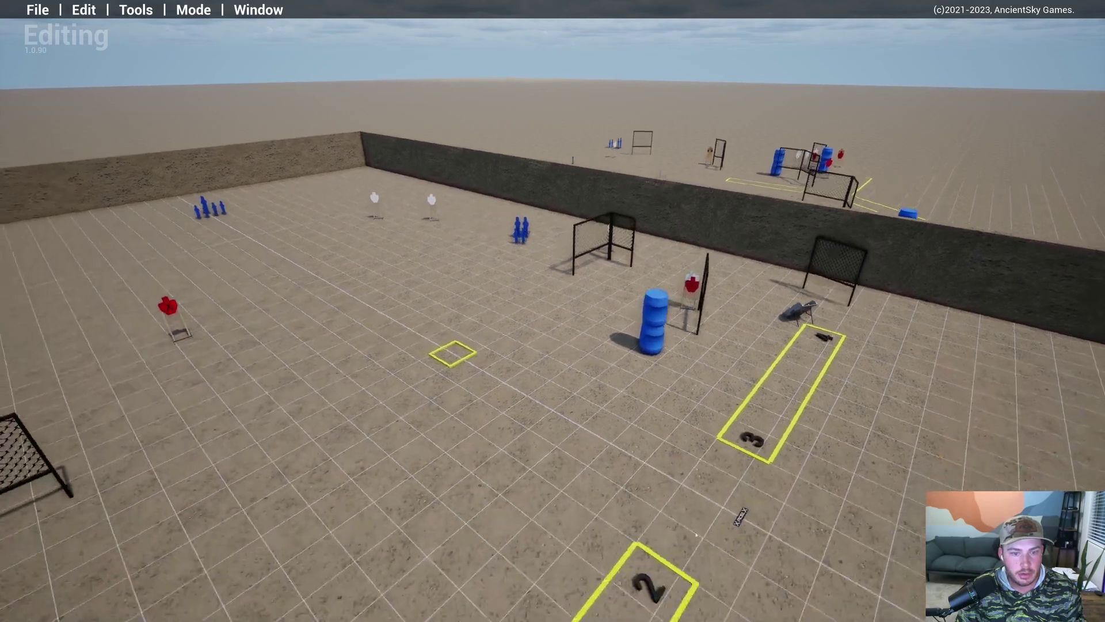
Step: Shift the barrel stack slightly towards the centre line and check how it screens the red-and-white targets from the shooting areas
key("d")
right_click_drag(846, 443, 914, 375)
key("w")
key("d")
key("a")
key("s")
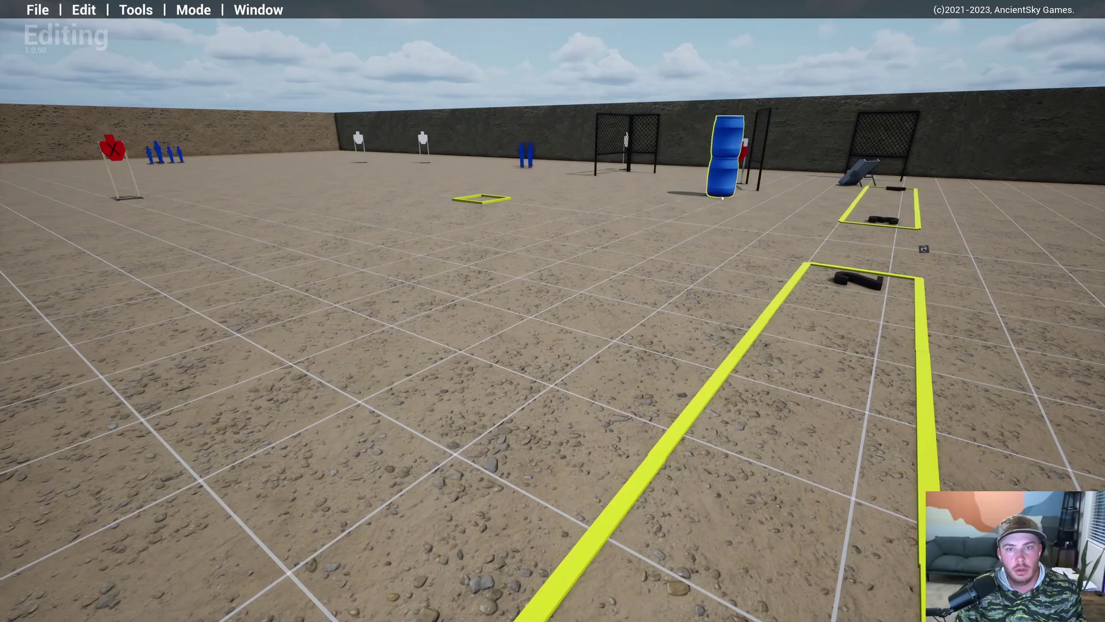
key("w")
key("d")
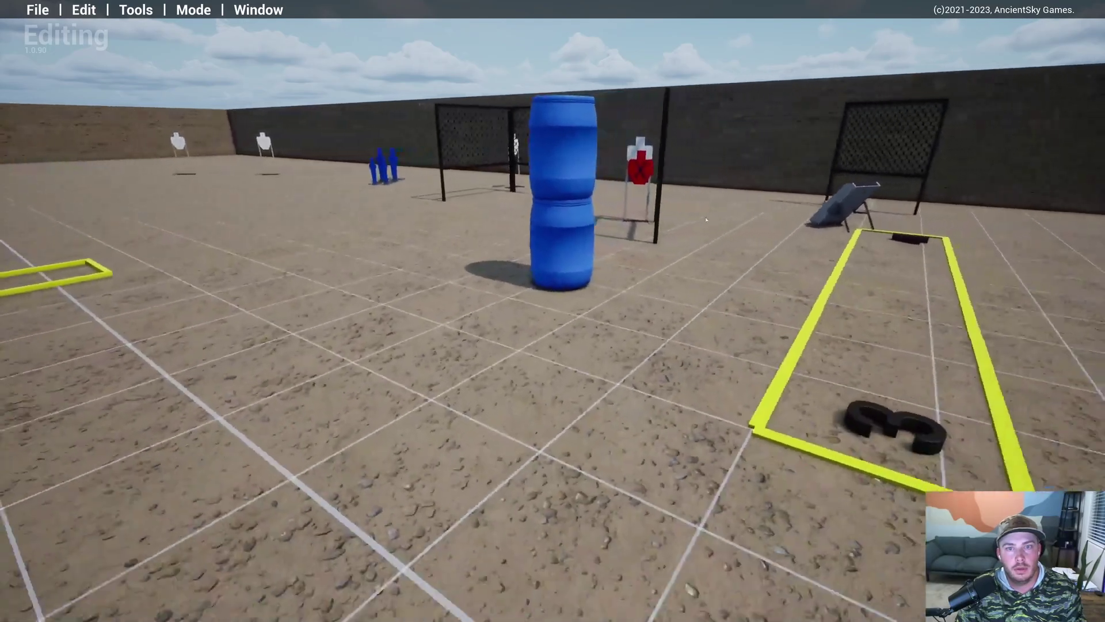
key("s")
key("a")
key("s")
key("a")
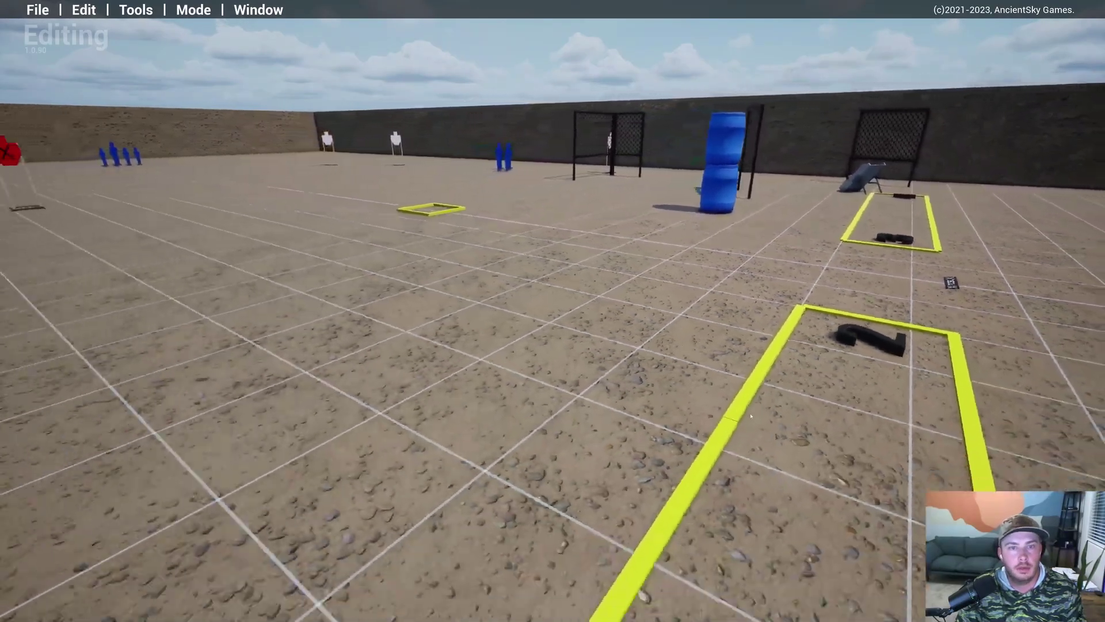
key("d")
key("w")
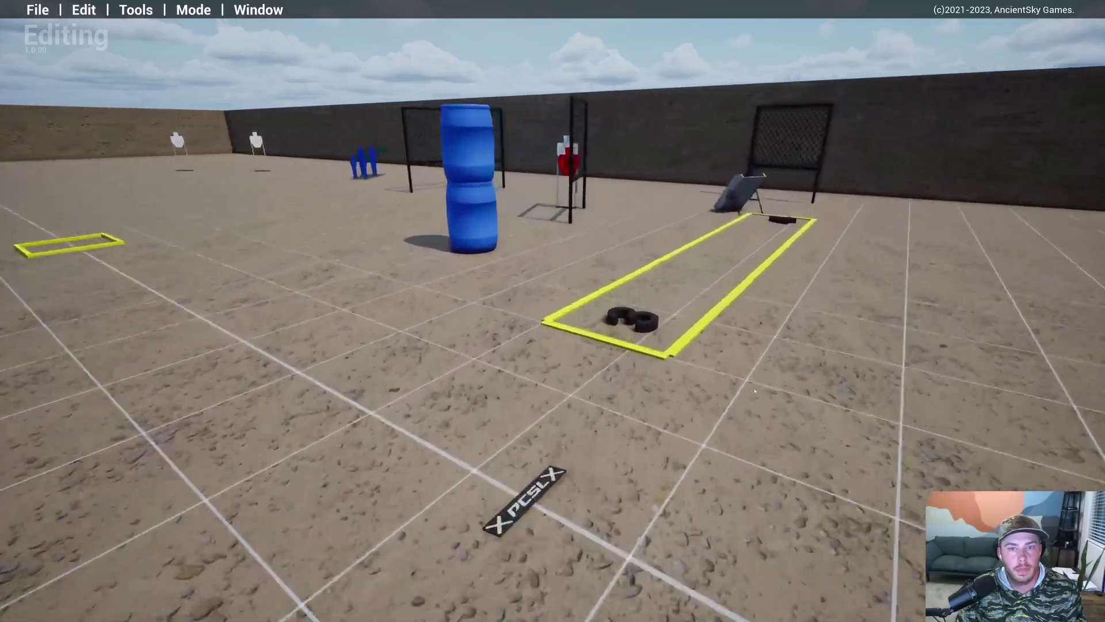
Step: Review the overall bay layout from above and behind the two shooting areas
right_click_drag(798, 424, 495, 412)
key("s")
key("w")
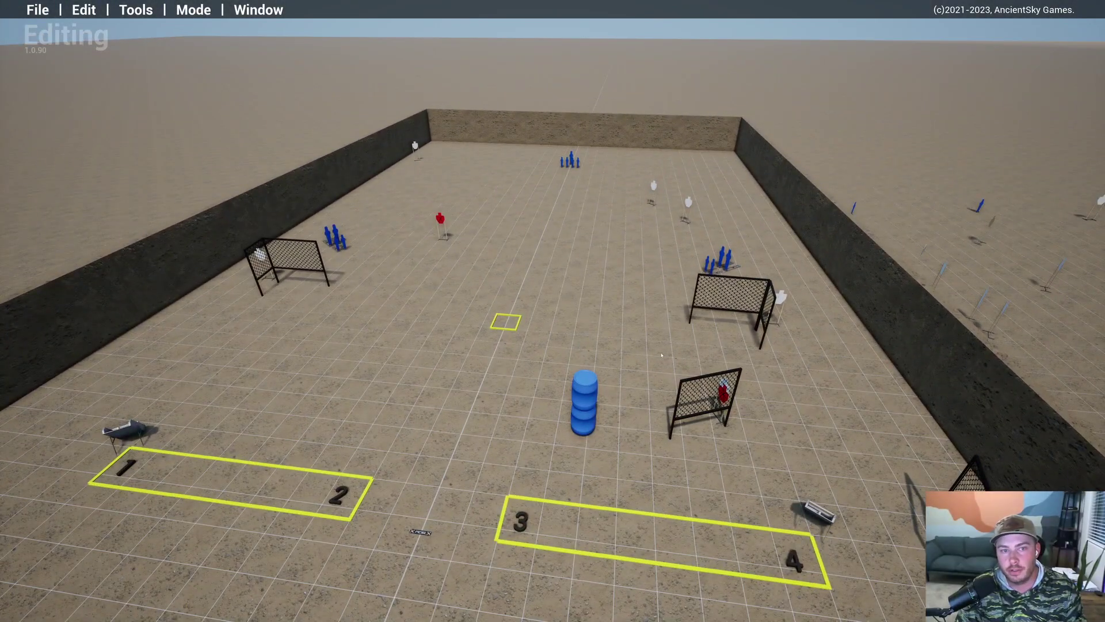
key("a")
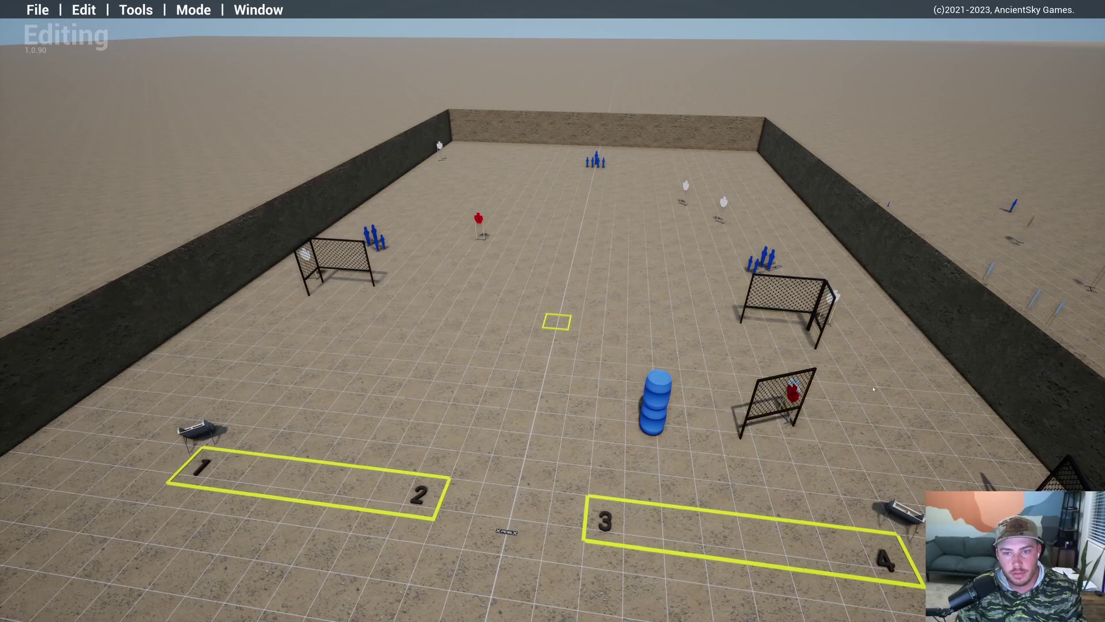
key("s")
key("d")
mouse_move(873, 389)
right_mouse_down()
mouse_move(852, 375)
mouse_move(863, 401)
right_mouse_up()
key("a")
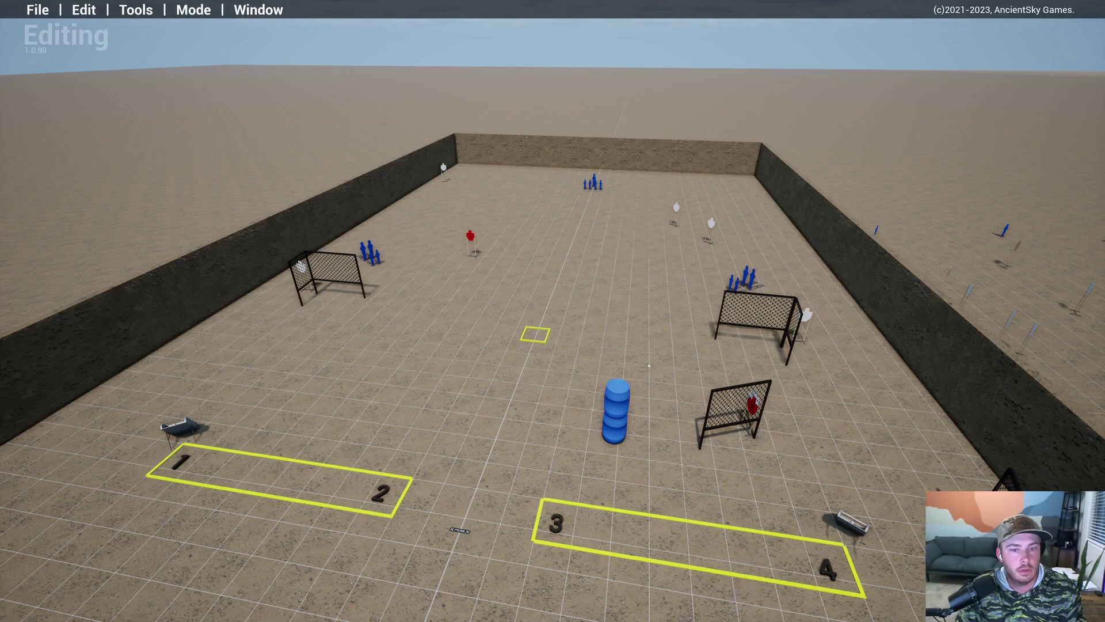
Step: Examine the sightline through the angled mesh wall at eye level from the number 4 end of the shooting area
key("d")
key("w")
right_click_drag(649, 365, 771, 366)
key("q")
key("s")
key("w")
key("a")
key("w")
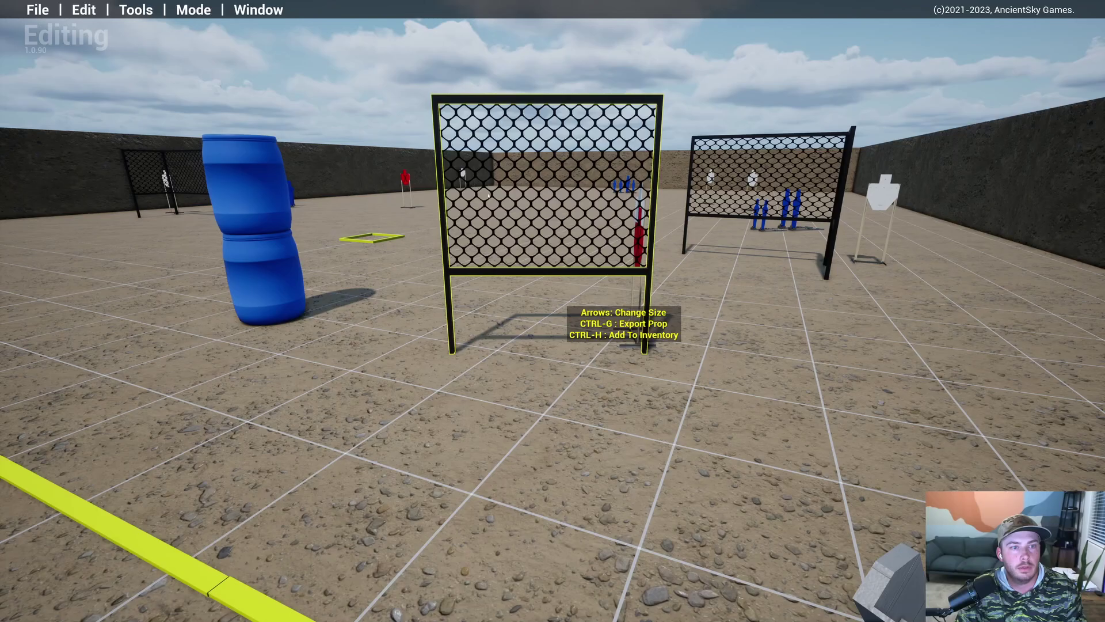
key("a")
key("e")
right_click_drag(488, 195, 488, 242)
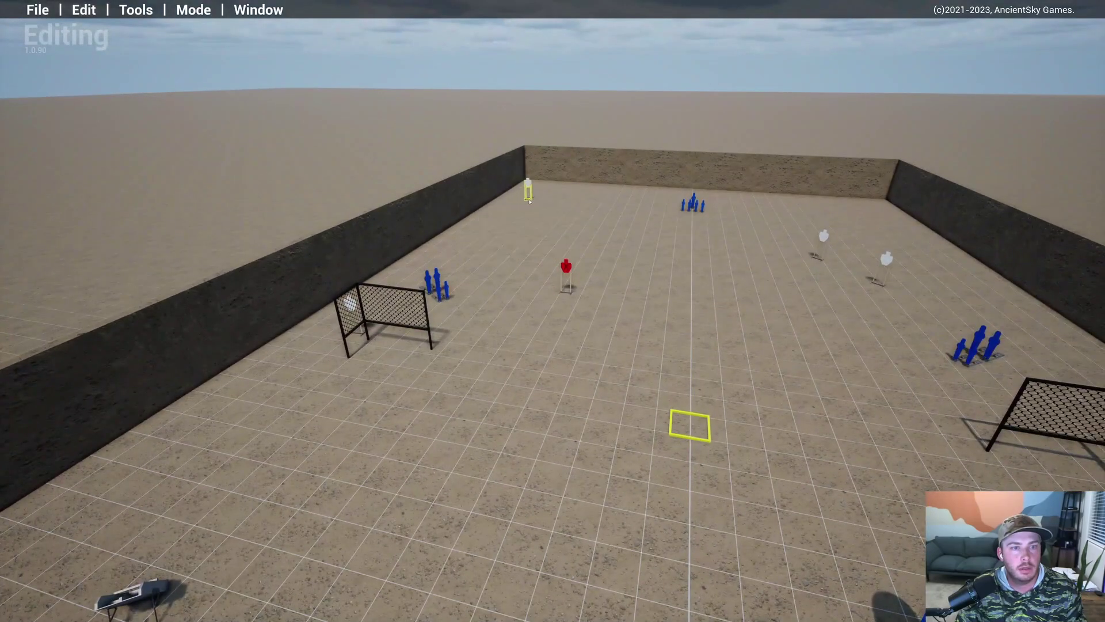
Step: Move the spare mesh wall from the right bay wall to the far left half, facing the shooting areas behind the single red target
key("s")
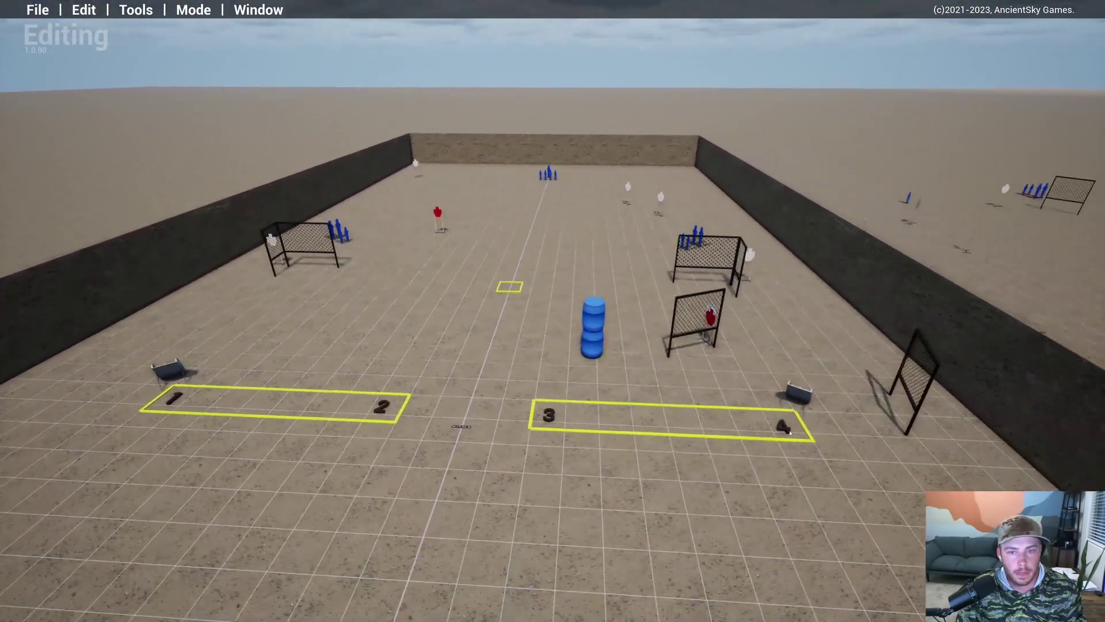
left_click_drag(911, 377, 790, 376)
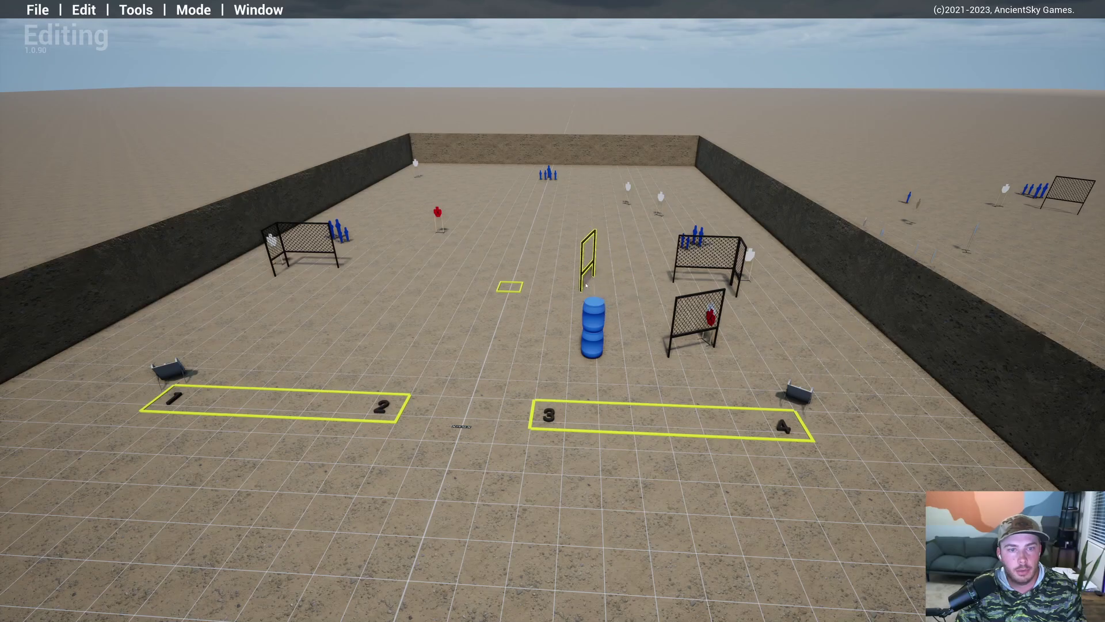
left_click(583, 283)
key("w")
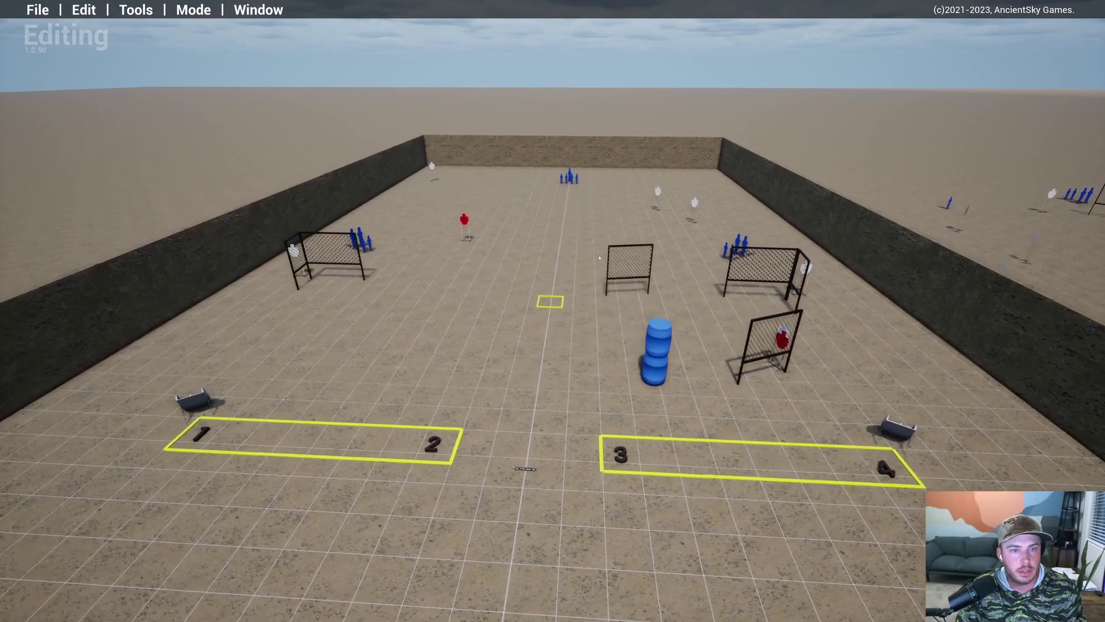
left_click_drag(774, 453, 475, 306)
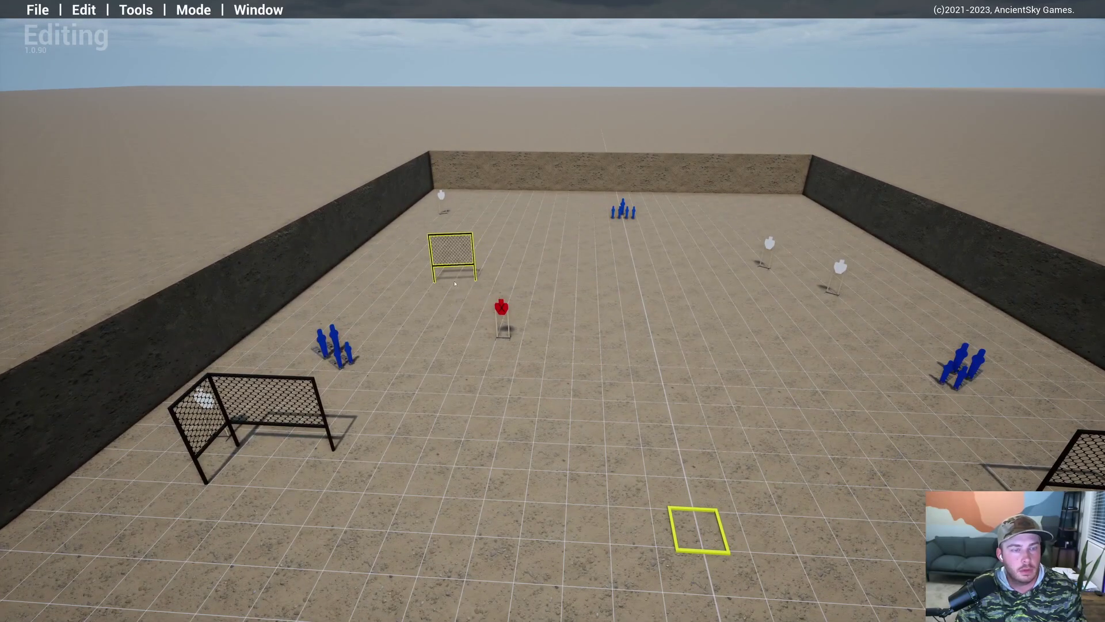
key("s")
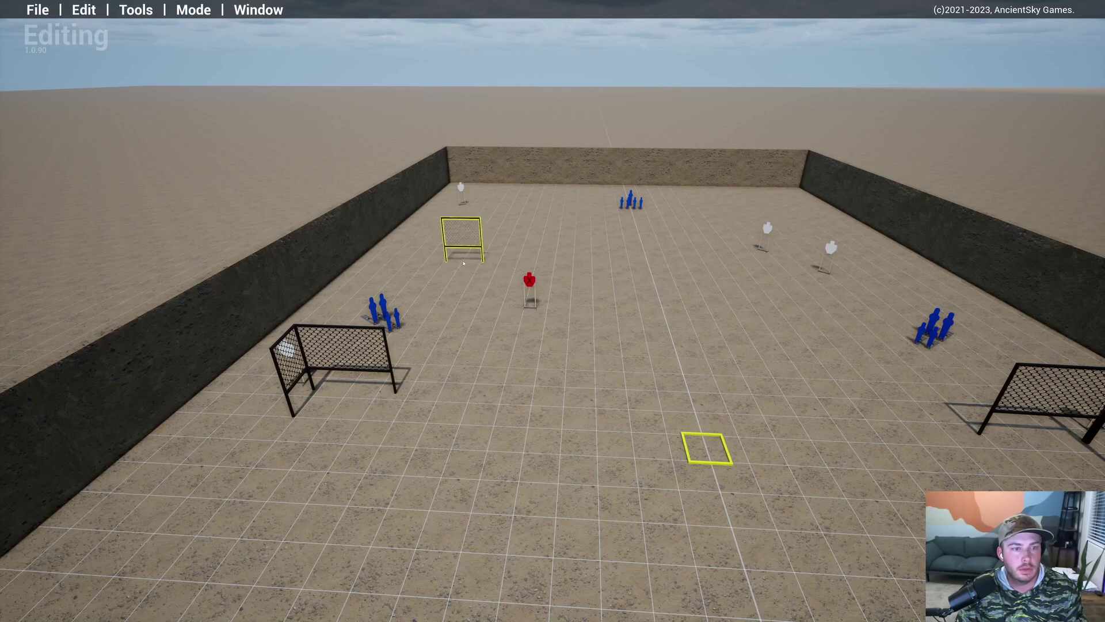
Step: Duplicate the far left mesh wall and set the copy perpendicular at its inner end
key("s")
key("a")
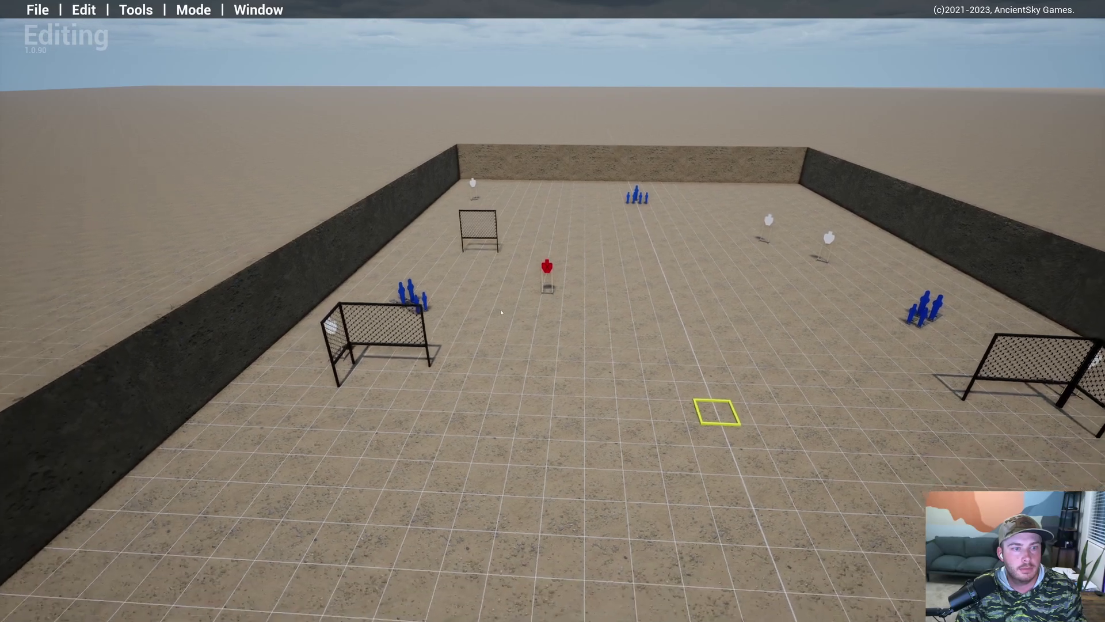
left_click(488, 234, "shift")
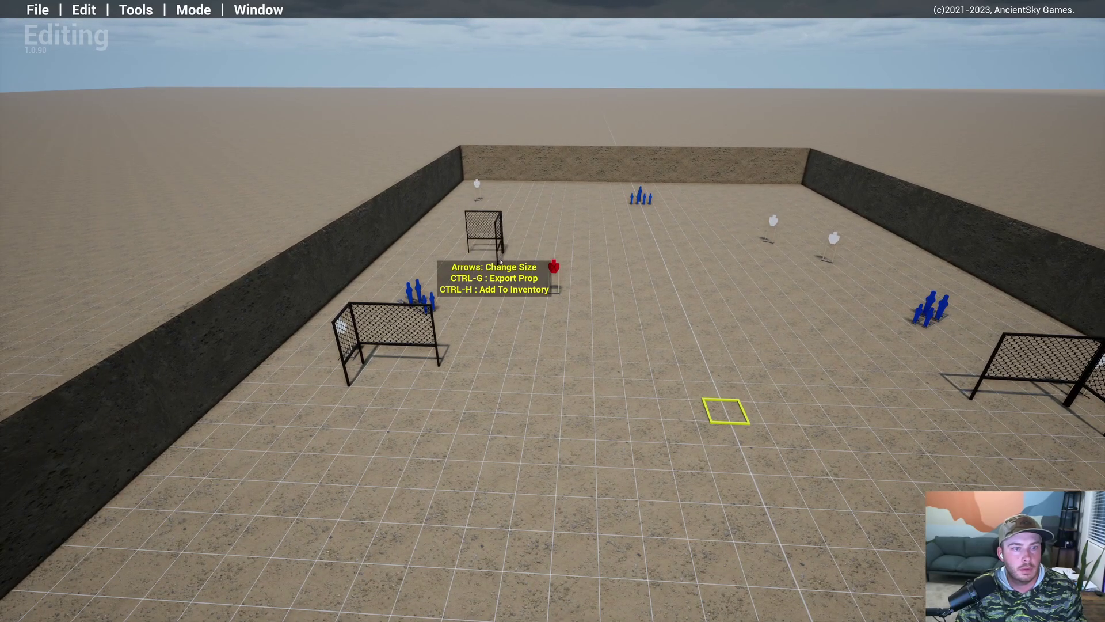
key("s")
key("d")
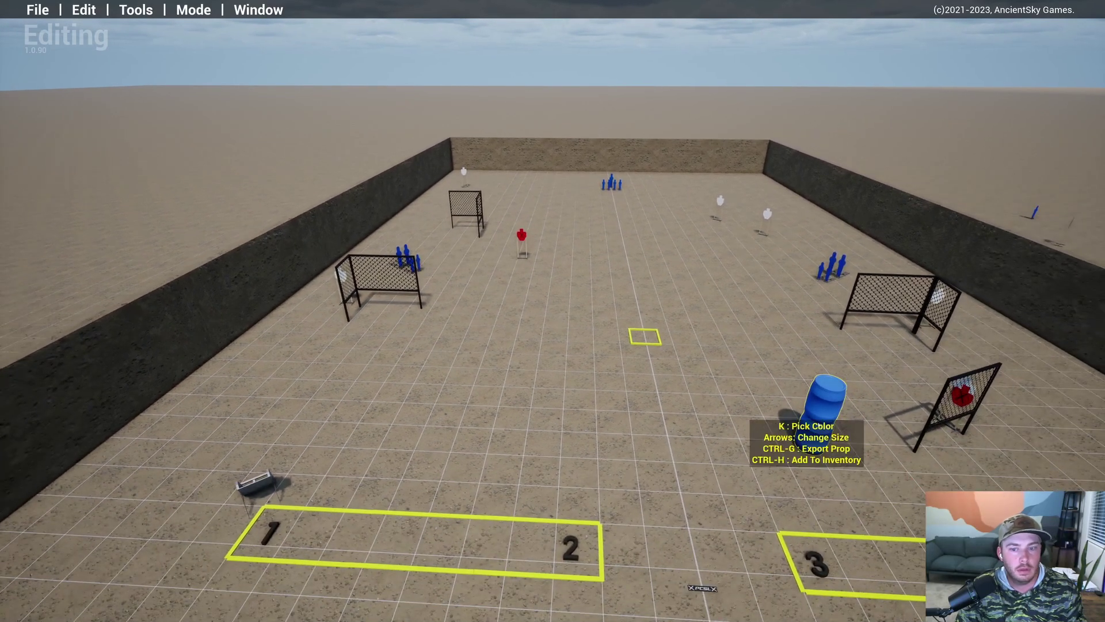
Step: Duplicate the blue barrel stack and place the copy beside the far left mesh corner, just behind the single red target
left_click(808, 412, "shift")
key("w")
key("a")
key("w")
key("a")
left_click(546, 324)
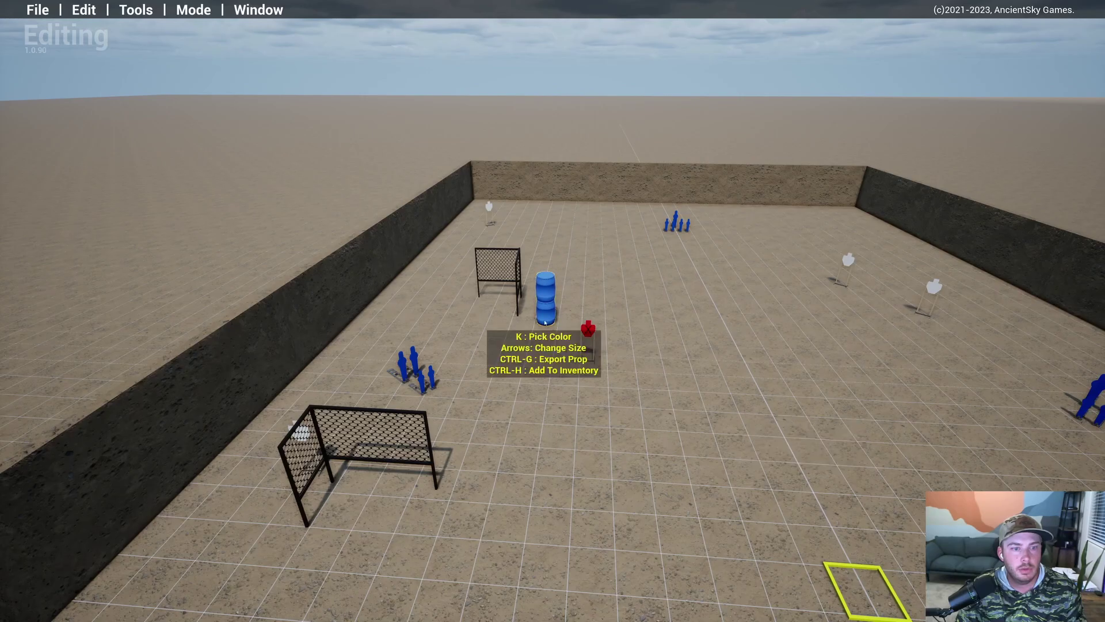
left_click(547, 324)
left_click(546, 320)
Step: Examine the far left mesh corner, barrel stack and nearby targets from ground level and from above
key("s")
key("s")
right_click_drag(564, 433, 570, 409)
key("w")
key("q")
key("w")
key("s")
key("e")
key("w")
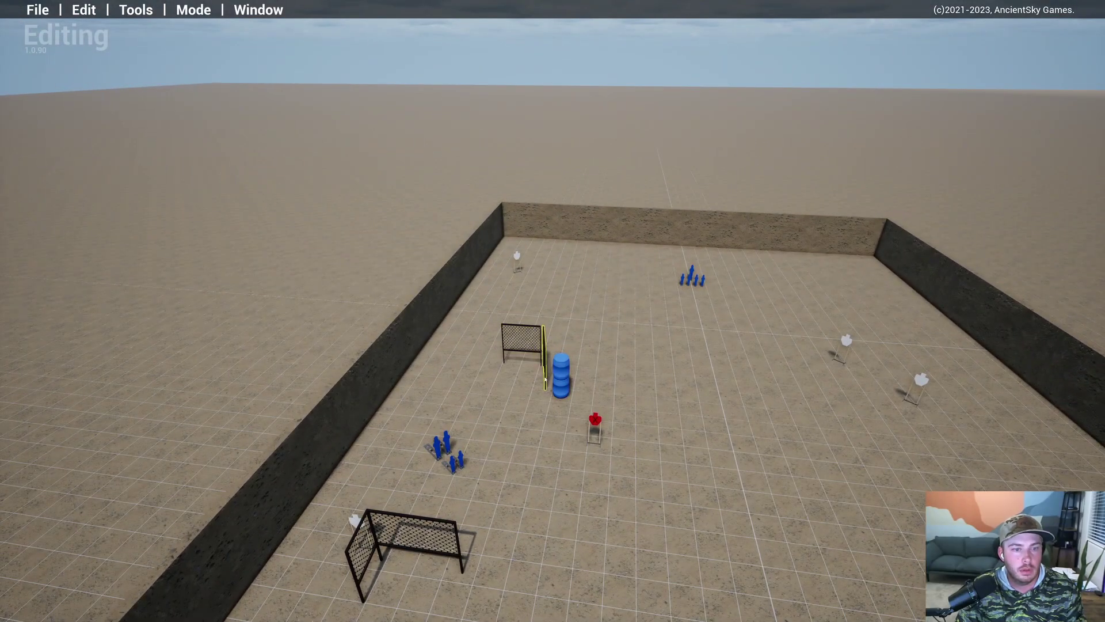
key("s")
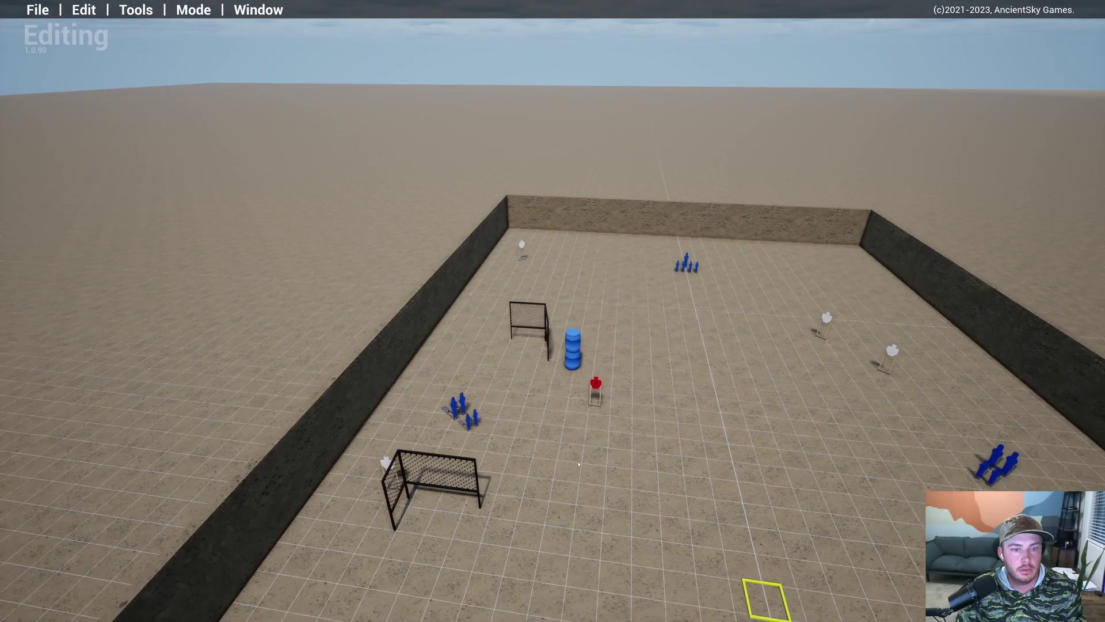
key("q")
key("w")
key("s")
key("e")
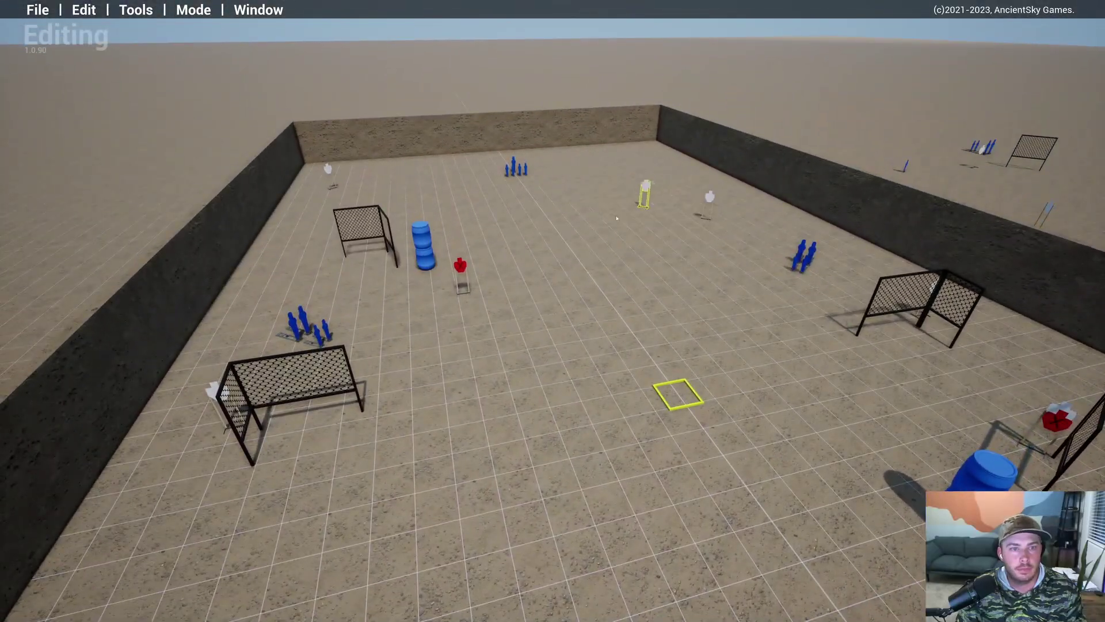
Step: Move a white target beside the far left barrel stack and set the red target and another white target aside behind the shooting areas
key("s")
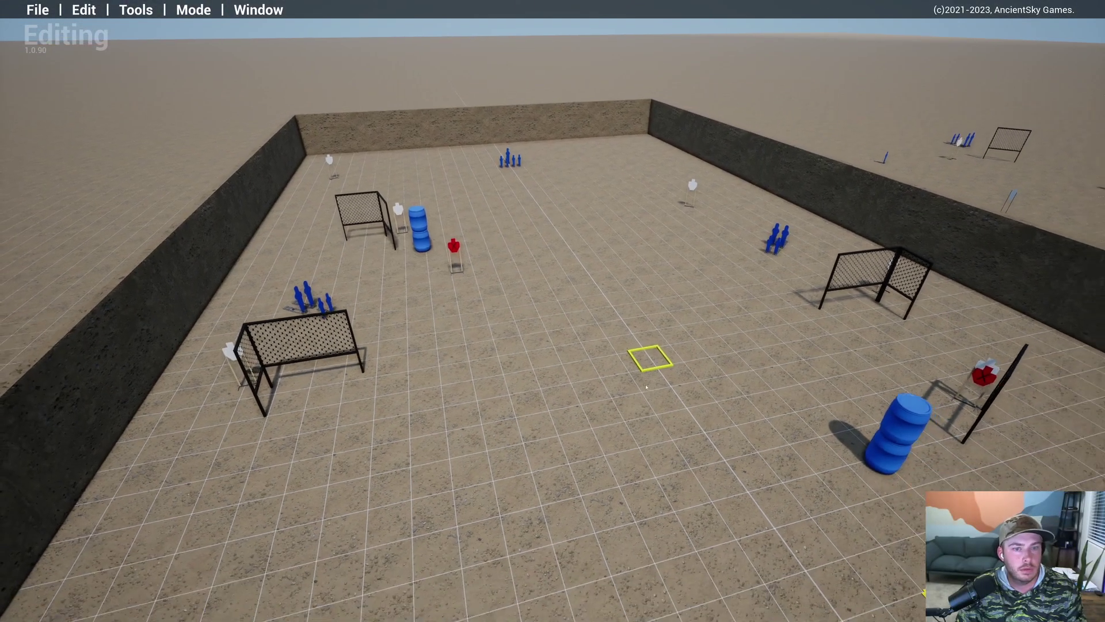
key("d")
right_click_drag(408, 256, 797, 218)
key("d")
mouse_move(775, 190)
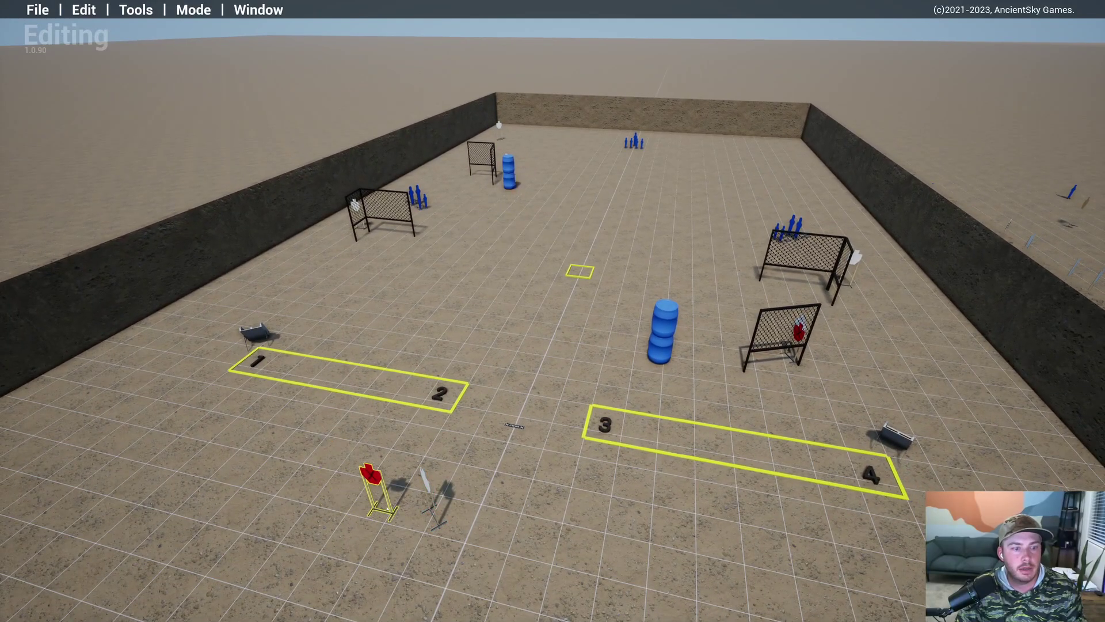
Step: Check the sightlines past the front barrel stack and mesh wall from shooting areas 3 and 4 at ground level
key("d")
key("a")
key("w")
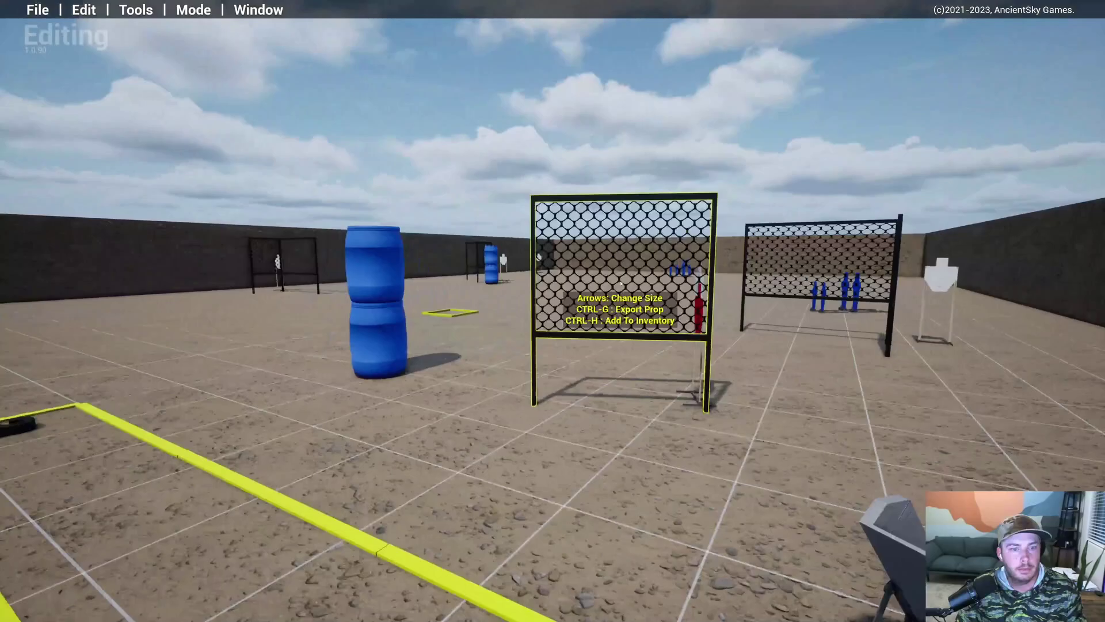
right_click_drag(621, 283, 686, 344)
key("w")
key("s")
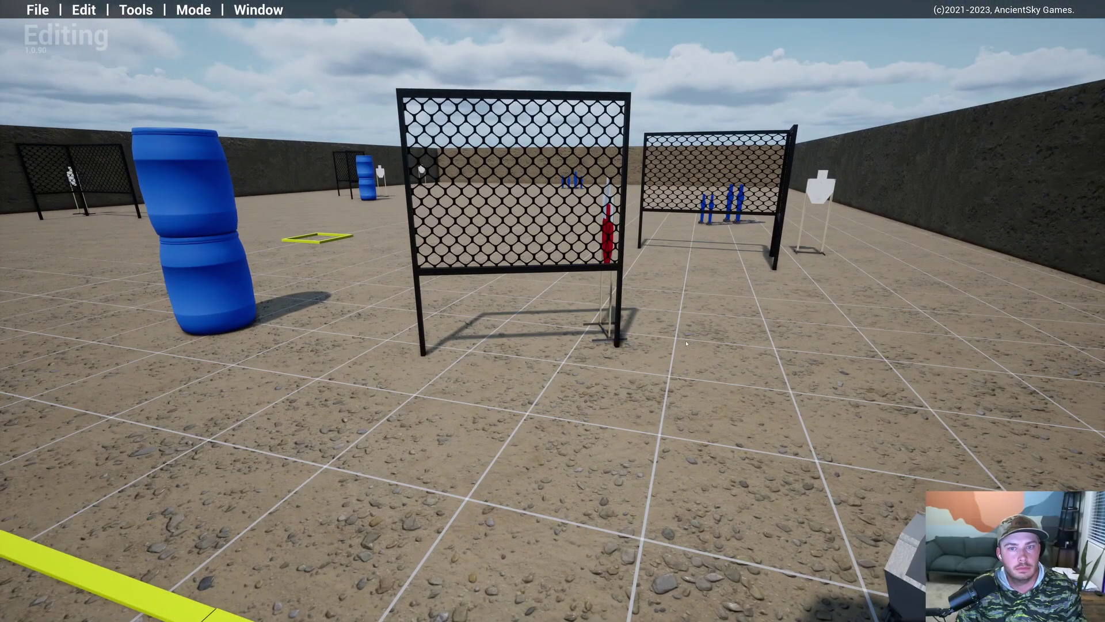
key("a")
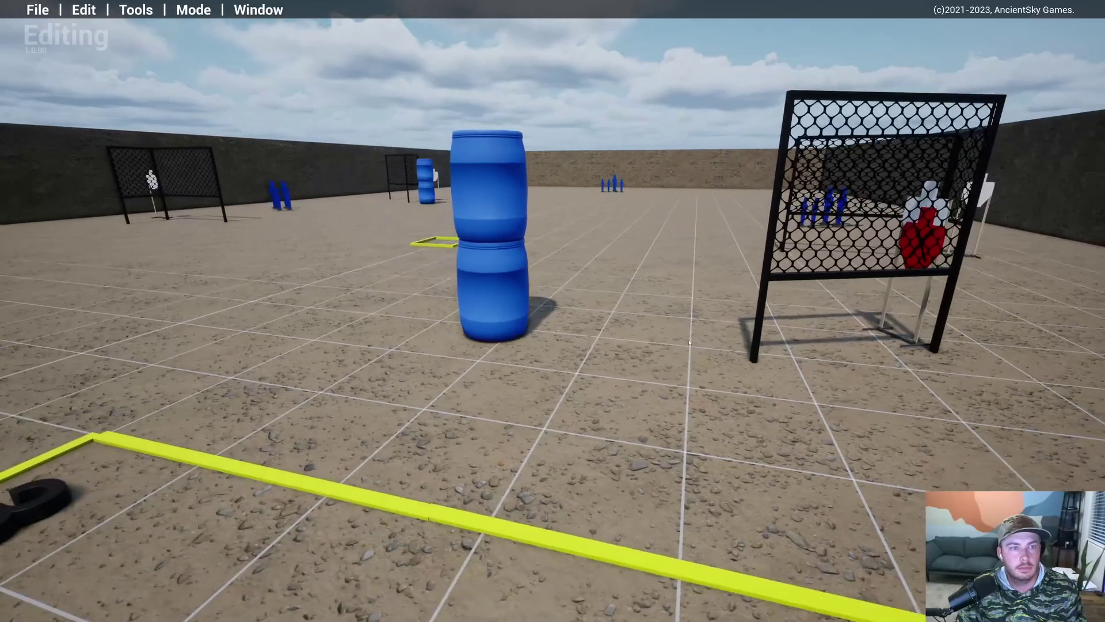
key("s")
key("d")
key("w")
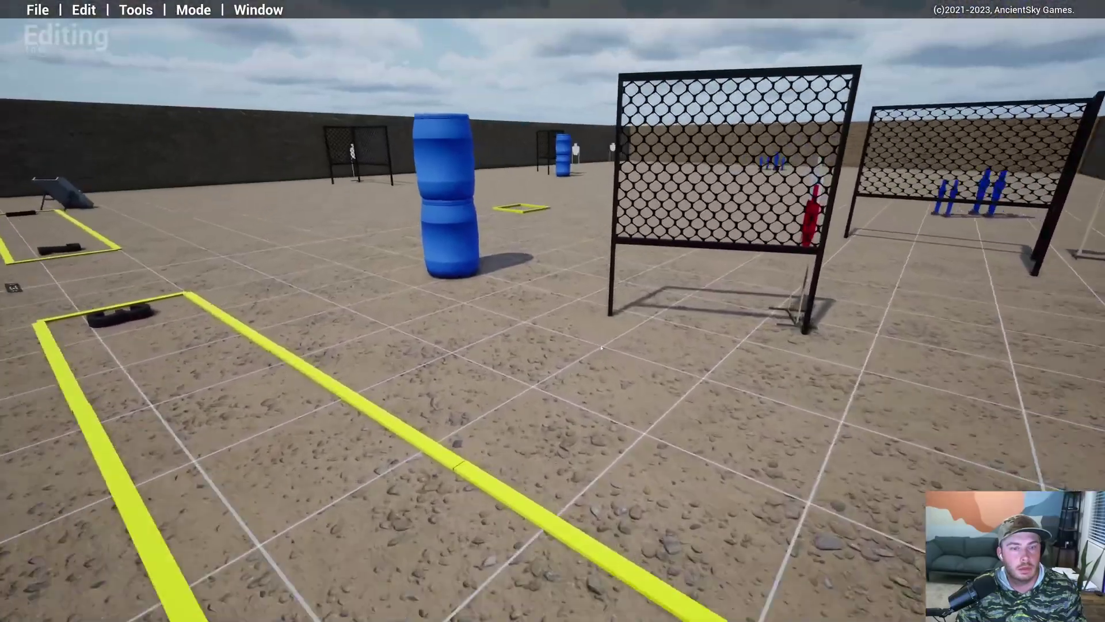
key("w")
key("a")
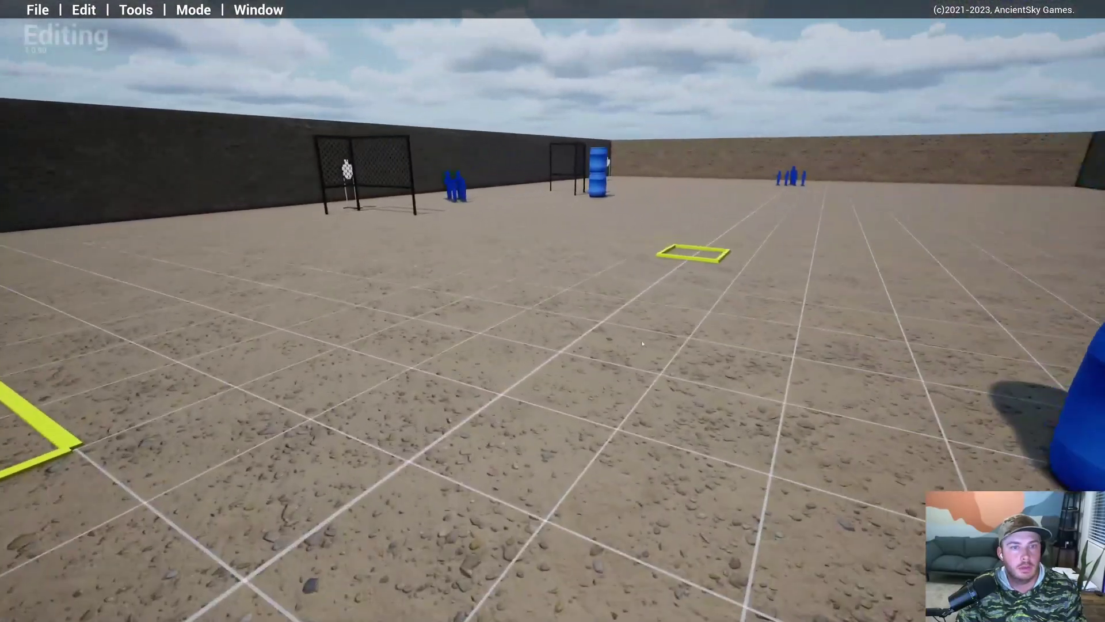
key("d")
key("s")
key("w")
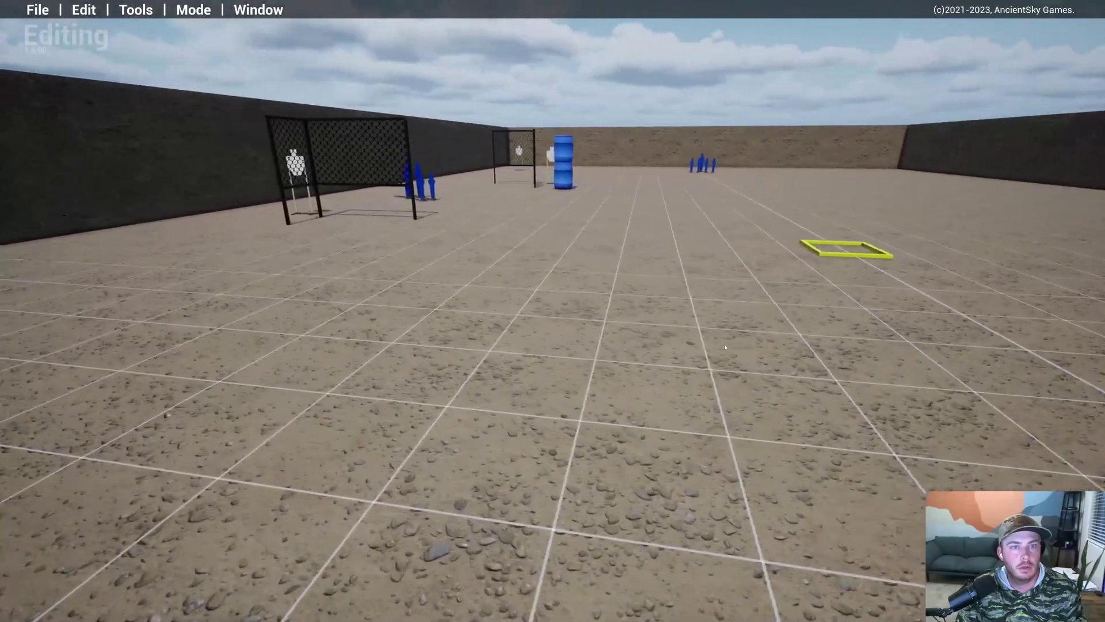
key("s")
key("a")
key("w")
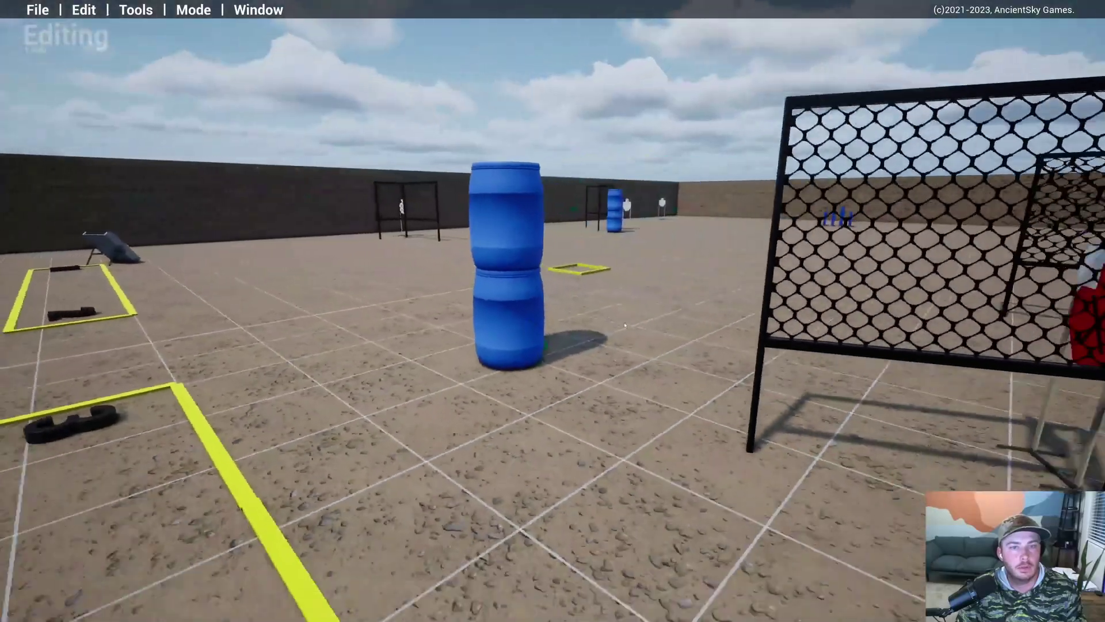
key("s")
key("w")
key("s")
key("w")
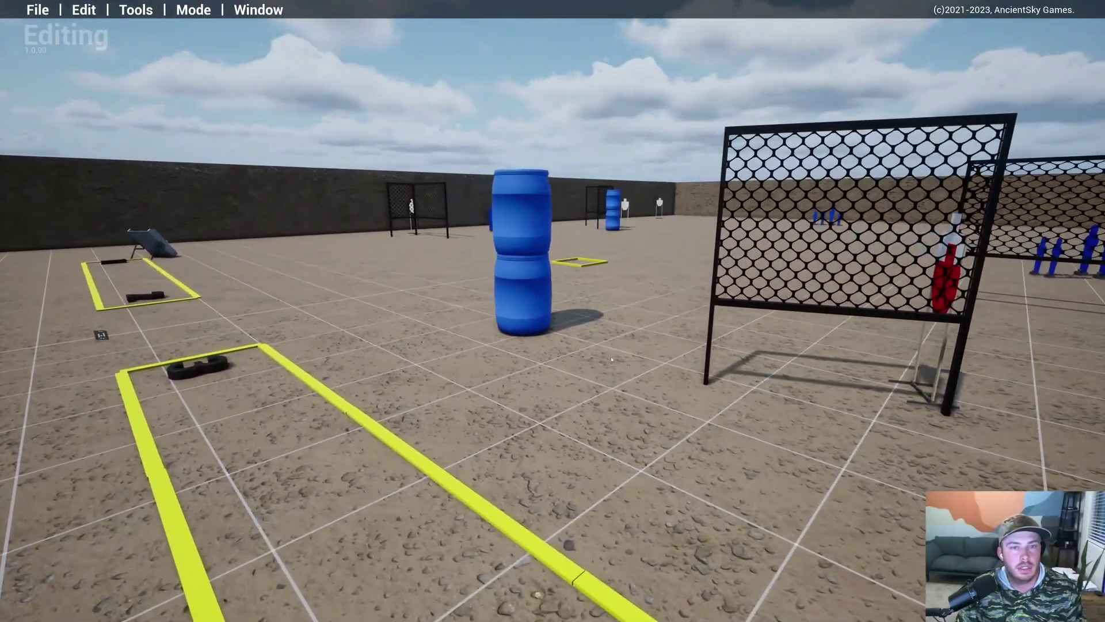
Step: Duplicate the far left barrel stack and place the copy directly beside it, near the white target
right_click_drag(612, 360, 706, 464)
key("e")
key("s")
key("a")
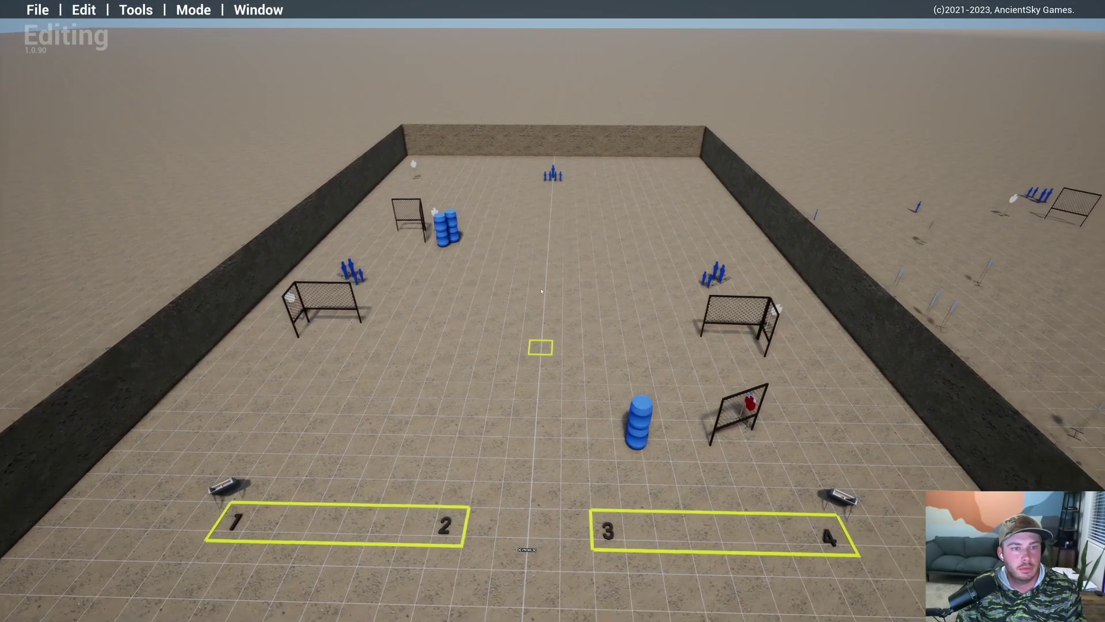
Step: Examine the doubled far left barrel stack and its white target from above and from the shooting areas
right_click_drag(542, 291, 536, 300)
key("w")
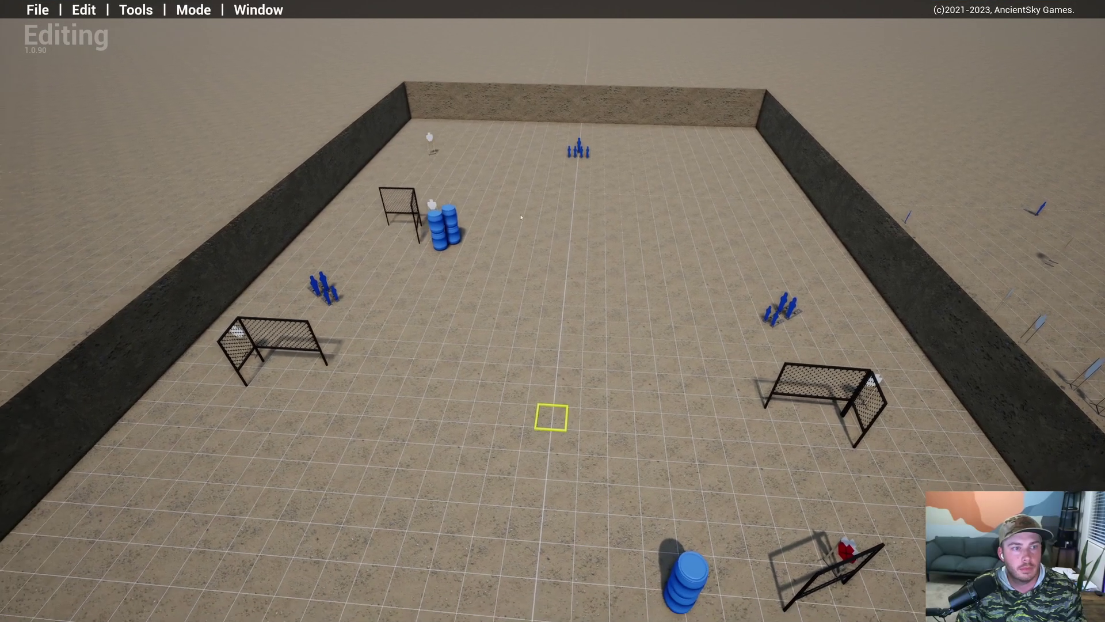
key("s")
right_click_drag(521, 217, 580, 92)
key("q")
key("w")
key("a")
key("d")
key("a")
key("d")
key("a")
key("e")
key("s")
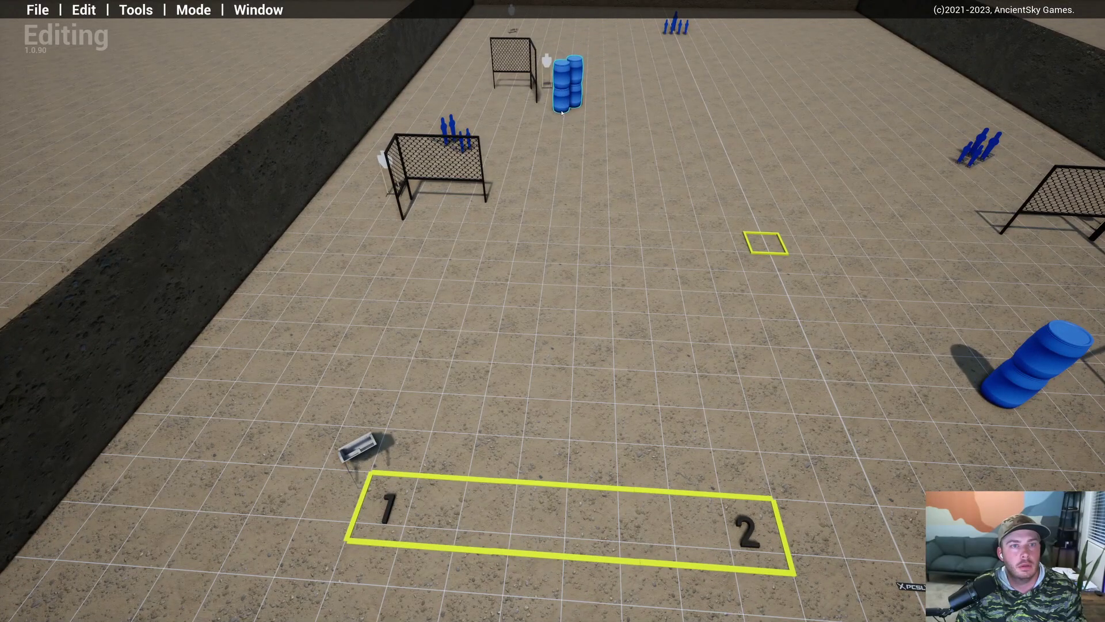
key("d")
key("w")
key("a")
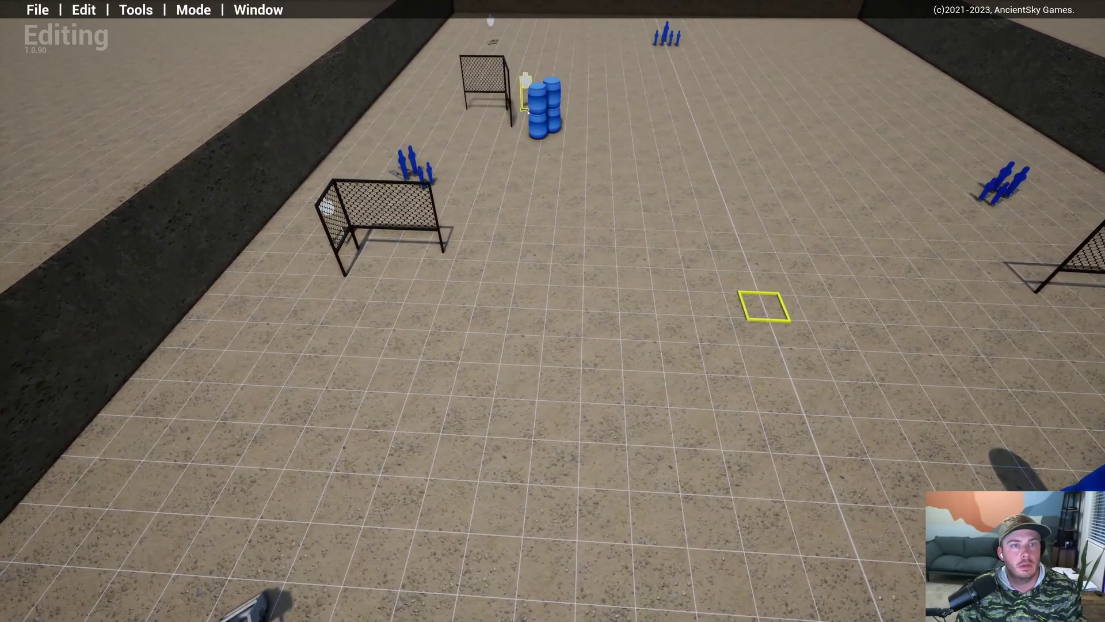
key("d")
key("s")
right_click_drag(593, 112, 590, 77)
key("q")
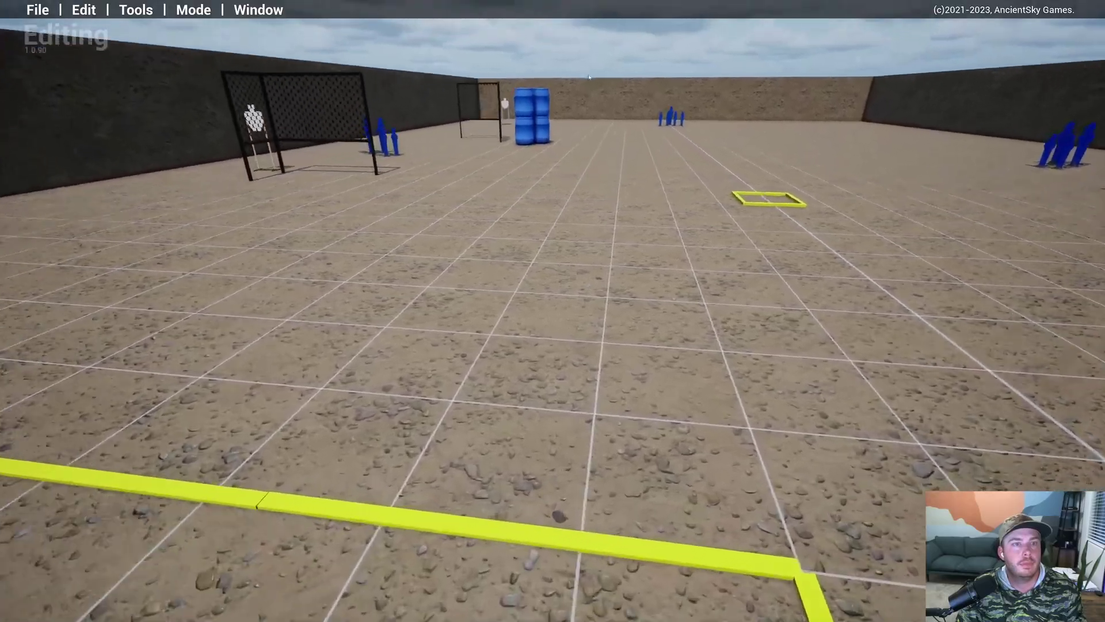
key("w")
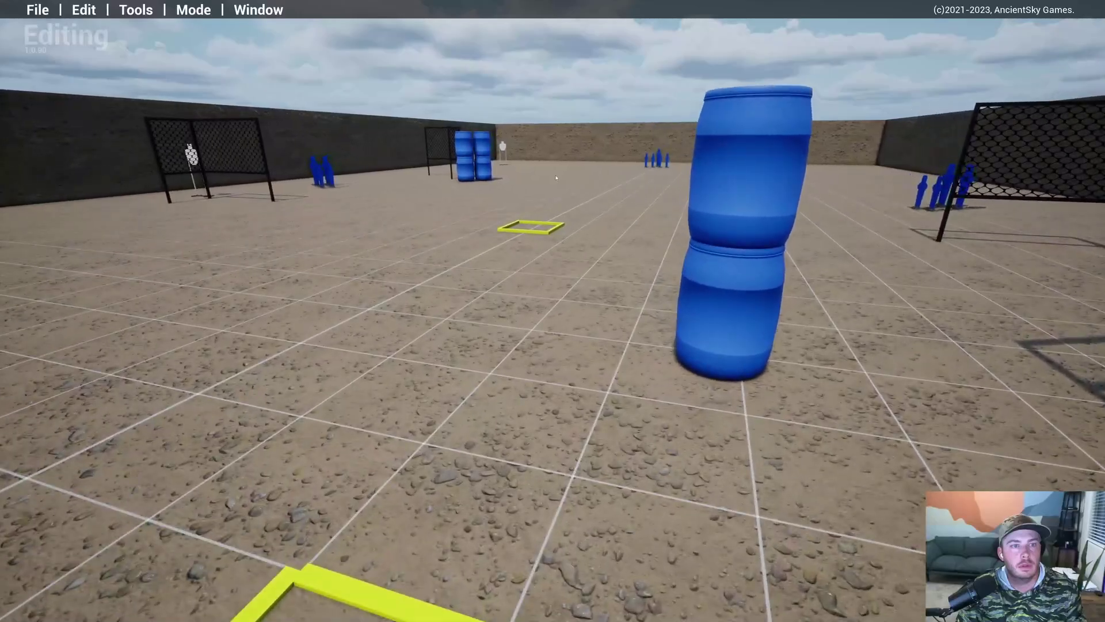
Step: Place the red and white target pair in the far right part of the bay, between the back poppers and the right wall
key("d")
key("s")
right_click_drag(556, 178, 717, 200)
key("w")
key("a")
key("s")
key("a")
key("w")
key("d")
right_click_drag(821, 194, 636, 316)
key("e")
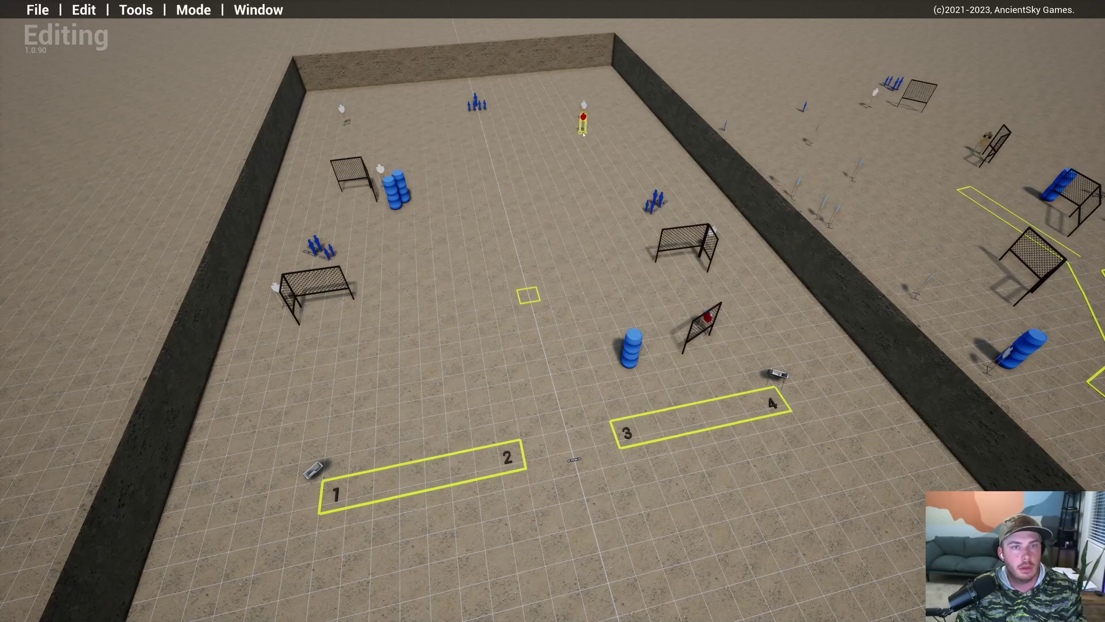
Step: Examine the whole bay layout from above at several angles
right_click_drag(581, 208, 474, 205)
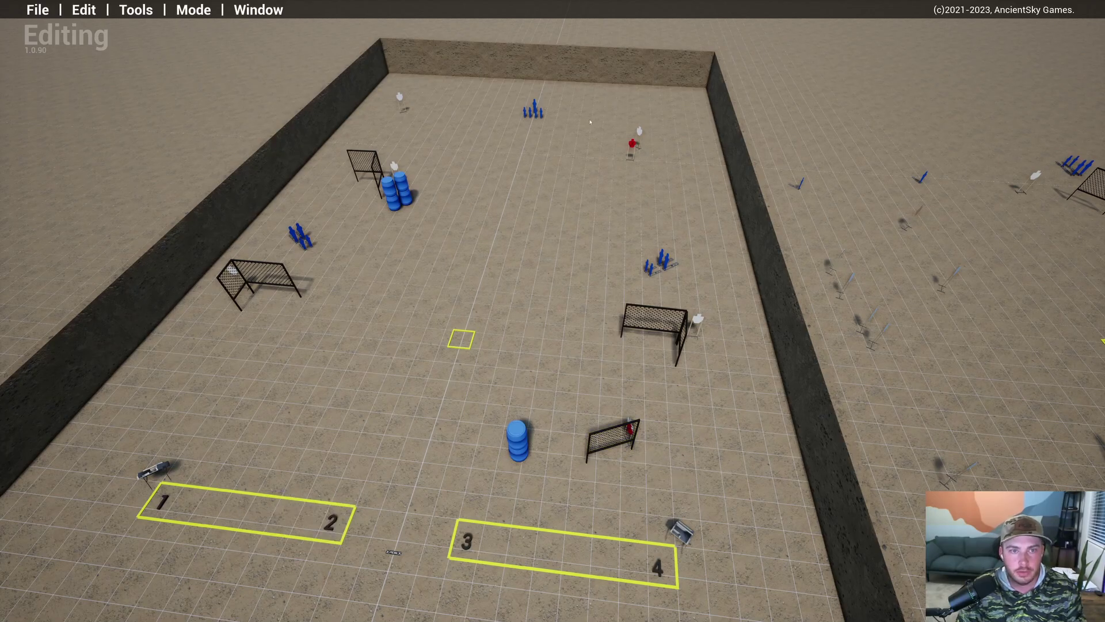
key("a")
right_click_drag(576, 251, 639, 291)
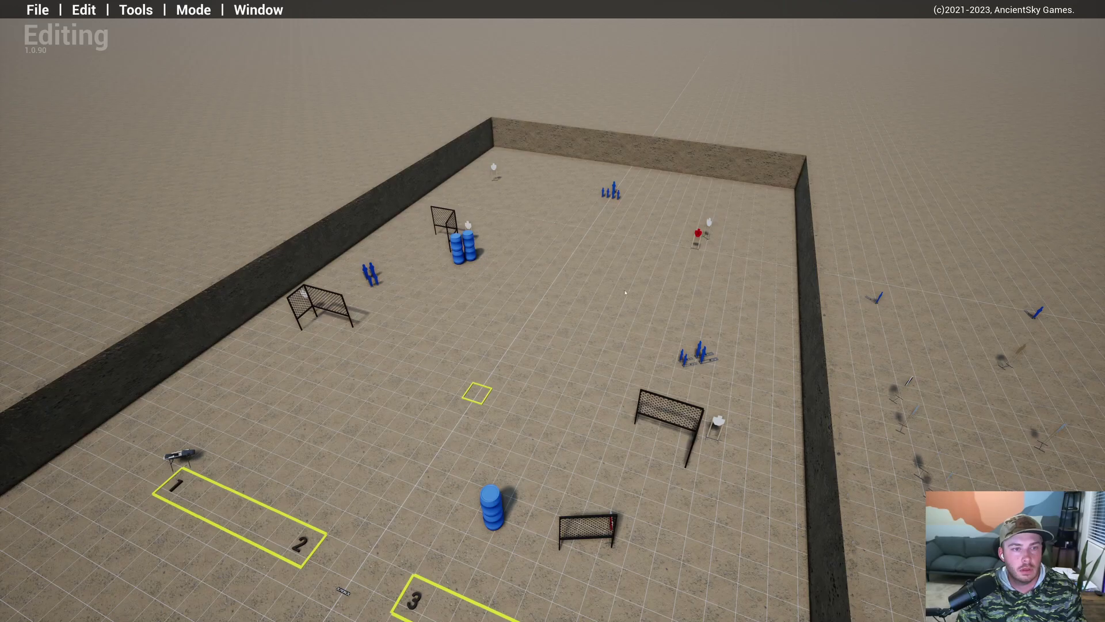
key("a")
right_click_drag(617, 287, 593, 239)
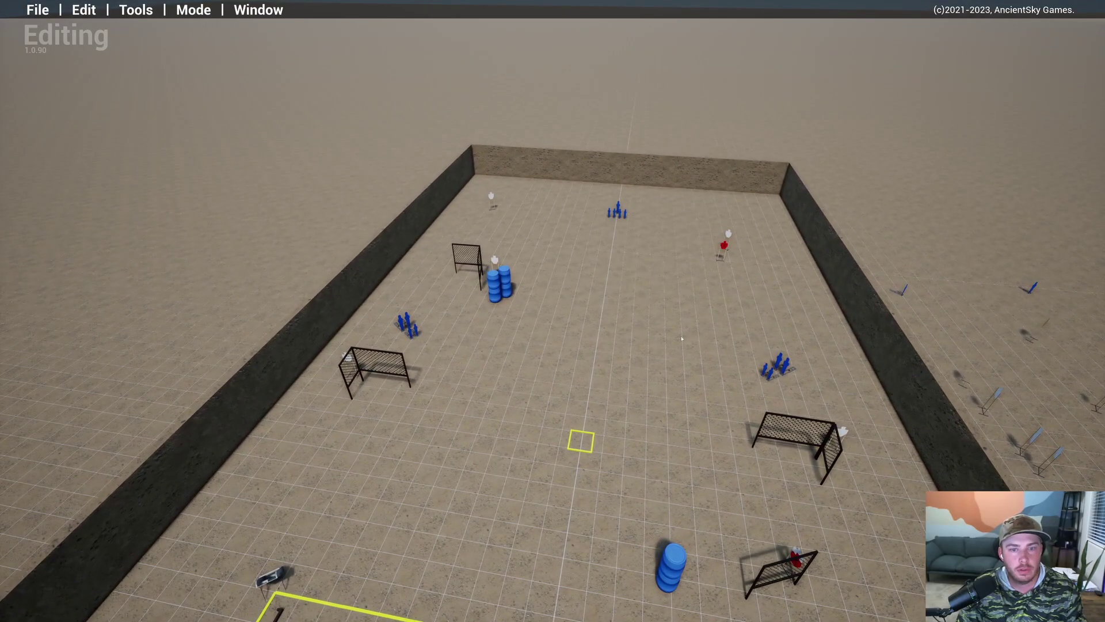
key("s")
right_click_drag(683, 338, 727, 397)
key("a")
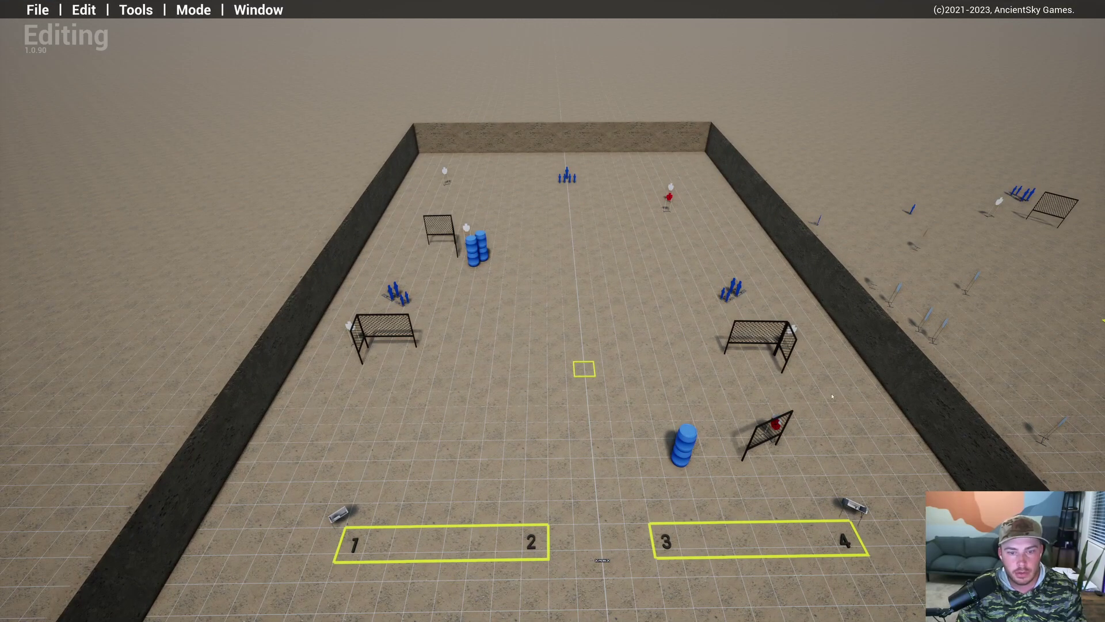
Step: Bring in the spare tan paper target from outside the bay and place a pair of tan targets against each side wall near the shooting areas
key("w")
right_click_drag(832, 396, 845, 369)
key("s")
key("w")
key("a")
key("w")
key("d")
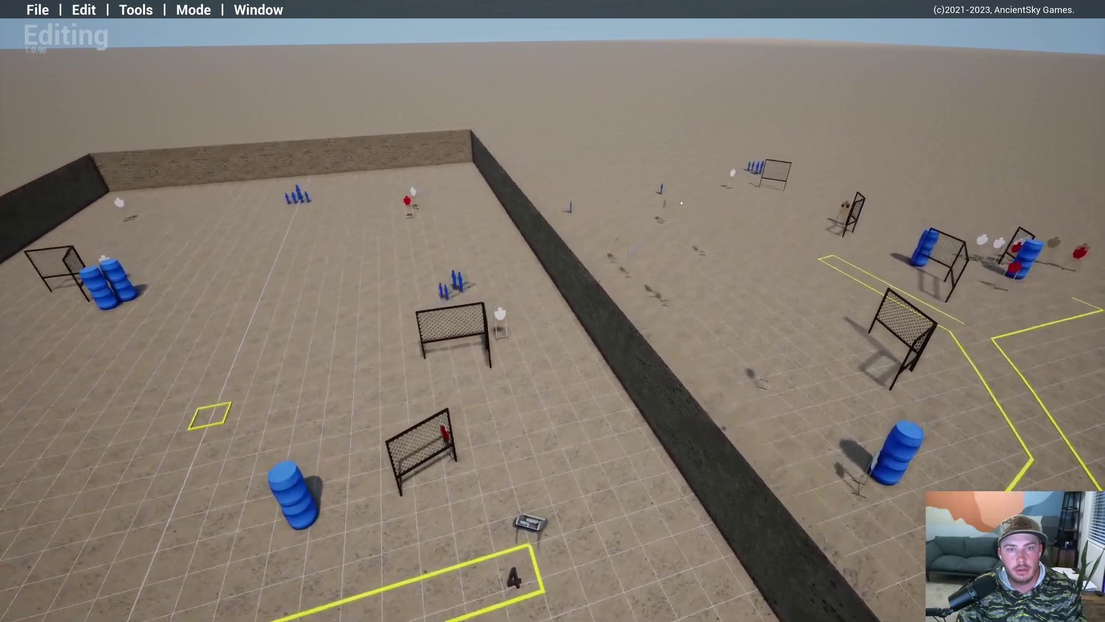
left_click(661, 211)
key("s")
key("a")
key("s")
key("a")
key("w")
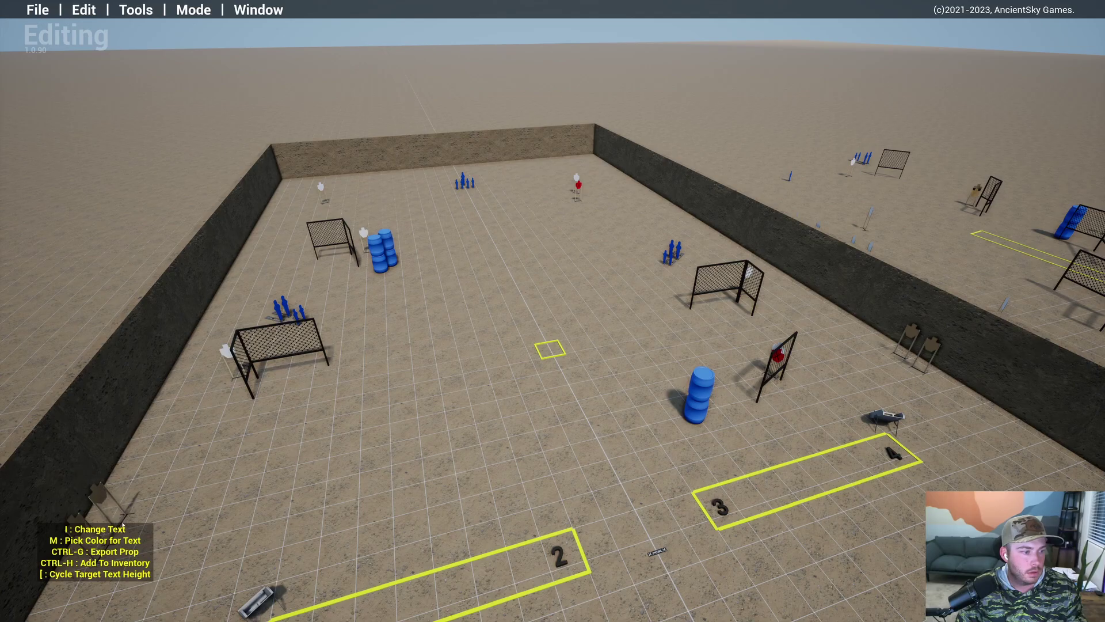
Step: Examine the tan target pair on the left wall from the shooting areas at ground level
key("s")
right_click_drag(122, 523, 160, 333)
key("d")
key("q")
key("w")
key("d")
key("a")
key("s")
key("d")
key("d")
key("d")
key("s")
key("d")
key("s")
key("w")
key("w")
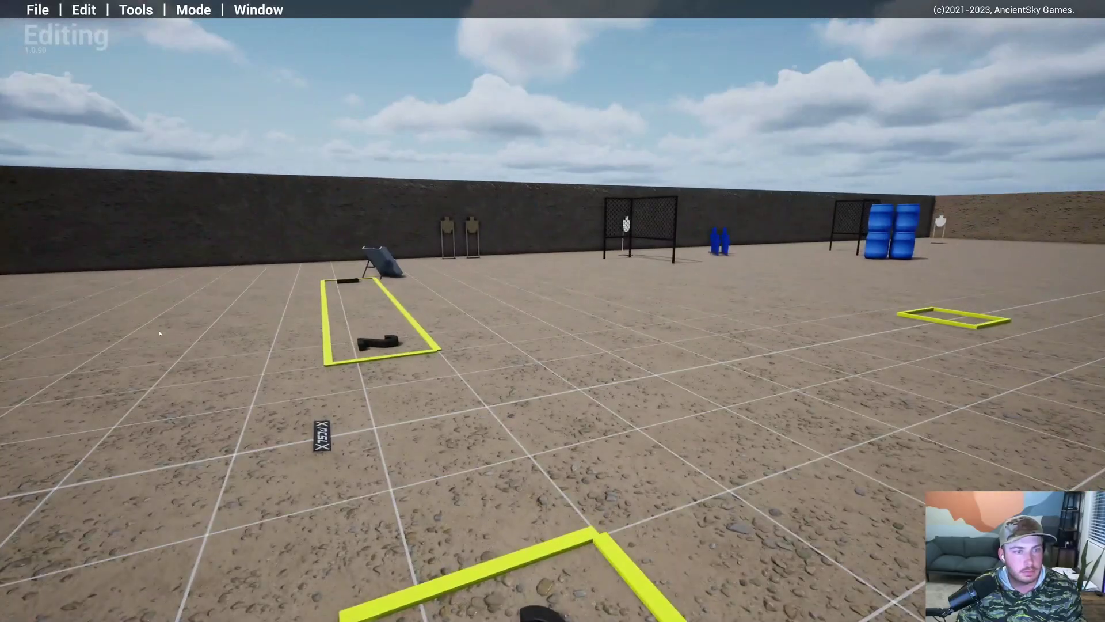
Step: Check from areas 3 and 4 which targets and poppers are exposed around the front barrel stack and mesh walls
right_click_drag(795, 322, 510, 328)
key("d")
right_click_drag(441, 334, 366, 337)
key("a")
key("w")
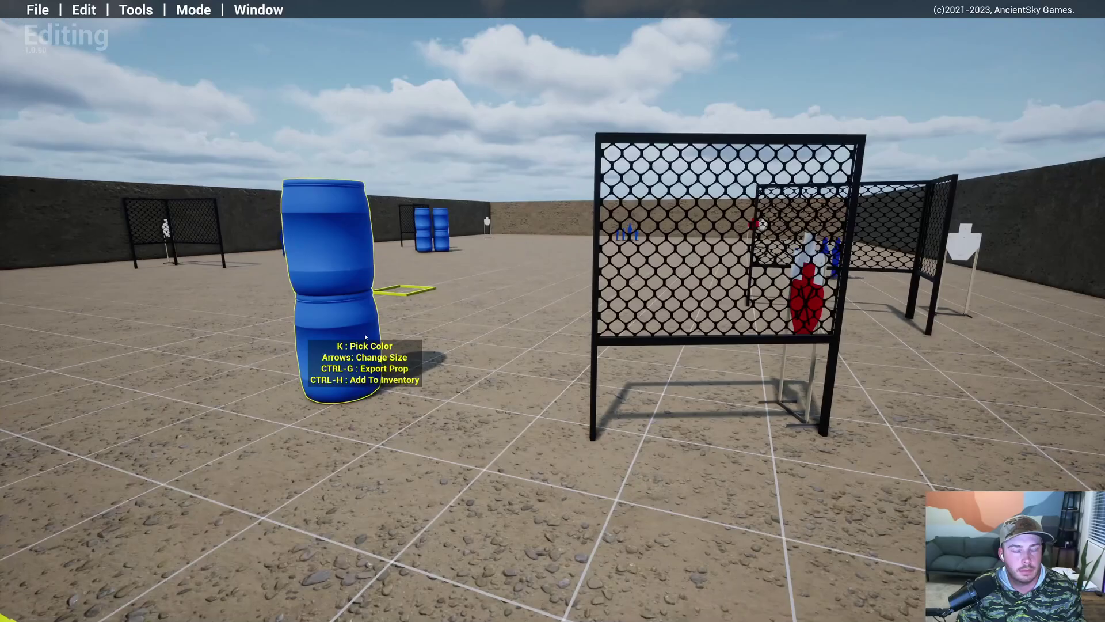
key("a")
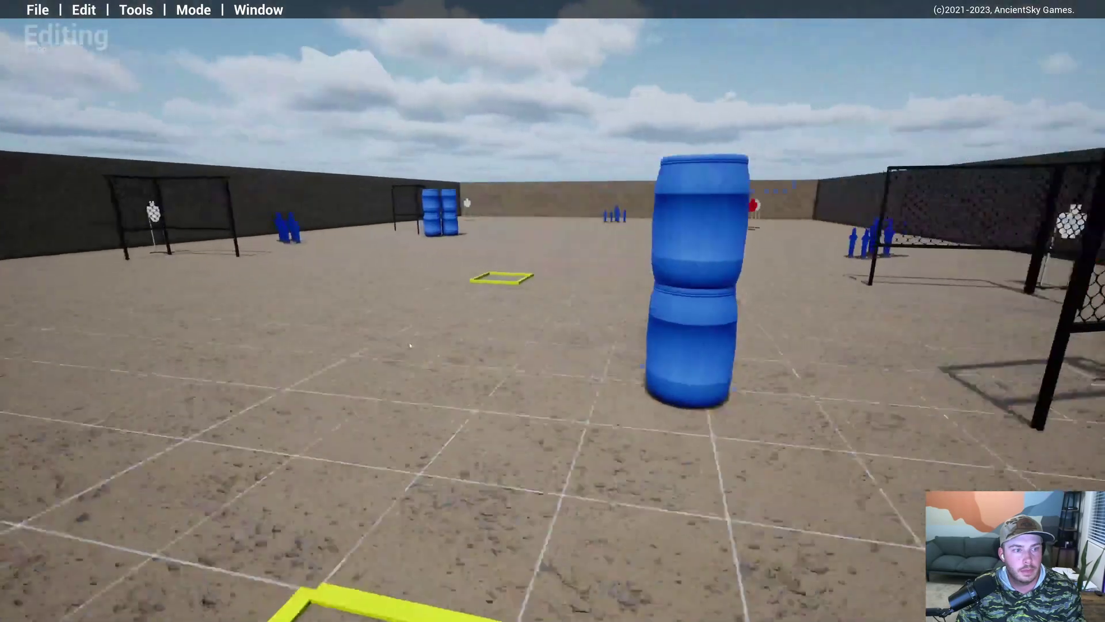
key("s")
key("d")
key("w")
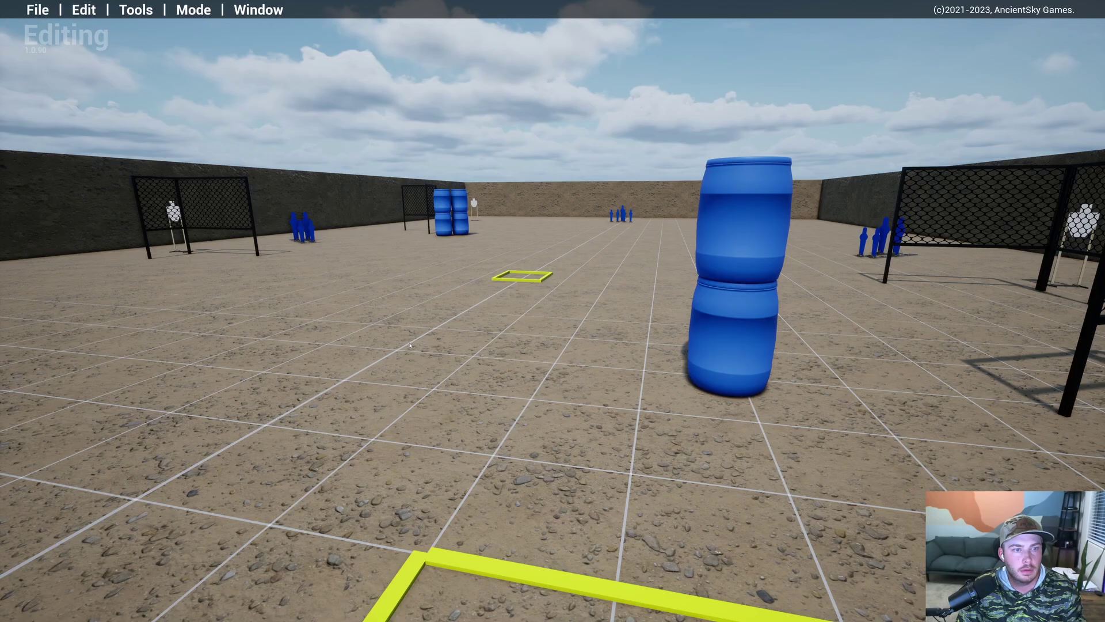
right_click_drag(410, 345, 386, 349)
key("s")
key("d")
key("w")
key("s")
key("a")
key("w")
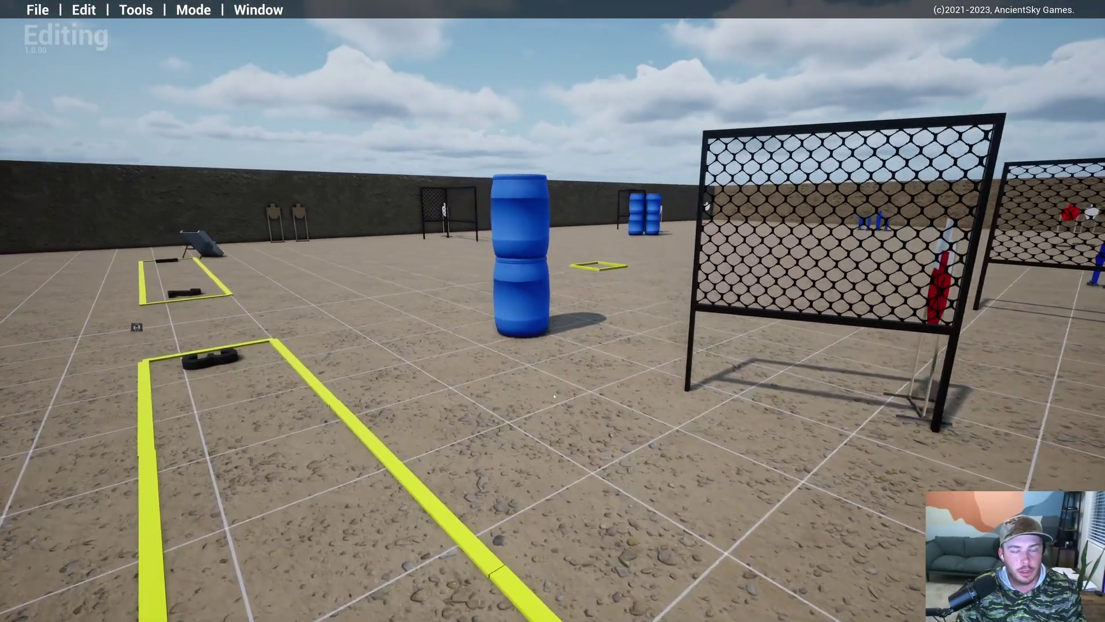
right_click_drag(669, 407, 346, 351)
key("a")
key("s")
key("s")
key("a")
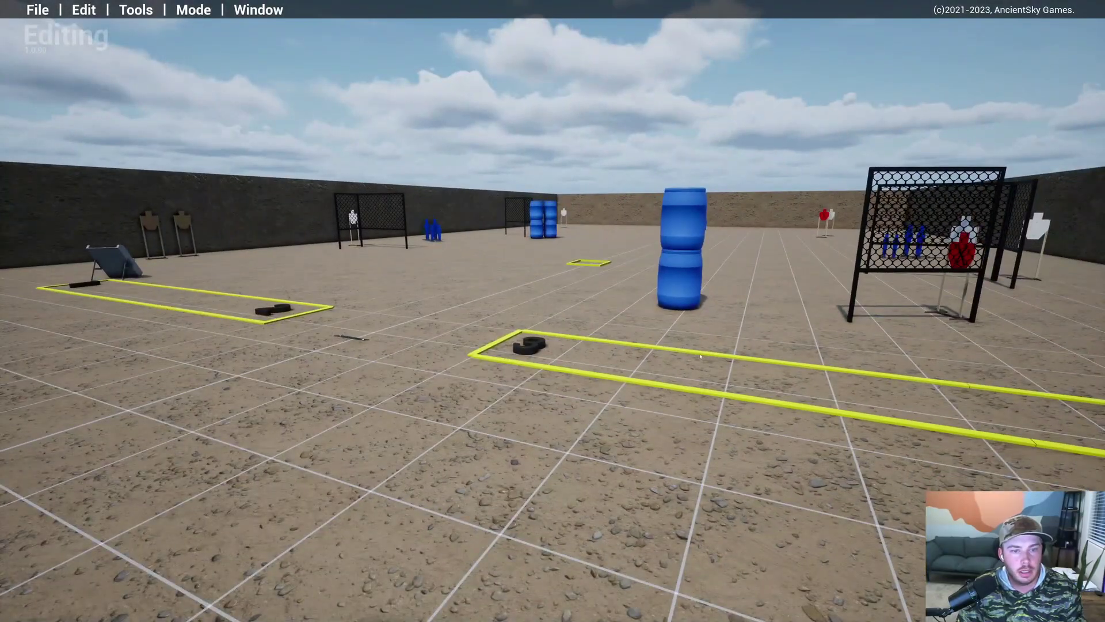
key("w")
key("d")
Step: Duplicate the right mesh wall and place the copy, turned to run downrange, between the centre box and the front barrel stack
right_click_drag(773, 352, 772, 417)
key("e")
key("s")
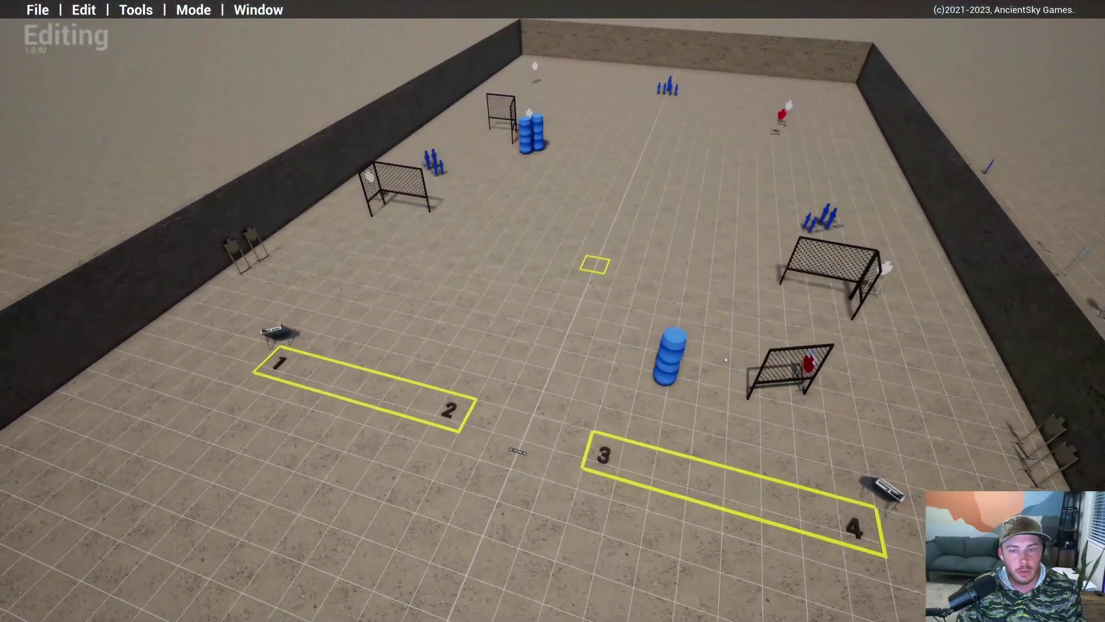
key("w")
right_click_drag(712, 357, 724, 362)
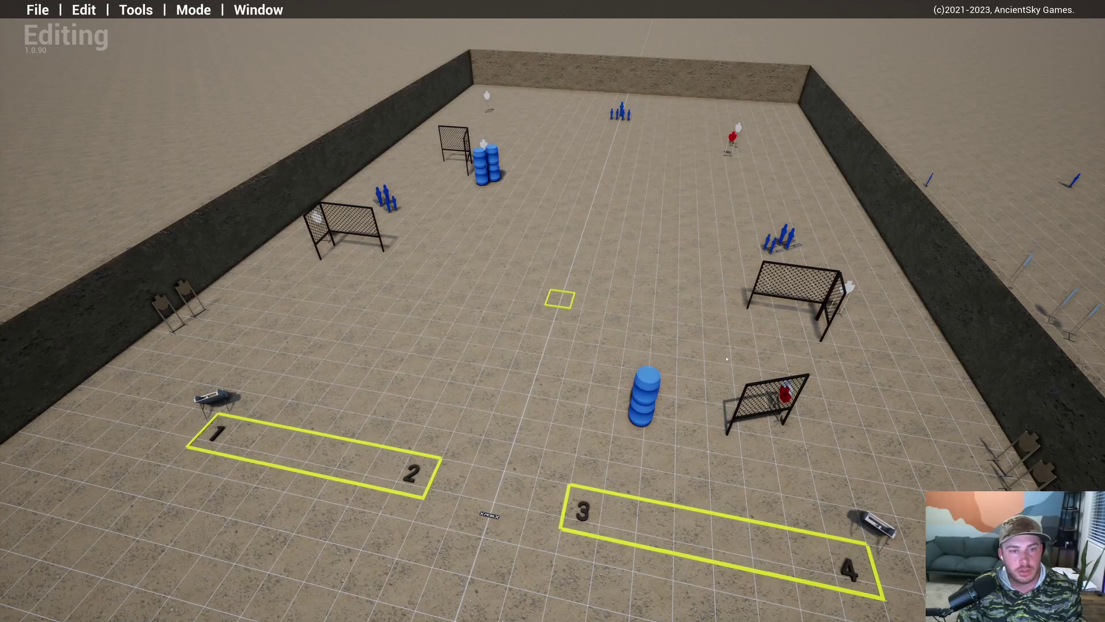
key("a")
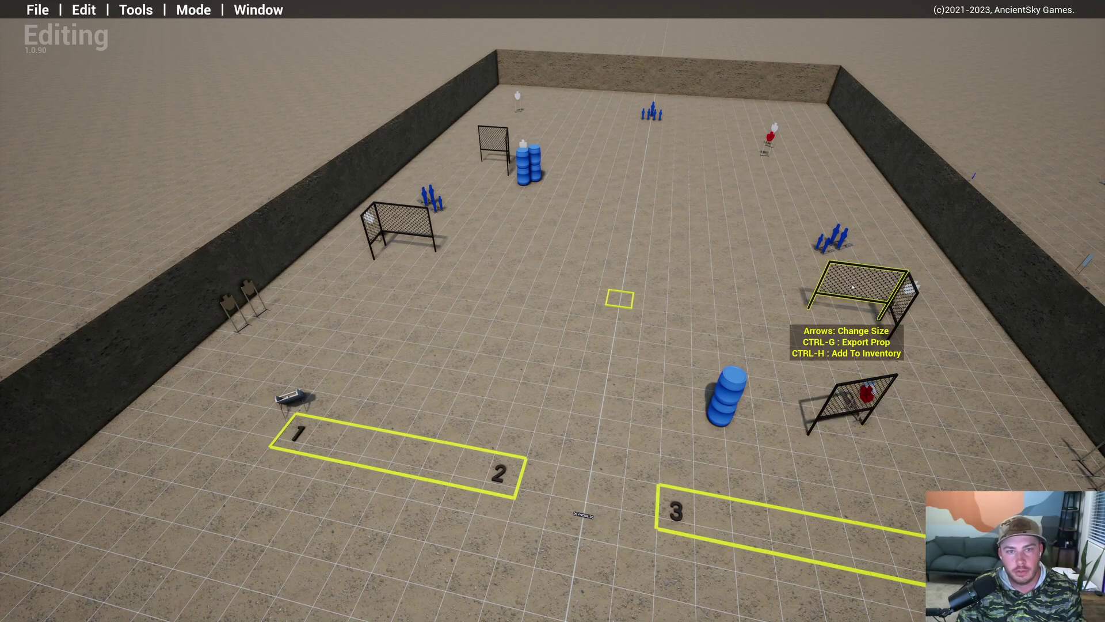
right_click(864, 280)
scroll(662, 363, "down", 7)
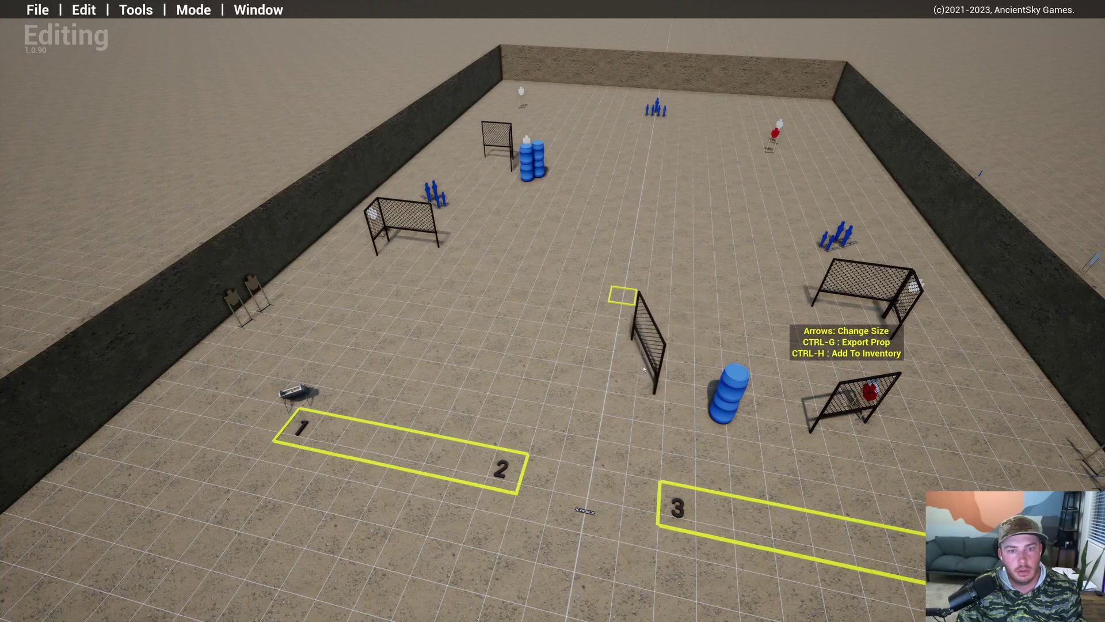
scroll(646, 369, "up", 3)
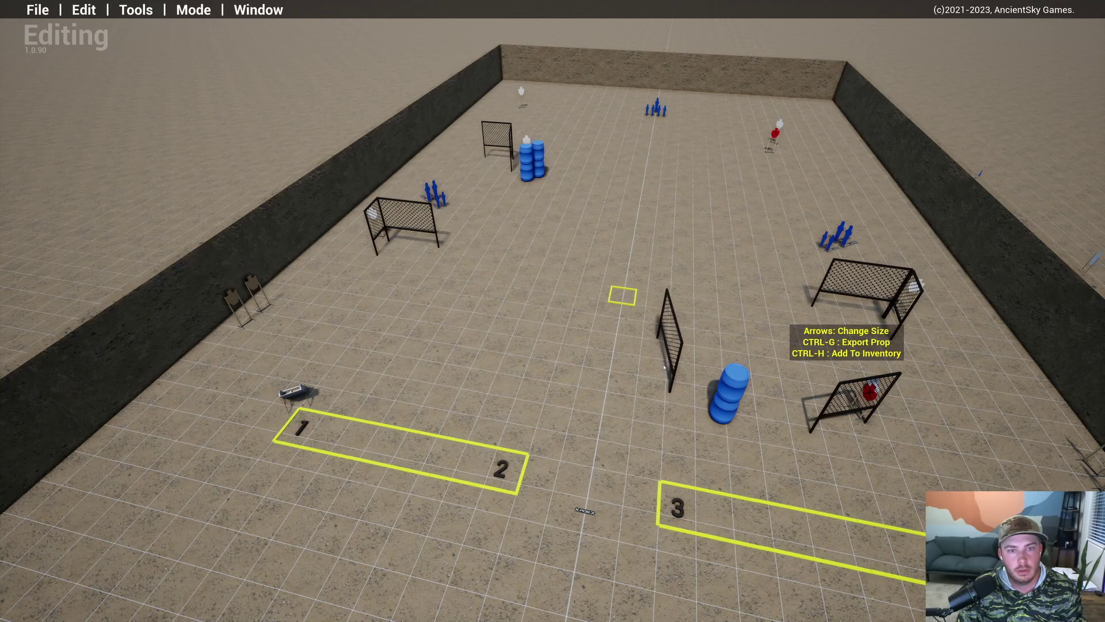
left_click(667, 368)
Step: Duplicate the centre mesh wall and place the copy across the centre line, short of the small box, mirroring the first wall's angle
right_click(668, 362)
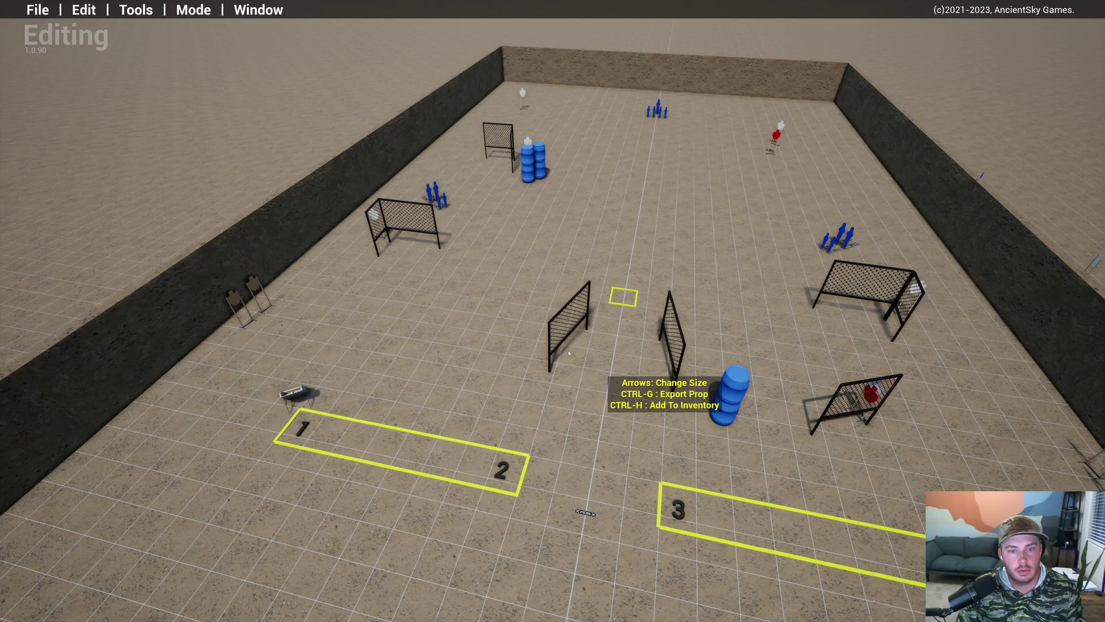
left_click(569, 353)
key("w")
right_click_drag(569, 353, 898, 293)
key("w")
key("d")
key("s")
key("a")
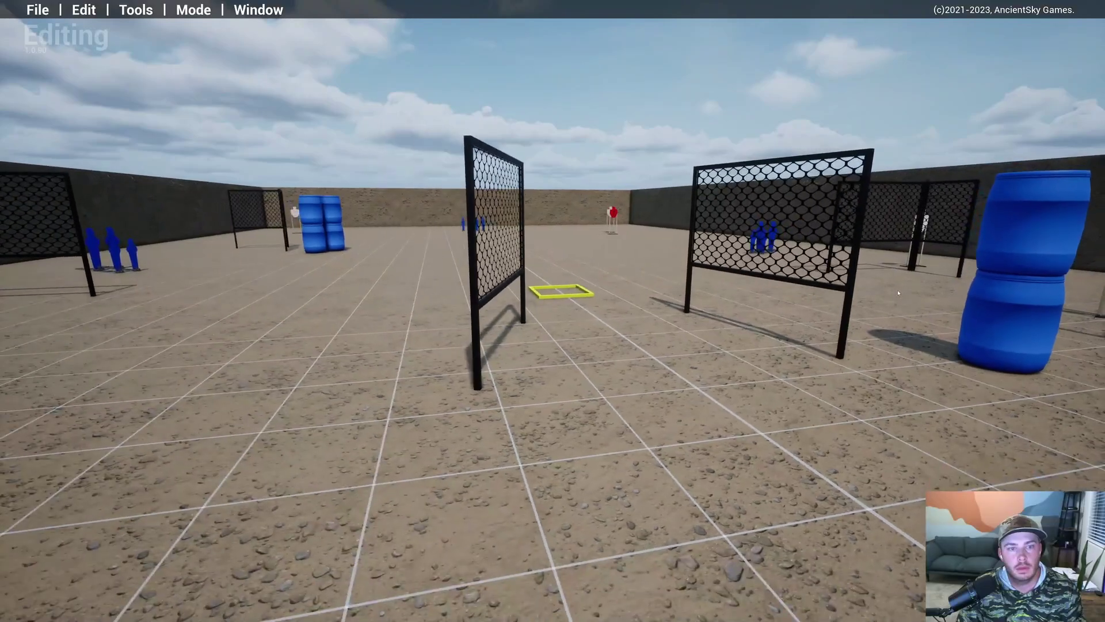
Step: Adjust the positions of both centre mesh walls so they flank the lane leading to the small box
left_click_drag(505, 353, 489, 365)
right_click_drag(489, 365, 495, 365)
left_click_drag(750, 340, 740, 331)
Step: Place a tan paper target beside the inner side of each centre mesh wall, near the small box
key("s")
key("a")
key("w")
right_click_drag(763, 410, 495, 423)
key("s")
key("a")
key("w")
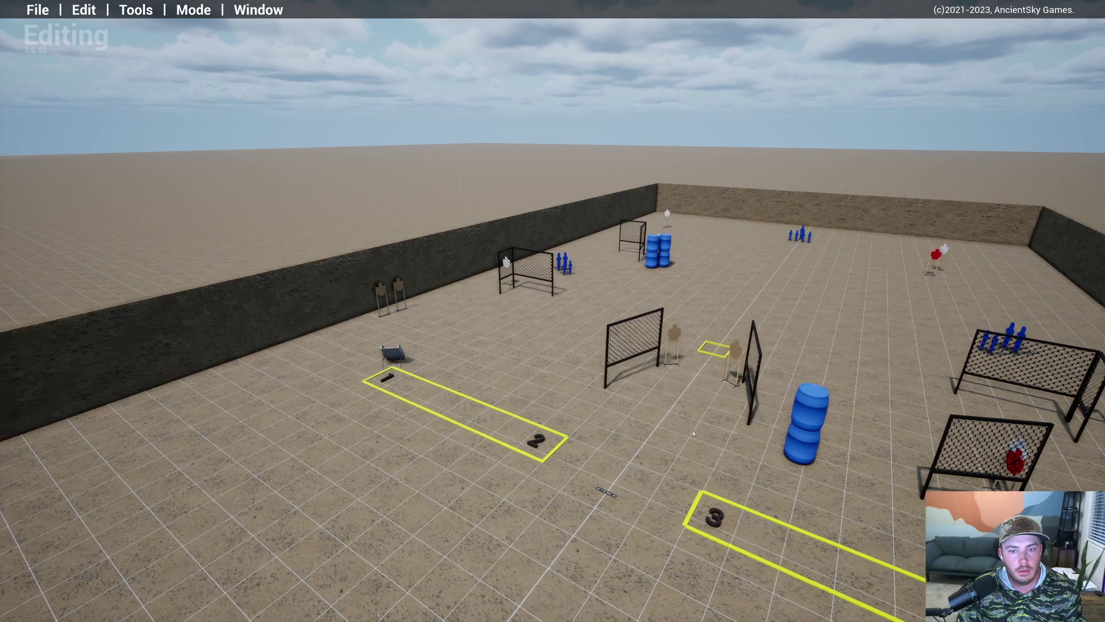
Step: Check from areas 2 and 3 how the centre mesh walls cover the two tan targets between them
key("w")
right_click_drag(724, 385, 994, 452)
key("d")
key("s")
key("w")
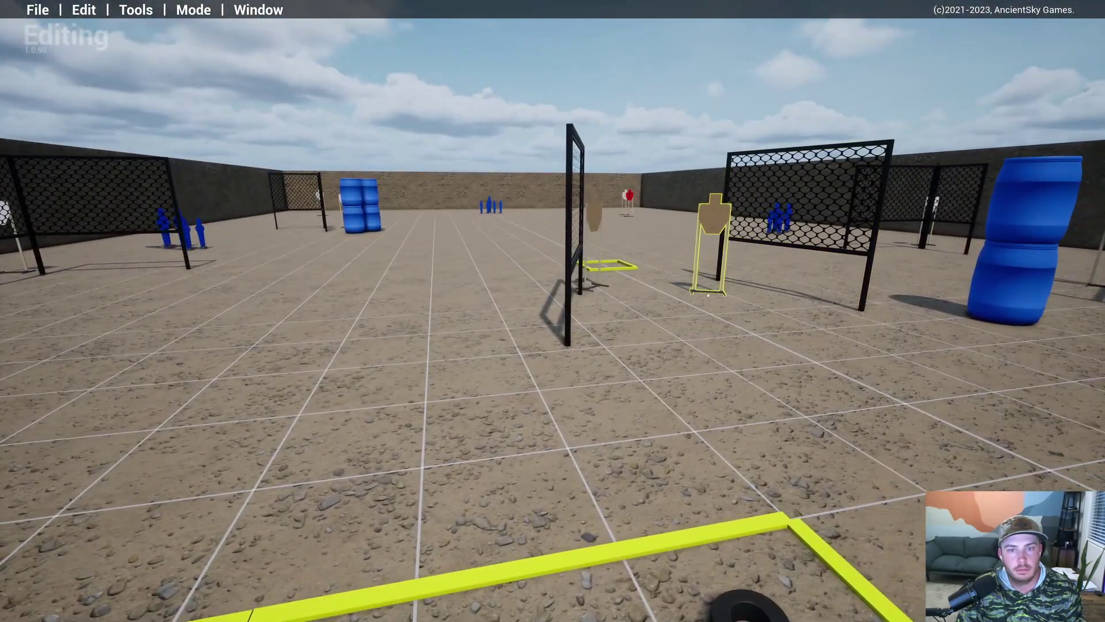
key("w")
key("d")
right_click_drag(701, 290, 532, 411)
key("s")
key("w")
key("a")
key("d")
key("s")
key("w")
key("s")
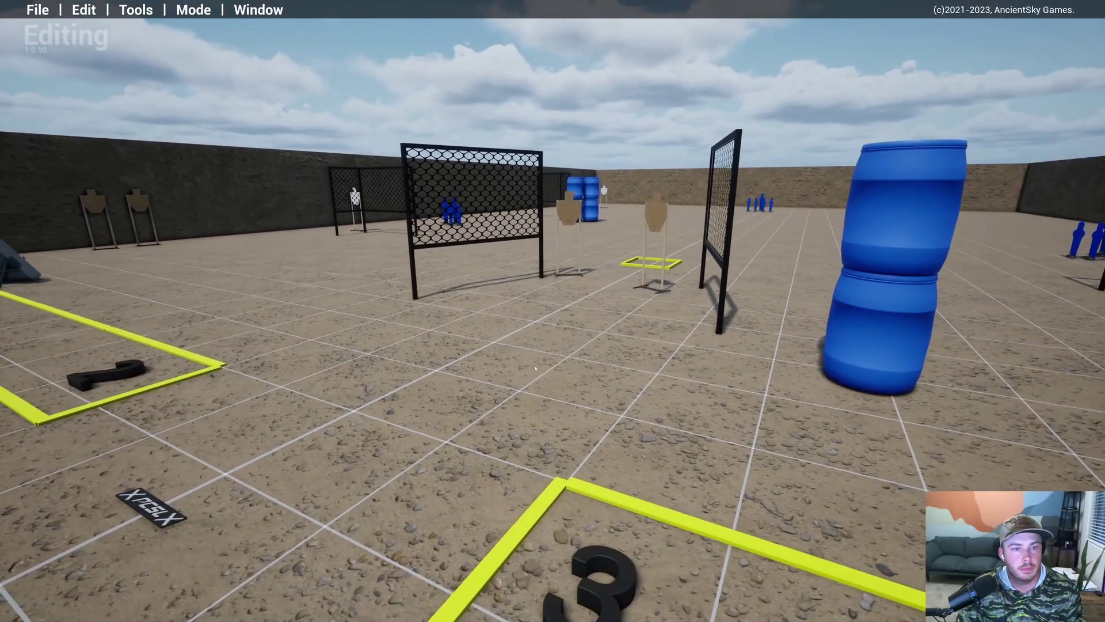
key("w")
Step: Shift the left centre mesh wall outward, away from its tan target, and view the gap from area 3
left_click(530, 215)
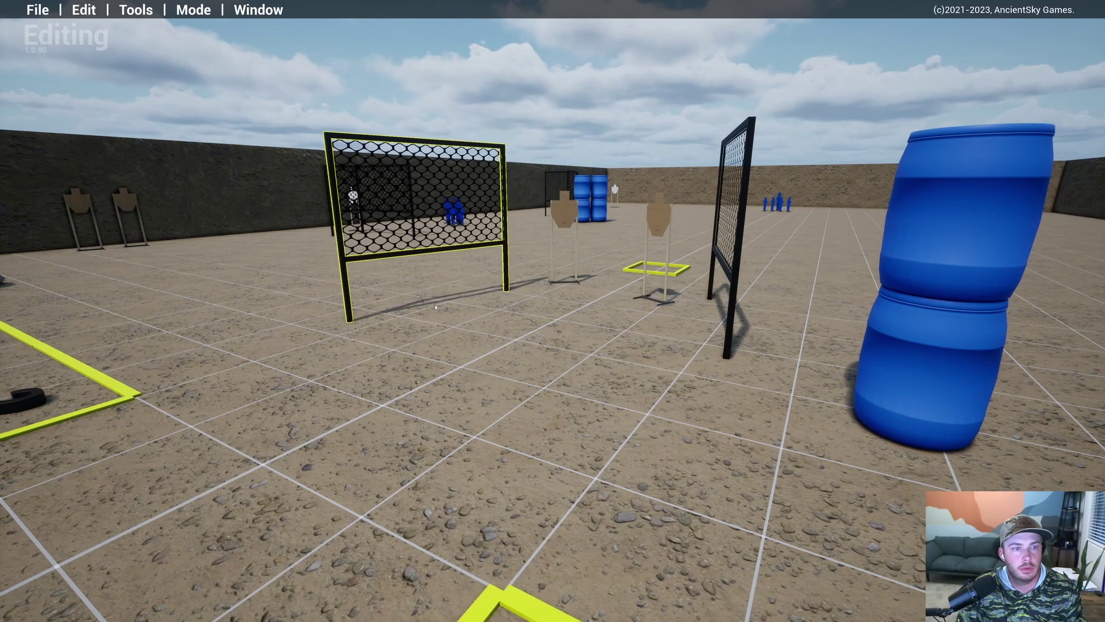
left_click(481, 335)
key("s")
key("d")
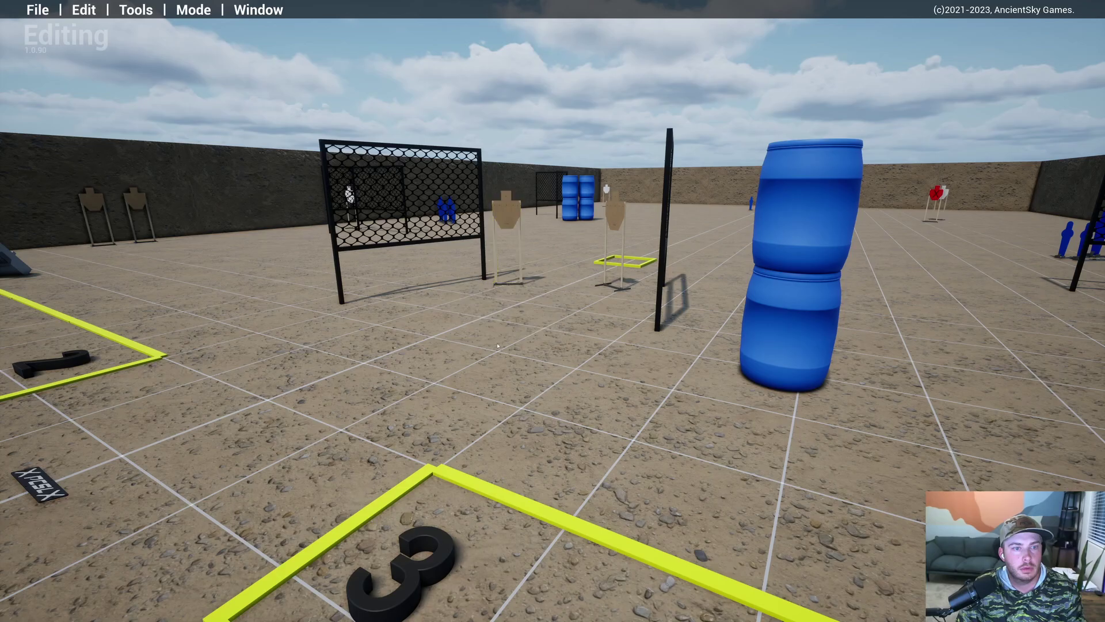
key("a")
Step: Shift the right centre mesh wall outward toward the front barrel stack, away from its tan target
right_click_drag(498, 346, 788, 385)
key("w")
key("s")
key("w")
key("d")
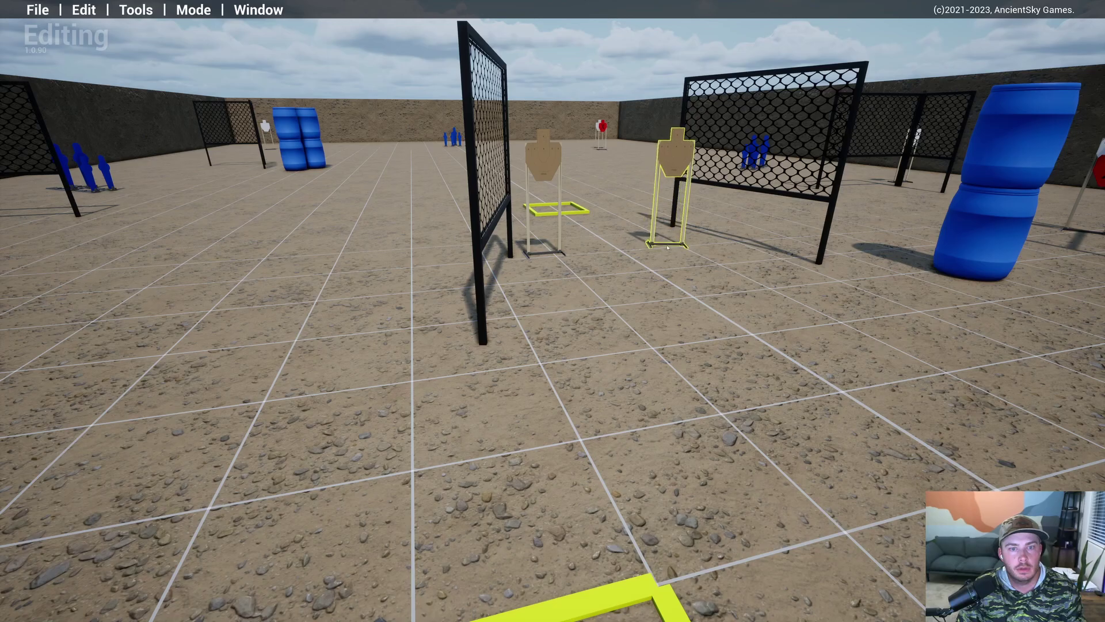
left_click_drag(749, 243, 768, 265)
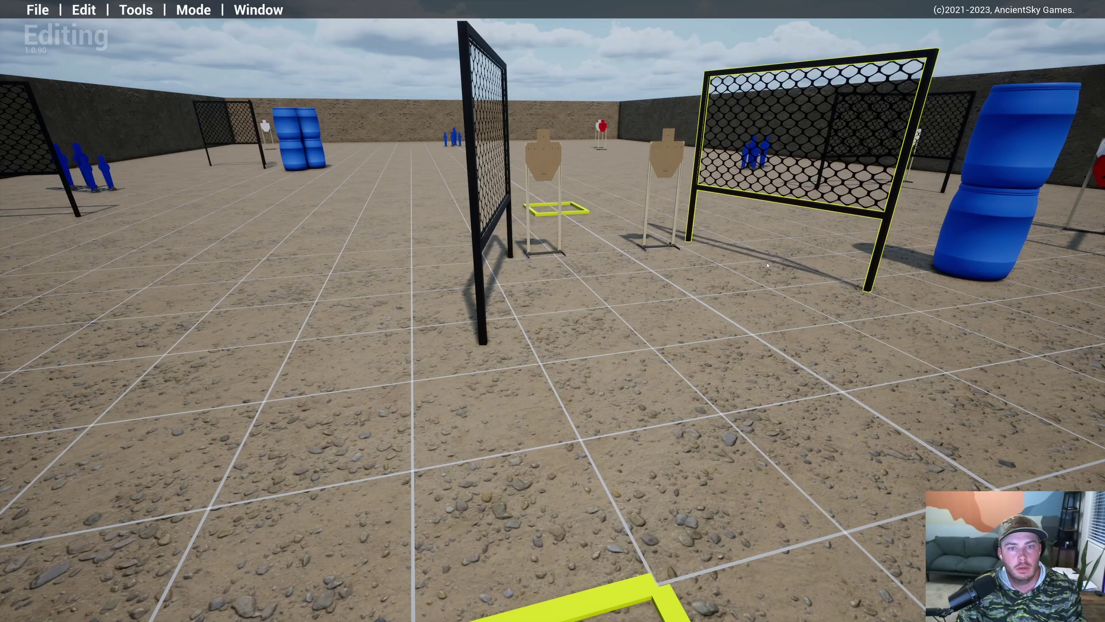
left_click(768, 268)
Step: Examine the exposure of the two centre tan targets past the mesh walls while moving across areas 2 and 1
key("s")
right_click_drag(804, 350, 705, 317)
key("w")
key("s")
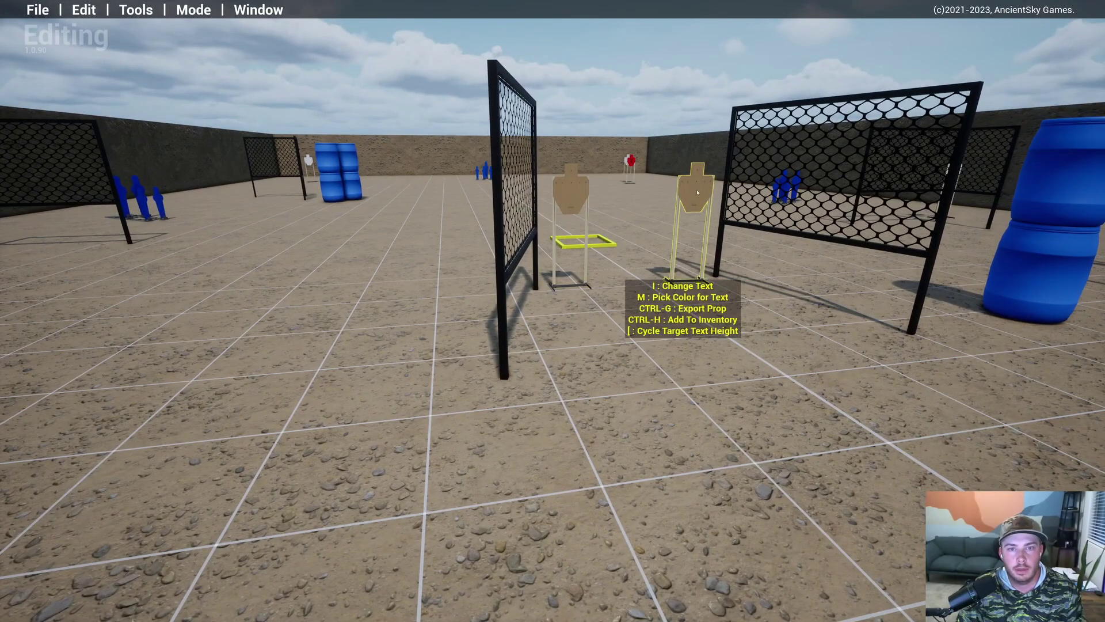
key("s")
right_click_drag(709, 392, 710, 392)
key("w")
key("a")
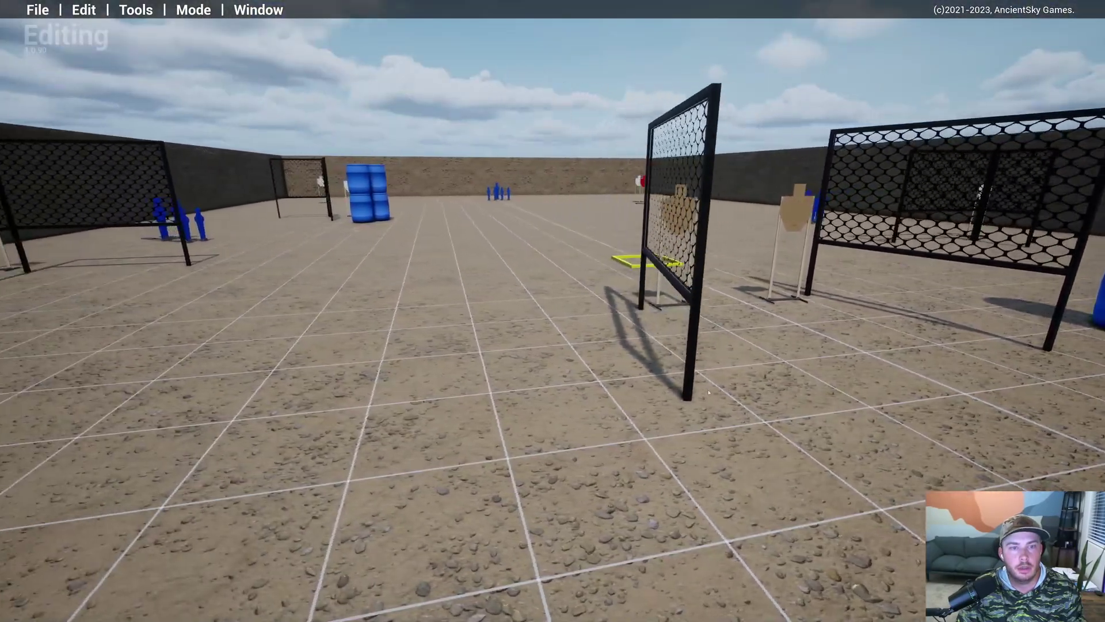
key("d")
key("a")
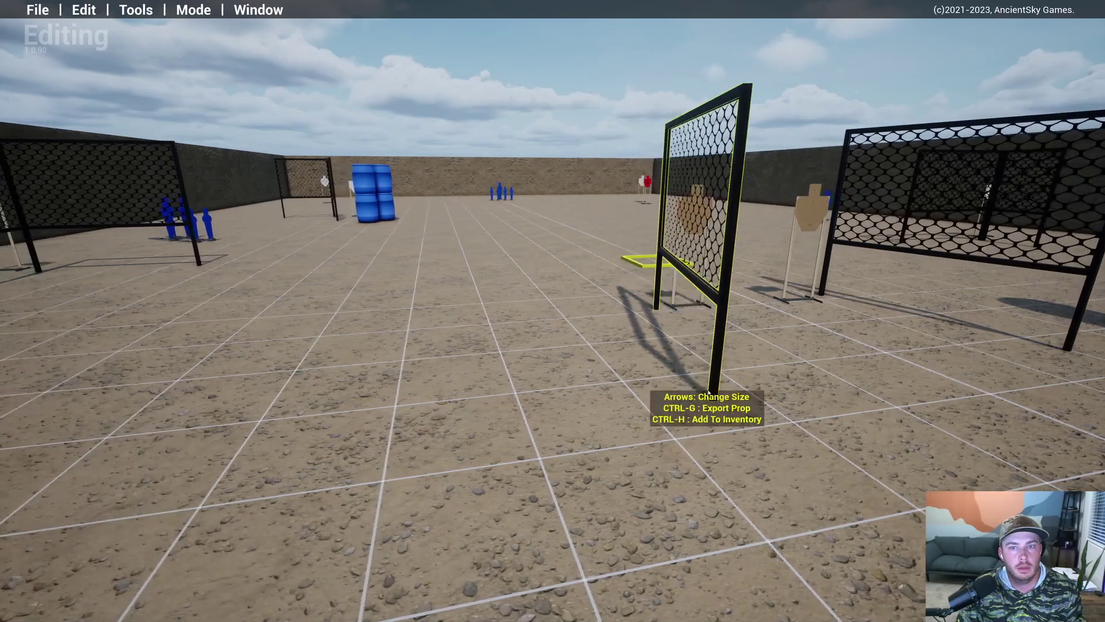
Step: Place a barrel stack in front of each centre mesh wall, bringing one forward from the rear-left pair, and check them from area 3
right_click_drag(710, 393, 662, 483)
key("s")
key("s")
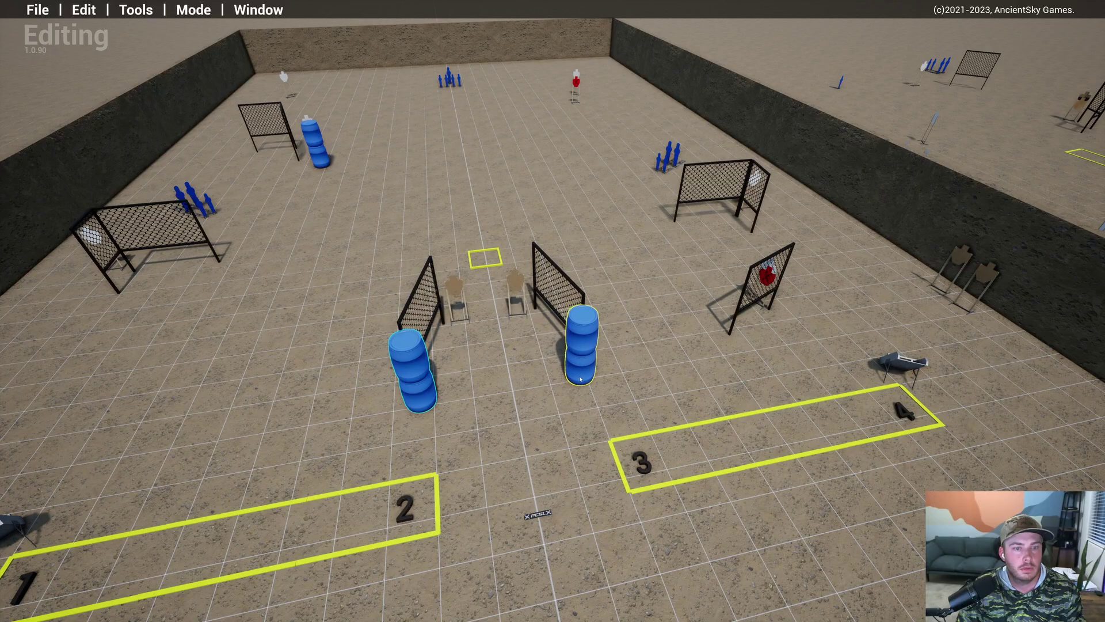
key("w")
right_click_drag(581, 374, 531, 436)
key("s")
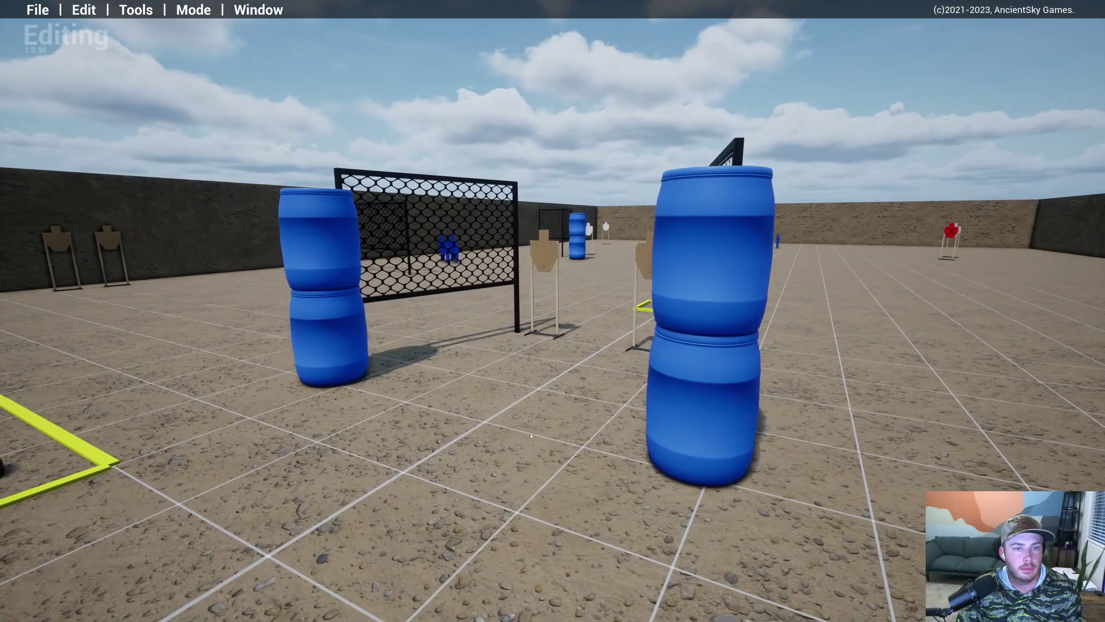
key("d")
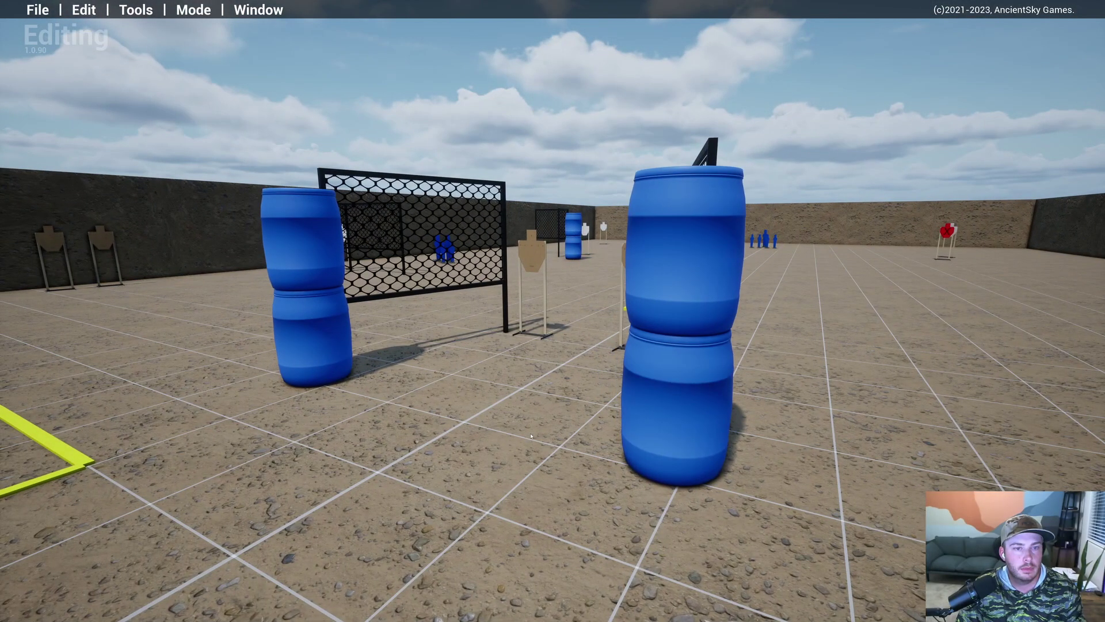
Step: Examine the whole shooting bay from above and behind the two yellow start boxes
key("e")
right_click_drag(531, 435, 773, 474)
key("d")
key("d")
key("s")
key("s")
key("a")
key("w")
key("s")
key("d")
key("s")
key("d")
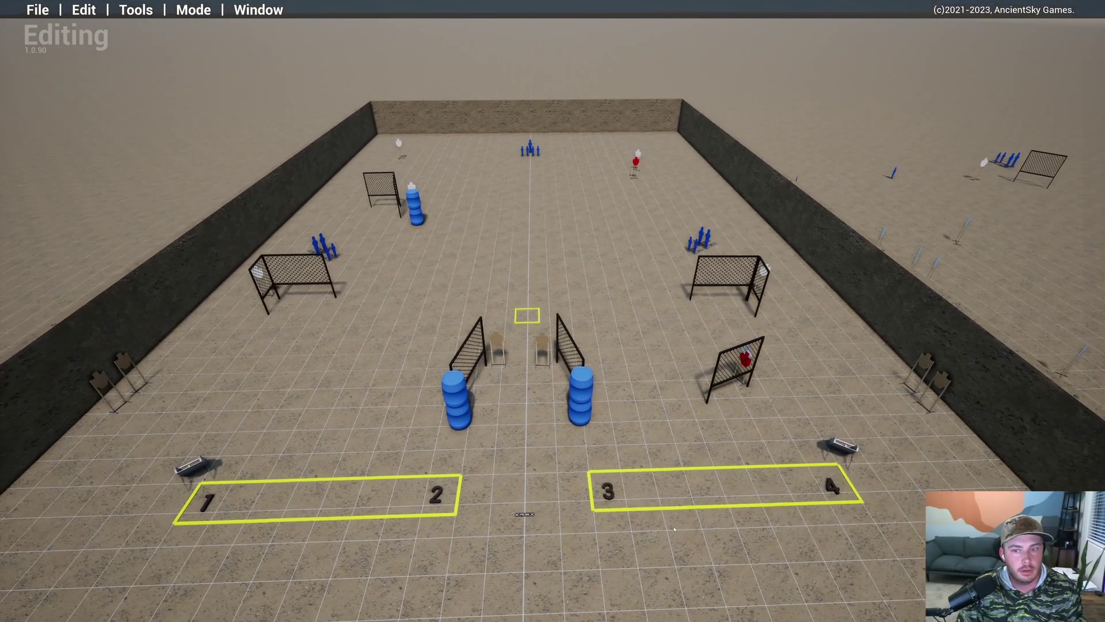
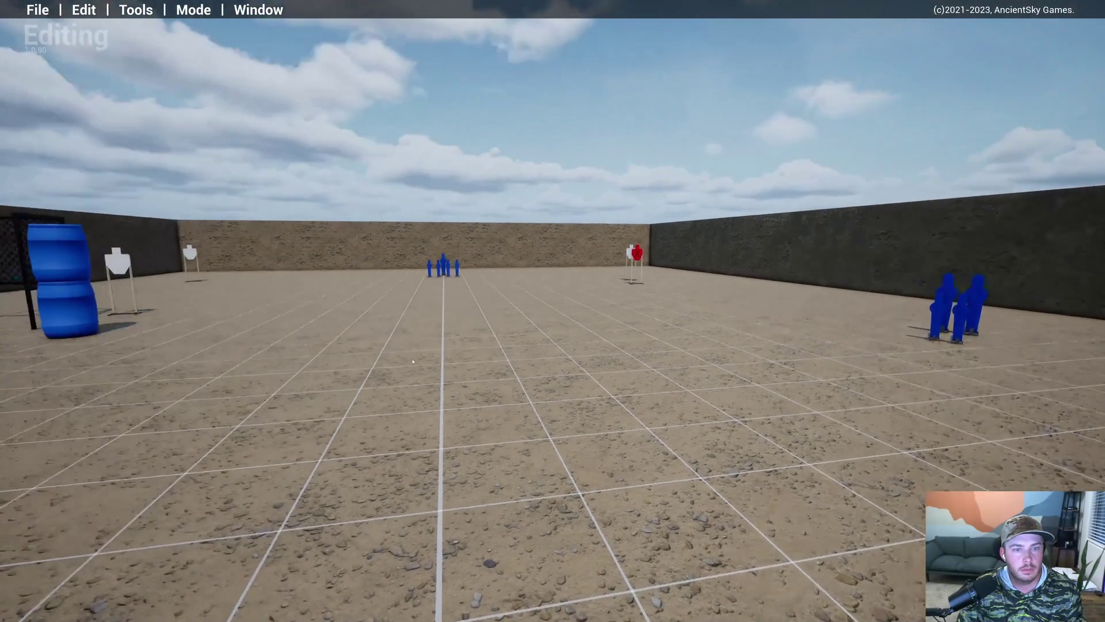
Step: Examine the blue popper groups and the nearby mesh fences on both sides of the bay from ground level
key("w")
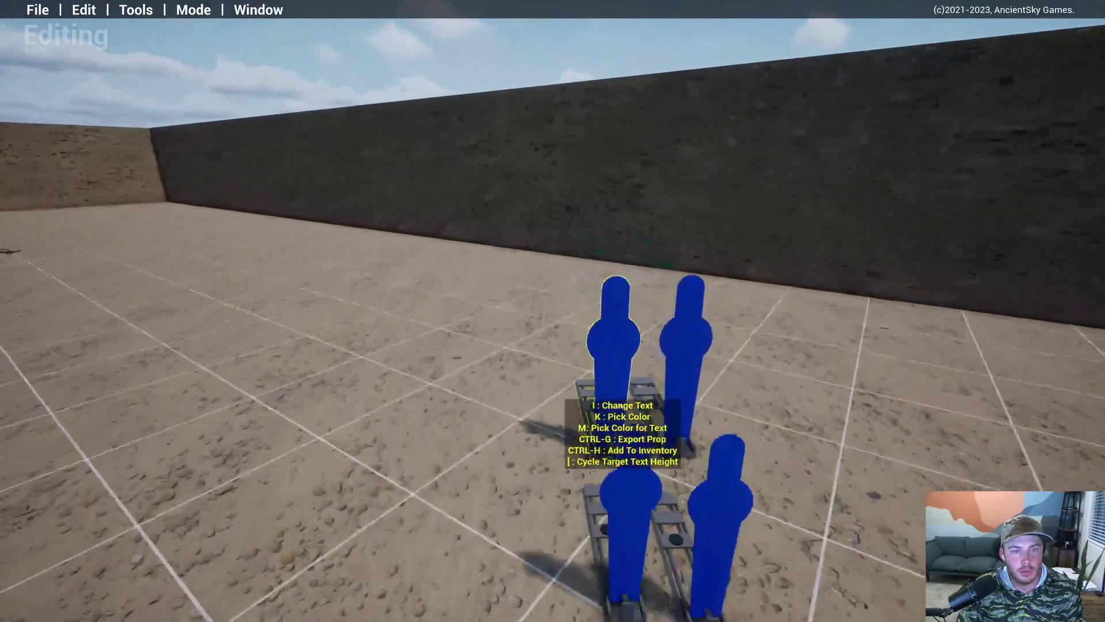
key("s")
key("a")
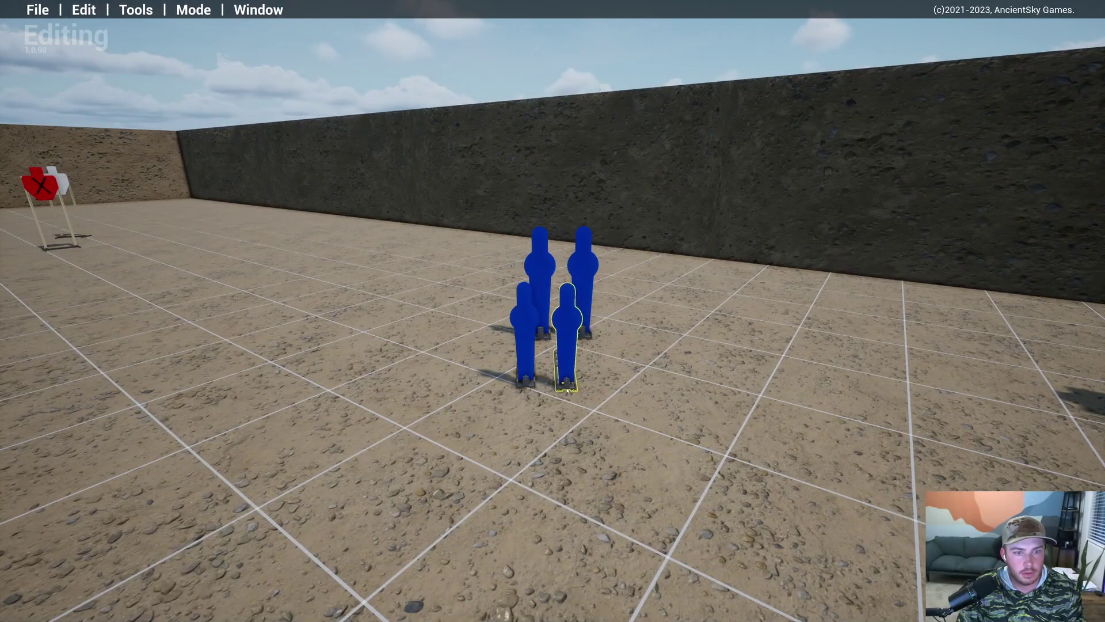
key("s")
right_click_drag(610, 415, 550, 299)
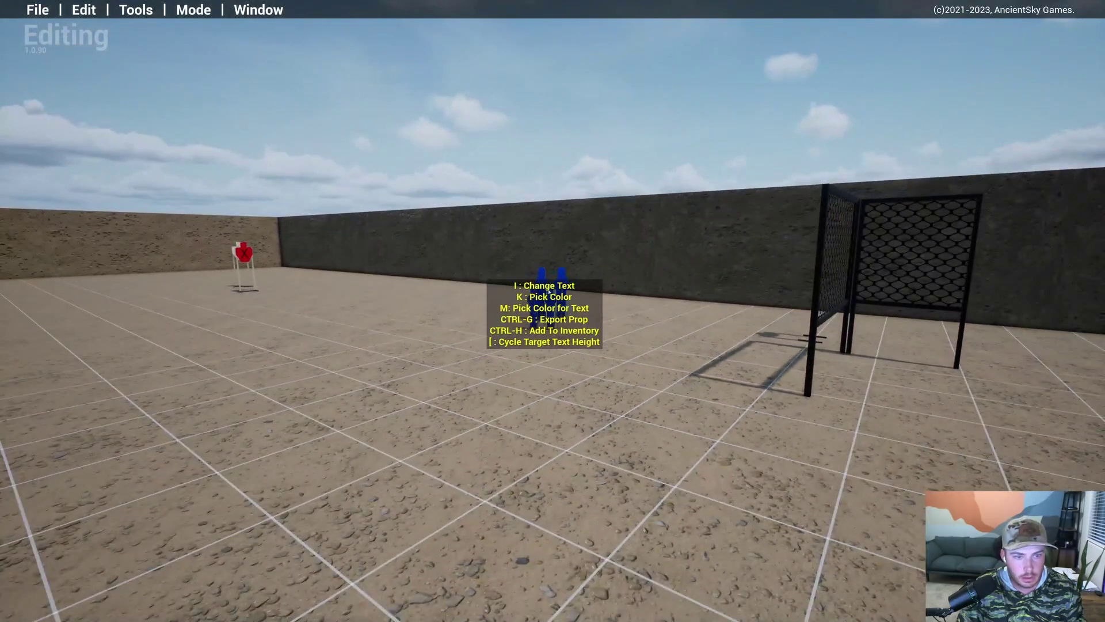
key("s")
key("s")
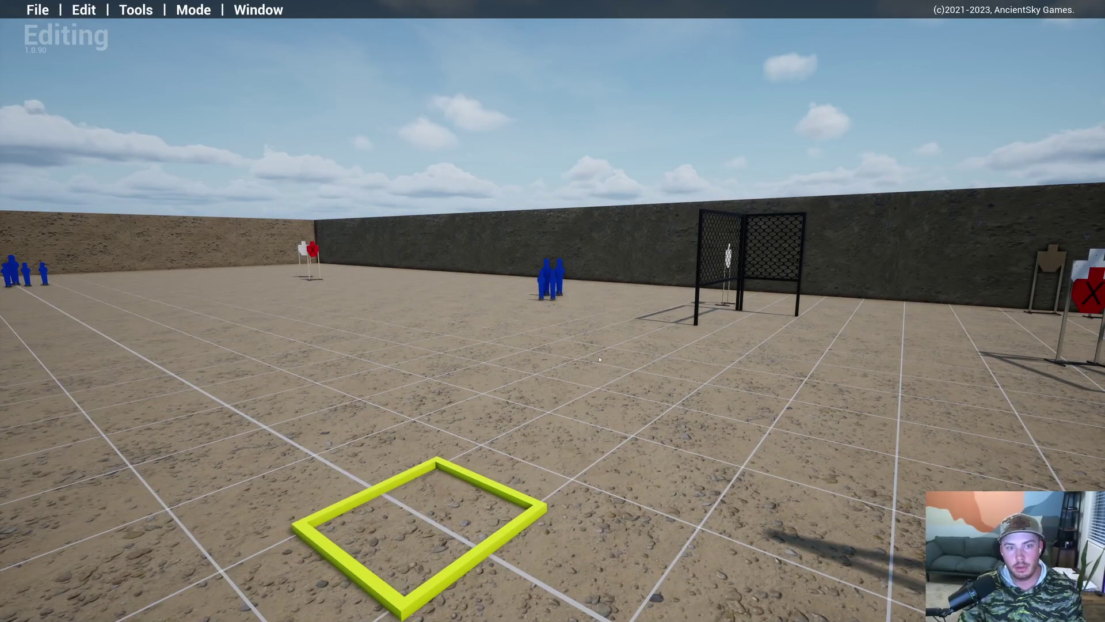
right_click_drag(599, 359, 345, 367)
key("w")
key("d")
mouse_move(480, 279)
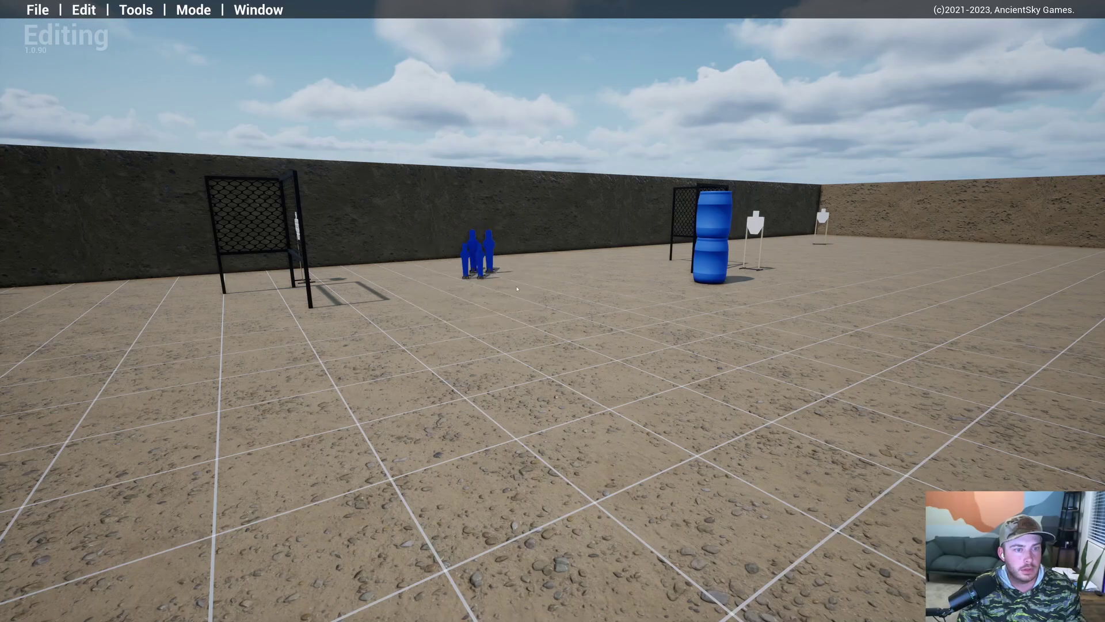
right_click_drag(624, 357, 719, 332)
key("a")
key("w")
key("d")
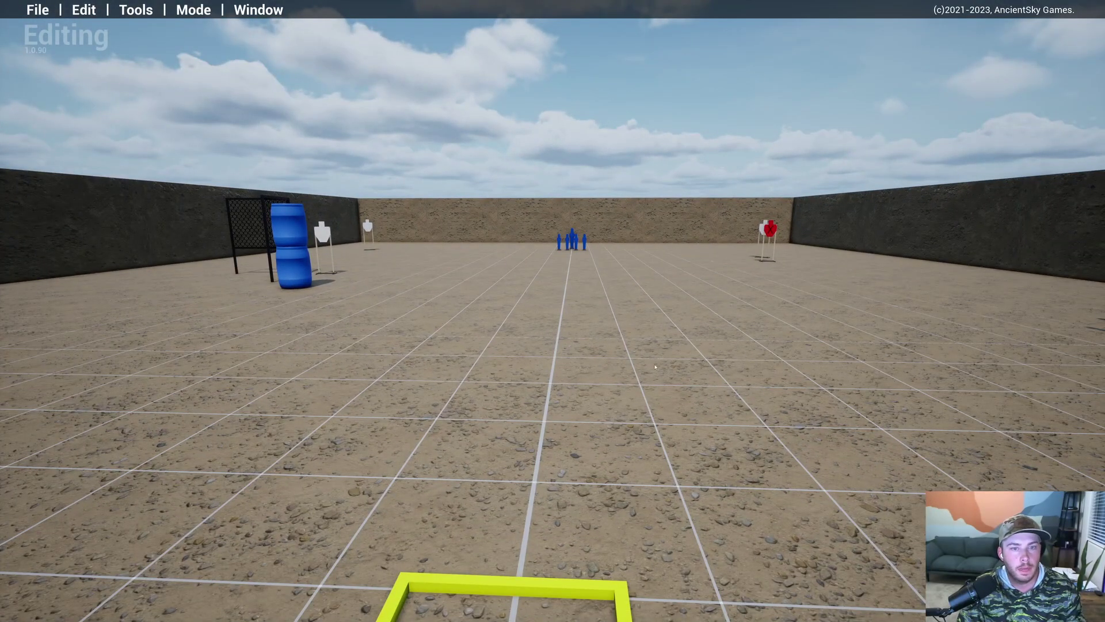
Step: Remove the mesh fence and blue barrel stack in front of the white target at the bay's middle left
key("s")
right_click_drag(656, 367, 638, 387)
key("e")
key("s")
key("e")
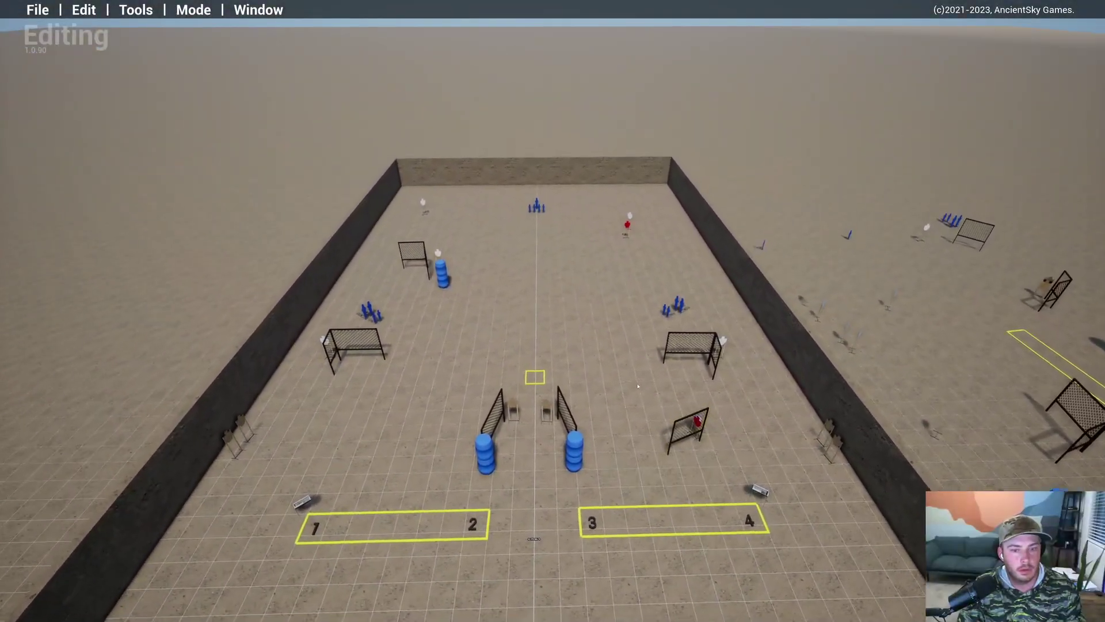
key("a")
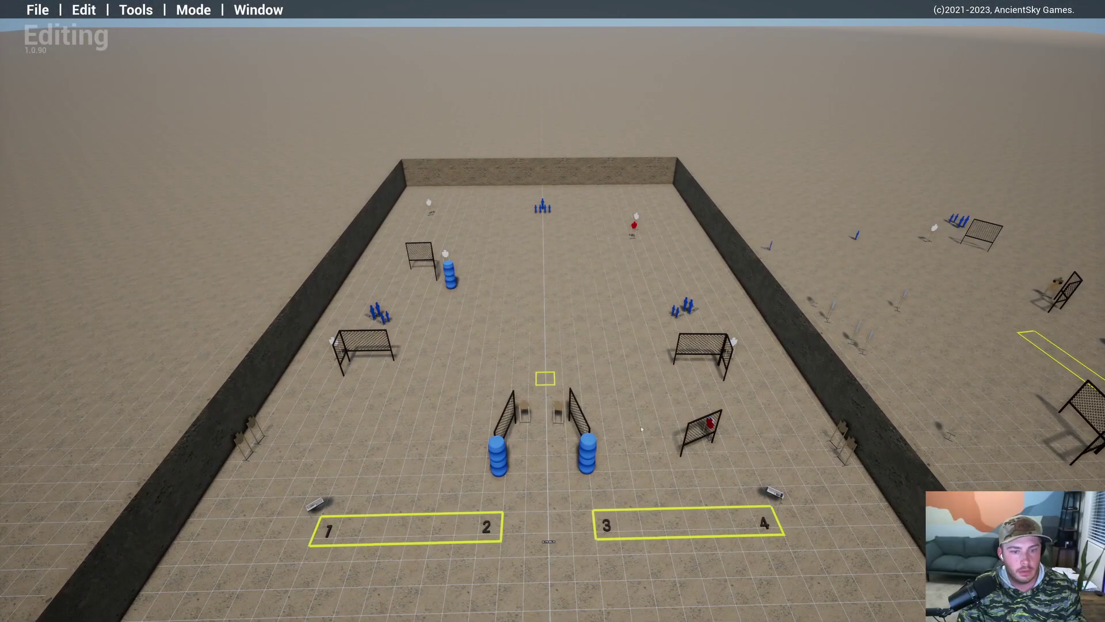
key("a")
right_click_drag(642, 428, 617, 503)
key("q")
key("w")
key("a")
key("s")
key("w")
key("d")
key("e")
key("s")
key("w")
key("a")
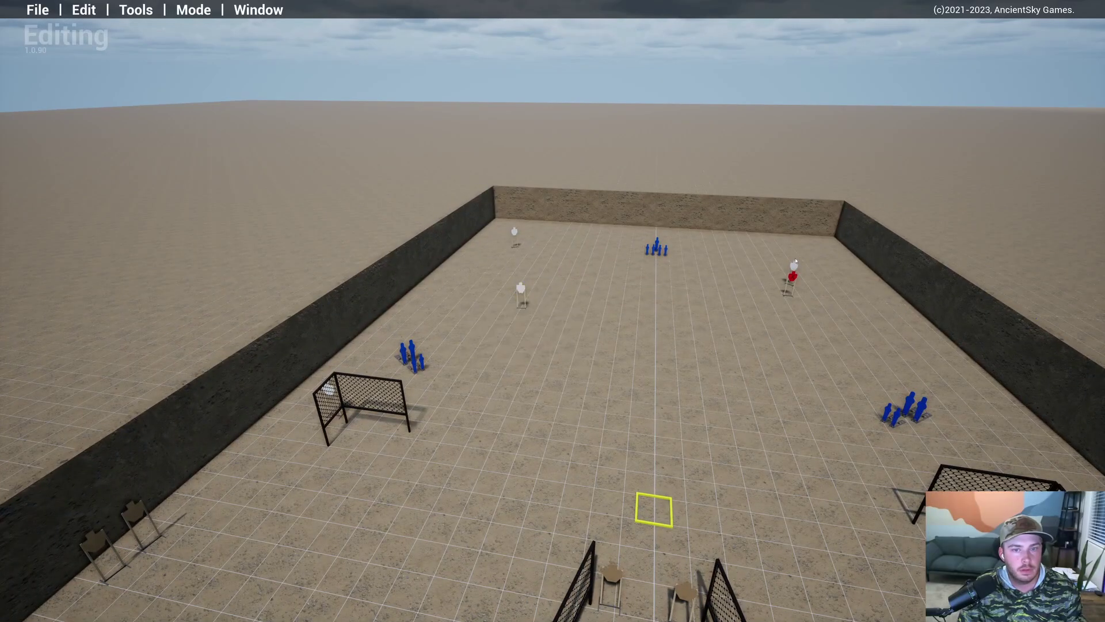
Step: Move the downrange white targets and the red no-shoot target to the open ground behind the left start box
left_click(791, 278)
key("s")
left_click_drag(788, 288, 410, 538)
key("w")
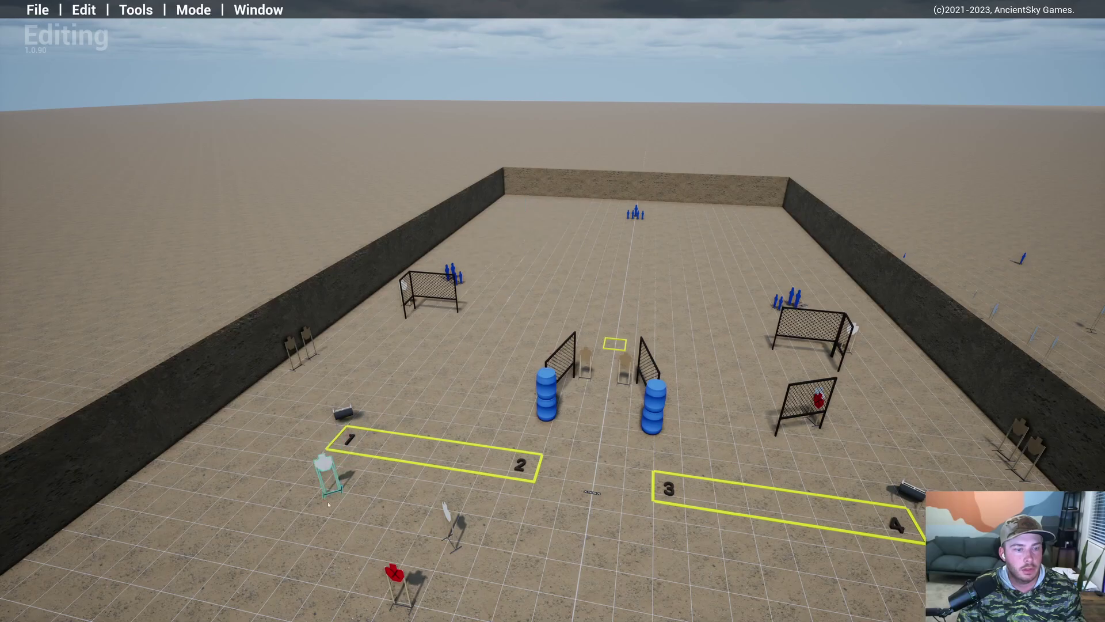
key("s")
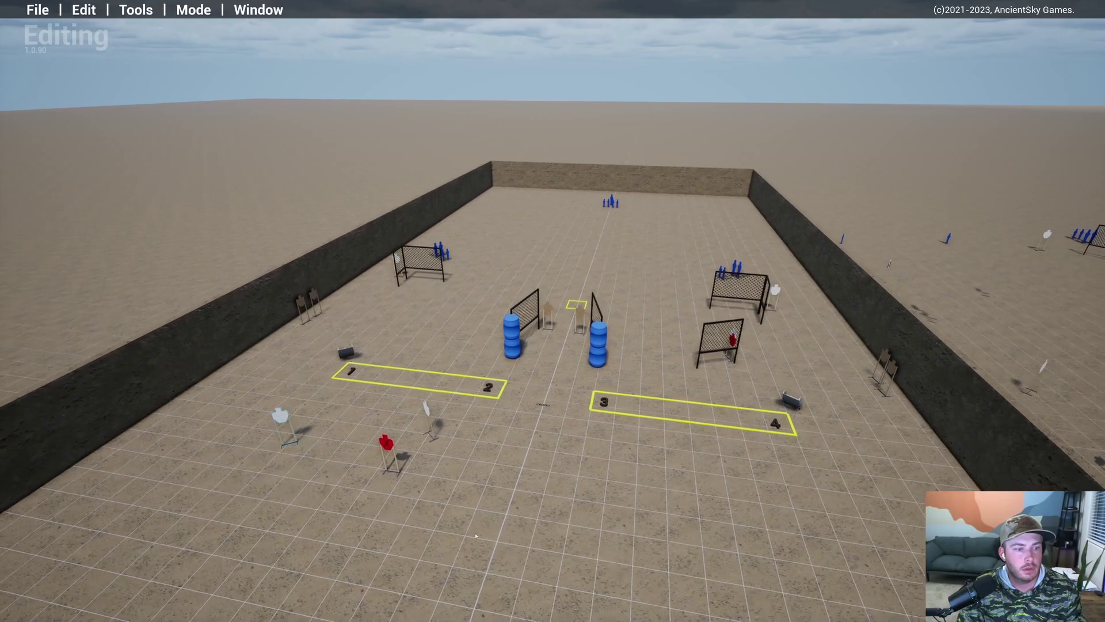
right_click_drag(479, 530, 366, 559)
left_click_drag(399, 539, 430, 378)
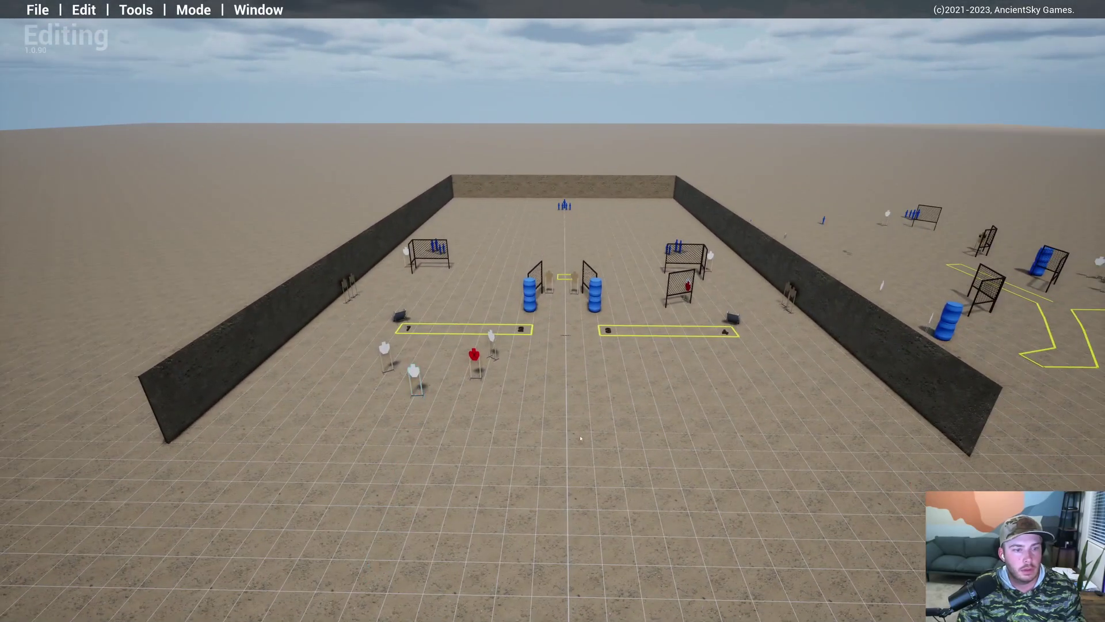
Step: Examine the fences, barrels and targets still standing in the bay from above and from an angled view
key("w")
right_click_drag(430, 377, 632, 481)
key("d")
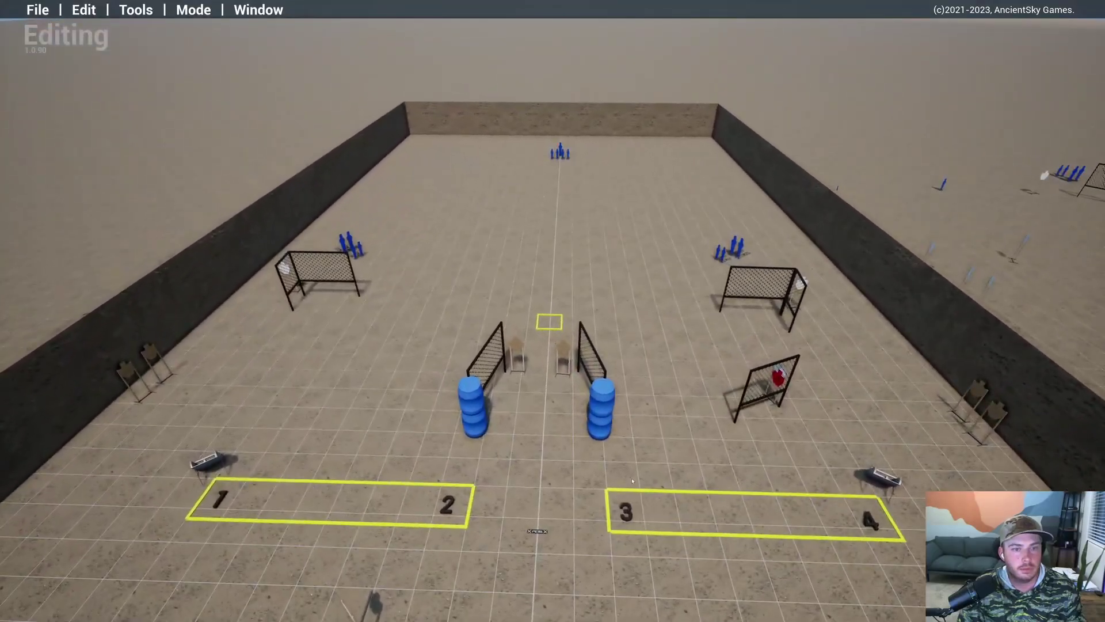
right_click_drag(671, 391, 680, 395)
key("w")
key("a")
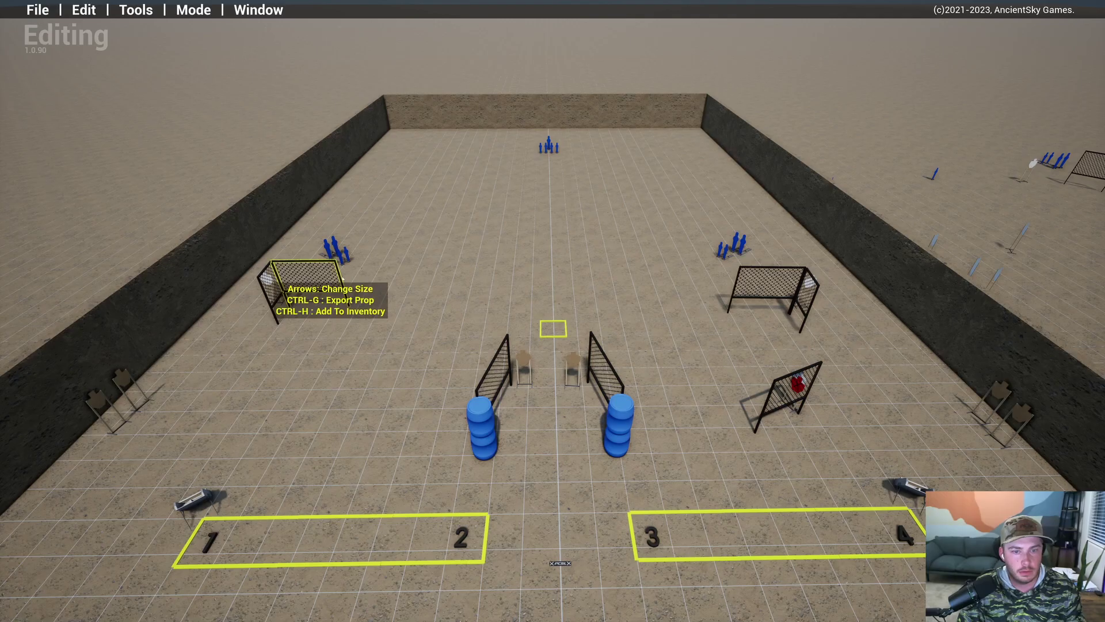
key("s")
key("d")
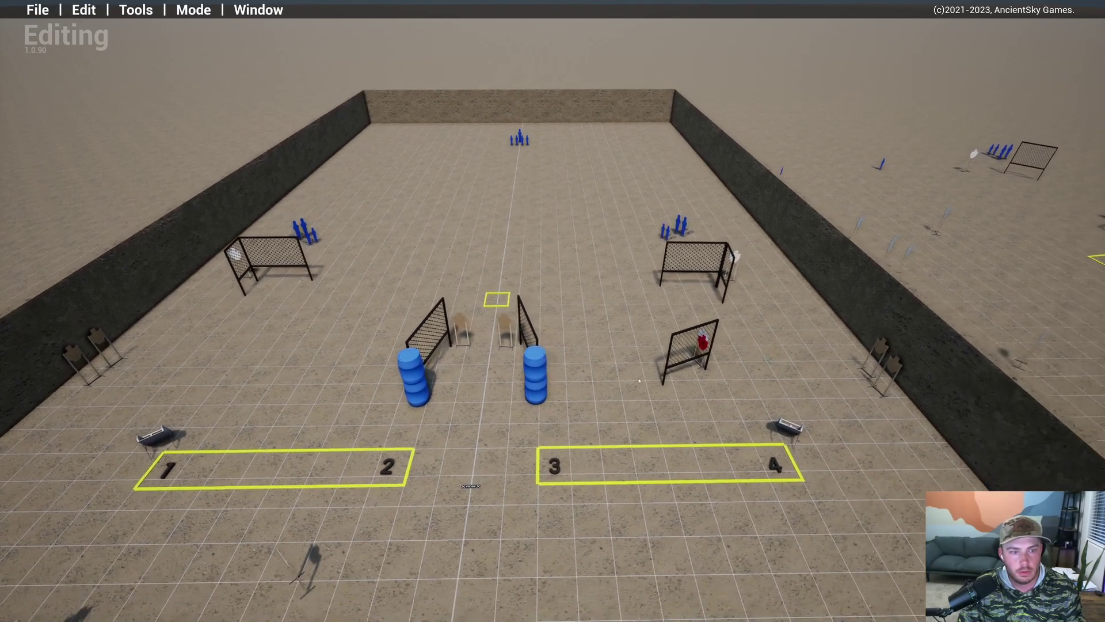
right_click_drag(830, 402, 559, 481)
key("w")
key("a")
key("a")
key("w")
key("s")
key("a")
key("d")
key("a")
key("d")
key("a")
key("d")
key("s")
key("d")
key("w")
key("s")
key("s")
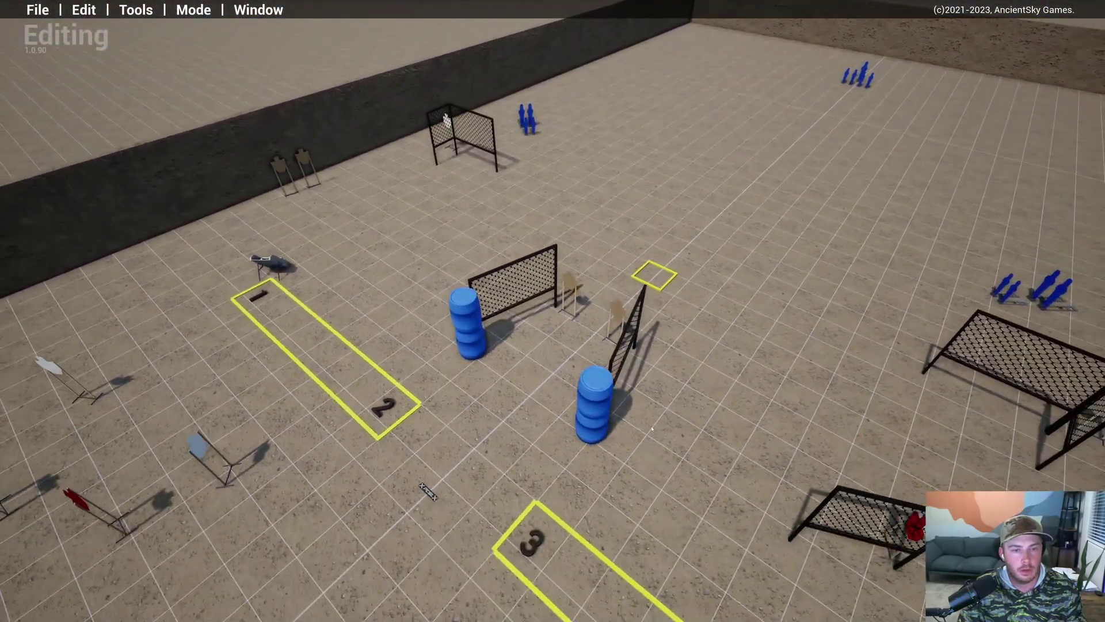
Step: Shift the left central target, both angled mesh fences and both blue barrel stacks slightly downrange toward the small yellow box
key("a")
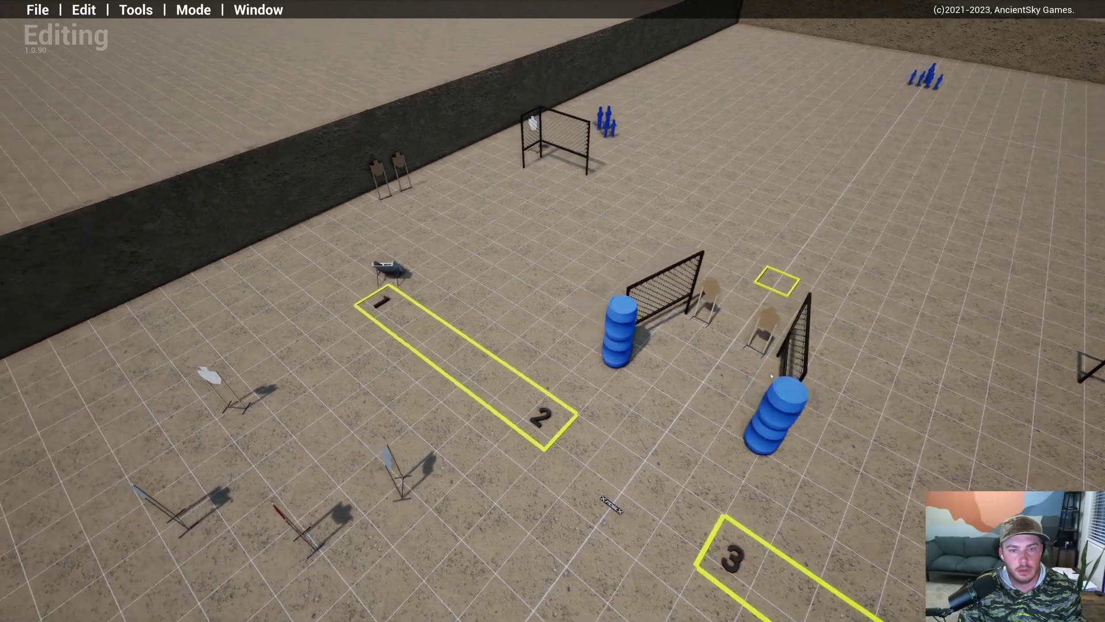
right_click_drag(681, 331, 822, 447)
key("d")
key("w")
key("w")
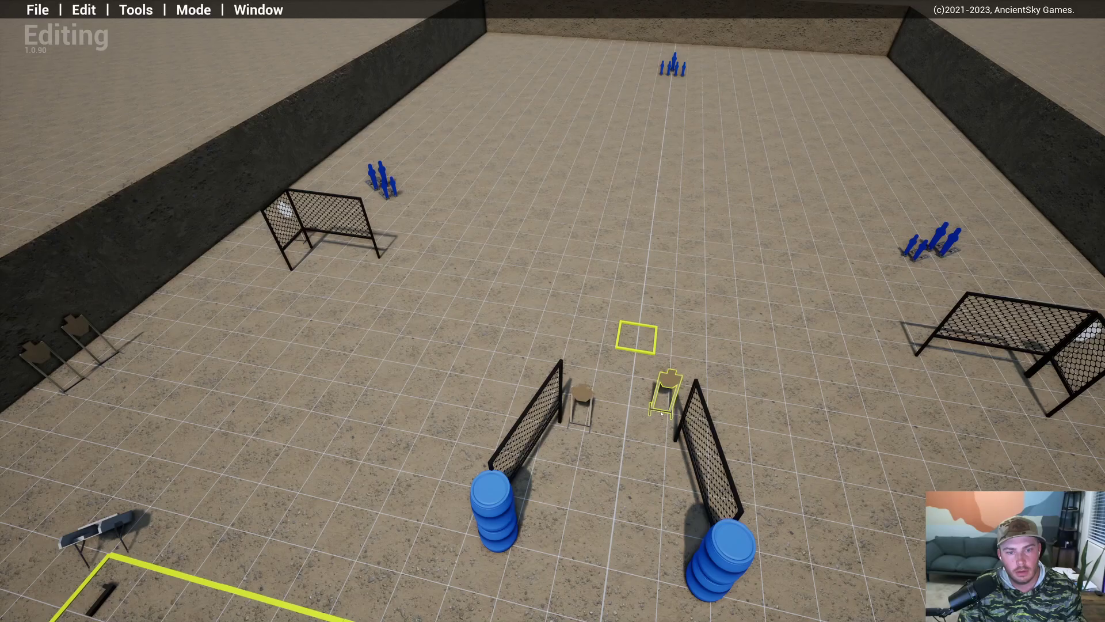
left_click_drag(586, 401, 593, 405)
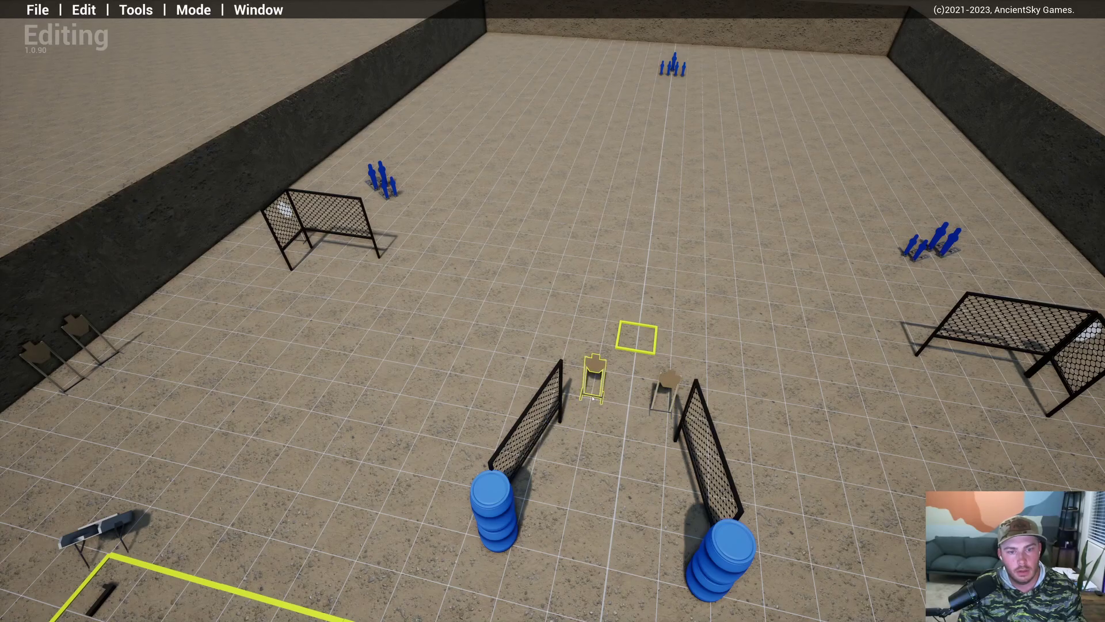
left_click_drag(531, 451, 543, 436)
left_click_drag(696, 484, 704, 462)
left_click_drag(496, 522, 518, 495)
left_click_drag(712, 582, 714, 548)
Step: Shift the freestanding fence in front of start box 3–4, together with its red no-shoot target, slightly downrange
middle_click_drag(765, 582, 576, 385)
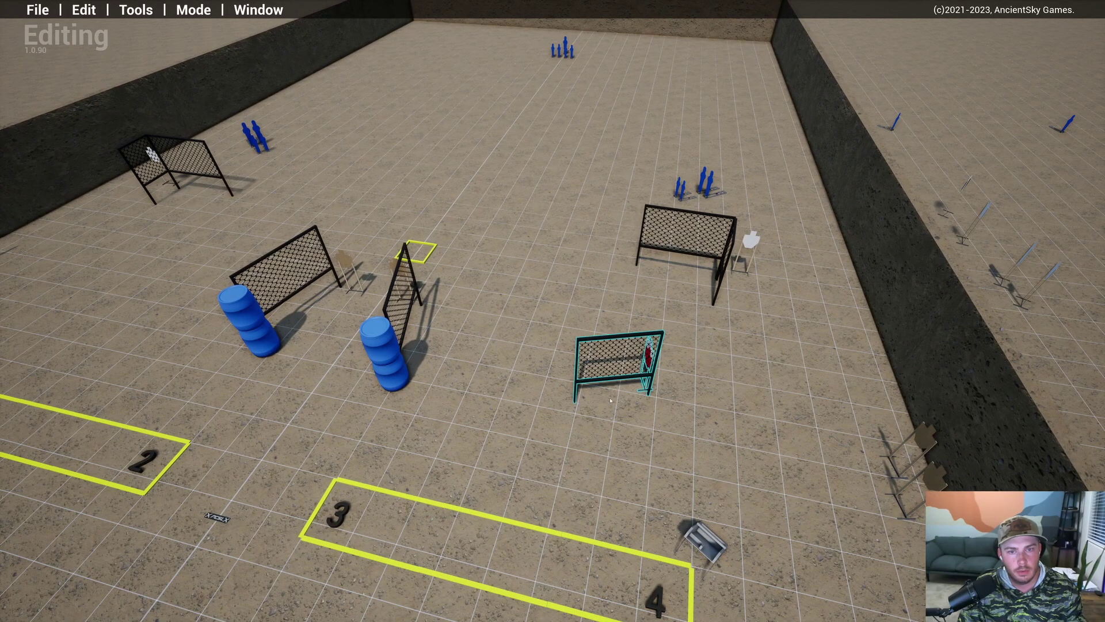
mouse_move(608, 409)
middle_mouse_down()
mouse_move(679, 408)
mouse_move(600, 407)
middle_mouse_up()
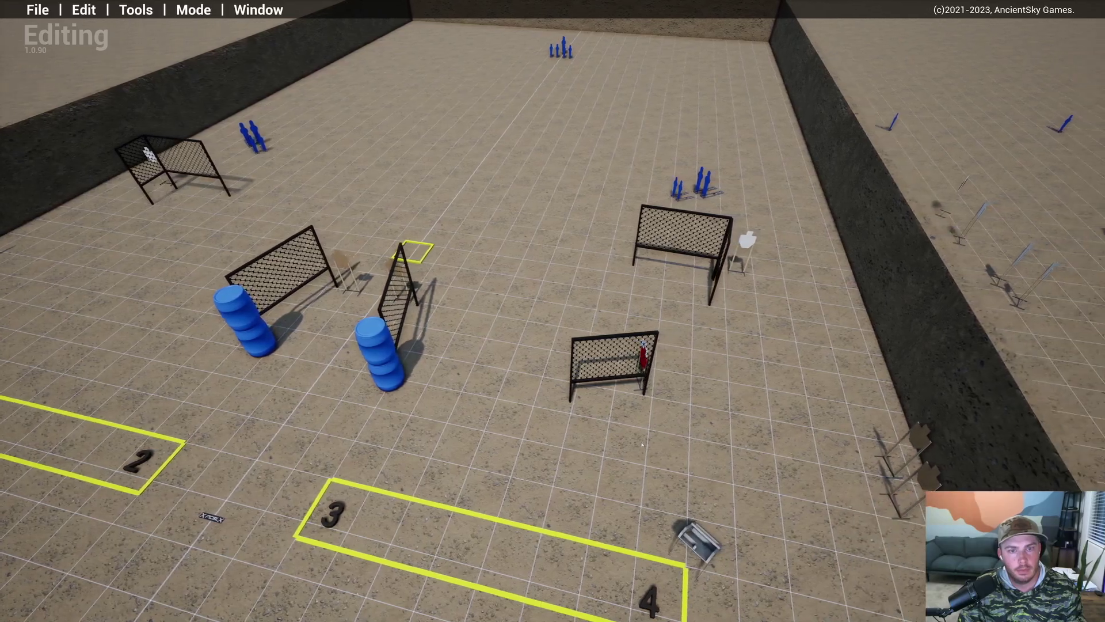
middle_click_drag(359, 394, 652, 471)
Step: Examine the rearranged stage from behind the start boxes, checking the spacing of fences, barrels and targets
right_click_drag(652, 471, 682, 342)
key("d")
key("d")
key("s")
key("w")
key("a")
key("w")
key("a")
key("s")
key("d")
key("s")
key("s")
key("w")
key("w")
key("w")
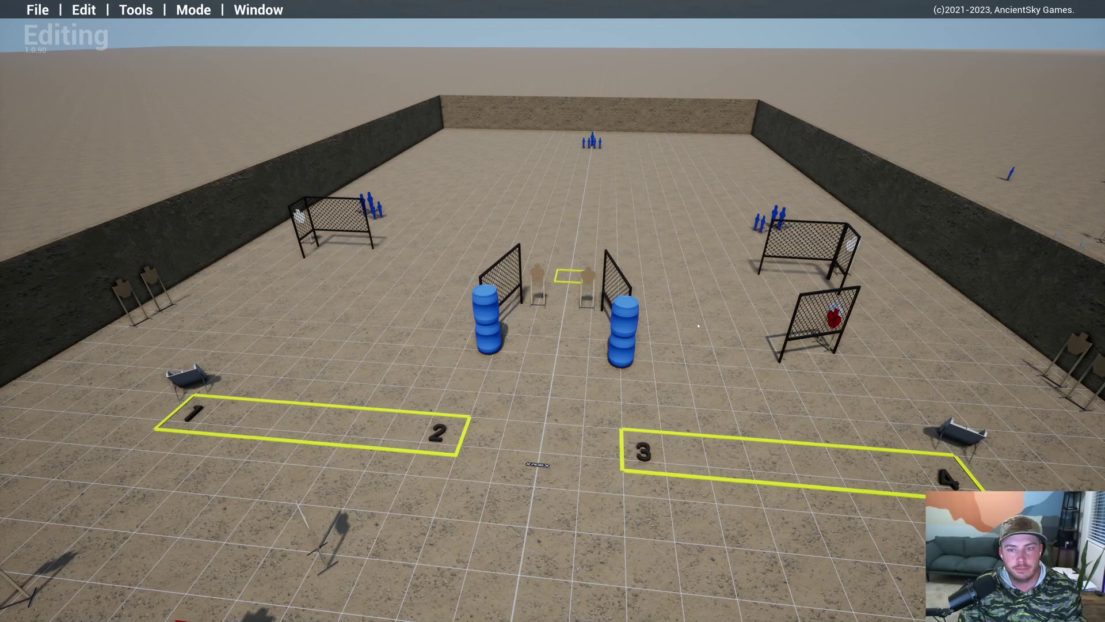
key("a")
right_click_drag(698, 326, 709, 382)
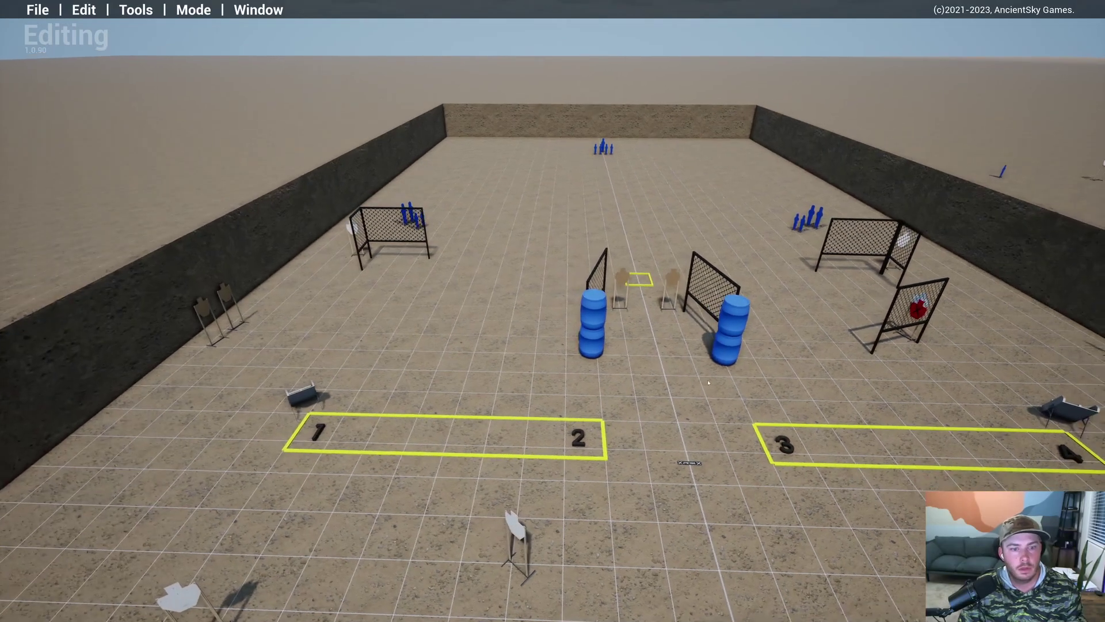
scroll(563, 149, "down", 3)
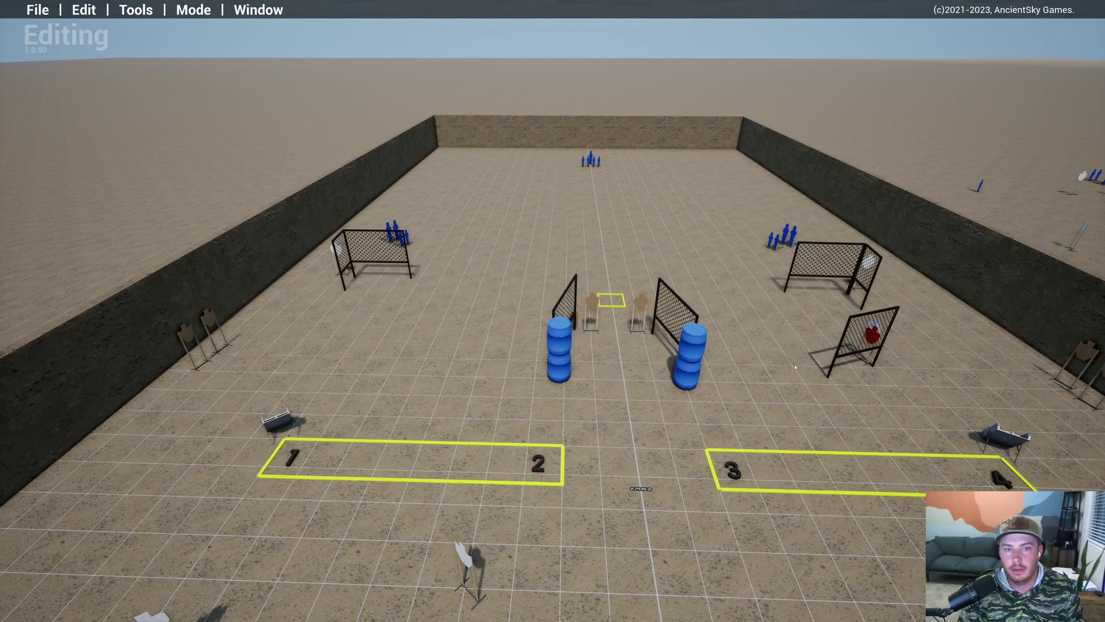
Step: Move two of the white targets from behind the left start box to the ground beside the brown targets near the left wall
key("d")
key("w")
right_click_drag(768, 389, 683, 462)
key("a")
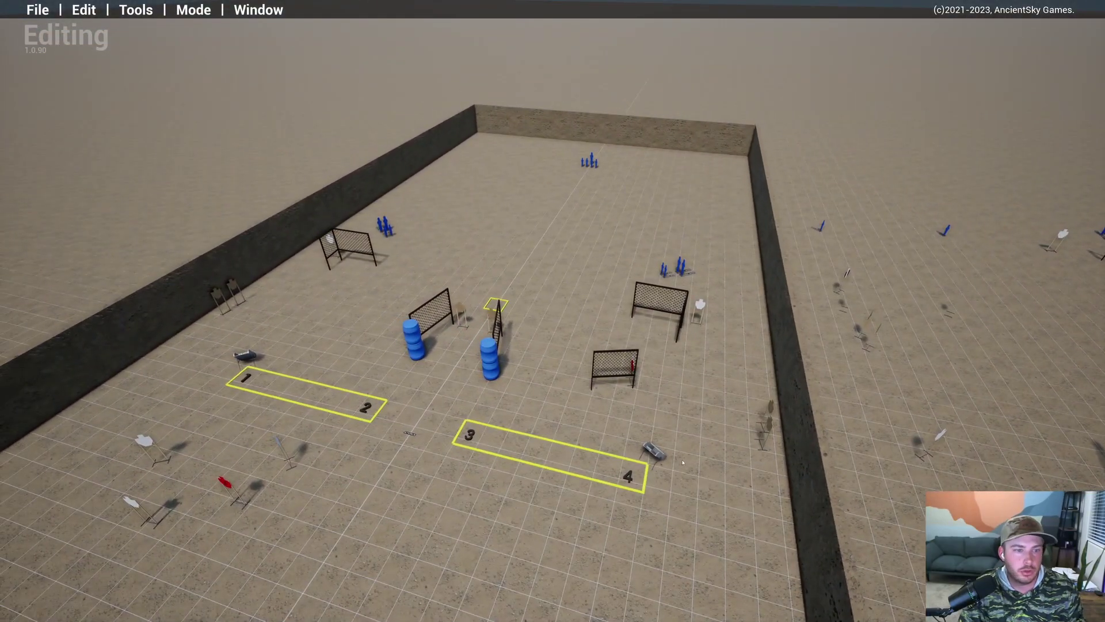
key("w")
right_click_drag(681, 405, 551, 415)
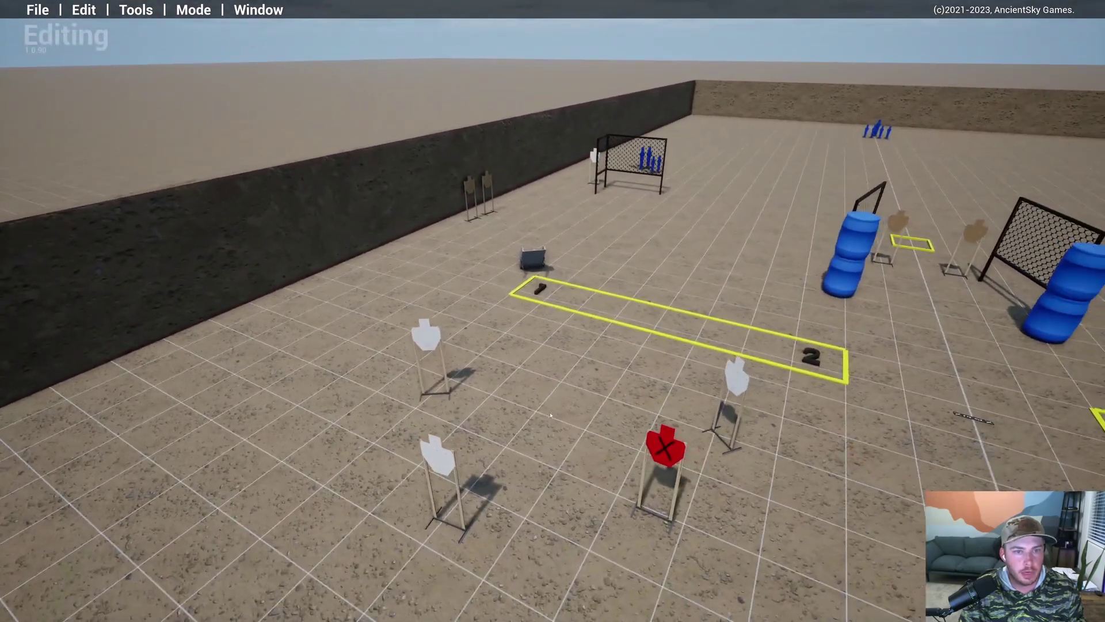
left_click_drag(429, 474, 507, 346)
key("w")
key("d")
key("a")
left_click(507, 346)
key("a")
key("s")
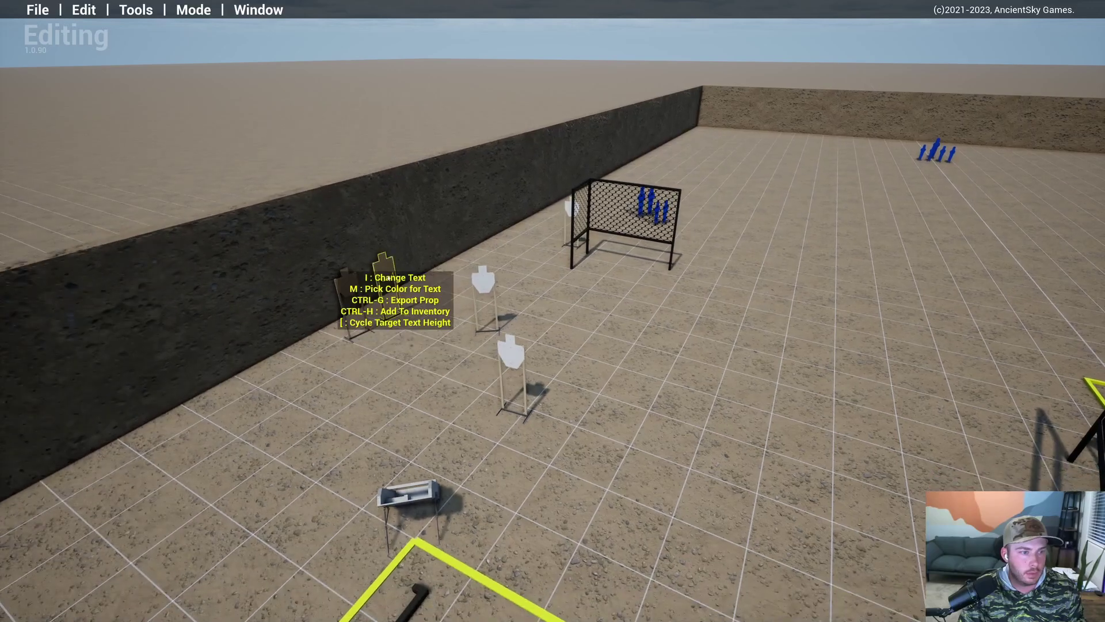
Step: Pull both brown targets near the left wall slightly uprange and place the two white targets side by side just downrange of them
left_click_drag(393, 318, 395, 344)
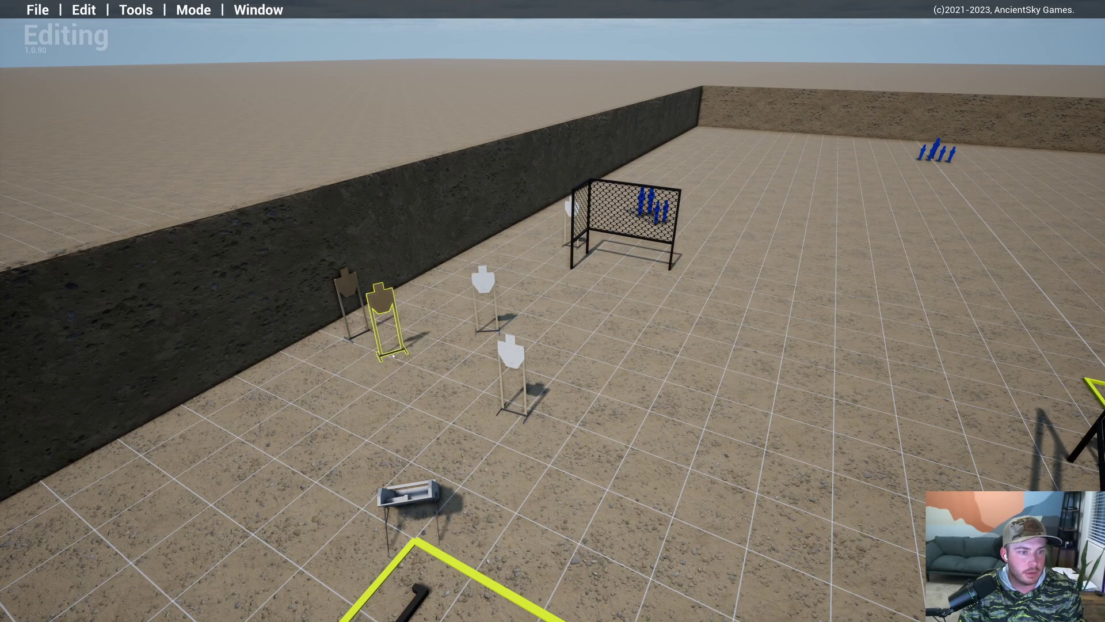
left_click_drag(349, 336, 353, 378)
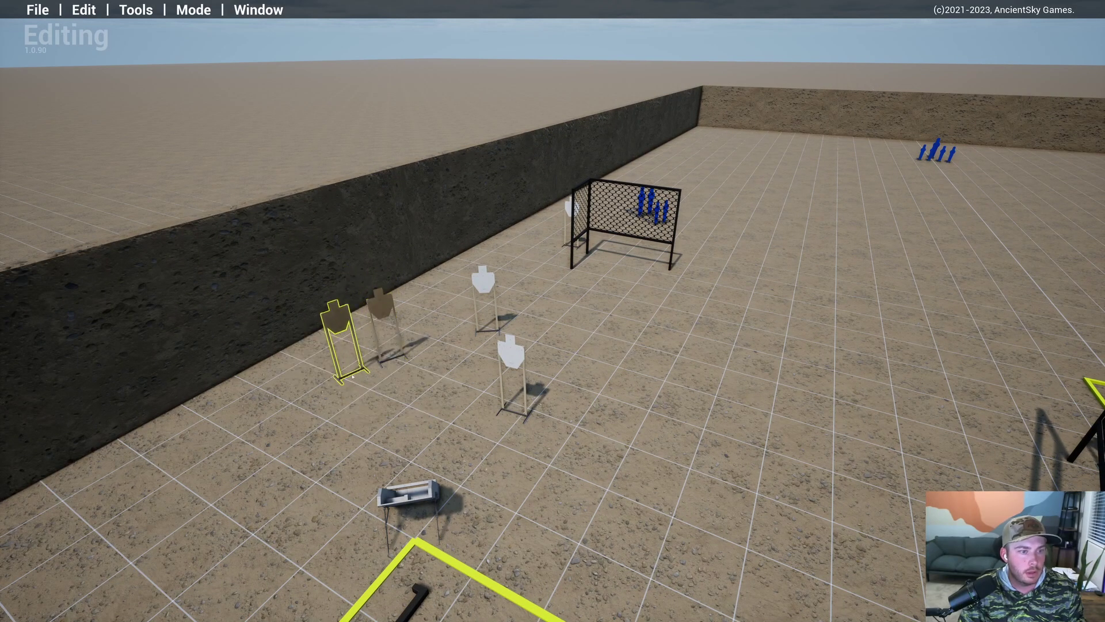
mouse_move(486, 331)
left_mouse_down()
mouse_move(477, 338)
mouse_move(499, 317)
left_mouse_up()
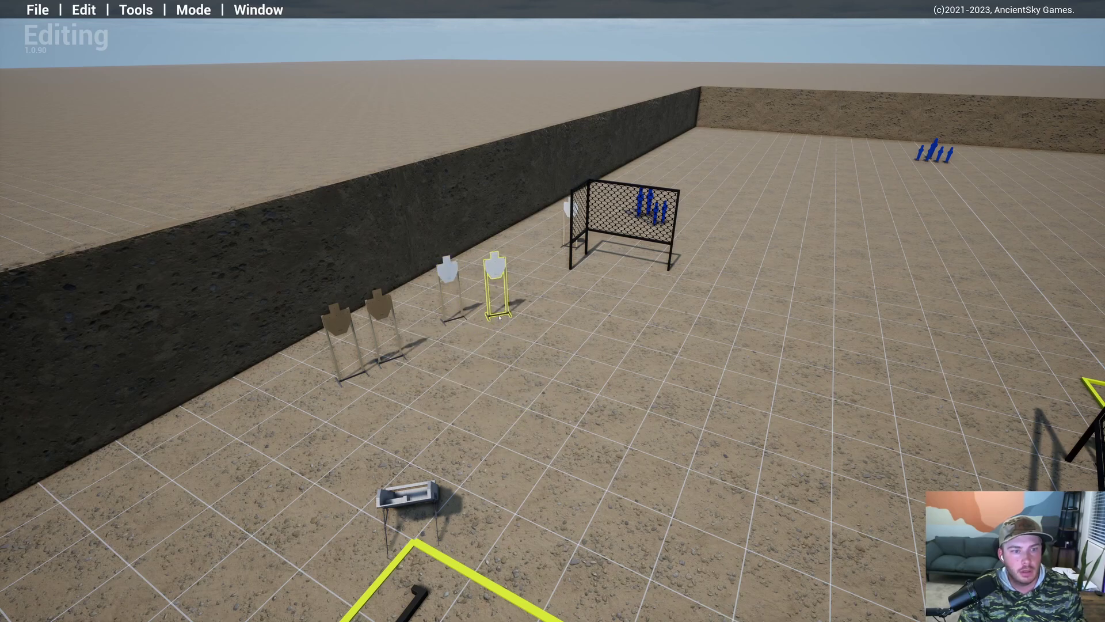
middle_click_drag(500, 315, 526, 251)
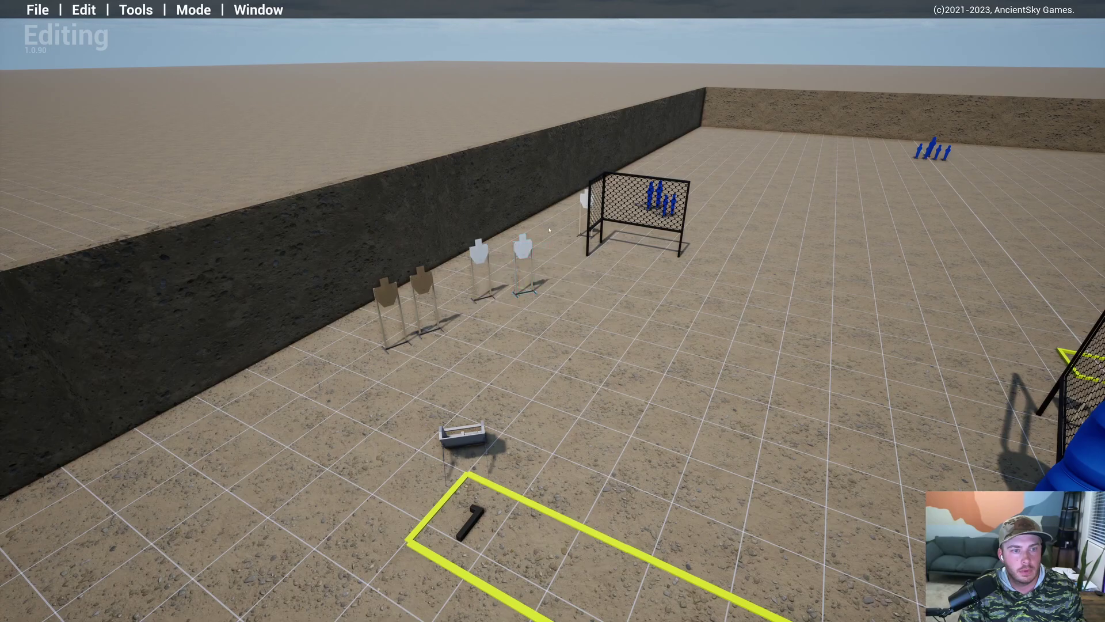
Step: Move one of the two white targets near the right wall to behind the right barrel stack's angled fence and delete the other
key("s")
key("d")
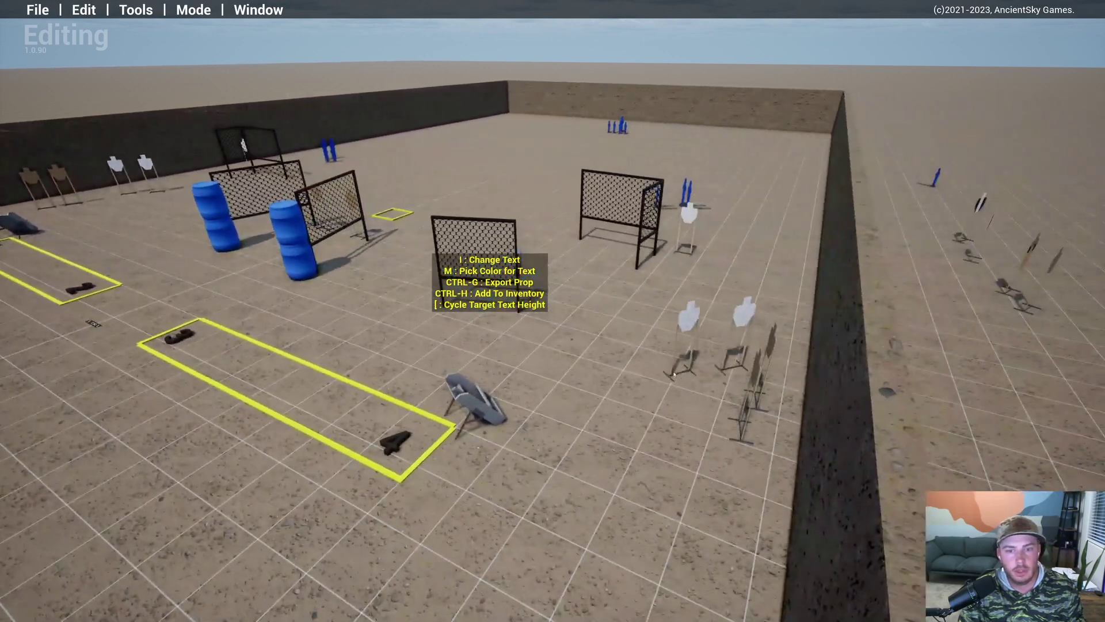
scroll(688, 340, "down", 6)
left_click_drag(674, 374, 639, 333)
right_click_drag(639, 333, 642, 331)
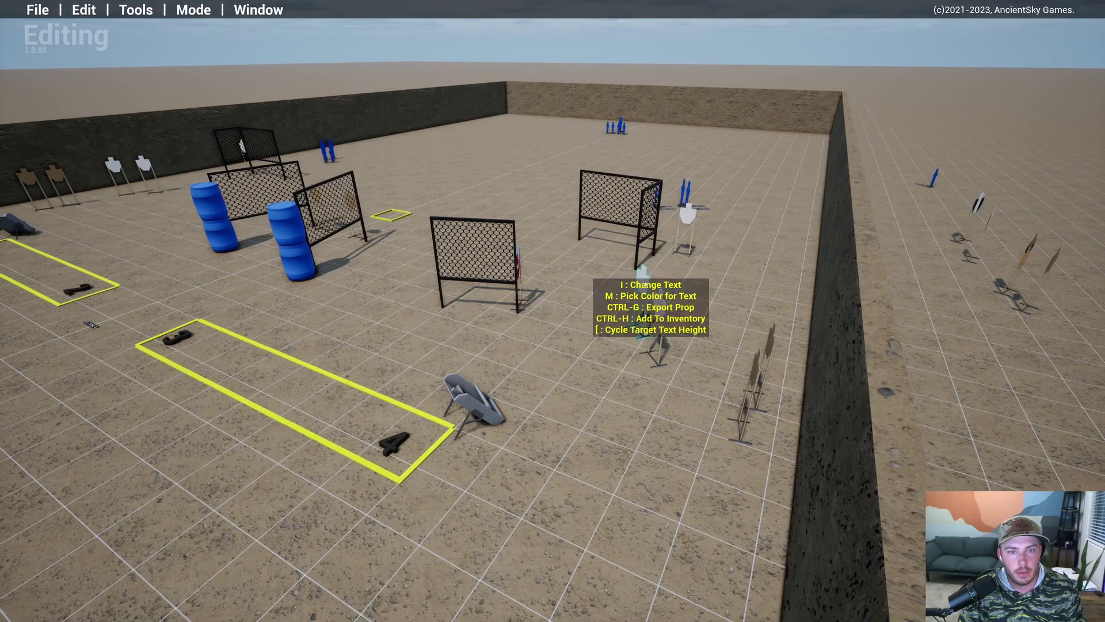
key("Delete")
key("a")
left_click_drag(661, 311, 548, 260)
key("w")
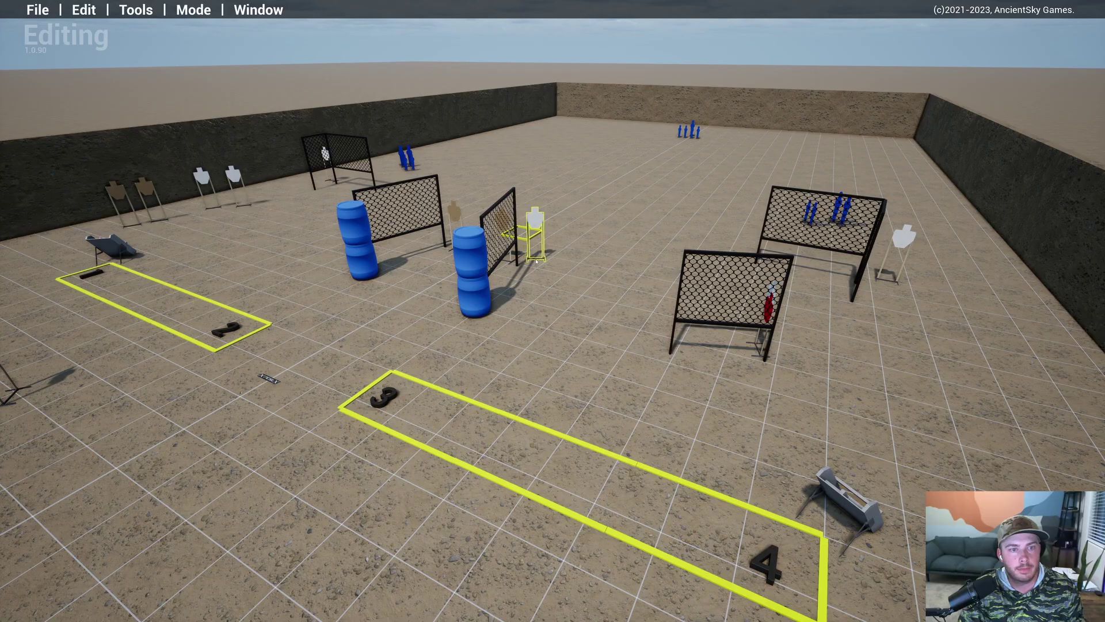
Step: Duplicate the freestanding fence in front of start box 3–4 and place the copy between it and the right barrel stack
key("s")
key("w")
right_click_drag(651, 279, 691, 352)
key("d")
key("s")
key("w")
key("w")
scroll(690, 352, "down", 3)
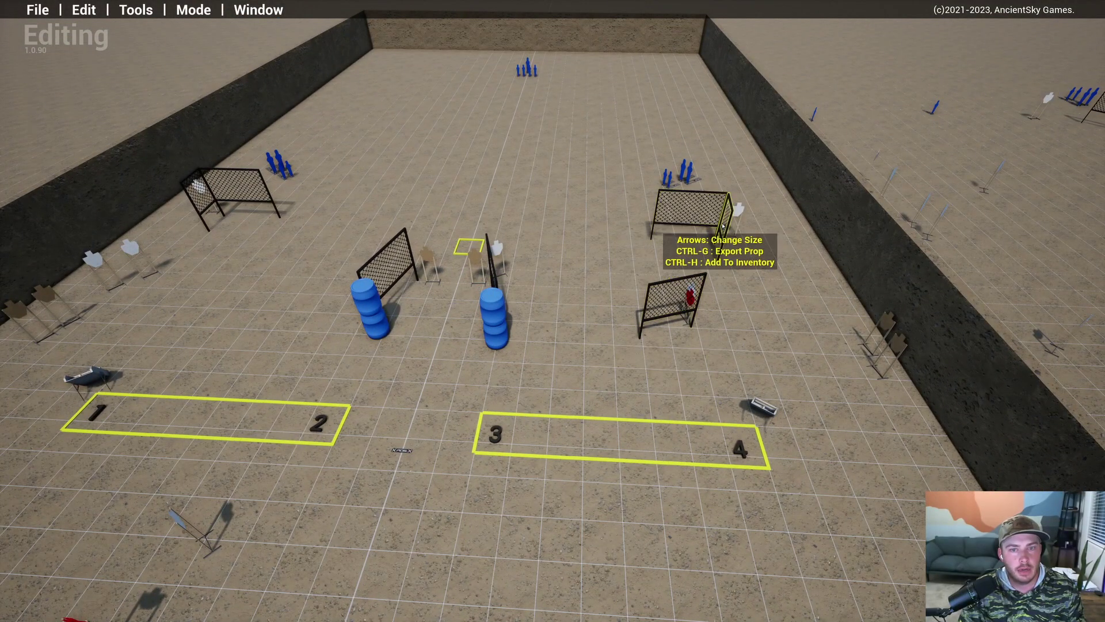
left_click_drag(668, 315, 554, 315, "shift")
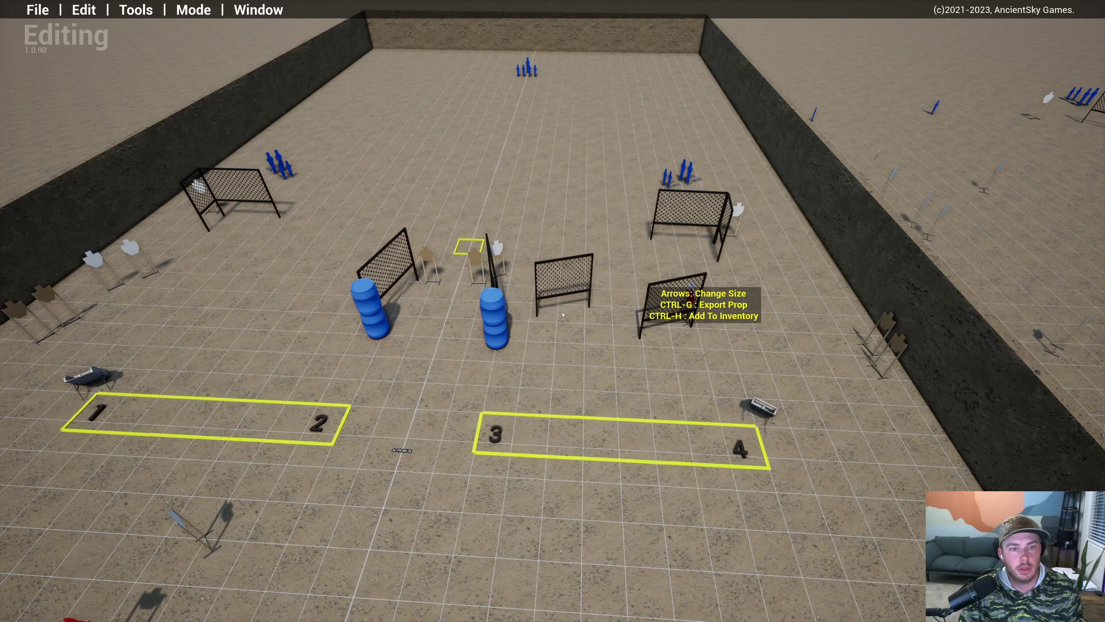
Step: Copy the short side panel of the fence near the right wall and place it in front of start box 1–2, turned toward the box
key("a")
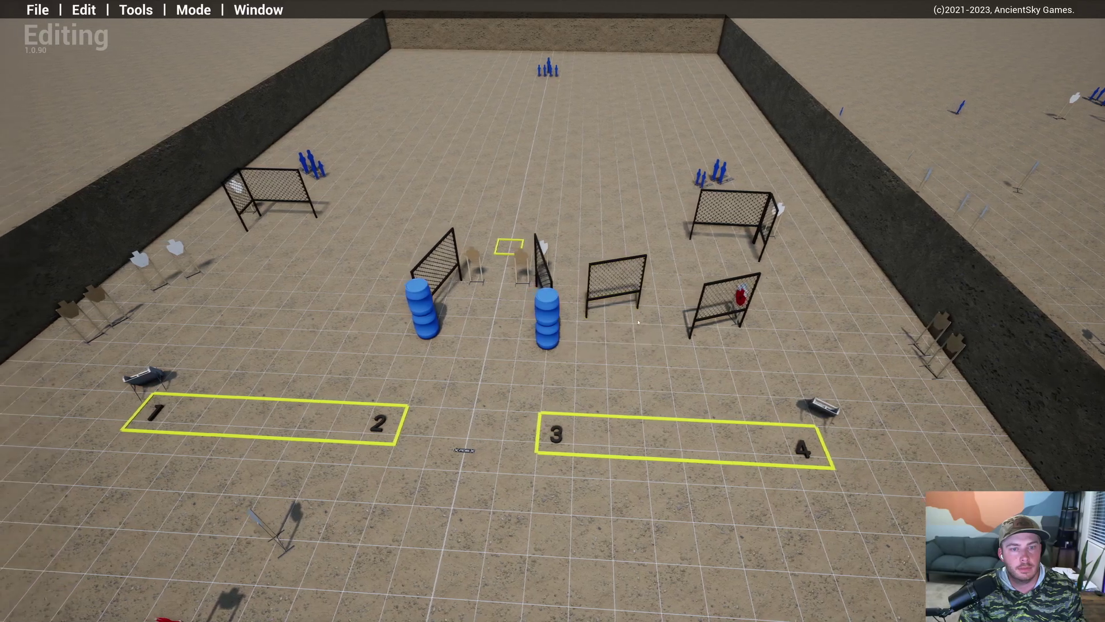
key("a")
key("a")
key("a")
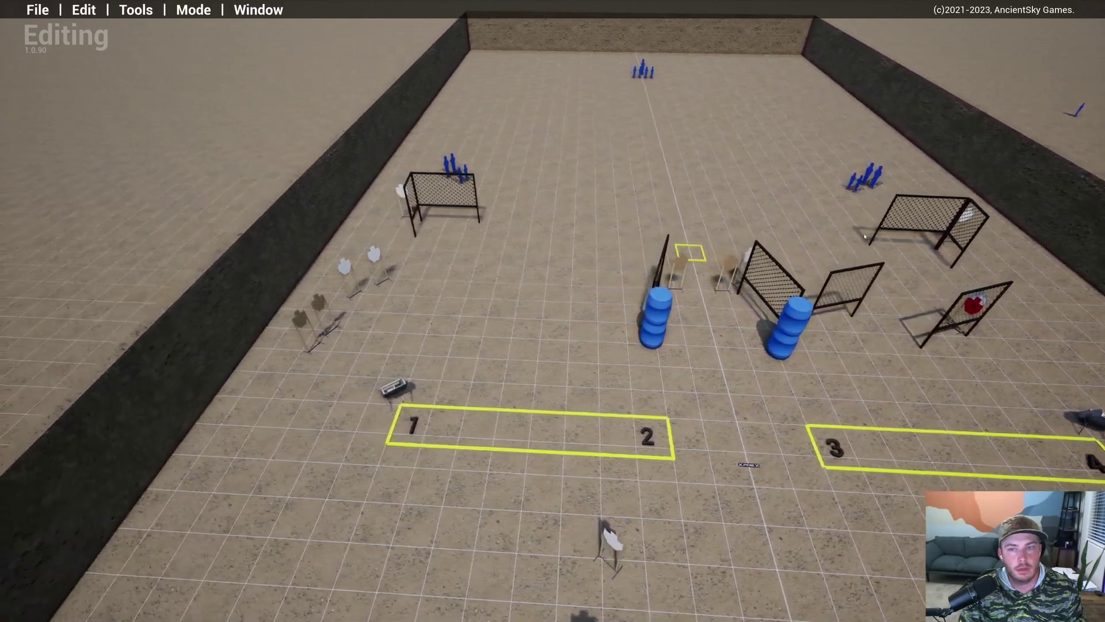
right_click_drag(640, 341, 884, 220)
key("ctrl+c")
key("ctrl+v")
scroll(480, 354, "down", 4)
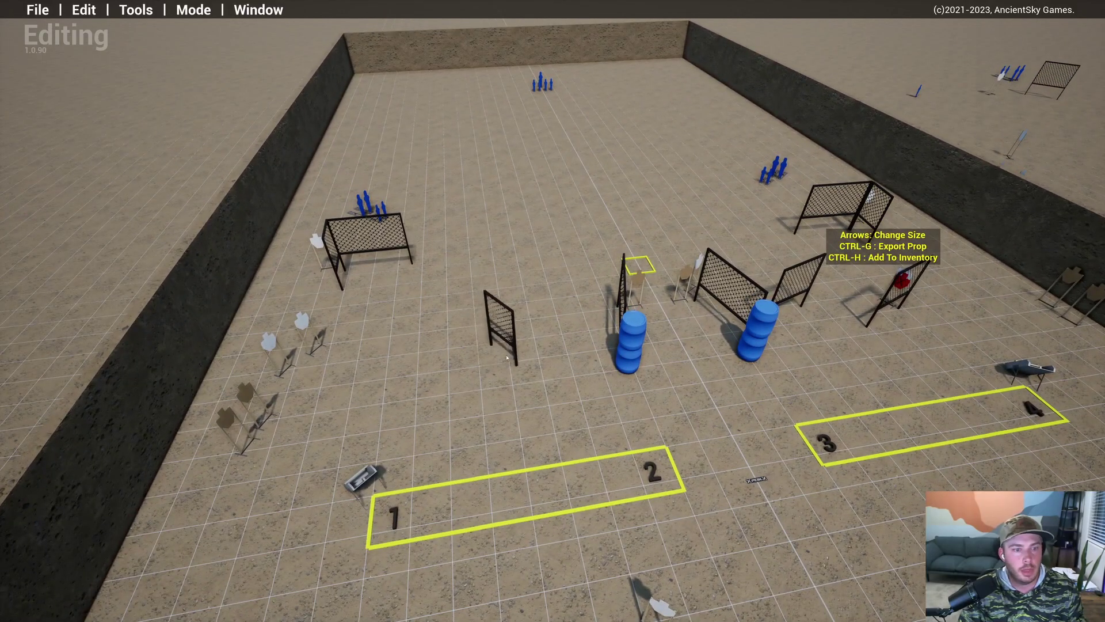
scroll(526, 346, "down", 2)
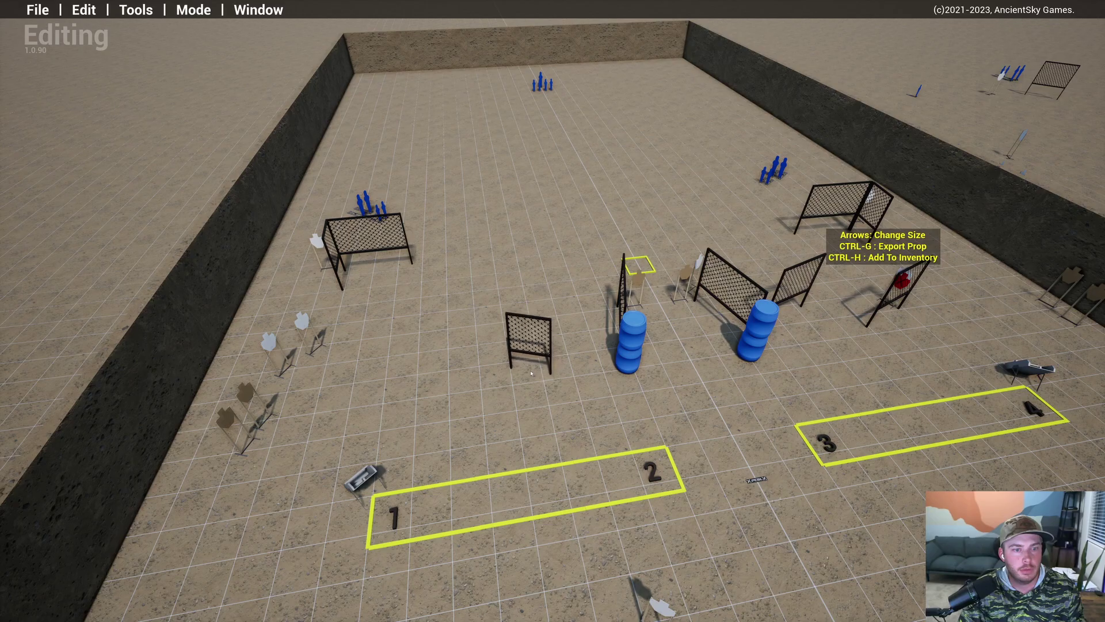
left_click(526, 345)
Step: Join a second short fence panel at an angle to the new one, and shift the pair slightly downrange with a small rotation
key("ctrl+c")
key("ctrl+v")
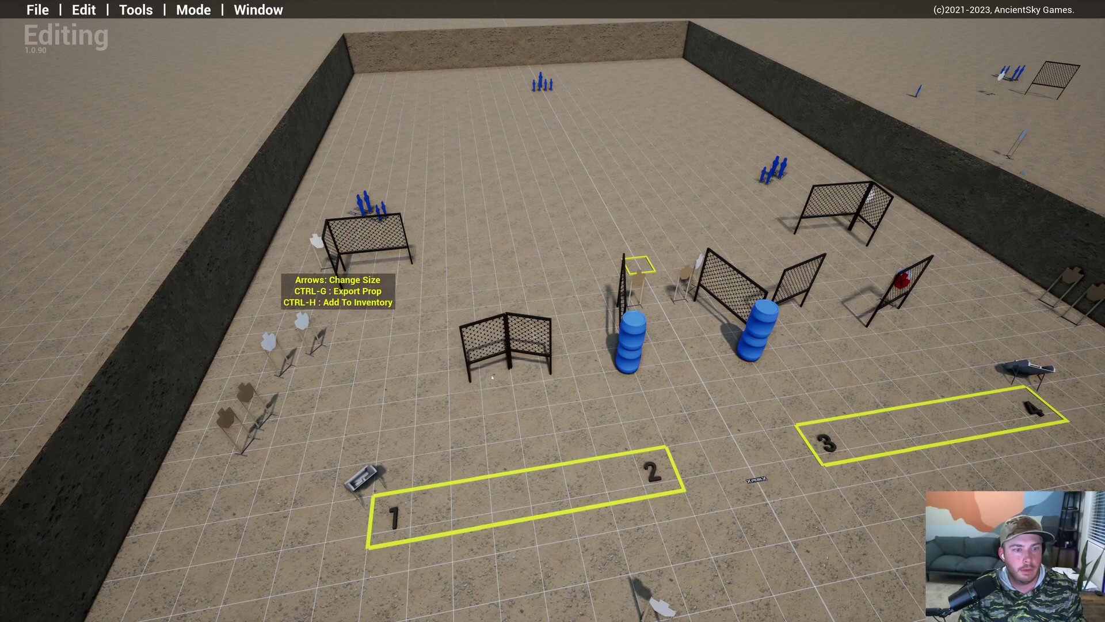
left_click(493, 376)
key("w")
key("a")
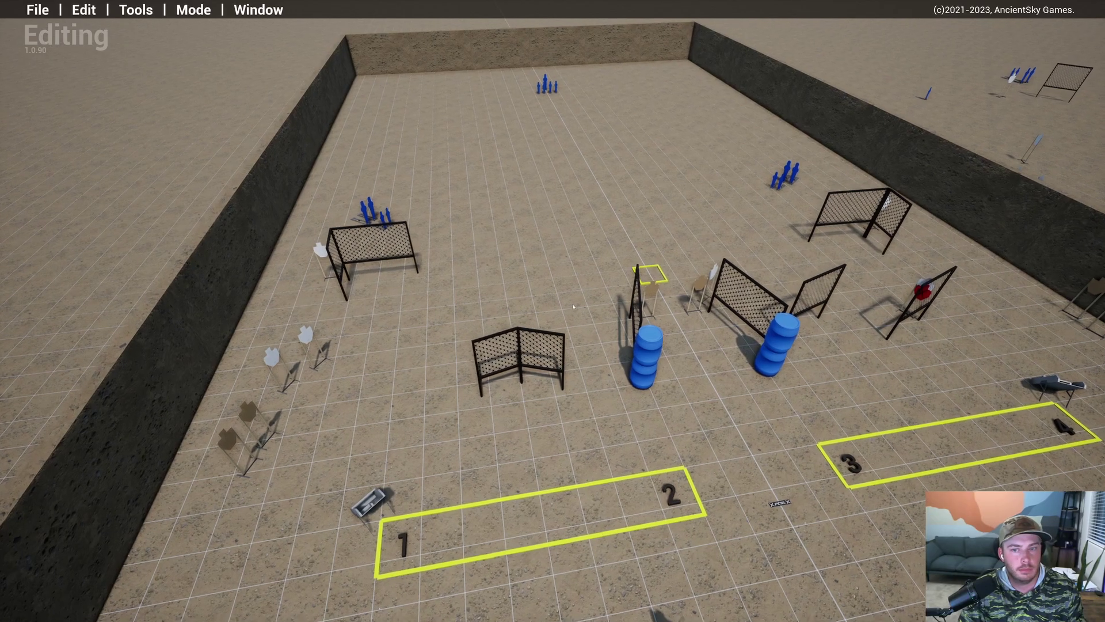
left_click_drag(575, 279, 487, 417)
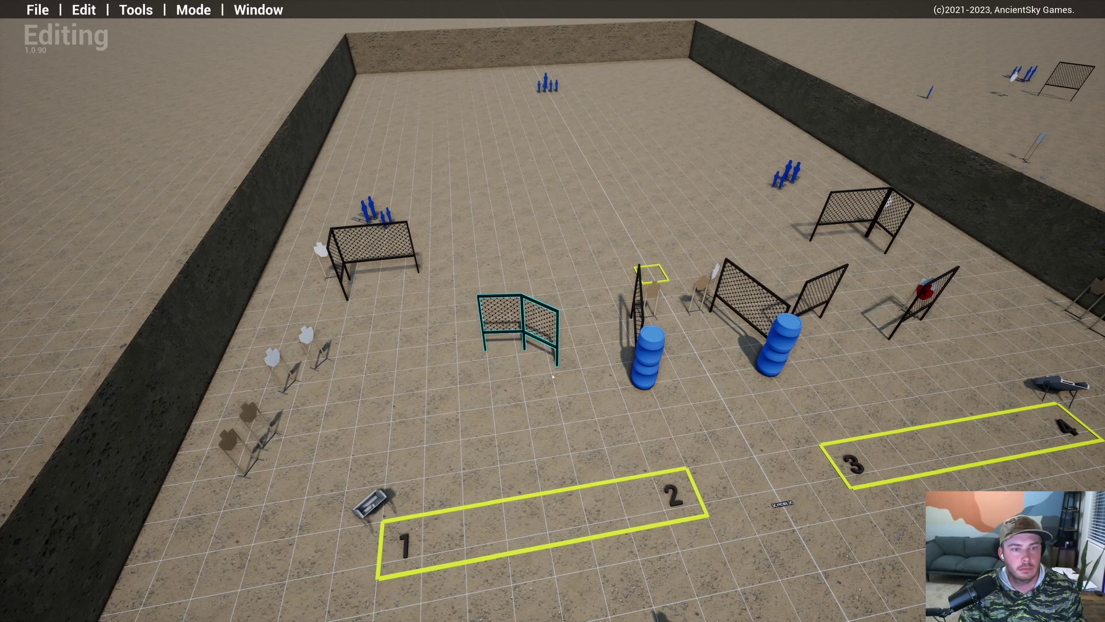
Step: Examine the new fences from above and from start box 3–4, checking which targets they screen
key("w")
right_click_drag(585, 413, 419, 410)
key("d")
key("w")
key("s")
key("w")
key("s")
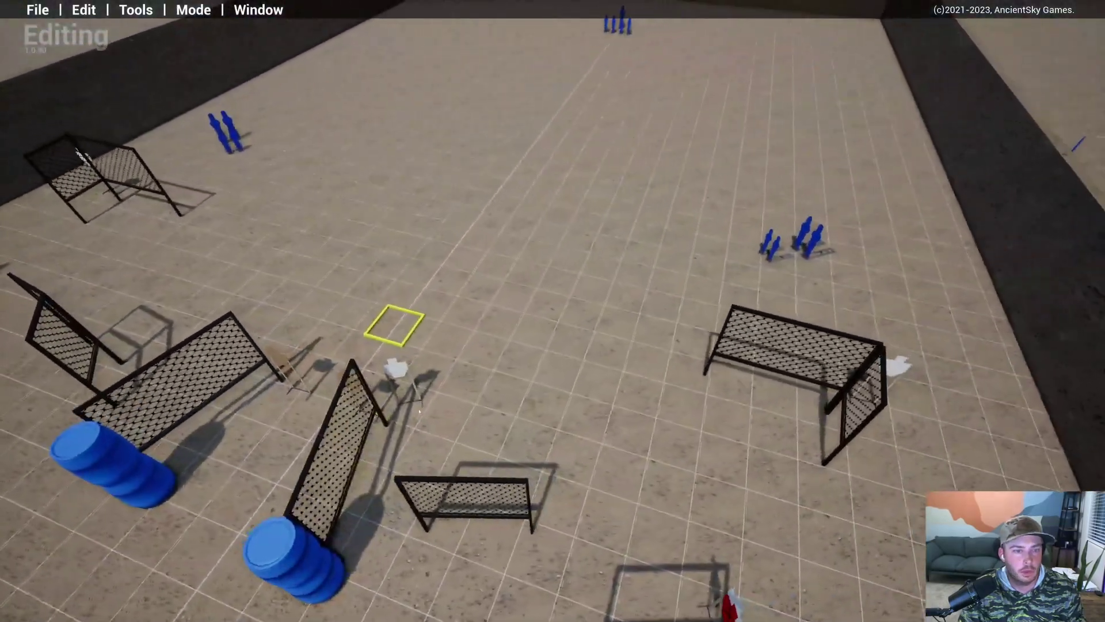
key("a")
right_click_drag(502, 429, 568, 379)
key("s")
key("w")
key("d")
key("s")
key("w")
key("a")
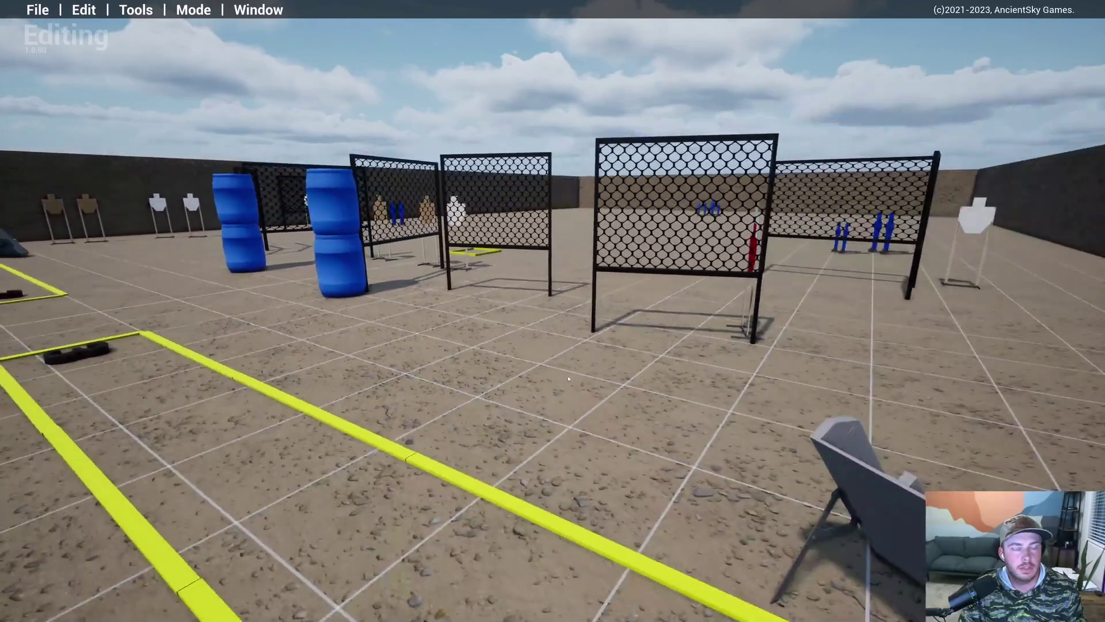
Step: Pull the duplicated fence beside the right barrel stack uprange, closer to start box 3–4
key("a")
key("w")
right_click_drag(568, 379, 562, 345)
key("d")
key("d")
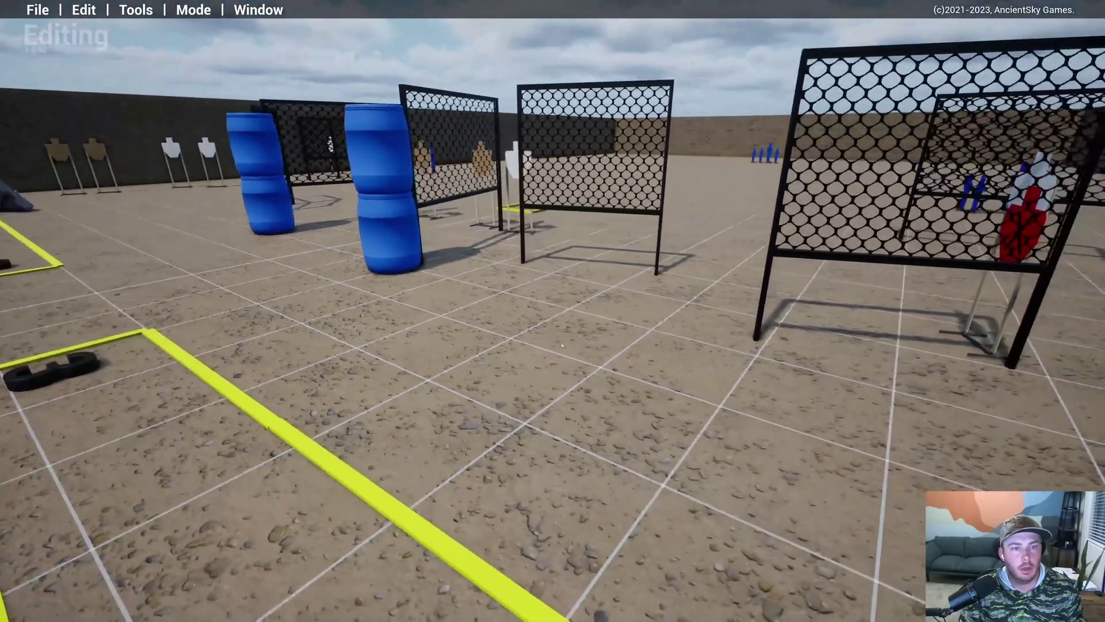
left_click_drag(578, 281, 581, 320)
key("w")
key("a")
key("s")
key("d")
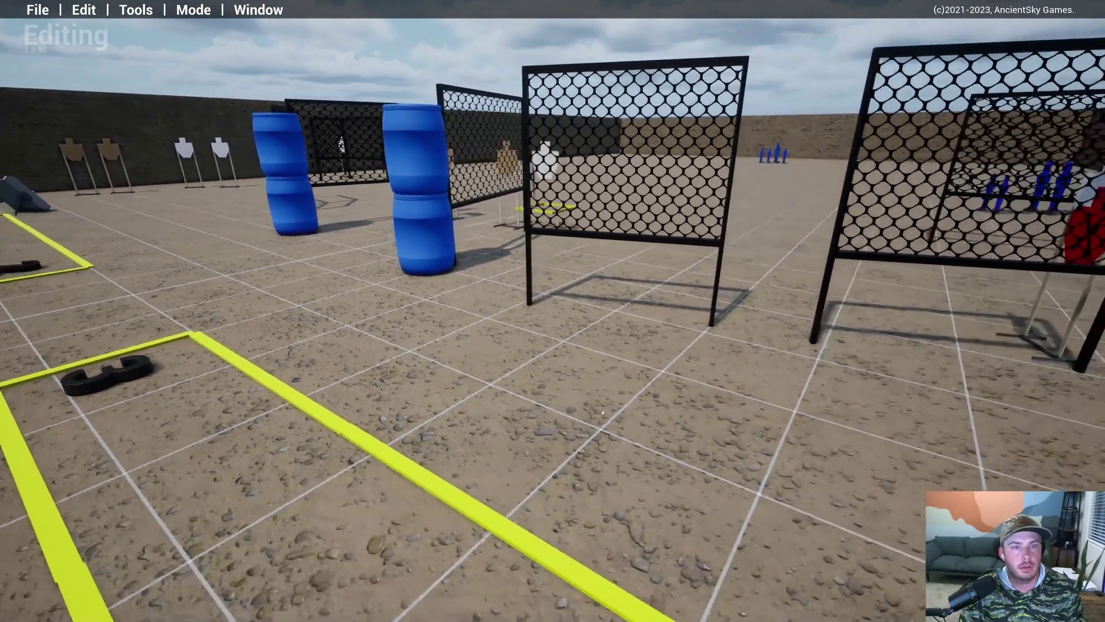
Step: Examine the sightlines past the barrel stacks and their angled fences toward the targets near the right wall
key("w")
key("a")
key("s")
right_click_drag(602, 413, 882, 435)
key("d")
key("s")
key("d")
key("a")
key("w")
key("w")
key("a")
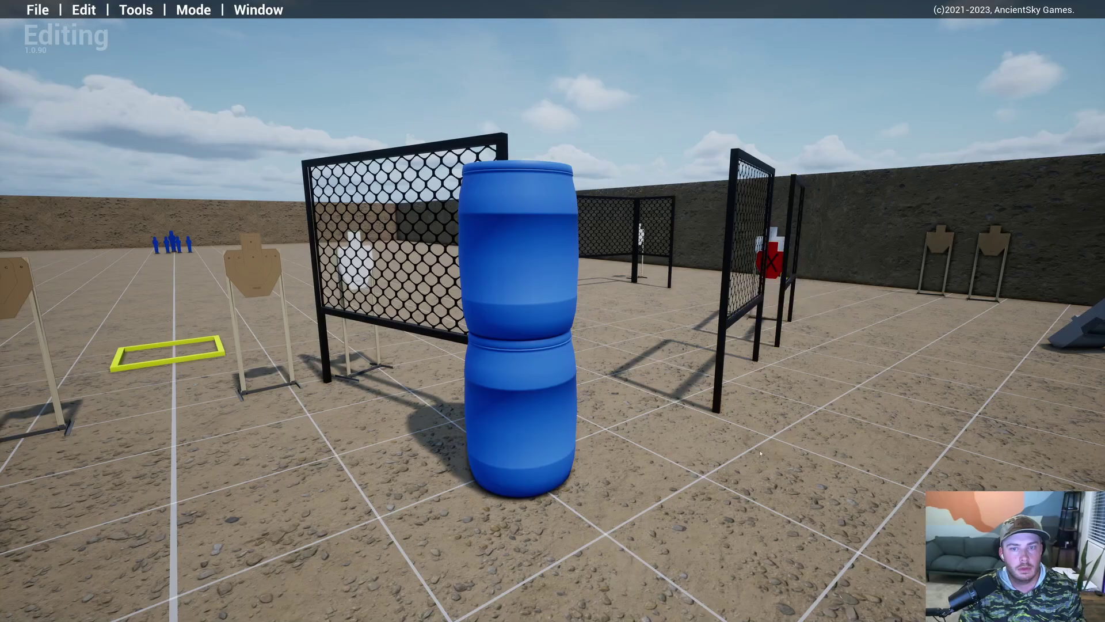
key("s")
key("d")
Step: Check the spacing of the fences in front of start box 3–4 from overhead and from between the start boxes
right_click_drag(760, 454, 569, 383)
key("d")
key("w")
key("d")
key("s")
key("e")
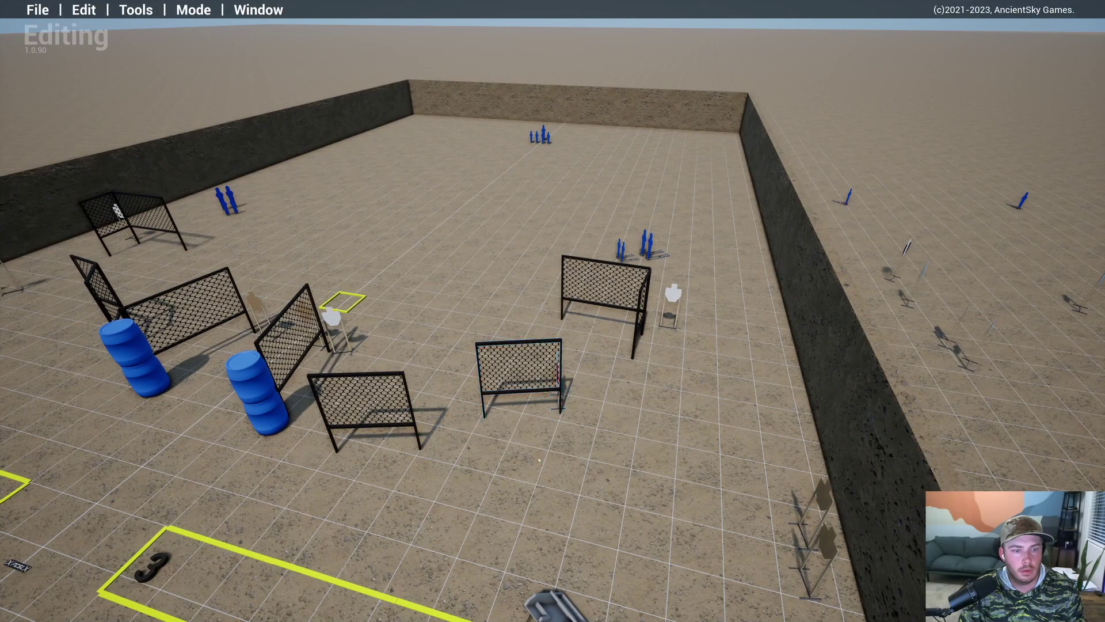
right_click_drag(539, 459, 844, 373)
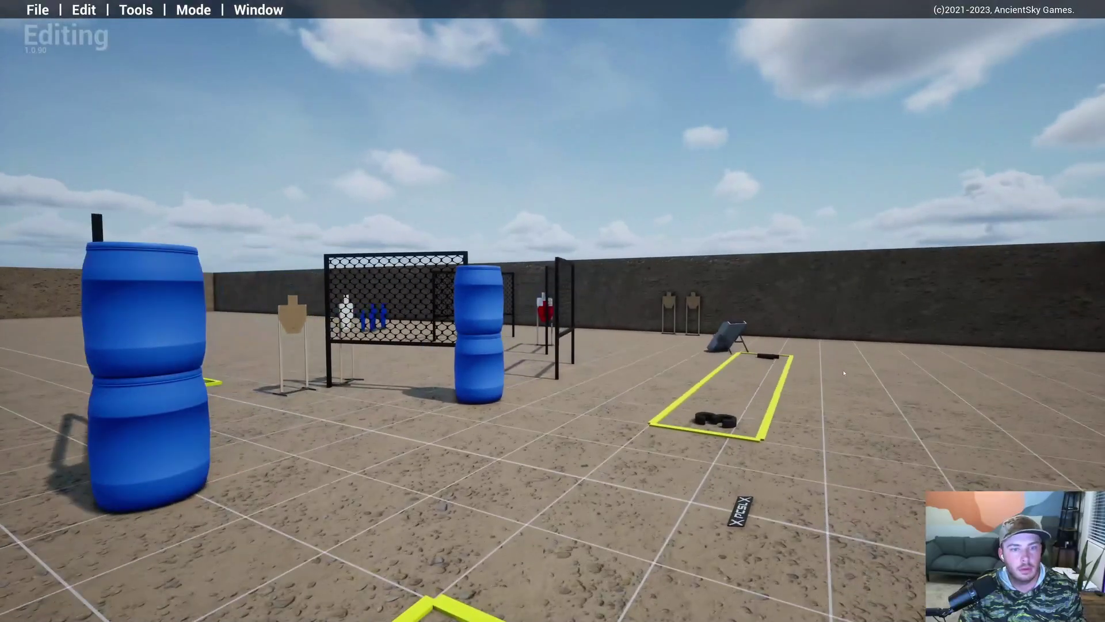
key("a")
key("e")
key("w")
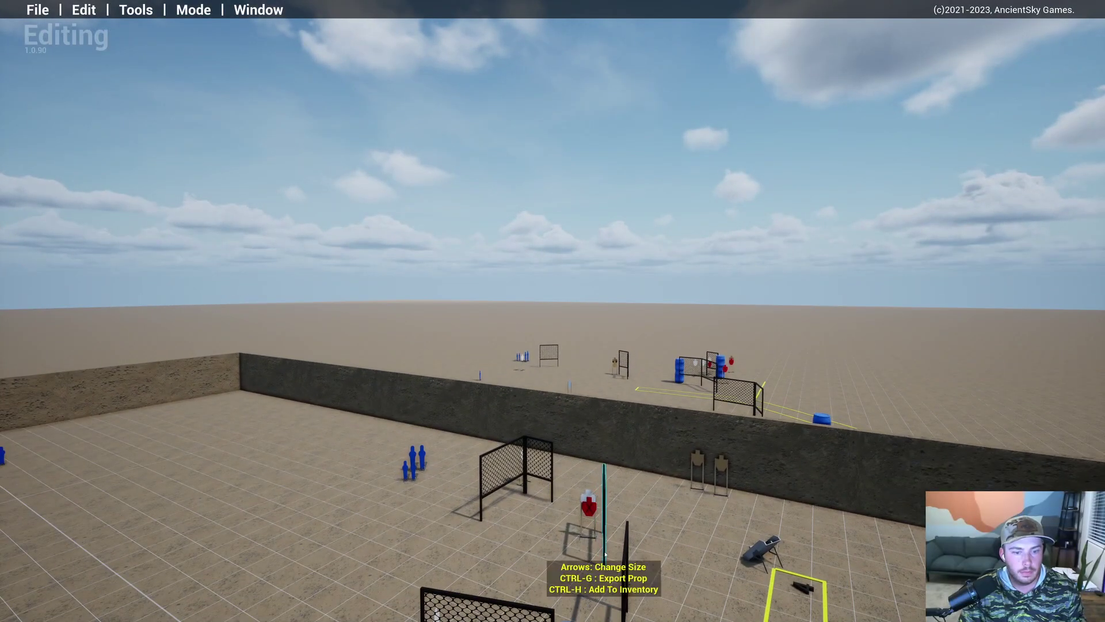
key("w")
key("d")
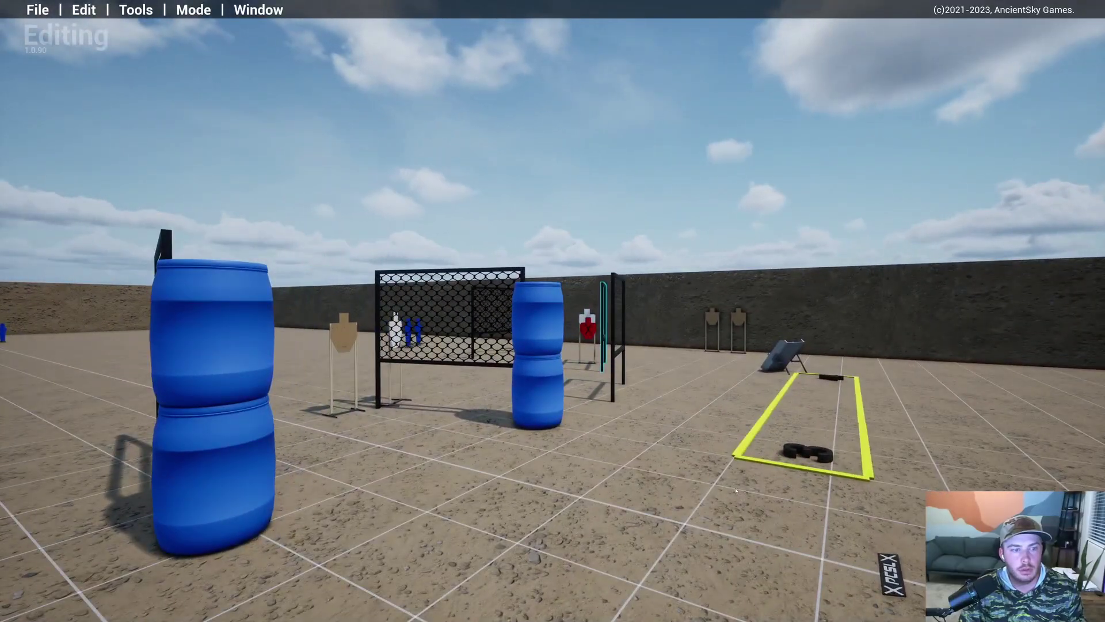
Step: Place two white targets side by side near the back wall, beside the central group of blue poppers
right_click_drag(736, 491, 603, 496)
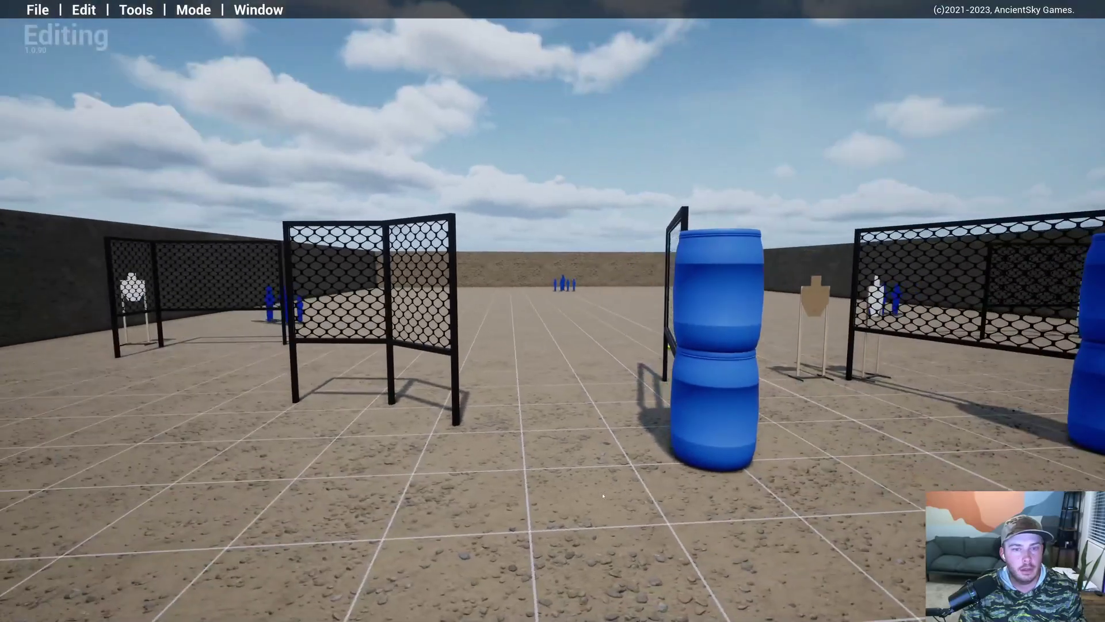
key("d")
key("a")
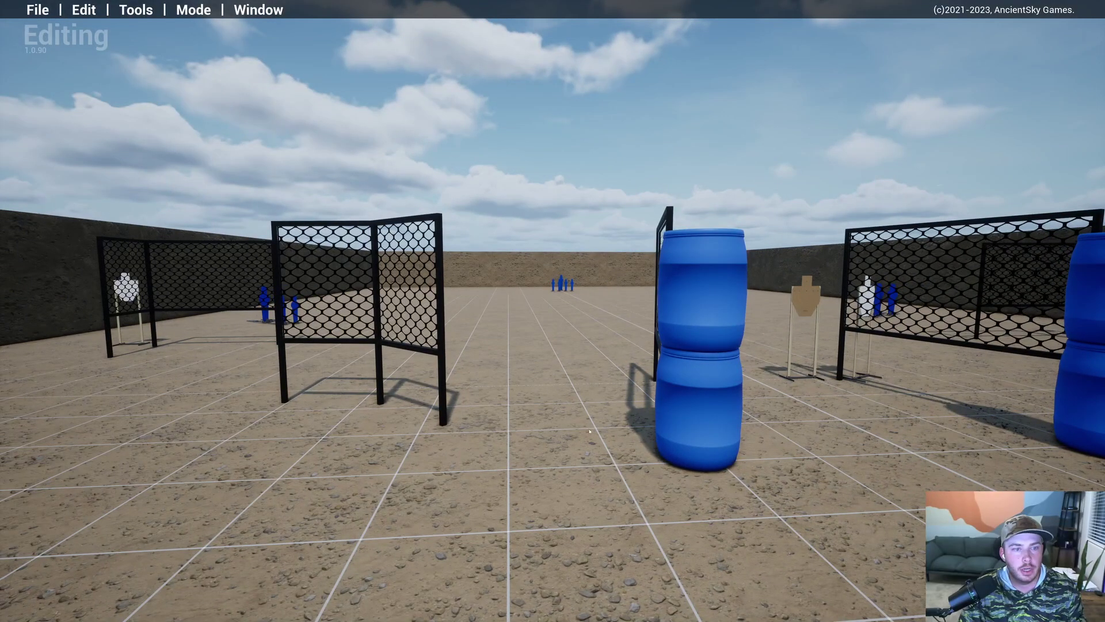
right_click_drag(589, 431, 735, 454)
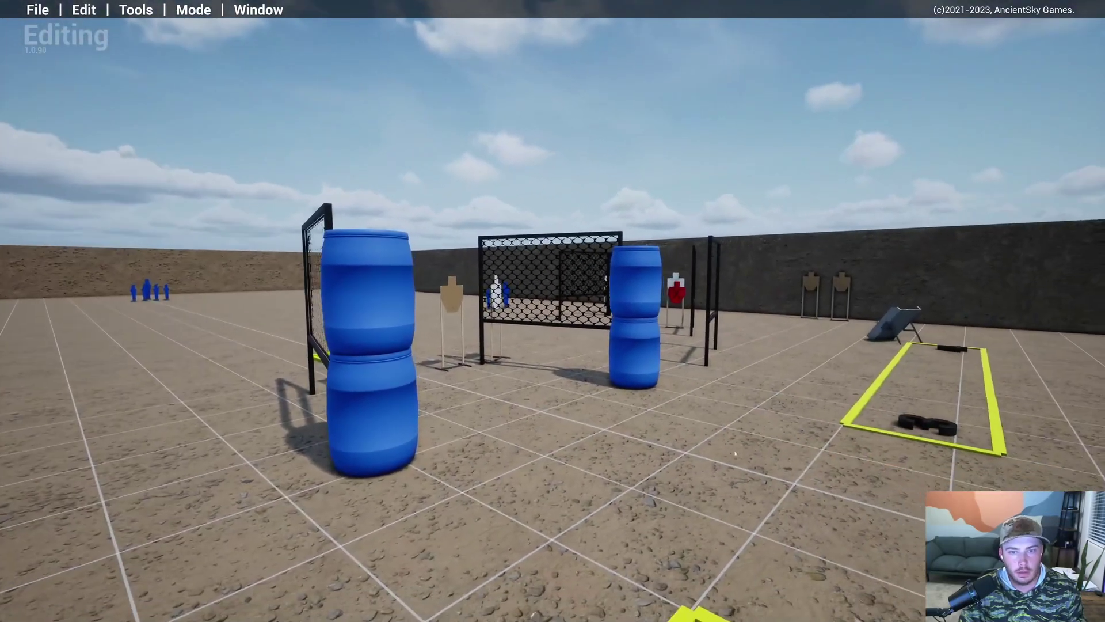
right_click_drag(710, 401, 588, 355)
left_click(448, 405)
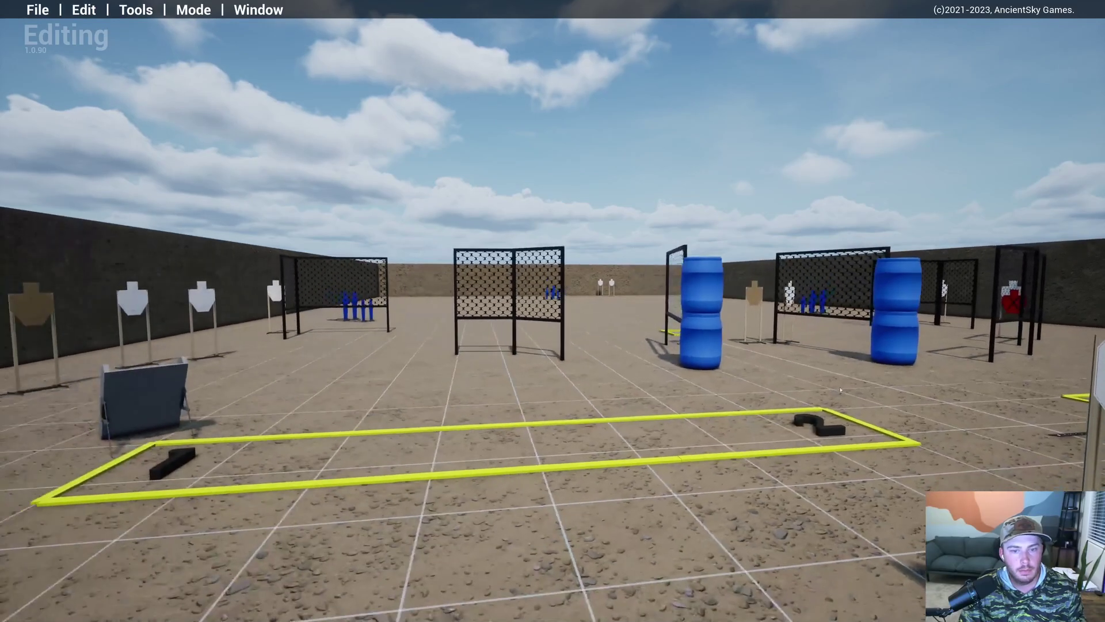
Step: Examine the whole stage from behind start box 1–2, including the new white targets far downrange
key("d")
right_click_drag(840, 390, 743, 457)
key("s")
key("d")
key("s")
key("d")
key("w")
key("a")
key("w")
key("a")
key("s")
key("e")
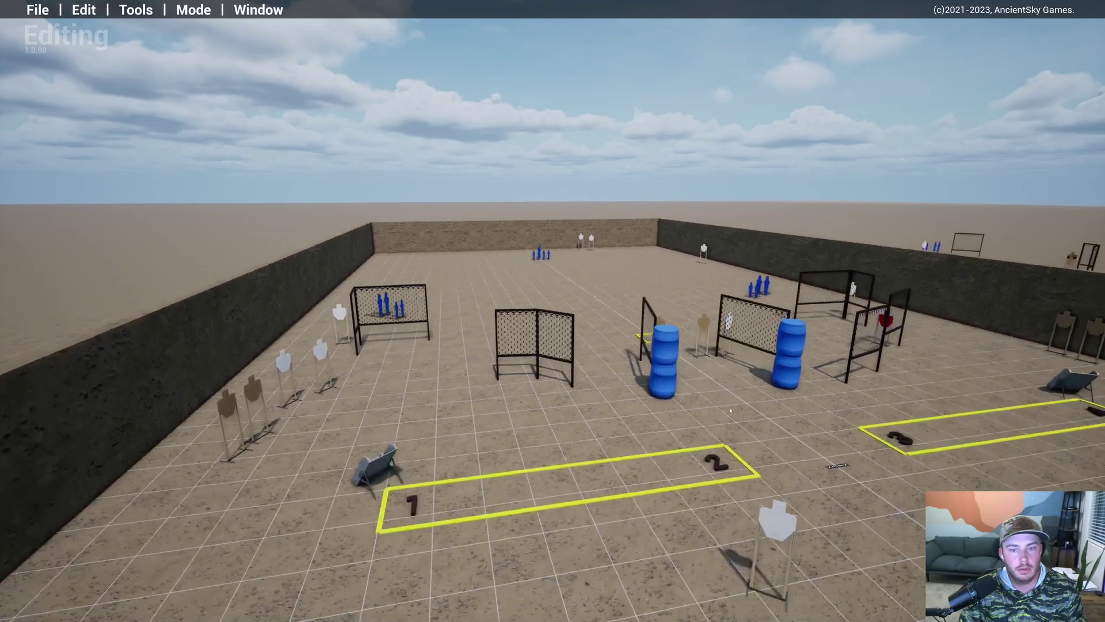
Step: Lower the selected white target beyond the barrel stacks
key("w")
key("q")
right_click_drag(730, 411, 856, 375)
key("d")
key("d")
key("w")
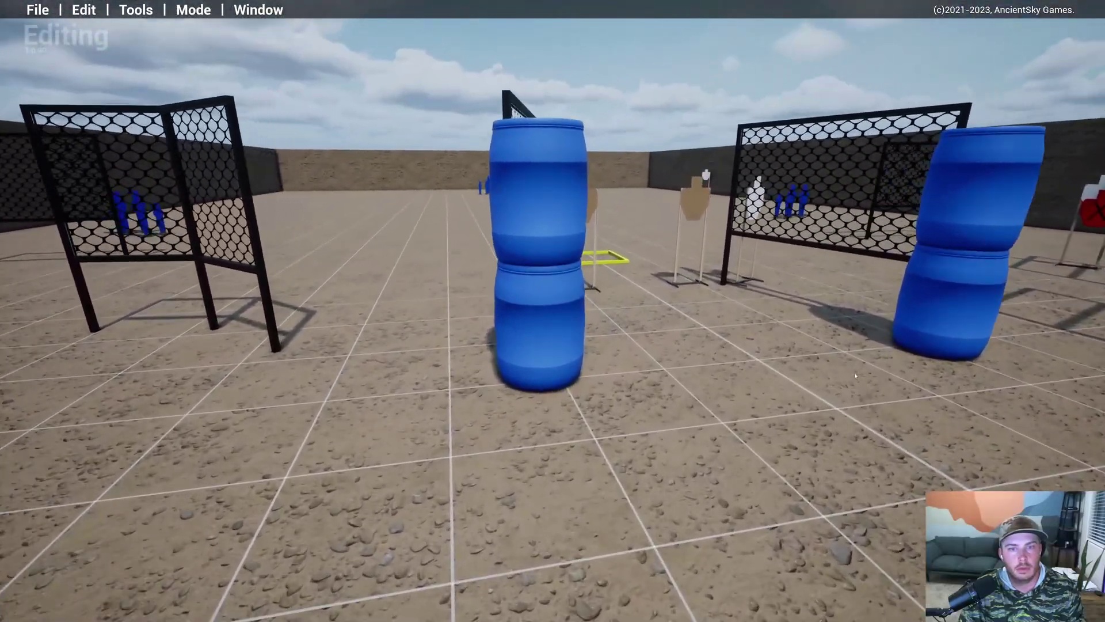
key("a")
key("d")
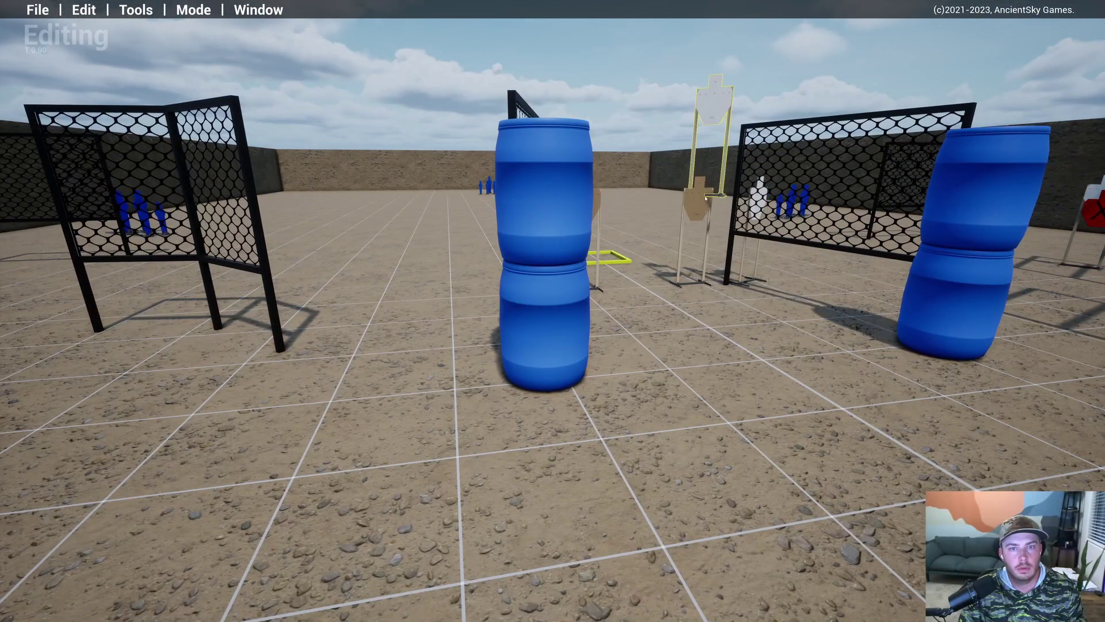
key("Down")
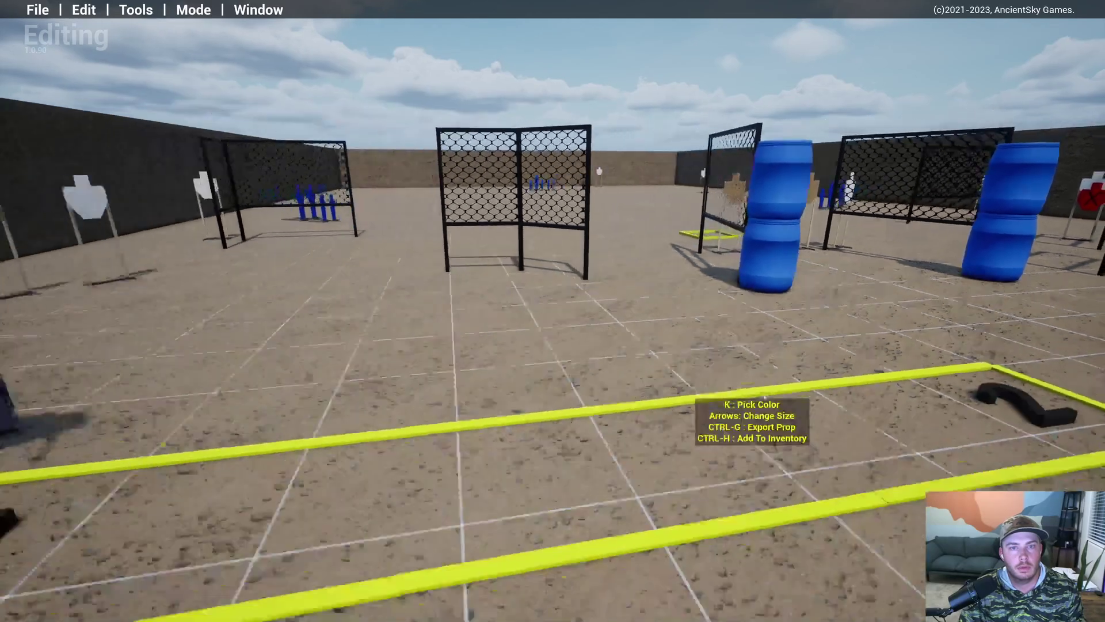
Step: Examine the brown and white targets along the left wall from start position 1
right_click_drag(748, 397, 517, 336)
key("a")
key("s")
key("w")
key("a")
key("s")
key("s")
key("d")
key("w")
key("a")
key("s")
key("d")
right_click_drag(645, 344, 578, 346)
key("w")
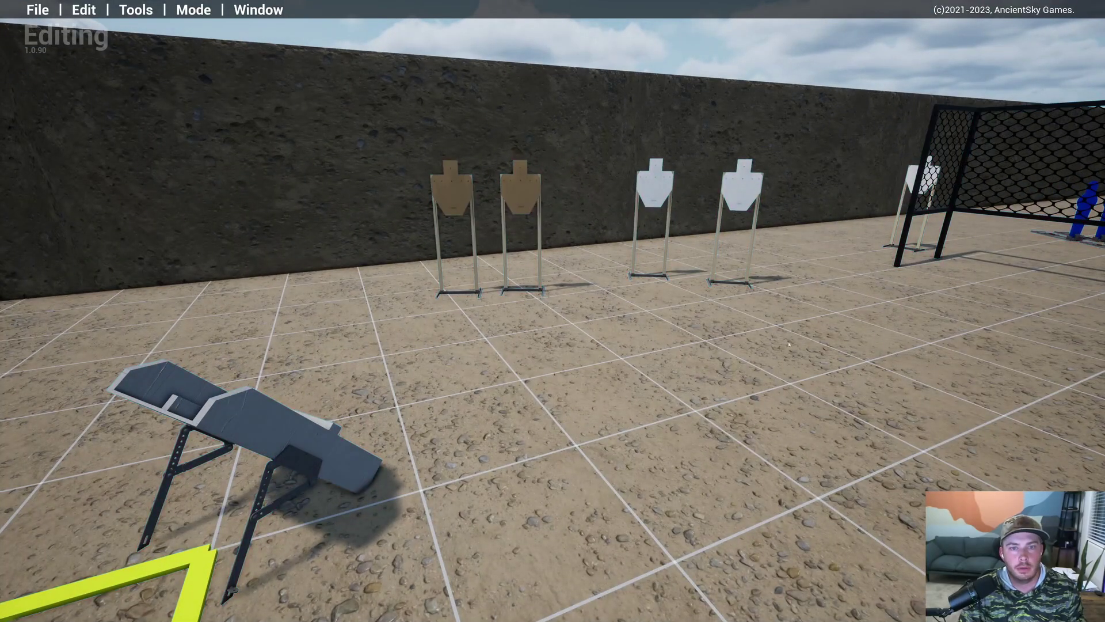
Step: Swap the target pairs along the left wall so the two brown targets stand downrange of the two white ones
mouse_move(719, 220)
key("e")
key("s")
right_click_drag(747, 214, 675, 281)
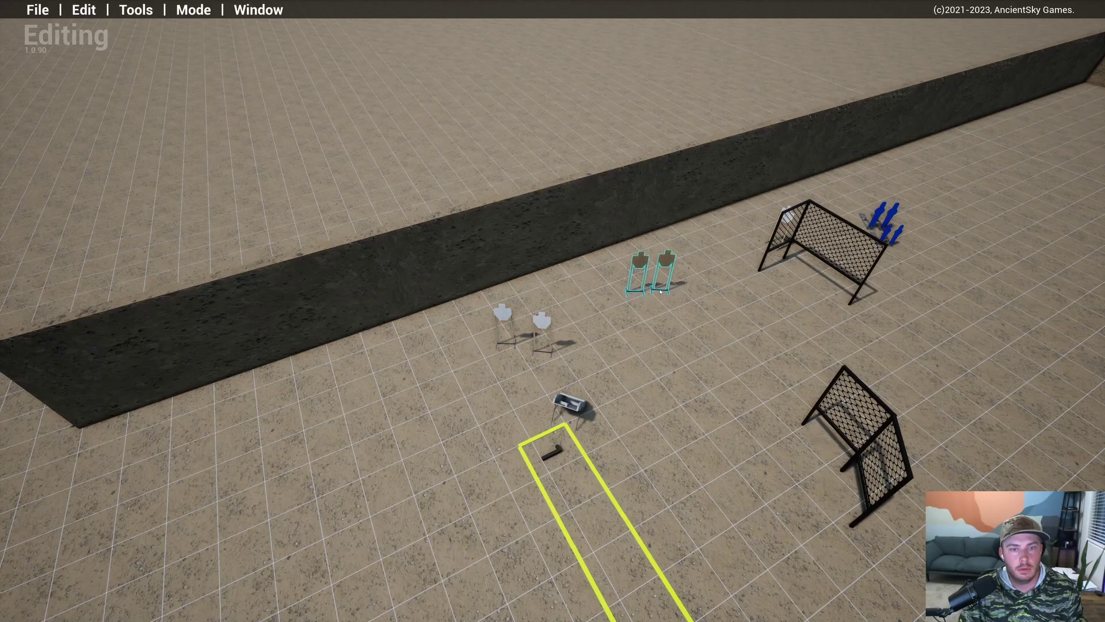
Step: Arrange the two white and two brown targets in a staggered line along the left wall, with the brown ones farthest downrange
left_click_drag(541, 339, 584, 310)
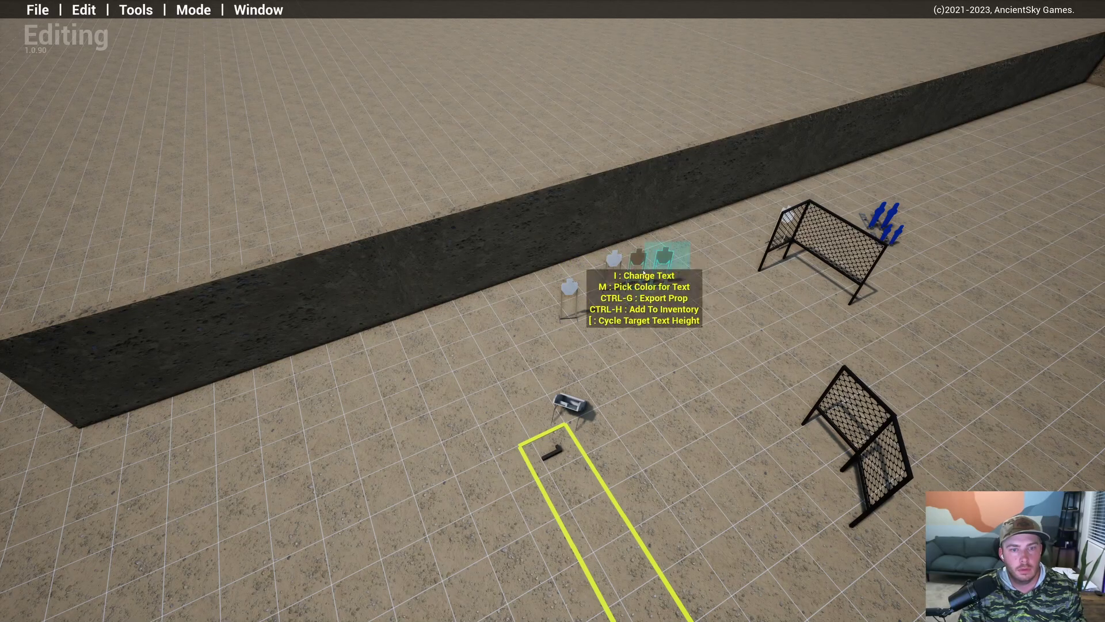
left_click(668, 277)
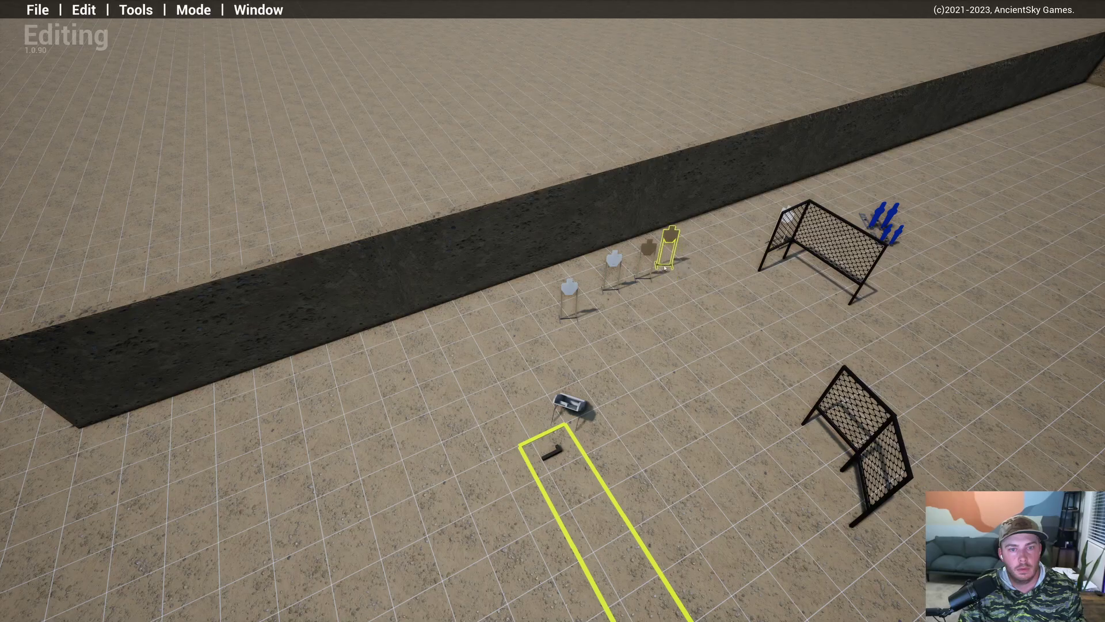
scroll(669, 268, "down", 3)
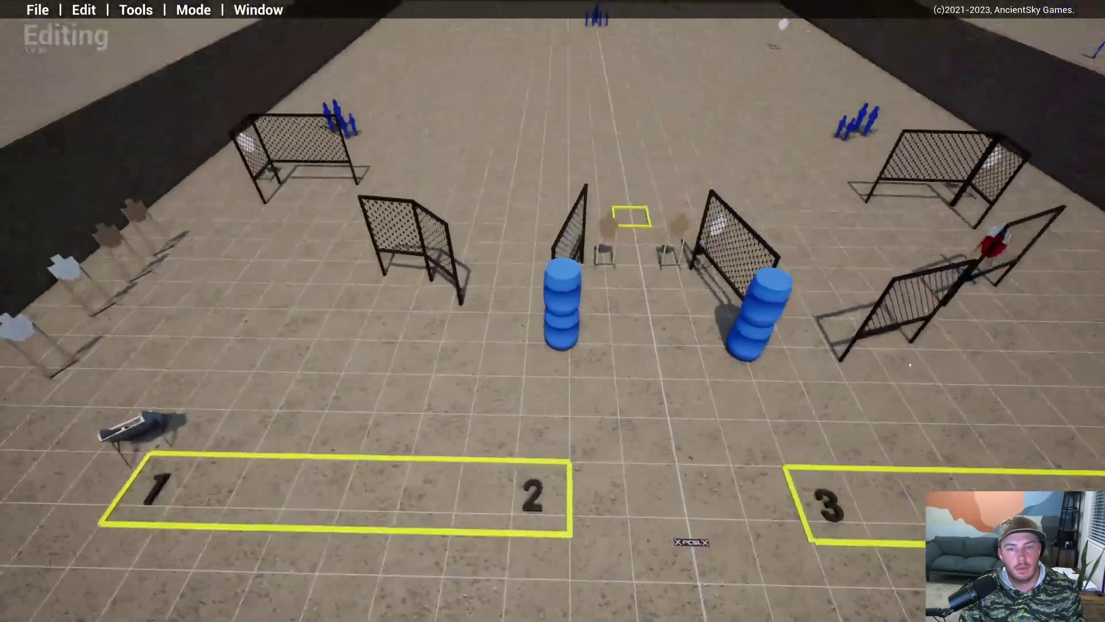
Step: Examine the overall stage layout from between the two start boxes
right_click_drag(910, 365, 915, 279)
key("s")
key("w")
key("a")
key("e")
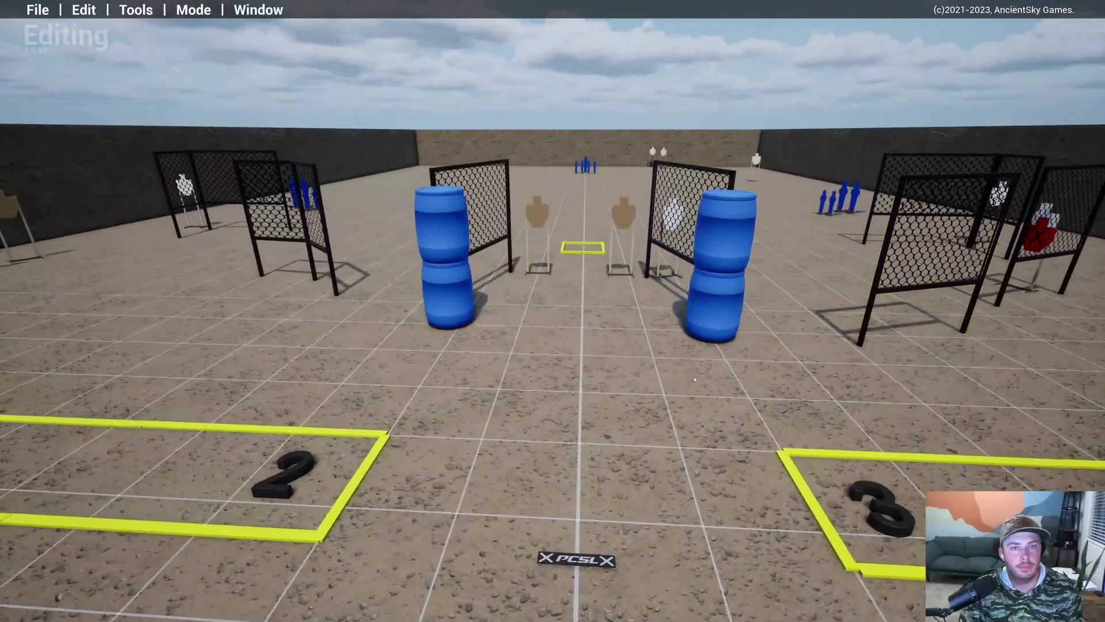
Step: Move the spare white target from behind the start boxes to the open ground downrange of the left blue poppers
right_click_drag(622, 397, 219, 343)
scroll(660, 433, "down", 6)
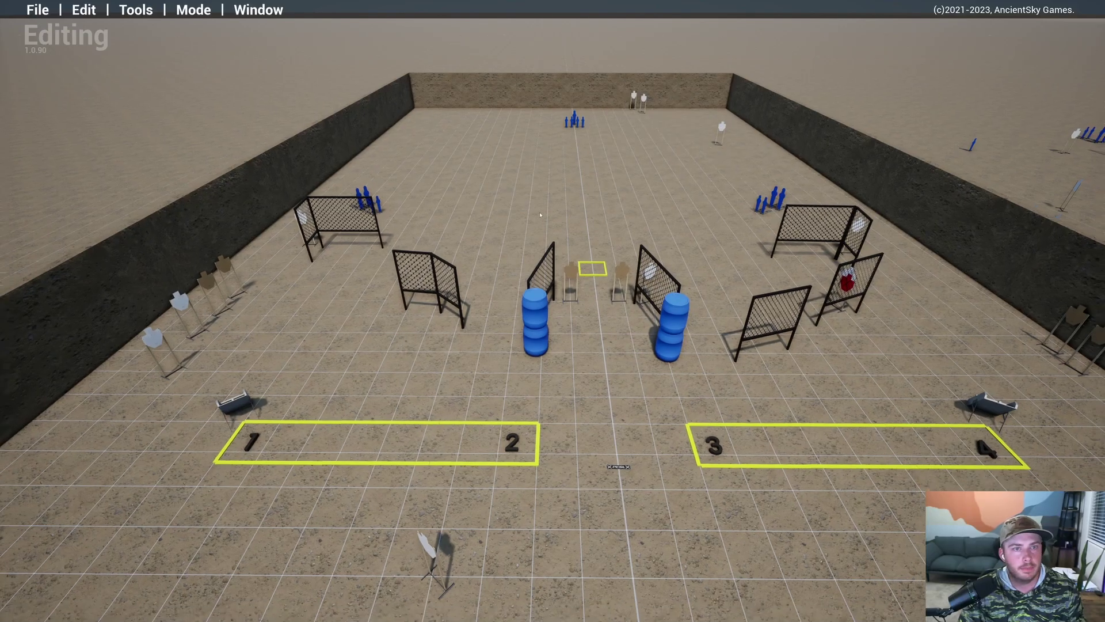
scroll(540, 215, "down", 3)
right_click_drag(679, 357, 623, 423)
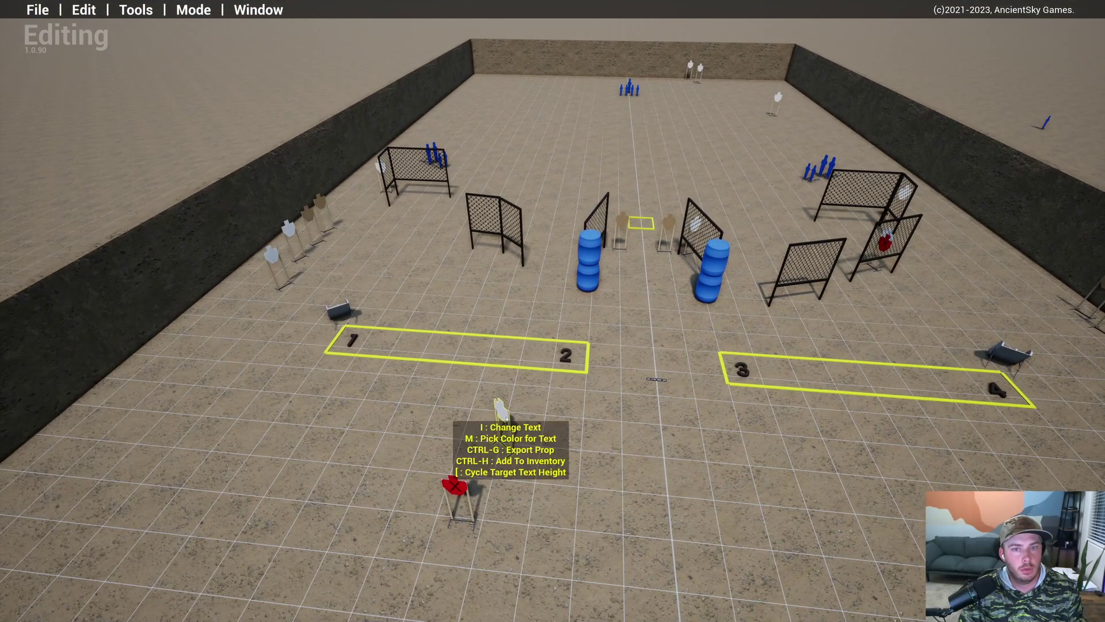
key("w")
key("d")
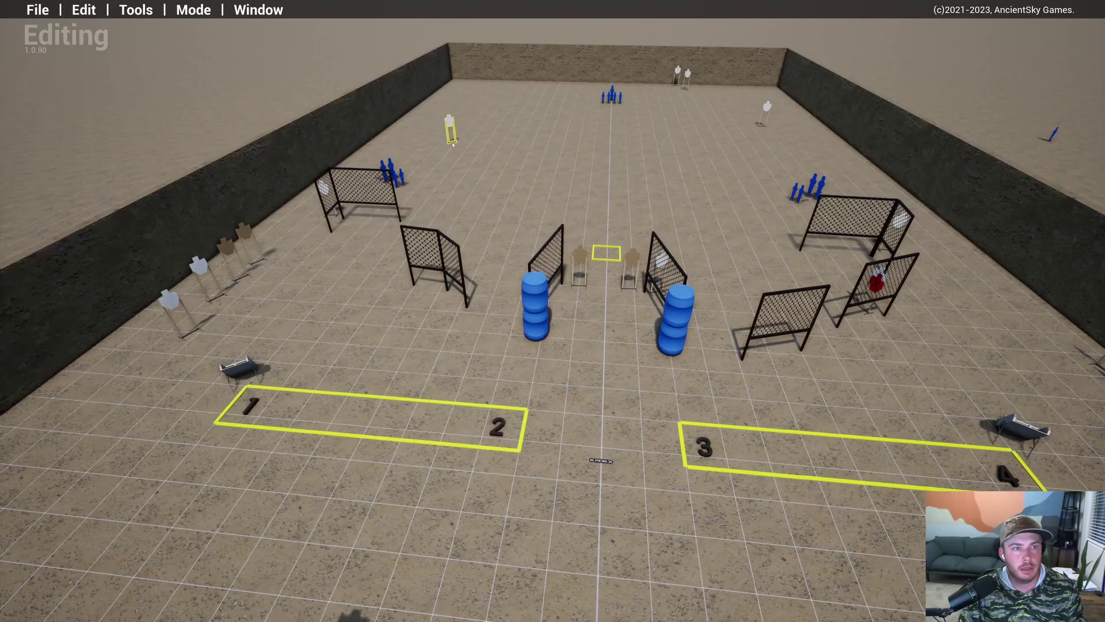
key("d")
Step: Shift the downrange white target toward the centre line, judging its sightline past the barrels from start position 3
mouse_move(510, 148)
right_mouse_down()
mouse_move(495, 150)
mouse_move(526, 97)
mouse_move(539, 199)
mouse_move(547, 139)
mouse_move(521, 131)
mouse_move(527, 141)
right_mouse_up()
key("w")
key("s")
key("s")
key("w")
key("s")
key("d")
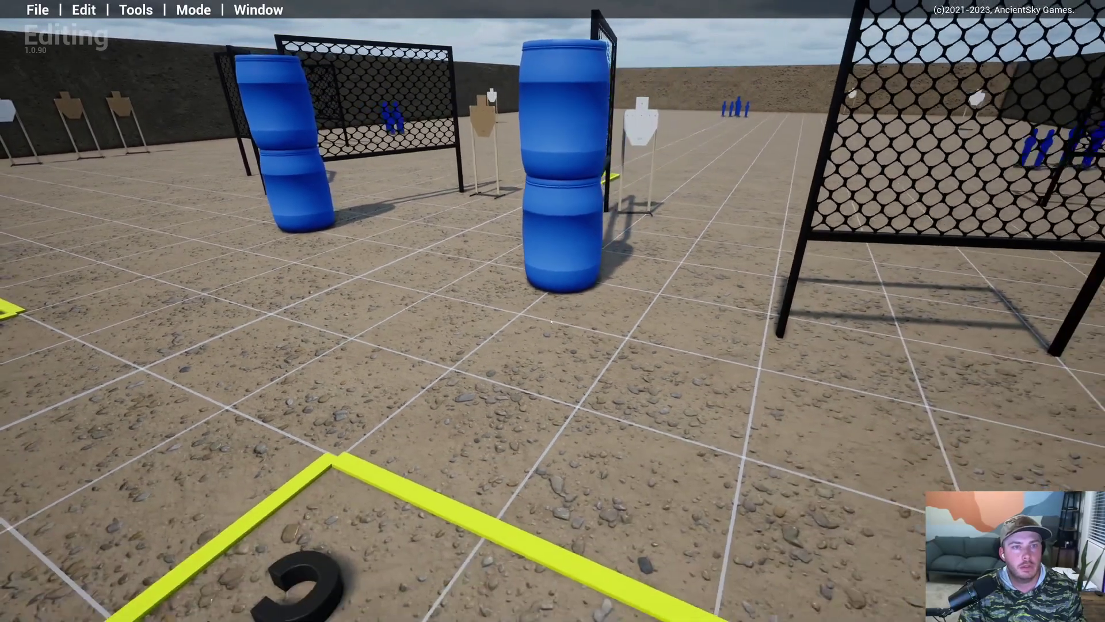
key("w")
key("a")
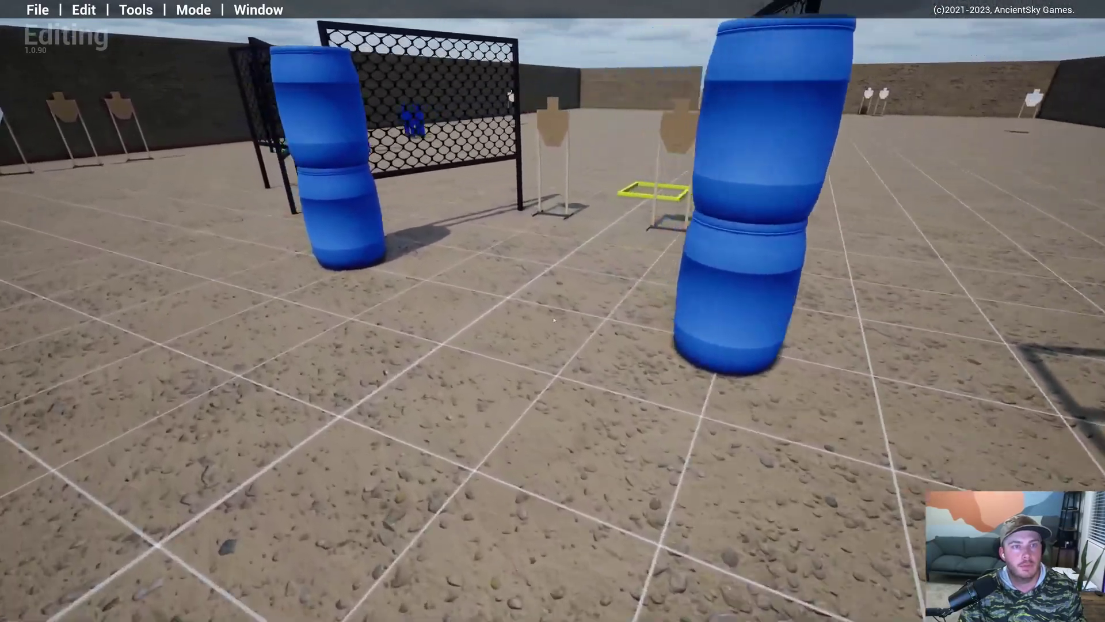
key("s")
key("d")
key("e")
key("d")
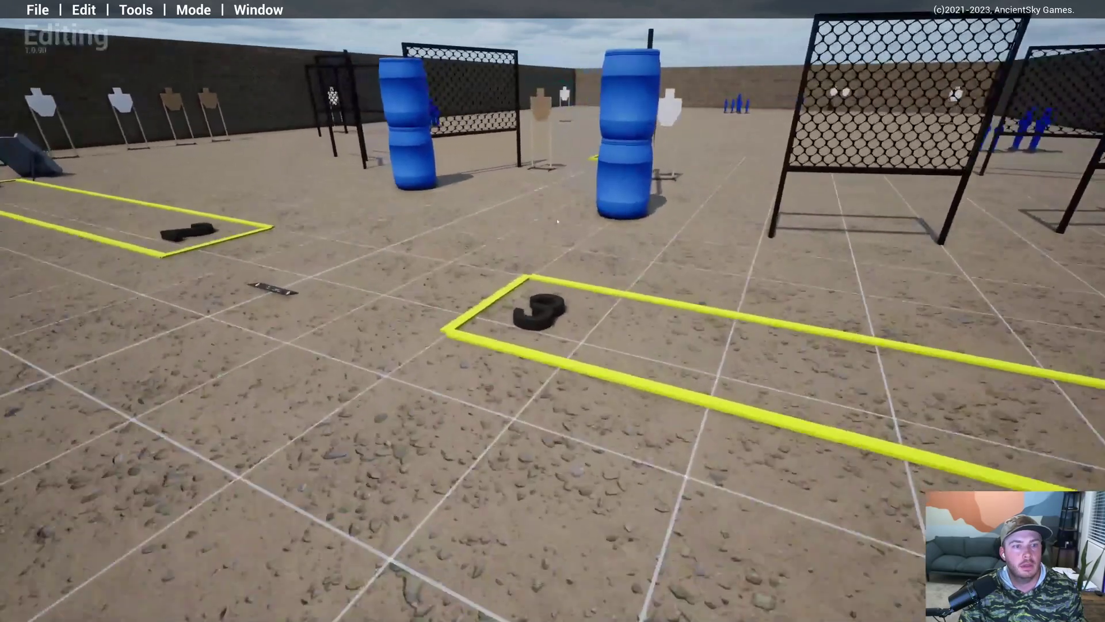
Step: Nudge the downrange white target slightly farther toward the centre so it stands in the gap between the two brown targets
key("w")
key("d")
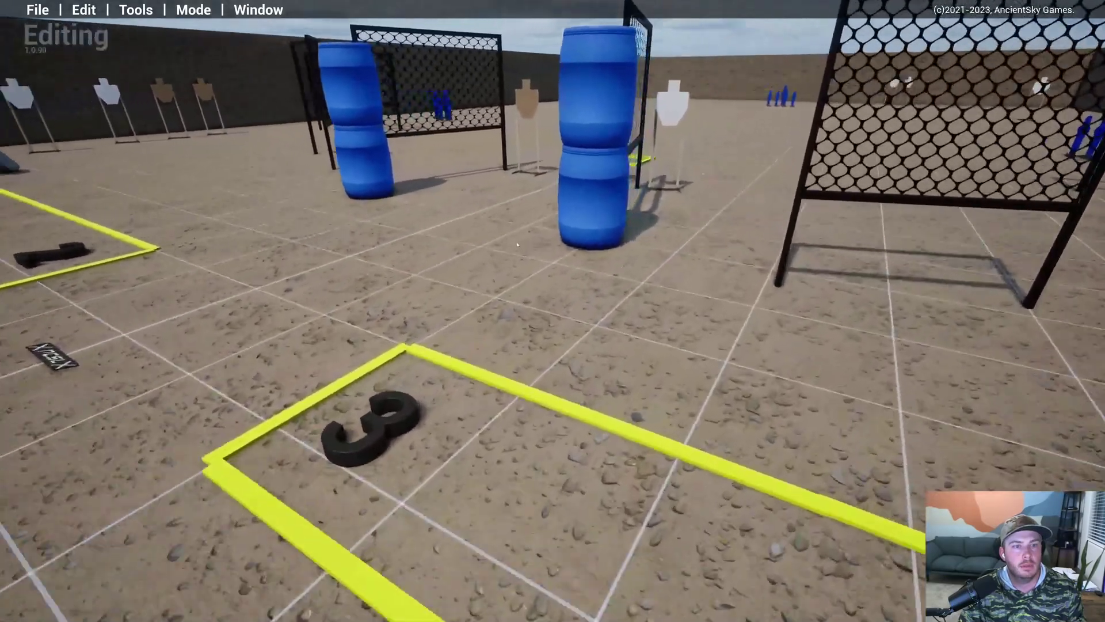
key("a")
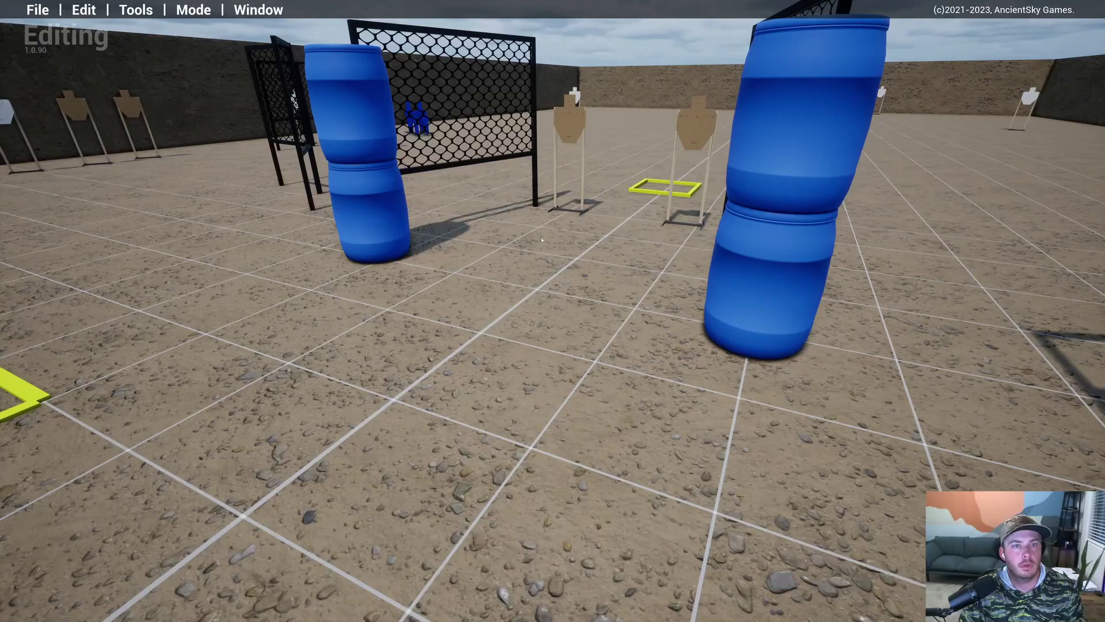
key("s")
mouse_move(541, 239)
right_mouse_down()
mouse_move(550, 263)
mouse_move(551, 226)
right_mouse_up()
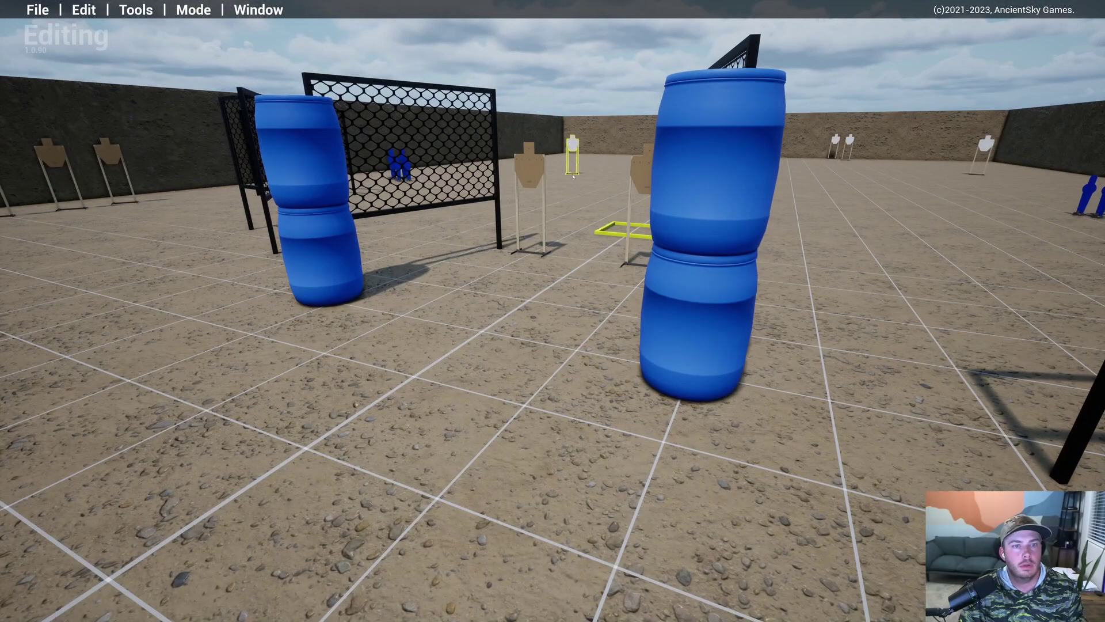
key("s")
key("s")
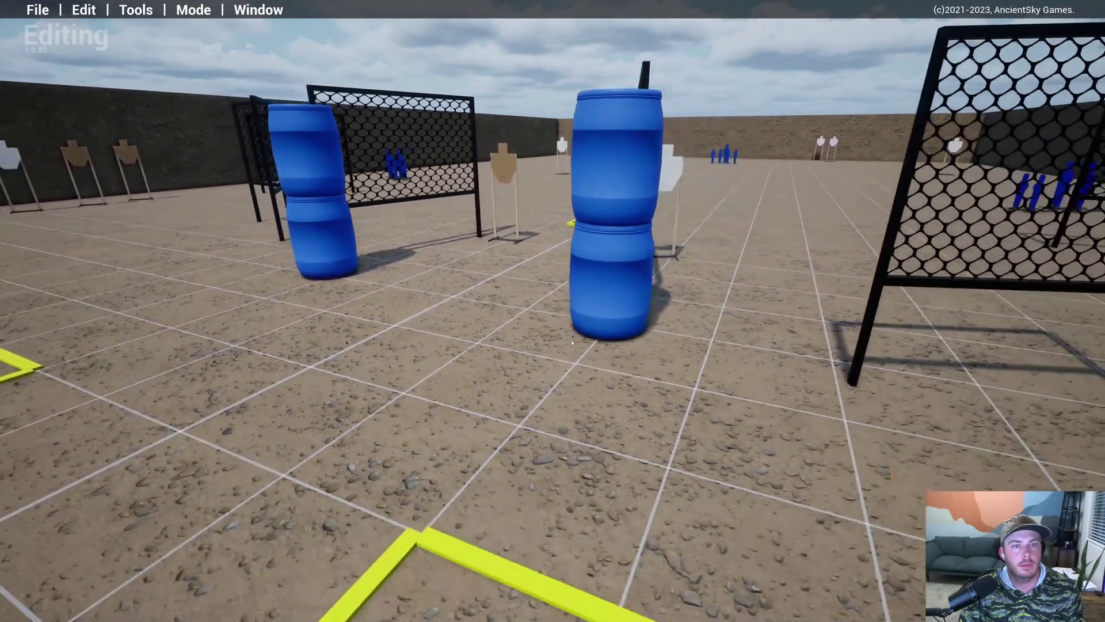
Step: Examine the sightlines to the downrange white target from start position 3 and from the left start box
key("d")
key("a")
key("w")
key("d")
key("s")
key("w")
key("a")
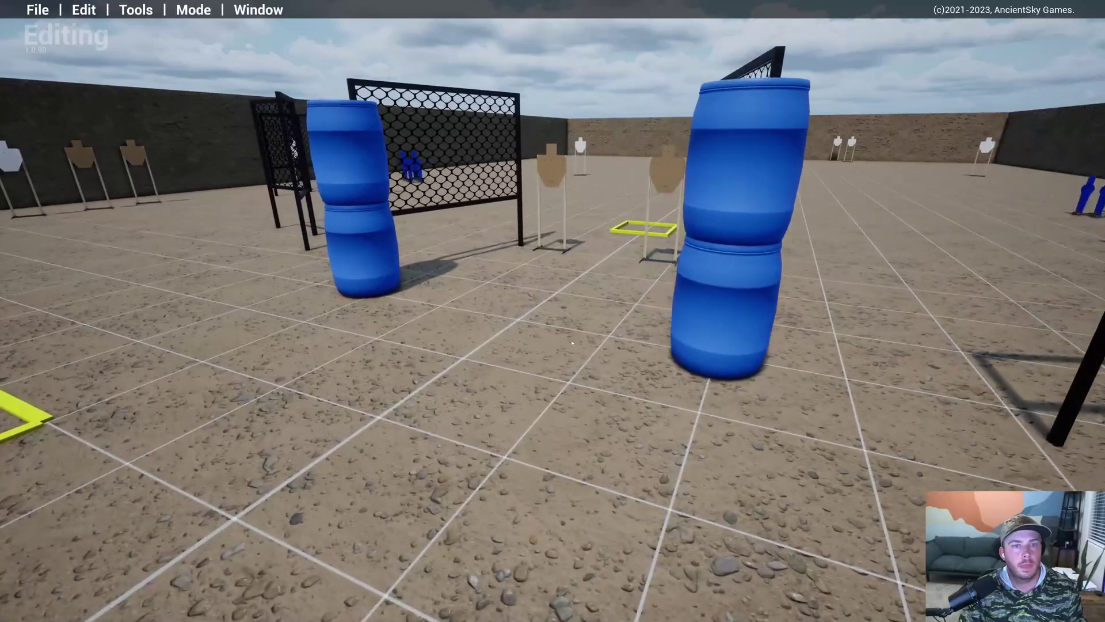
right_click_drag(572, 344, 696, 315)
key("s")
key("a")
key("s")
key("a")
key("w")
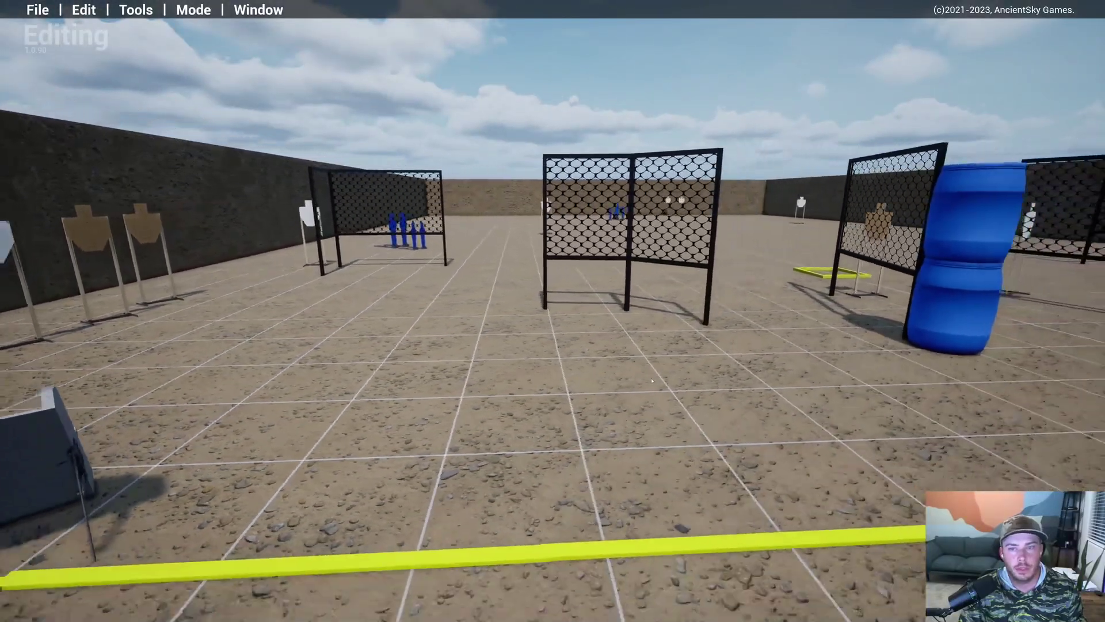
key("a")
right_click_drag(652, 381, 688, 424)
key("w")
key("s")
key("s")
key("w")
key("s")
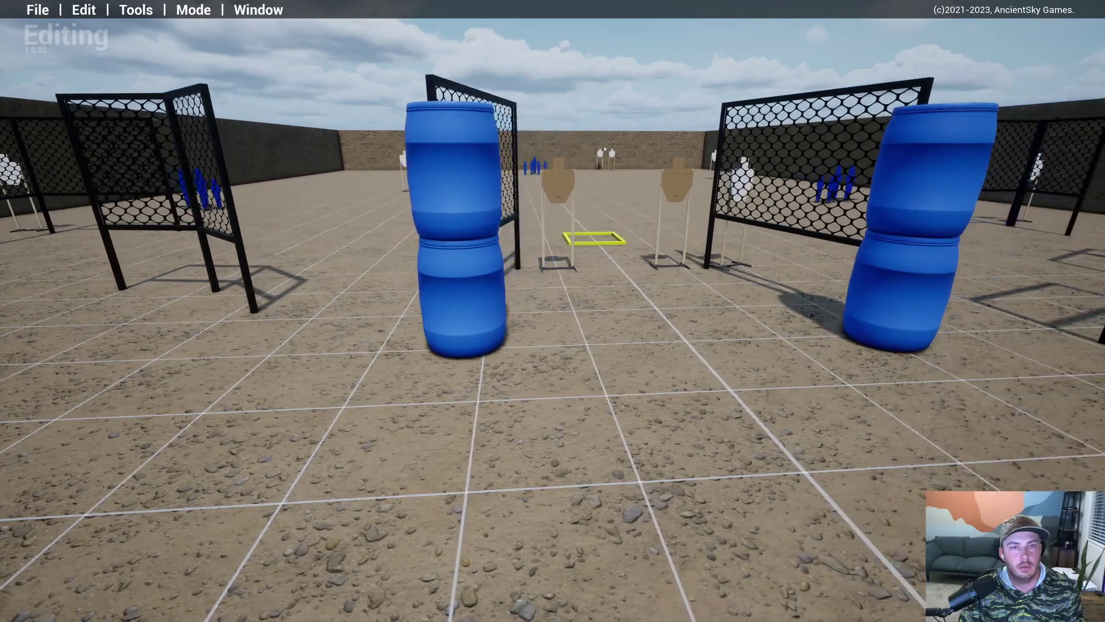
Step: Examine the spread of the white targets and blue poppers at the back of the bay from above
right_click_drag(641, 382, 615, 263)
key("s")
key("d")
key("w")
key("s")
key("w")
key("a")
key("e")
key("w")
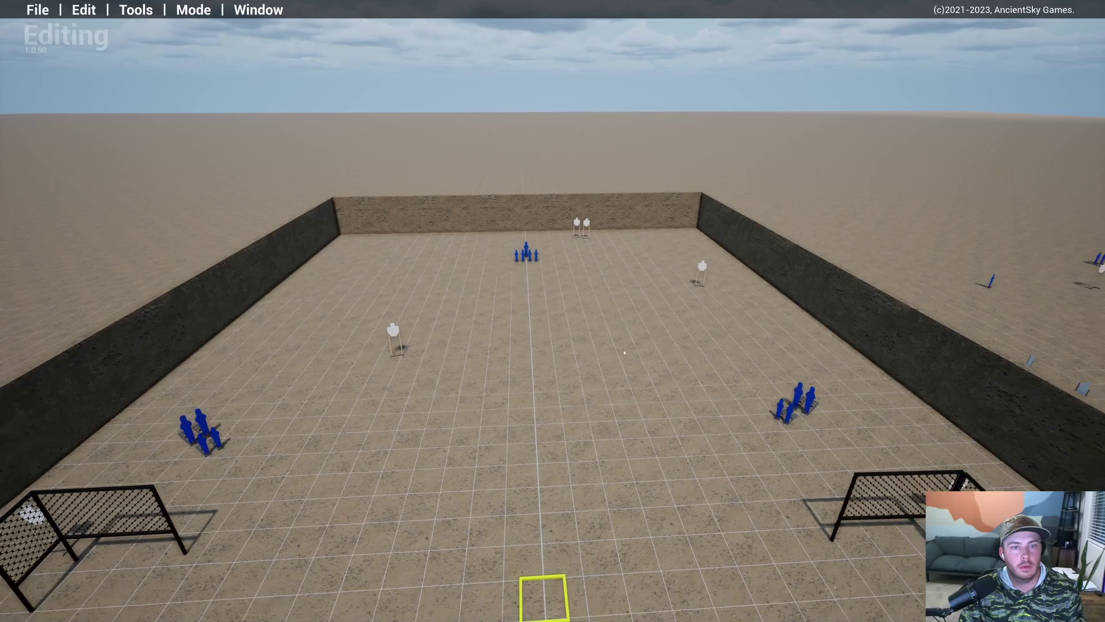
key("s")
right_click_drag(624, 352, 683, 285)
key("q")
key("w")
key("s")
key("w")
key("s")
key("w")
key("a")
key("d")
key("a")
key("d")
key("e")
key("w")
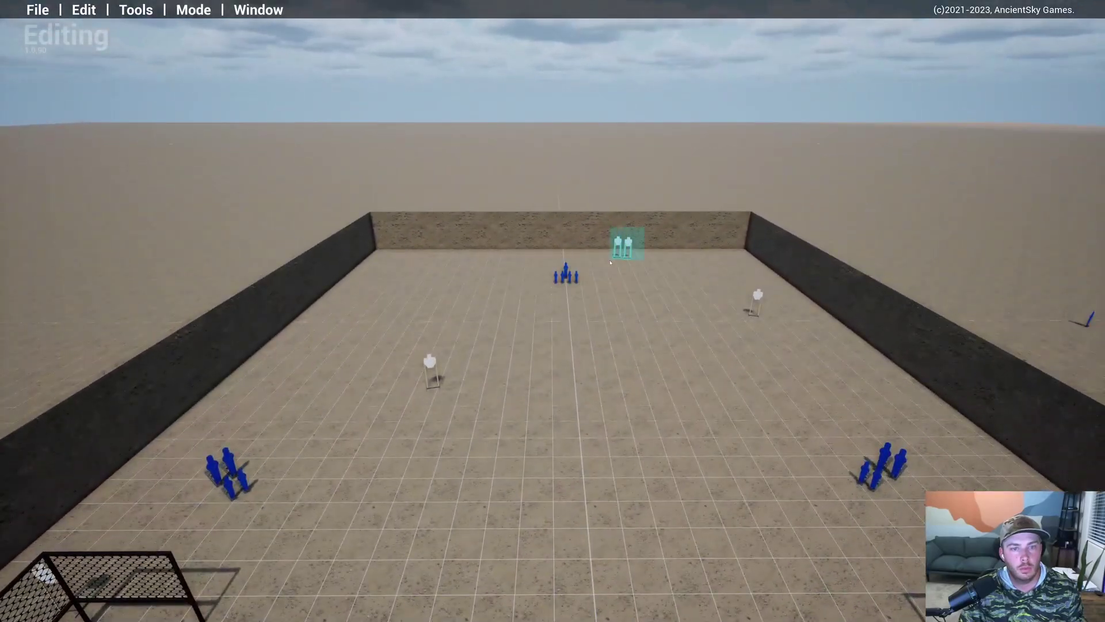
key("s")
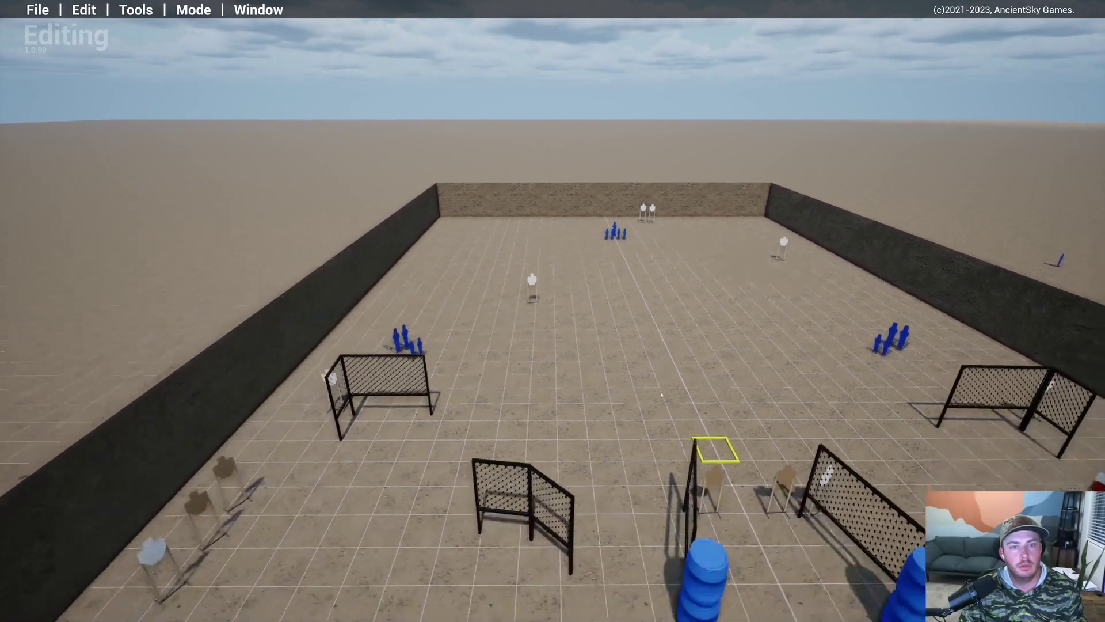
Step: Compare the left fences and the downrange targets from start position 1 at eye level and from above
key("q")
key("w")
right_click_drag(631, 352, 776, 377)
key("a")
key("d")
key("s")
key("a")
key("w")
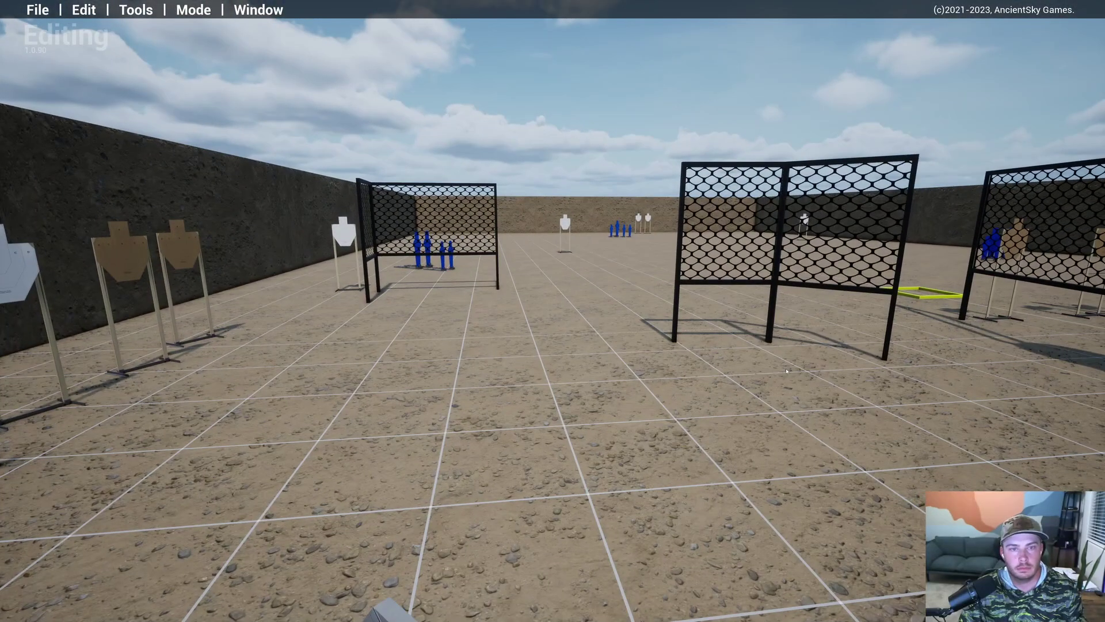
key("e")
key("d")
right_click_drag(787, 371, 691, 331)
key("w")
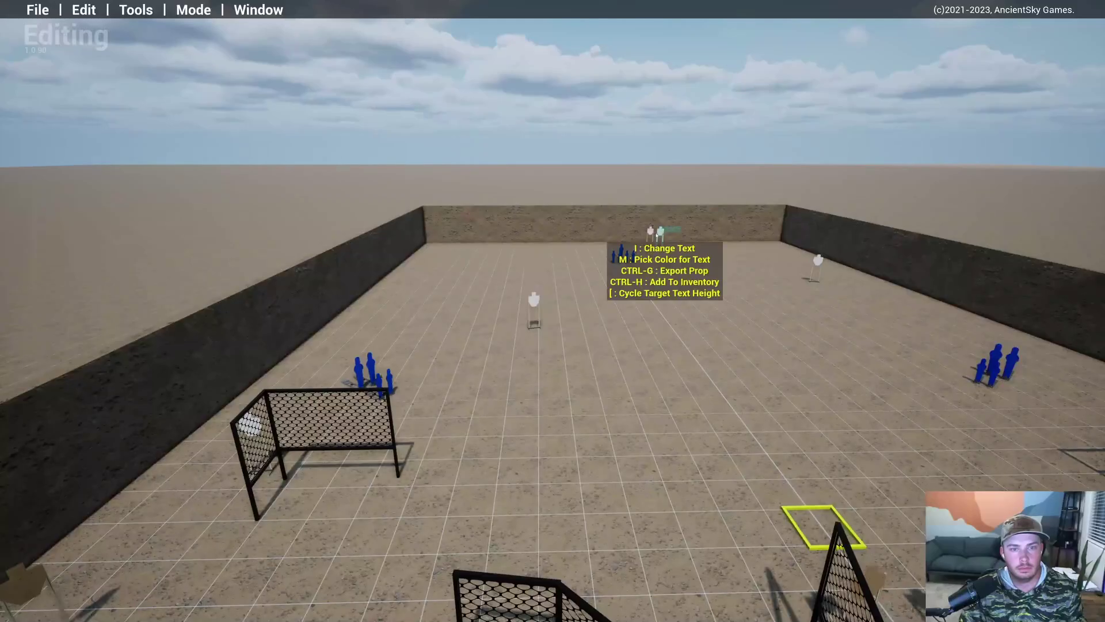
right_click_drag(658, 232, 650, 236)
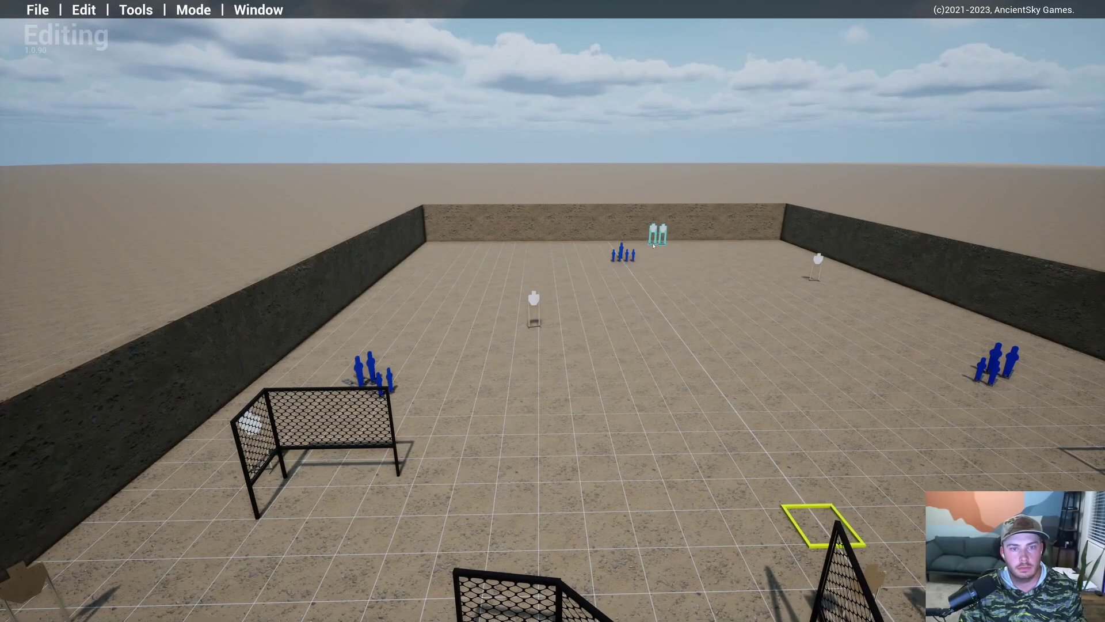
key("s")
key("q")
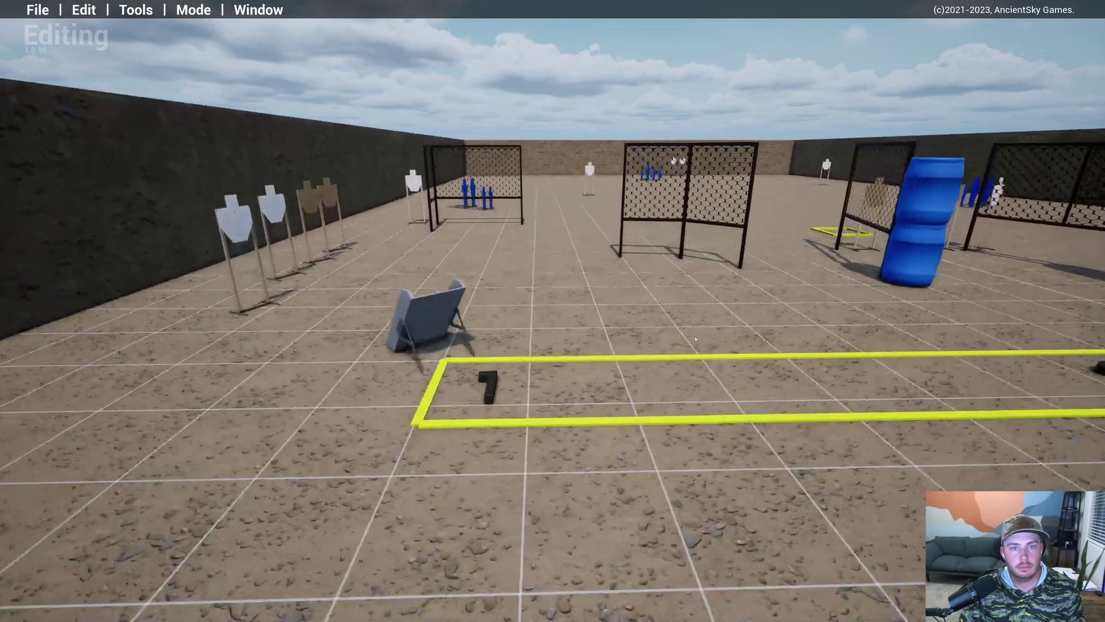
right_click_drag(679, 317, 728, 346)
key("w")
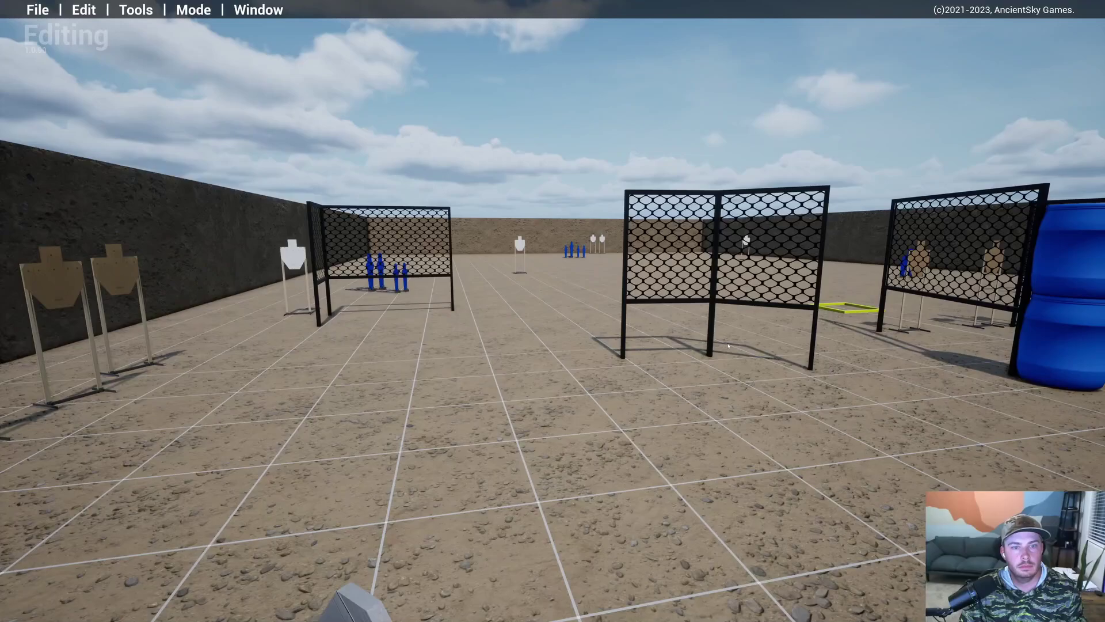
key("e")
key("s")
right_click_drag(728, 346, 706, 296)
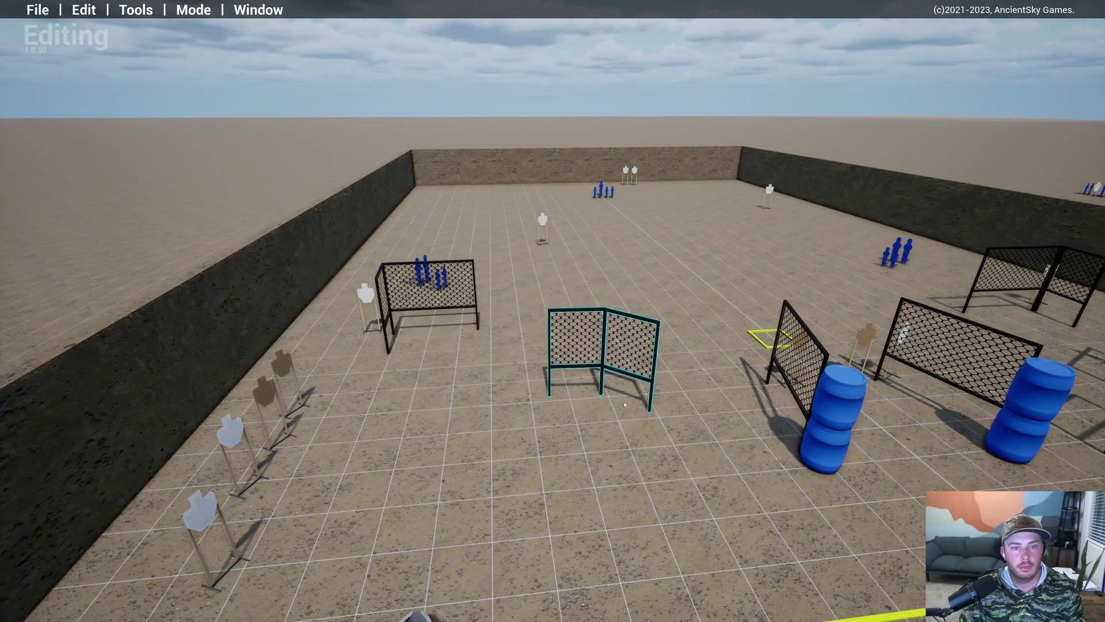
key("q")
key("w")
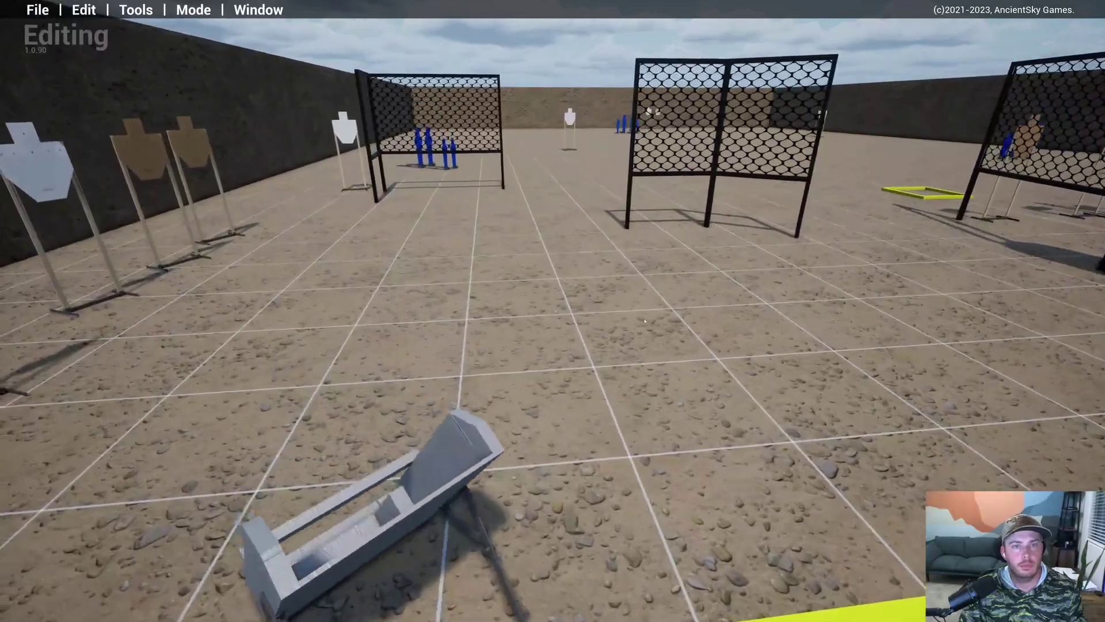
Step: Examine how the fences and barrels screen the targets when crossing from start position 1 to position 3
key("s")
right_click_drag(628, 456, 588, 299)
key("d")
key("w")
key("a")
key("s")
key("d")
key("w")
key("d")
key("w")
key("d")
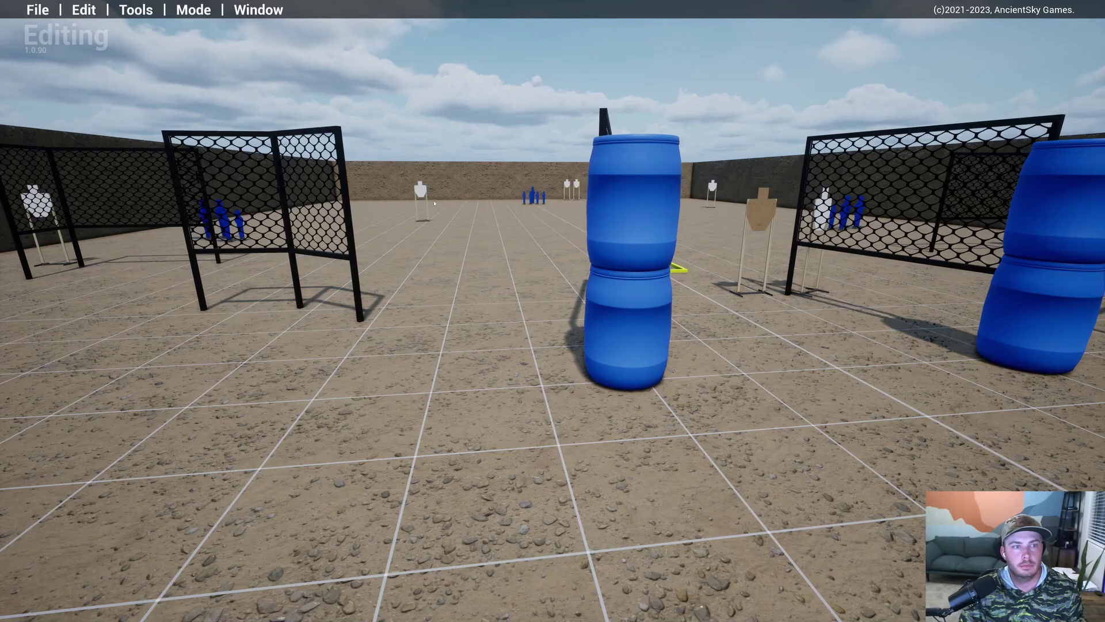
right_click_drag(506, 291, 340, 288)
key("w")
key("d")
key("d")
key("a")
key("d")
key("s")
key("w")
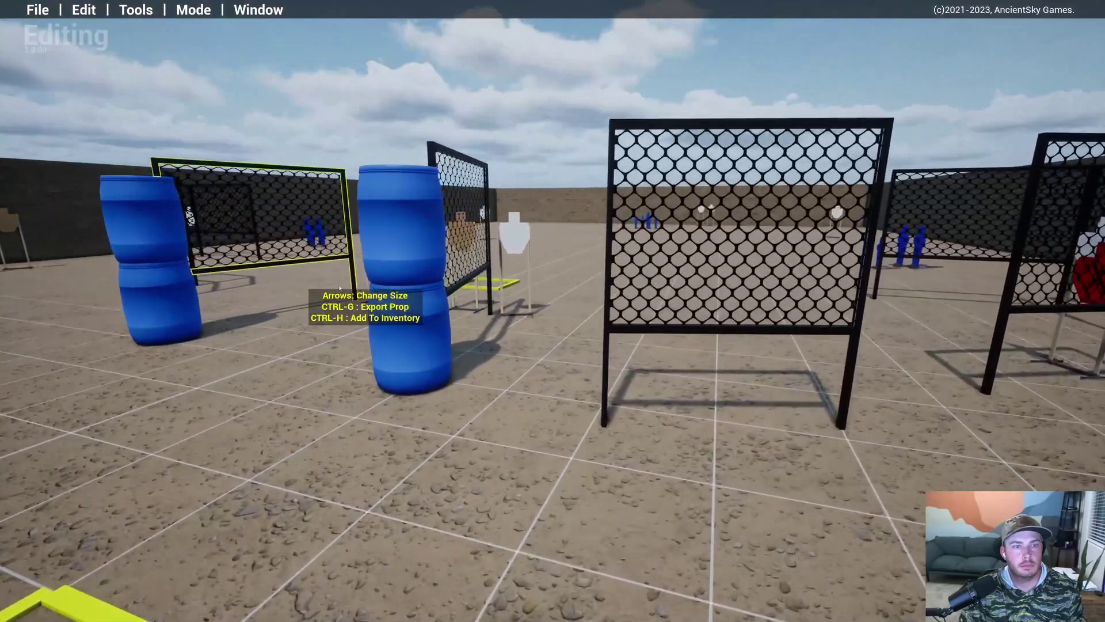
key("d")
key("s")
key("a")
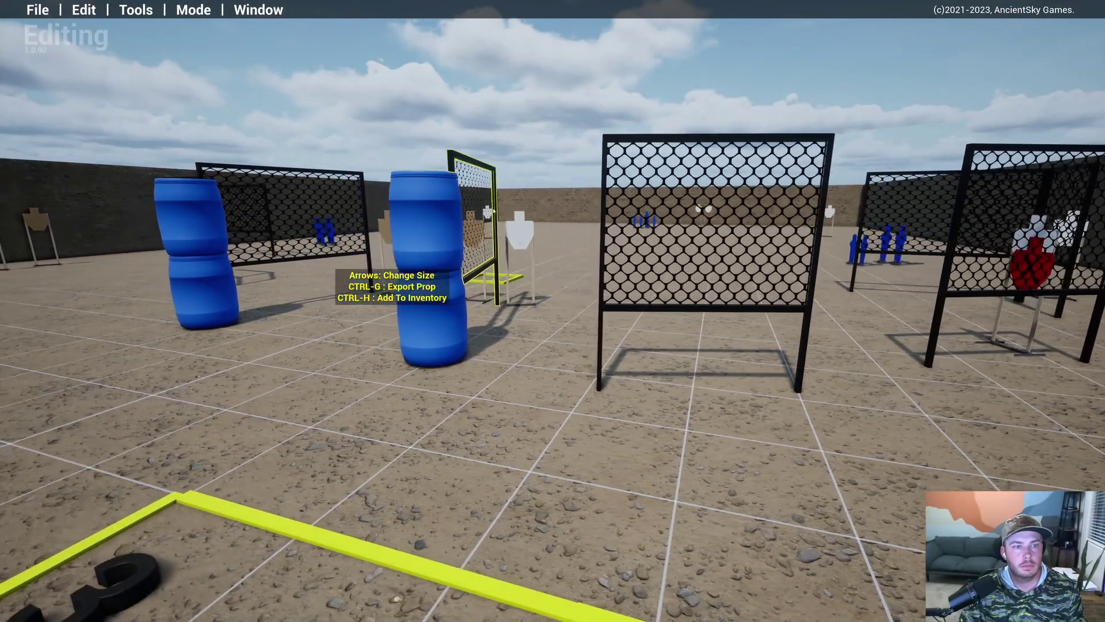
Step: Examine the overall stage layout from above start position 3
key("d")
right_click_drag(487, 374, 469, 422)
key("e")
key("s")
key("e")
key("s")
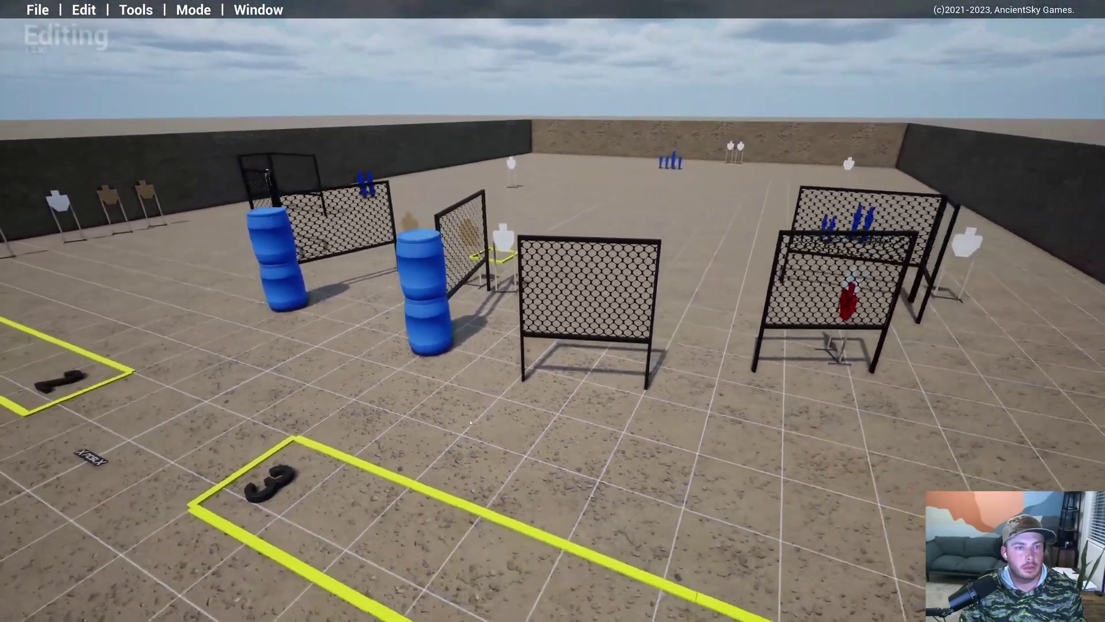
key("w")
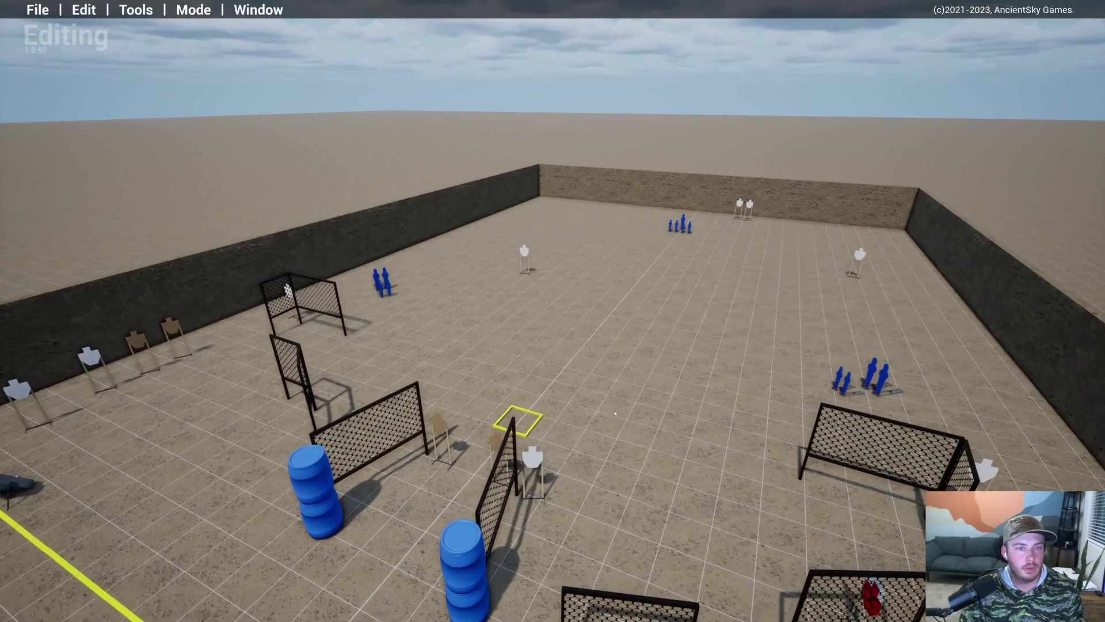
key("s")
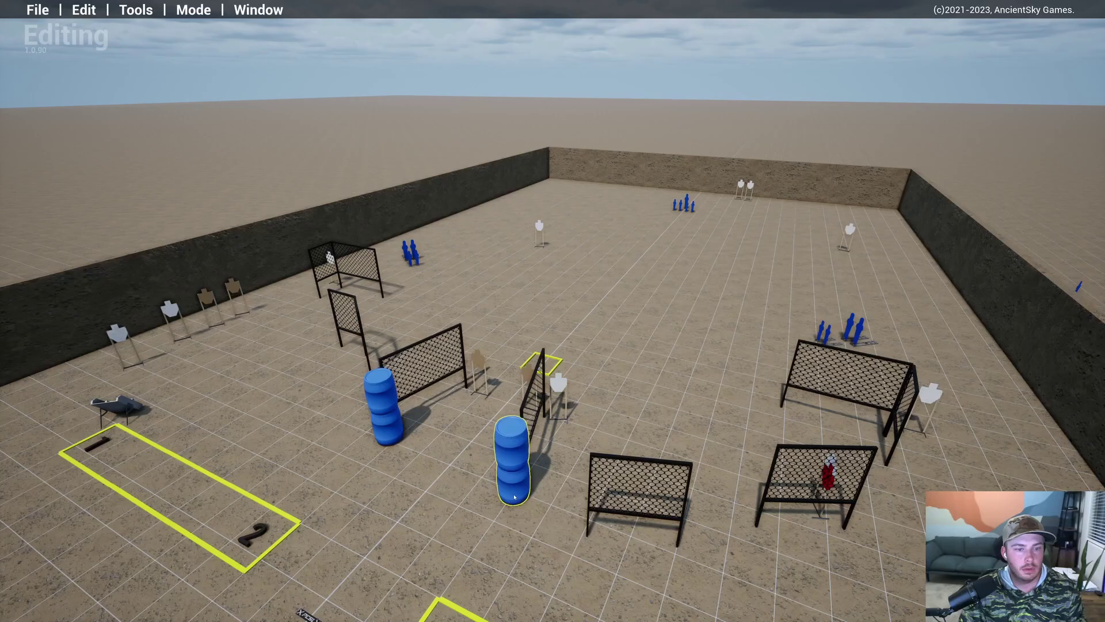
Step: Examine the white target between the right barrel stack and the single-panel fence from start position 3
key("s")
key("d")
right_click_drag(712, 375, 634, 279)
key("a")
key("w")
key("s")
key("d")
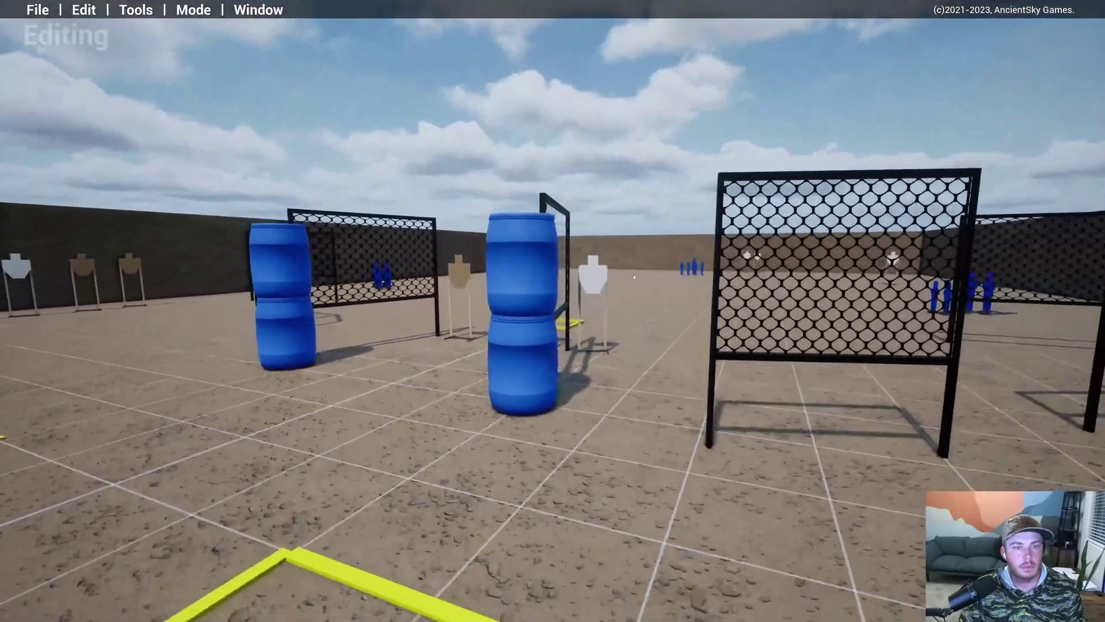
key("a")
key("d")
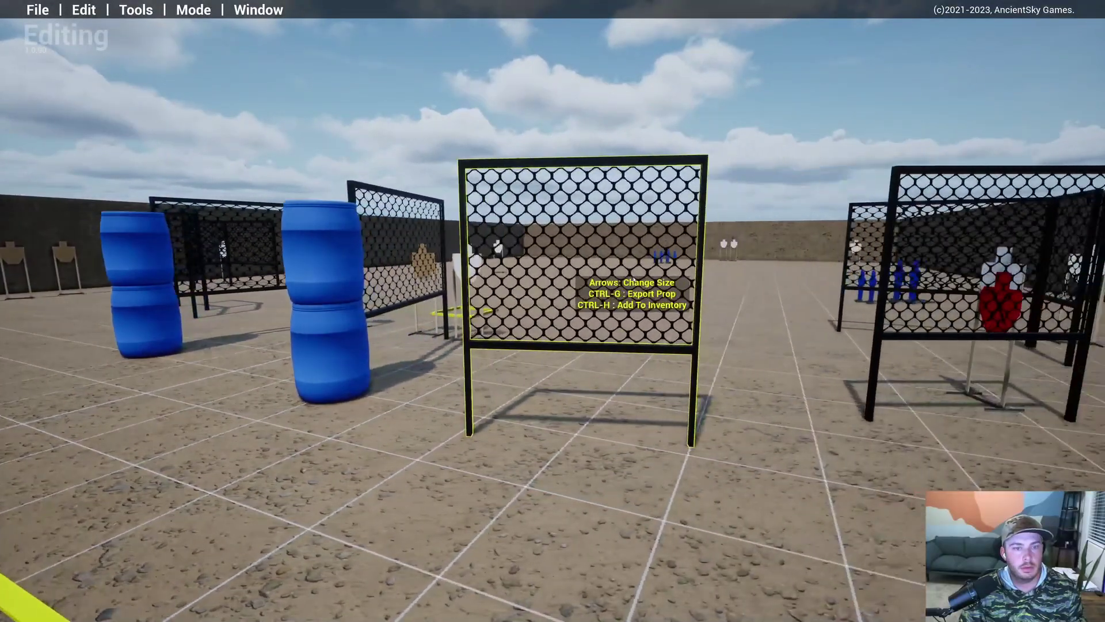
key("a")
key("d")
key("a")
key("d")
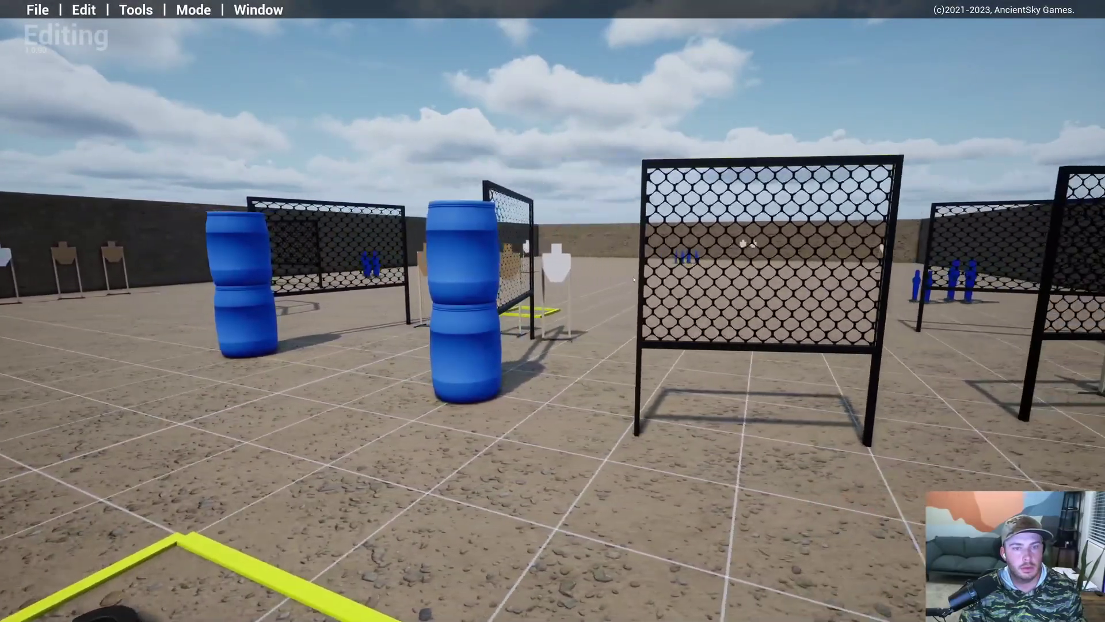
Step: Move the white target beside the right central fence outward into the gap between the barrels and the single-panel fence
key("a")
key("w")
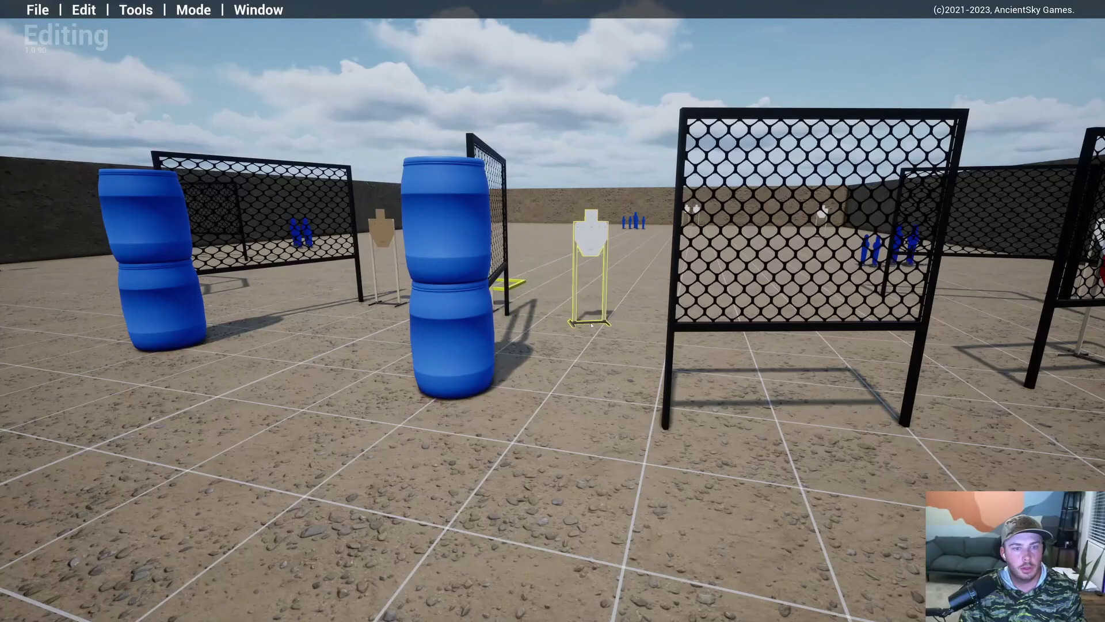
key("a")
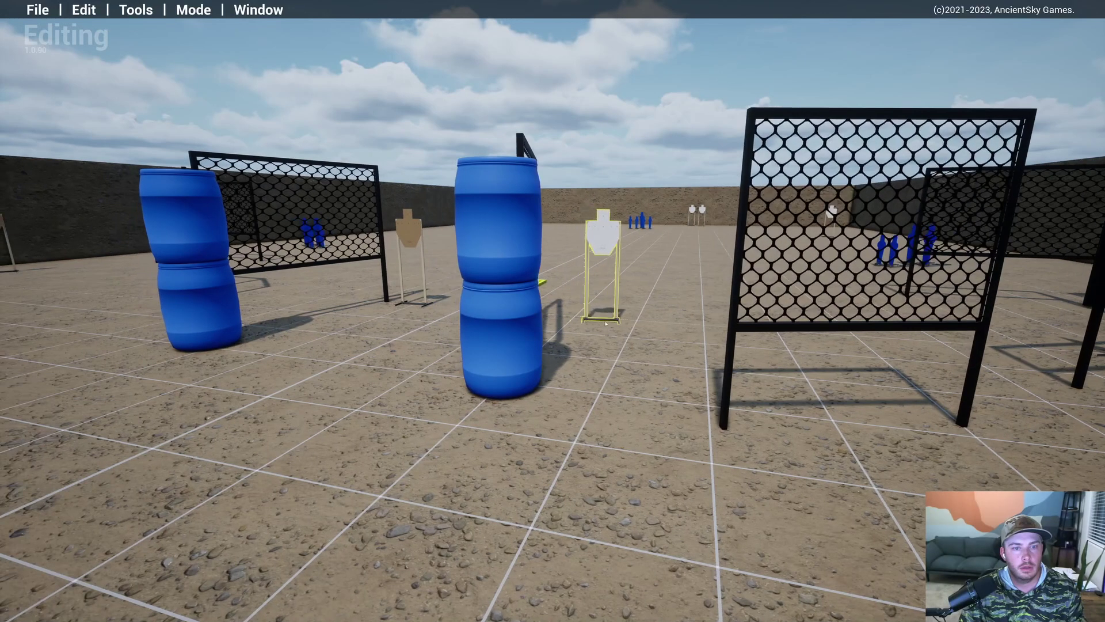
key("s")
key("a")
Step: Check the repositioned white target from start position 3 and review the whole stage from above
right_click_drag(616, 342, 550, 350)
key("w")
key("d")
key("a")
key("d")
key("a")
key("d")
key("s")
key("w")
key("d")
key("a")
key("w")
key("d")
key("s")
key("e")
key("s")
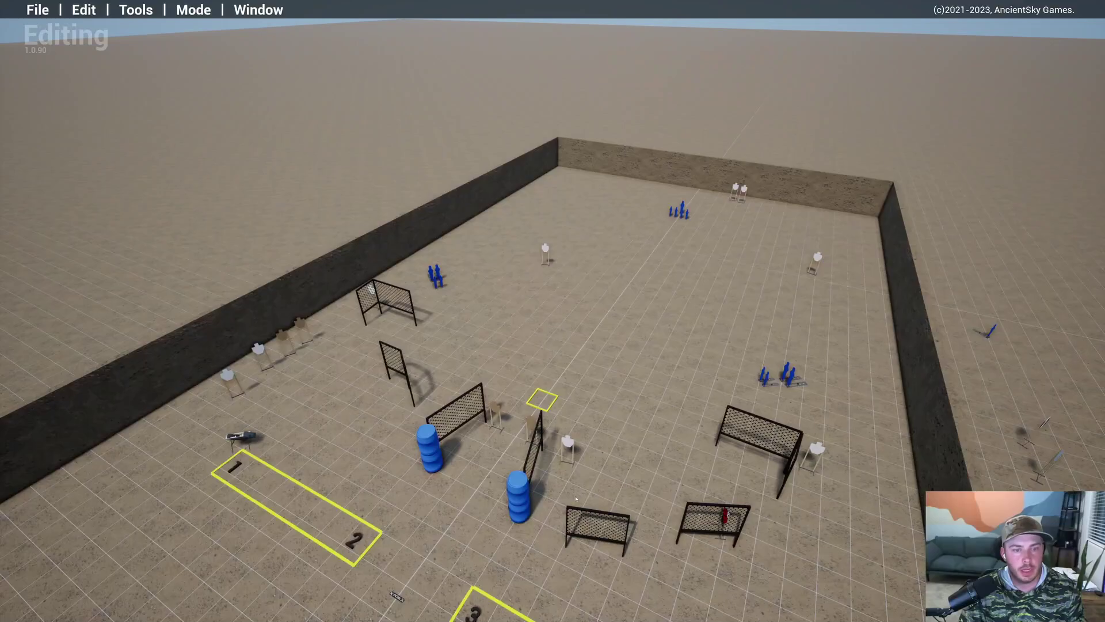
Step: Move the white target closer to the right central fence, and angle the nearby single-panel fence closer to the right barrel stack
key("s")
key("d")
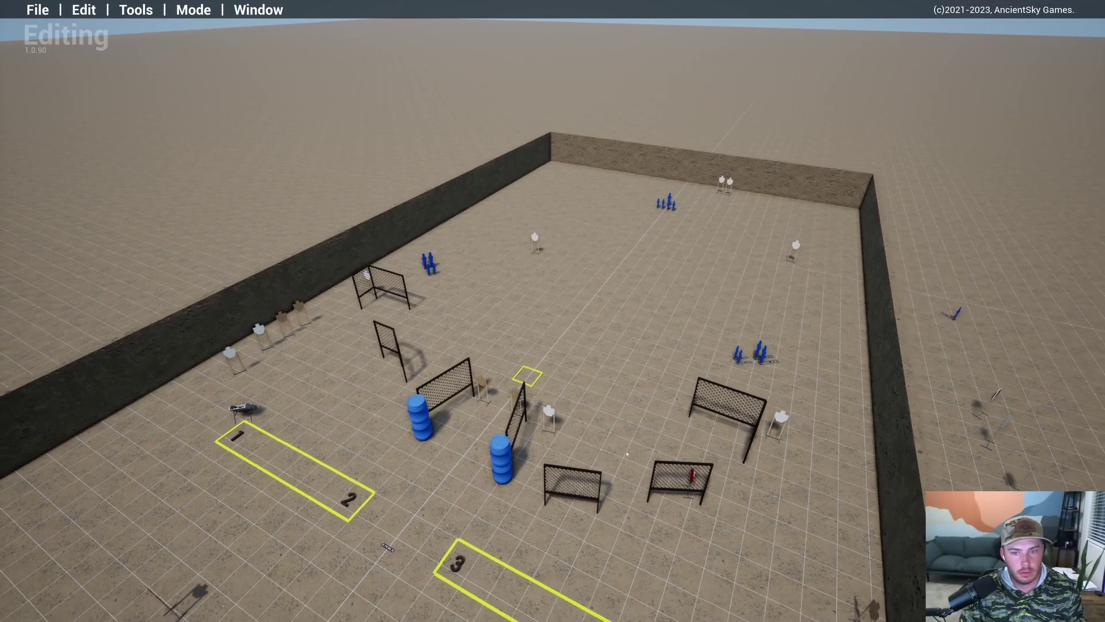
key("s")
right_click_drag(711, 514, 727, 495)
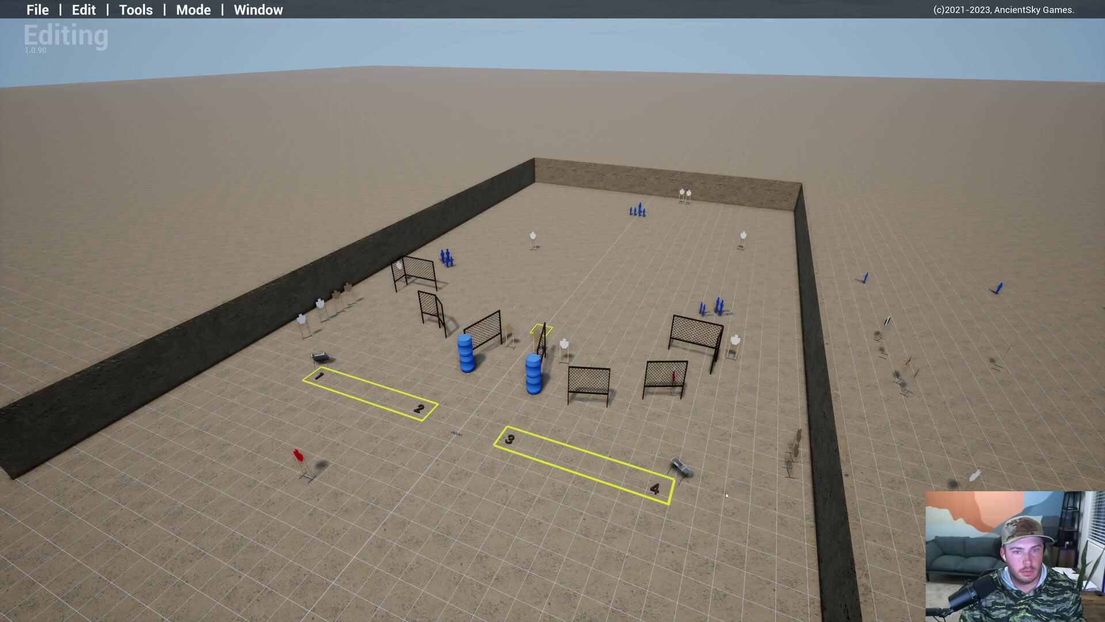
right_click_drag(727, 495, 651, 506)
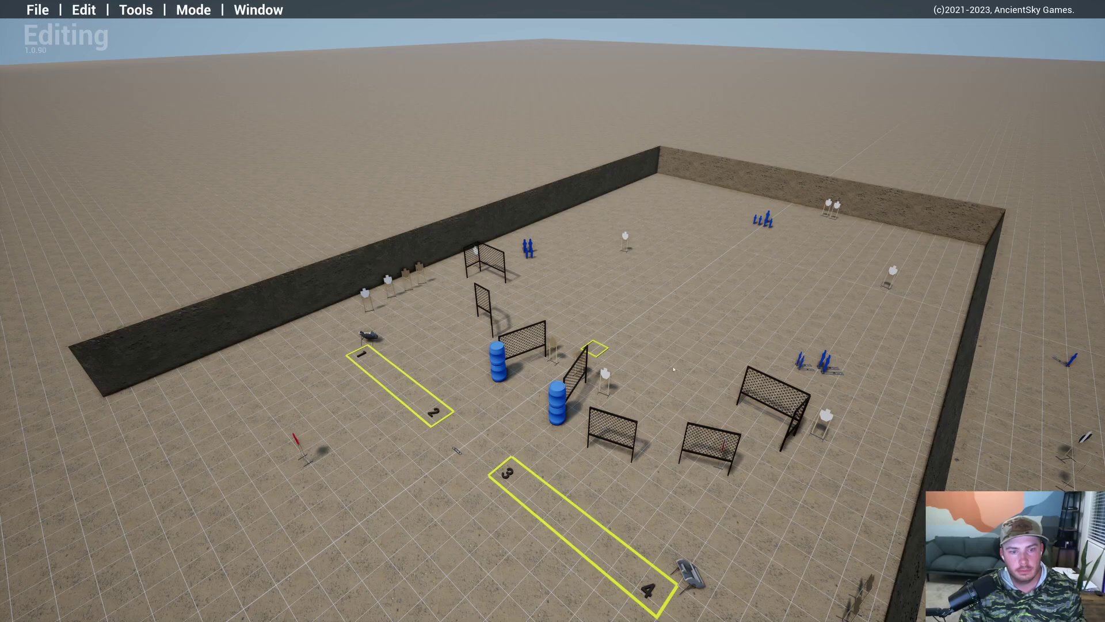
right_click_drag(673, 369, 646, 371)
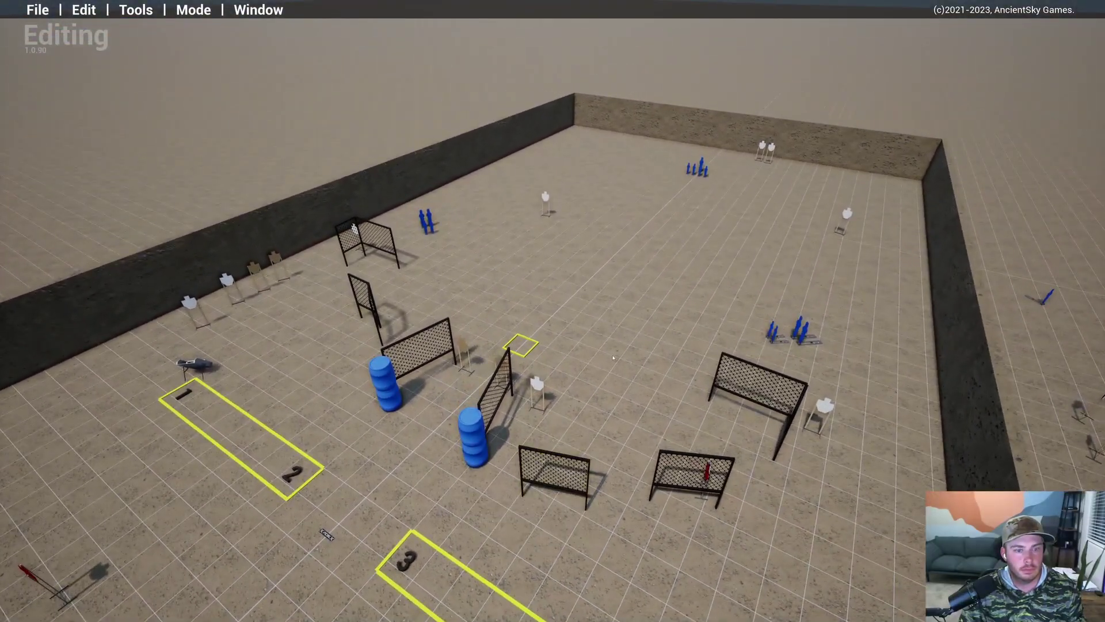
key("a")
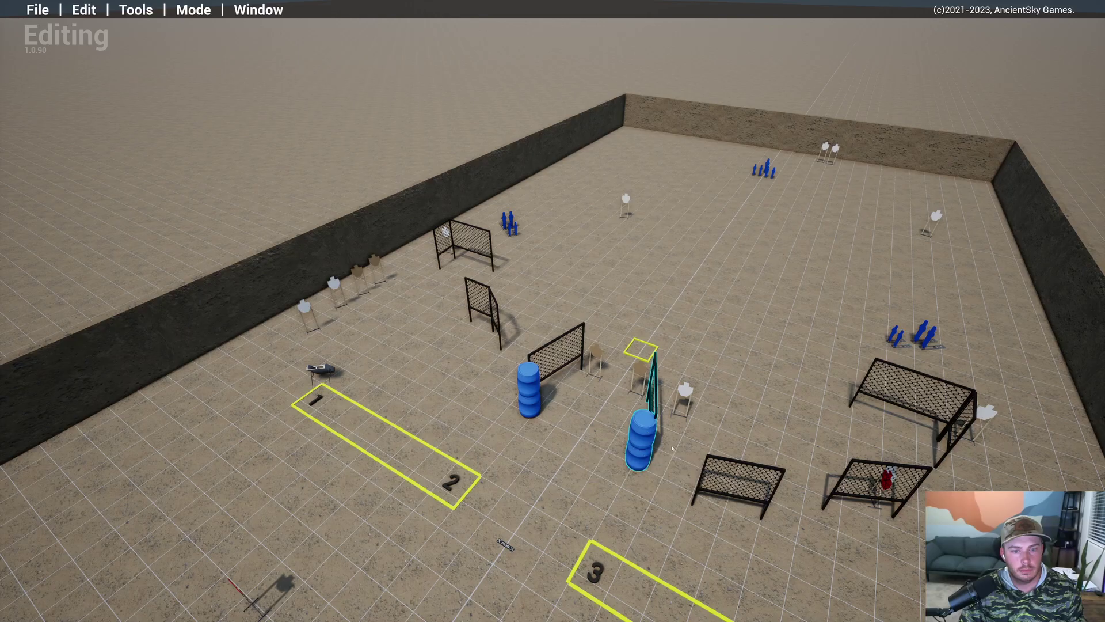
key("d")
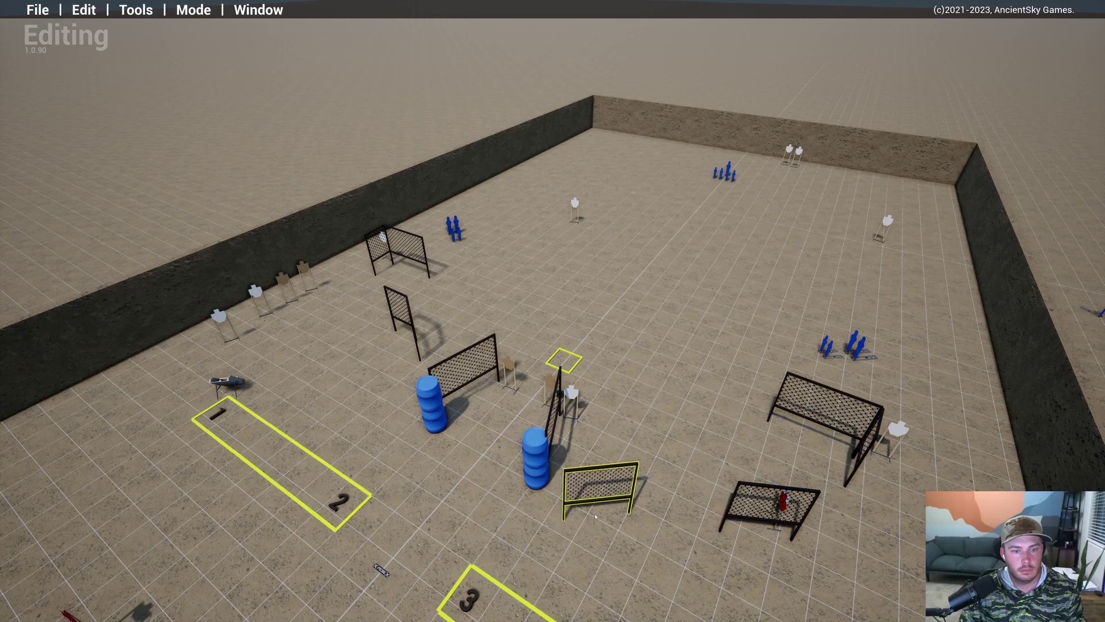
Step: Examine the sightlines around the right barrel stack and the angled single-panel fence from along start box 3
right_click_drag(595, 516, 656, 474)
key("w")
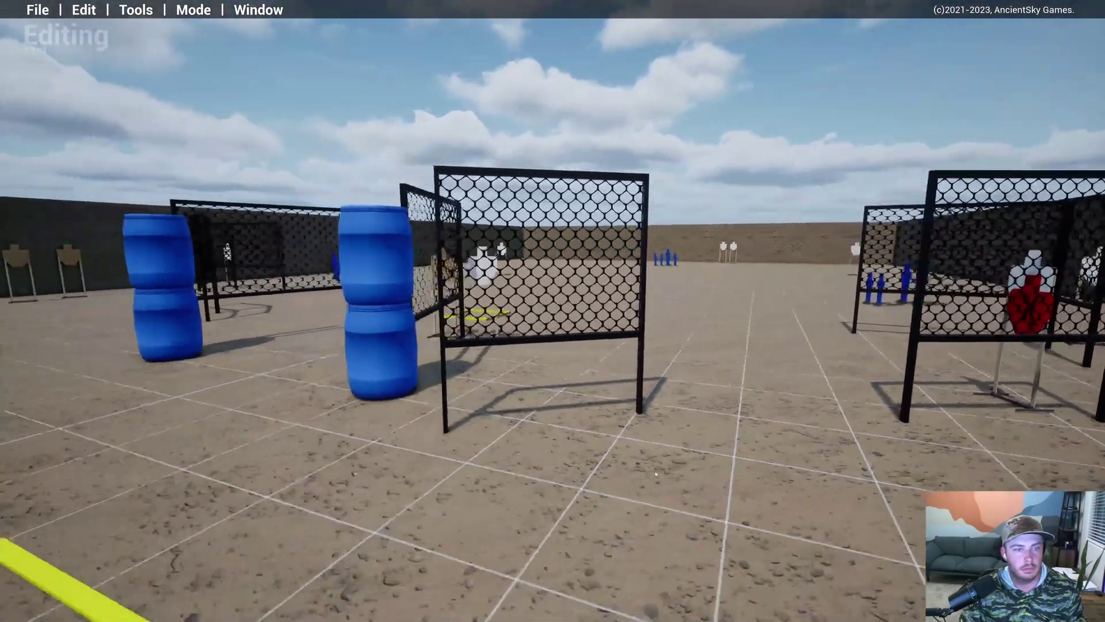
key("s")
key("w")
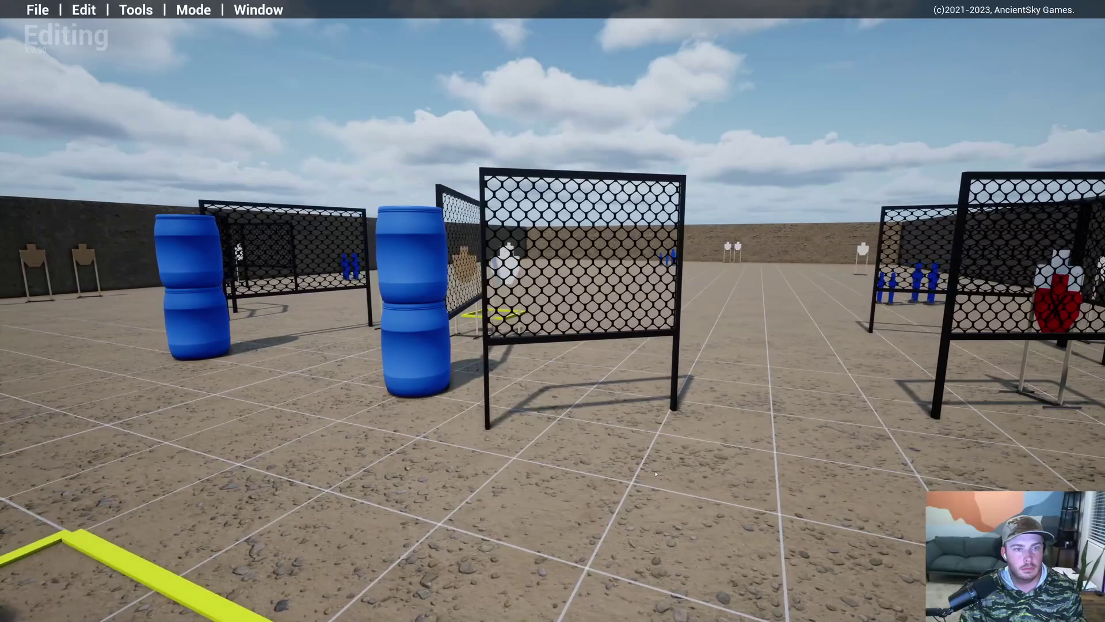
key("d")
key("a")
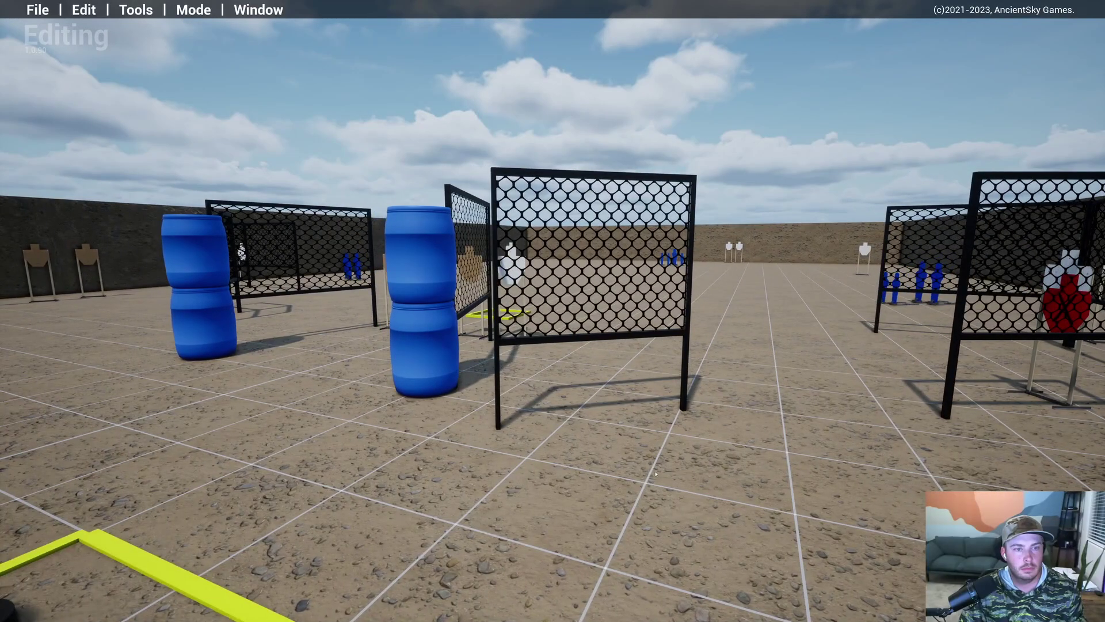
key("a")
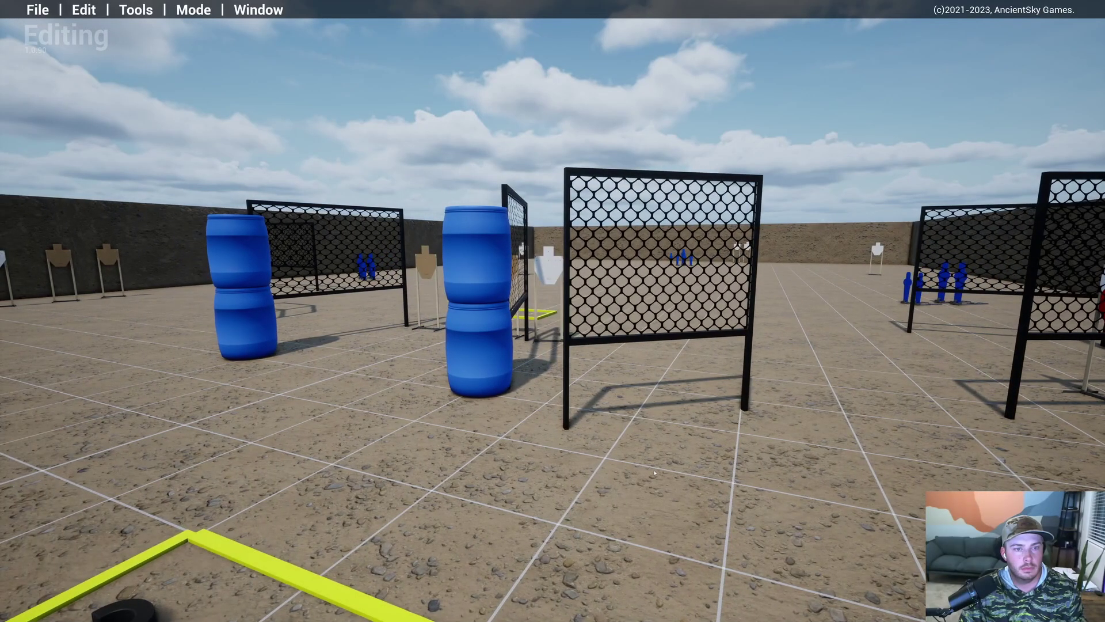
key("a")
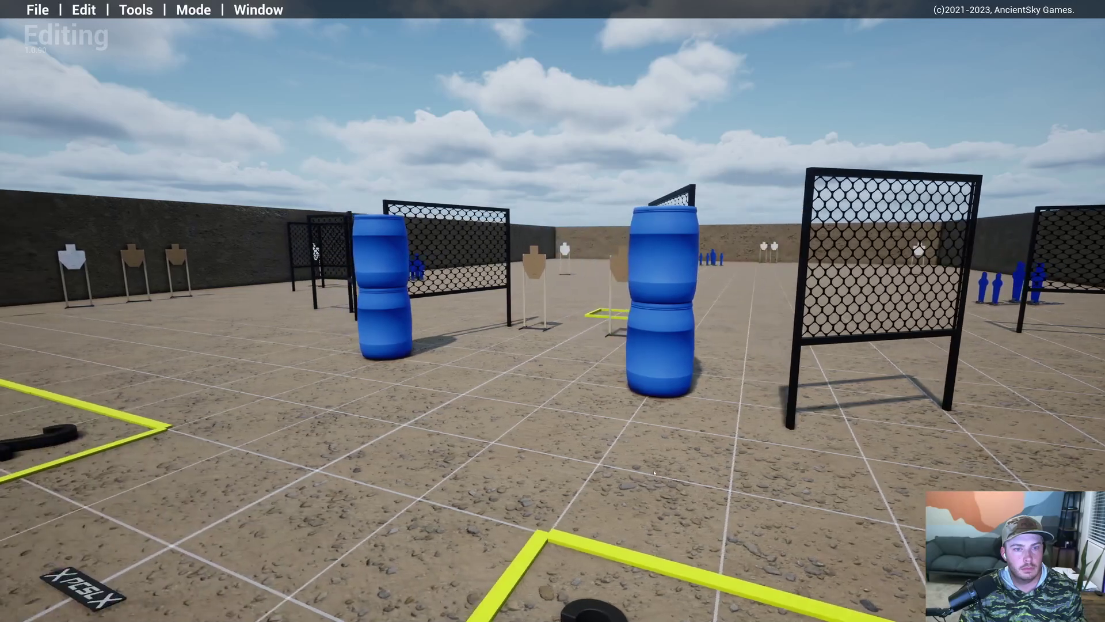
key("d")
key("a")
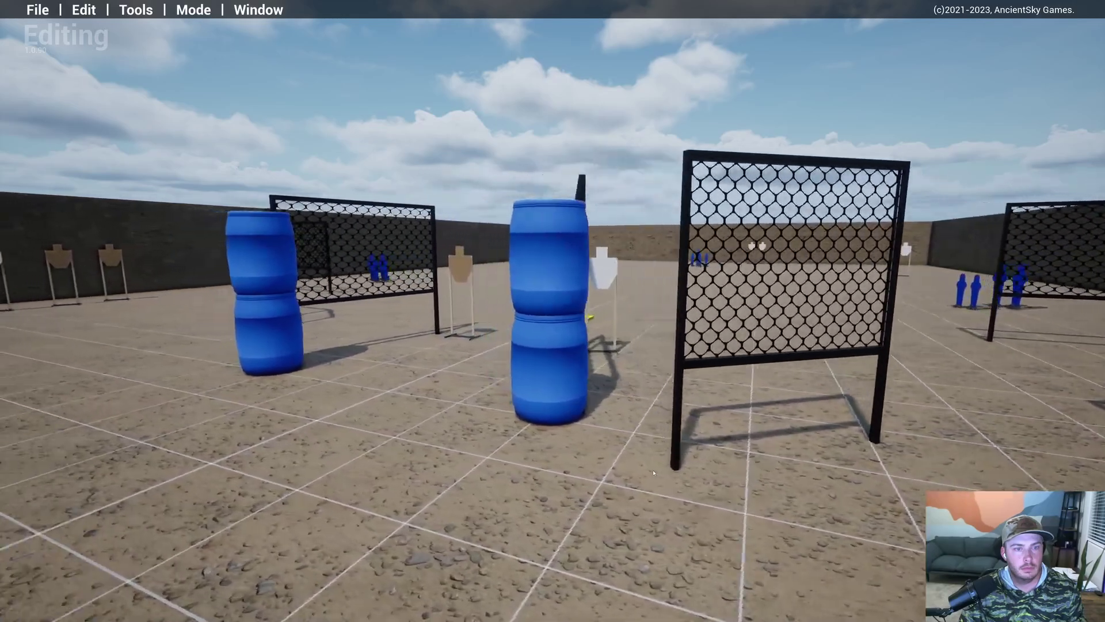
key("s")
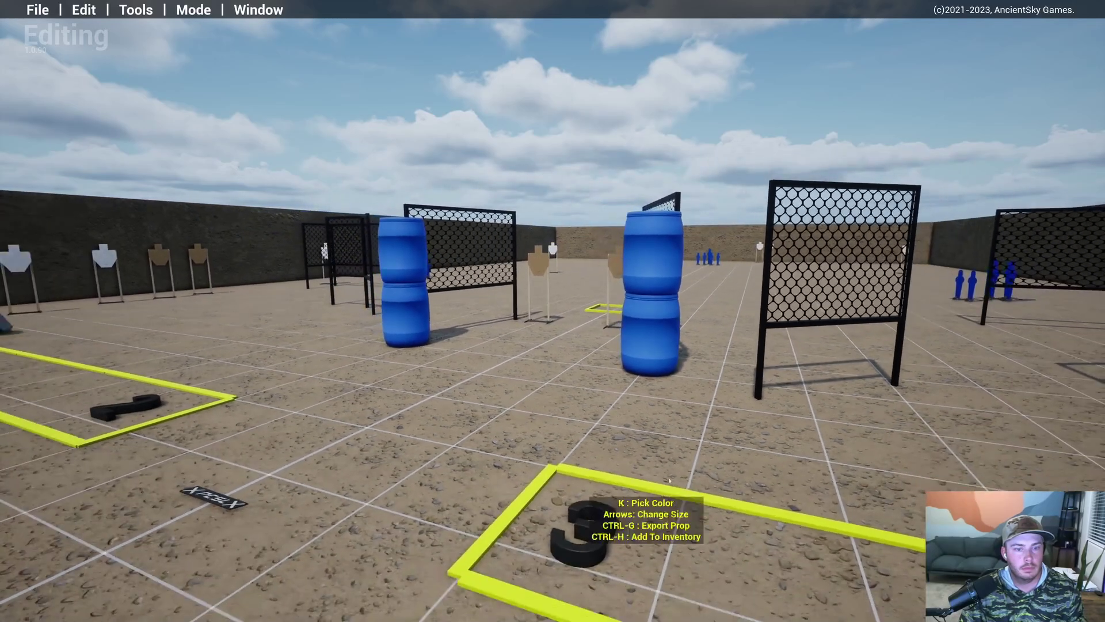
Step: Move the lone white target downrange of the left central fence closer to the start boxes
key("w")
right_click_drag(599, 503, 713, 477)
key("a")
key("s")
key("w")
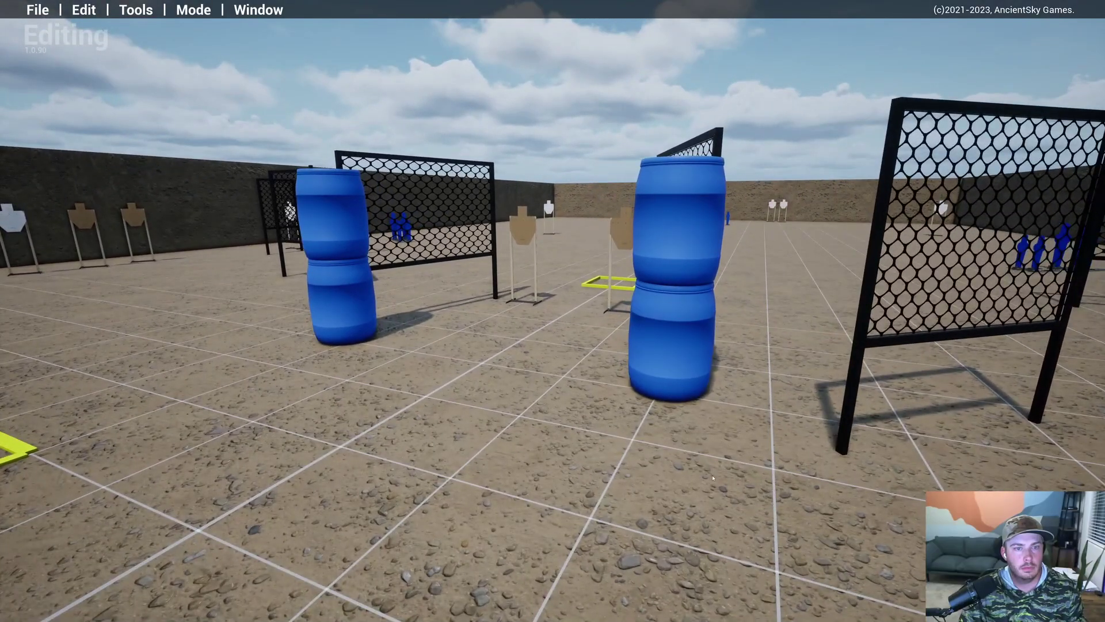
mouse_move(713, 478)
right_mouse_down()
mouse_move(691, 575)
mouse_move(734, 479)
right_mouse_up()
key("w")
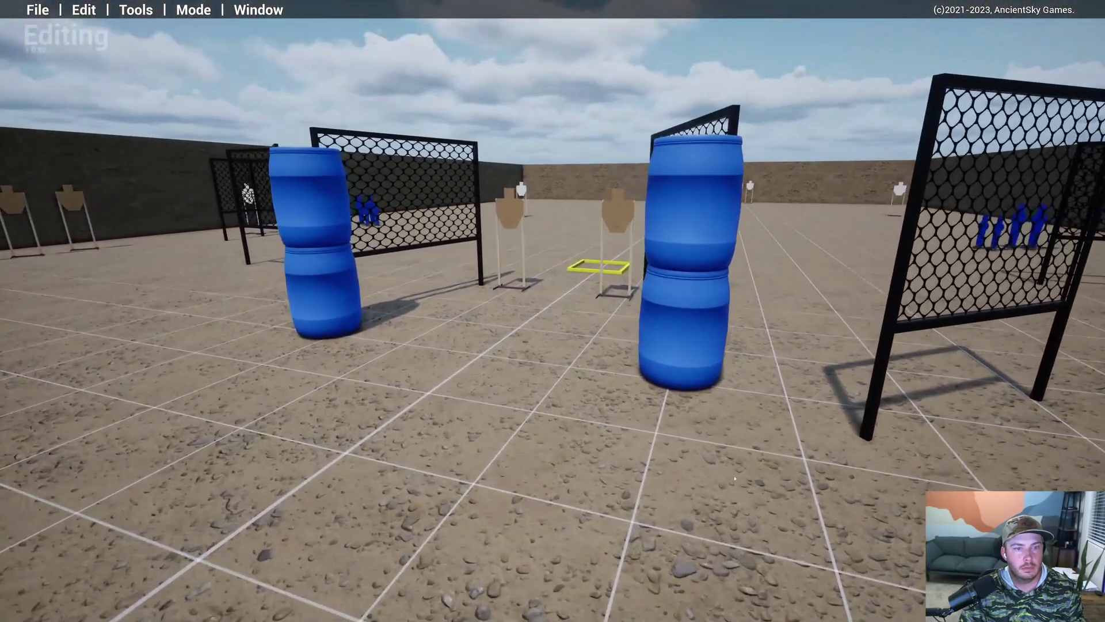
key("d")
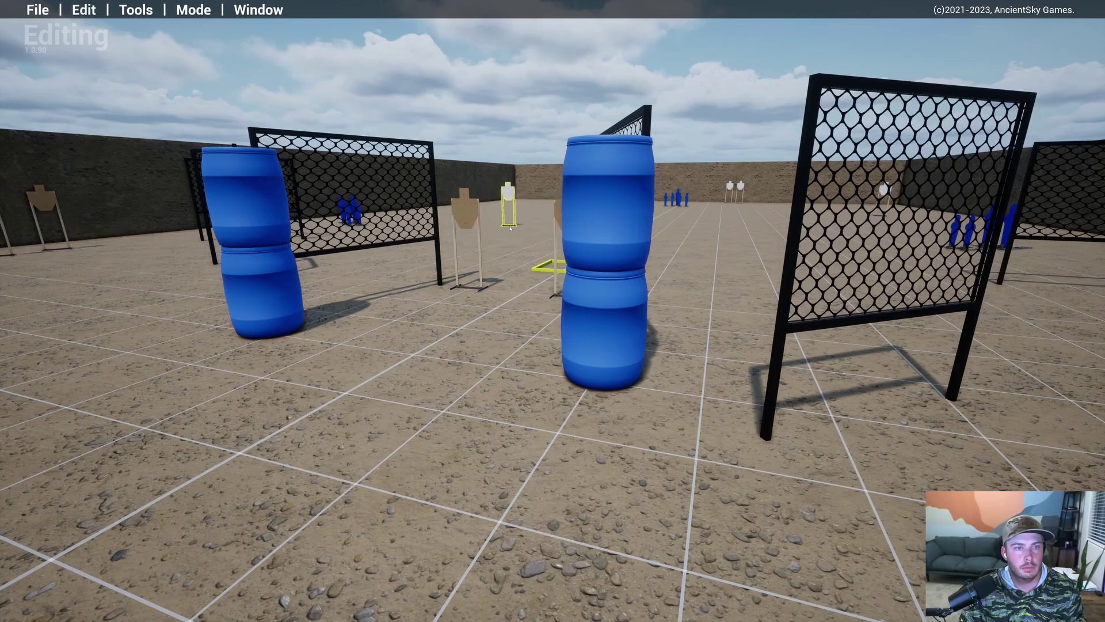
key("s")
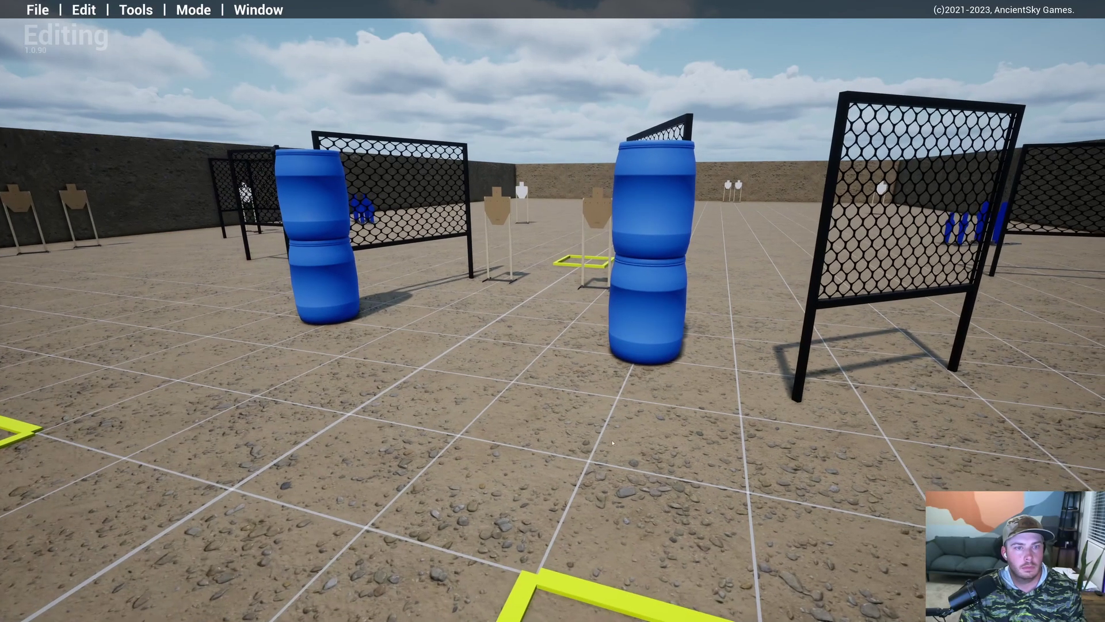
Step: Compare the sightlines along start box 3 and pull the lone downrange white target slightly farther forward
key("d")
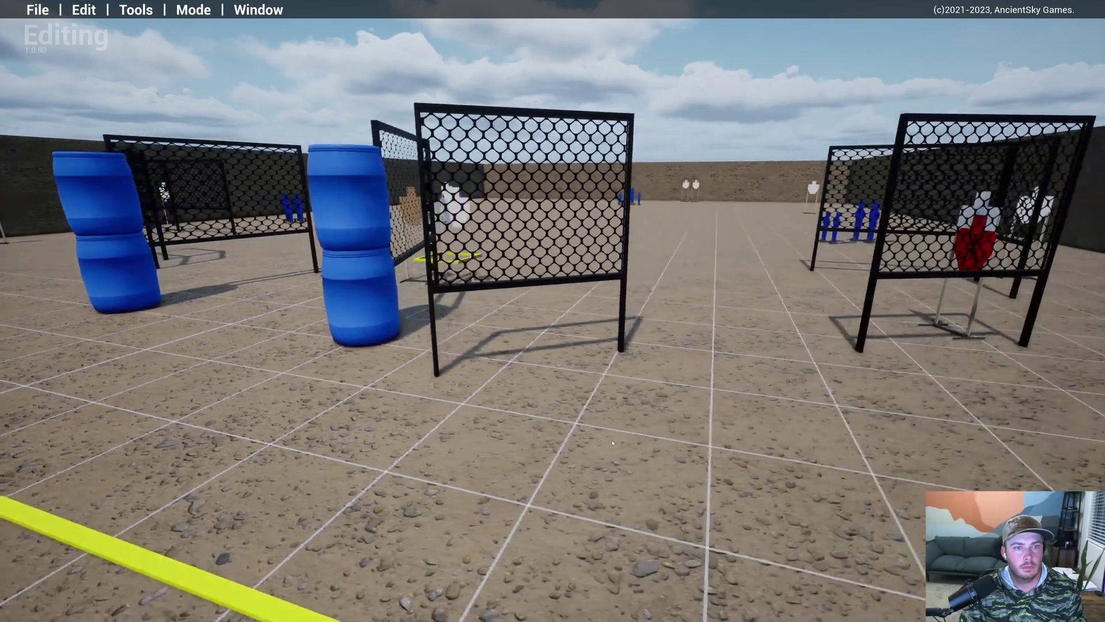
key("d")
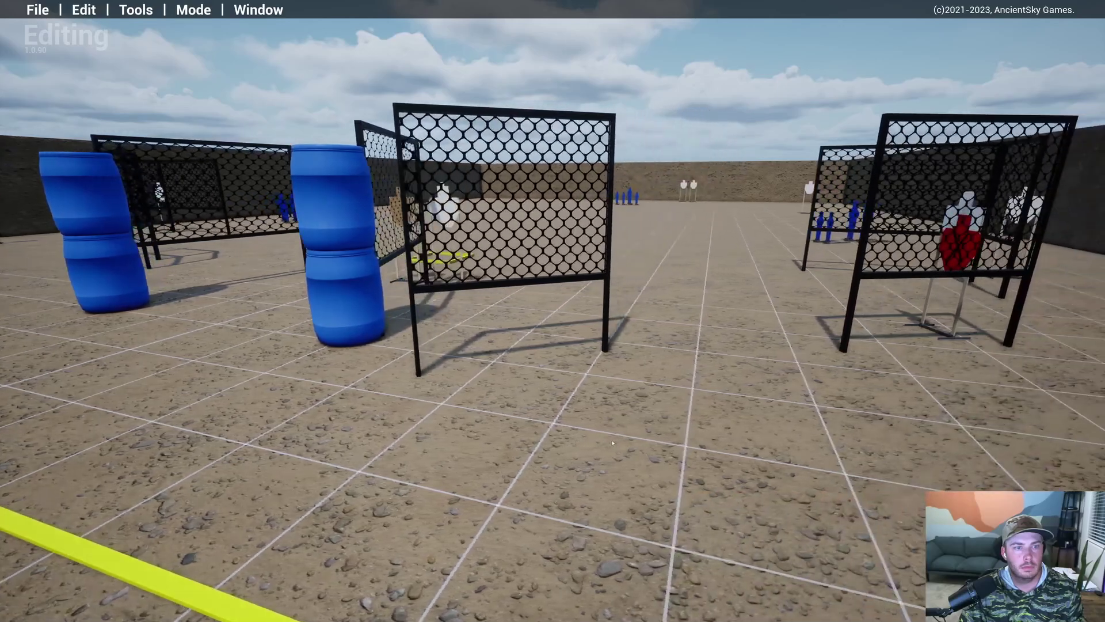
key("a")
key("a")
key("w")
key("a")
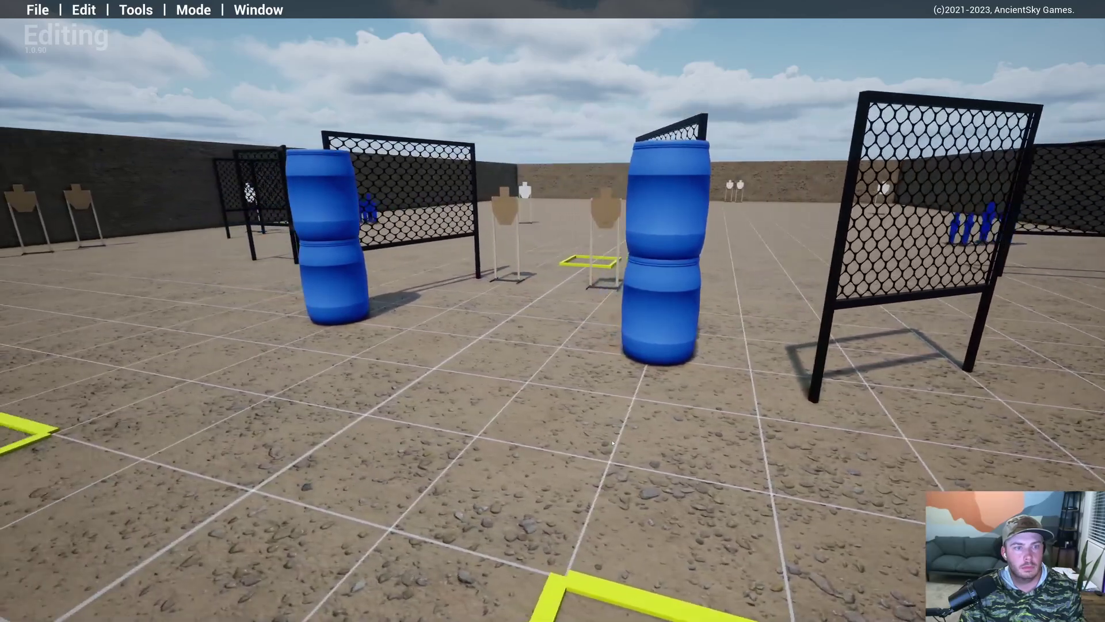
key("d")
key("w")
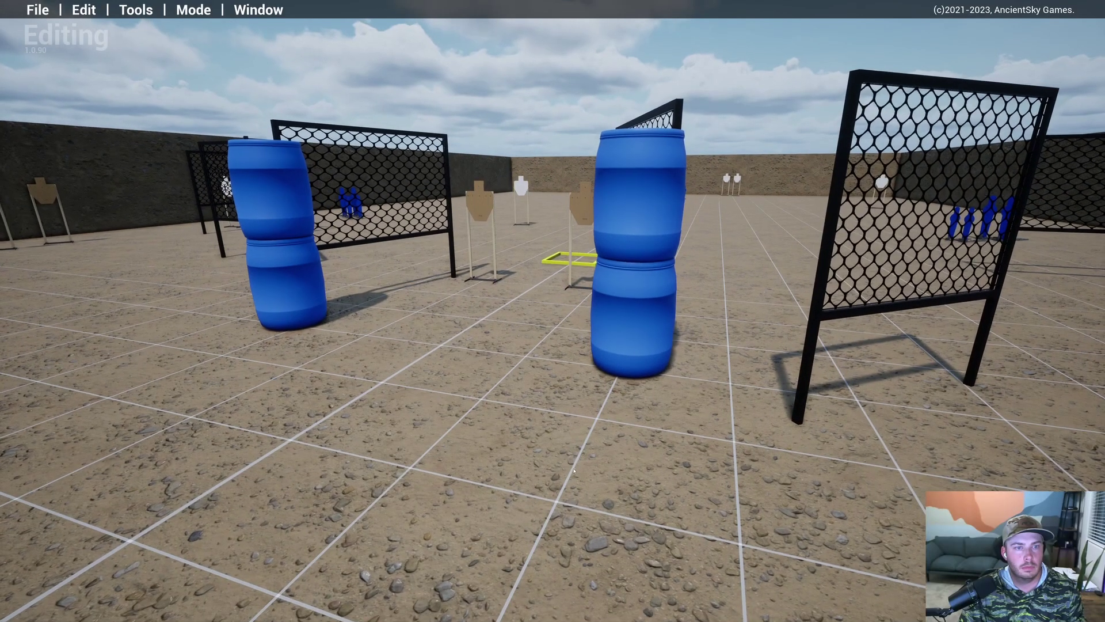
right_click_drag(524, 234, 631, 459)
Step: Examine the view of the lone white target and the brown targets past the barrels from start positions 2 and 3
key("s")
key("a")
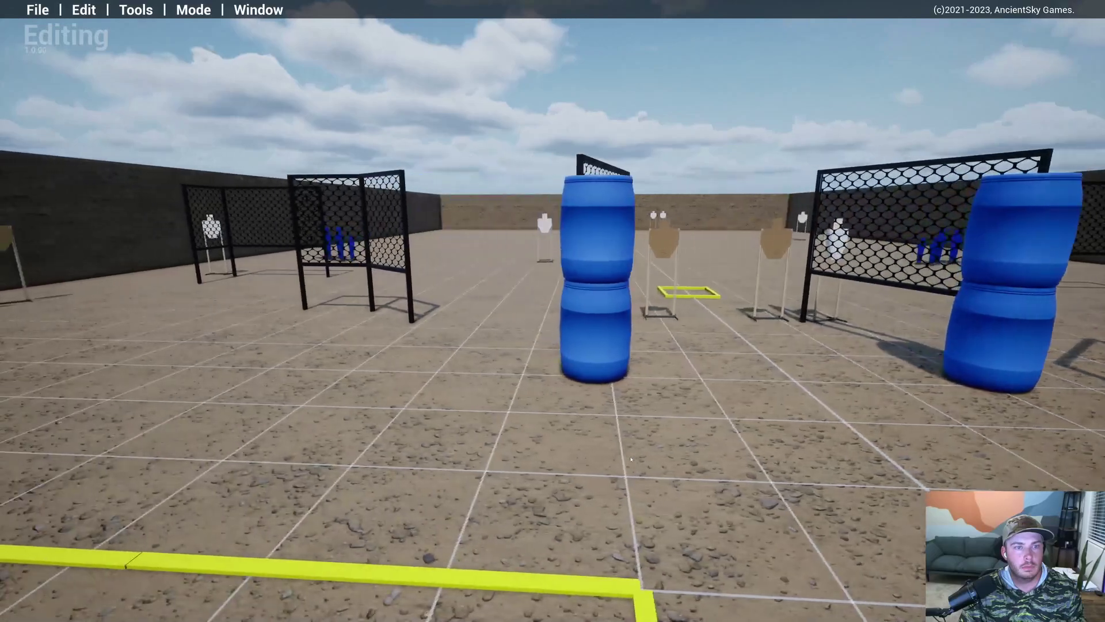
key("a")
mouse_move(553, 255)
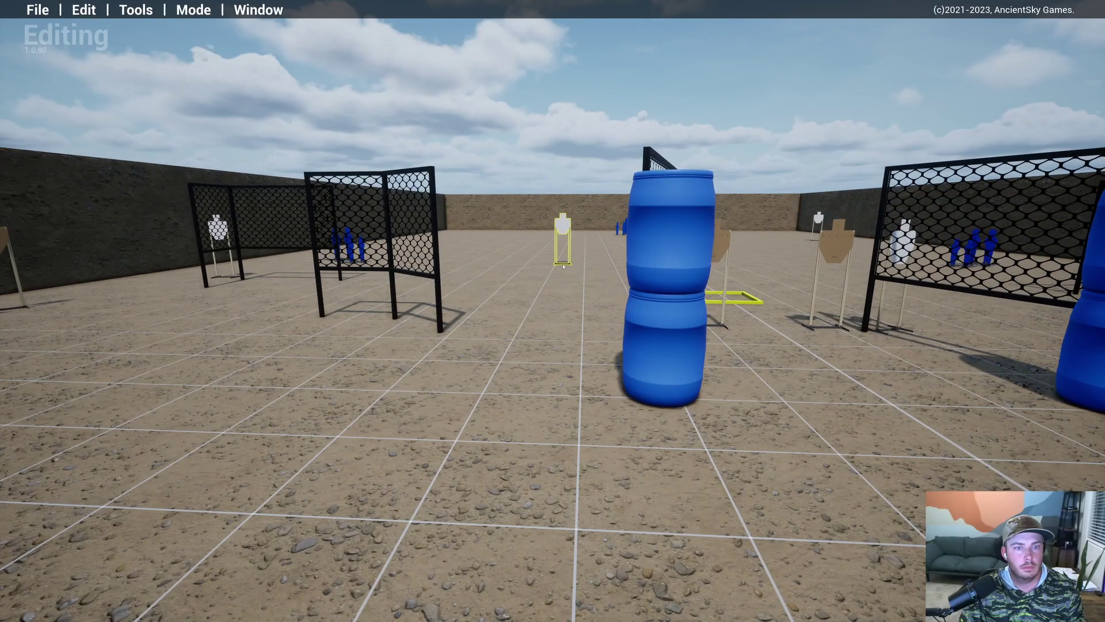
right_click_drag(569, 349, 551, 400)
key("d")
key("d")
key("s")
key("a")
key("w")
key("d")
key("s")
key("s")
key("d")
key("w")
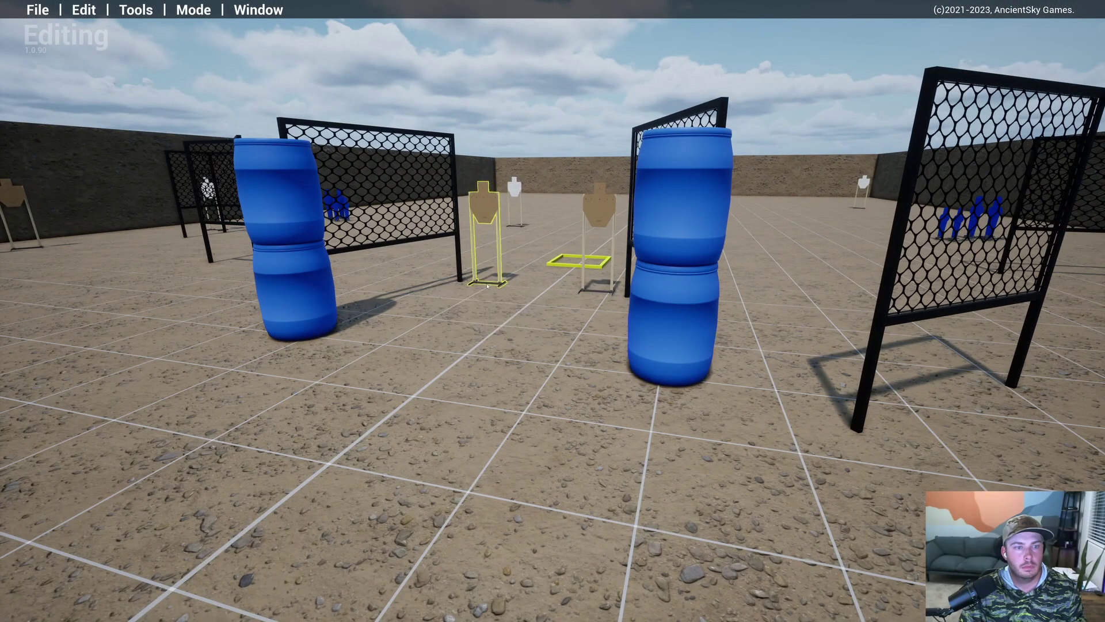
Step: Reposition the left barrel stack slightly at the near end of the left central fence
key("s")
key("a")
key("w")
key("e")
right_click_drag(483, 294, 553, 544)
key("s")
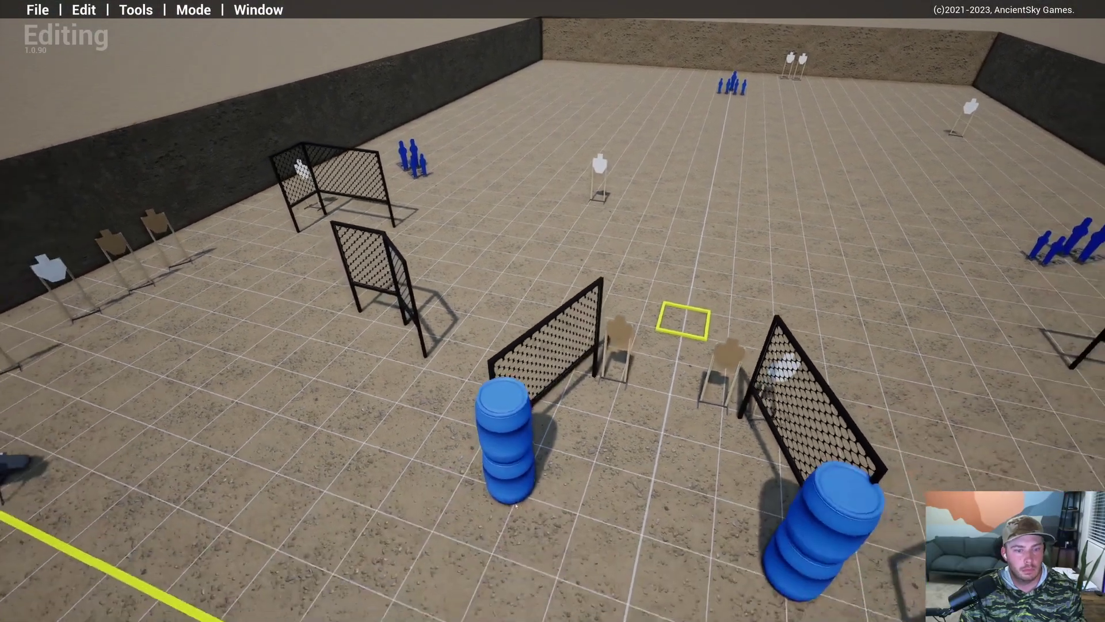
left_click(514, 479)
key("s")
right_click_drag(569, 532, 691, 410)
Step: Shift the pair of white targets at the back wall slightly to the right, away from the central poppers
key("q")
key("w")
key("w")
key("w")
key("d")
key("s")
key("w")
key("e")
left_click(587, 183)
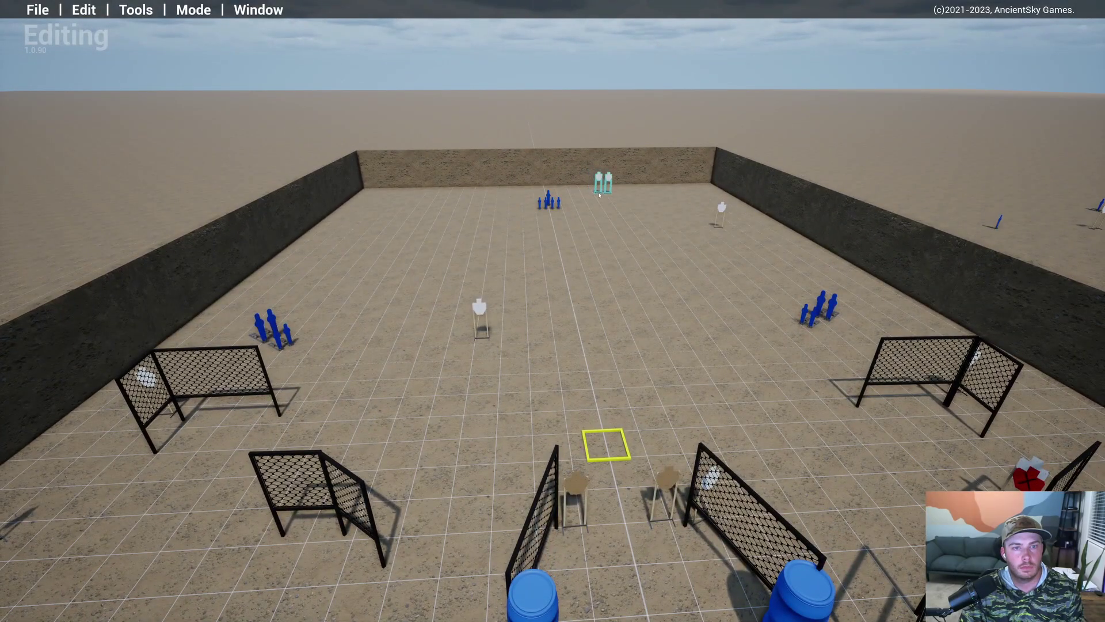
Step: Examine the sightlines to the far white targets between the barrel stacks from start position 2
key("s")
key("q")
right_click_drag(655, 406, 656, 383)
key("d")
key("w")
key("a")
key("d")
key("a")
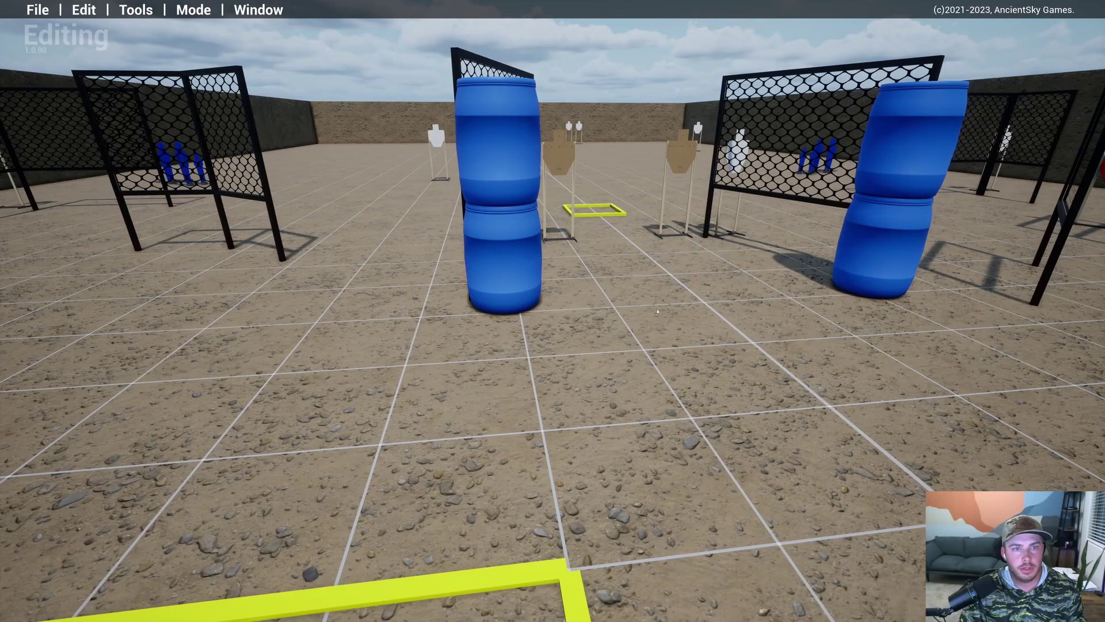
key("d")
key("s")
right_click_drag(658, 311, 683, 298)
key("w")
key("a")
key("d")
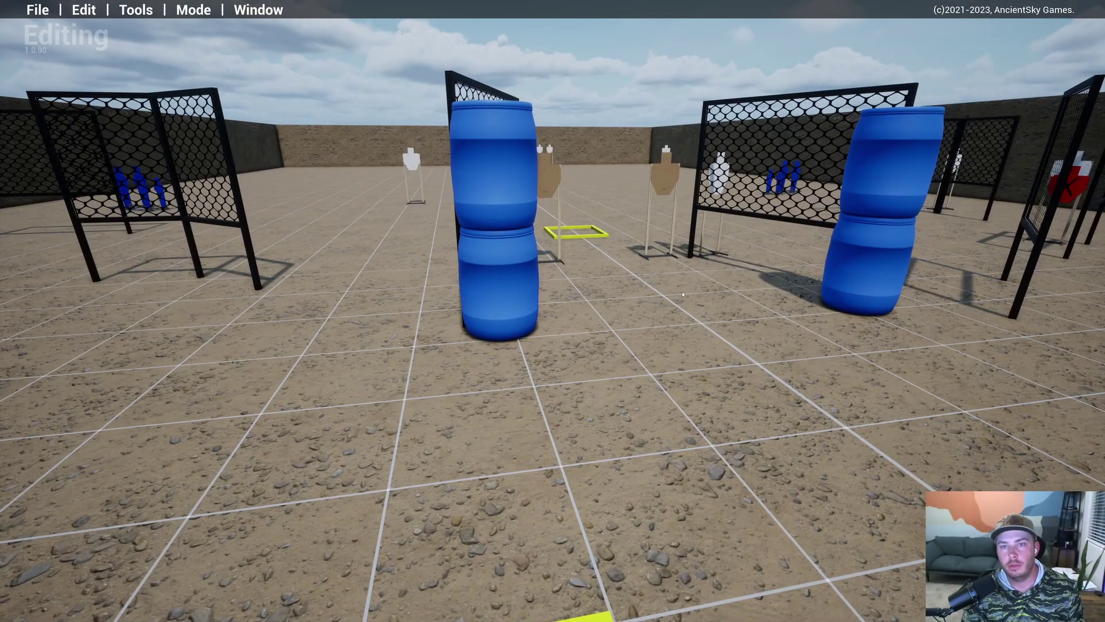
Step: Review the barrels, fences and targets of the whole stage from above the start boxes
key("d")
right_click_drag(734, 355, 635, 405)
key("s")
key("e")
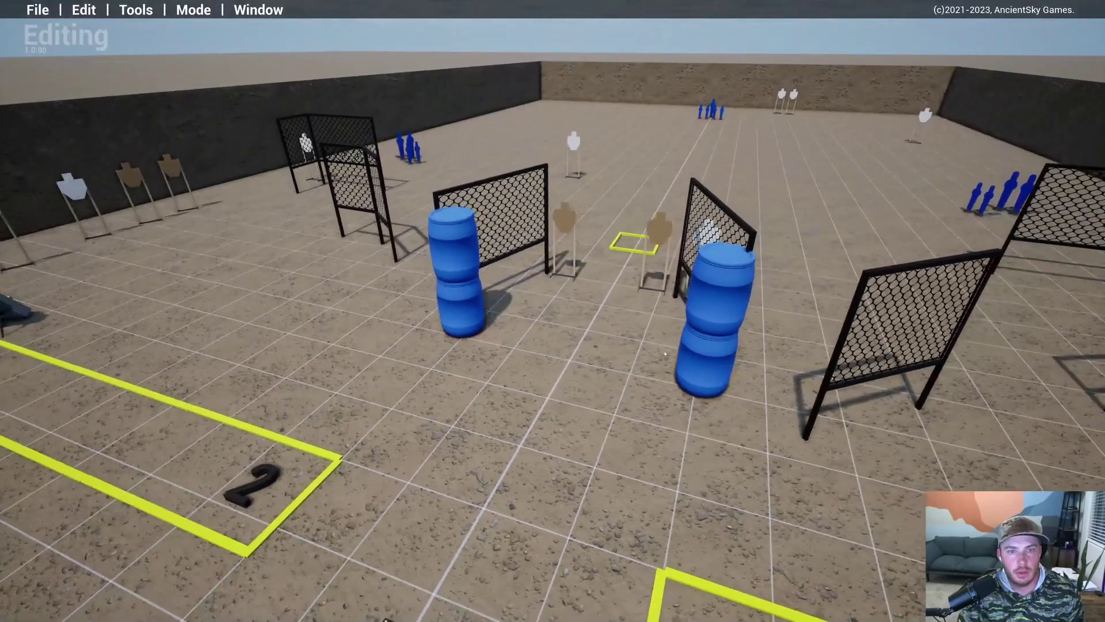
right_click_drag(811, 199, 780, 160)
key("s")
key("s")
key("d")
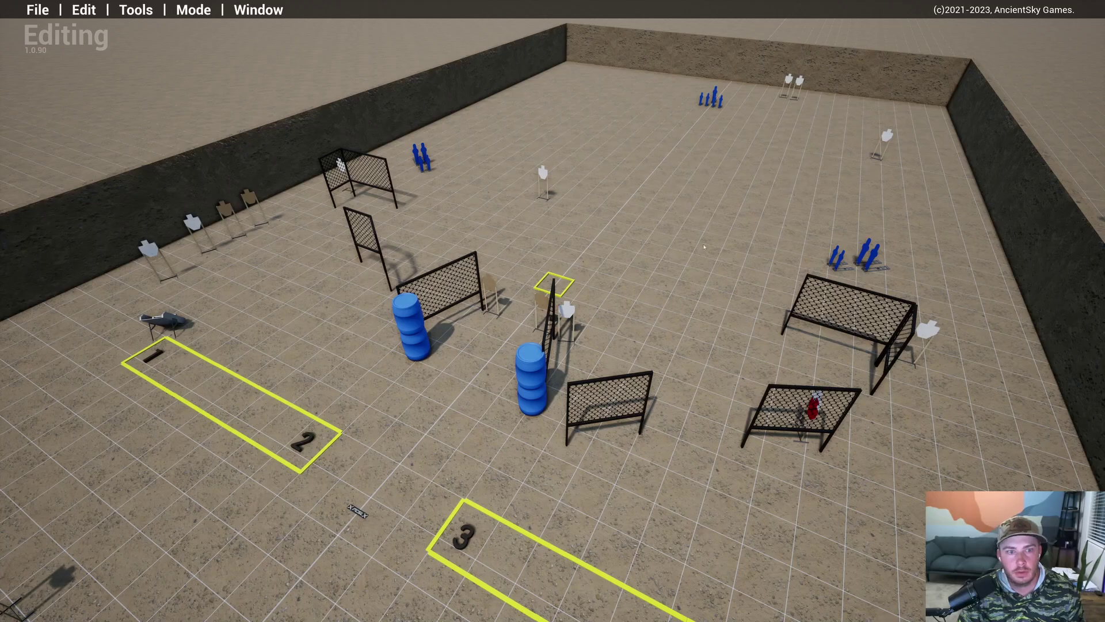
Step: Move the lone white target near the far right wall slightly inward toward the middle of the bay
key("w")
right_click_drag(680, 281, 727, 277)
key("w")
key("q")
key("d")
key("w")
key("a")
key("s")
key("w")
key("a")
key("d")
key("s")
key("w")
key("e")
key("d")
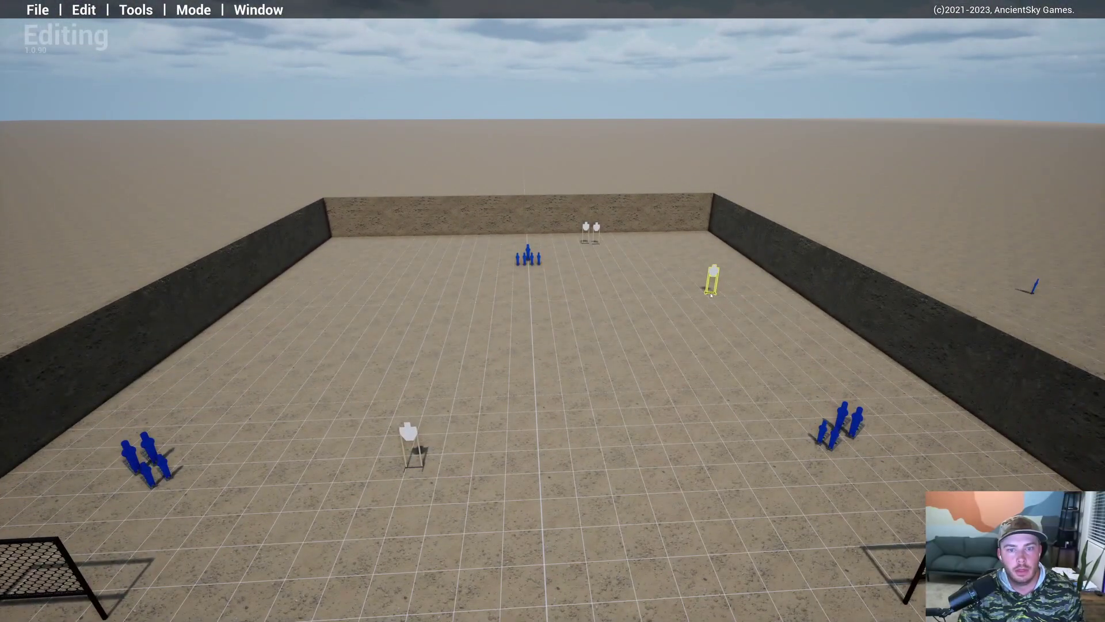
Step: Examine the far right white target's sightline between the two brown targets from start position 2
key("s")
right_click_drag(701, 394, 704, 358)
key("q")
key("w")
key("s")
key("s")
key("a")
key("s")
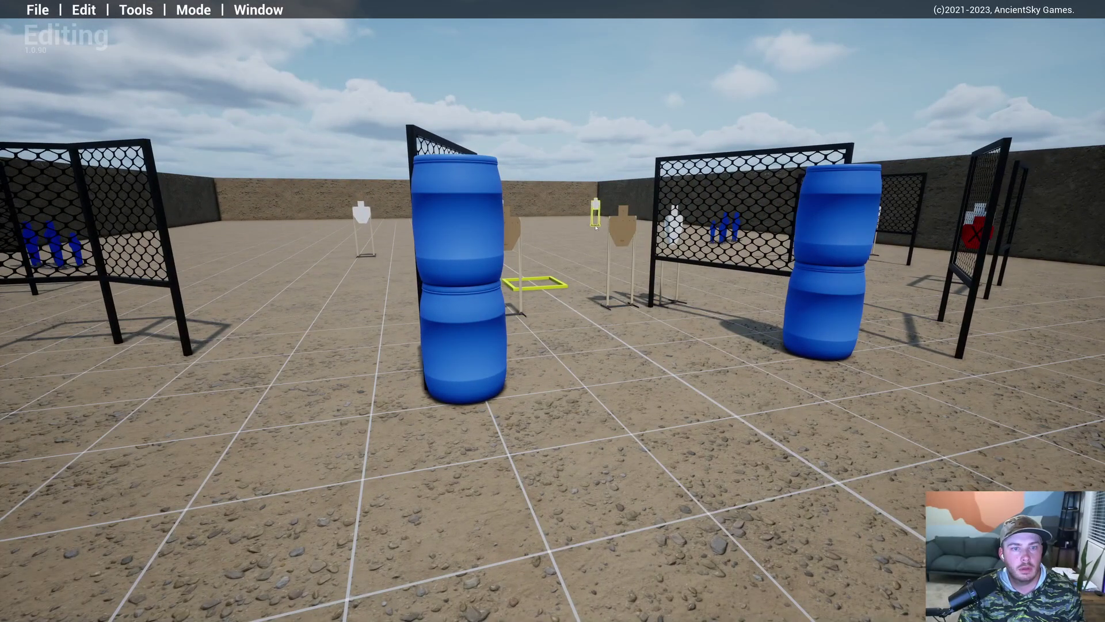
Step: Compare the sightlines past the barrels and fences from start position 2 across to start position 4
key("s")
key("a")
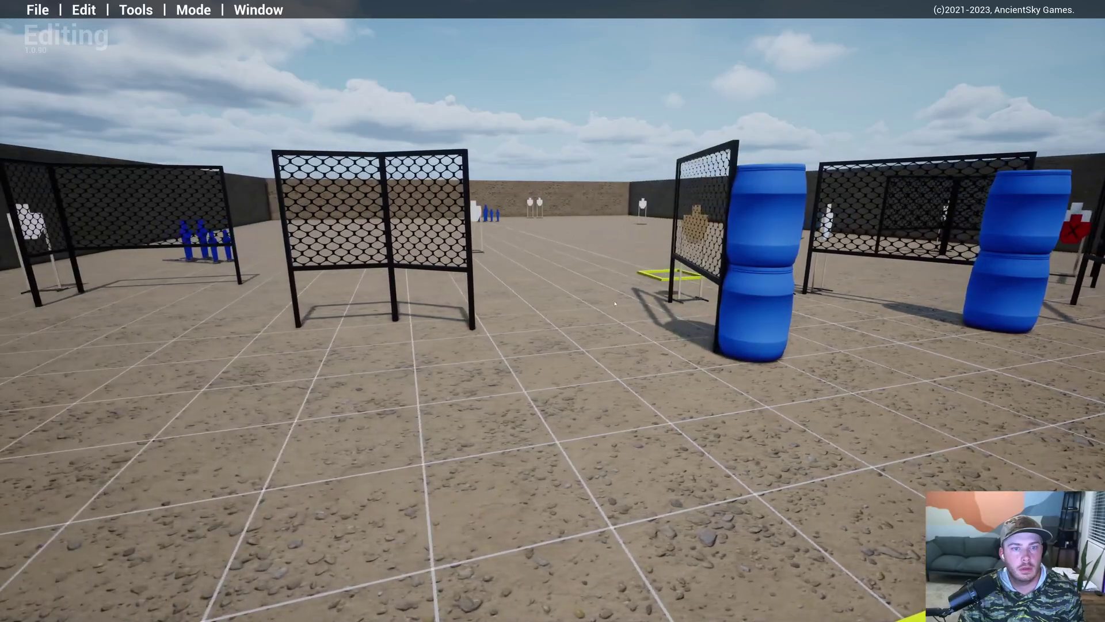
key("d")
key("w")
key("d")
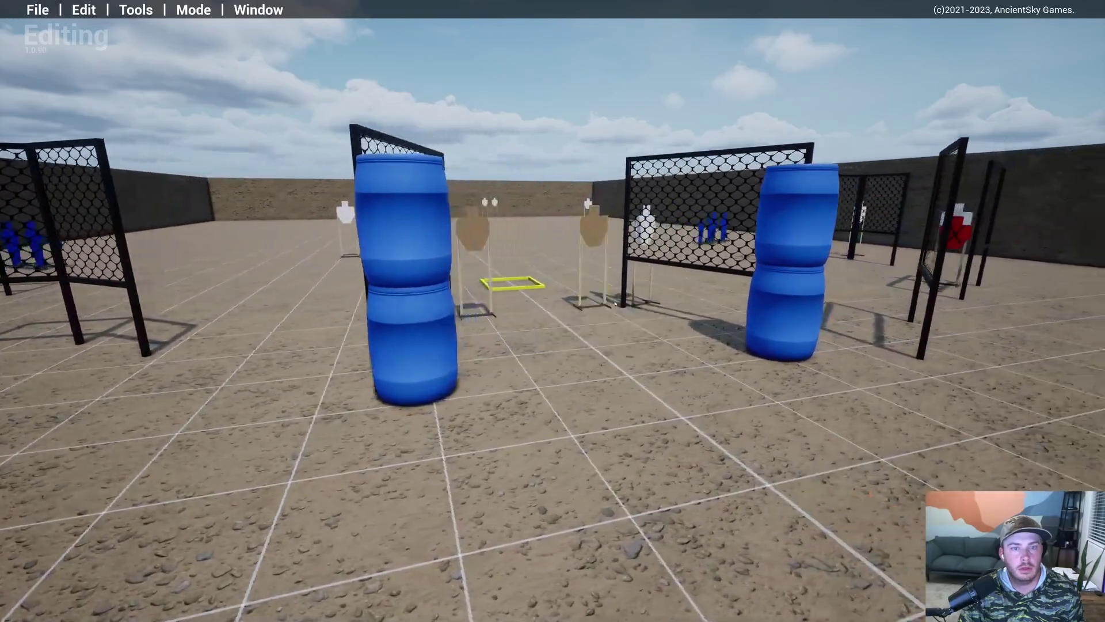
key("d")
key("w")
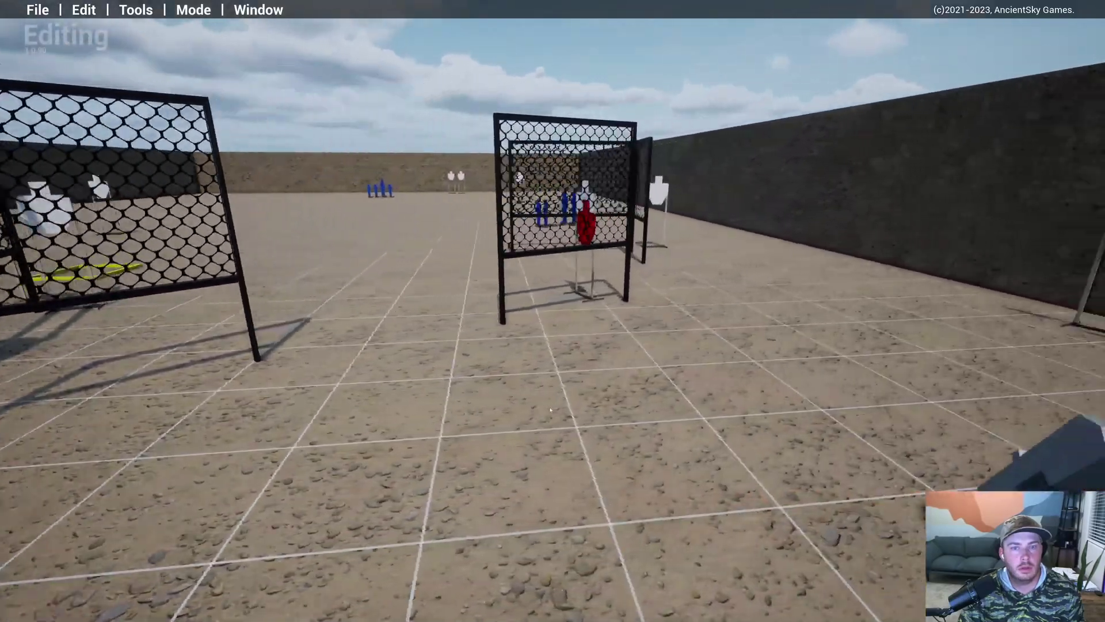
Step: Examine the mesh fence beside the right barrel stack from start positions 4 and 3
key("d")
key("s")
key("a")
right_click_drag(551, 410, 535, 269)
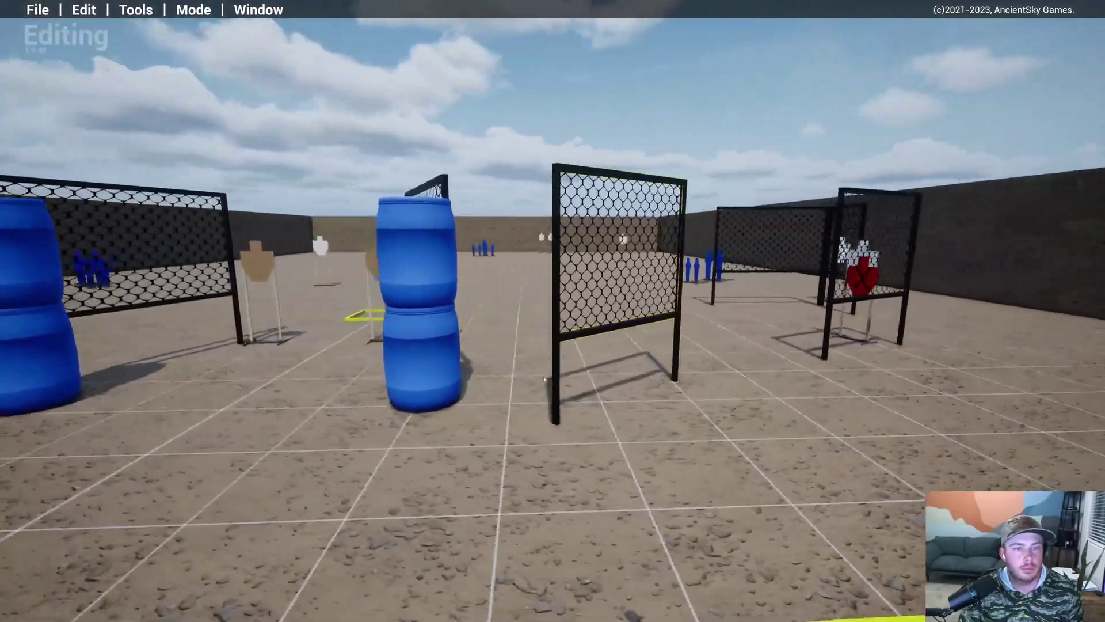
key("s")
right_click_drag(518, 440, 408, 453)
key("w")
key("a")
key("d")
key("s")
key("d")
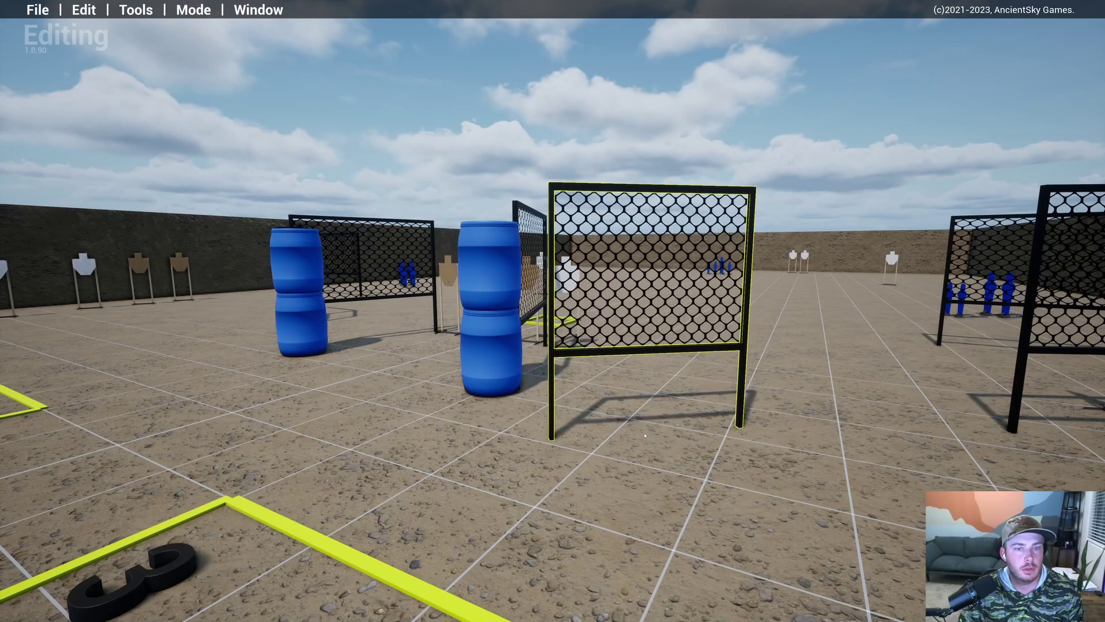
key("a")
right_click_drag(648, 443, 781, 581)
key("s")
key("w")
key("a")
key("s")
key("w")
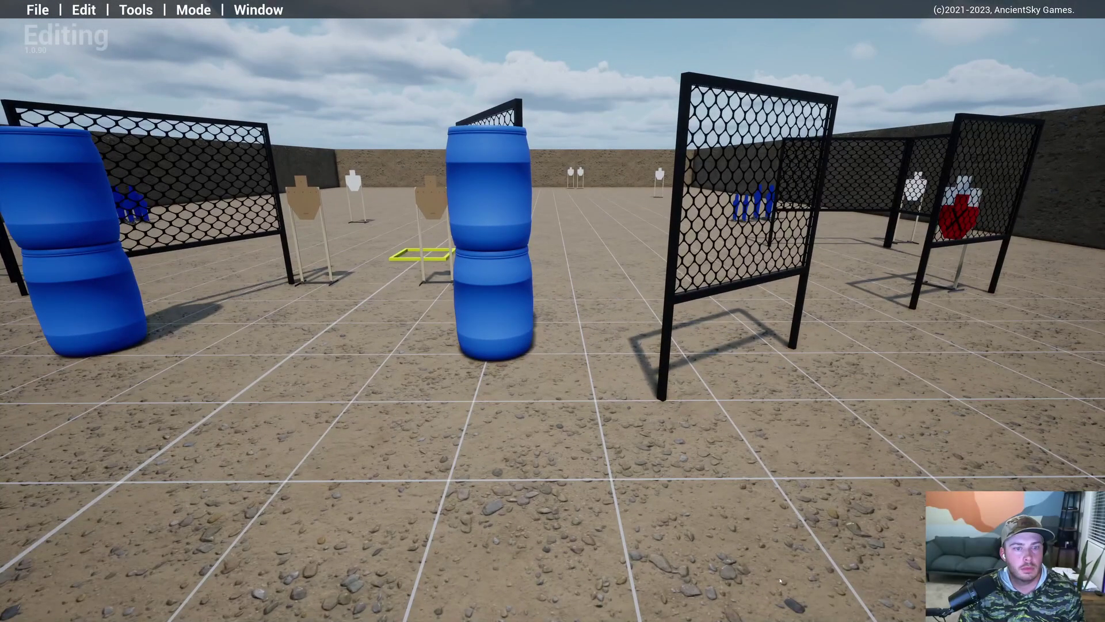
Step: Move the mesh fence in front of start position 3 and rotate it to face the start box squarely
key("d")
right_click_drag(781, 517, 731, 471)
key("a")
key("w")
key("s")
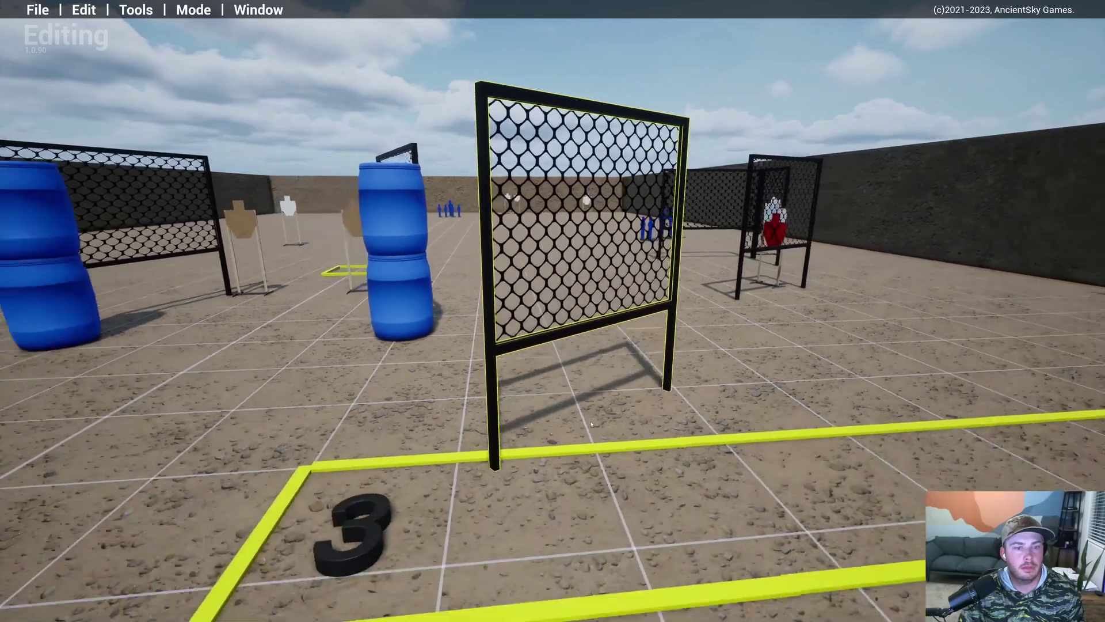
scroll(573, 398, "up", 3)
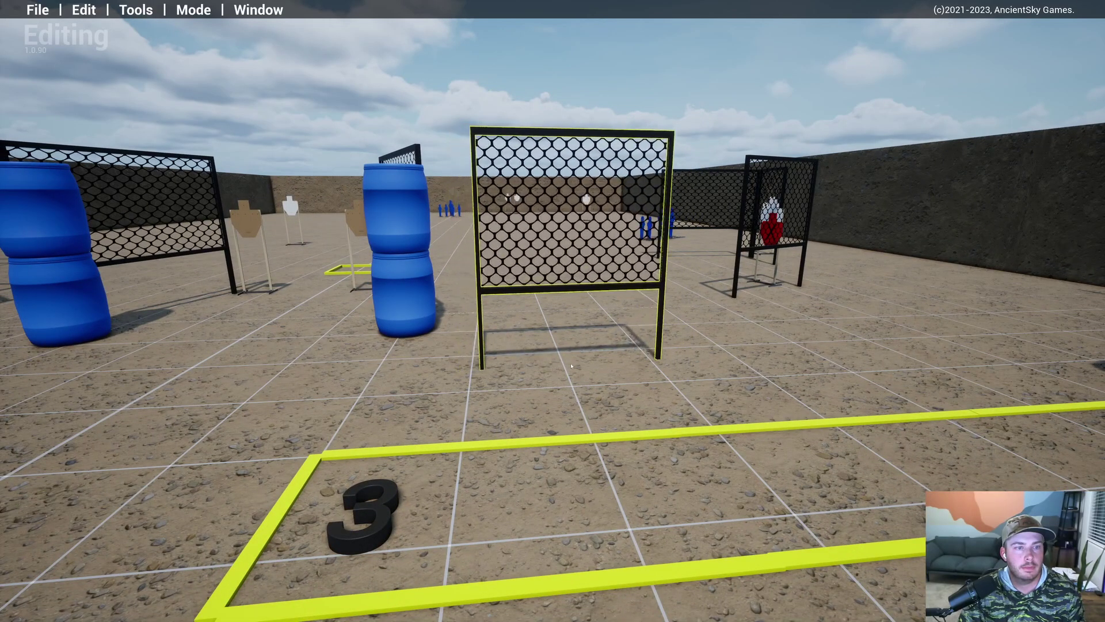
key("w")
right_click_drag(537, 383, 504, 476)
key("d")
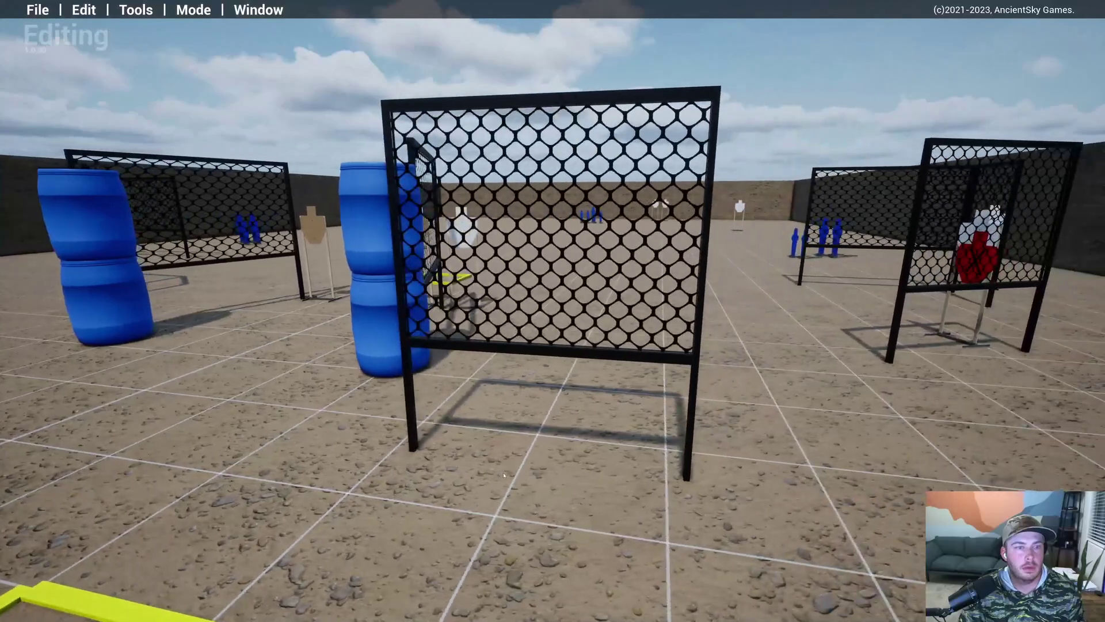
Step: Reposition the mesh fence near the right barrel stack and turn it to a slight angle toward start position 3
left_click_drag(555, 343, 600, 478)
scroll(603, 467, "up", 1)
key("s")
key("d")
right_click_drag(719, 501, 824, 517)
key("w")
key("s")
key("w")
key("a")
key("s")
key("d")
key("a")
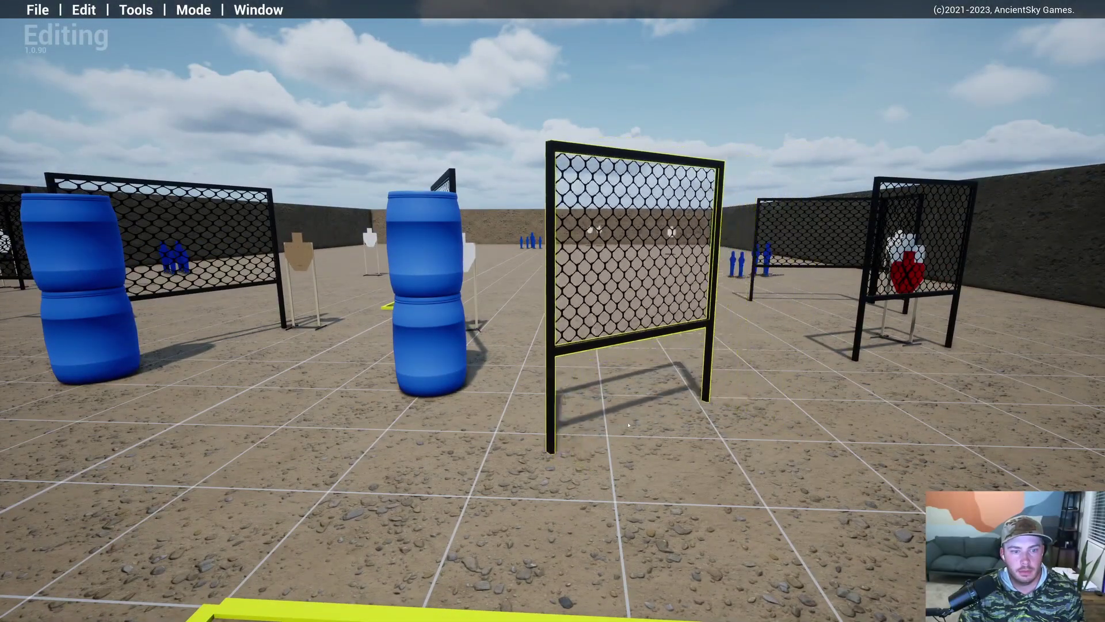
key("d")
key("s")
right_click_drag(620, 421, 486, 476)
left_click(486, 352)
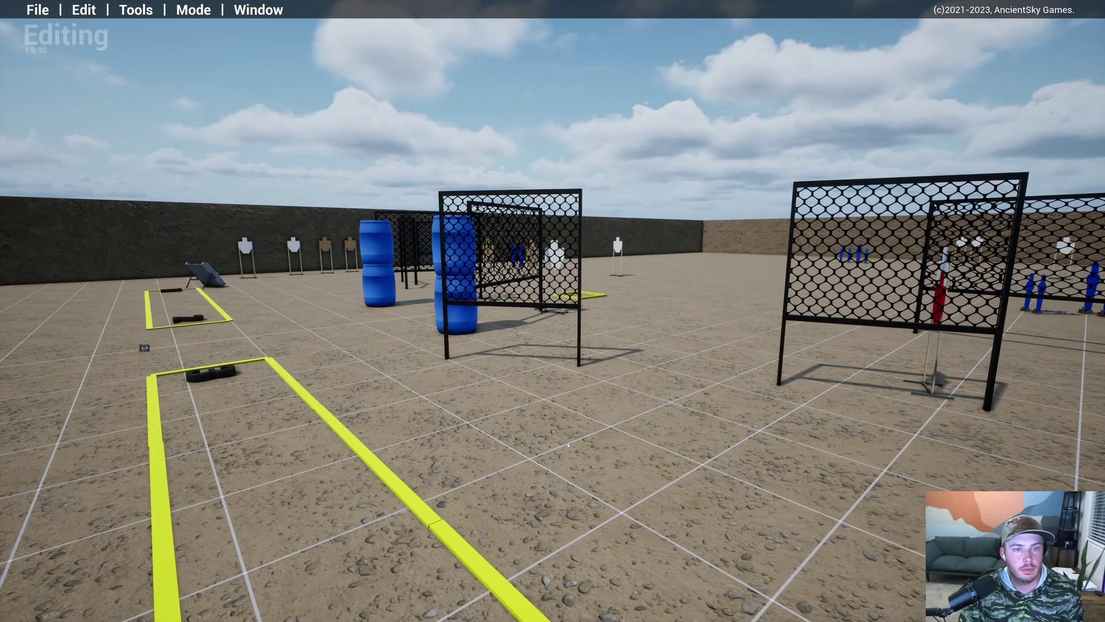
Step: Examine the angled fence and the barrel stacks while crossing from start position 3 to start position 2
key("w")
right_click_drag(568, 445, 636, 438)
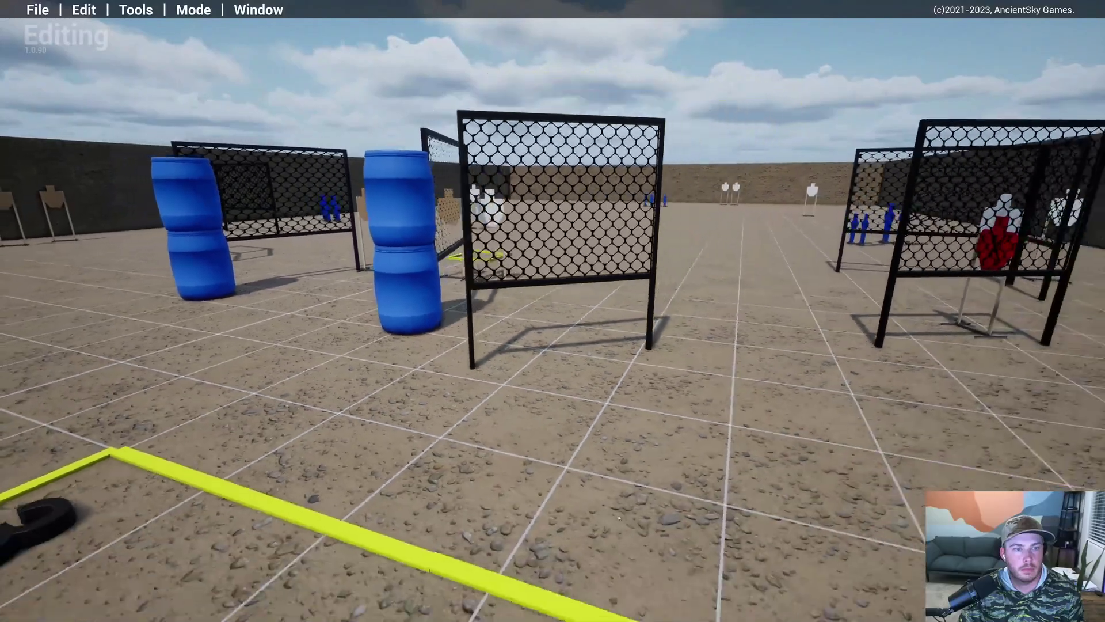
key("s")
right_click_drag(620, 518, 658, 514)
key("w")
key("s")
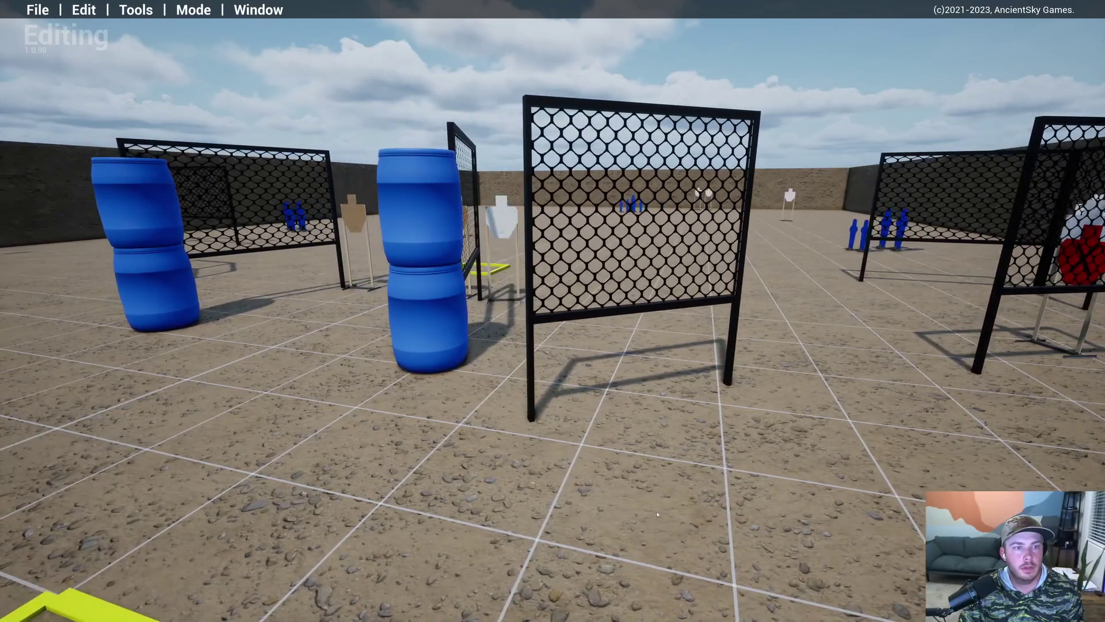
key("s")
right_click_drag(658, 514, 765, 503)
key("w")
key("a")
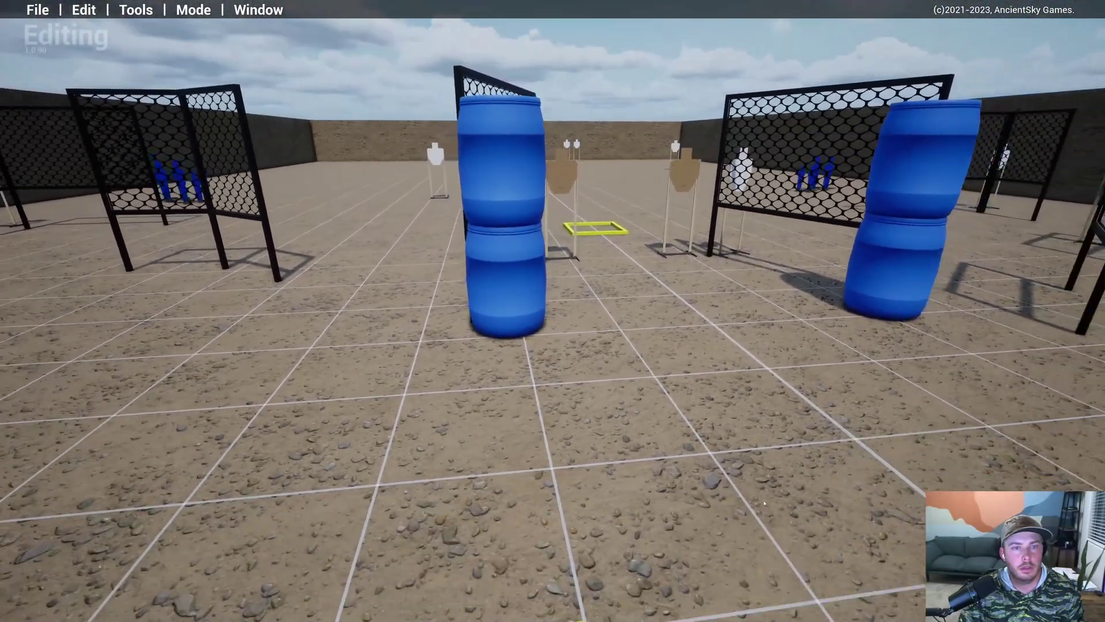
Step: Compare the sightlines past the barrels and the angled fence between start positions 2, 3 and 4
key("d")
right_click_drag(648, 322, 597, 376)
key("a")
key("d")
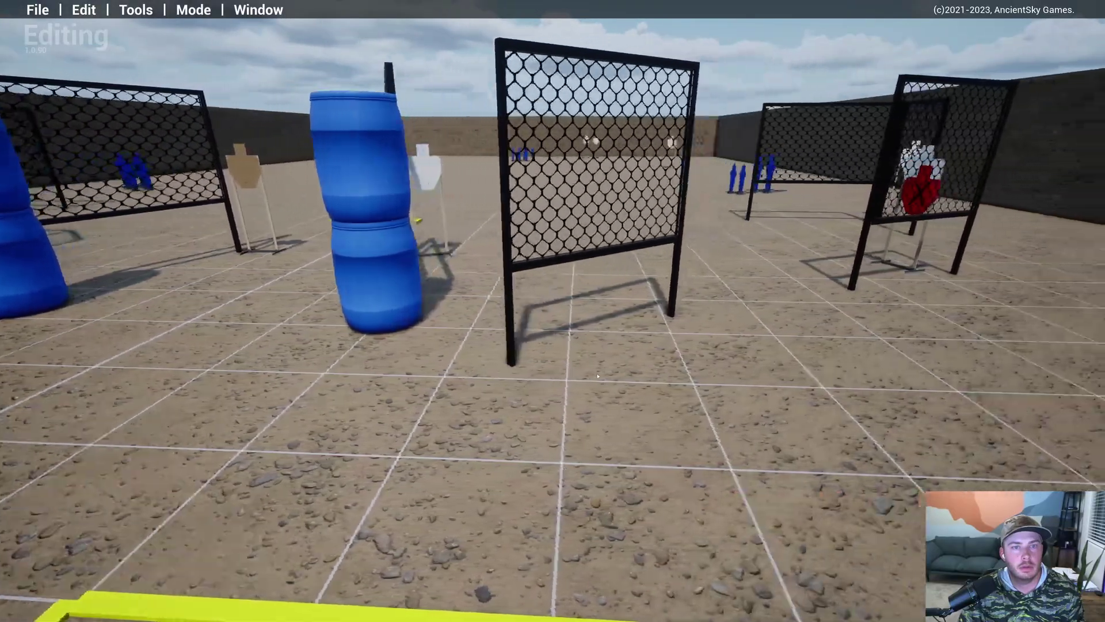
key("a")
key("d")
key("d")
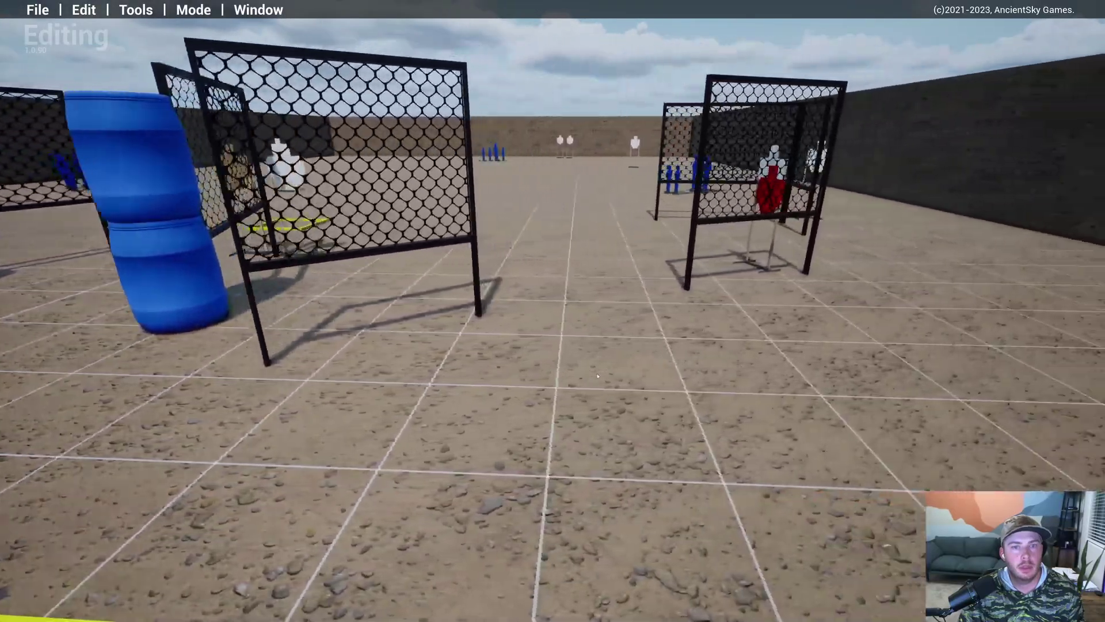
key("a")
key("a")
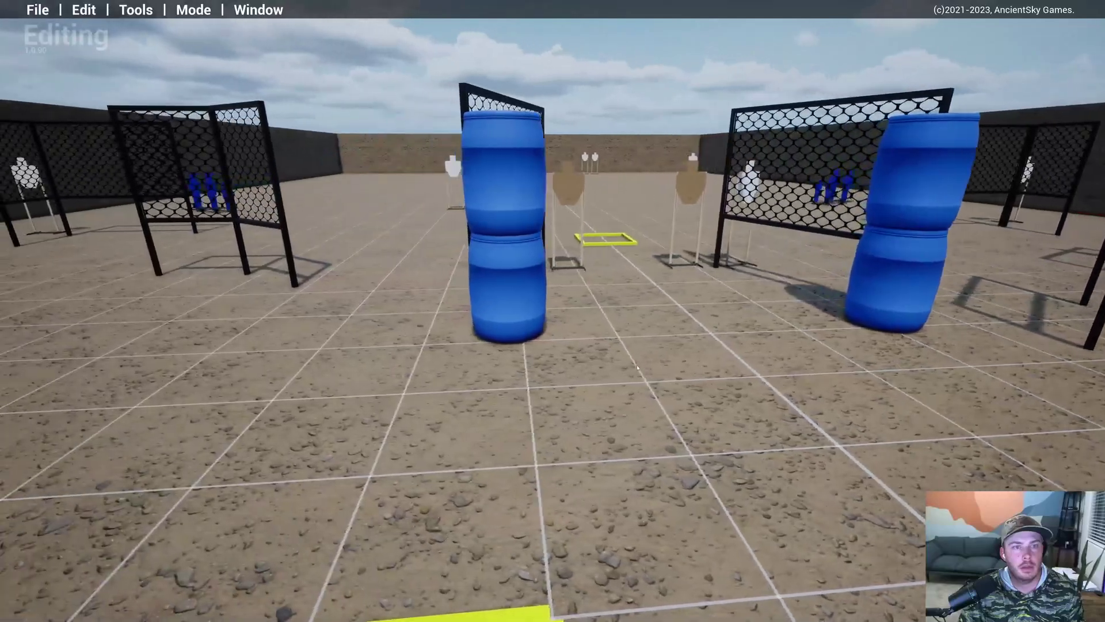
key("s")
key("d")
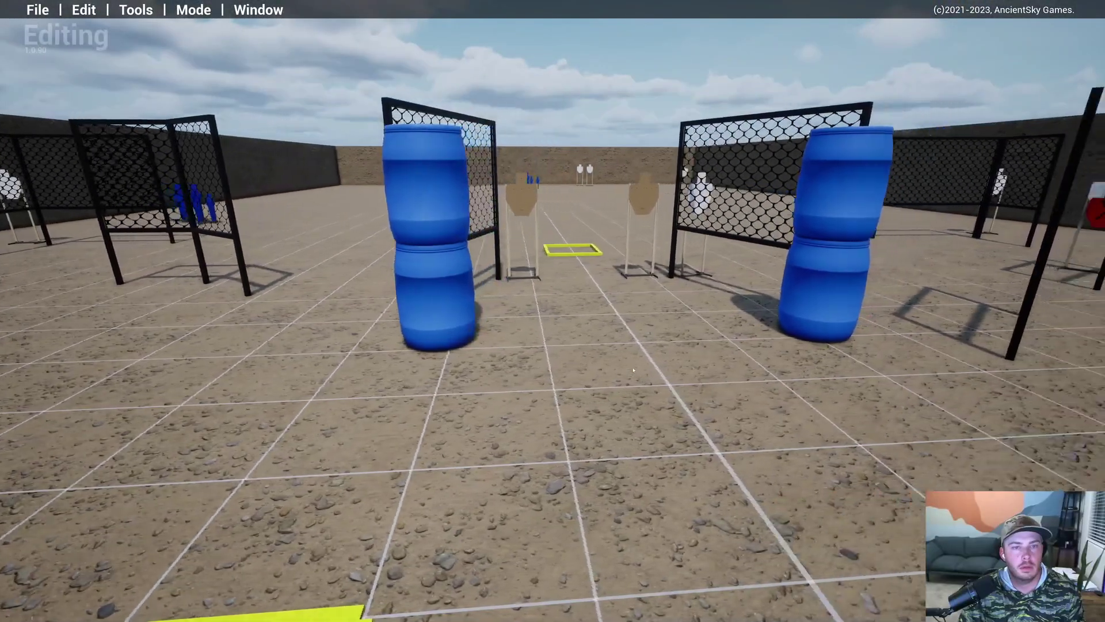
key("s")
Step: Examine the sightlines to the far white target pair from start position 1 across to start position 2
key("e")
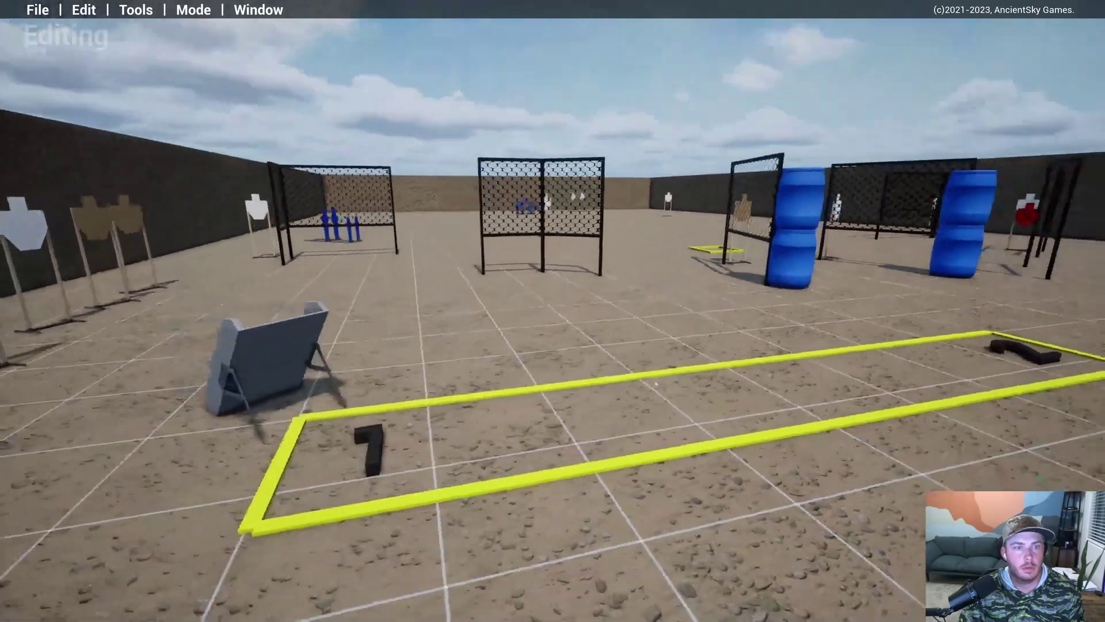
key("w")
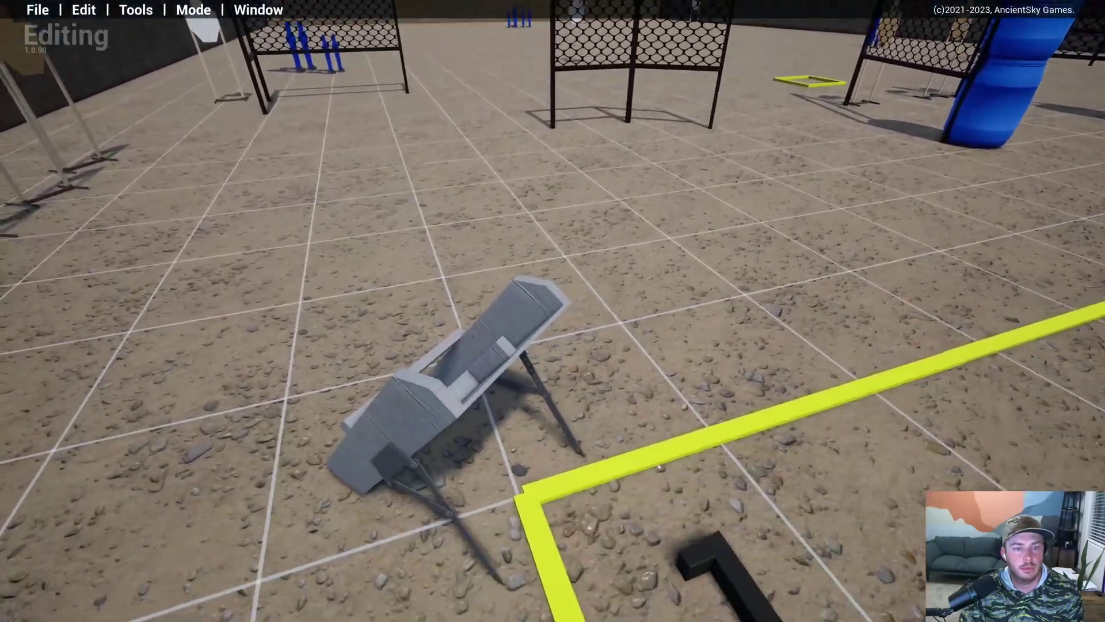
right_click_drag(659, 467, 662, 409)
key("w")
key("d")
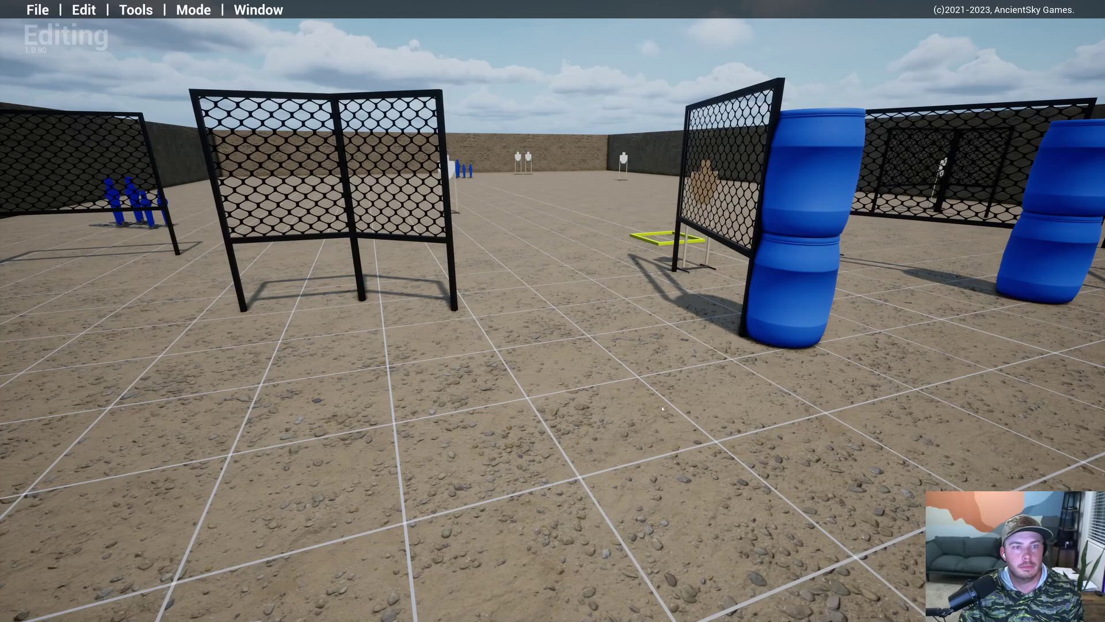
key("s")
key("d")
right_click_drag(662, 409, 615, 393)
key("w")
key("d")
key("a")
key("s")
key("w")
key("d")
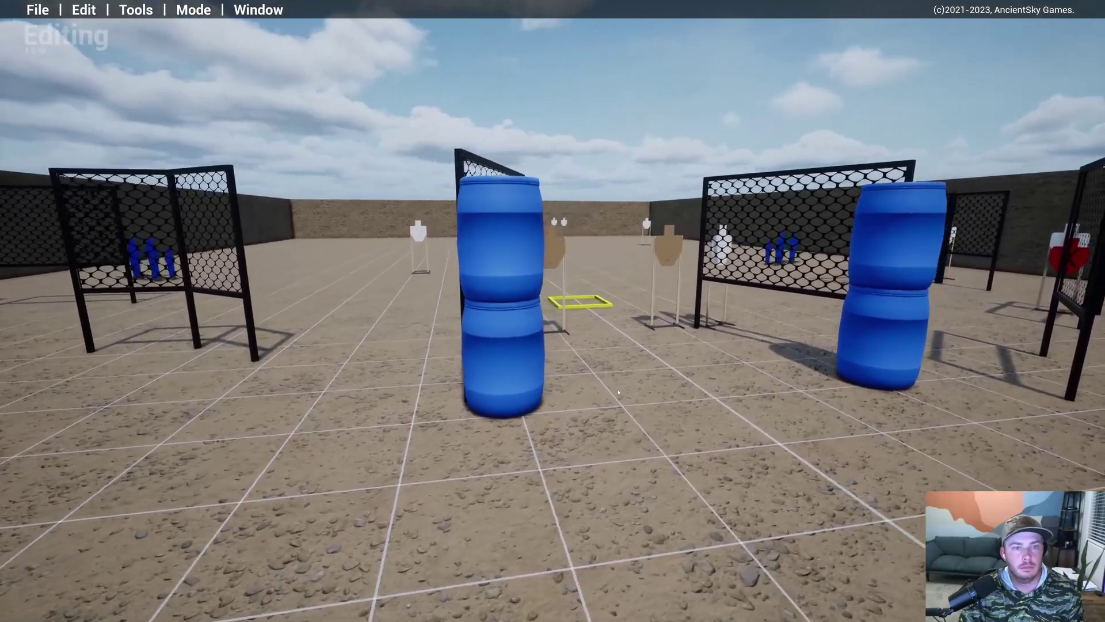
key("d")
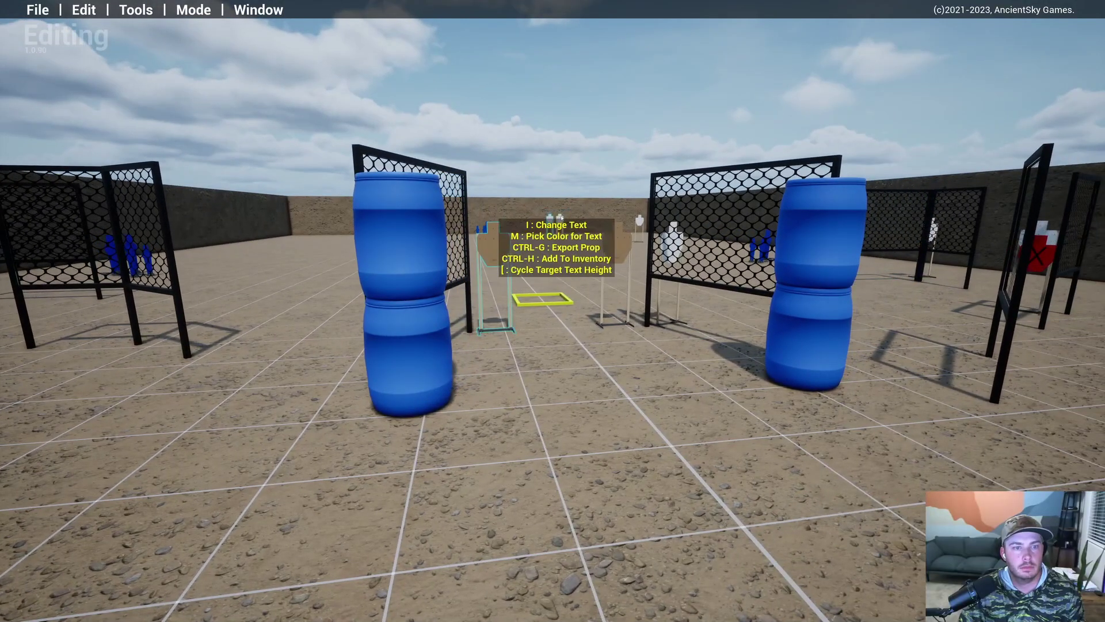
Step: Move the pair of white targets at the back wall slightly toward the right wall
key("e")
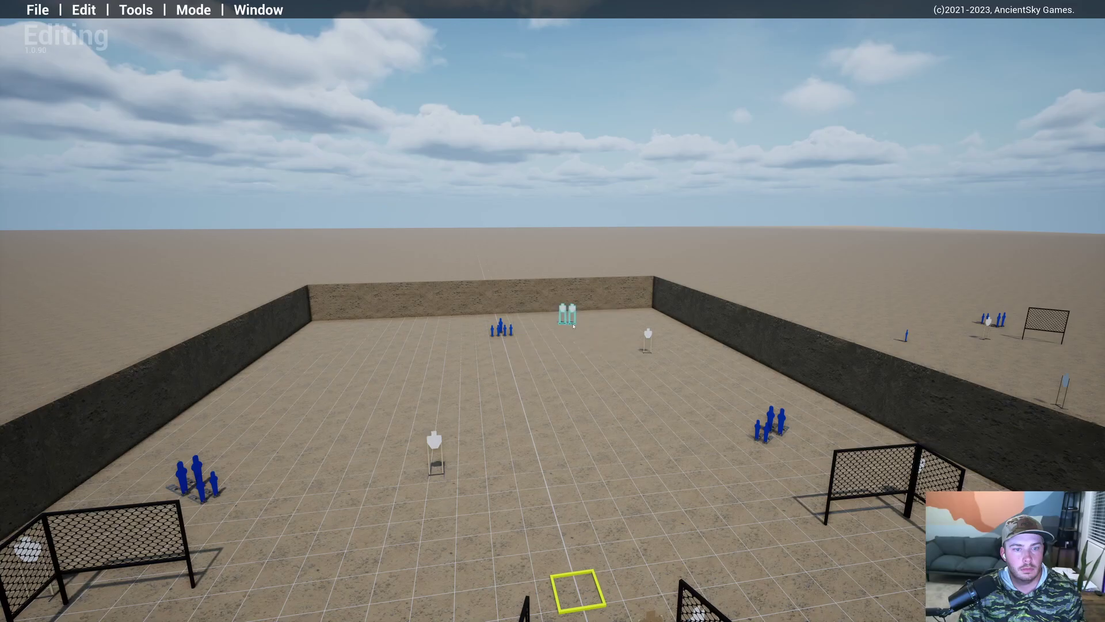
key("q")
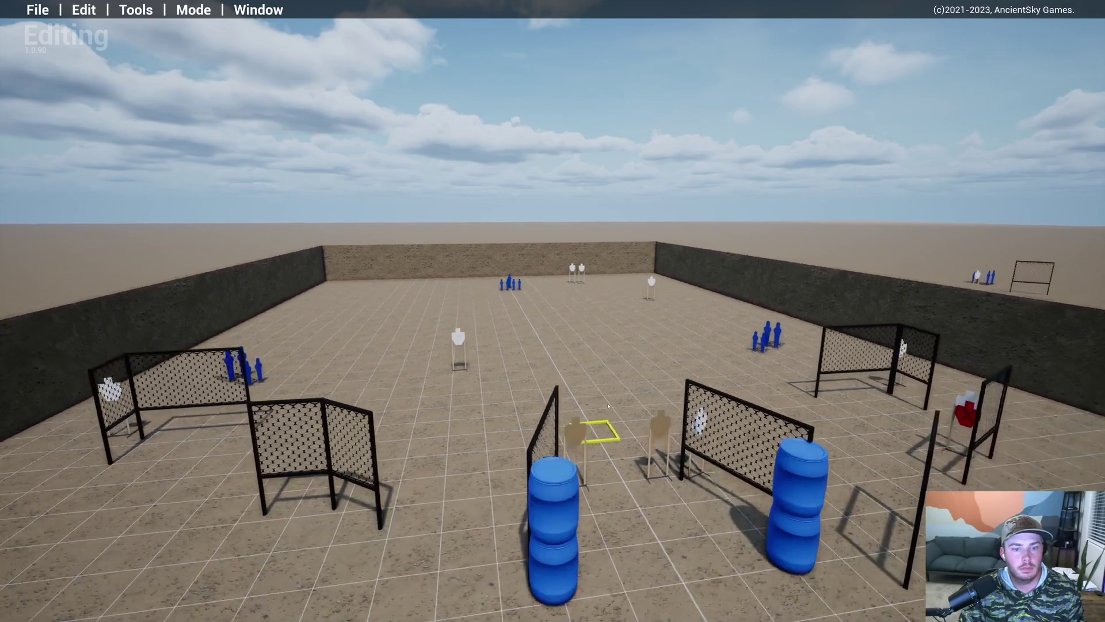
key("w")
key("d")
key("w")
key("a")
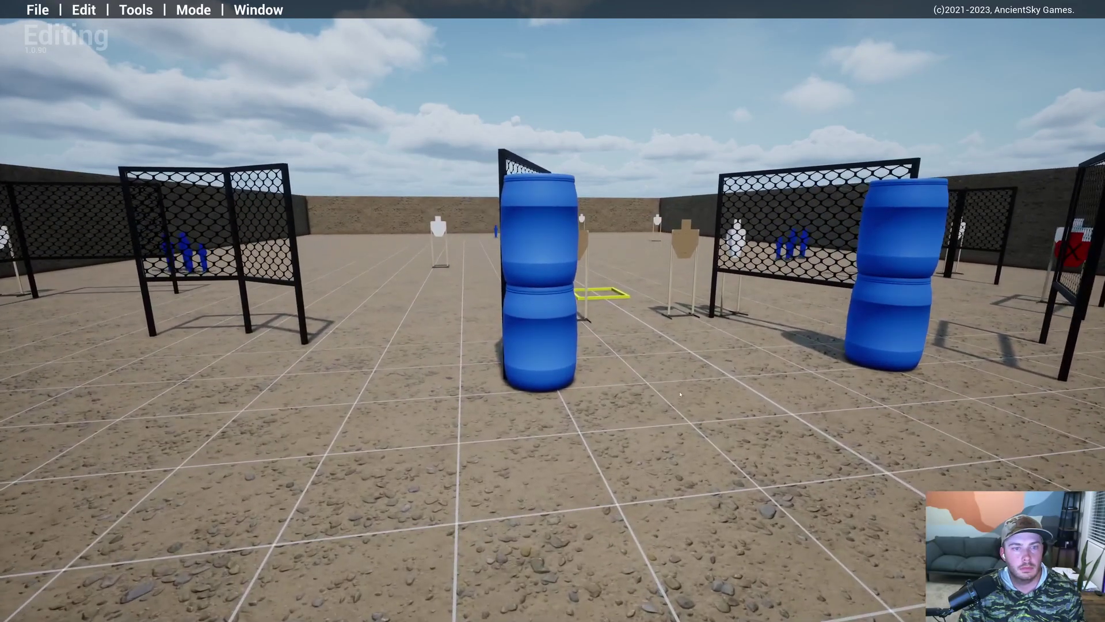
key("d")
right_click_drag(680, 359, 646, 397)
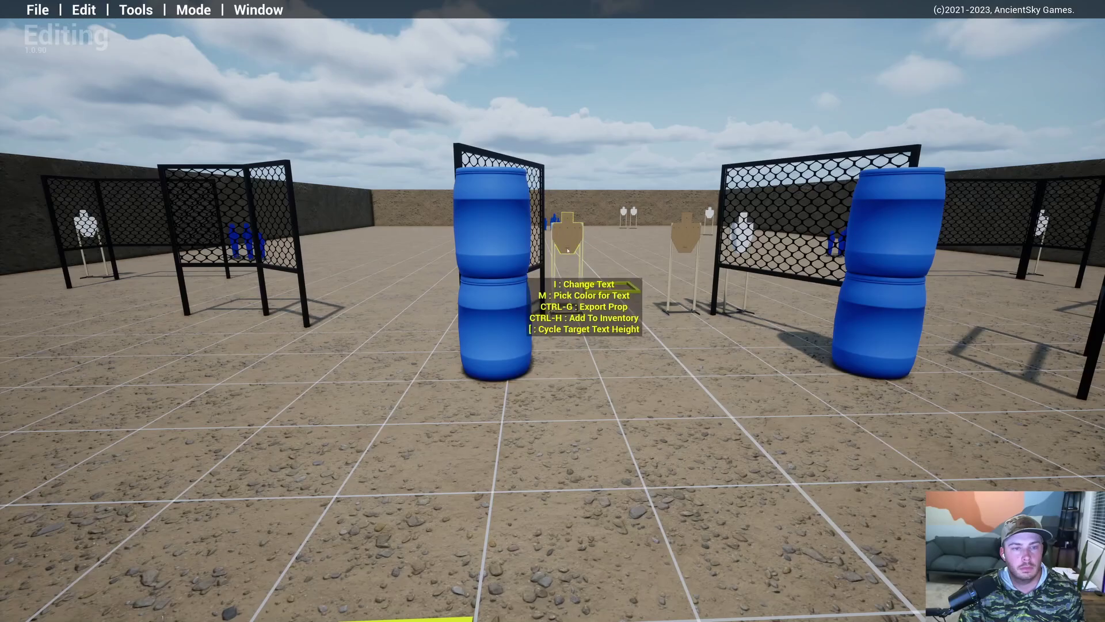
Step: Check how the barrels and fences cover the far white target pair from start position 2 across to position 4
key("a")
key("s")
right_click_drag(573, 342, 677, 507)
key("w")
key("d")
key("e")
key("q")
key("a")
key("d")
key("e")
key("d")
key("q")
key("w")
key("d")
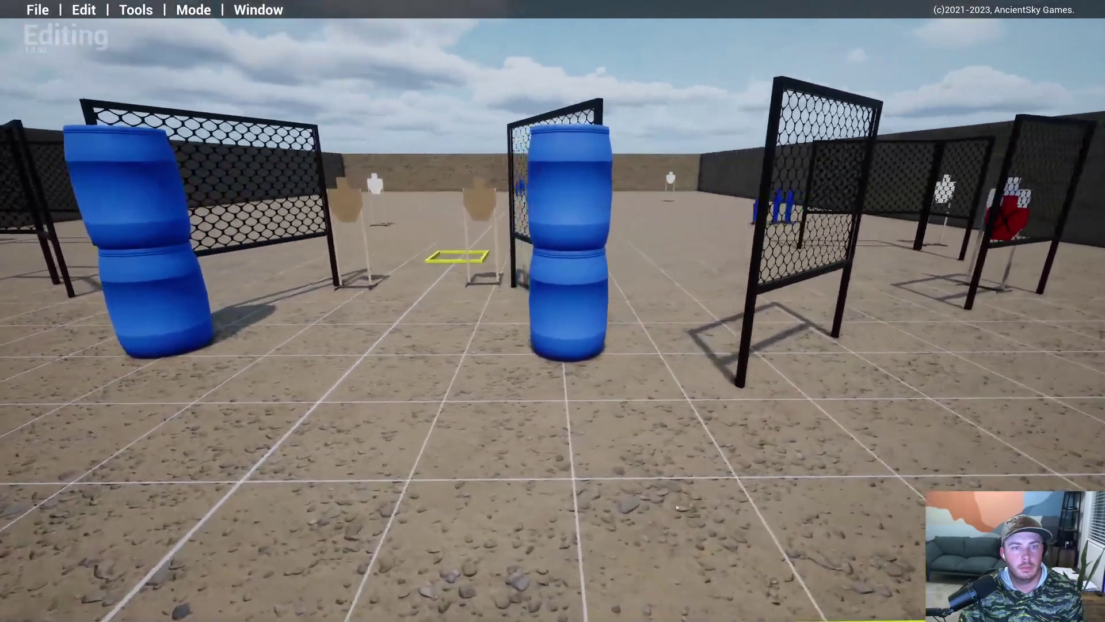
key("d")
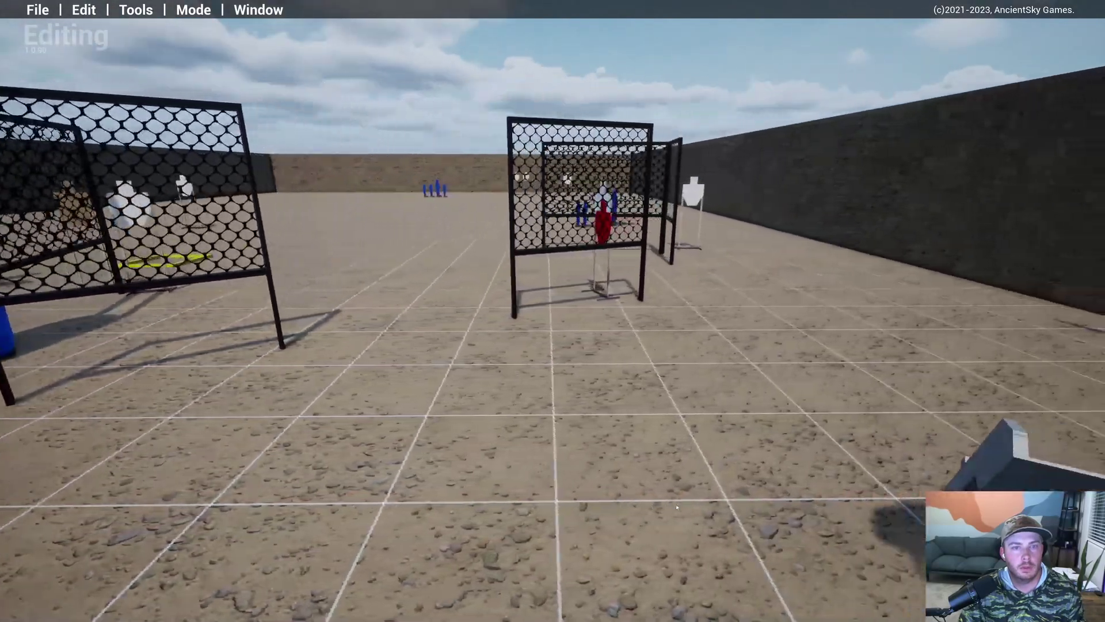
Step: Shift the pair of white targets at the back wall a little further toward the right wall
key("a")
key("s")
key("e")
right_click_drag(677, 508, 593, 327)
key("w")
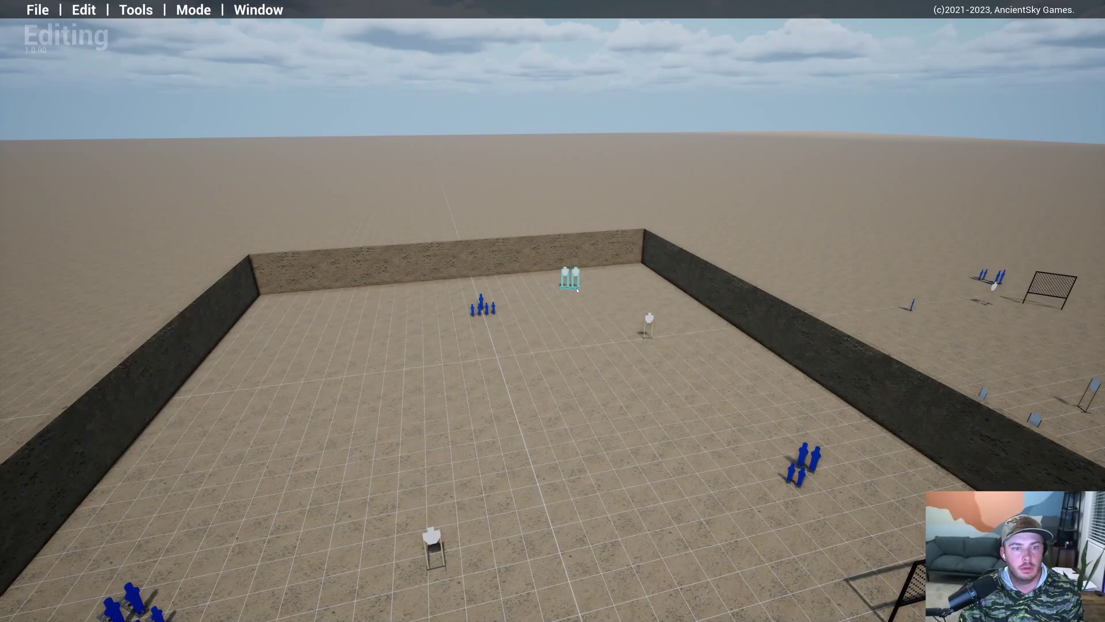
key("s")
key("q")
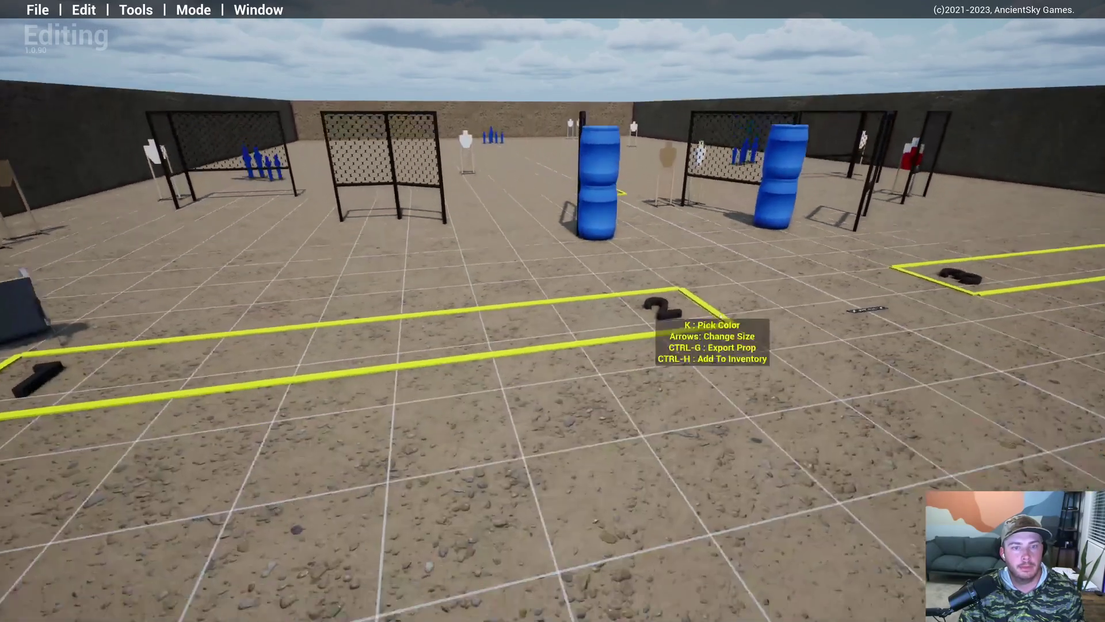
Step: Examine the far white target pair past the left barrel stack from start position 2 and from above
key("w")
key("d")
key("a")
right_click_drag(778, 304, 781, 296)
key("w")
key("d")
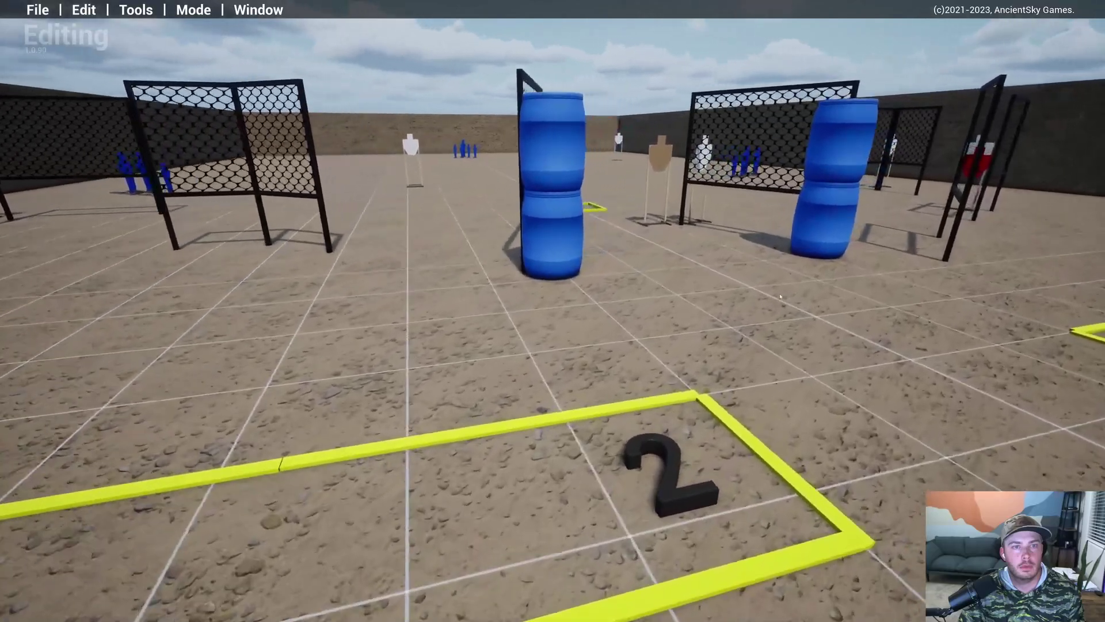
key("d")
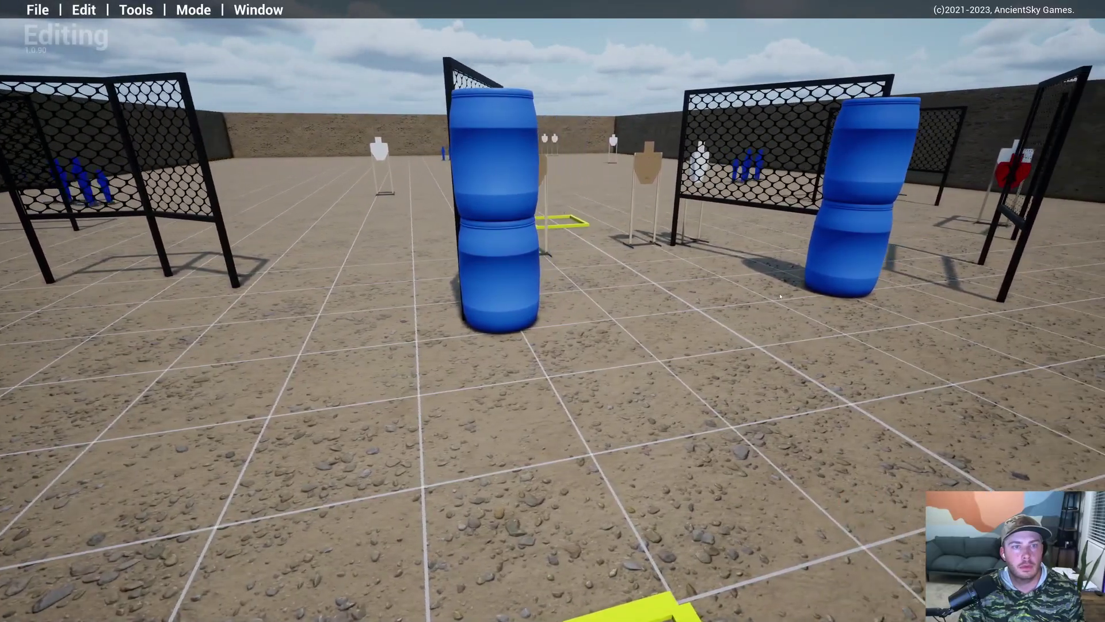
key("d")
right_click_drag(780, 296, 624, 190)
key("e")
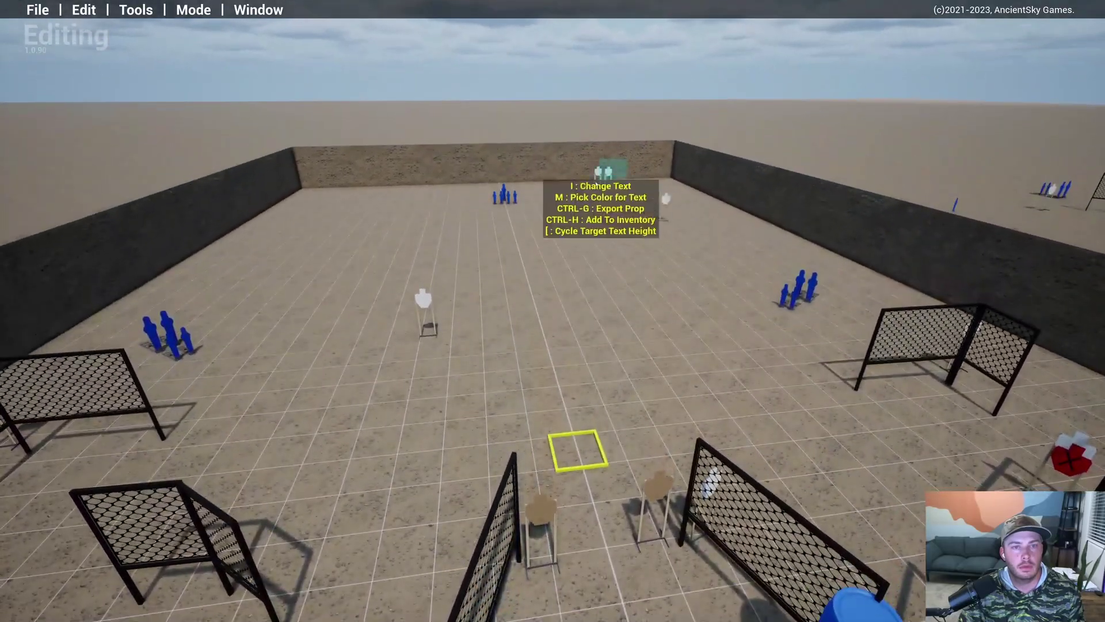
key("s")
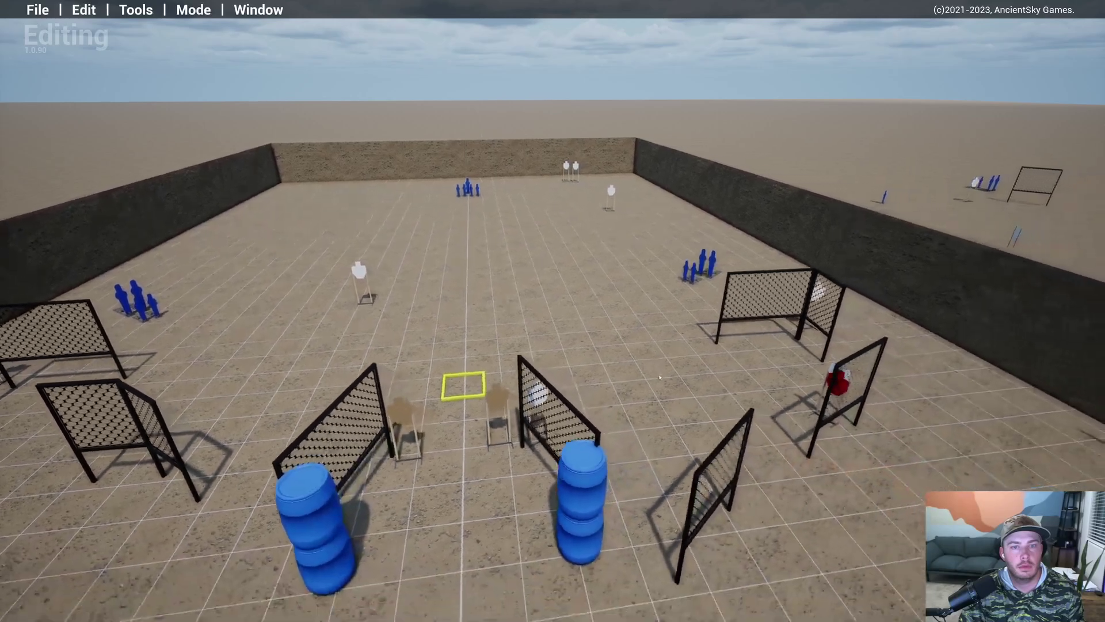
Step: Review the fences, red no-shoot target and white targets in front of start positions 3 and 4 from above
key("q")
right_click_drag(647, 446, 585, 319)
key("w")
key("d")
key("a")
key("s")
key("d")
key("a")
key("w")
key("e")
key("s")
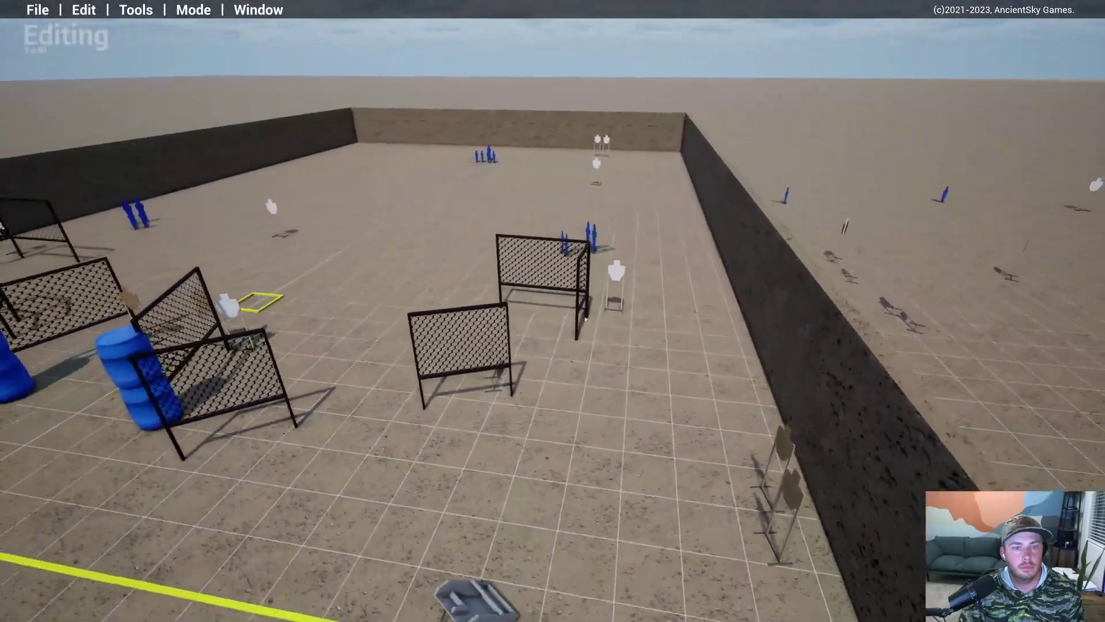
key("s")
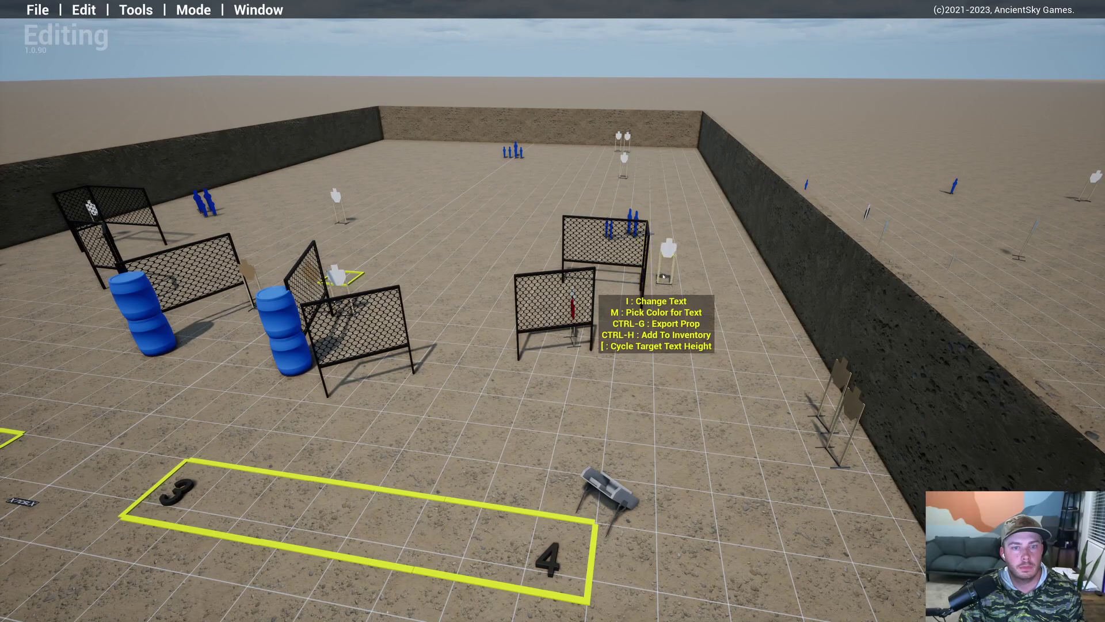
Step: Compare the target sightlines at ground level across the start positions, ending at the white target left of the barrels
key("q")
key("a")
right_click_drag(675, 346, 741, 374)
key("w")
key("d")
key("w")
key("a")
key("d")
key("w")
key("a")
key("d")
key("a")
key("s")
key("w")
key("a")
key("a")
key("d")
key("d")
key("a")
key("a")
key("s")
key("d")
key("w")
key("w")
key("d")
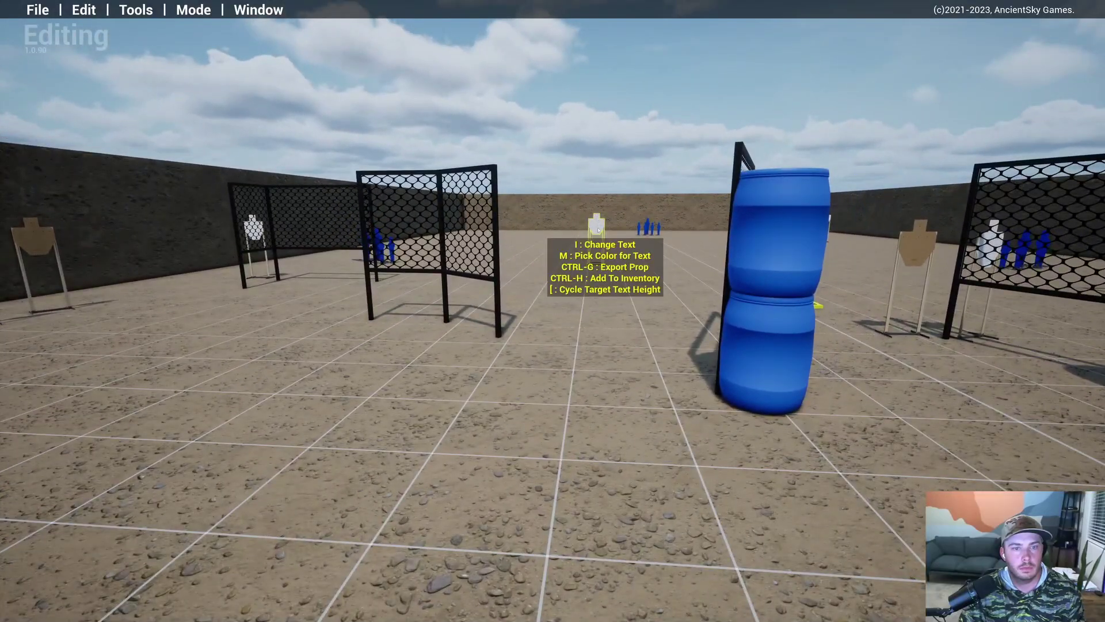
Step: Examine the sightlines to the far white targets past the barrels near start position 2, at ground level and from above
key("a")
key("d")
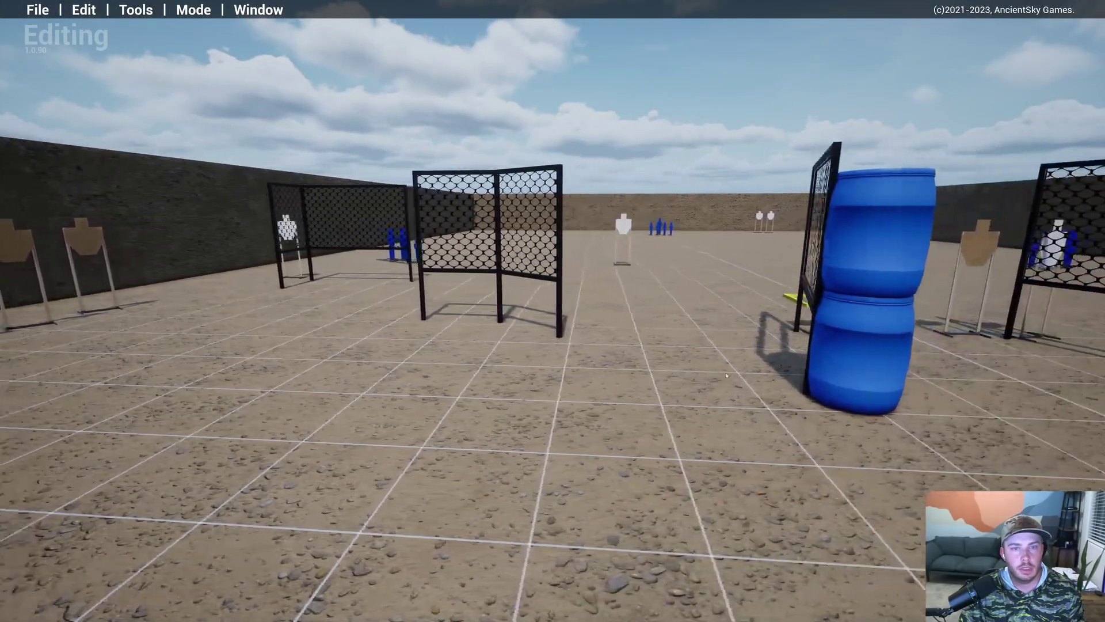
key("a")
key("s")
key("e")
right_click_drag(727, 375, 640, 435)
key("a")
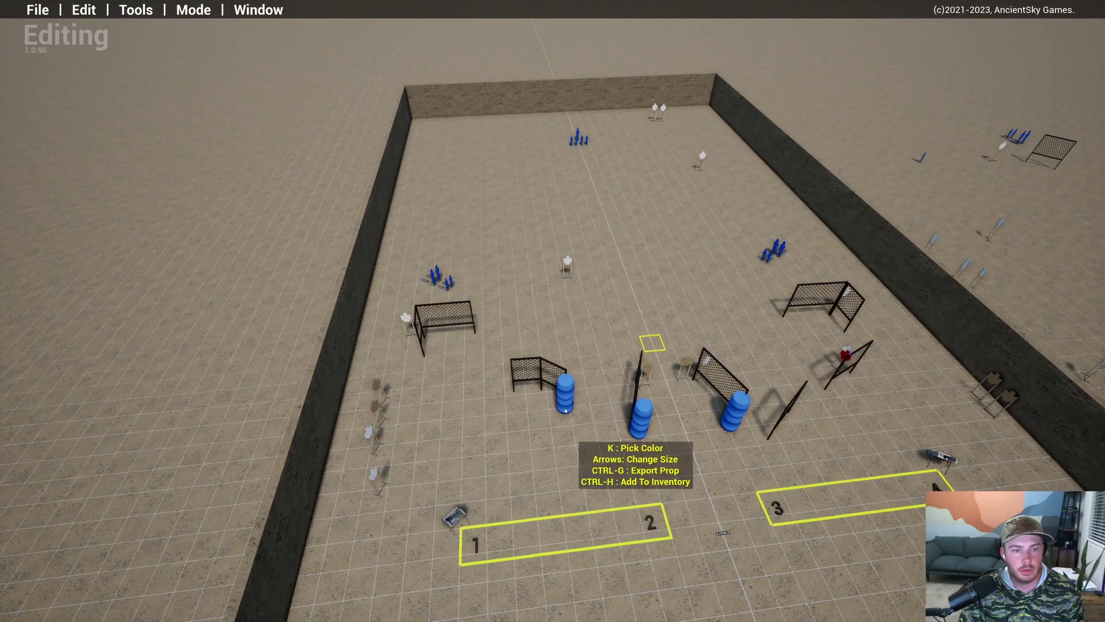
Step: Add a fourth blue barrel stack at the near end of the free-standing fence in front of start position 3
key("s")
key("d")
right_click_drag(645, 415, 589, 478)
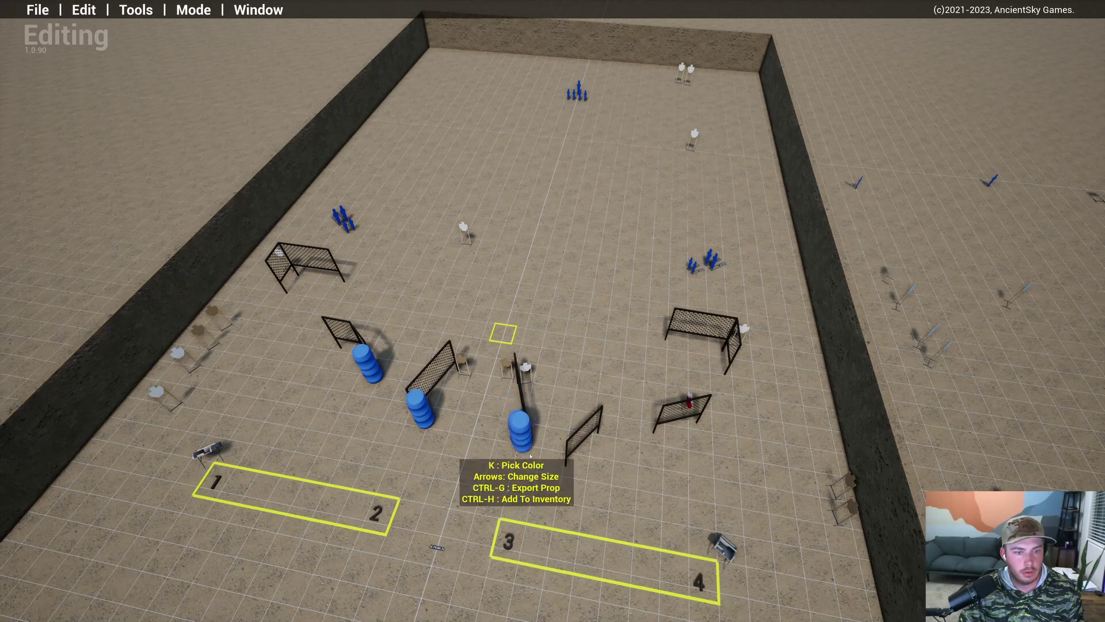
key("q")
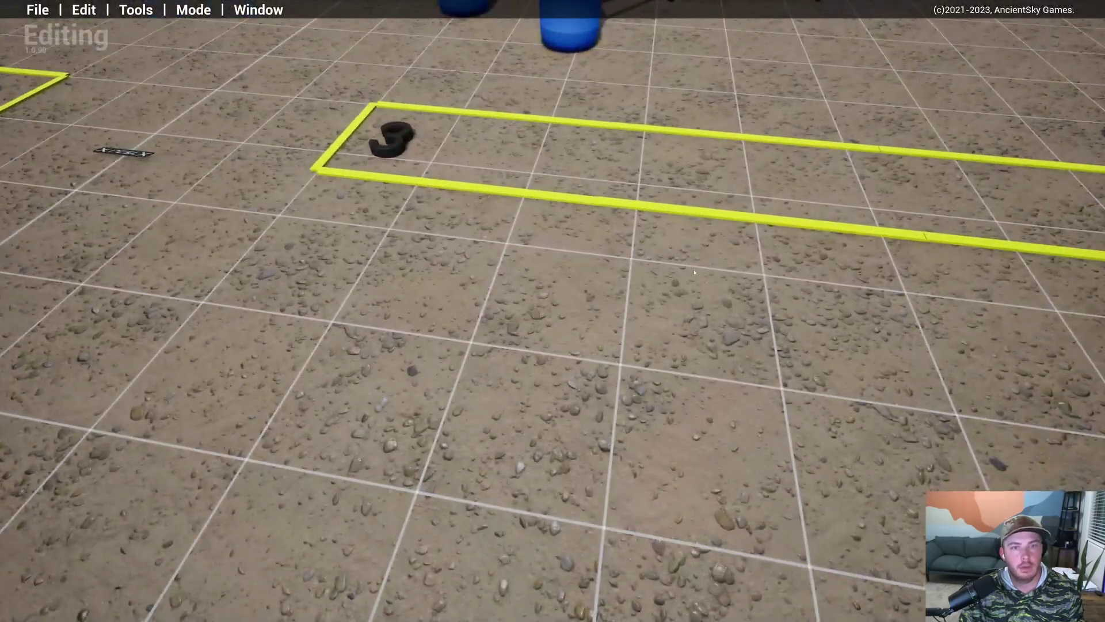
right_click_drag(662, 429, 671, 159)
key("w")
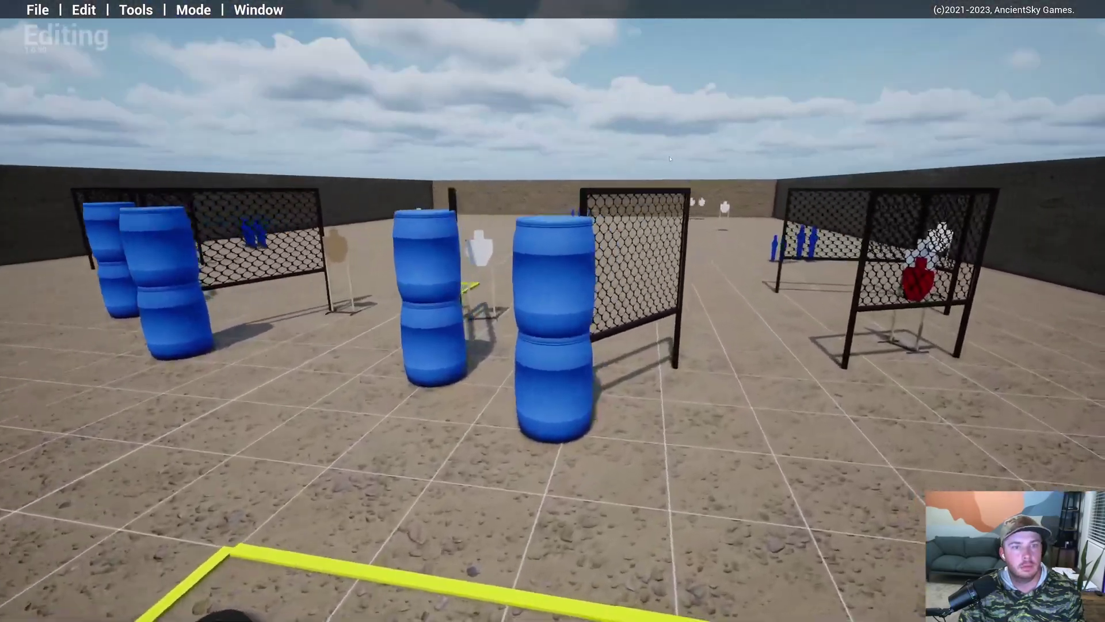
Step: Inspect the four barrel stacks and their fences at ground level in front of start positions 3 and 4
key("a")
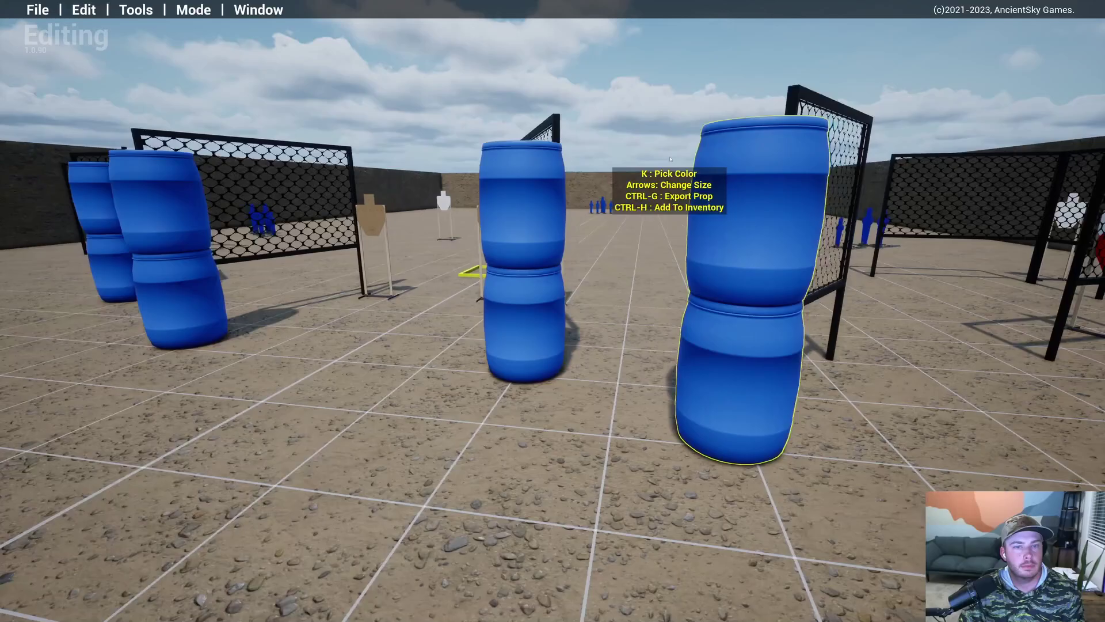
right_click_drag(670, 159, 684, 195)
key("d")
key("d")
key("w")
key("a")
key("d")
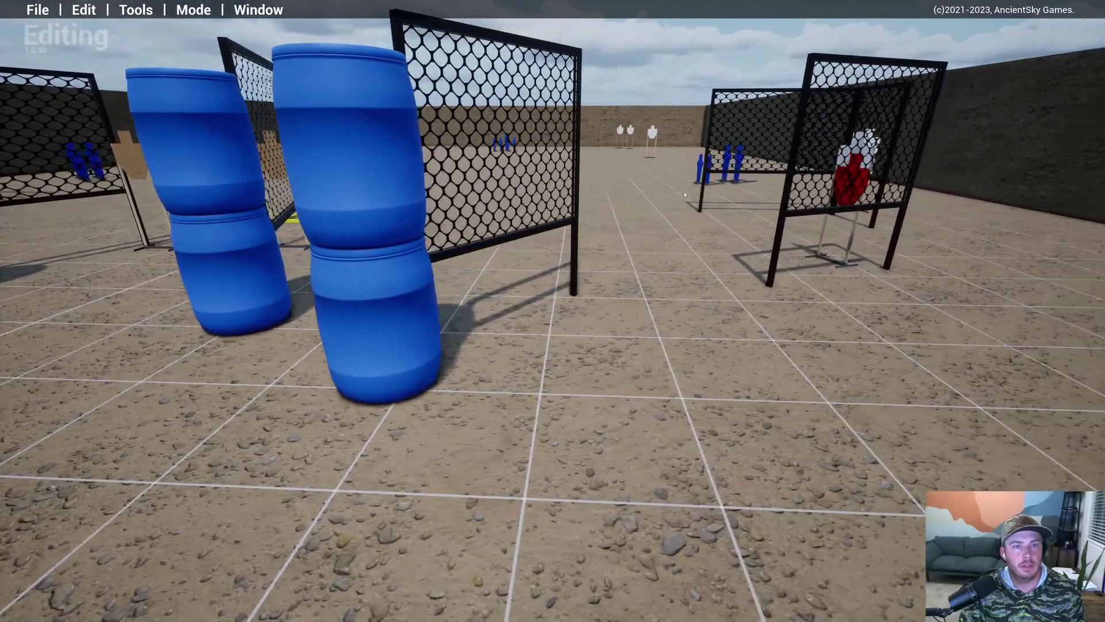
Step: Select the fourth barrel stack together with its fence and adjust their placement in front of start position 3
key("s")
right_click_drag(679, 294, 511, 378)
key("w")
key("a")
key("s")
key("d")
key("s")
key("w")
key("e")
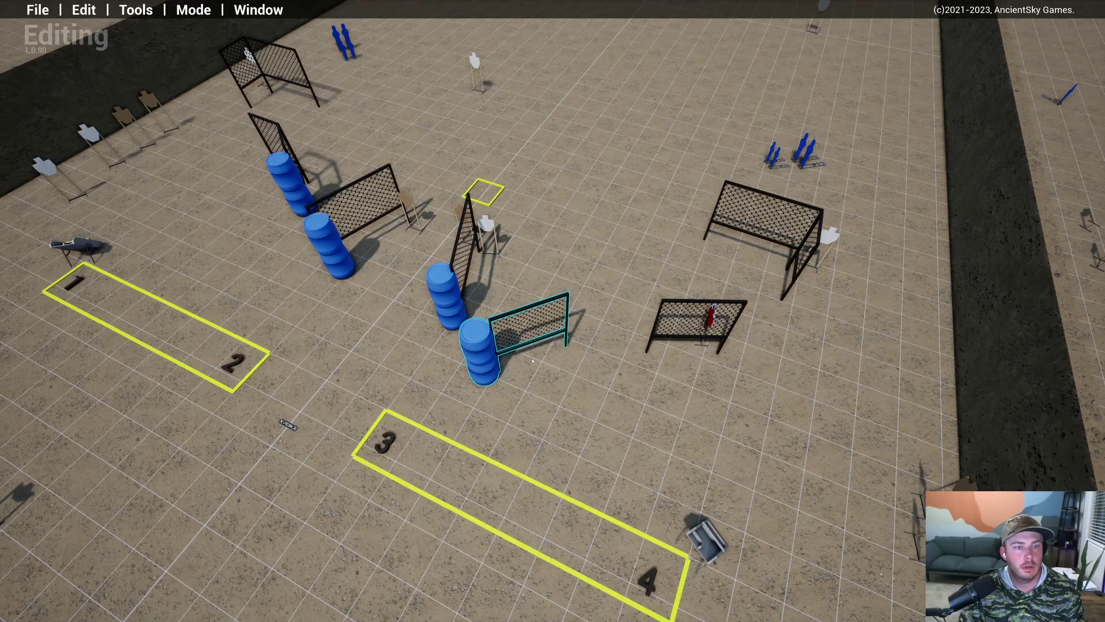
left_click(576, 390)
Step: Compare the barrel and fence layout at ground level from start positions 4, 3 and 2
key("q")
right_click_drag(576, 390, 524, 204)
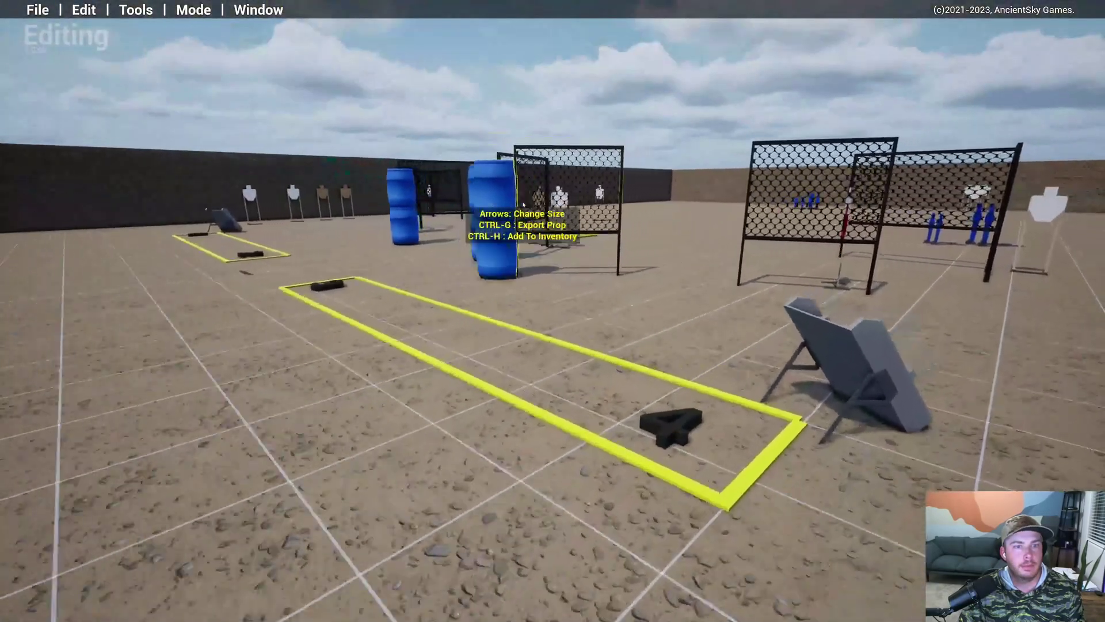
key("w")
key("a")
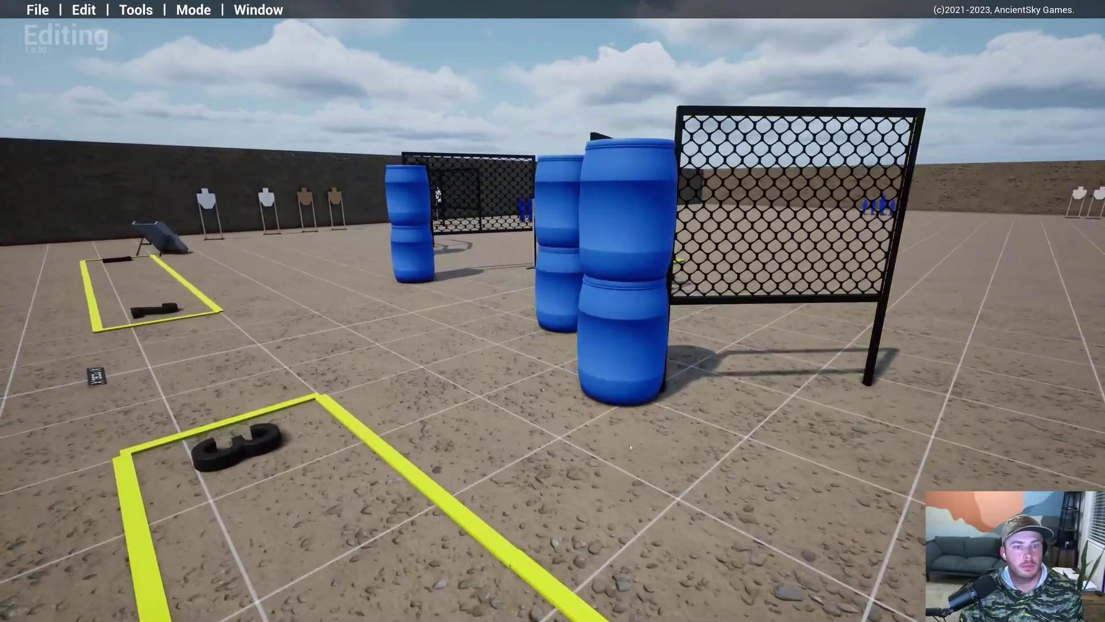
right_click_drag(665, 449, 1035, 433)
key("s")
key("a")
key("s")
key("a")
key("w")
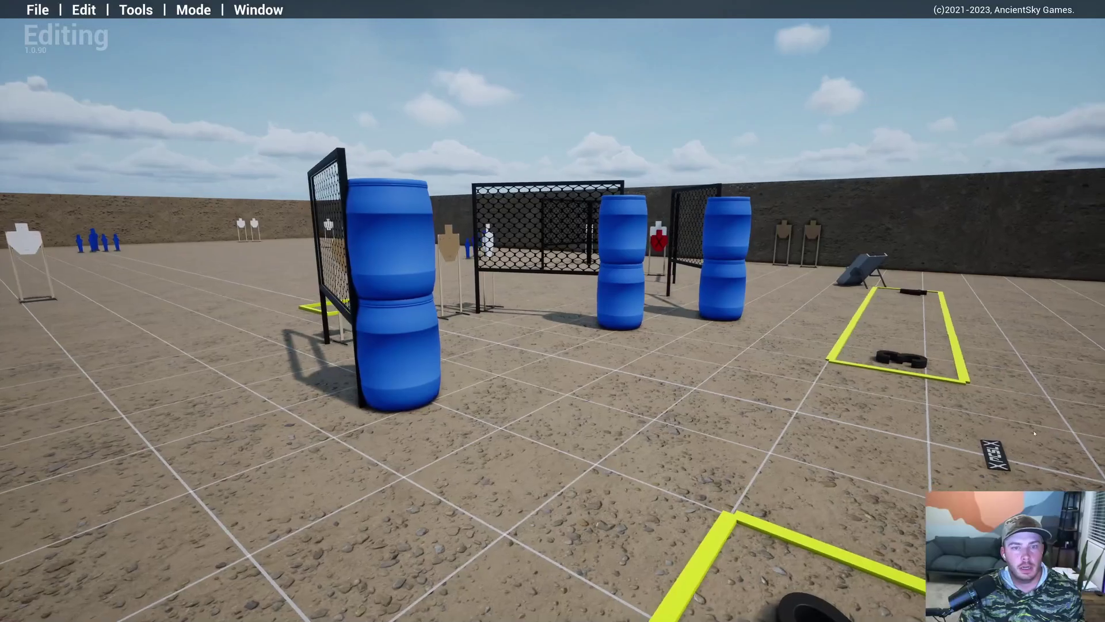
Step: Join the red no-shoot target's fence to the far end of the fourth barrel stack's fence and move the red and white target pair behind it
right_click_drag(766, 407, 716, 444)
key("e")
key("a")
key("q")
key("w")
key("e")
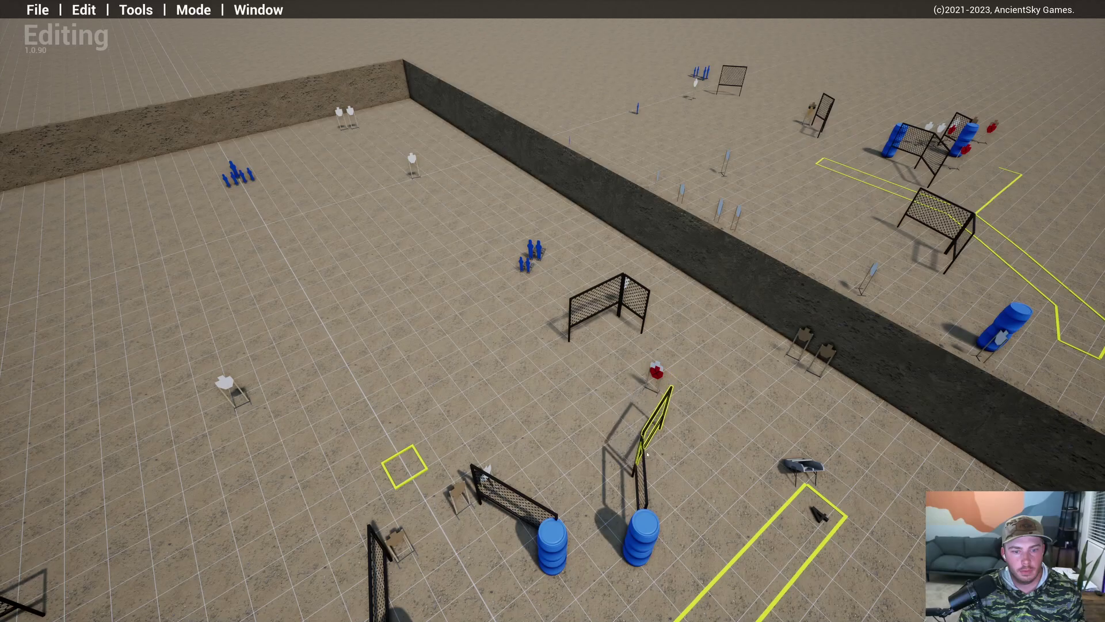
right_click_drag(646, 458, 529, 344)
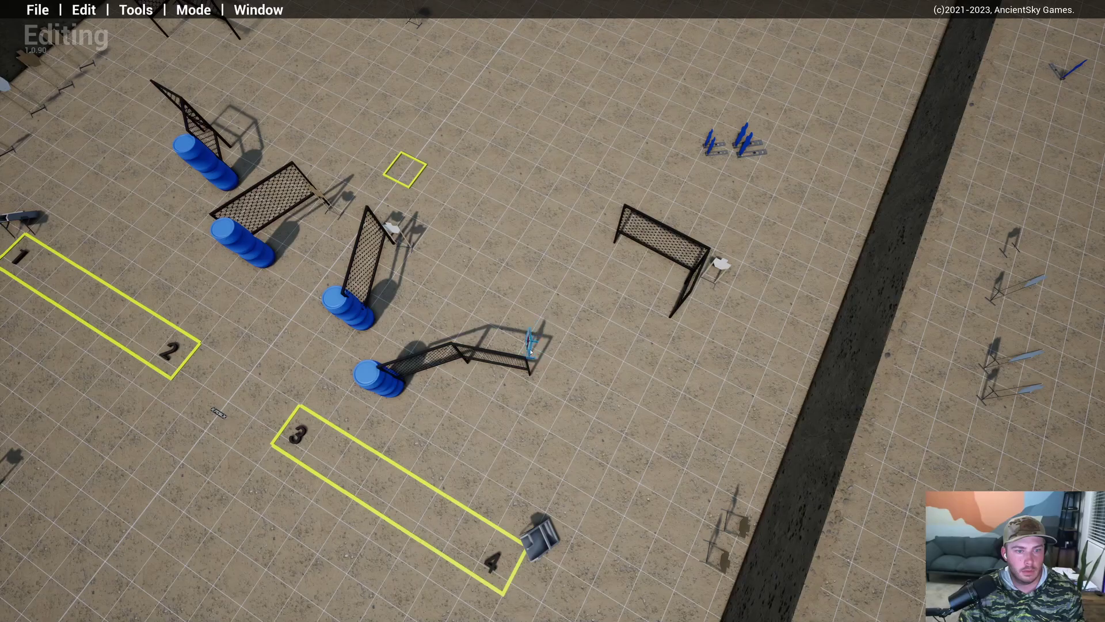
key("a")
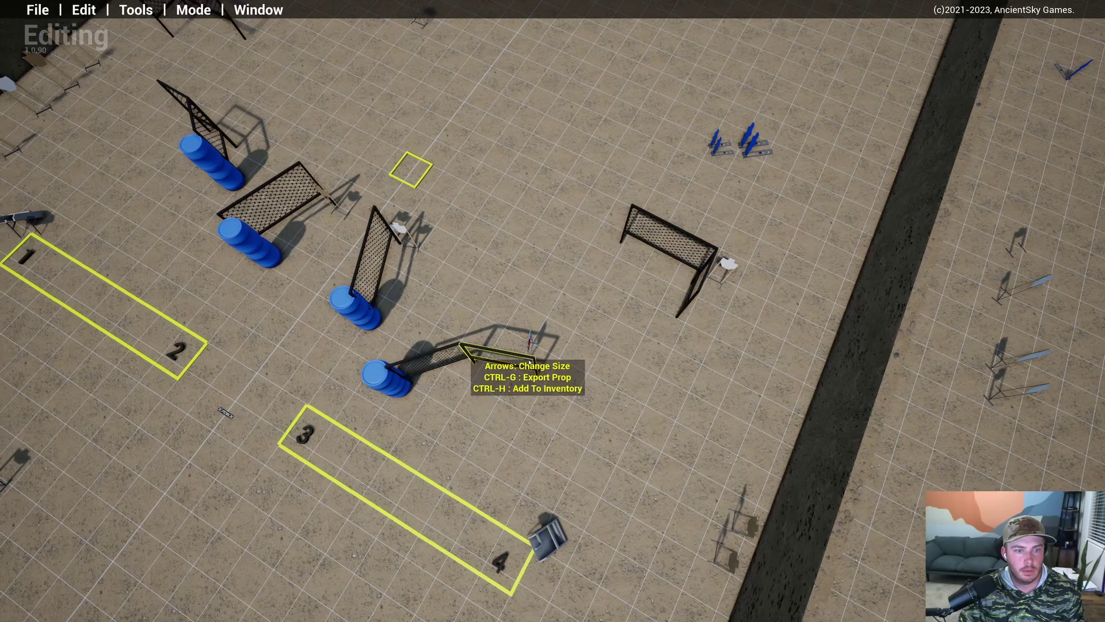
Step: Realign the outer fence so its end meets the fourth barrel stack's fence at an angle in front of start position 4
right_click_drag(525, 353, 726, 451)
key("w")
key("s")
key("w")
key("s")
key("w")
key("d")
key("w")
key("d")
key("w")
key("s")
key("a")
key("w")
key("e")
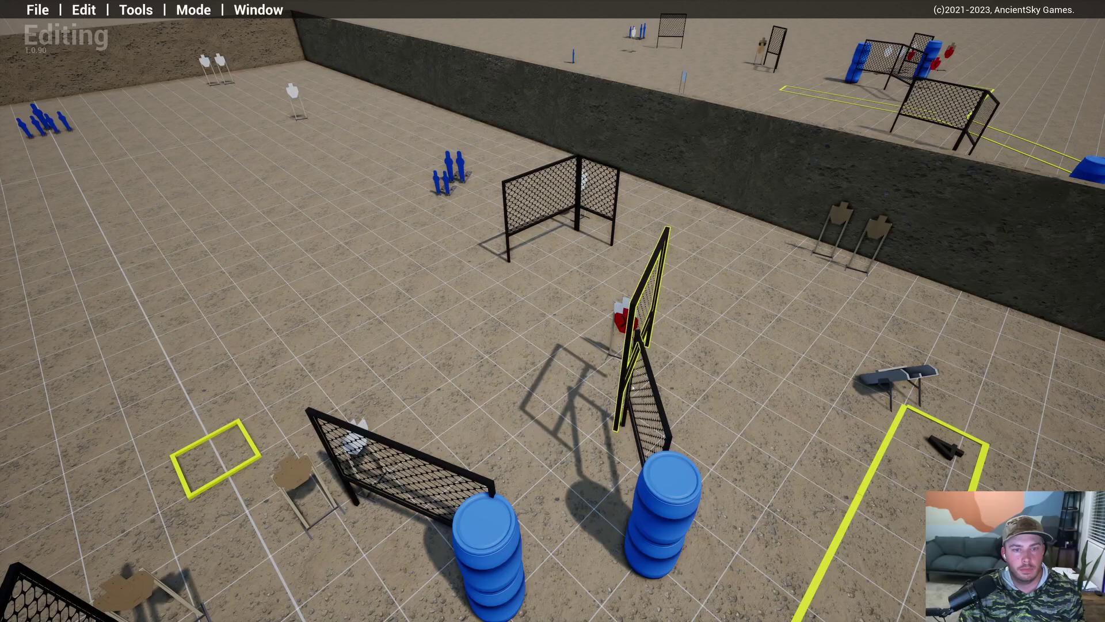
key("w")
key("a")
Step: Reposition the red and white target pair close behind the outer fence
key("a")
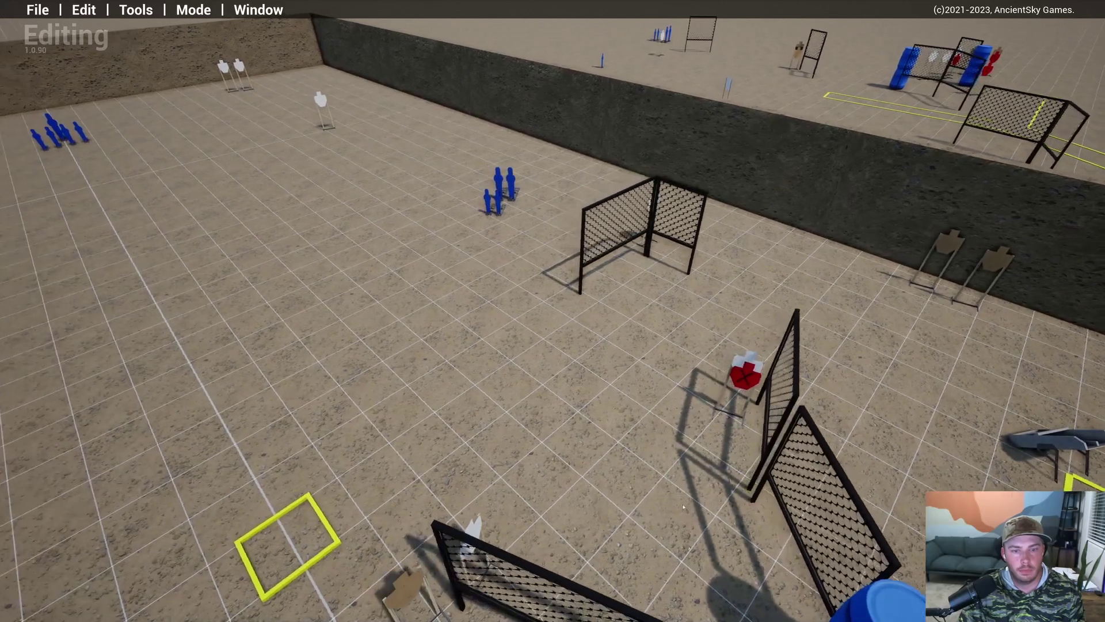
right_click_drag(665, 447, 791, 447)
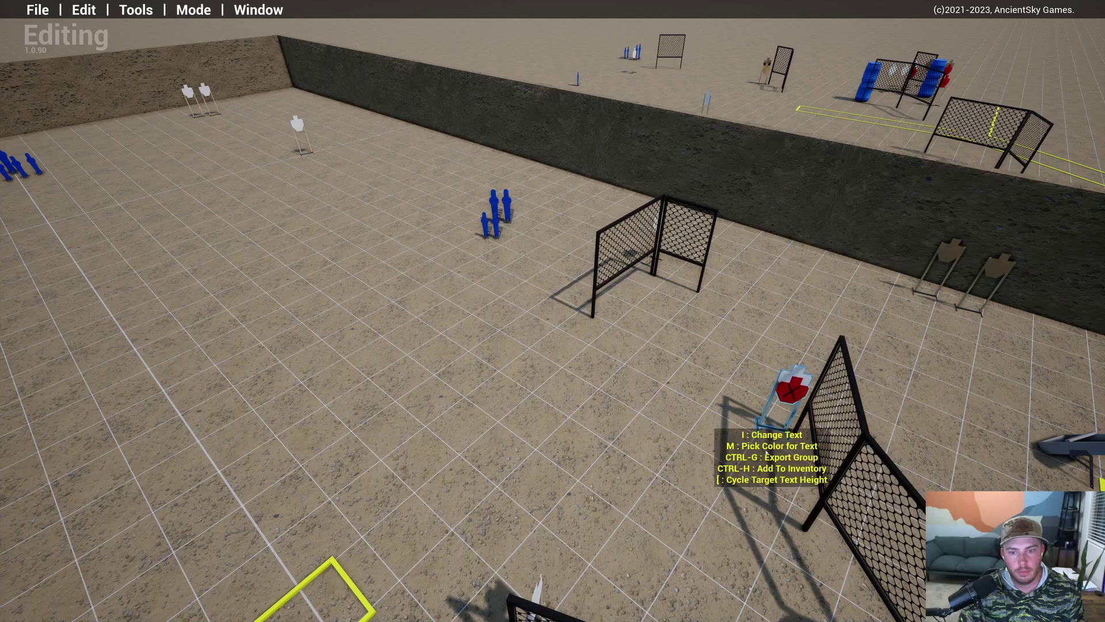
key("s")
Step: Examine the white and brown targets along the left wall at ground level beside start position 1
right_click_drag(766, 453, 647, 318)
key("q")
key("w")
key("d")
key("a")
key("s")
key("w")
key("d")
key("a")
key("w")
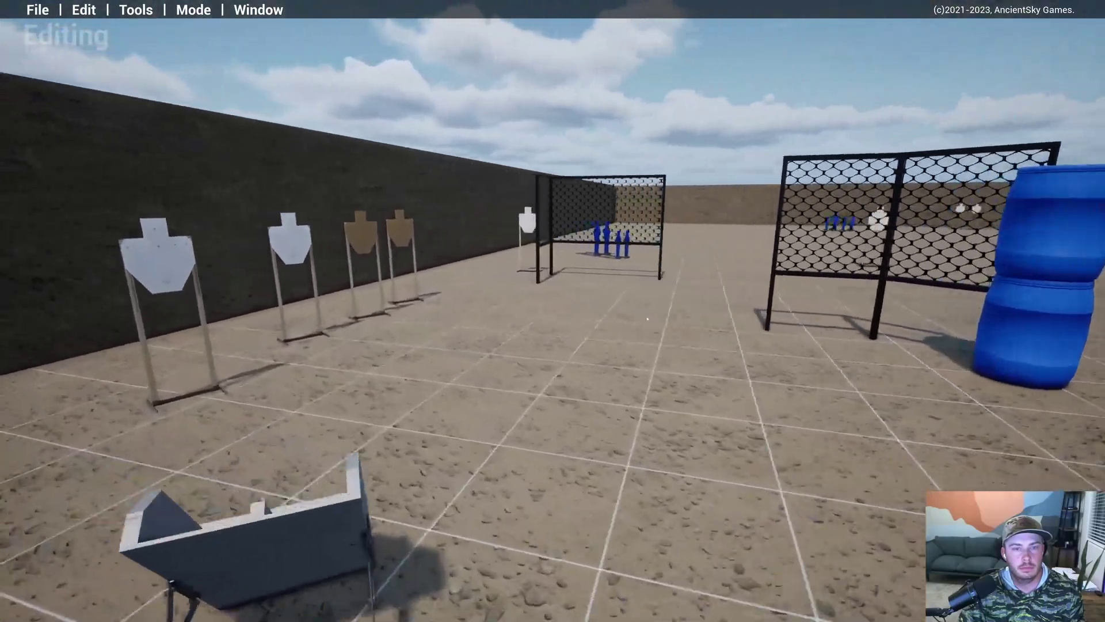
key("a")
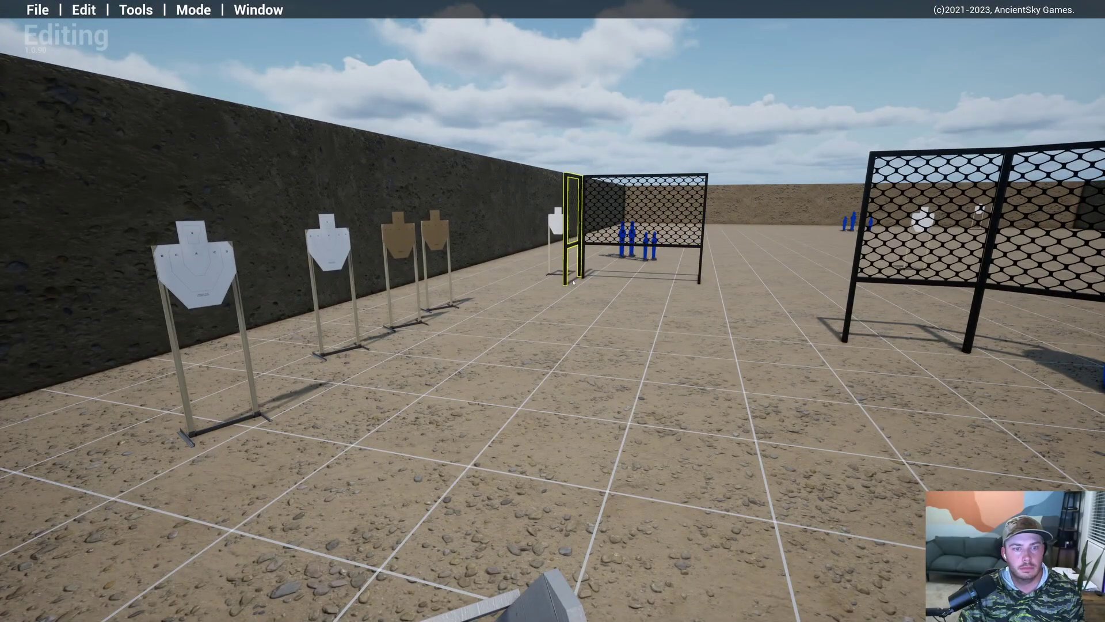
key("a")
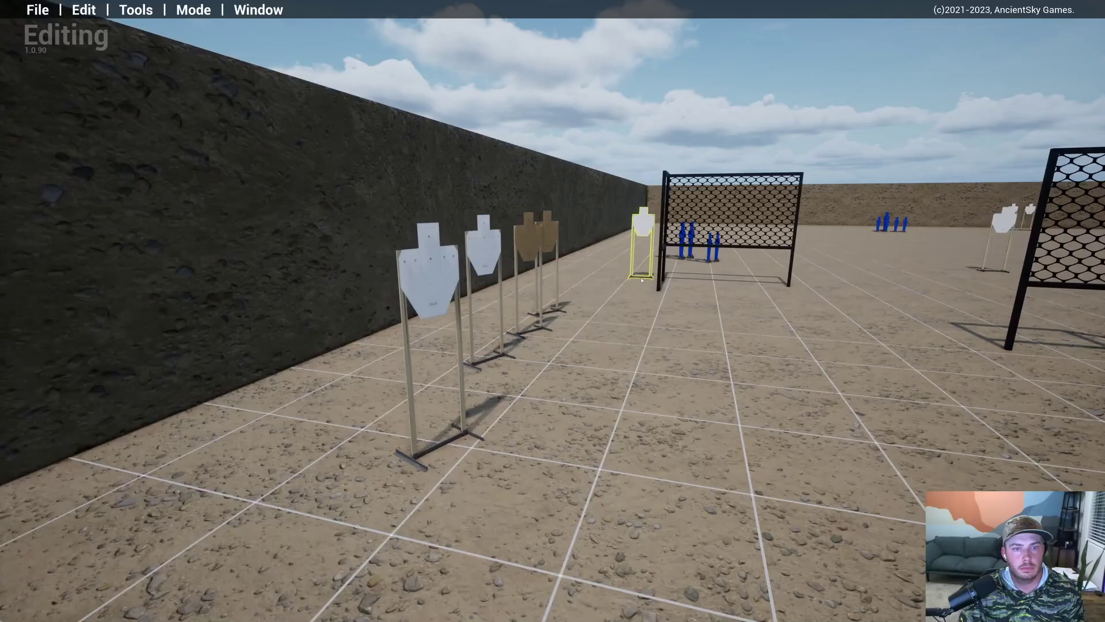
Step: Add a red no-shoot target in front of the two brown targets at the right wall beside start position 4
key("s")
right_click_drag(642, 279, 913, 380)
key("w")
key("e")
key("w")
key("a")
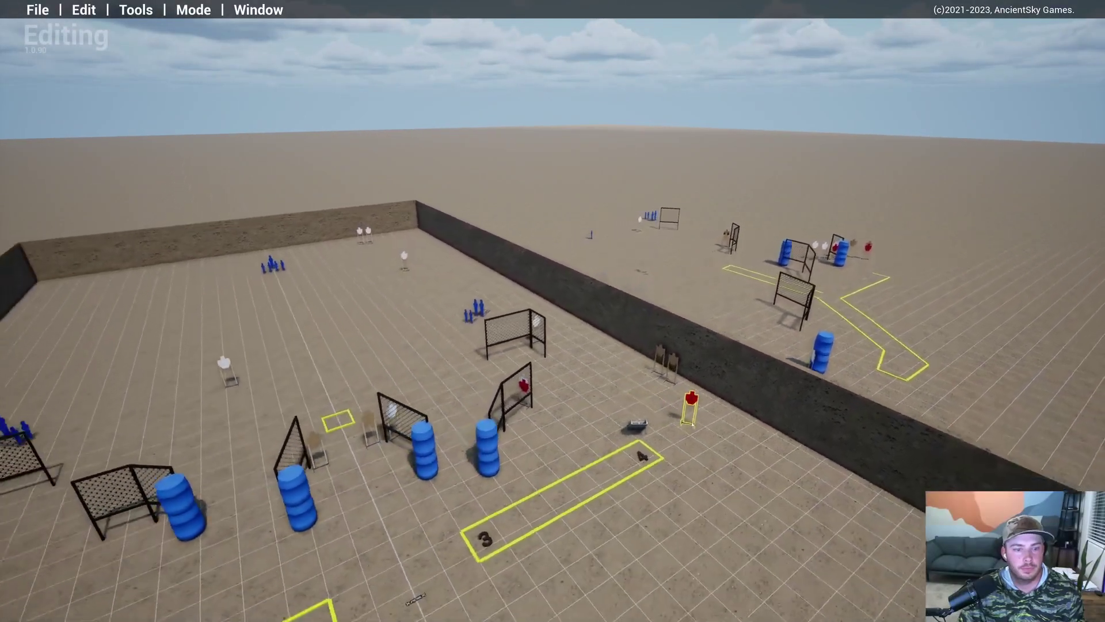
left_click_drag(713, 422, 748, 457)
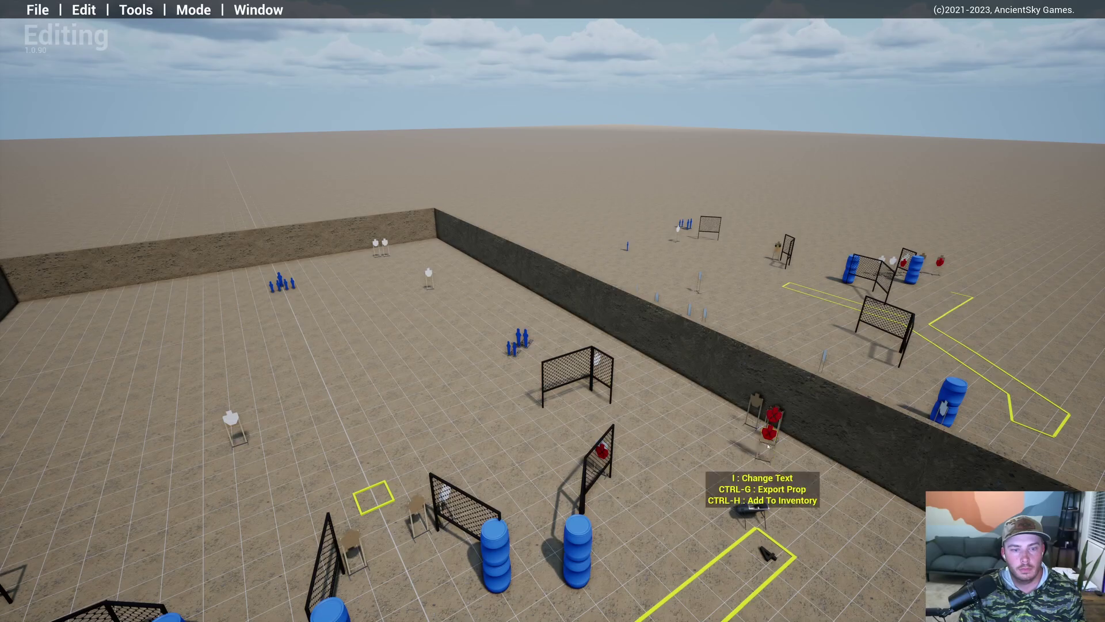
Step: Place a copy of the red no-shoot target in front of the white and brown targets at the left wall beside start position 1
right_click_drag(767, 447, 454, 377)
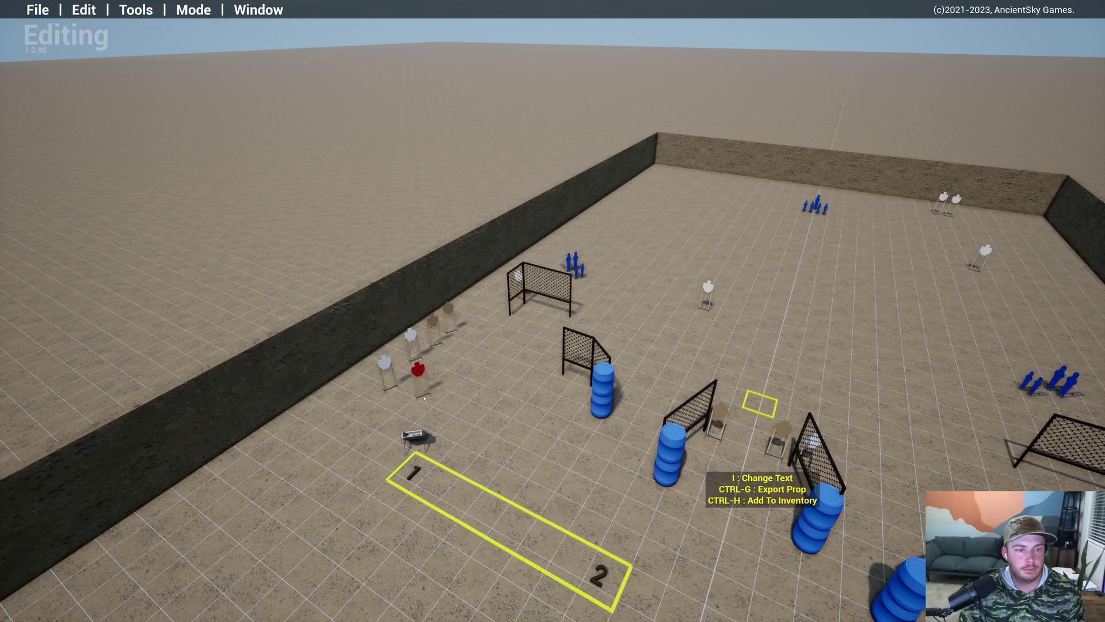
right_click_drag(461, 395, 225, 344)
key("w")
key("w")
key("s")
key("w")
key("s")
key("d")
key("a")
key("s")
key("a")
key("w")
key("s")
key("w")
key("w")
key("a")
key("w")
key("d")
key("s")
key("w")
key("w")
key("s")
key("w")
key("d")
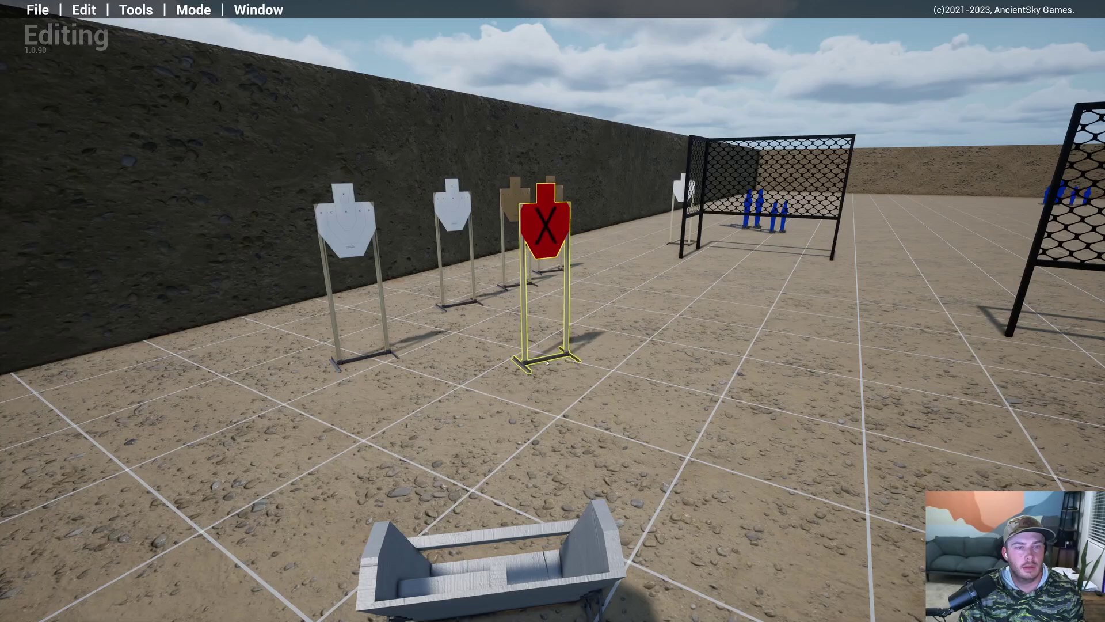
Step: Check the added red no-shoot targets and the fence sightlines at ground level from the start positions
key("s")
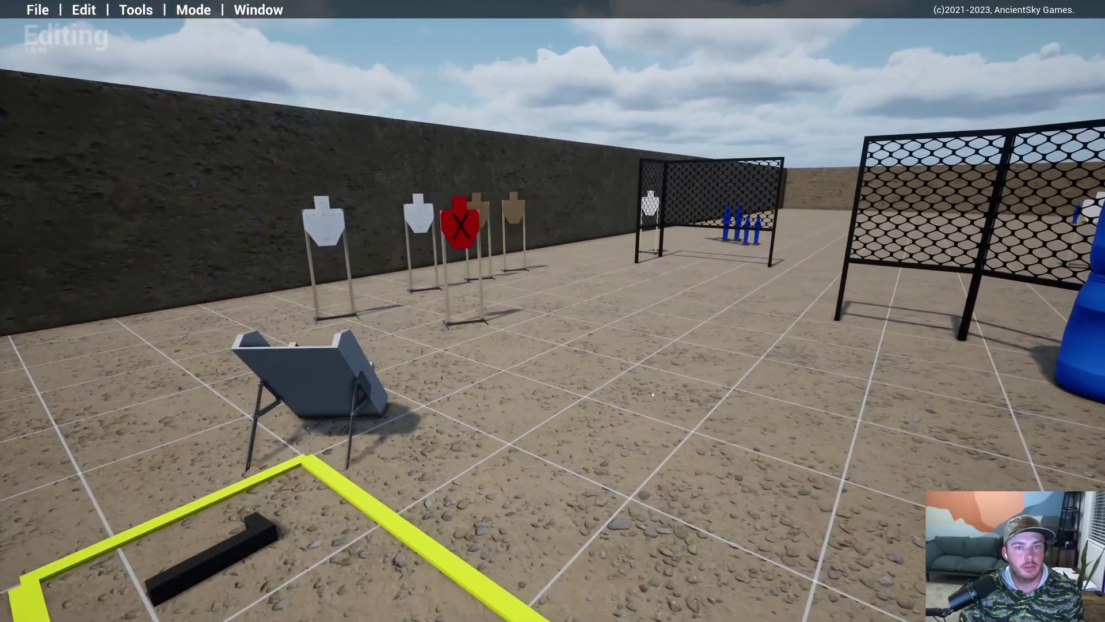
right_click_drag(653, 394, 933, 386)
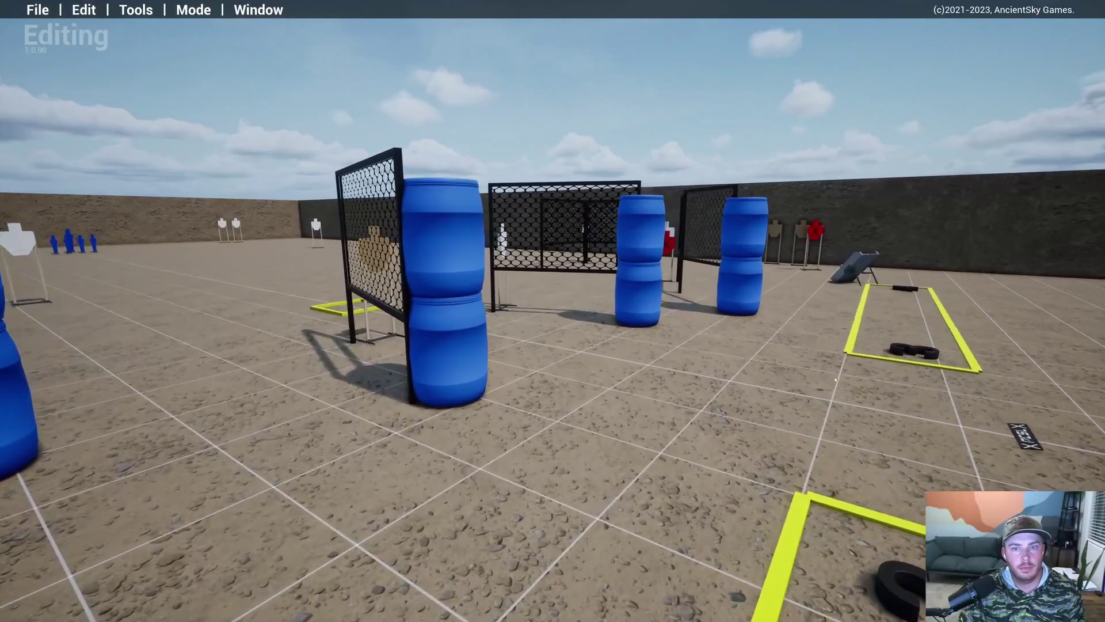
right_click_drag(835, 380, 497, 360)
key("w")
key("w")
key("s")
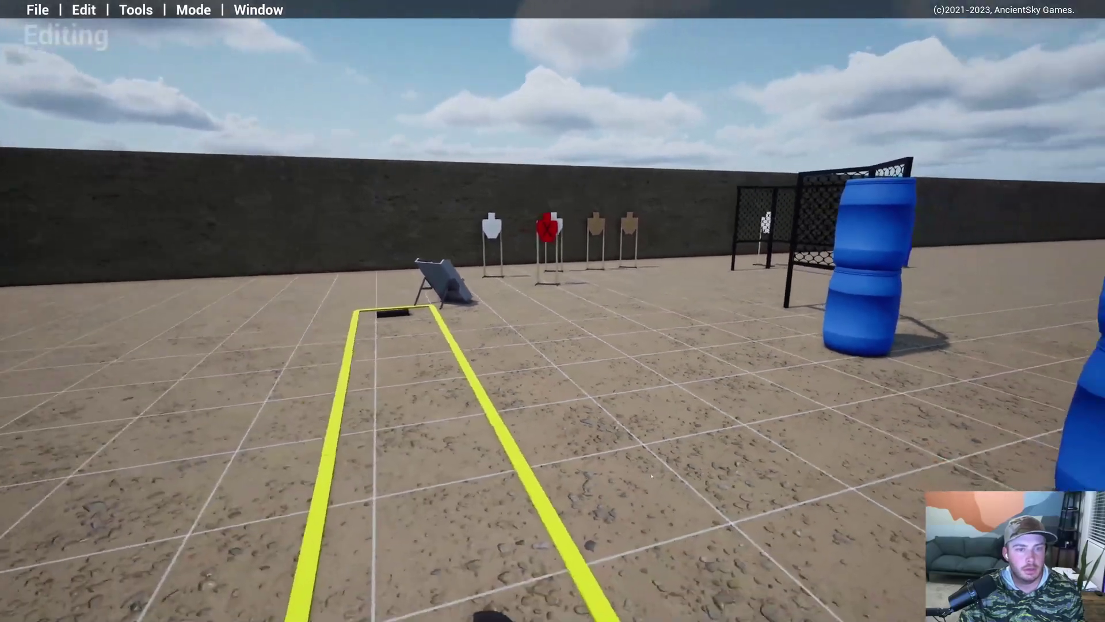
right_click_drag(516, 296, 660, 329)
key("w")
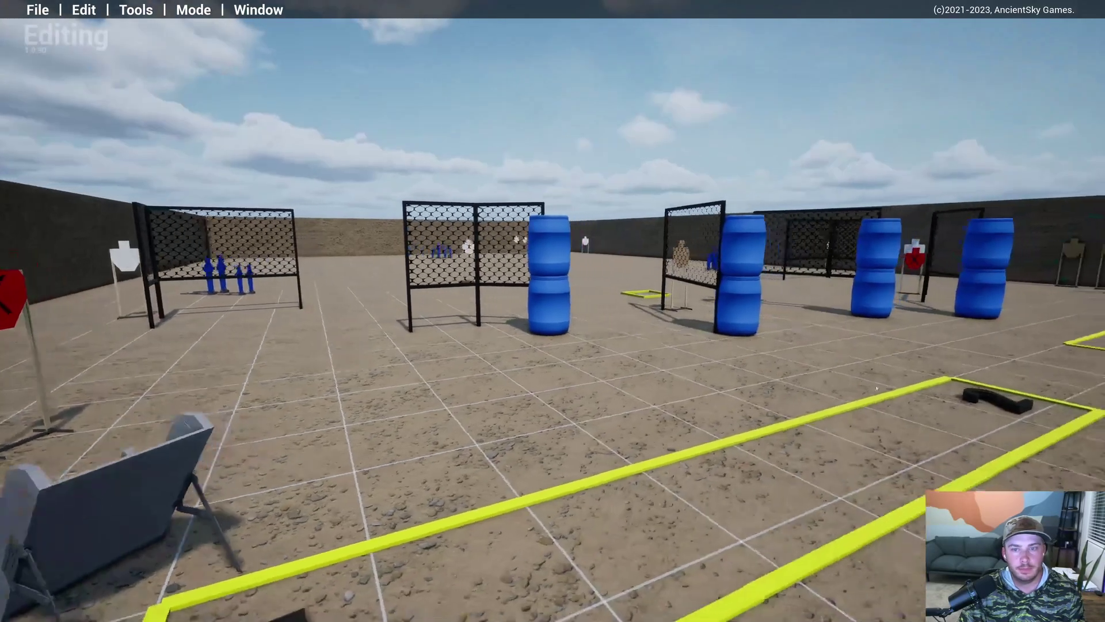
key("w")
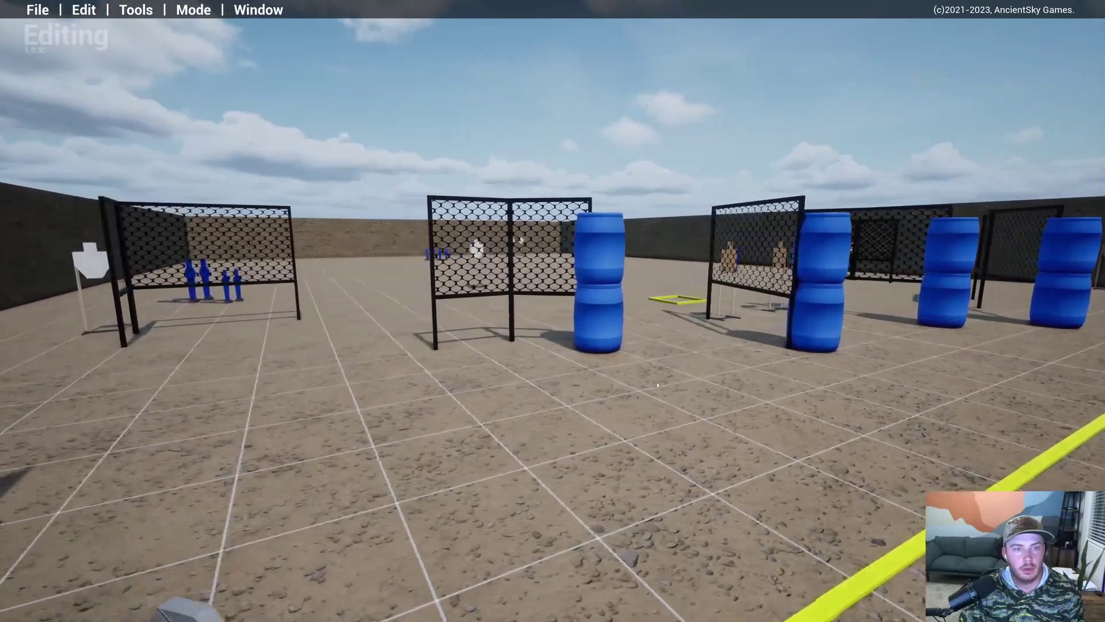
key("s")
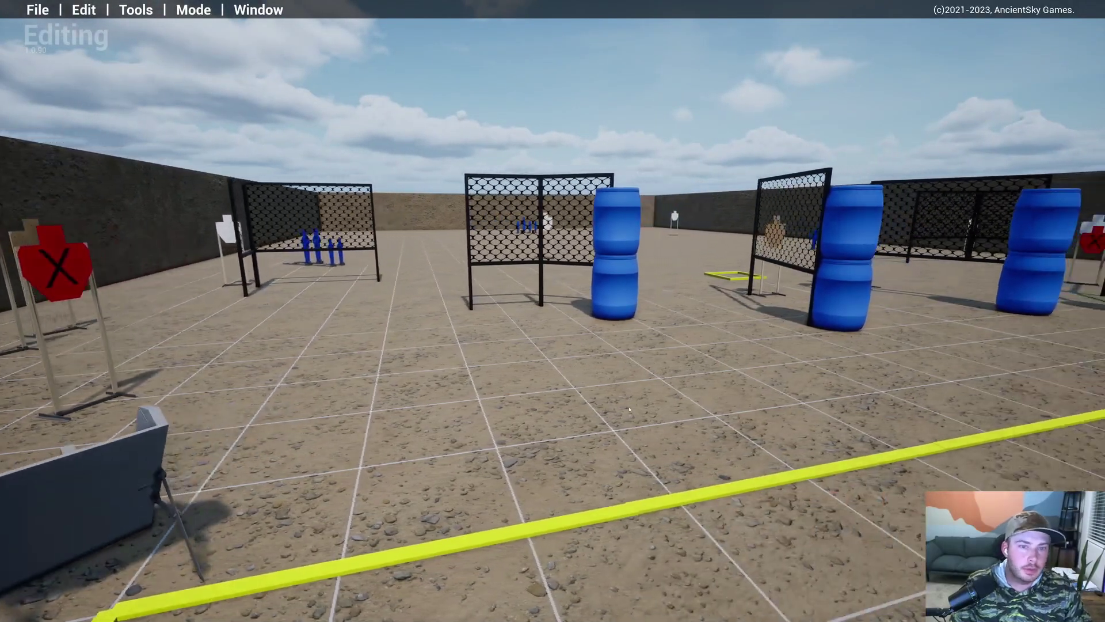
Step: Review the balance of fences, barrels and targets across the whole stage from above and at ground level
key("e")
key("d")
right_click_drag(694, 429, 624, 505)
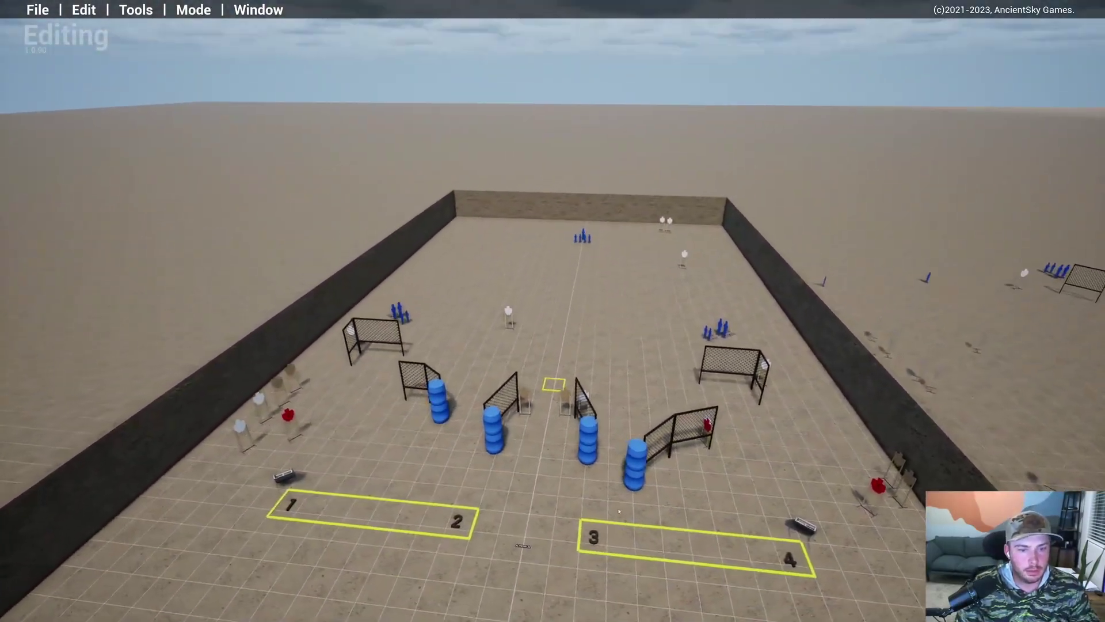
key("w")
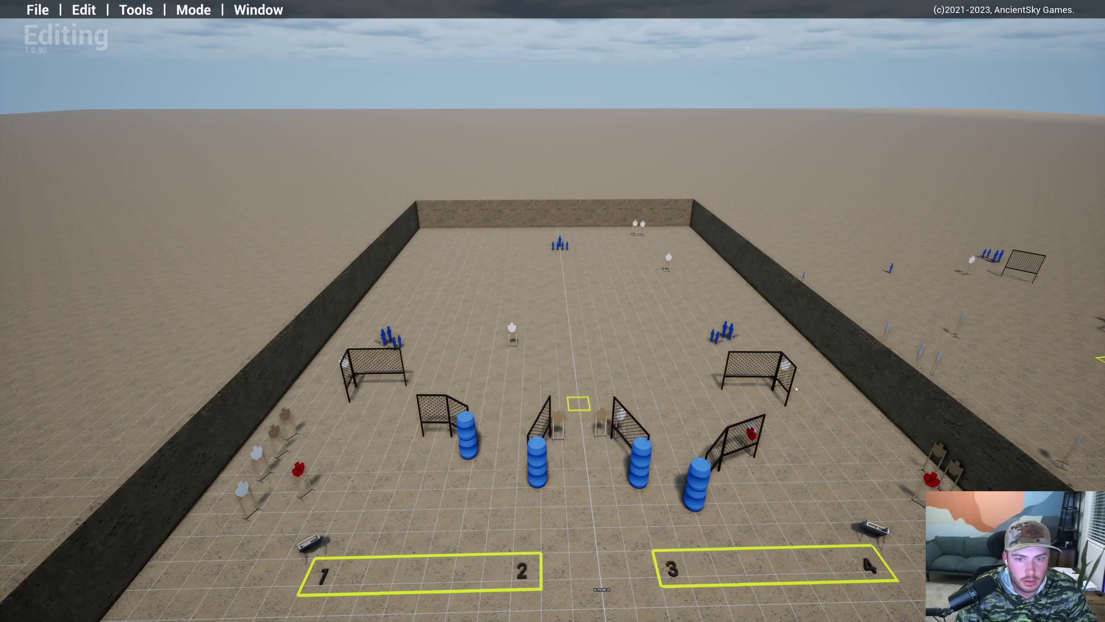
right_click_drag(781, 485, 713, 400)
key("a")
key("w")
key("a")
key("d")
key("w")
key("q")
key("a")
right_click_drag(564, 487, 754, 396)
key("d")
key("a")
key("e")
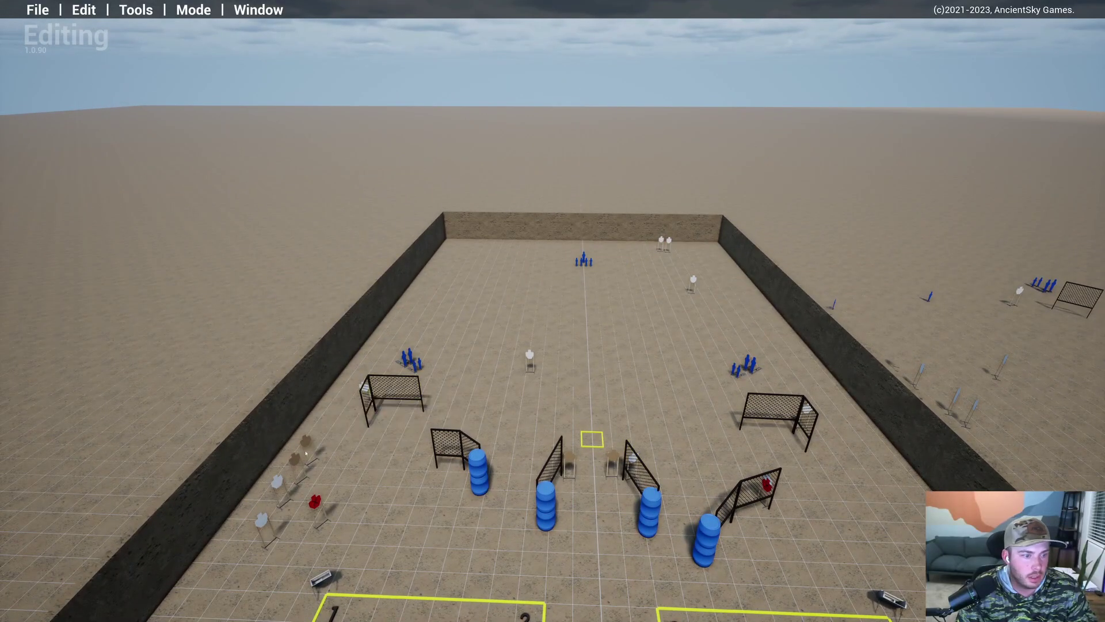
Step: Add another red no-shoot target on the open ground behind start positions 1 and 2
key("s")
right_click_drag(392, 507, 373, 526)
key("d")
key("a")
key("w")
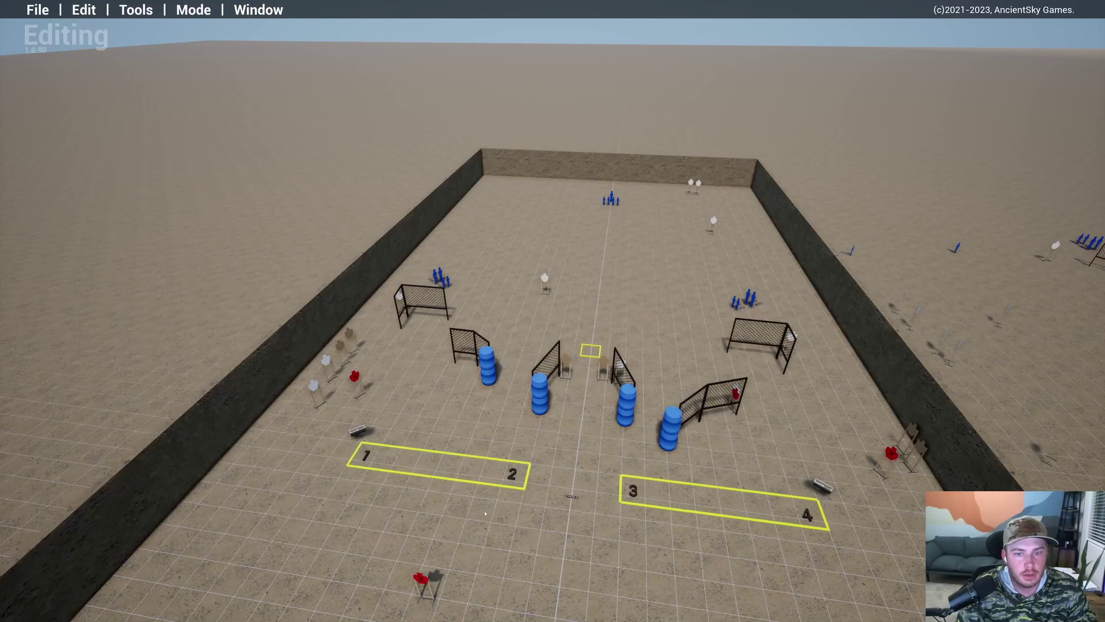
right_click_drag(509, 521, 493, 514)
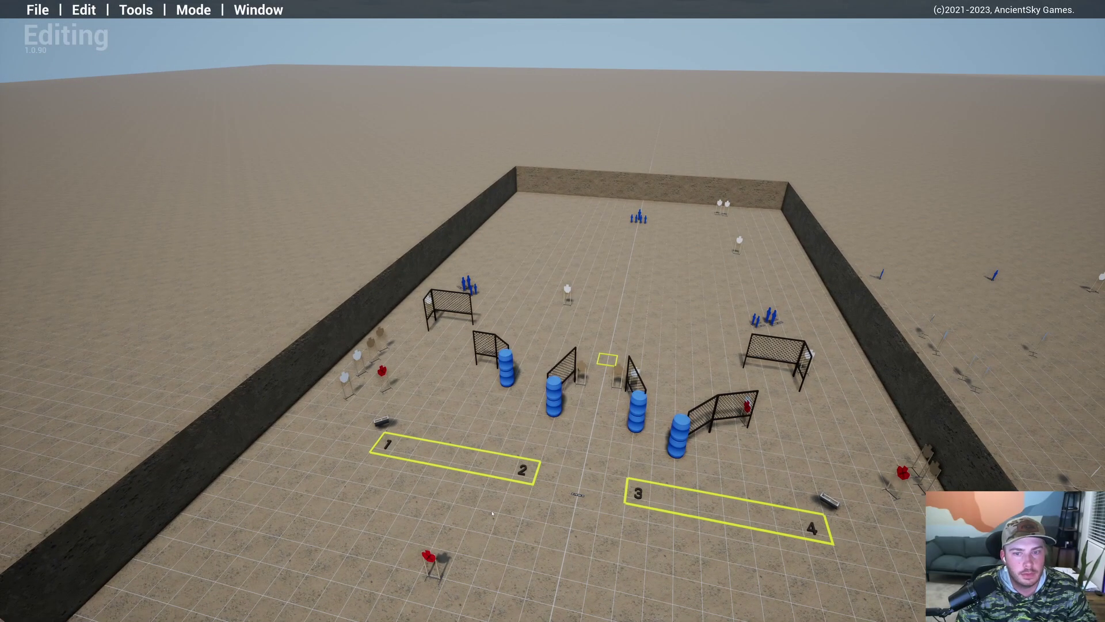
Step: Place a single blue barrel (vrps-Barricade_Simple_Barrel) in front of the group of four blue poppers near the right wall
key("d")
key("w")
right_click_drag(662, 473, 501, 352)
key("d")
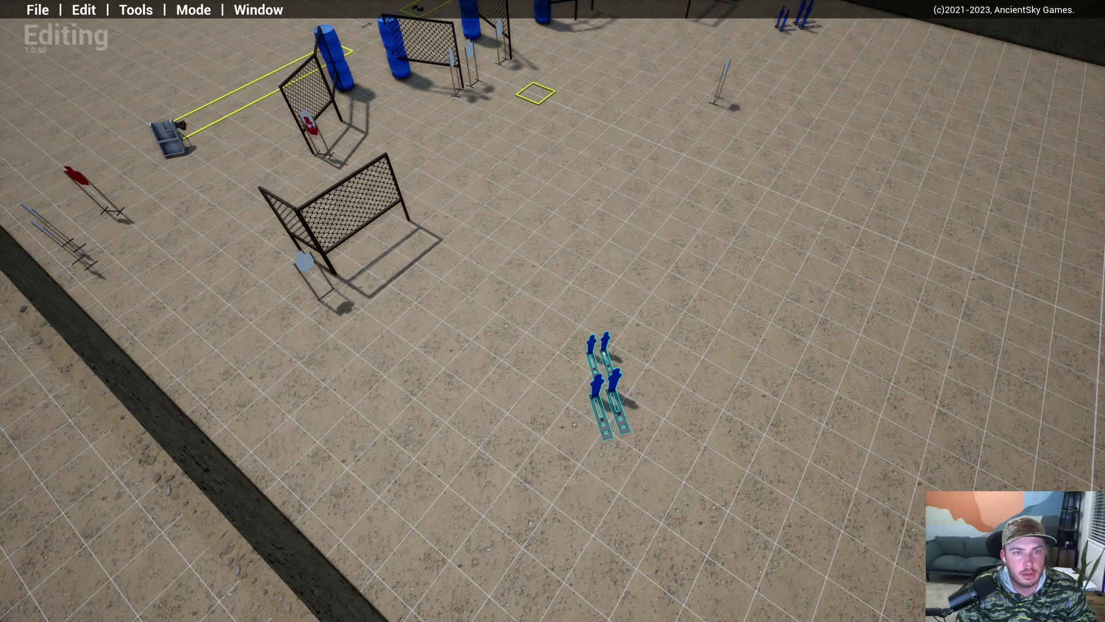
right_click_drag(604, 356, 750, 214)
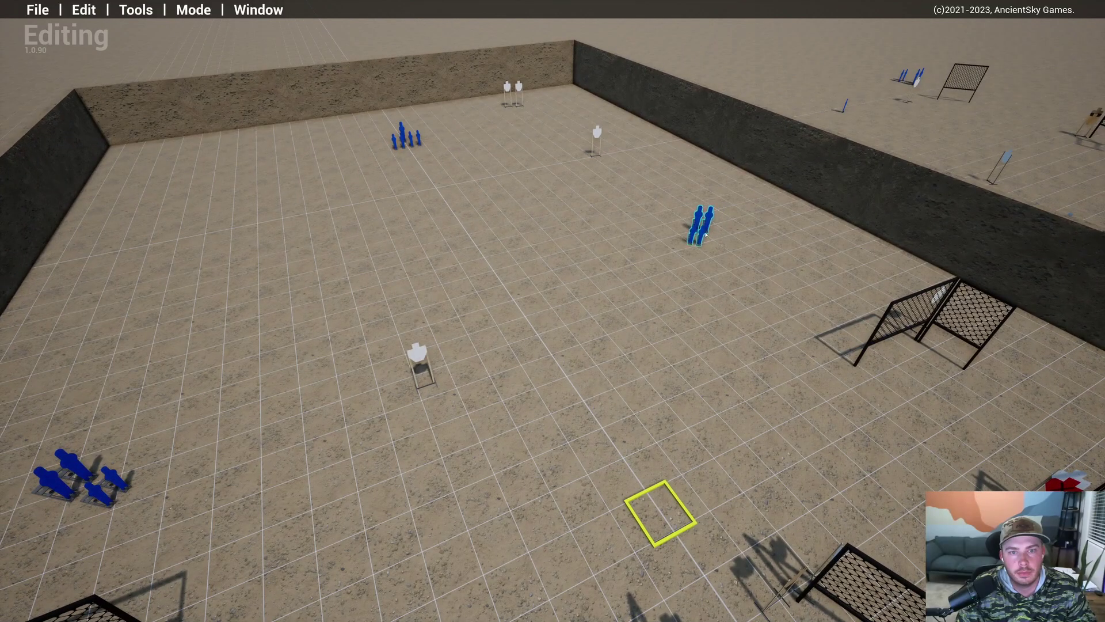
key("s")
right_click_drag(712, 234, 769, 399)
key("s")
mouse_move(634, 356)
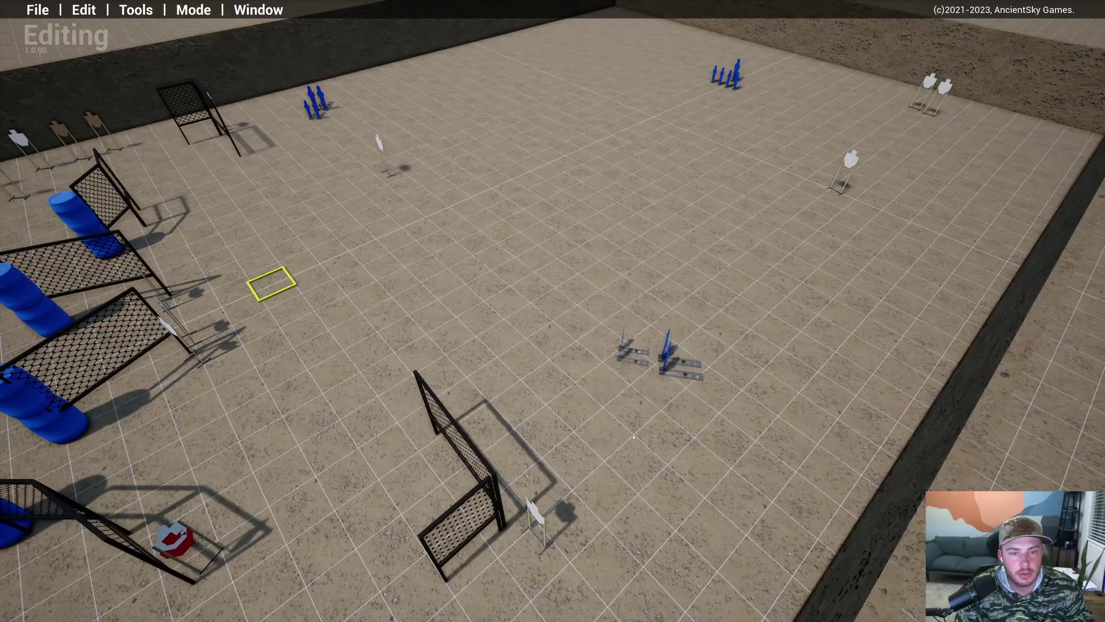
right_click_drag(634, 437, 842, 325)
key("Tab")
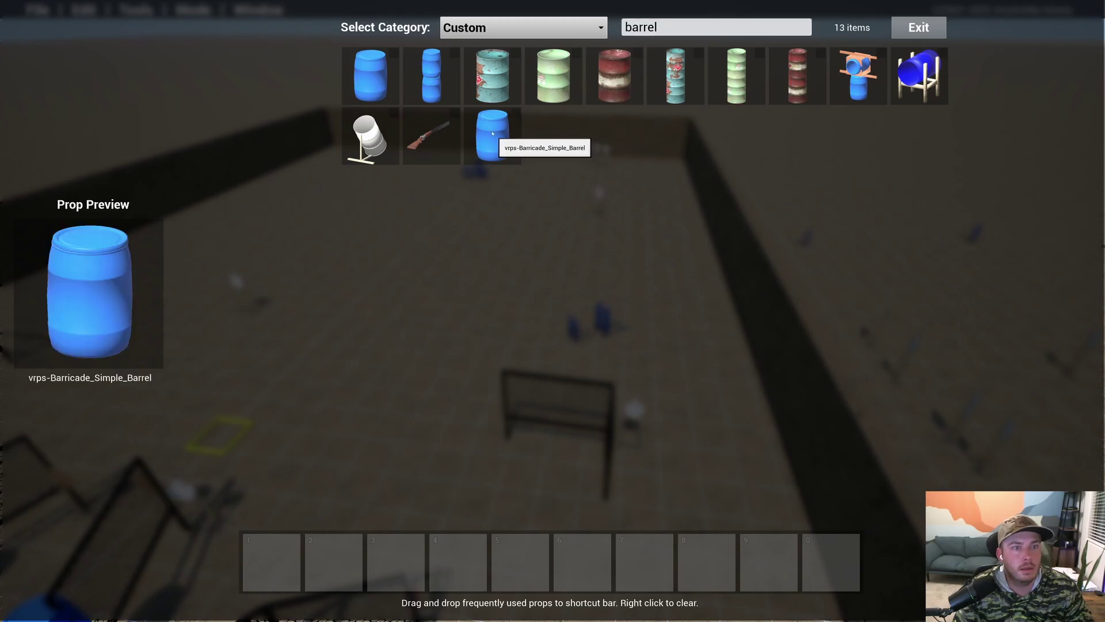
left_click(492, 133)
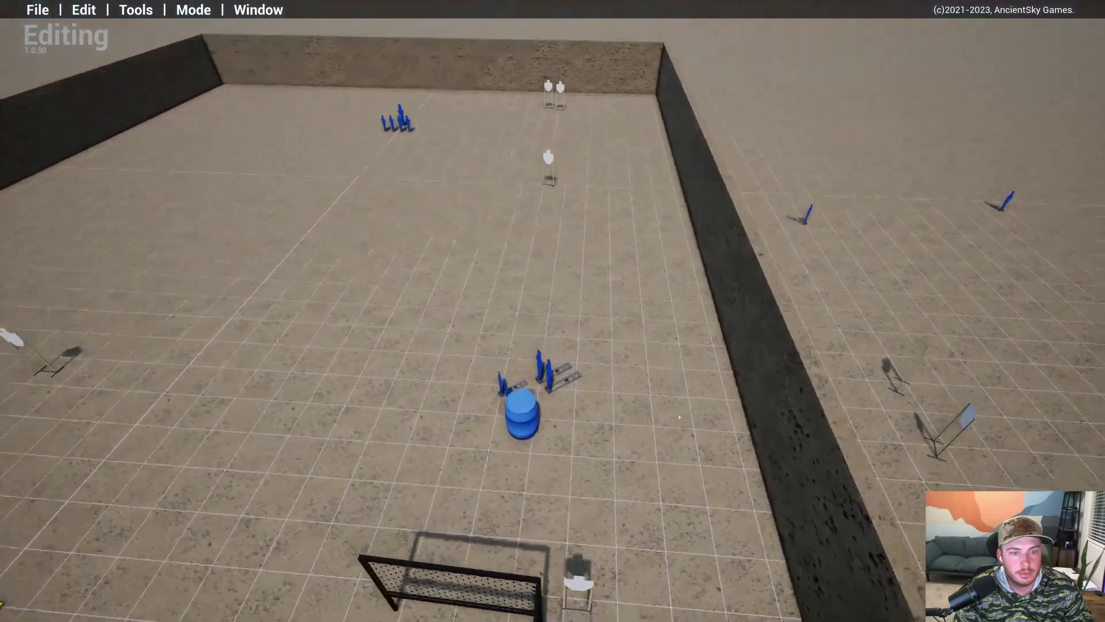
right_click_drag(679, 417, 723, 330)
key("w")
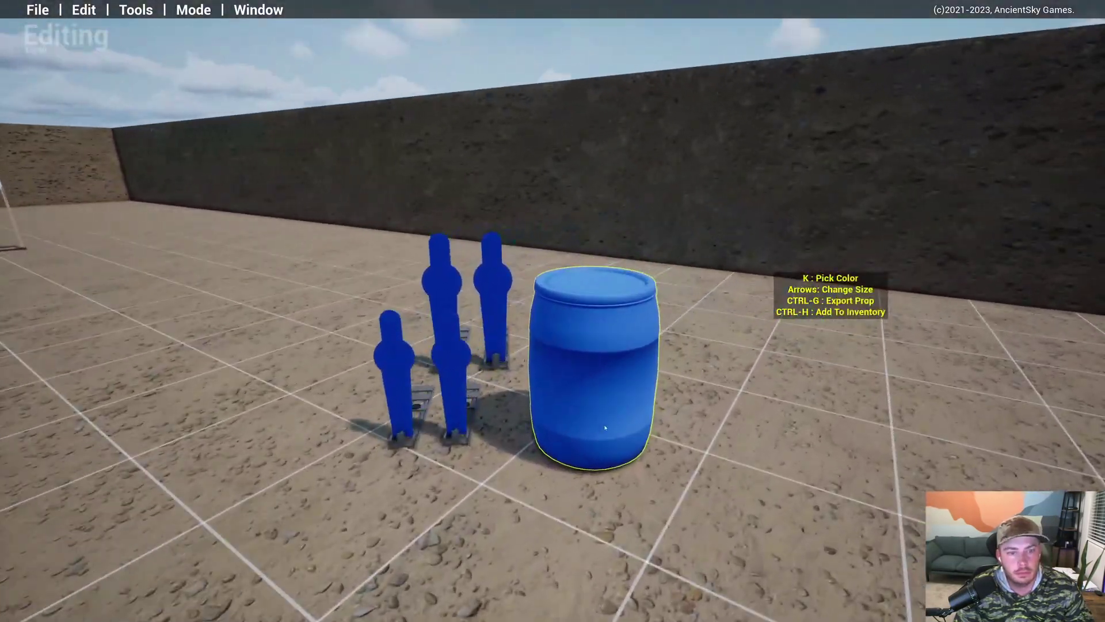
Step: Place a copy of the single blue barrel in front of the blue popper group near the left wall
key("s")
right_click_drag(586, 441, 669, 551)
right_click_drag(634, 346, 766, 271)
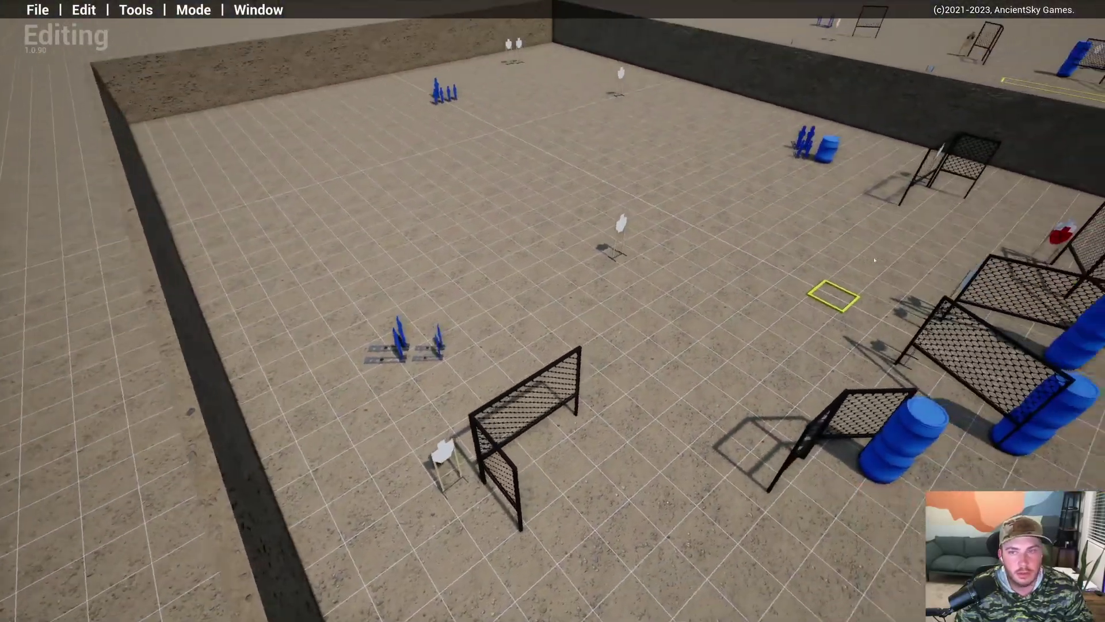
key("ctrl+c")
key("ctrl+v")
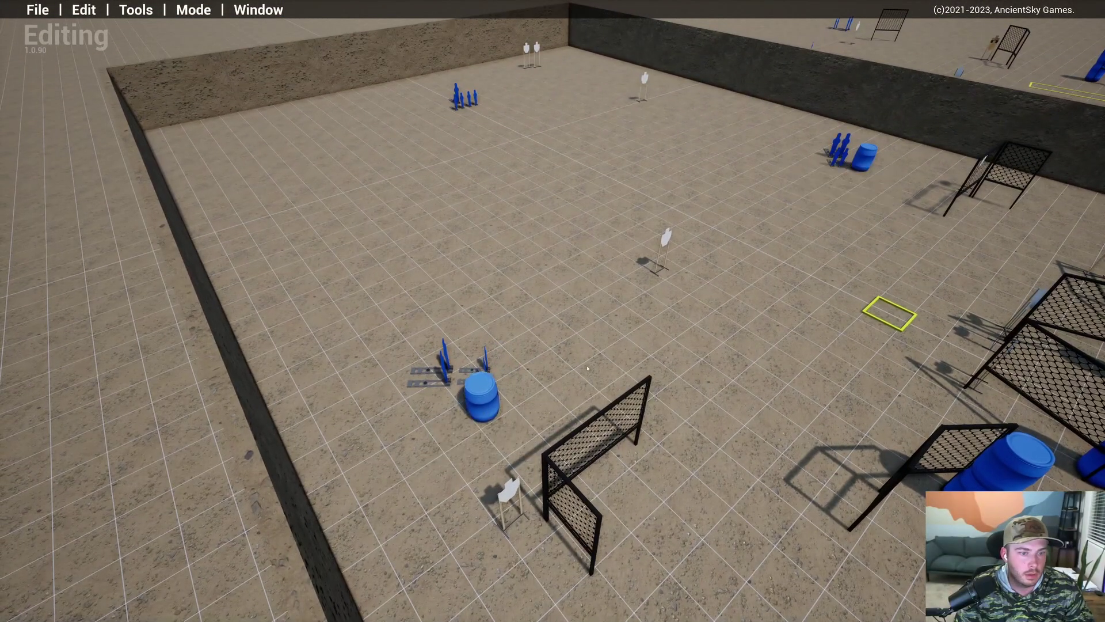
Step: Remove the red no-shoot target from the open ground behind start positions 1 and 2
key("s")
right_click_drag(588, 369, 412, 333)
key("w")
key("d")
key("s")
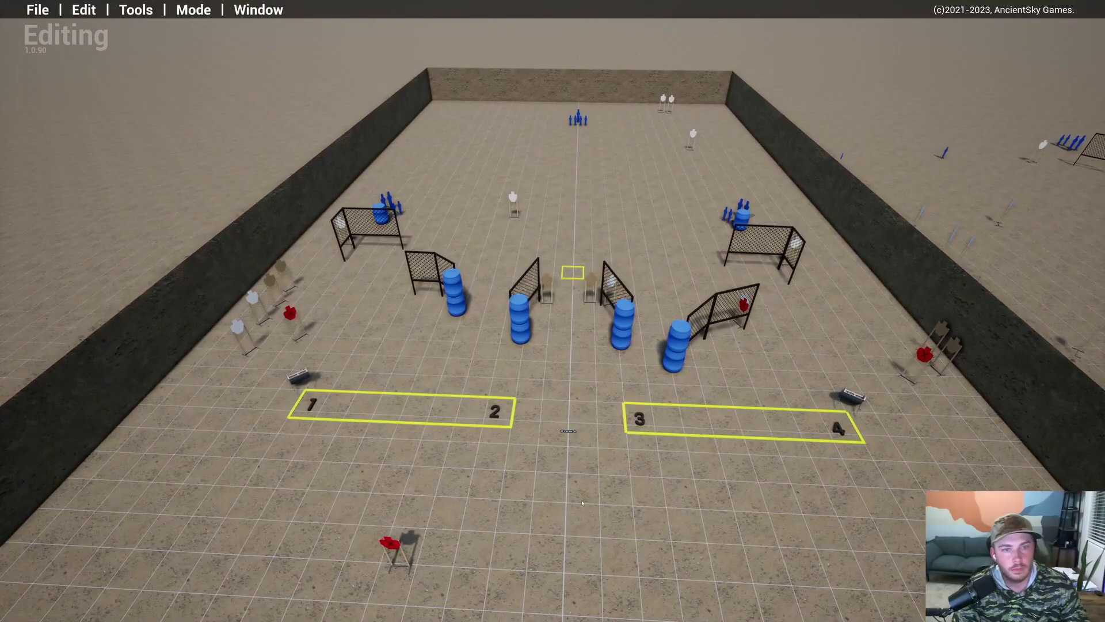
right_click_drag(402, 545, 510, 527)
key("a")
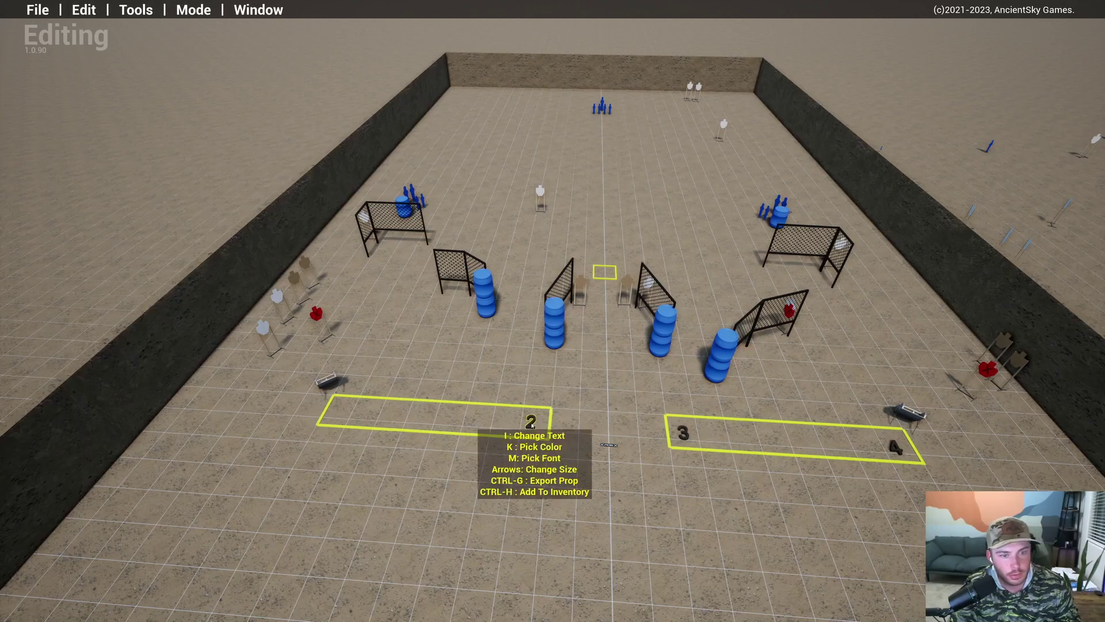
Step: Remove the number labels from the corners of the two yellow start boxes
right_click_drag(804, 536, 831, 540)
key("d")
key("a")
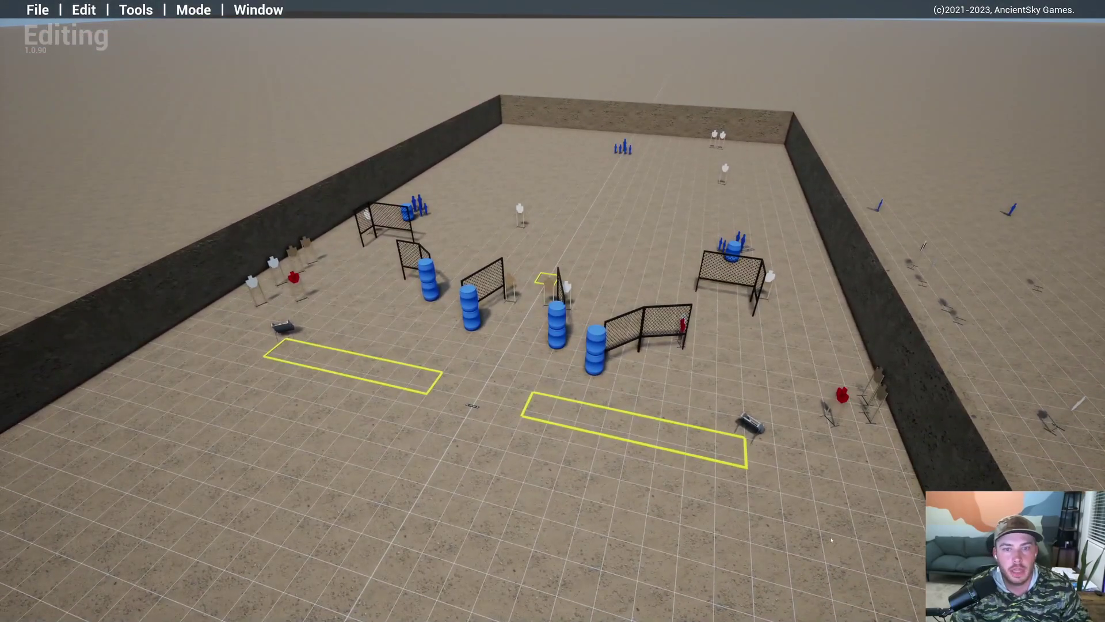
Step: Review the overall stage balance from above and check the left fence and barrel sightlines at ground level
right_click_drag(672, 530, 765, 530)
key("a")
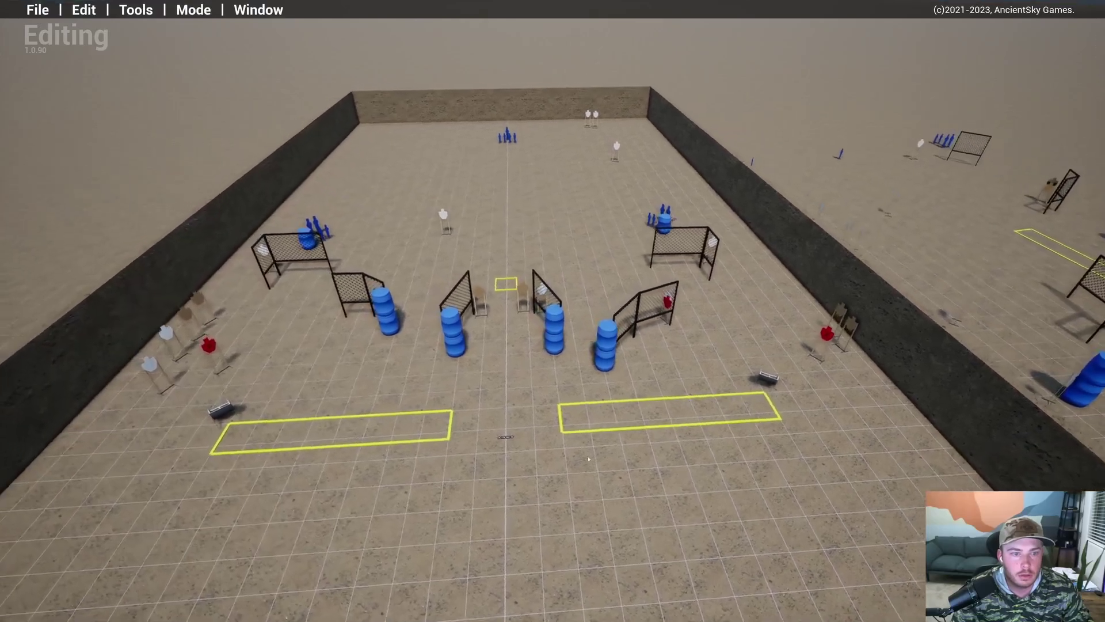
right_click_drag(536, 400, 561, 487)
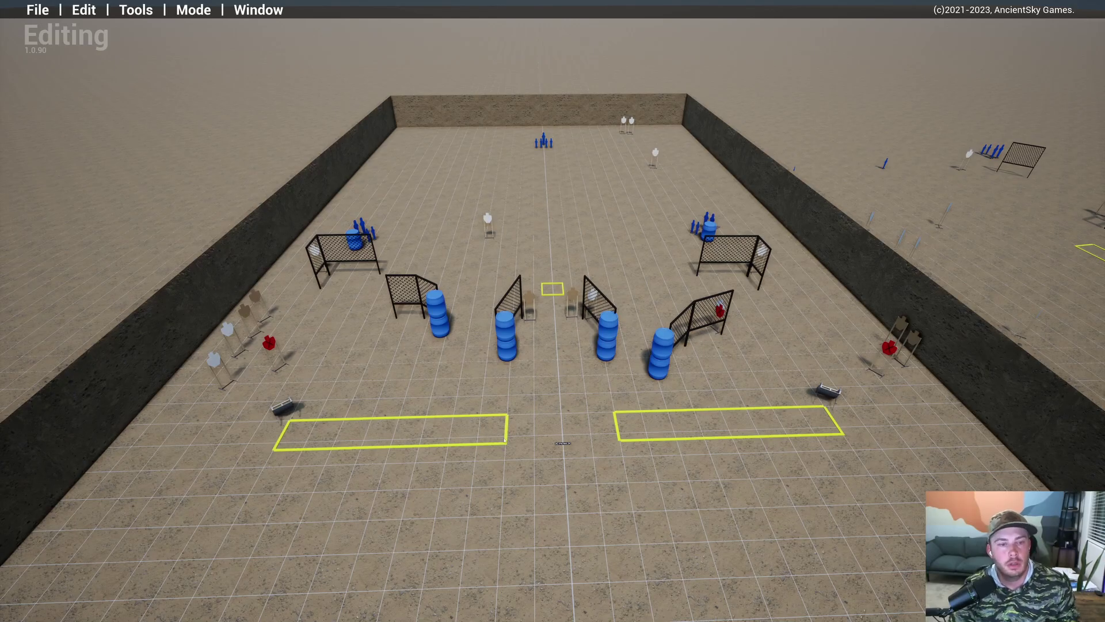
right_click_drag(549, 397, 512, 312)
key("w")
key("w")
key("a")
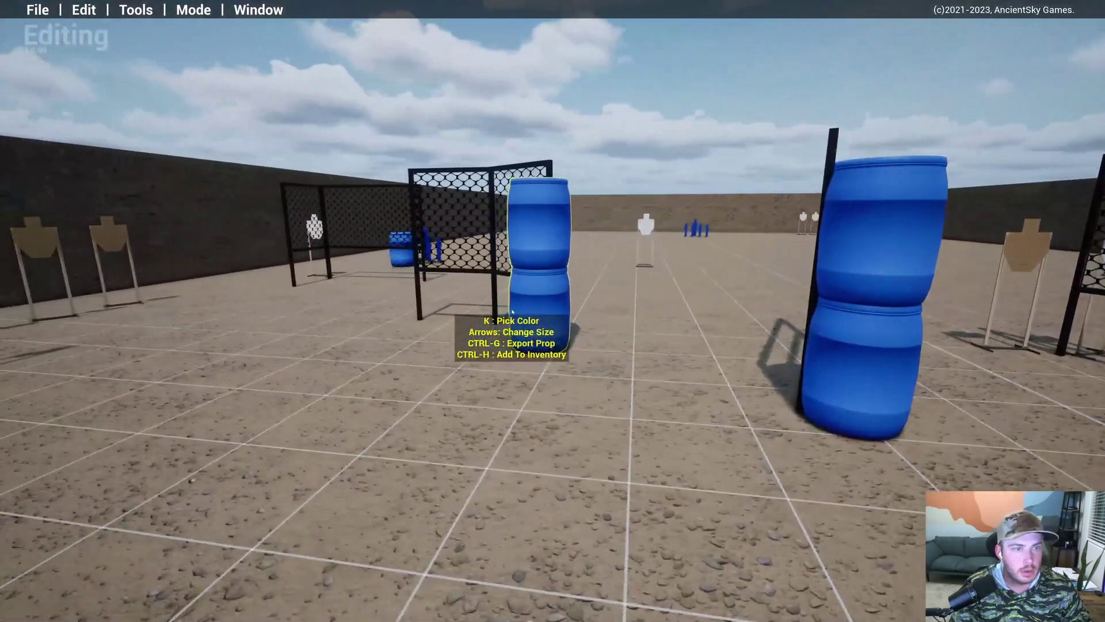
key("a")
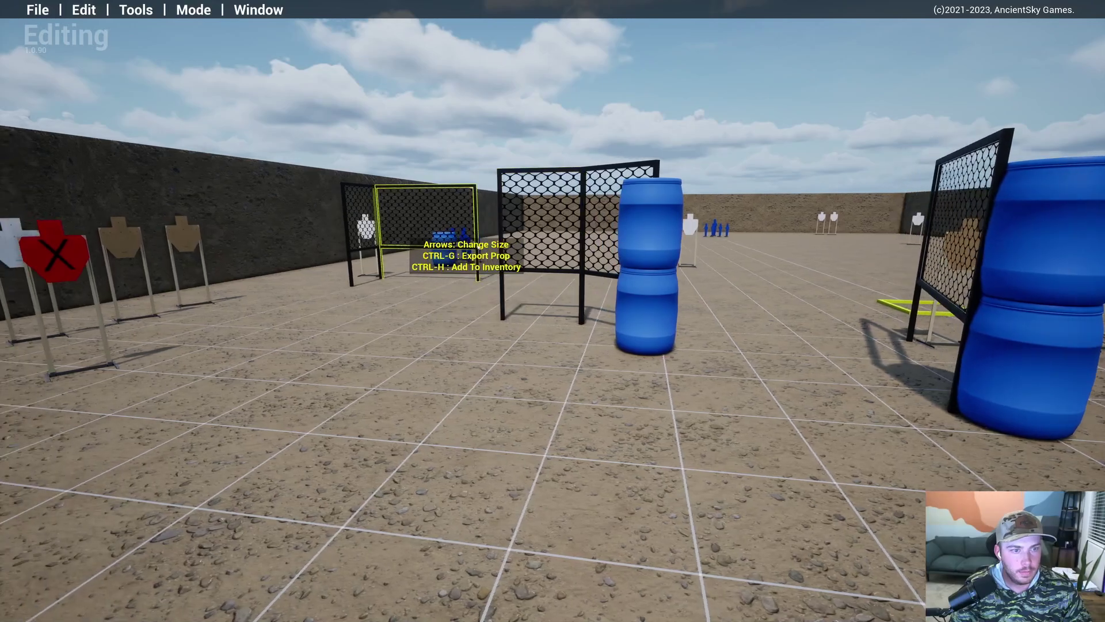
right_click_drag(550, 389, 568, 481)
key("w")
key("d")
key("s")
key("a")
key("d")
key("a")
key("e")
key("d")
key("q")
key("e")
key("d")
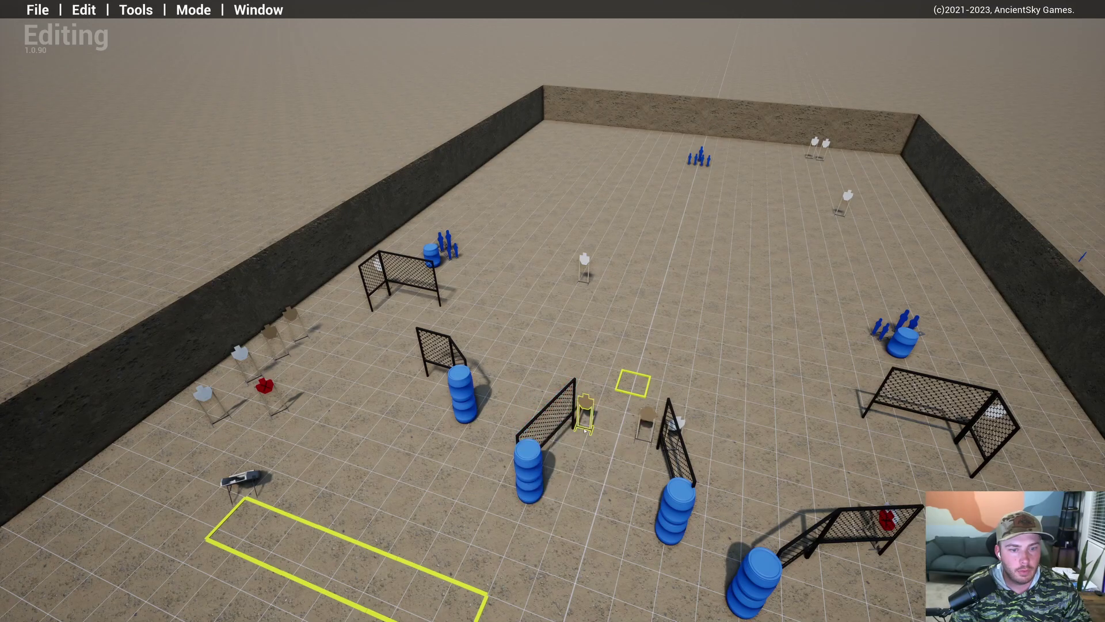
Step: Examine which targets the fences and barrels hide, from the left start box across to the right wall
key("a")
key("q")
right_click_drag(608, 483, 589, 519)
key("w")
key("s")
key("e")
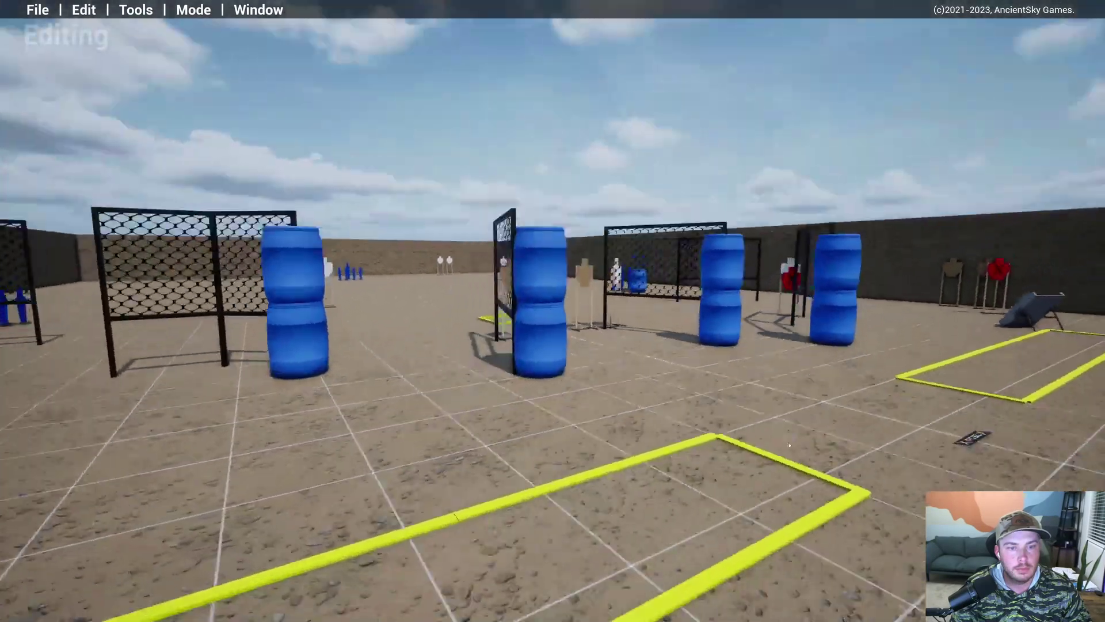
right_click_drag(677, 536, 645, 319)
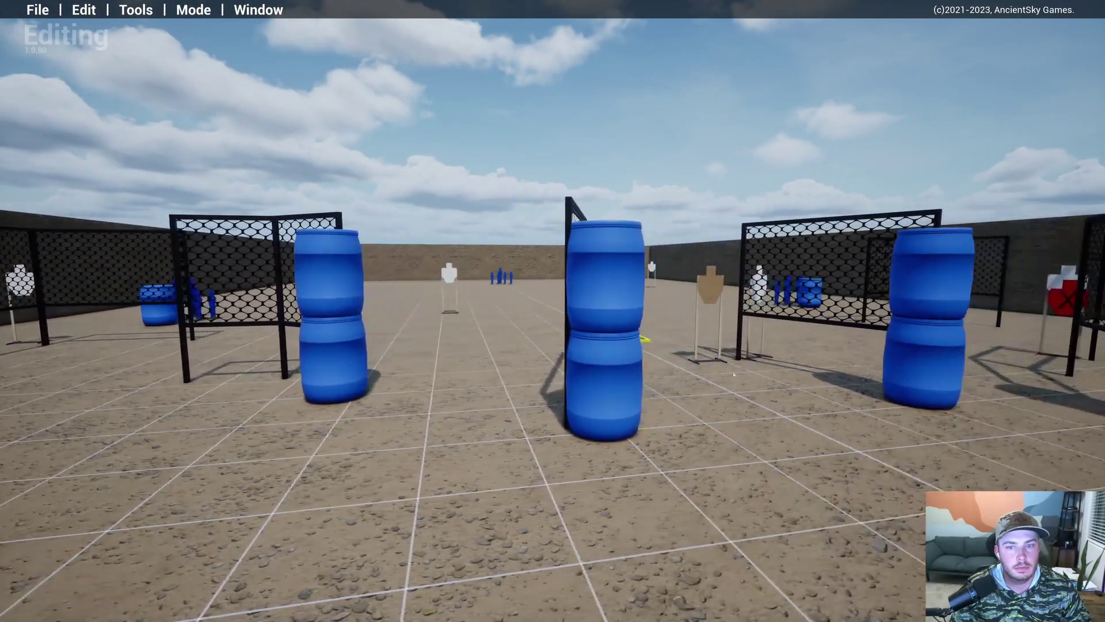
right_click_drag(707, 363, 484, 479)
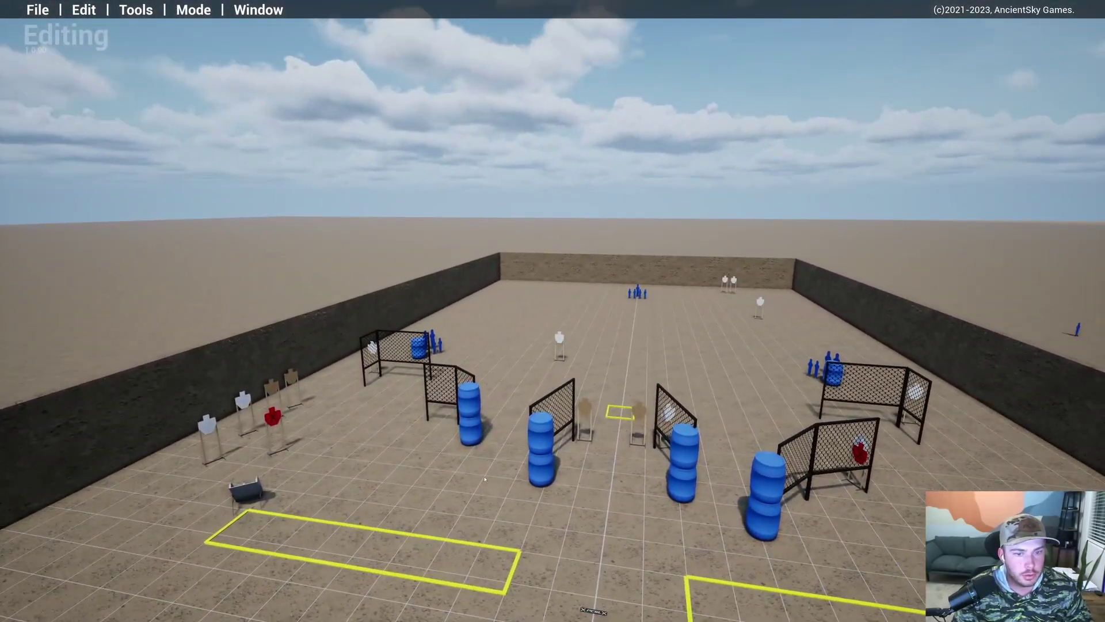
right_click_drag(521, 478, 555, 464)
key("d")
key("w")
key("w")
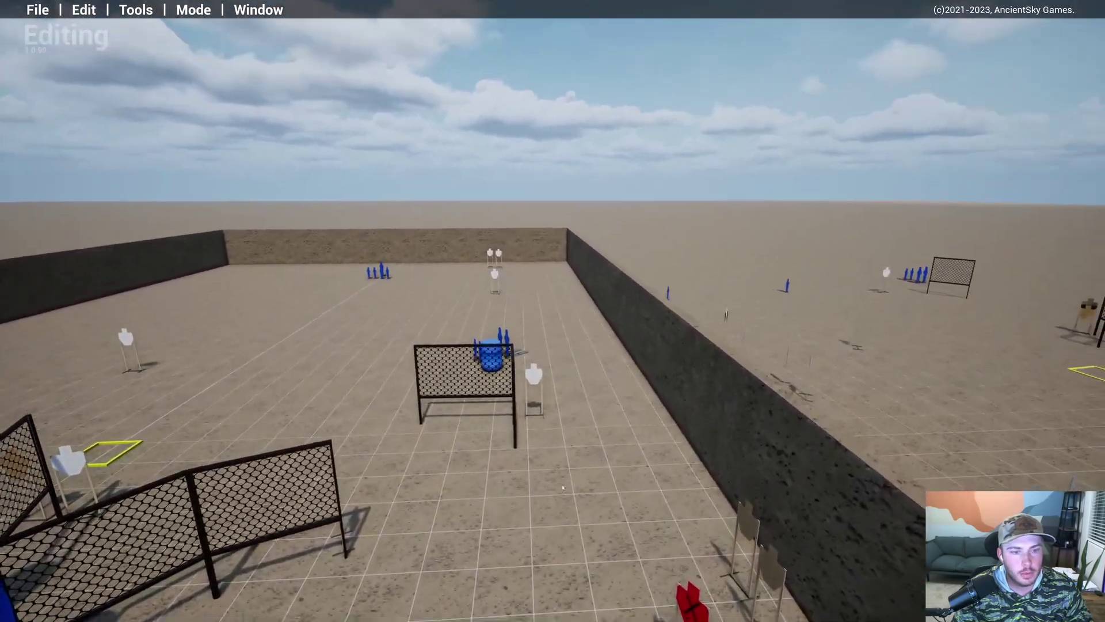
Step: Add PCSL black hard cover to both sides of the white target behind the rear left fence, leaving a vertical centre strip
key("a")
key("a")
right_click_drag(526, 389, 456, 375)
key("s")
key("a")
key("w")
key("d")
key("Delete")
key("w")
key("Tab")
left_click(535, 30)
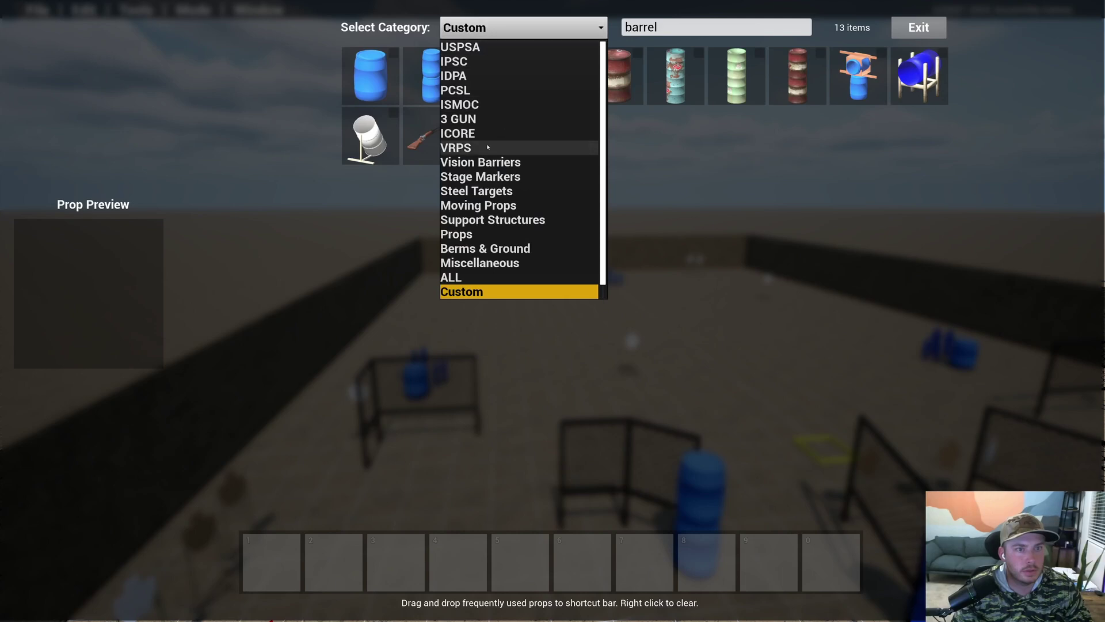
left_click(488, 94)
left_click(557, 191)
key("a")
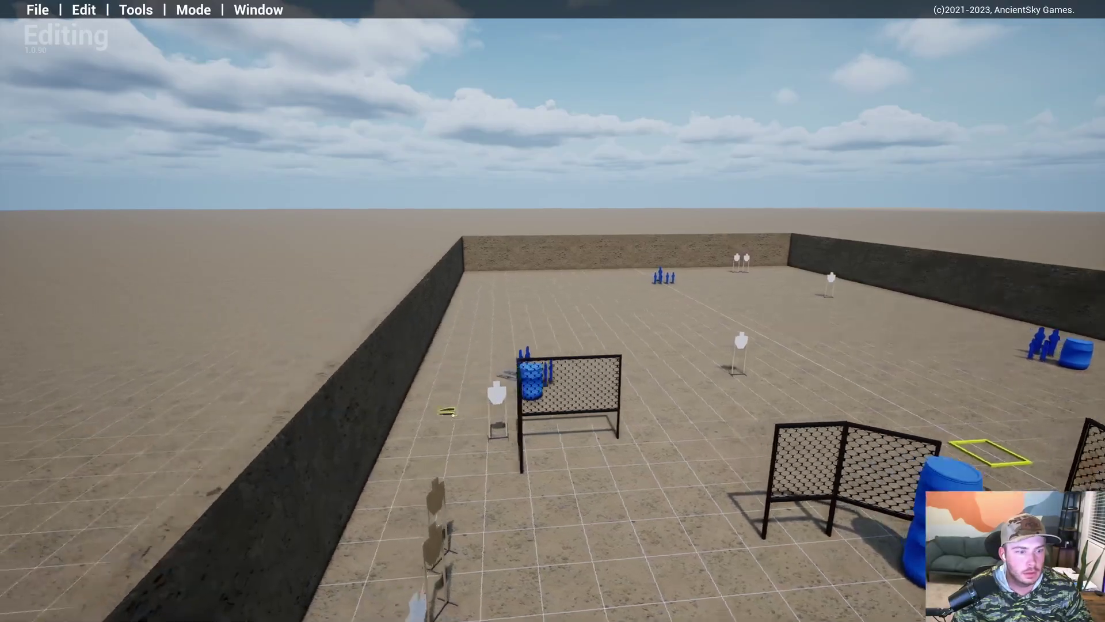
key("w")
key("d")
key("s")
key("d")
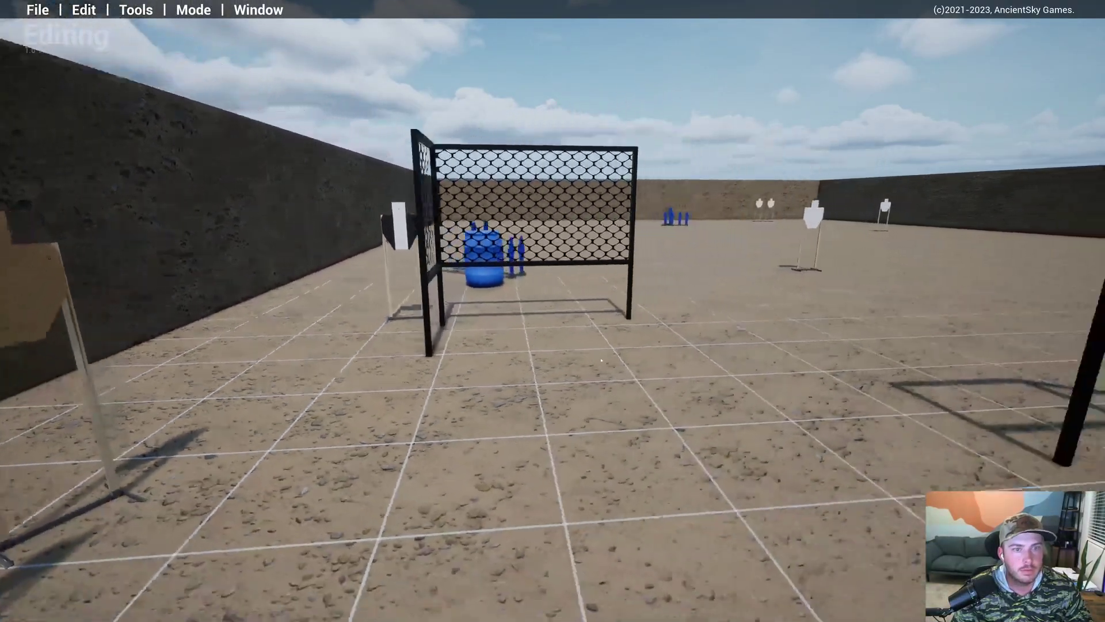
Step: Add matching two-sided black hard cover to the white target behind the rear right fence
right_click_drag(567, 357, 632, 409)
key("e")
key("w")
key("Tab")
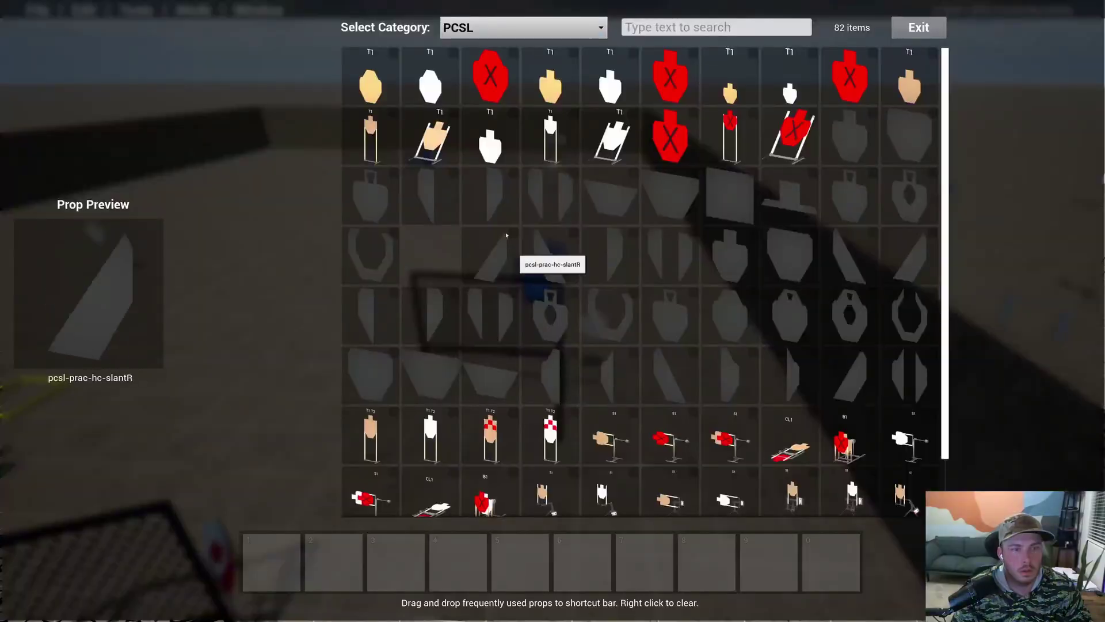
left_click(506, 214)
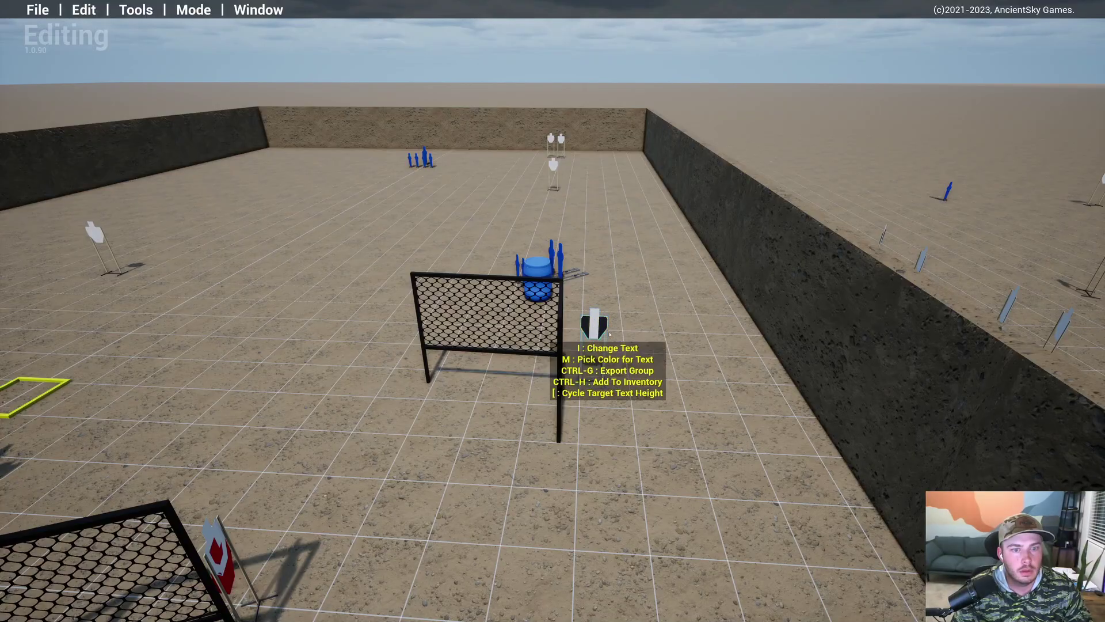
Step: Check the hard-covered targets and the open centre targets at ground level across the barrel line
key("s")
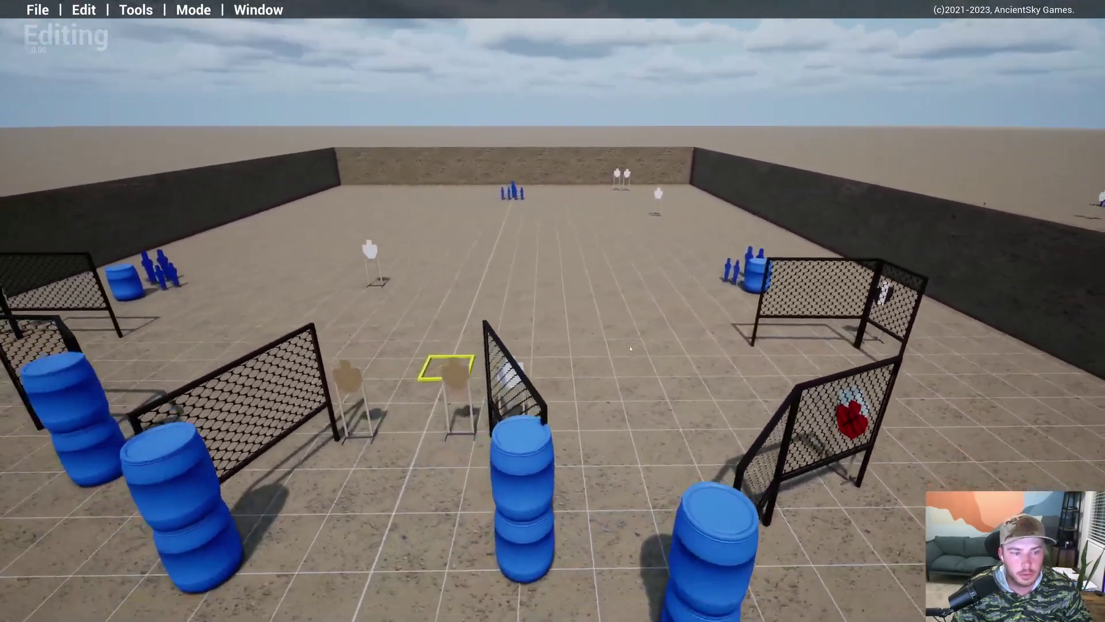
key("a")
key("w")
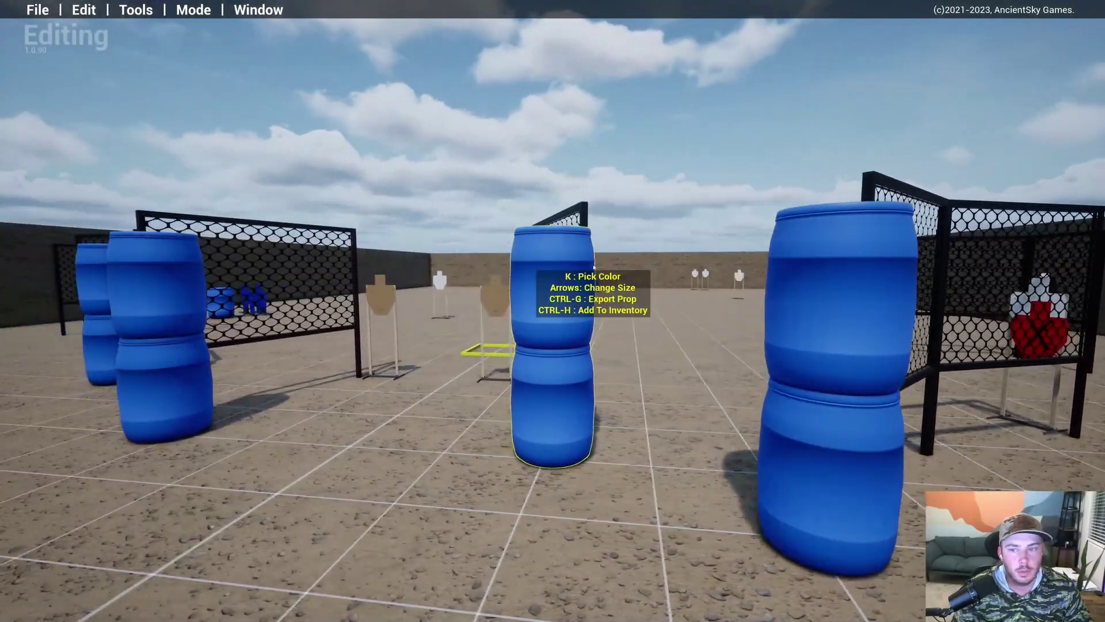
right_click_drag(594, 267, 682, 299)
key("a")
key("a")
key("s")
key("w")
key("a")
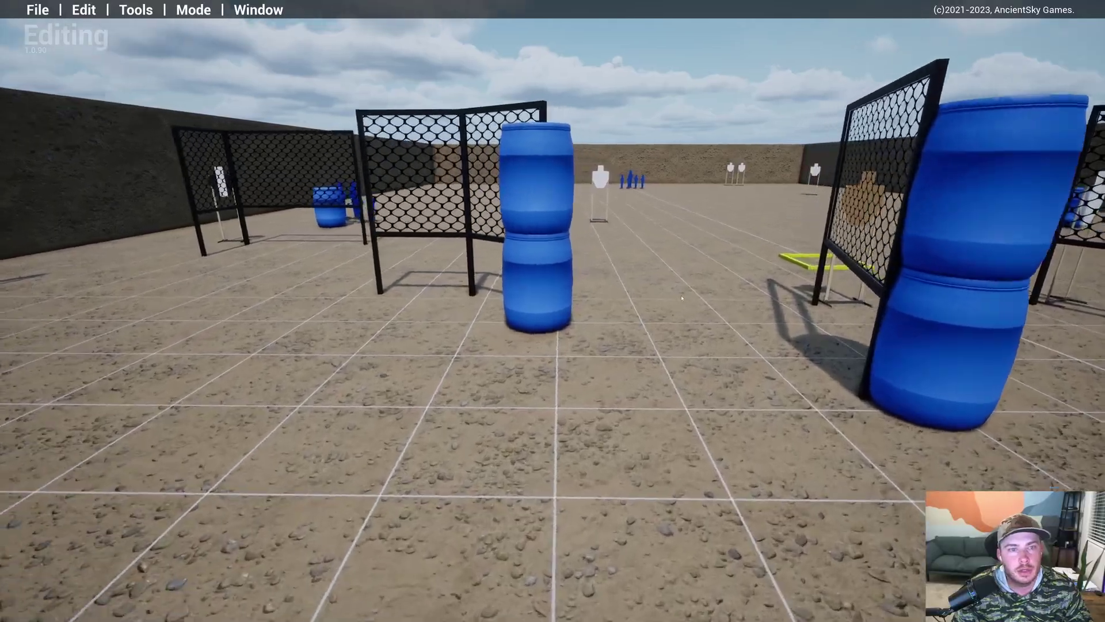
Step: Cover the right half of the free-standing white target left of the centre line with PCSL black hard cover
key("Tab")
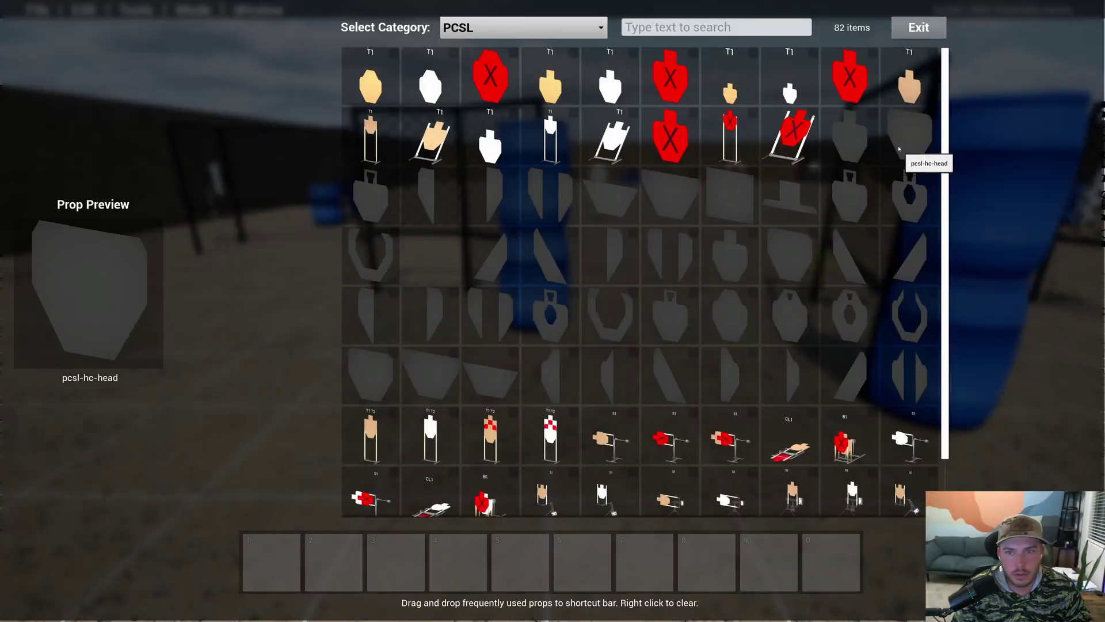
left_click(439, 308)
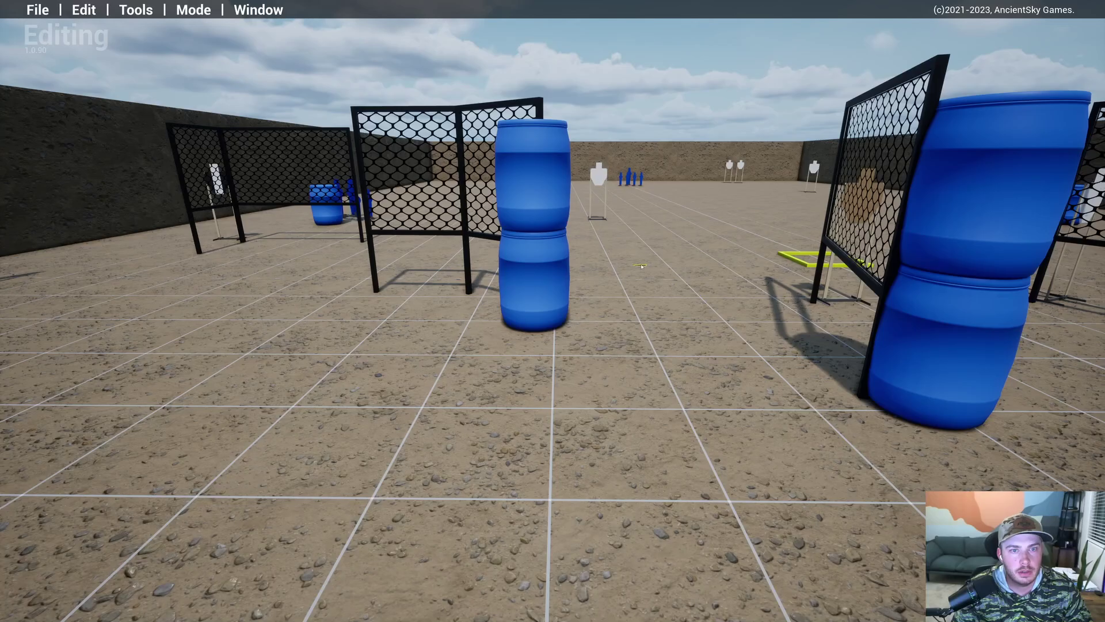
key("Tab")
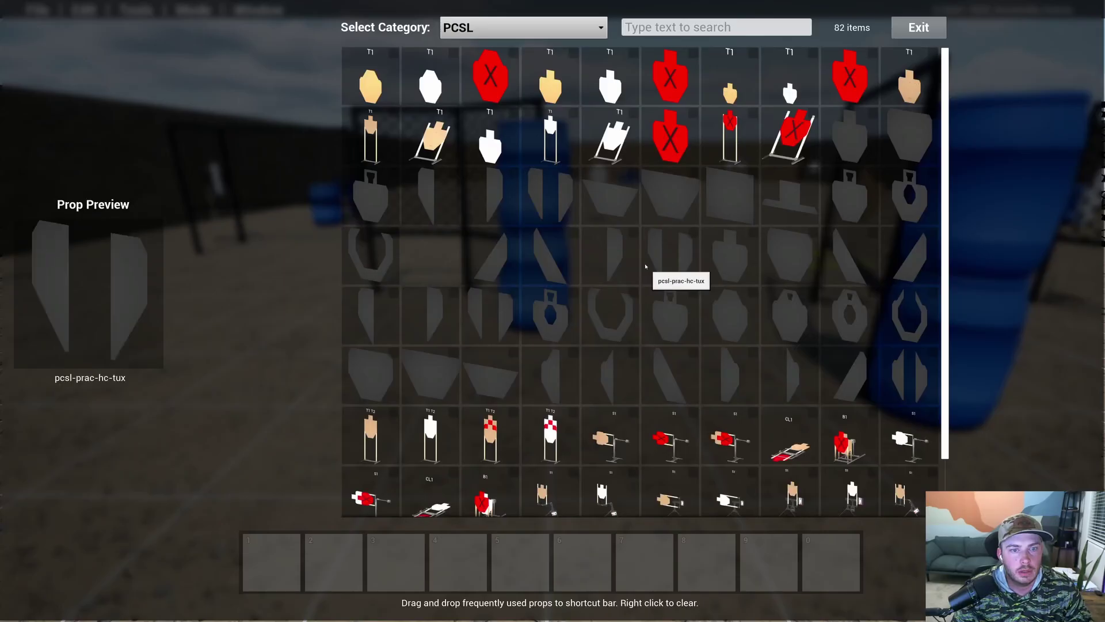
left_click(487, 191)
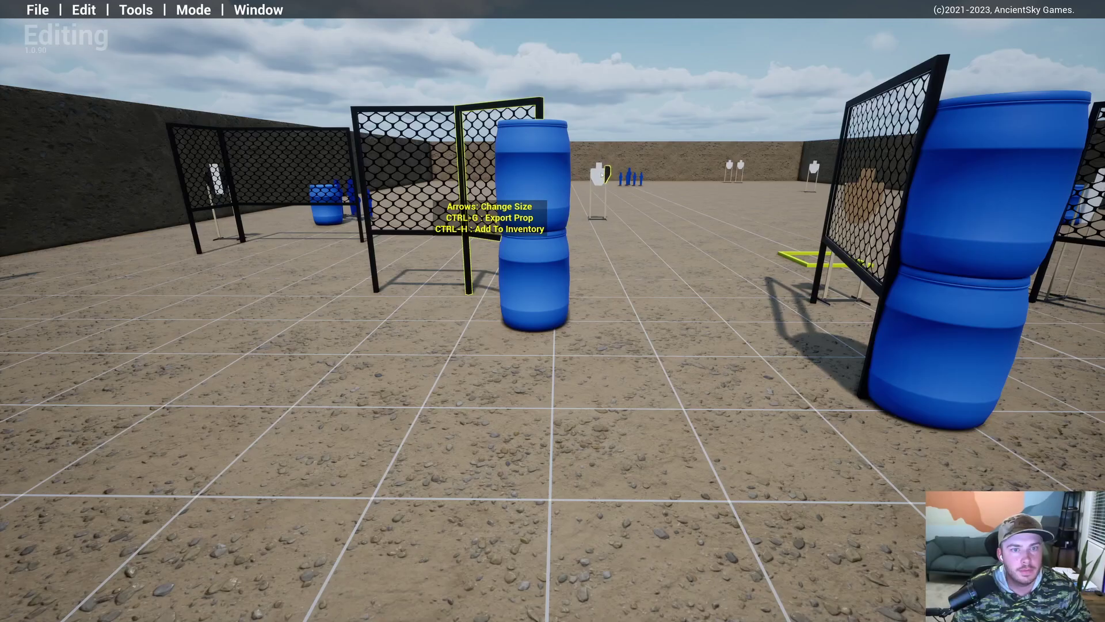
left_click(602, 175)
Step: Check the half-covered centre target from the left start box and inspect the no-shoot target behind the front right fence
key("s")
key("a")
right_click_drag(501, 314, 572, 197)
key("d")
key("a")
key("d")
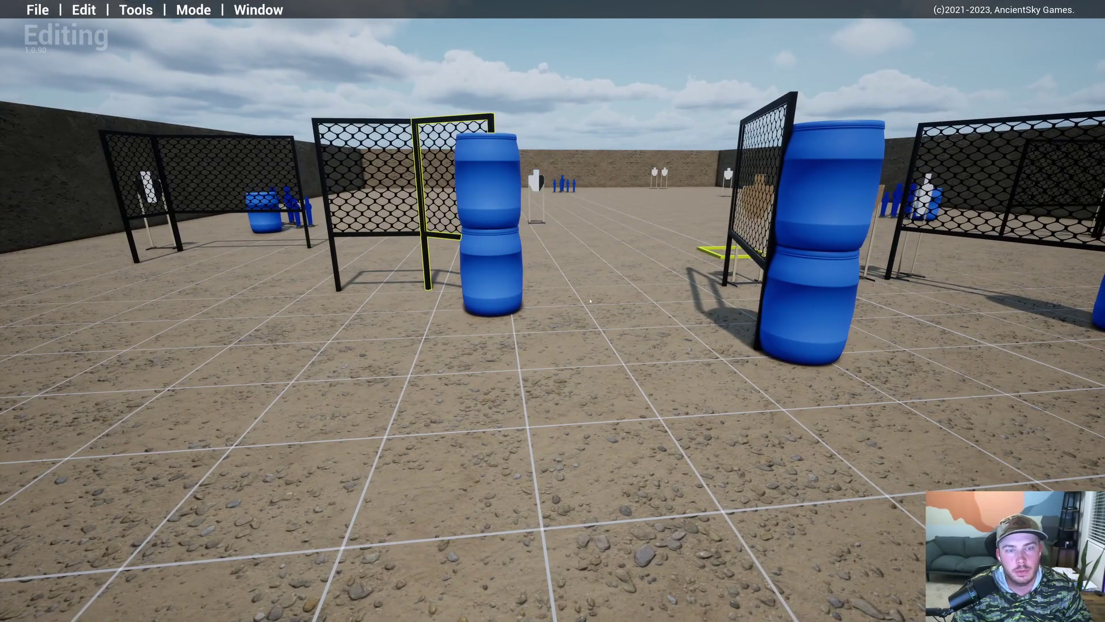
key("s")
right_click_drag(590, 301, 785, 299)
key("d")
key("w")
key("a")
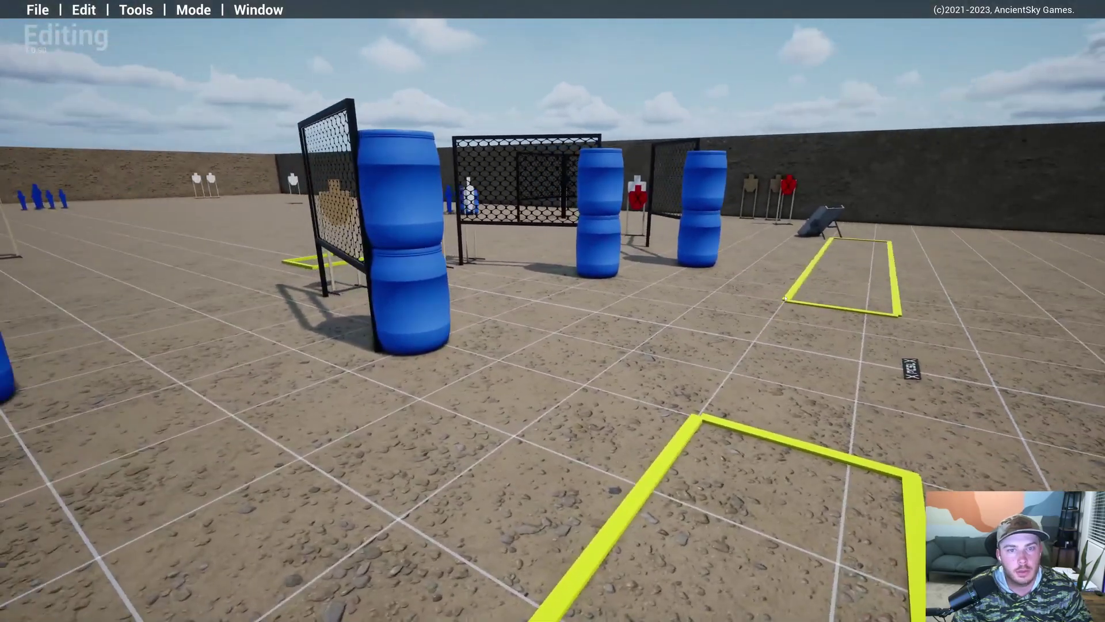
key("w")
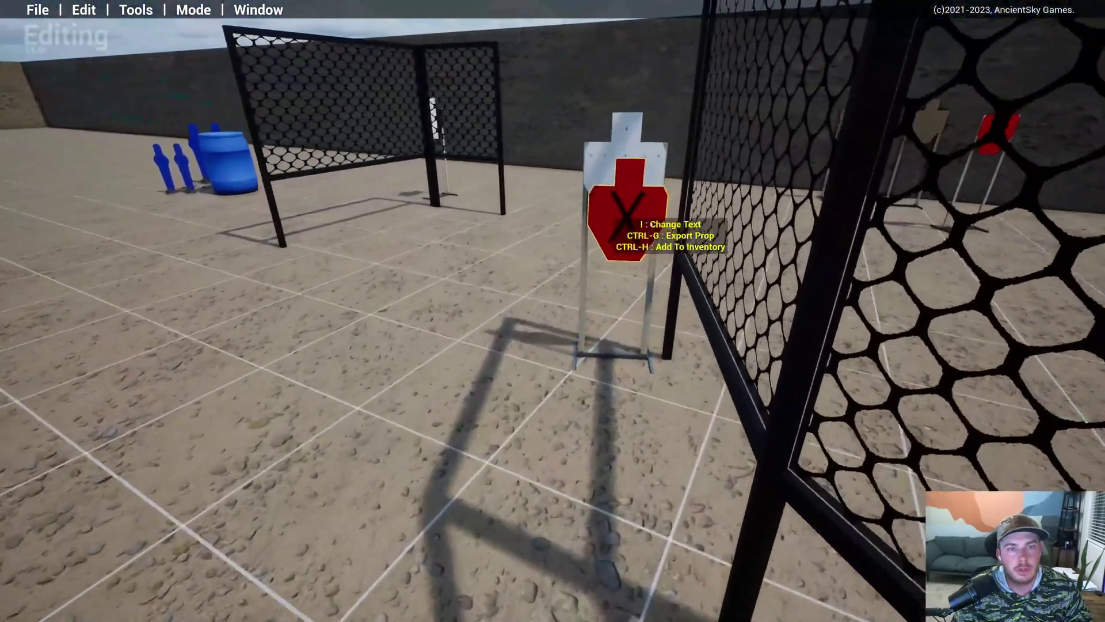
Step: Tilt the red no-shoot diagonally over the lower right part of the white target behind the front right fence
left_click_drag(628, 213, 636, 203)
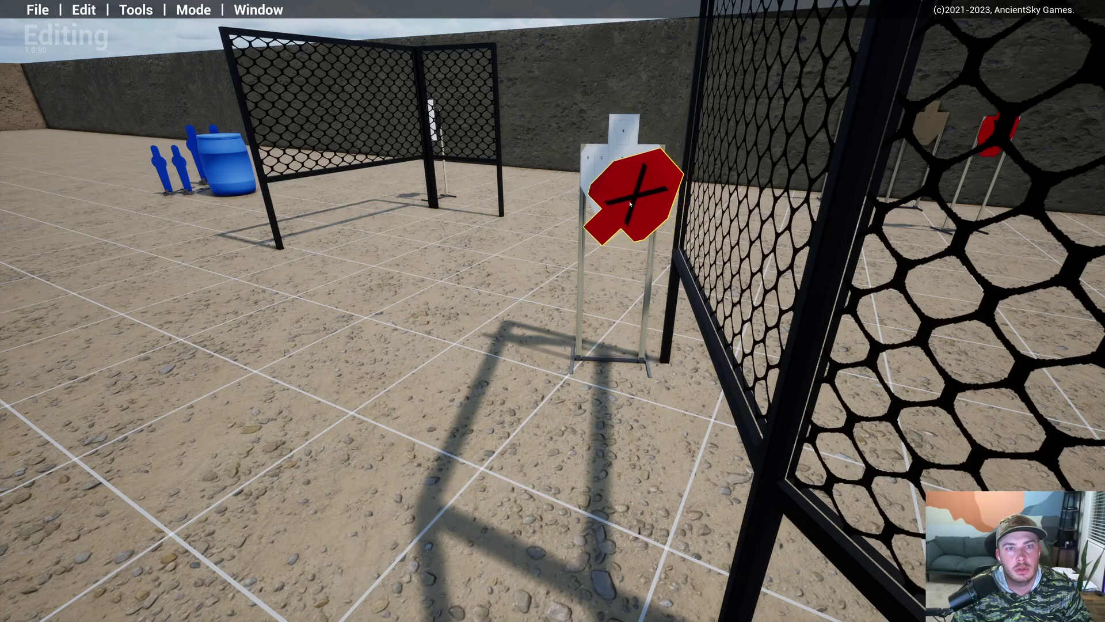
key("d")
left_click_drag(626, 209, 602, 205)
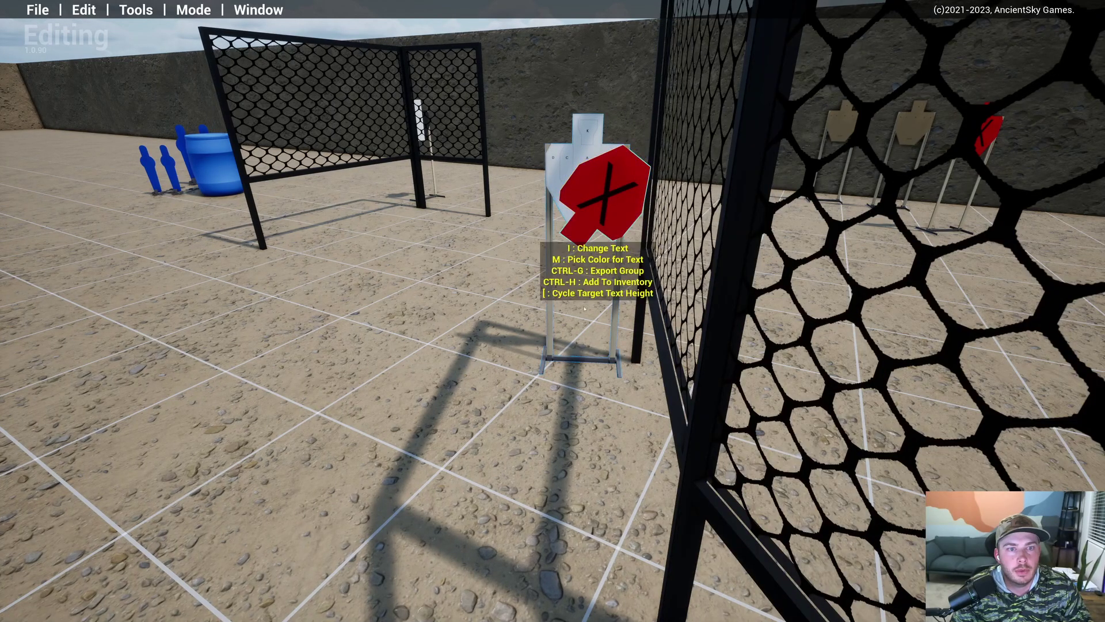
key("s")
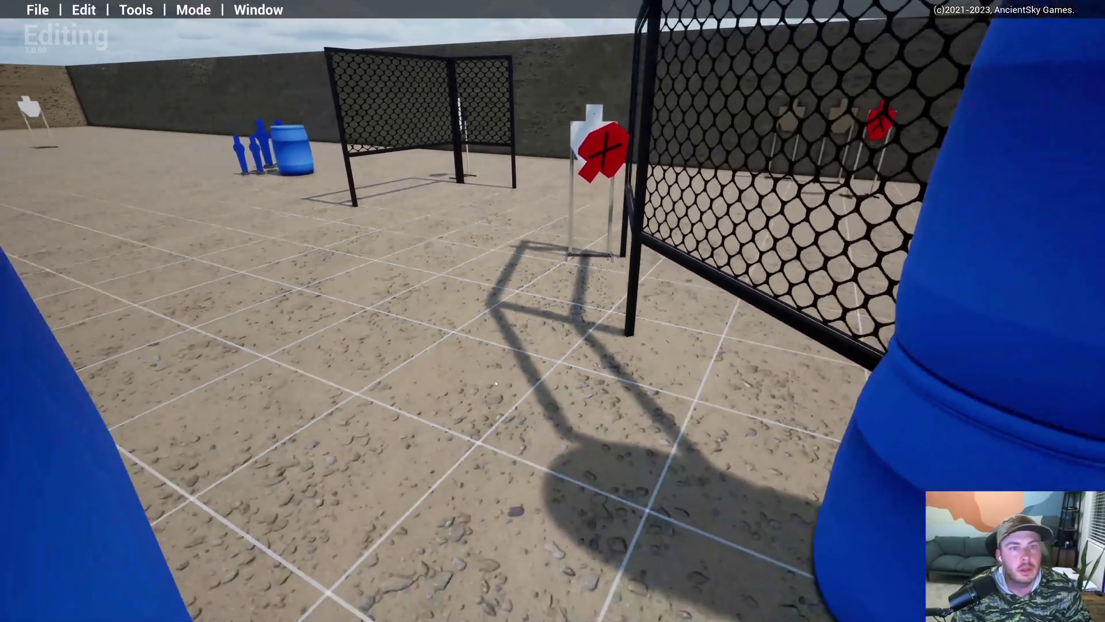
Step: Check the tilted no-shoot and the two brown centre targets from both start boxes across the barrel line
key("d")
key("w")
key("d")
right_click_drag(776, 229, 398, 232)
key("a")
key("s")
key("a")
key("w")
key("s")
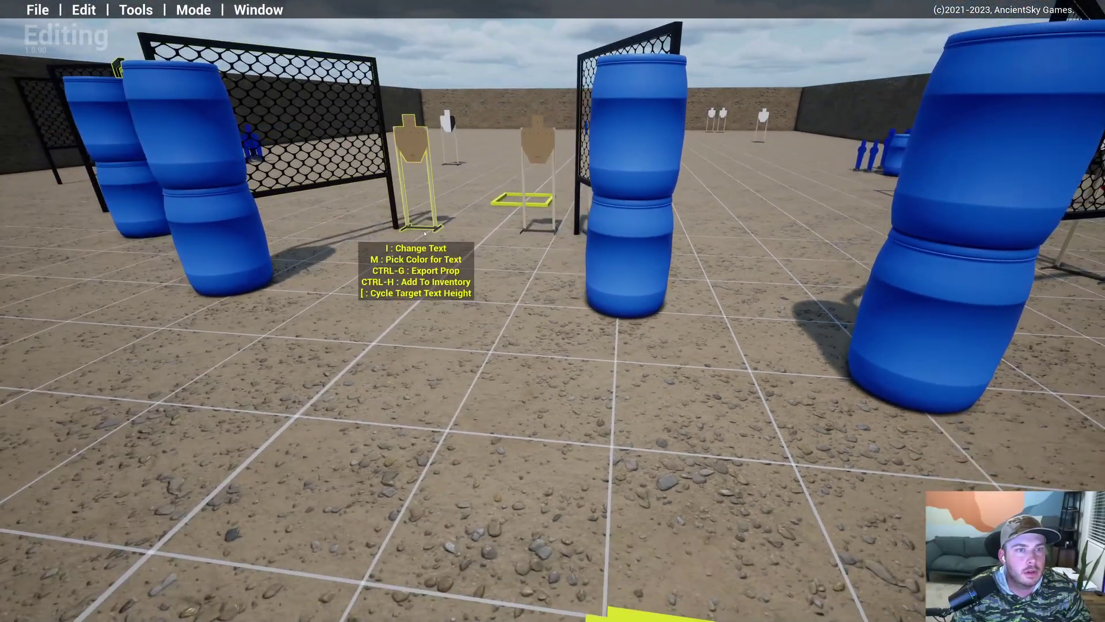
key("s")
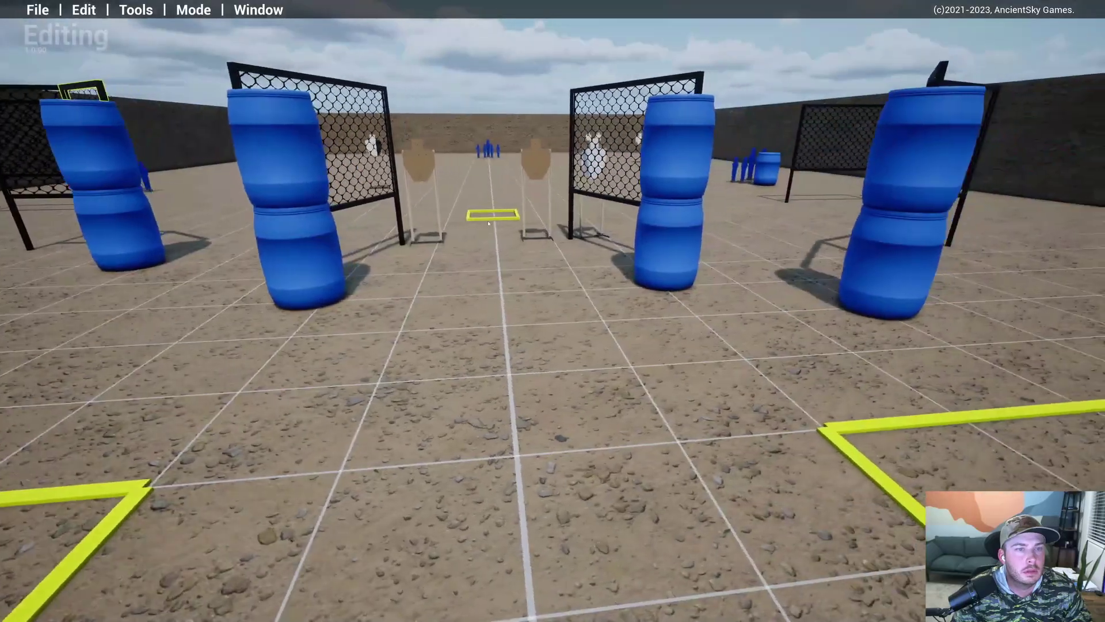
right_click_drag(489, 223, 575, 210)
key("a")
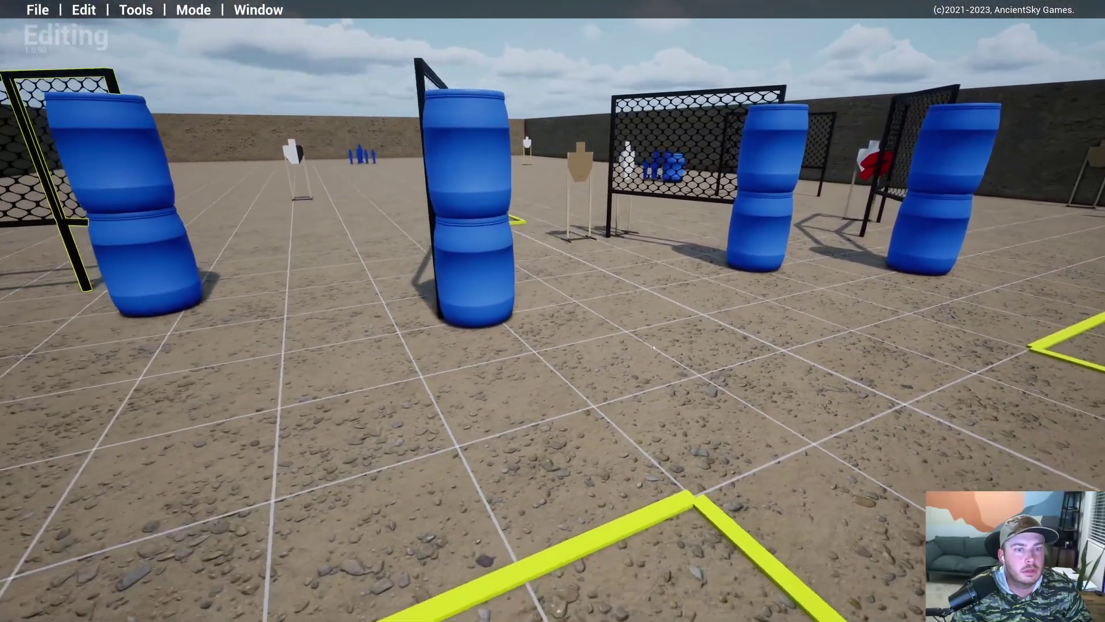
key("w")
key("d")
right_click_drag(653, 347, 556, 352)
key("s")
key("w")
key("a")
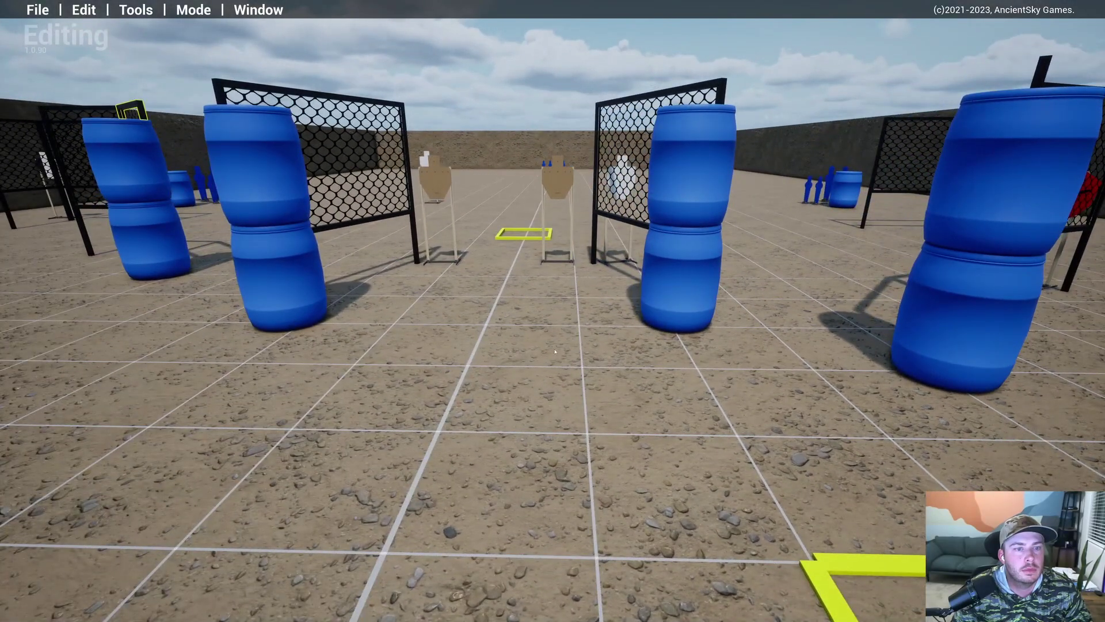
Step: Add black hard cover to the outer halves of the two brown targets between the centre fences
key("Tab")
left_click(495, 199)
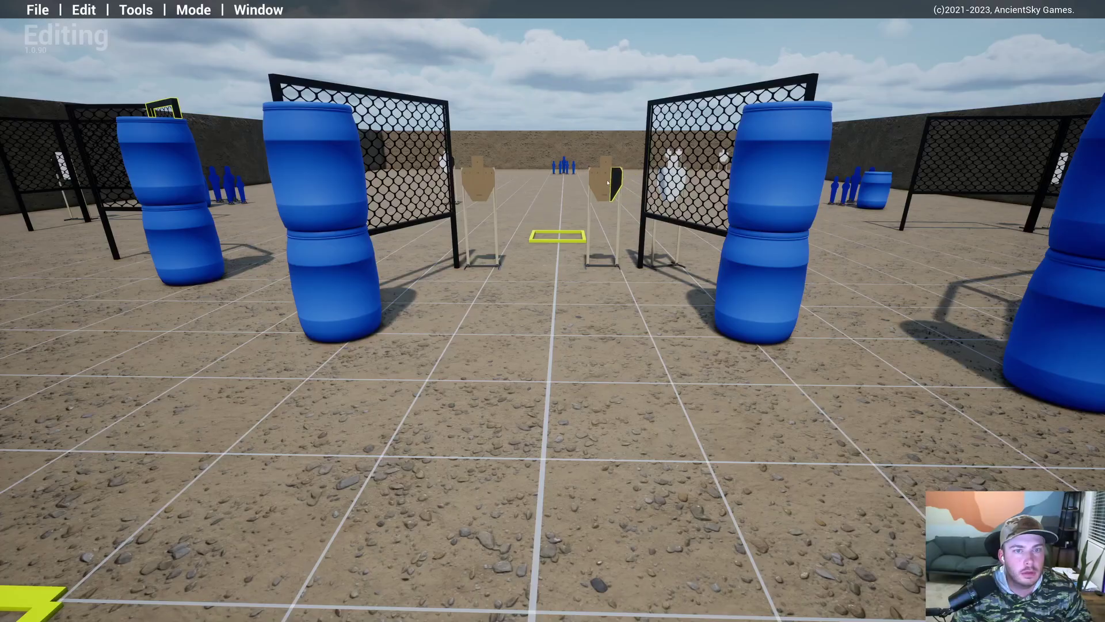
key("Tab")
left_click(439, 203)
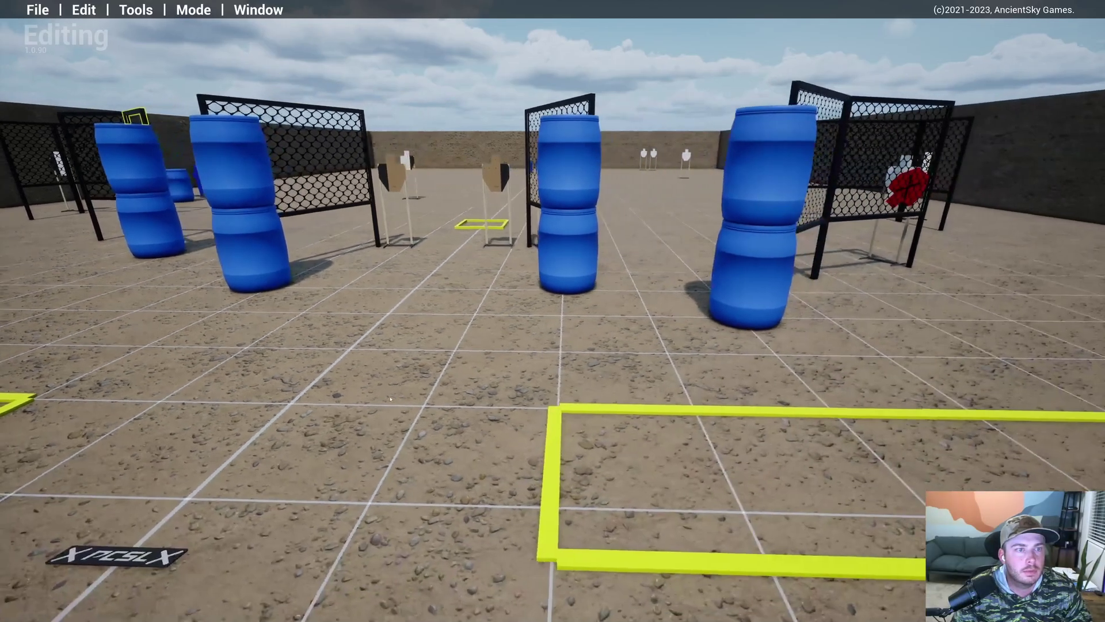
Step: Check the hard-covered centre targets and the sightlines from the start area towards the back of the bay
key("d")
right_click_drag(390, 398, 436, 371)
key("w")
key("a")
key("w")
key("s")
key("d")
key("d")
key("w")
key("s")
key("w")
key("a")
key("w")
key("s")
key("d")
key("w")
Step: Move the two white targets at the back berm closer together so their stands nearly touch
key("e")
key("q")
key("w")
key("w")
key("w")
key("a")
key("s")
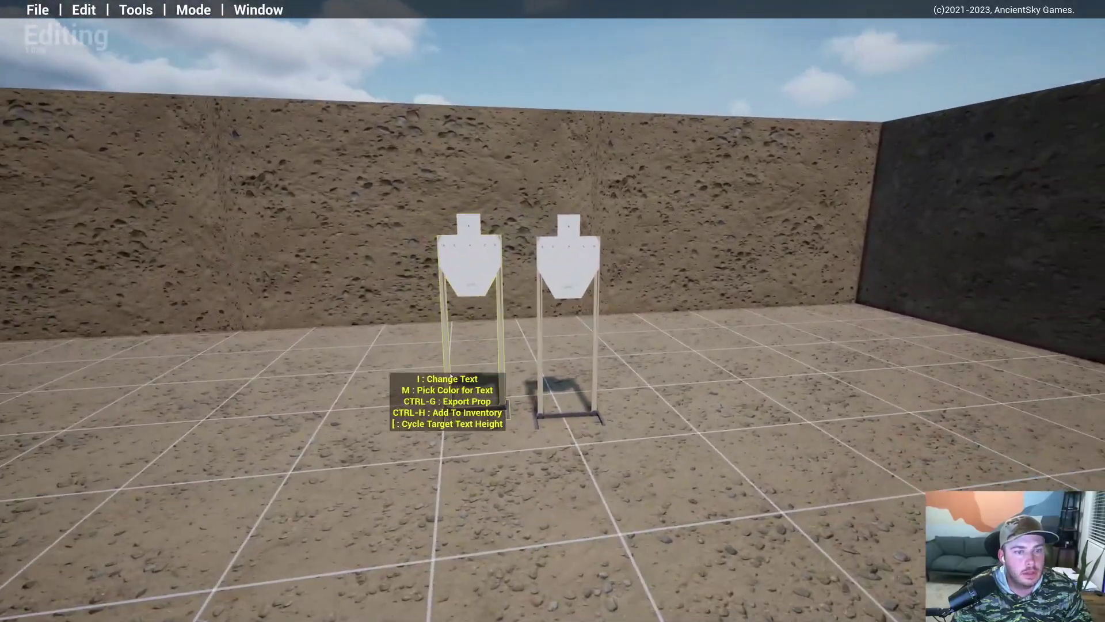
left_click_drag(547, 403, 554, 410)
left_click(554, 410)
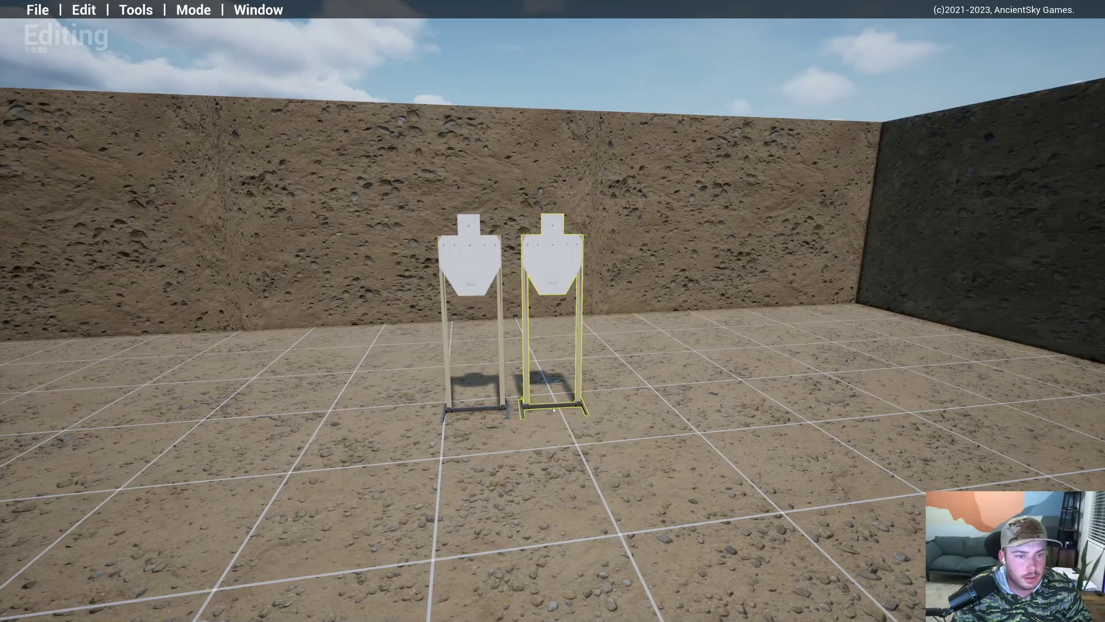
left_click_drag(477, 413, 480, 416)
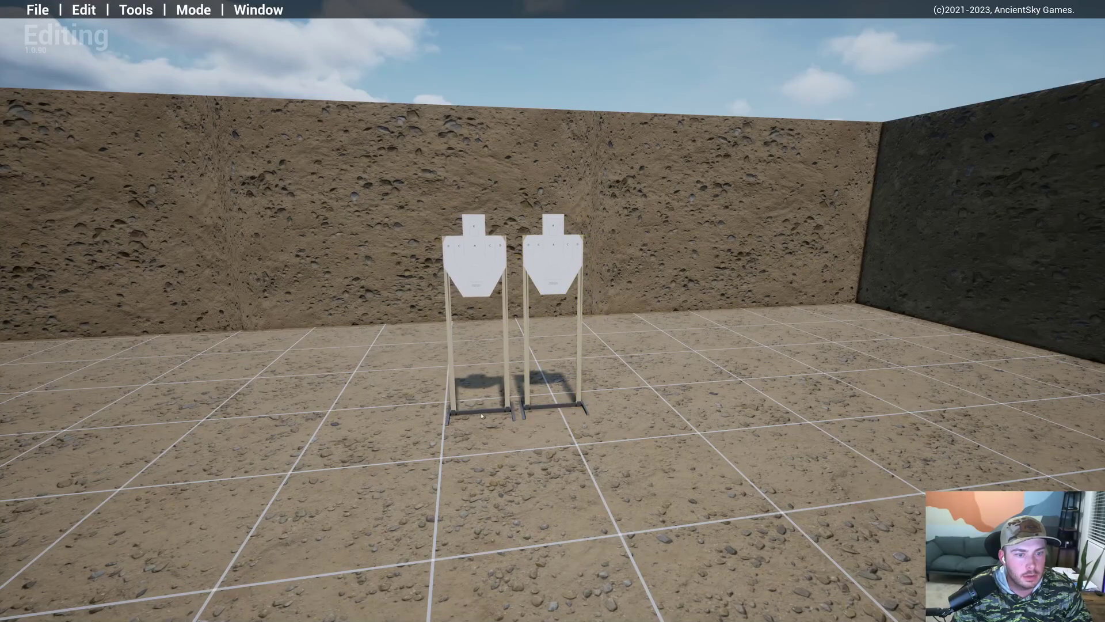
Step: Add a red PCSL no-shoot, tilted diagonally, over the lower part of the right-hand white target at the back berm
right_click_drag(515, 441, 538, 439)
key("s")
key("w")
key("Tab")
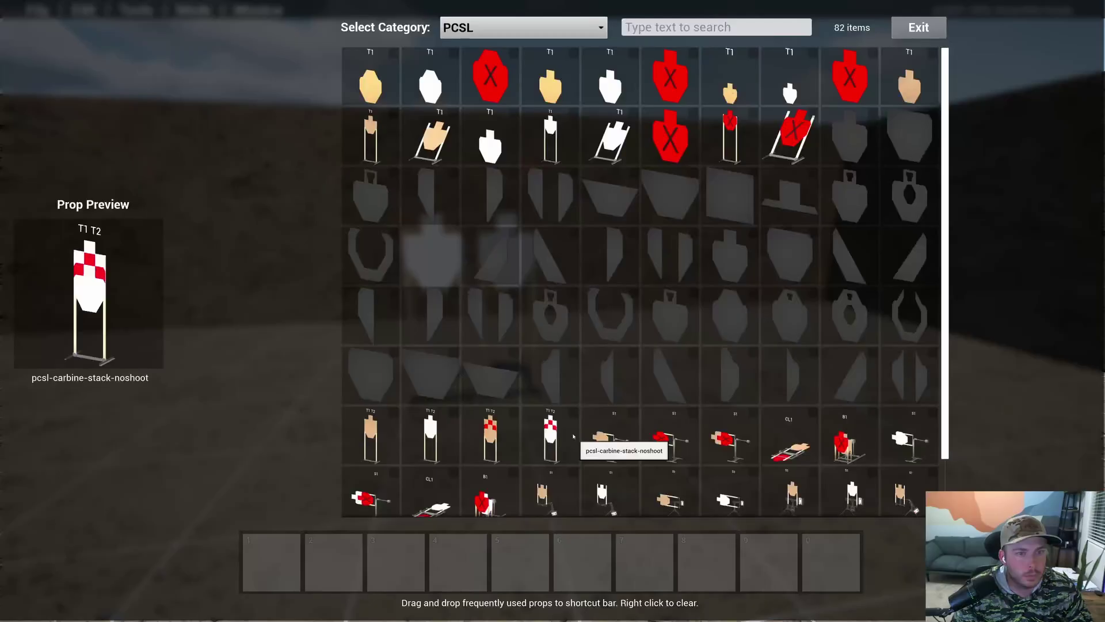
left_click(672, 87)
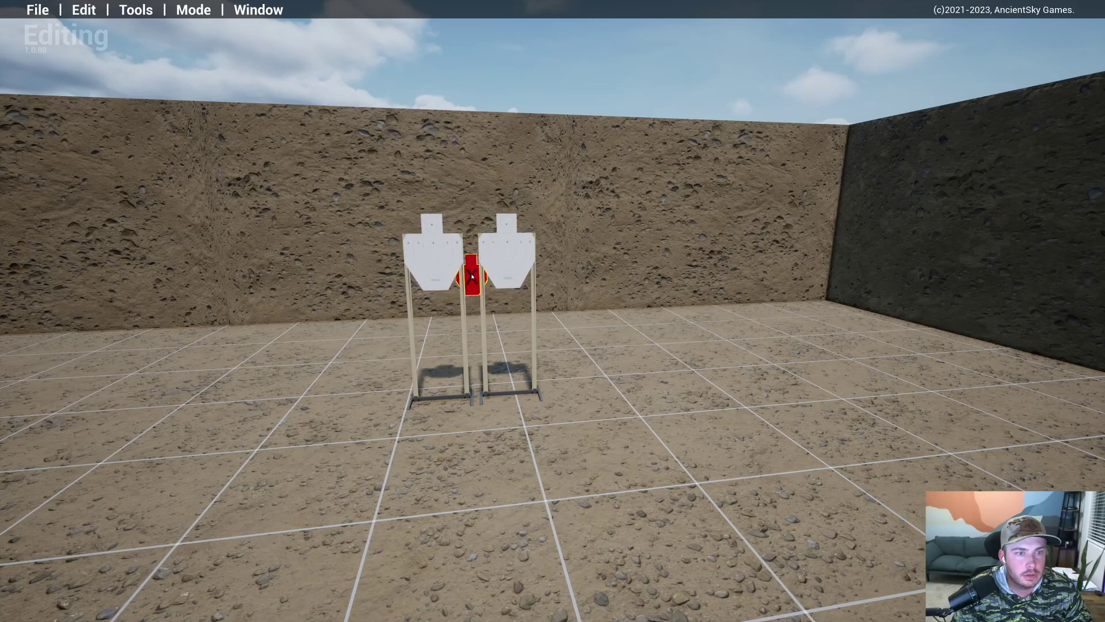
left_click(474, 276)
left_click(474, 276)
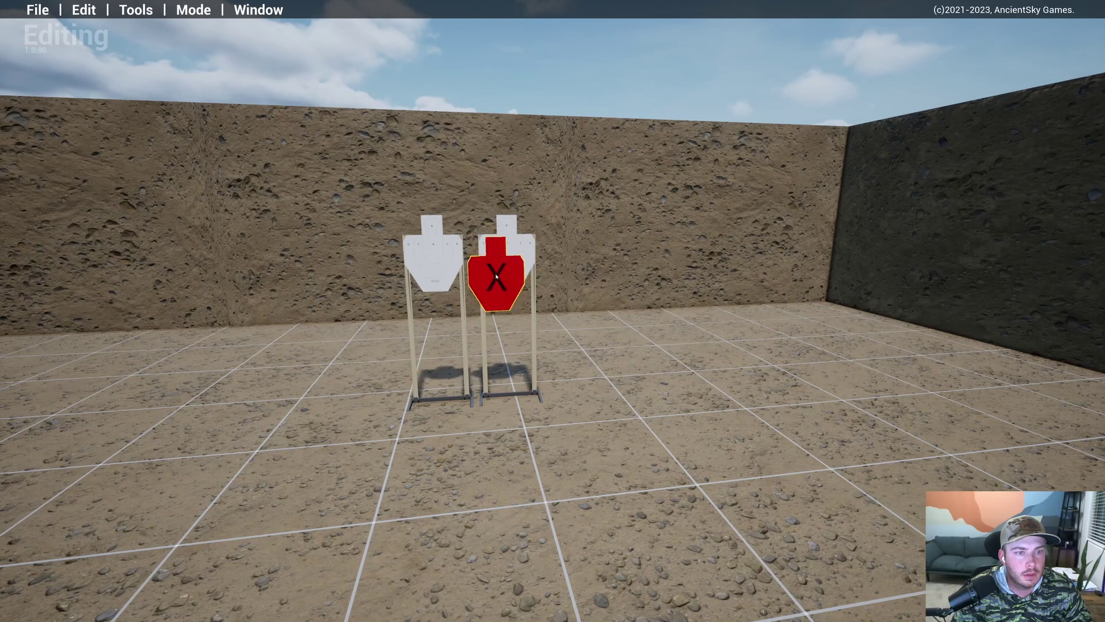
left_click(493, 282)
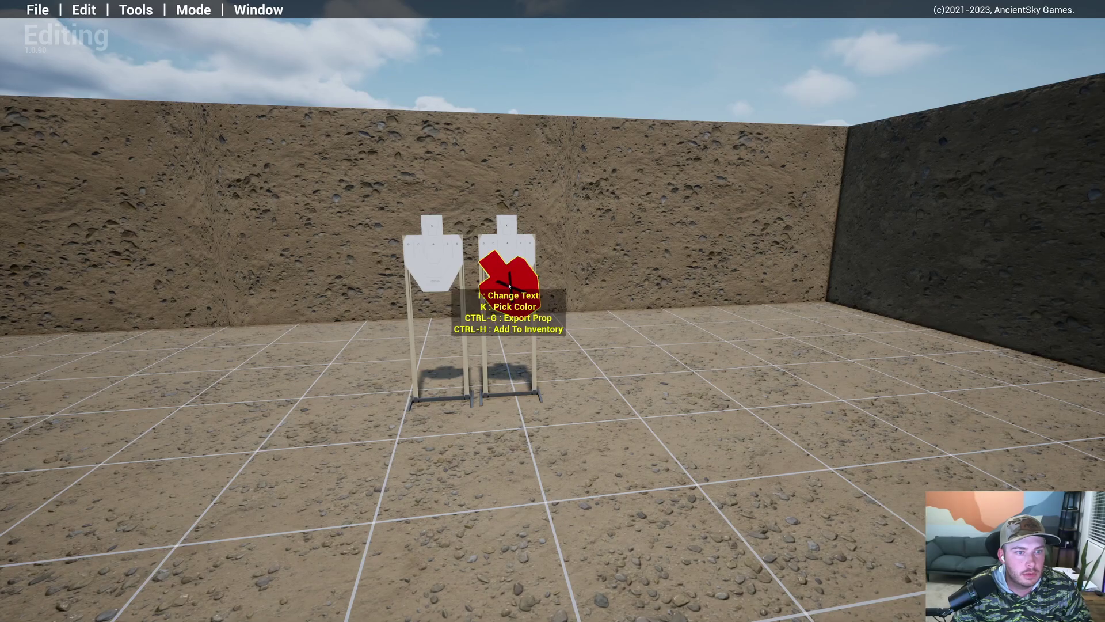
key("a")
key("s")
key("d")
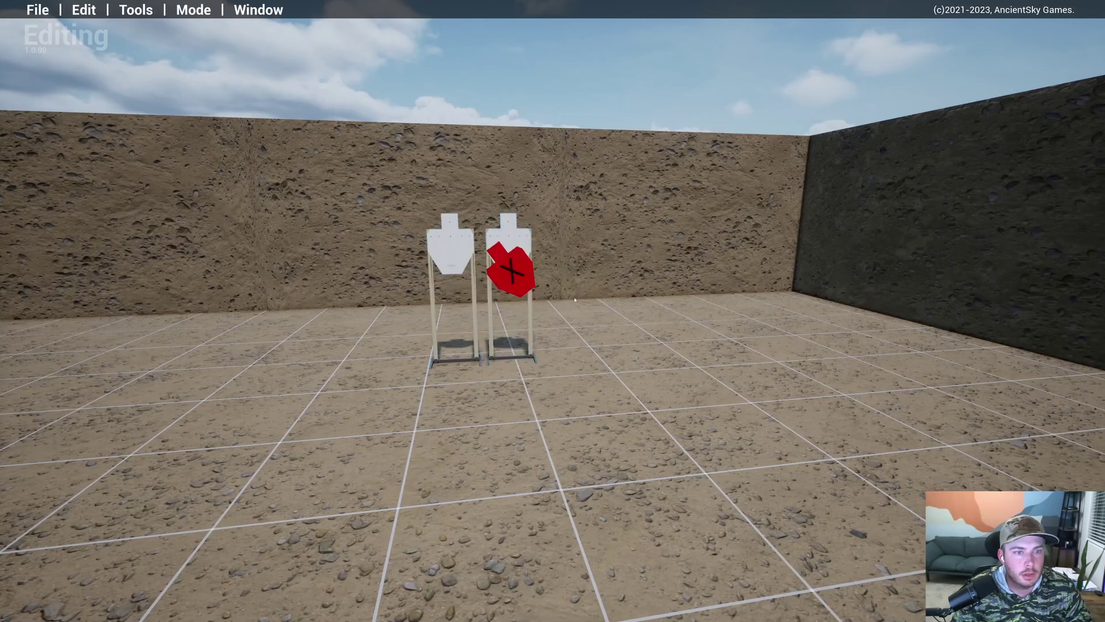
Step: Check the new back no-shoot from above and from the start area through the barrel line
key("s")
key("e")
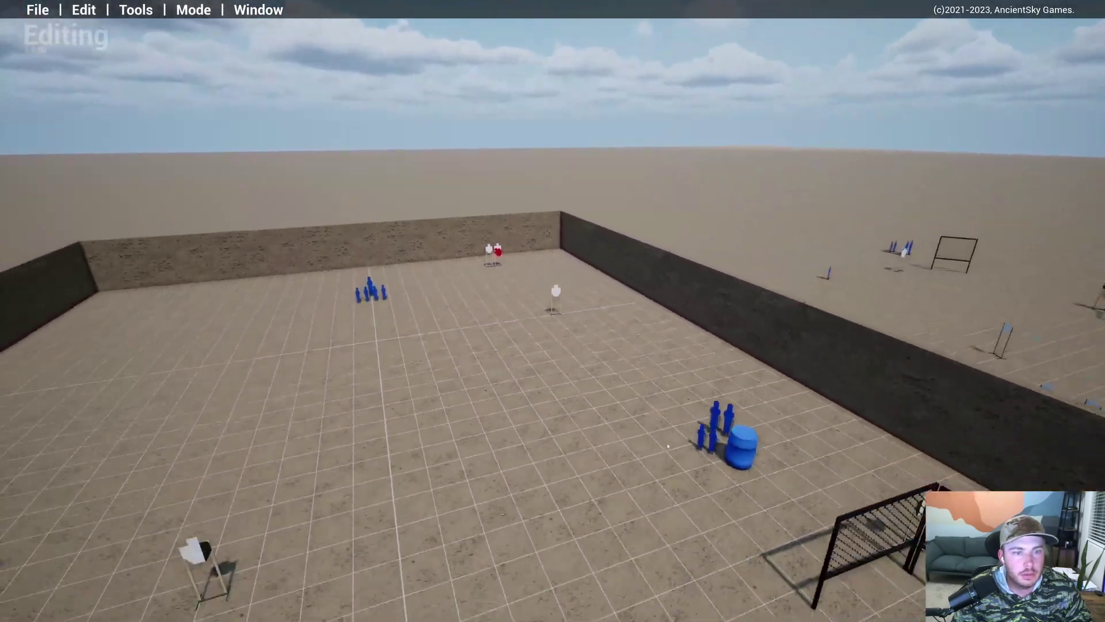
key("q")
key("w")
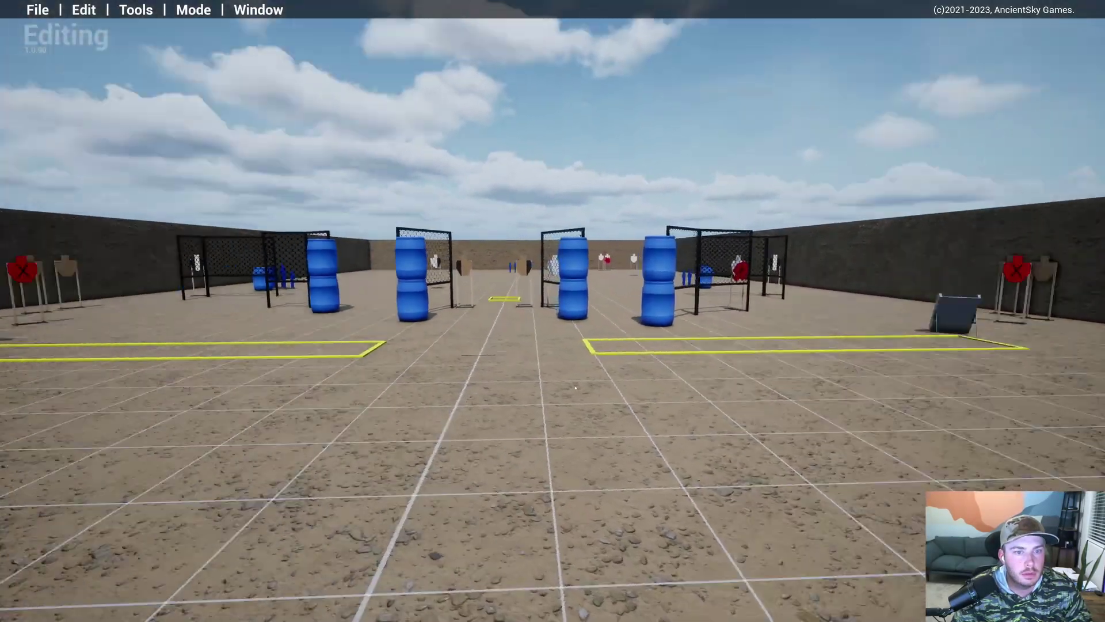
key("w")
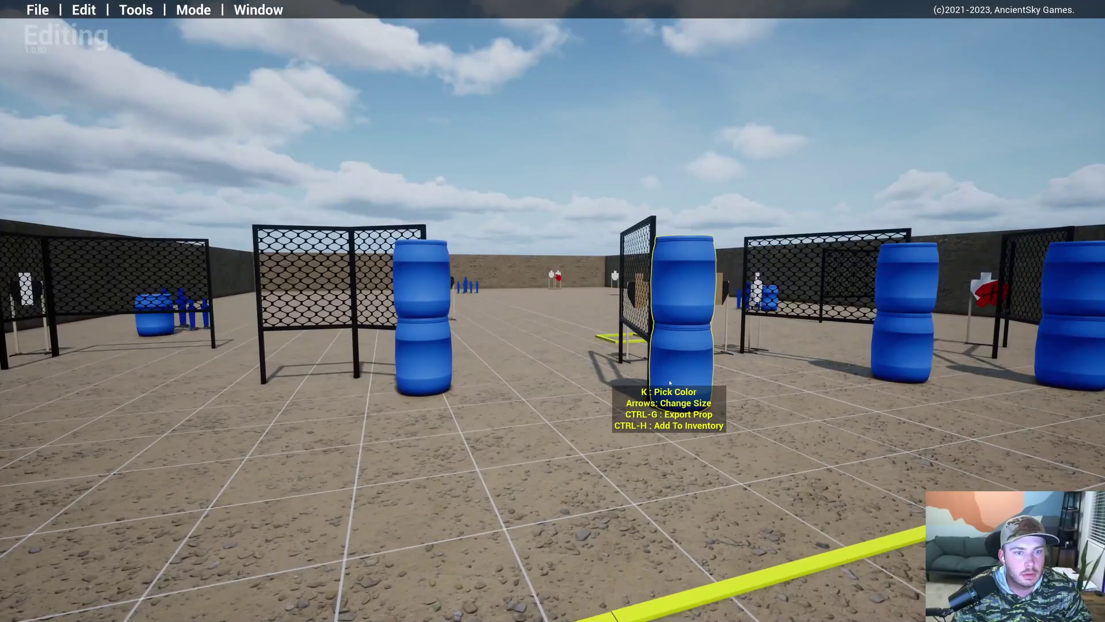
key("d")
right_click_drag(670, 383, 576, 458)
key("w")
key("s")
Step: Delete all the leftover spare props lying outside the right wall of the bay
key("d")
key("s")
key("e")
left_click_drag(894, 154, 416, 509)
left_click_drag(553, 510, 553, 510)
key("Delete")
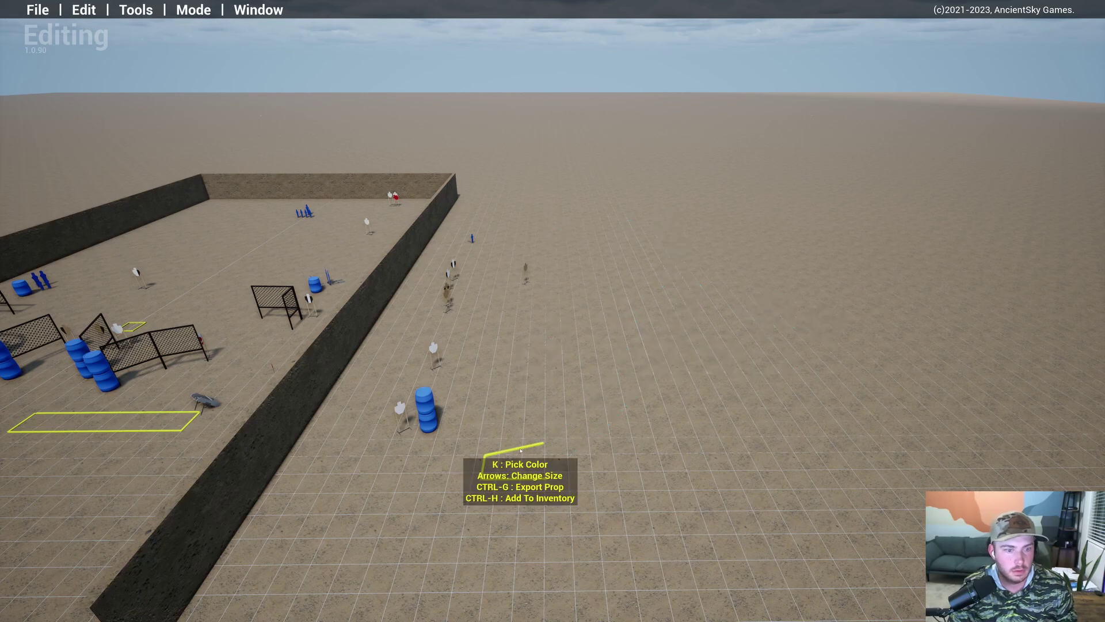
key("Delete")
key("Delete")
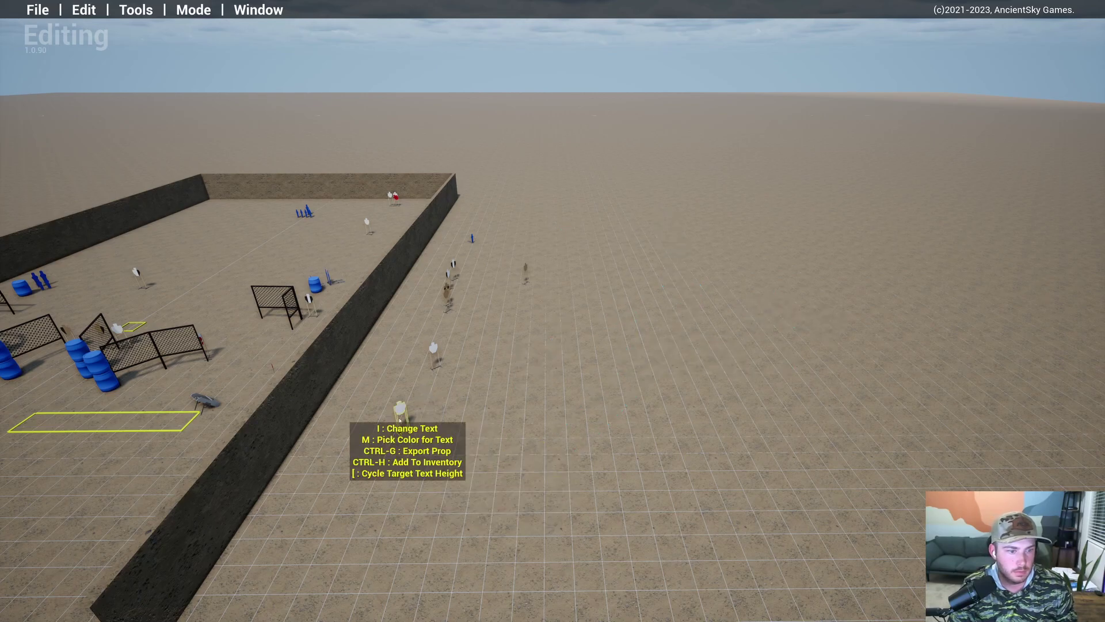
key("Delete")
key("Delete")
key("Delete")
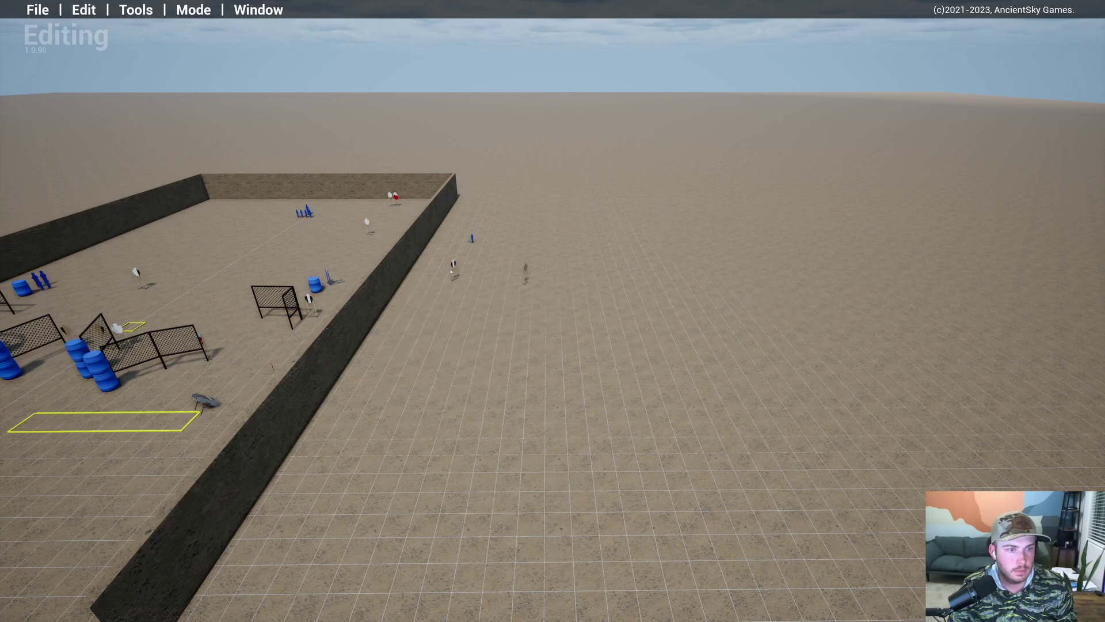
key("Delete")
key("Delete")
key("Delete")
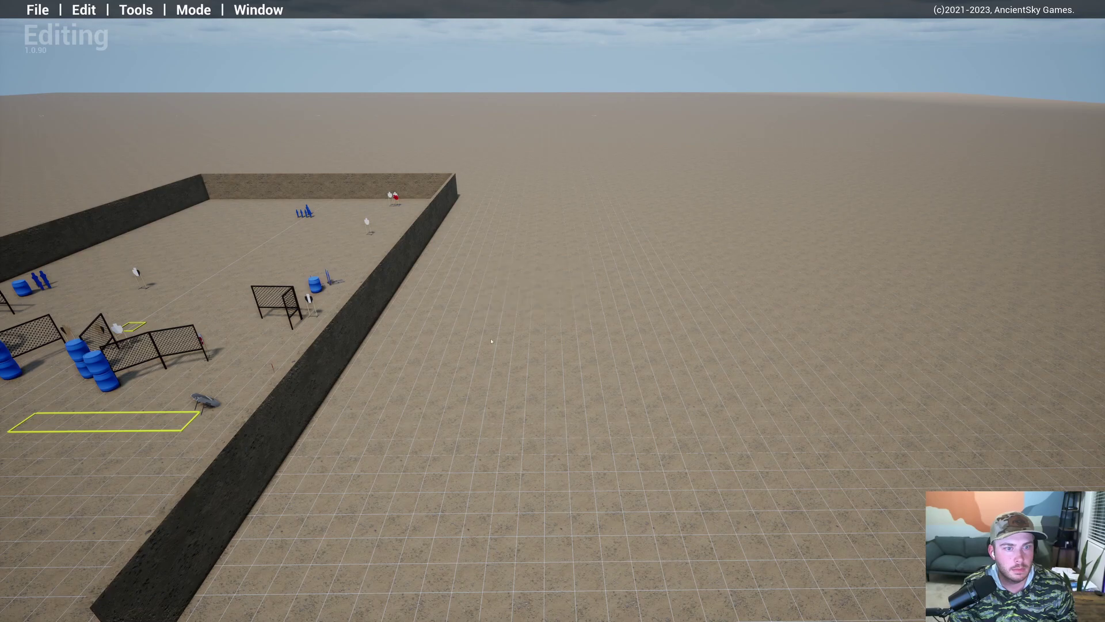
Step: Save the stage under the proposed file name
key("a")
right_click_drag(528, 271, 478, 371)
key("s")
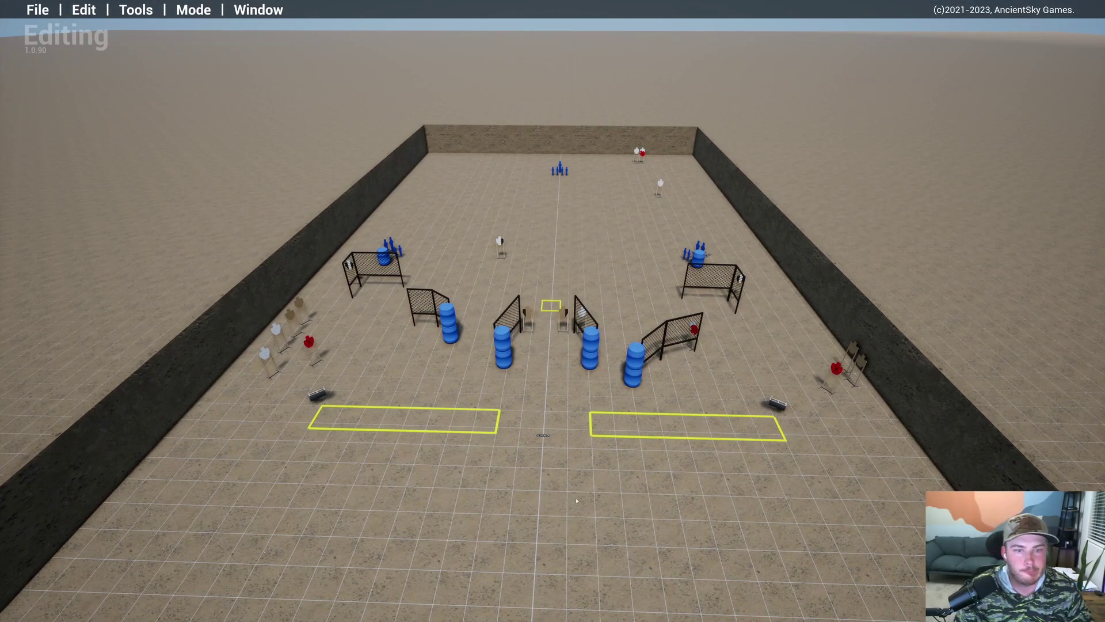
key("Escape")
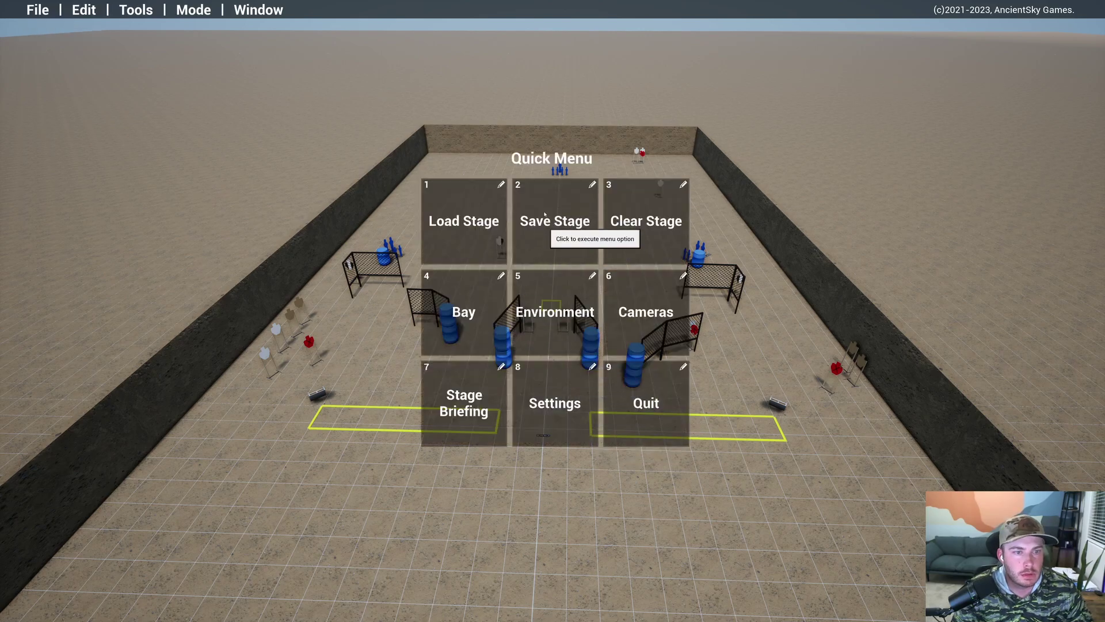
left_click(546, 222)
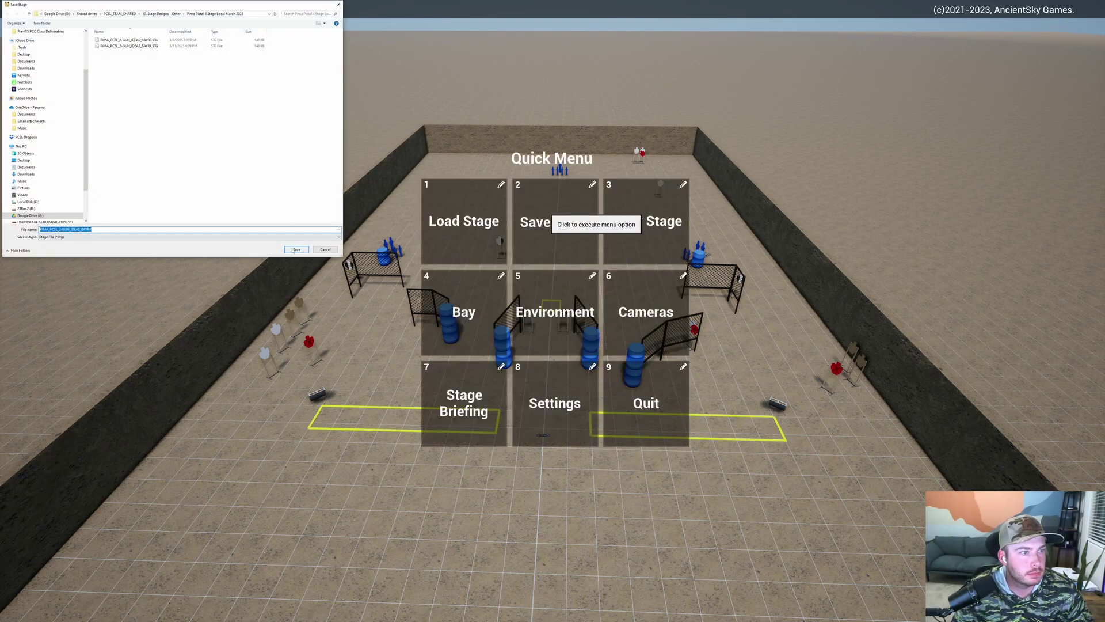
left_click(296, 249)
Step: Review the complete stage layout from above, from the start boxes to the back berm
key("d")
right_click_drag(743, 205, 715, 226)
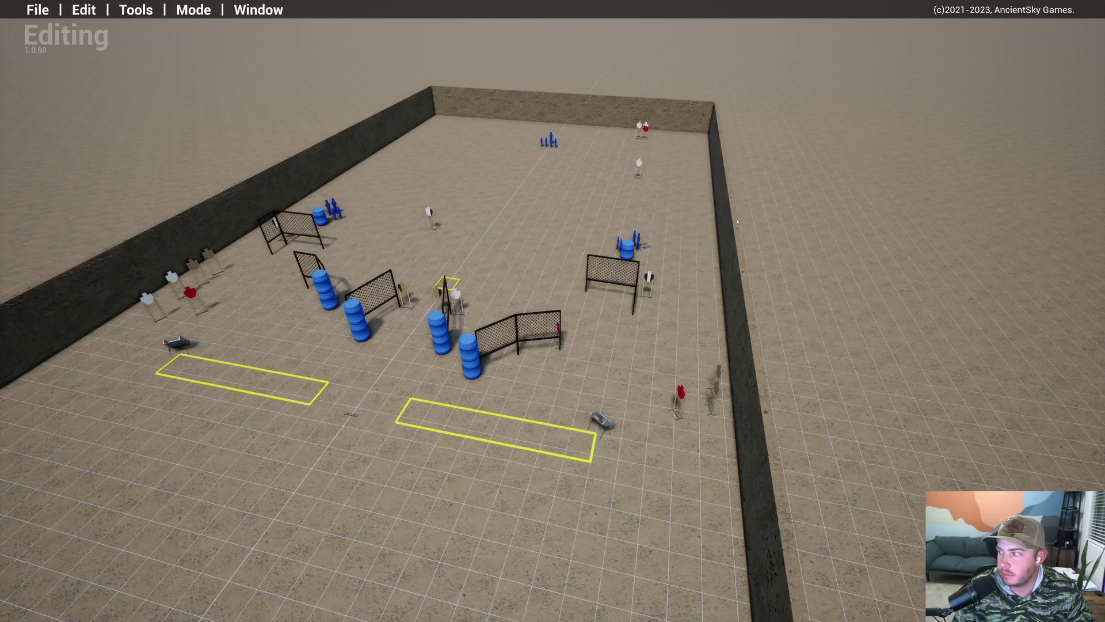
key("w")
right_click_drag(602, 235, 622, 256)
key("s")
key("a")
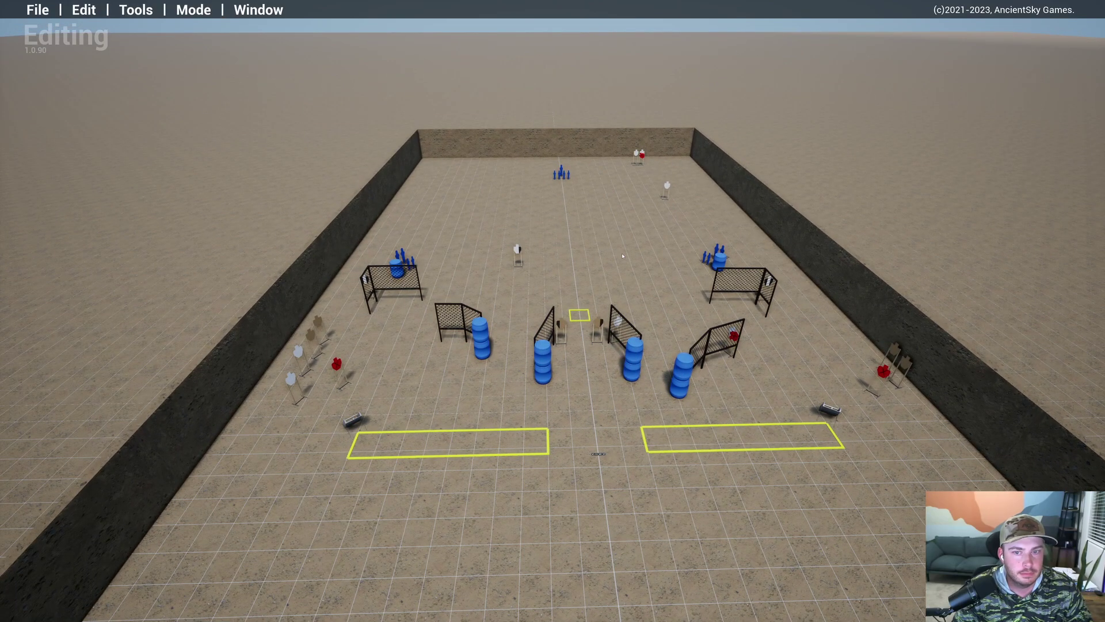
right_click_drag(622, 256, 681, 315)
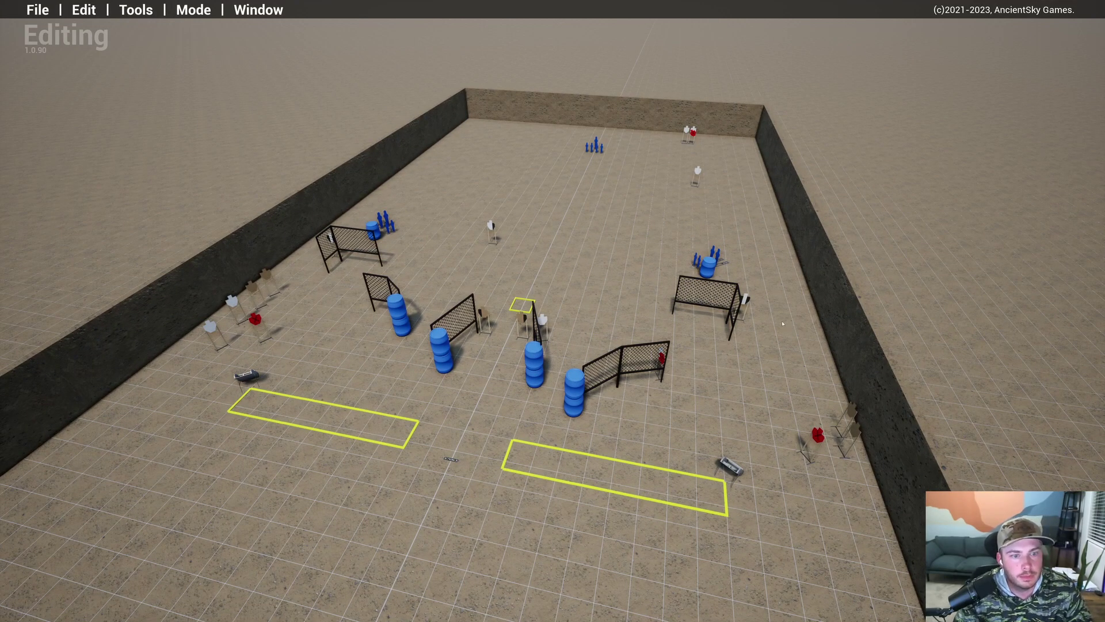
right_click_drag(753, 370, 778, 362)
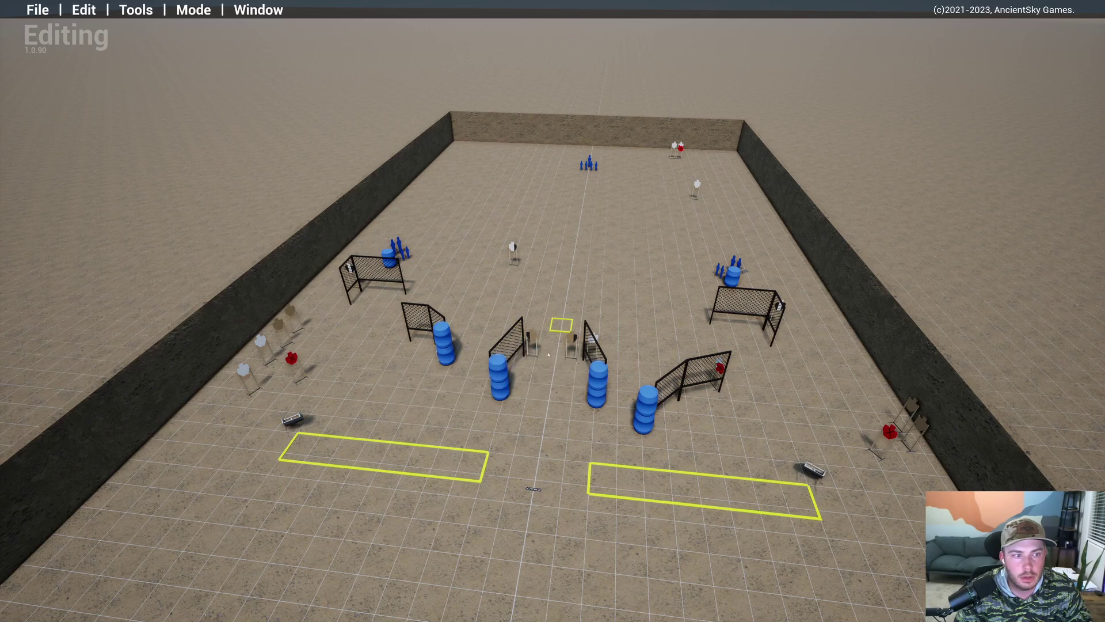
middle_click_drag(548, 355, 639, 373)
mouse_move(639, 373)
right_mouse_down()
mouse_move(689, 387)
mouse_move(636, 364)
right_mouse_up()
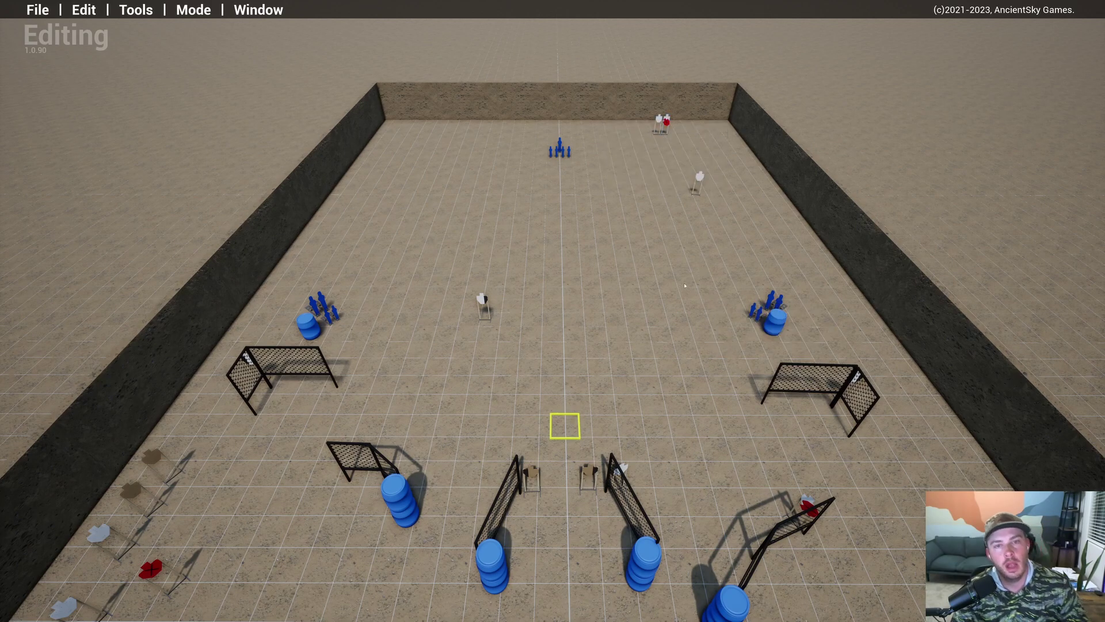
right_click_drag(626, 332, 625, 348)
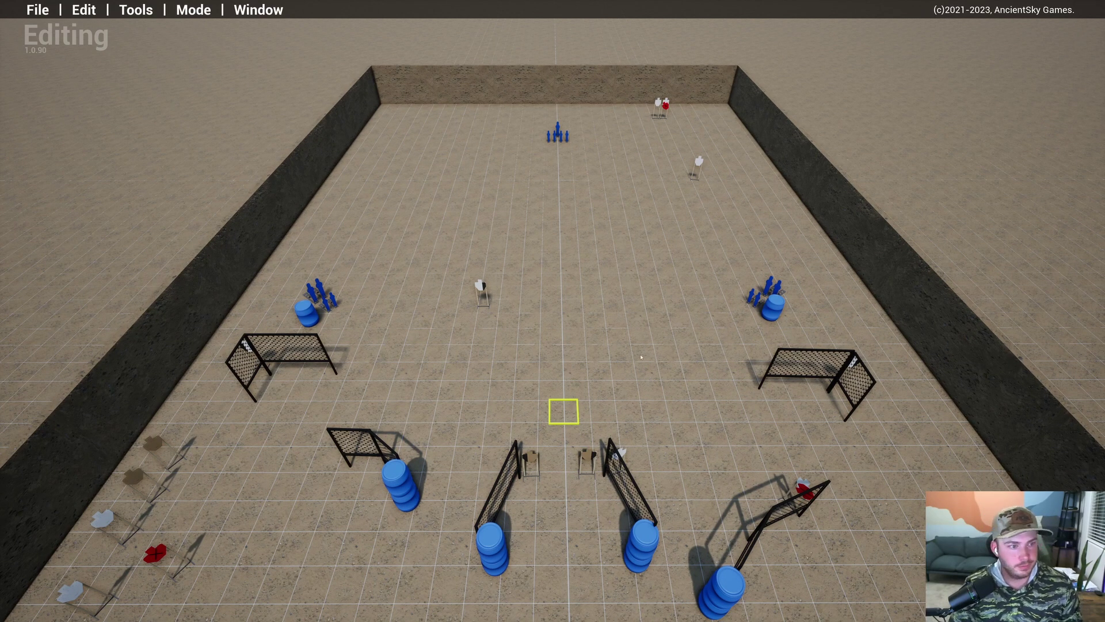
scroll(625, 348, "up", 5)
scroll(628, 417, "down", 6)
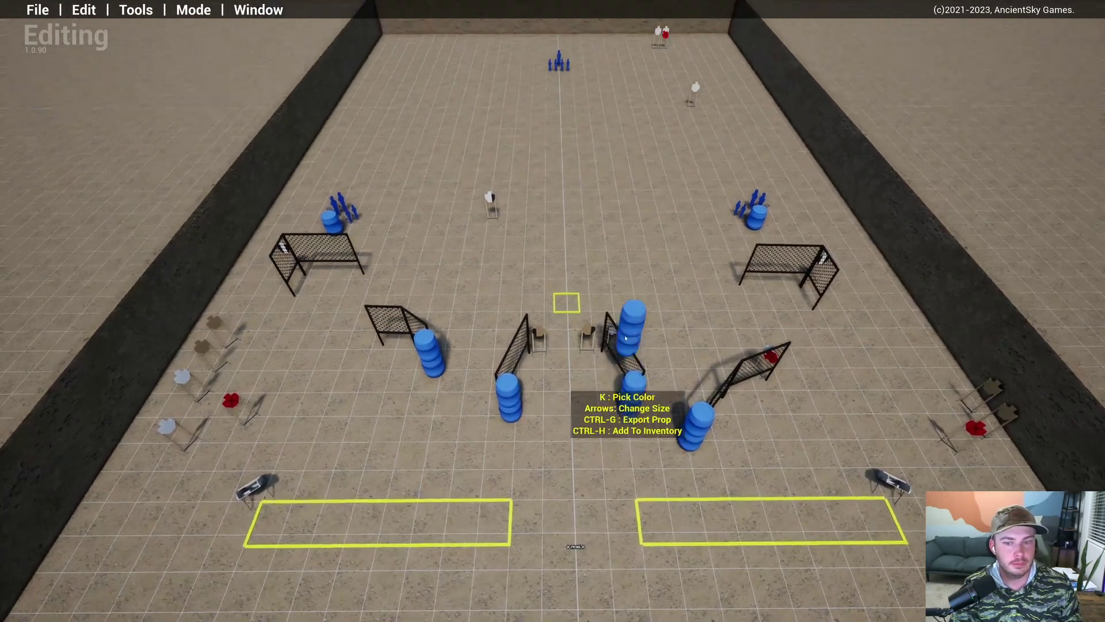
scroll(650, 355, "down", 4)
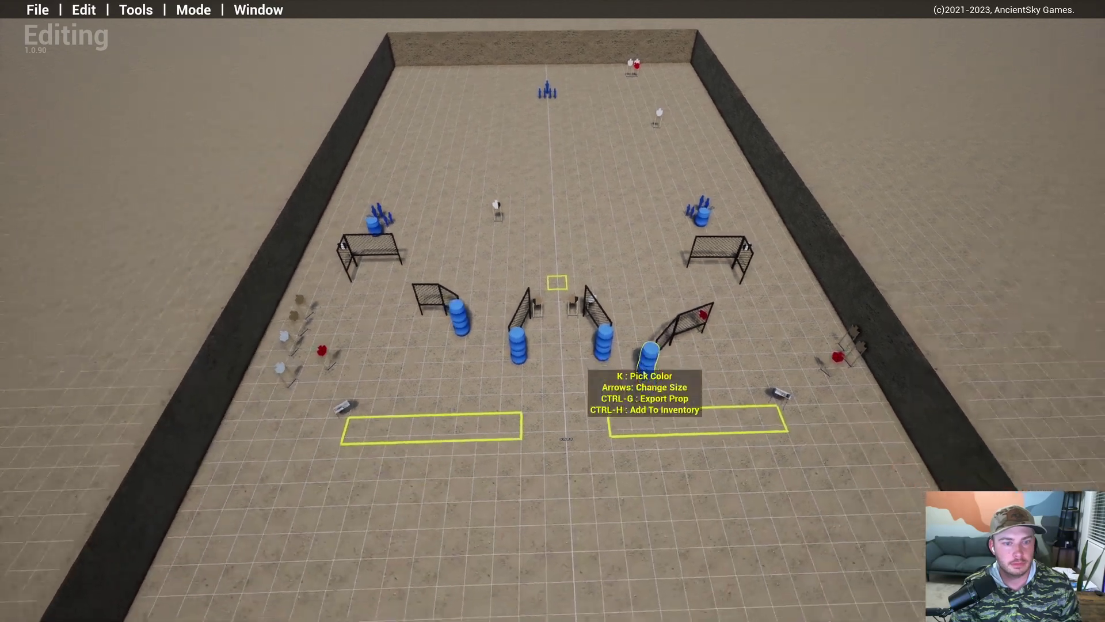
Step: Place rulers from the back centre poppers to the small middle shooting box and across the gap between the two start boxes
right_click_drag(643, 321, 648, 296)
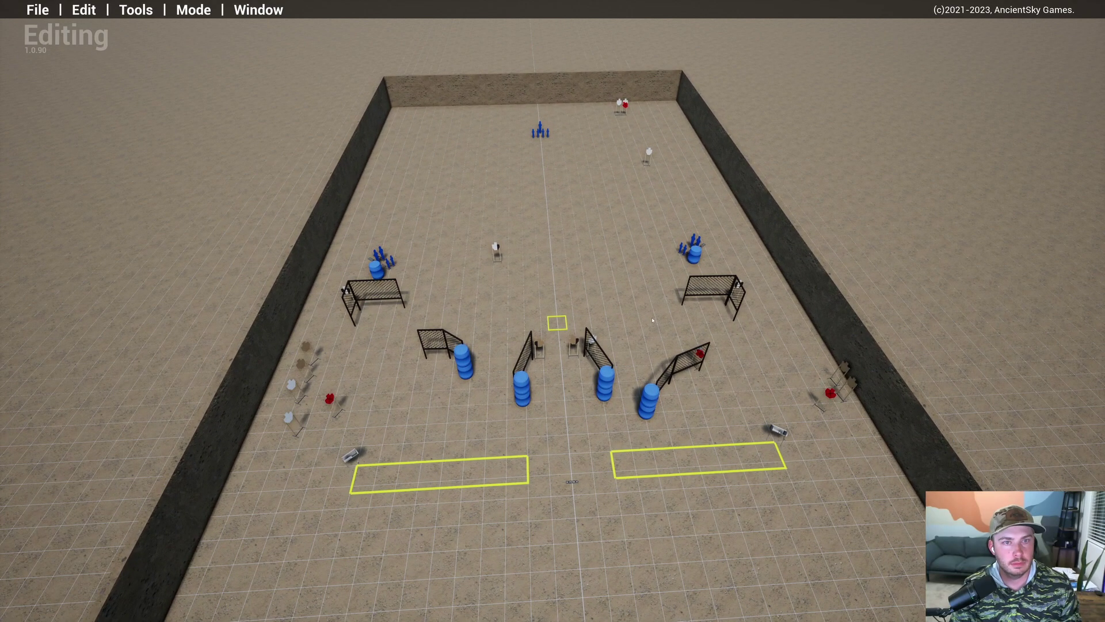
key("d")
right_click_drag(647, 320, 605, 266)
key("w")
key("s")
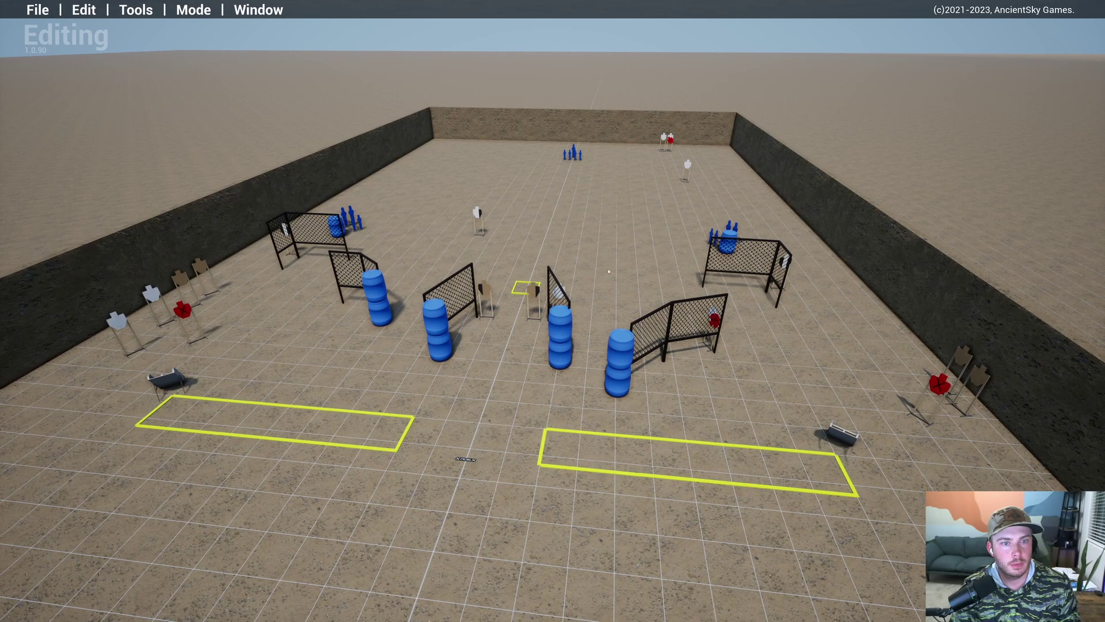
key("r")
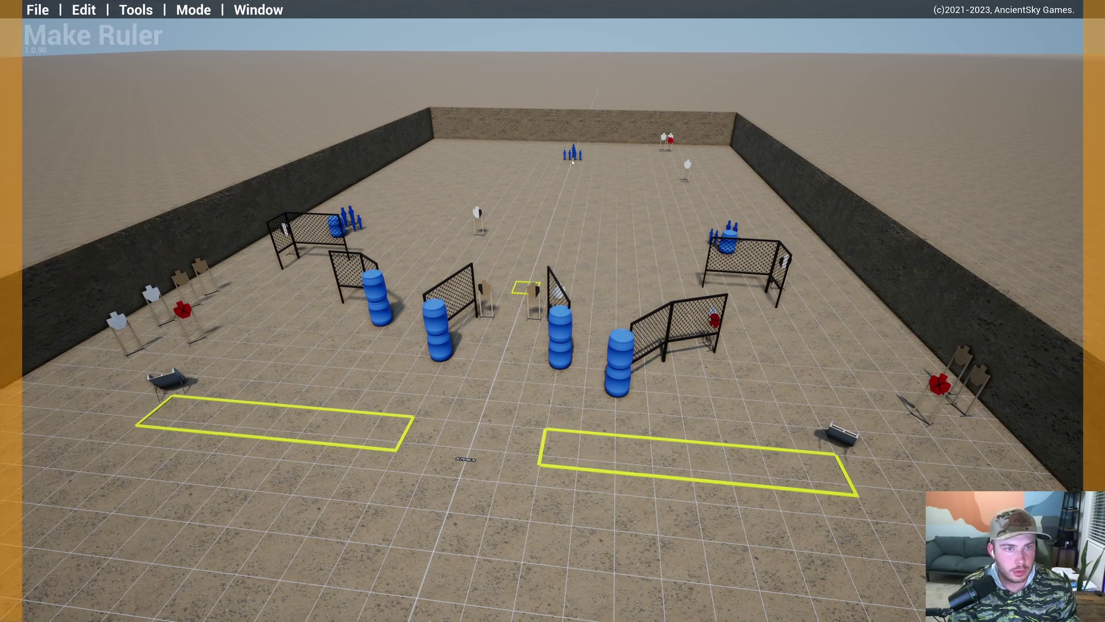
left_click(572, 163)
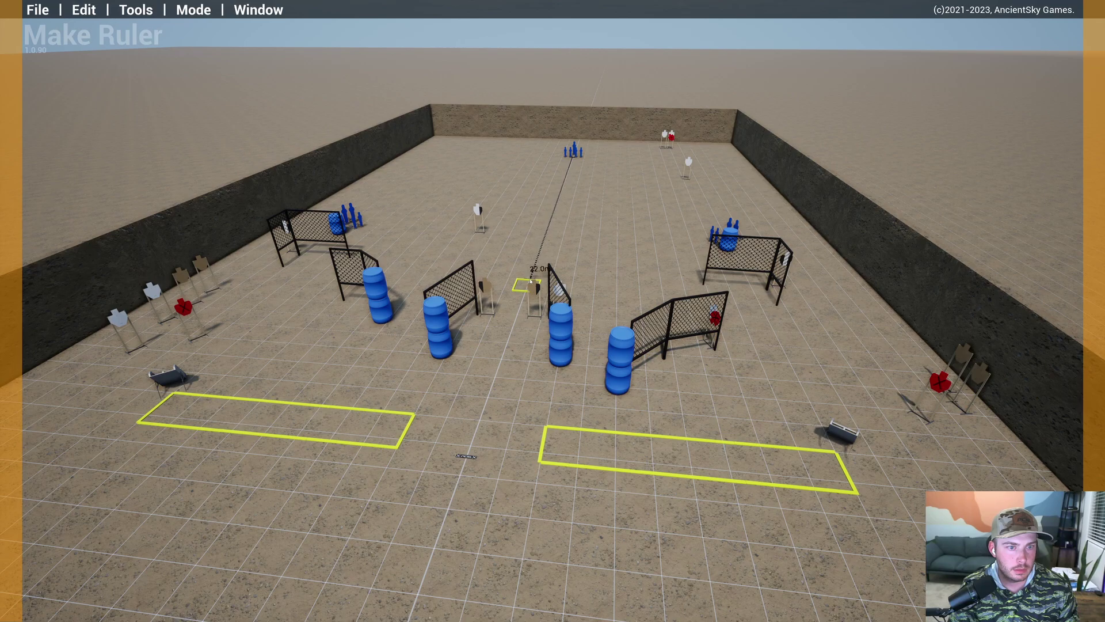
left_click(531, 281)
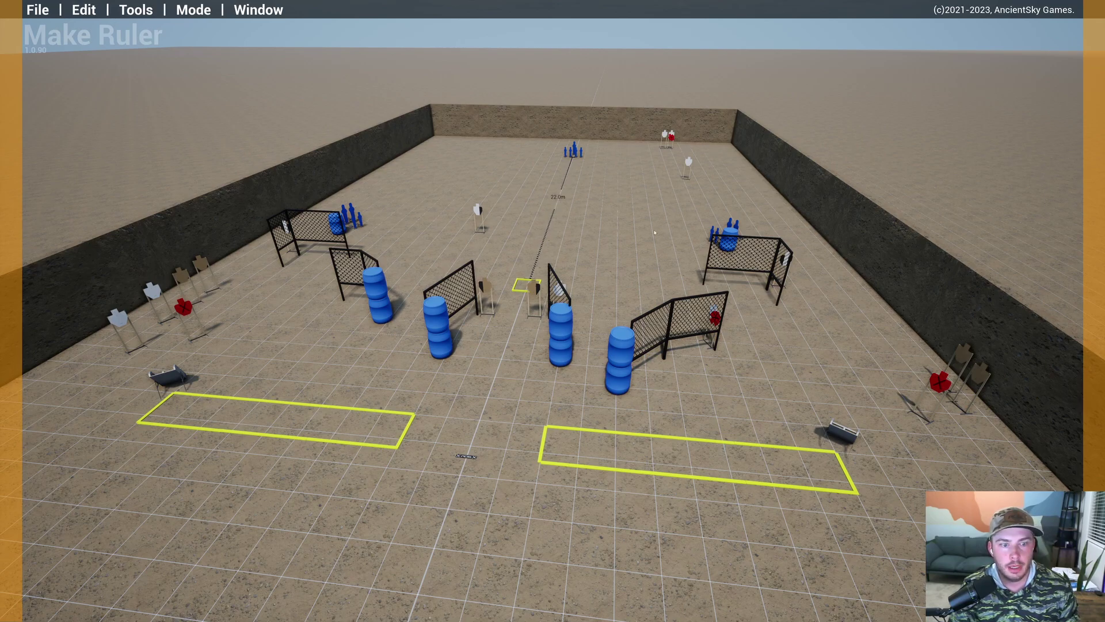
left_click(408, 434)
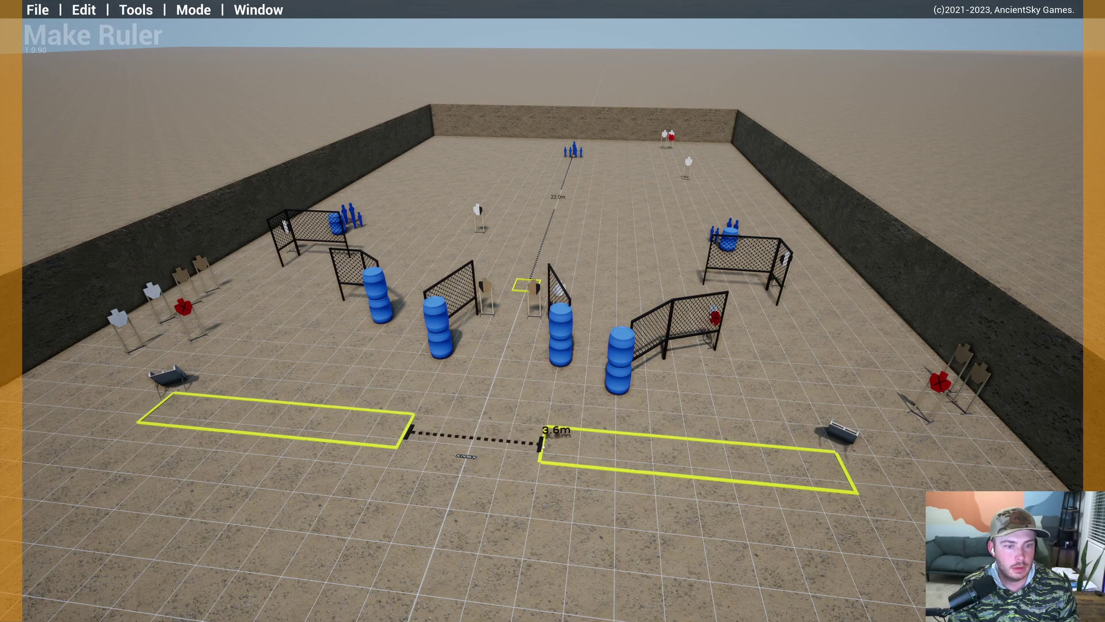
left_click(543, 445)
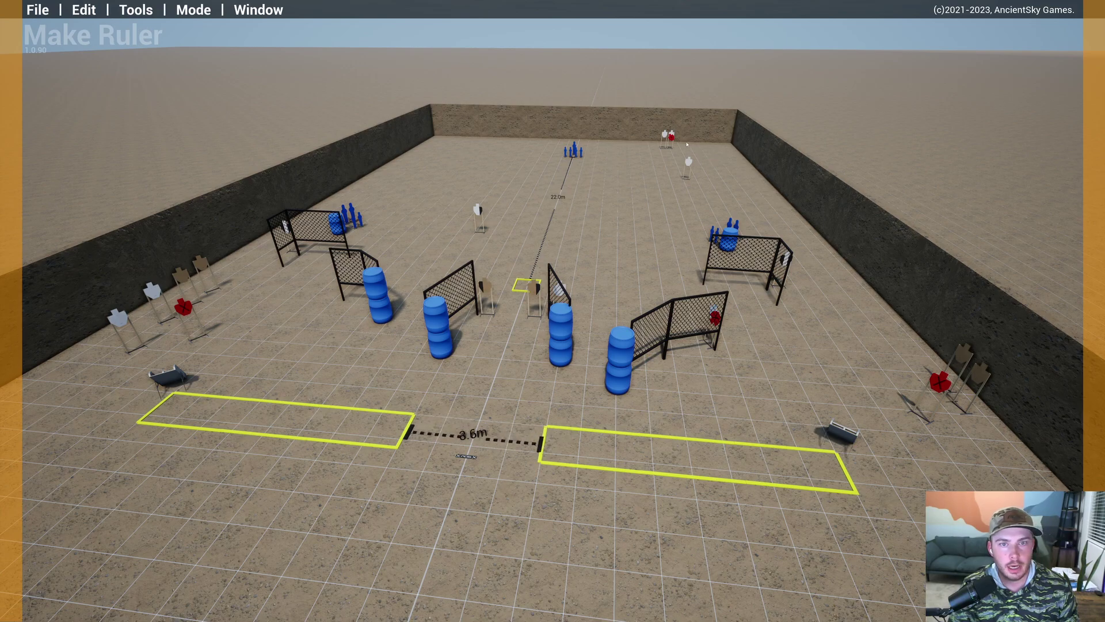
Step: Add a ruler from the back berm to the right start box and another along the front edge of the left start box
left_click(639, 142)
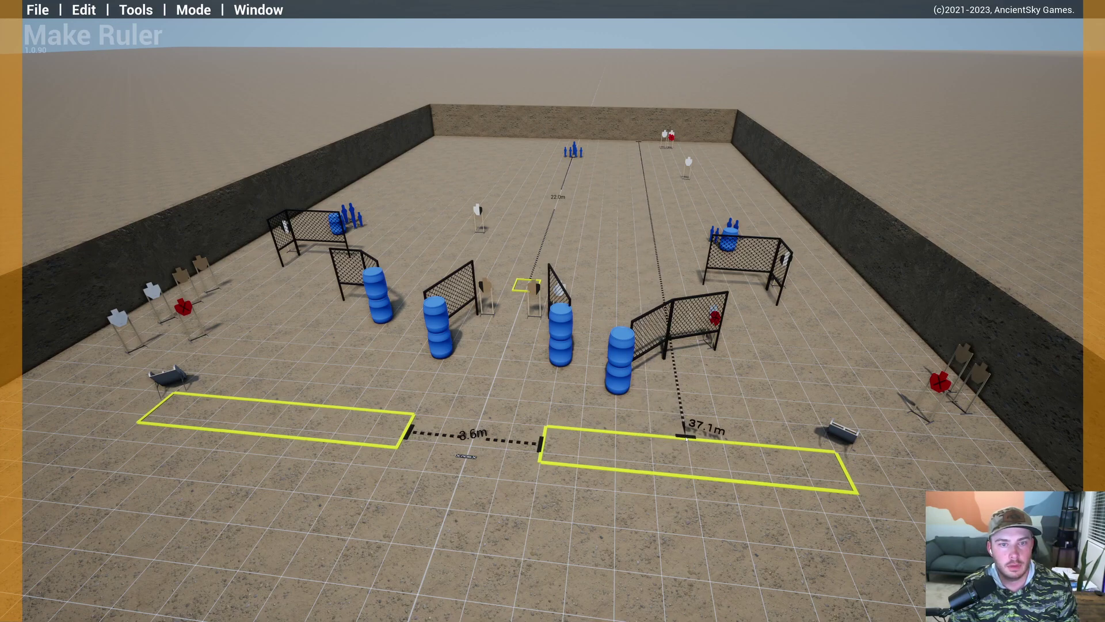
left_click(686, 439)
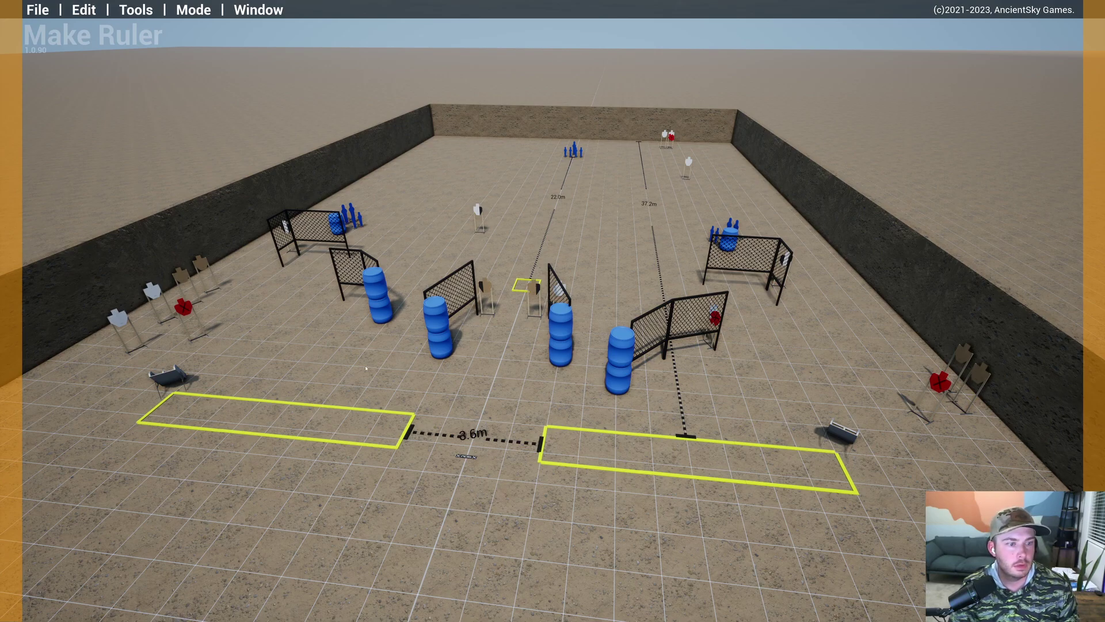
left_click(122, 438)
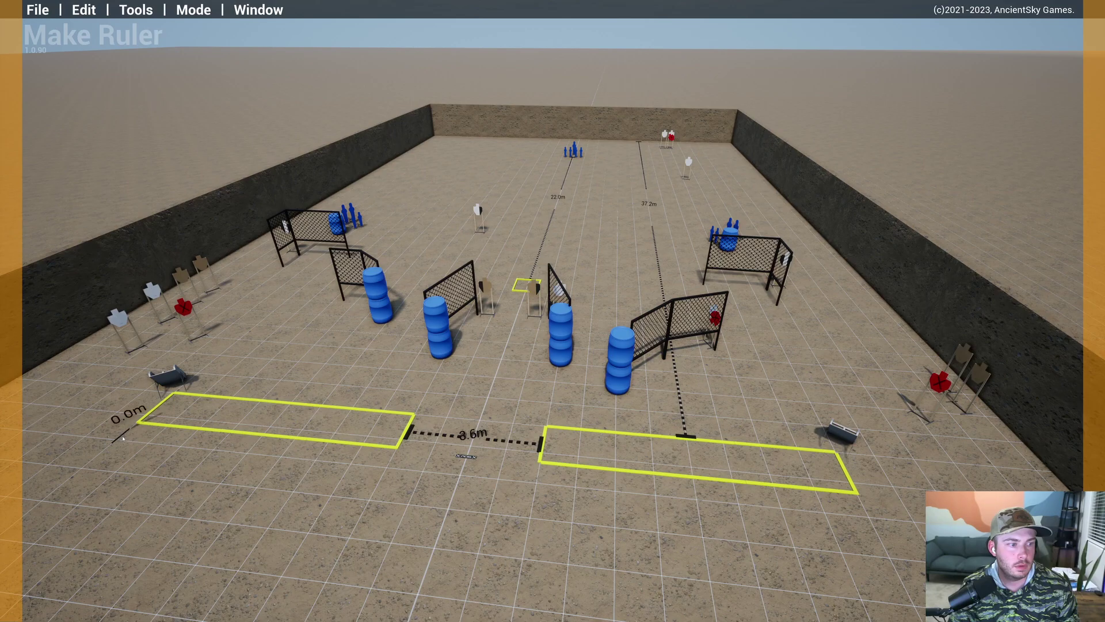
left_click(390, 465)
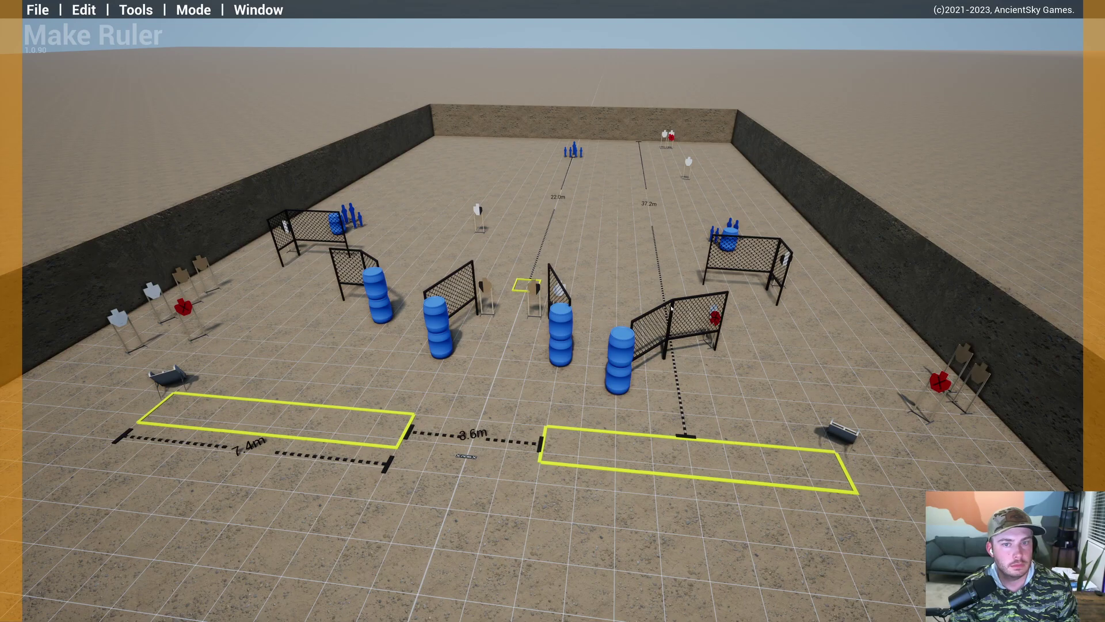
Step: Add rulers from the small middle shooting box to the popper groups on the right and left sides of the bay
key("w")
right_click_drag(547, 270, 501, 325)
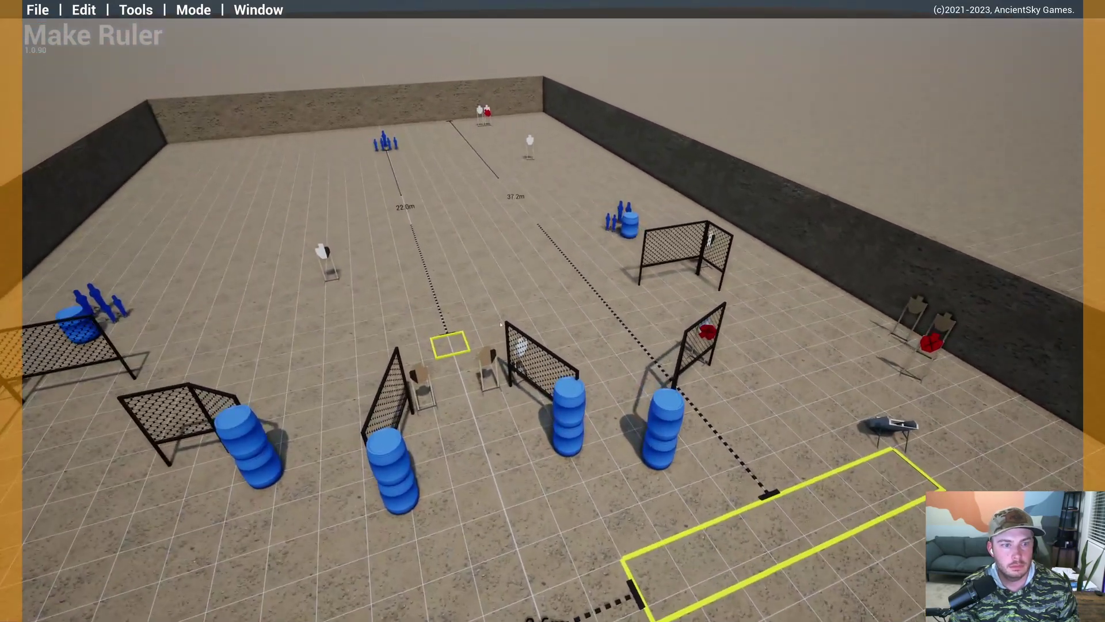
left_click(463, 332)
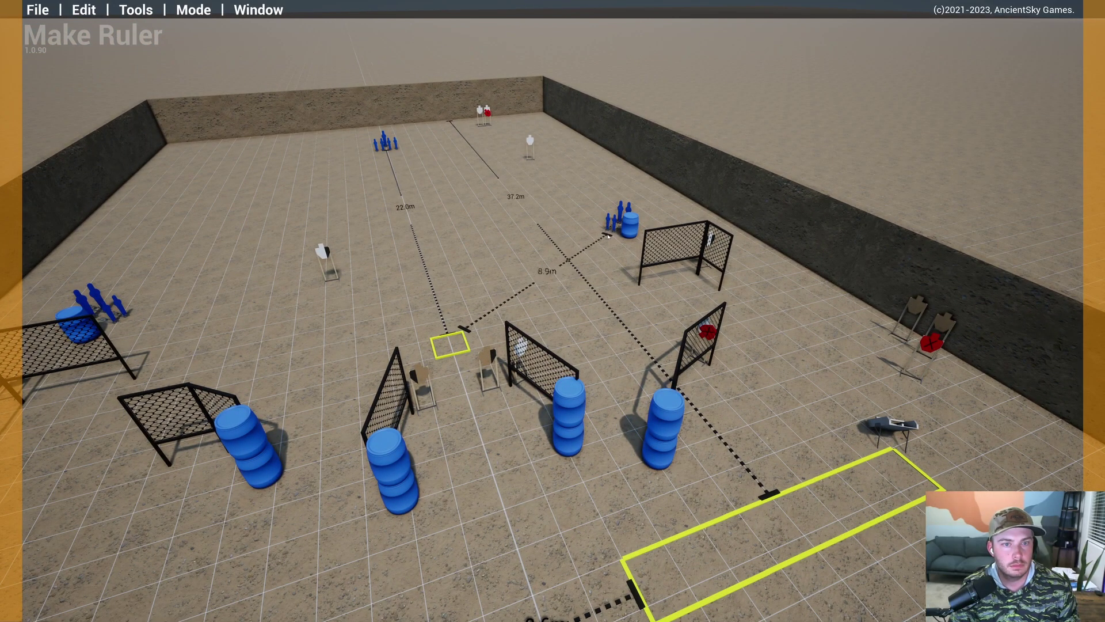
left_click(429, 337)
left_click(124, 318)
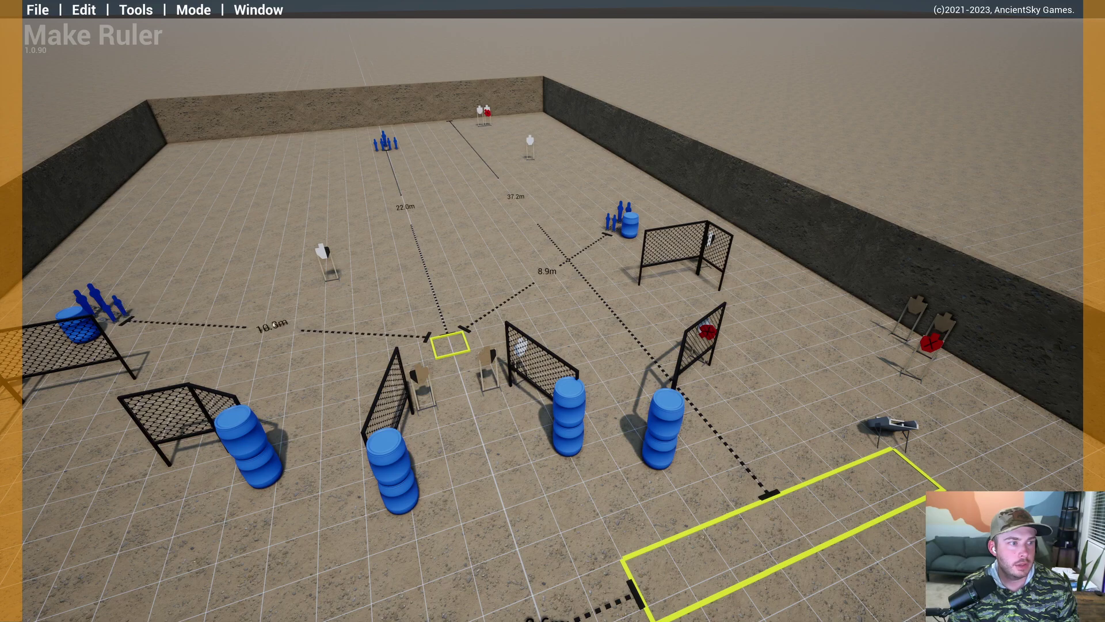
Step: Finish placing rulers and start a rectangular screen snip of the whole stage from behind the start boxes
key("s")
key("d")
key("s")
key("d")
right_click_drag(464, 403, 283, 419)
key("a")
key("a")
key("s")
key("s")
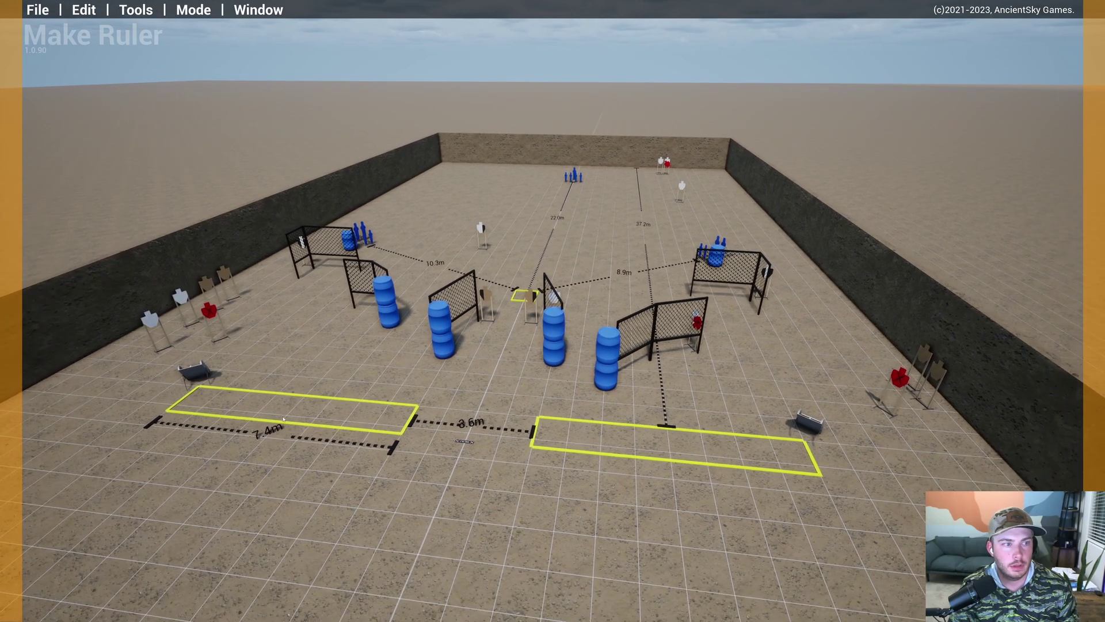
key("Escape")
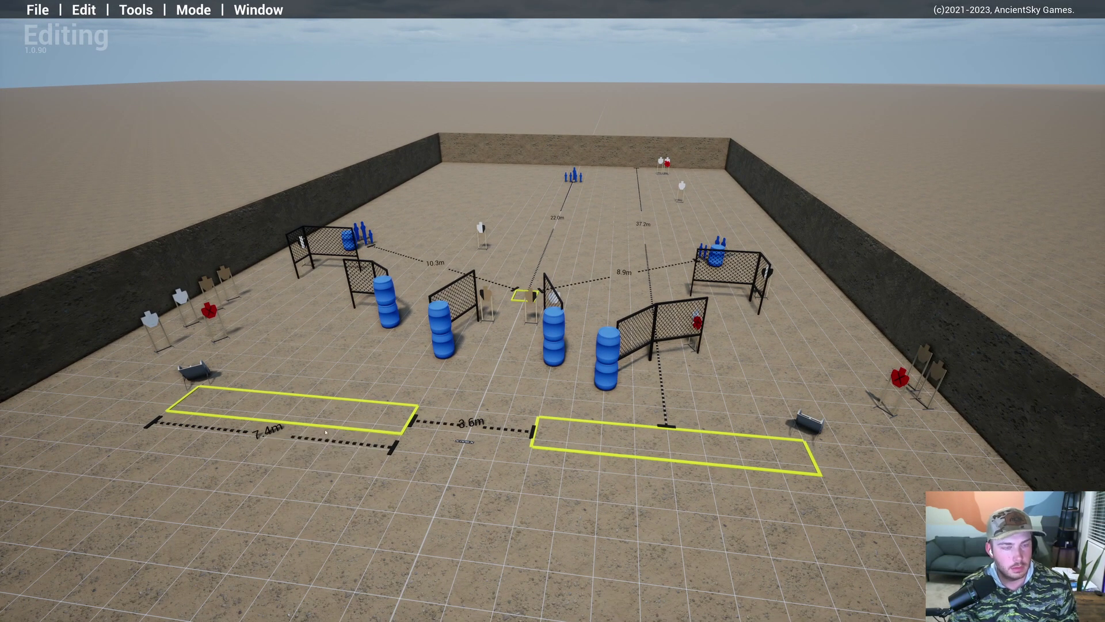
key("shift+super+s")
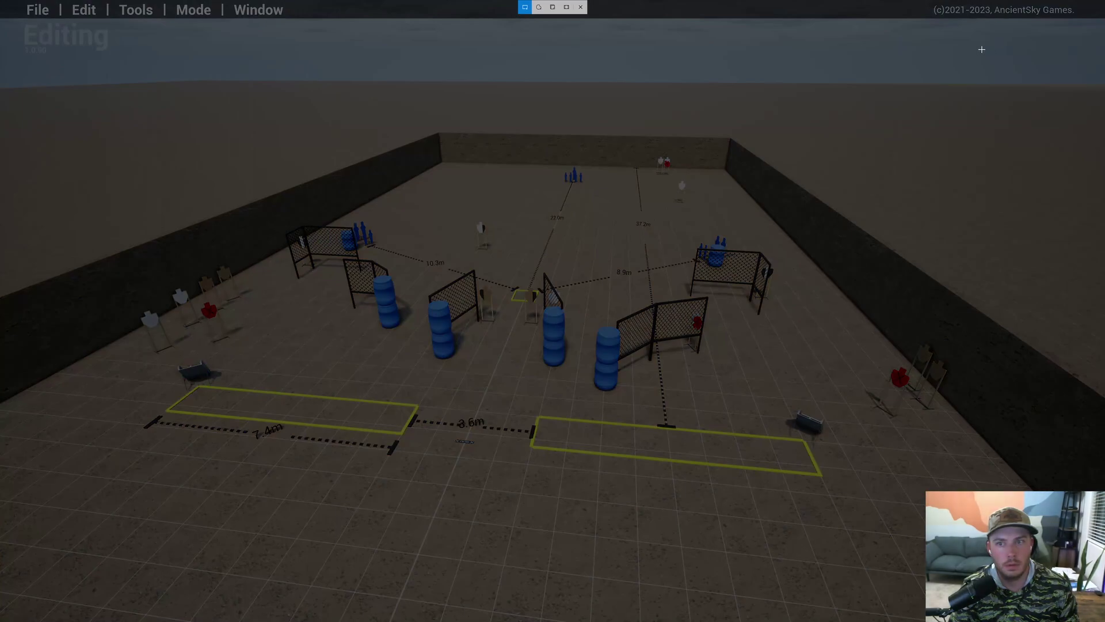